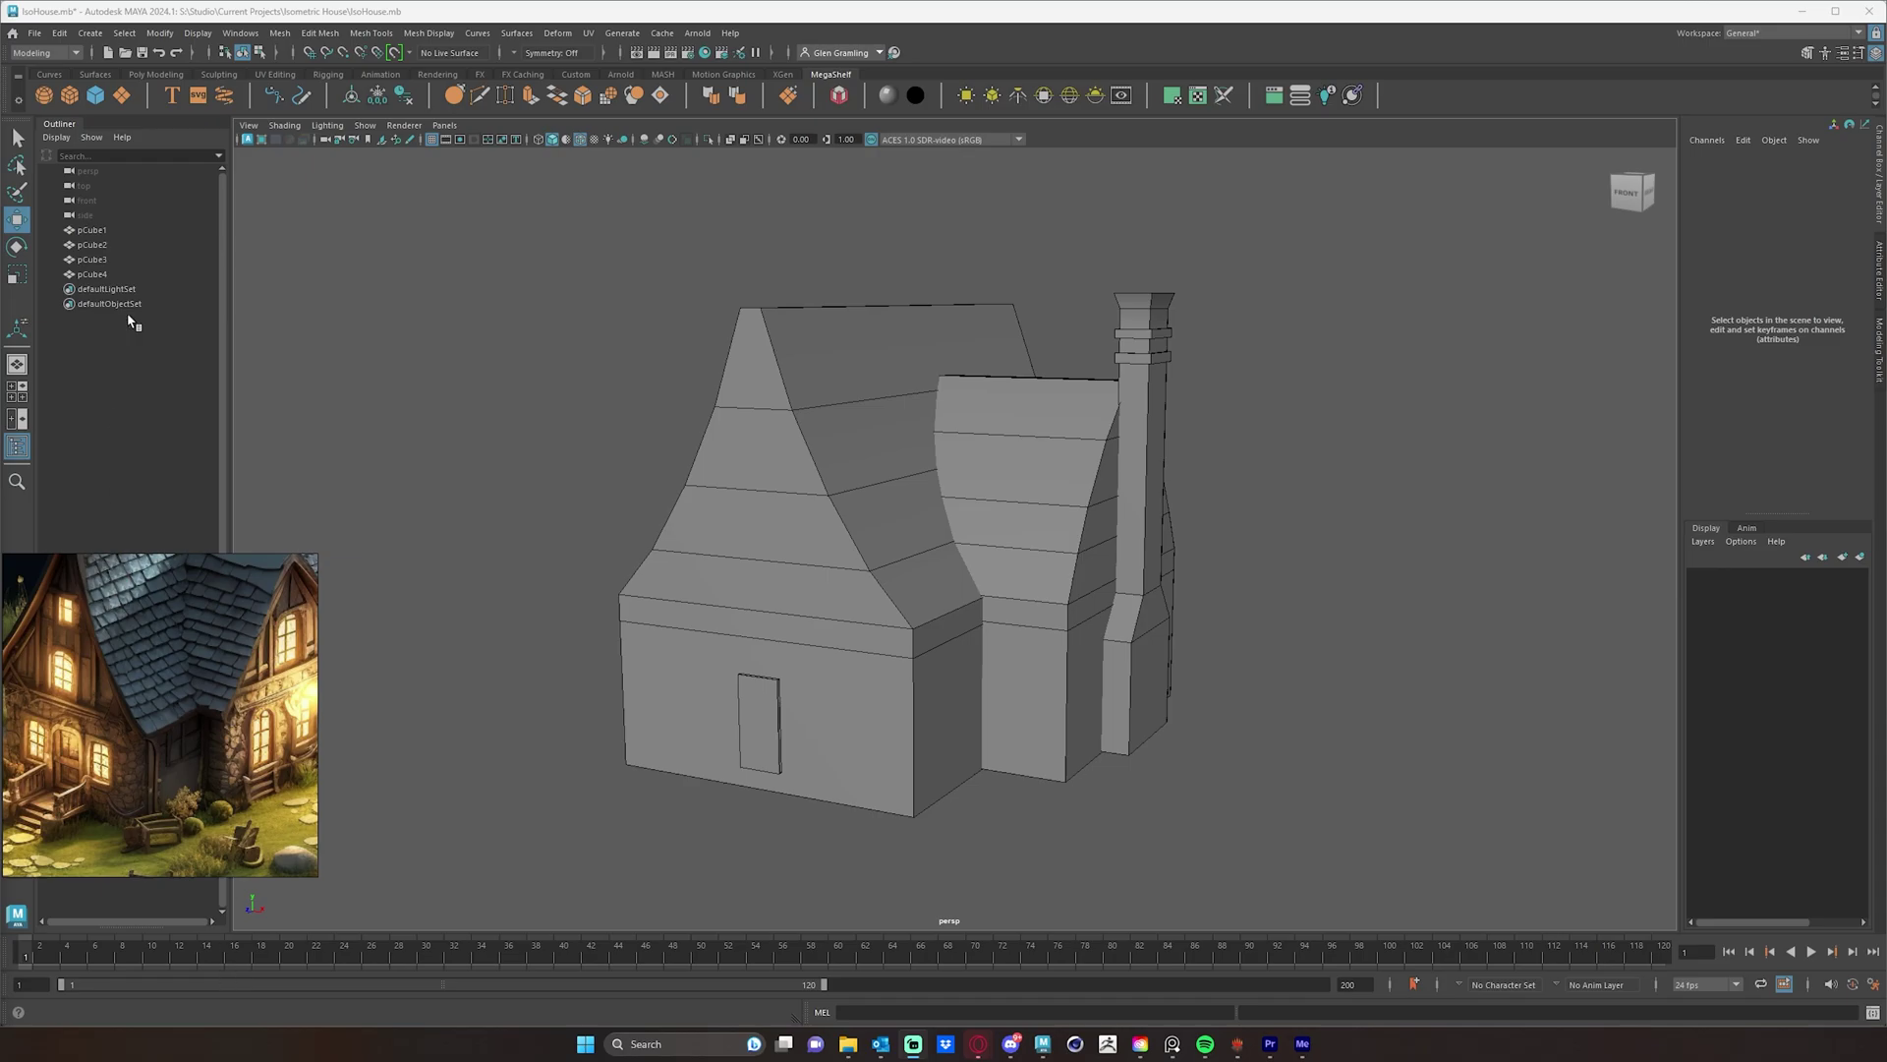
- Rename the door cube as Door and the large main building mesh as MainHouse
{"action": "left_click", "coordinate": [92, 231]}
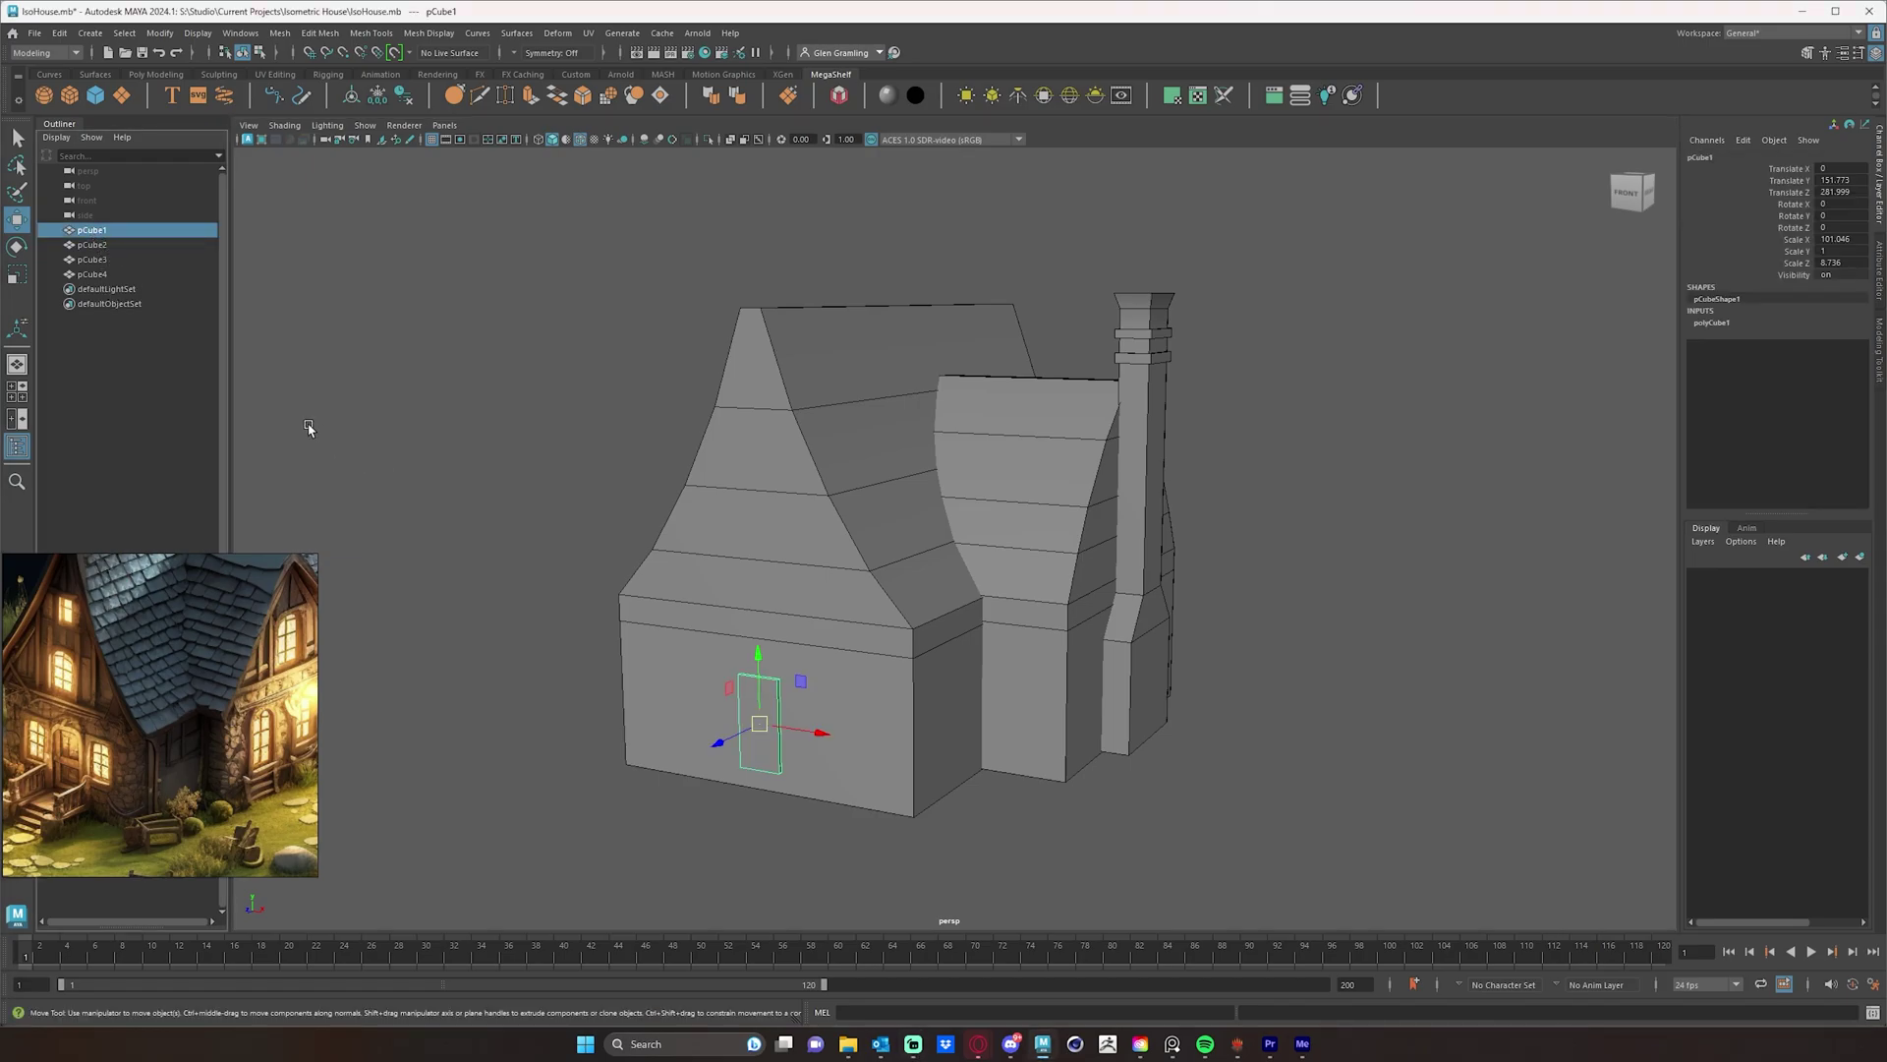
{"action": "double_click", "coordinate": [101, 232]}
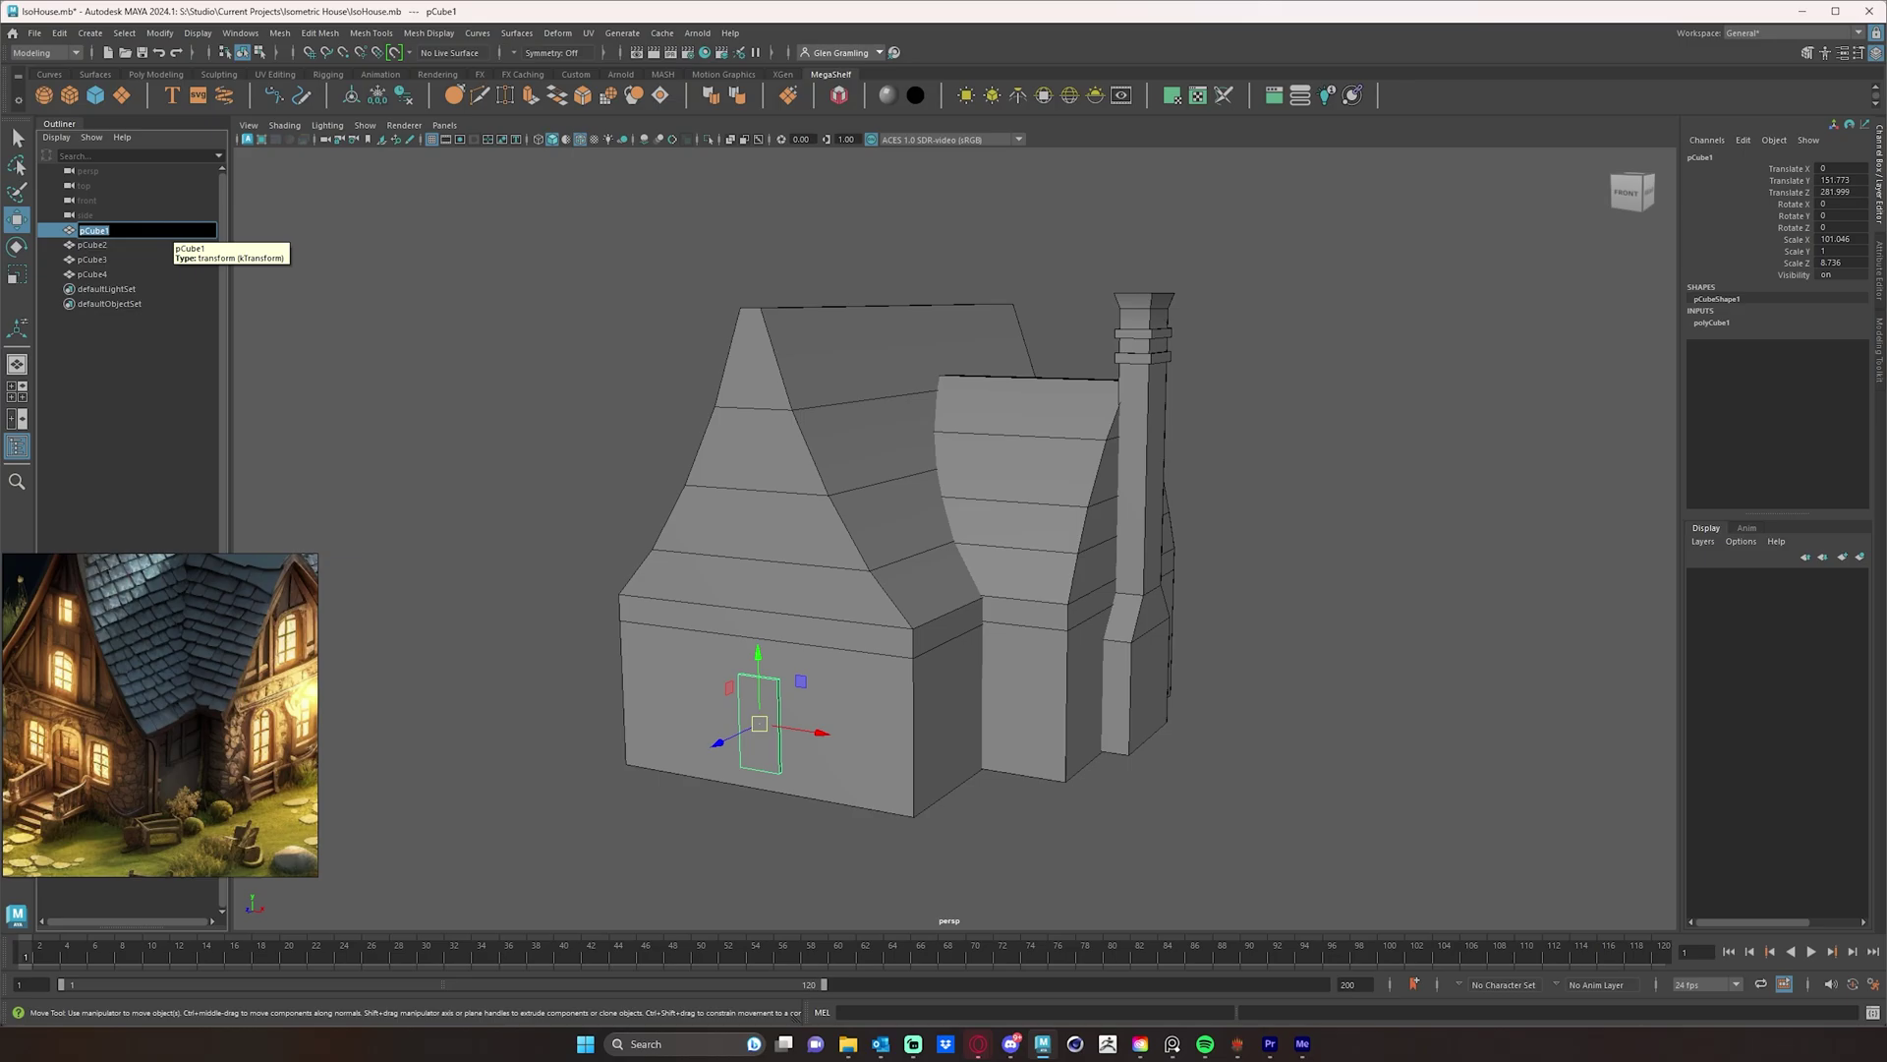
{"action": "type", "text": "Door"}
{"action": "key", "text": "Return"}
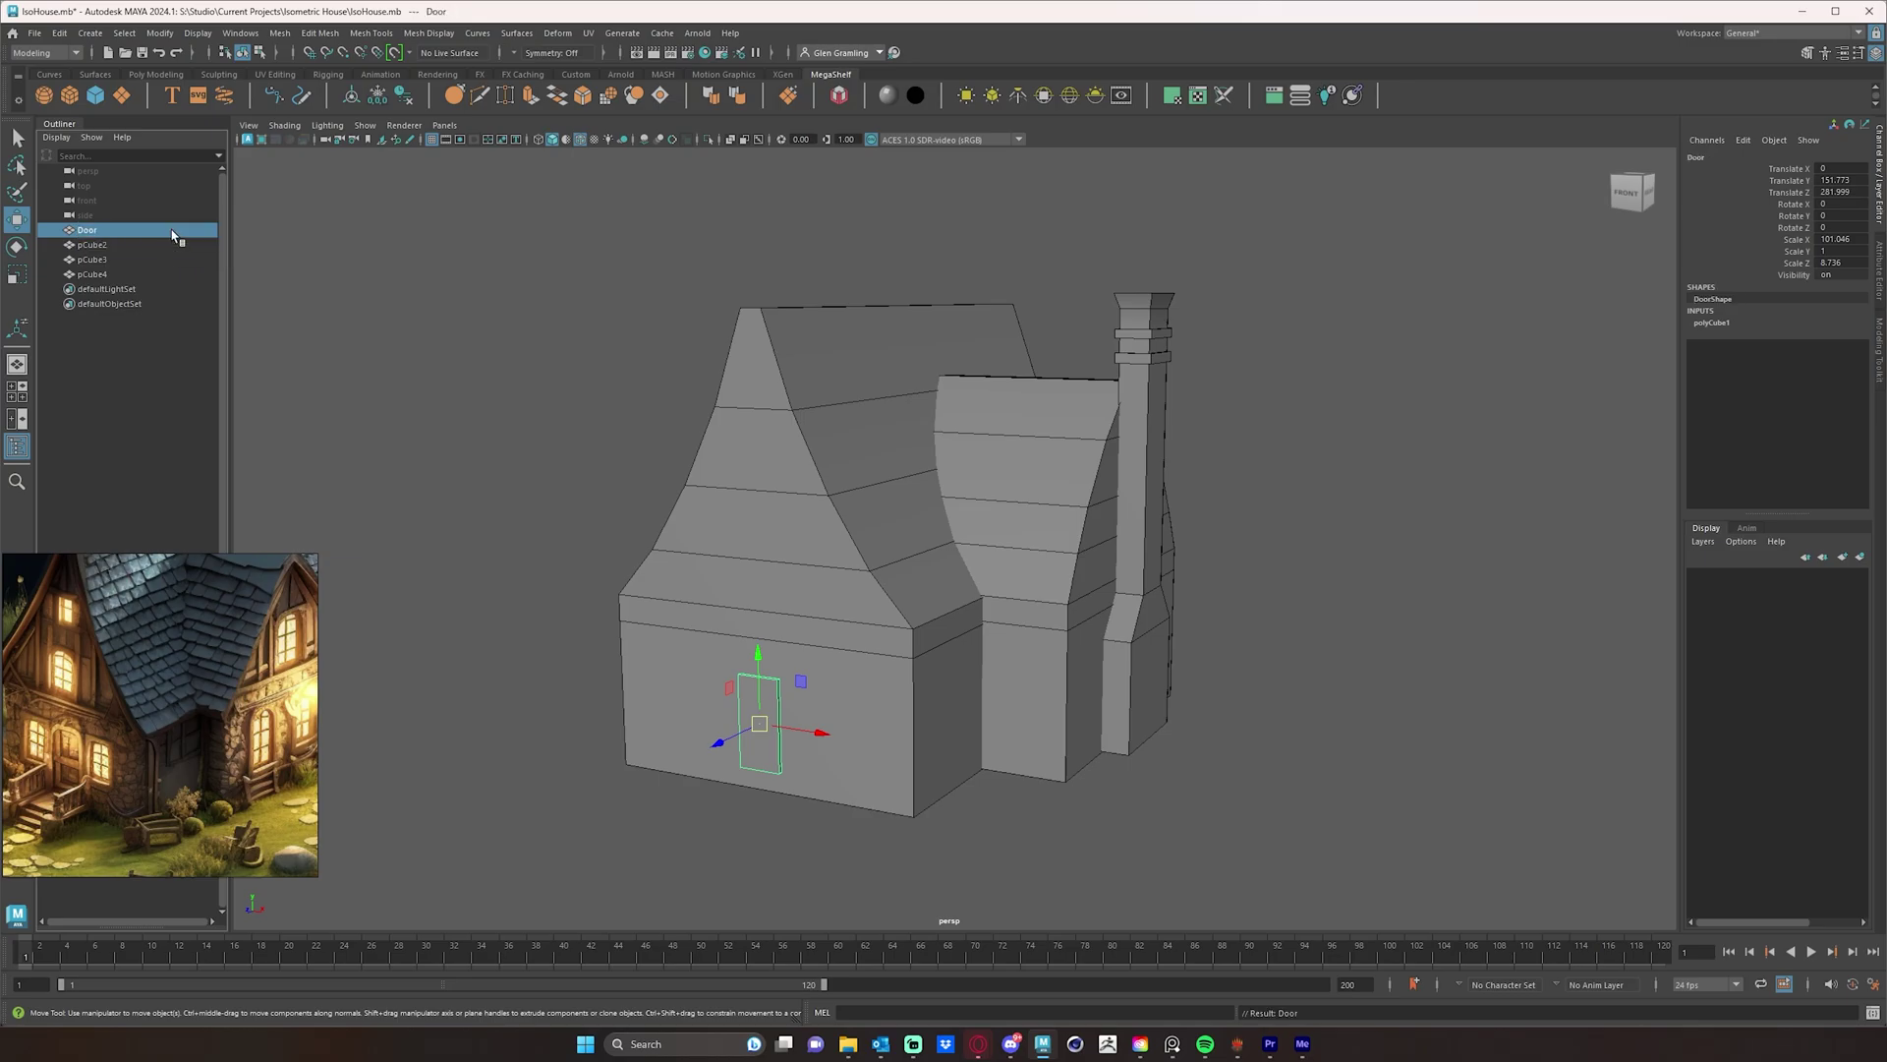
{"action": "left_click", "coordinate": [113, 249]}
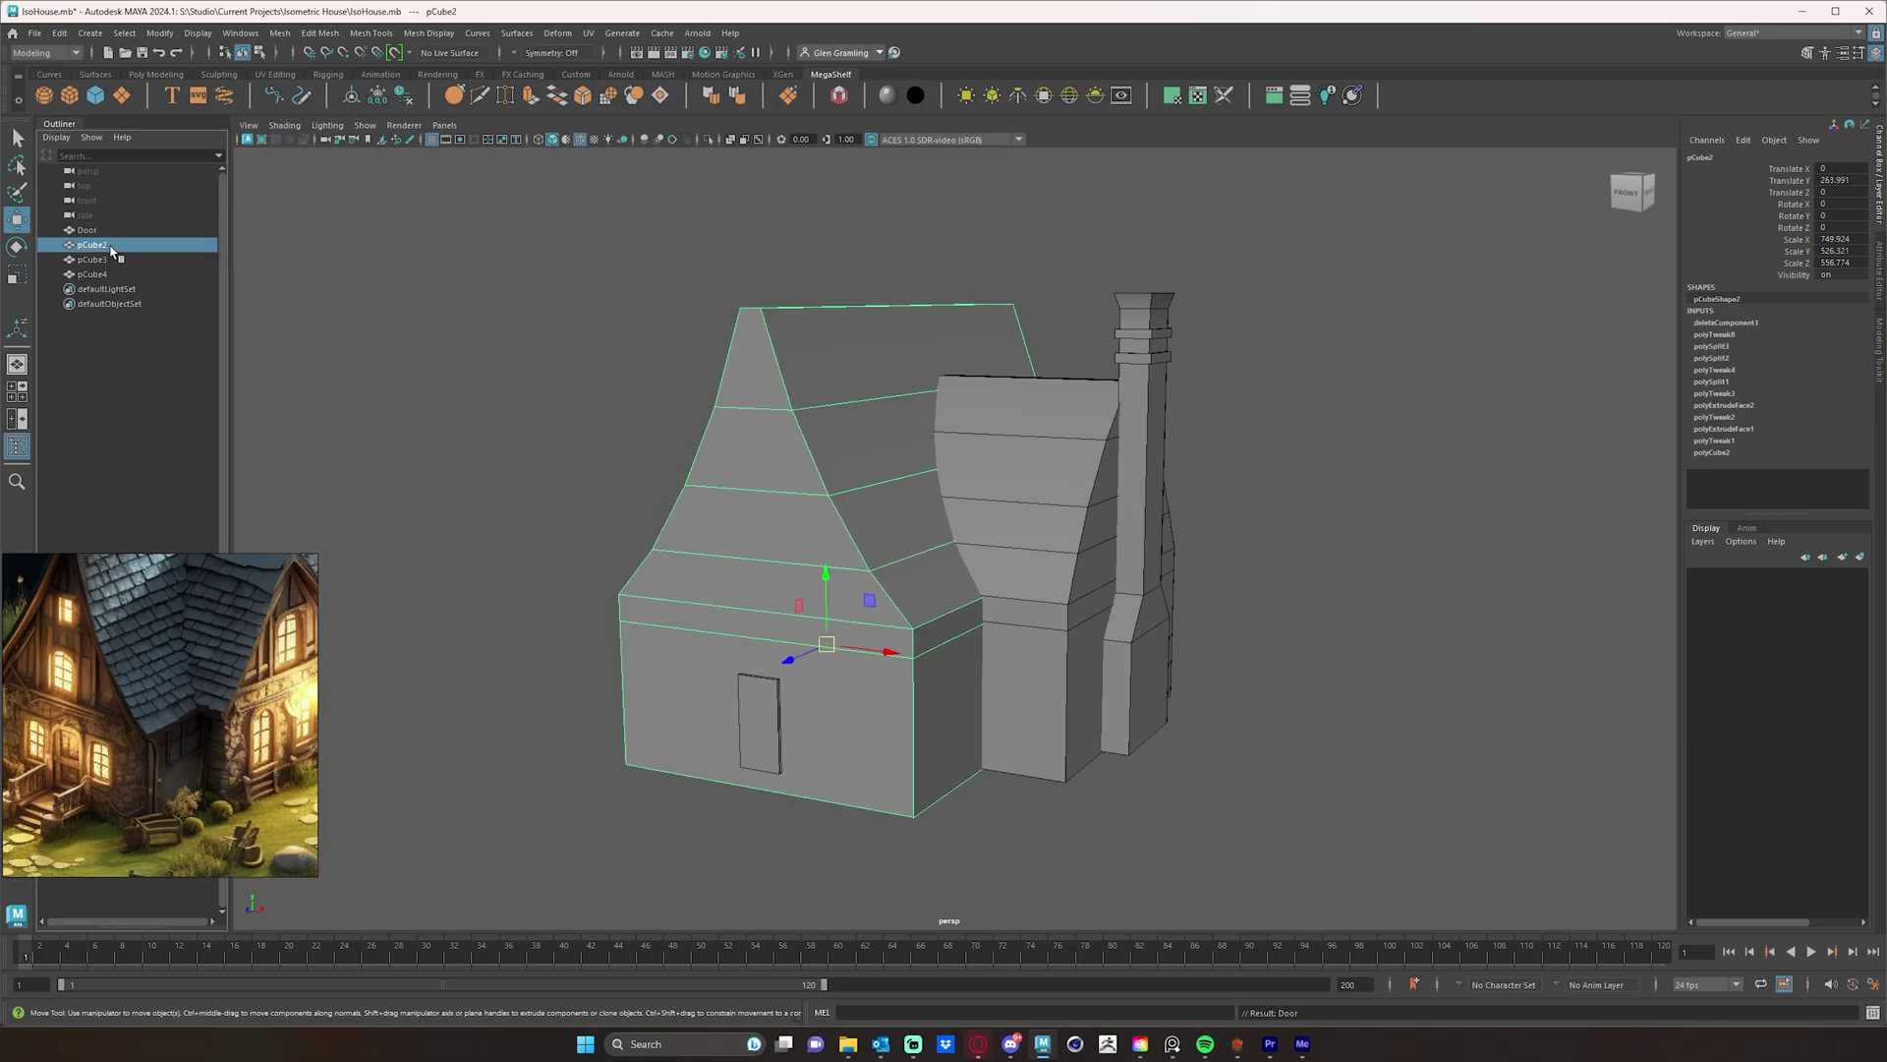
{"action": "double_click", "coordinate": [112, 247]}
{"action": "type", "text": "MainHouse"}
{"action": "key", "text": "Return"}
- Rename the side building mesh as HouseAdd and the chimney mesh as Chimney
{"action": "left_click", "coordinate": [99, 260]}
{"action": "double_click", "coordinate": [98, 260]}
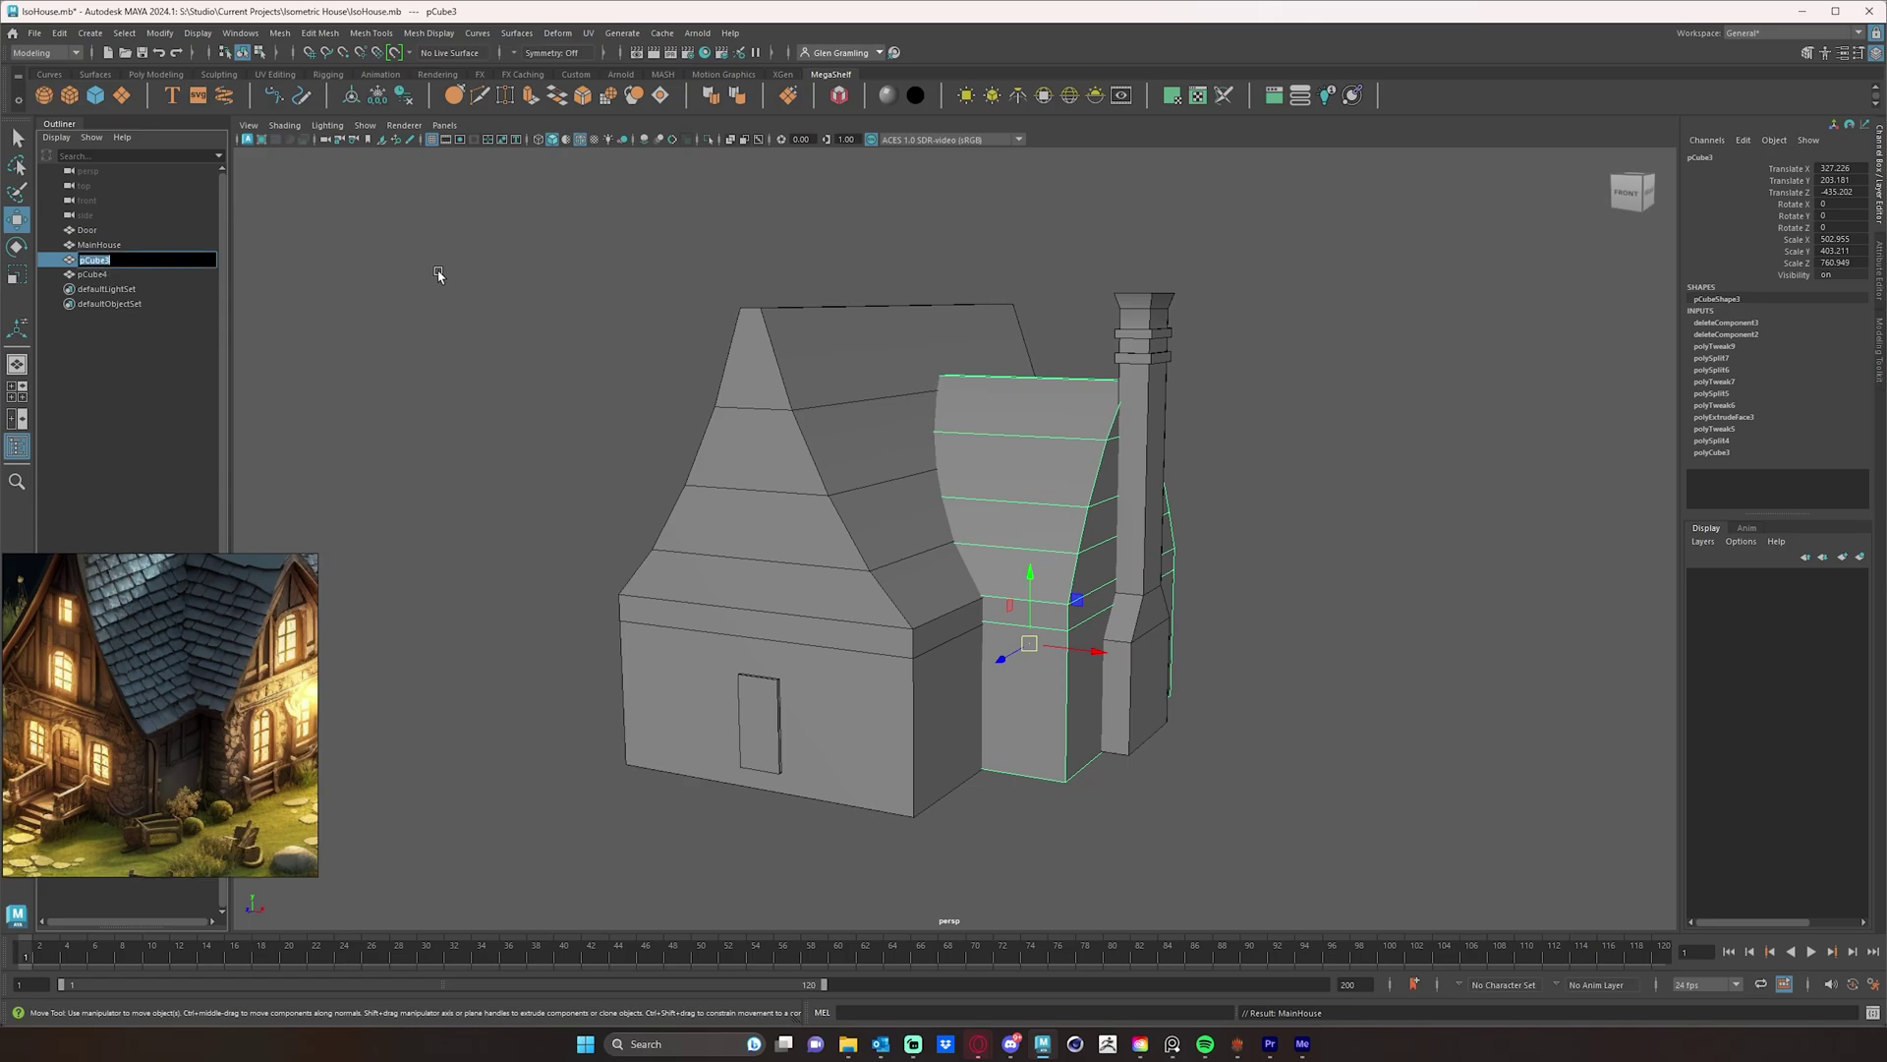
{"action": "type", "text": "HouseAdd"}
{"action": "key", "text": "Return"}
{"action": "double_click", "coordinate": [98, 274]}
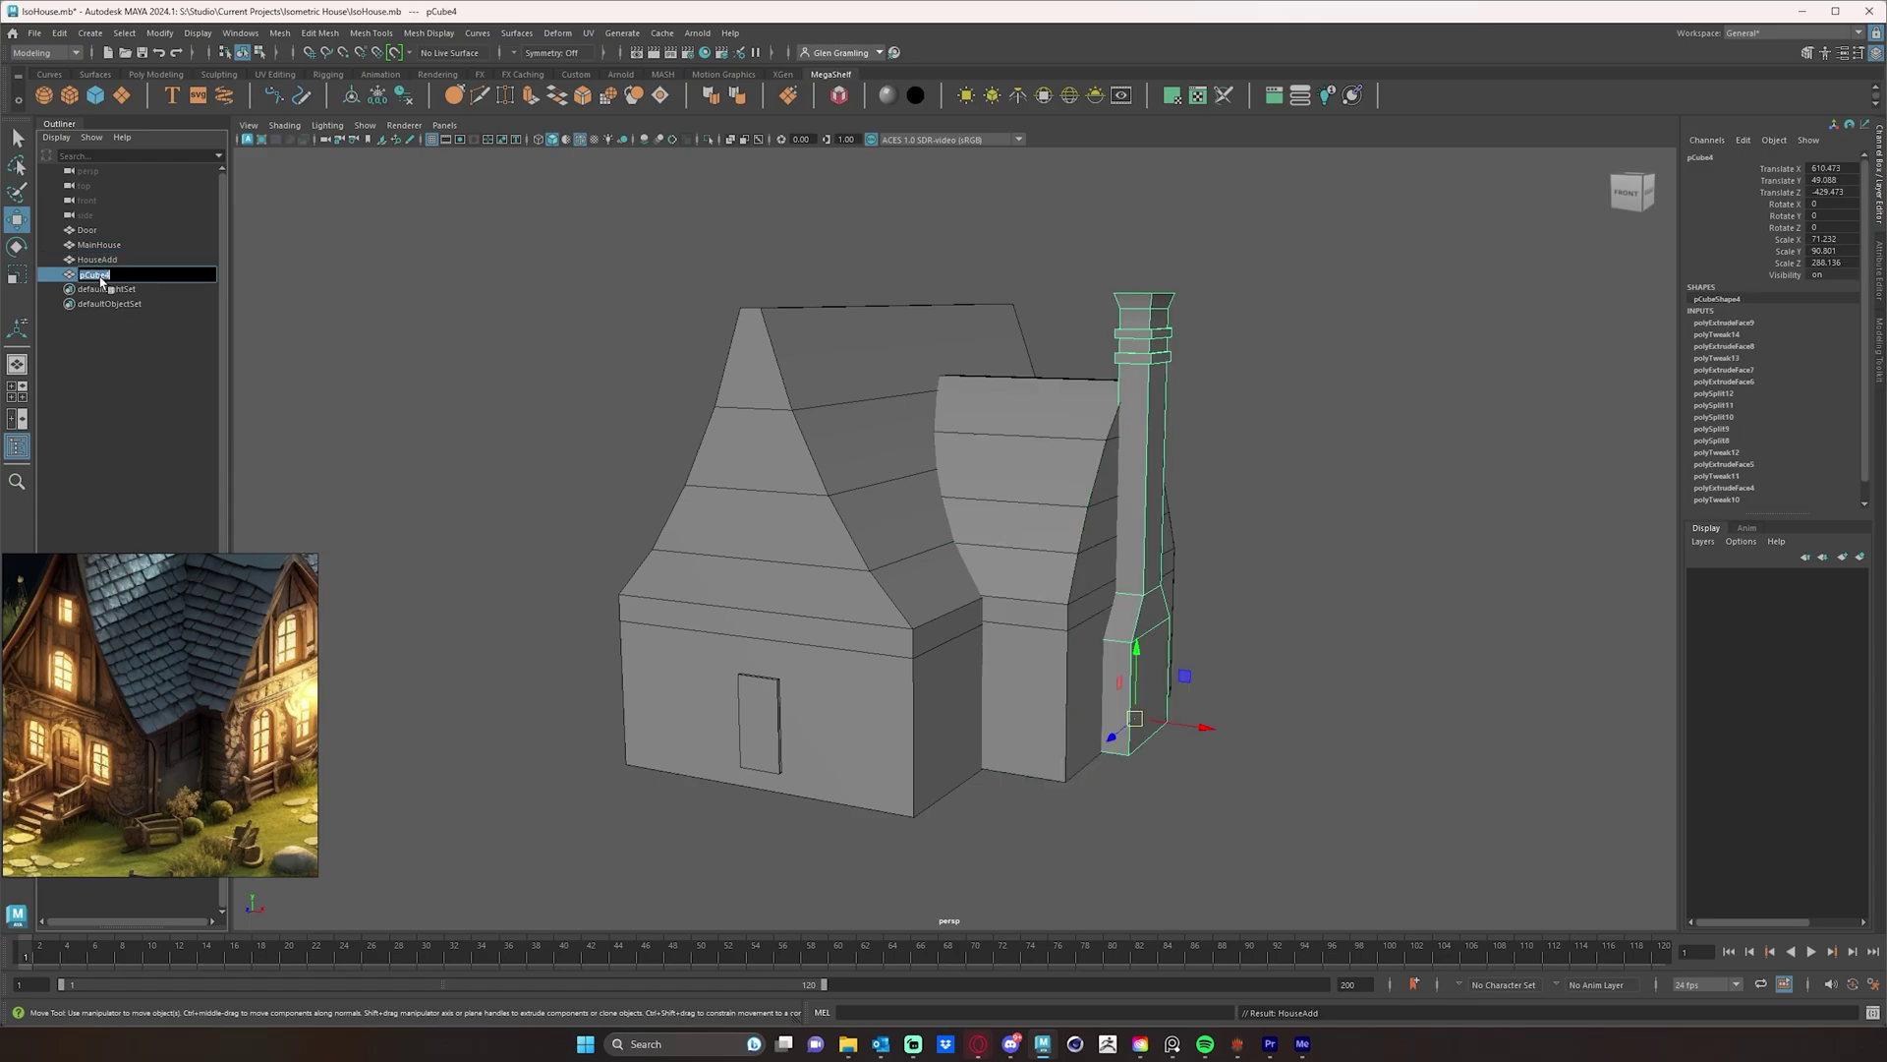
{"action": "type", "text": "dhimney"}
{"action": "key", "text": "Return"}
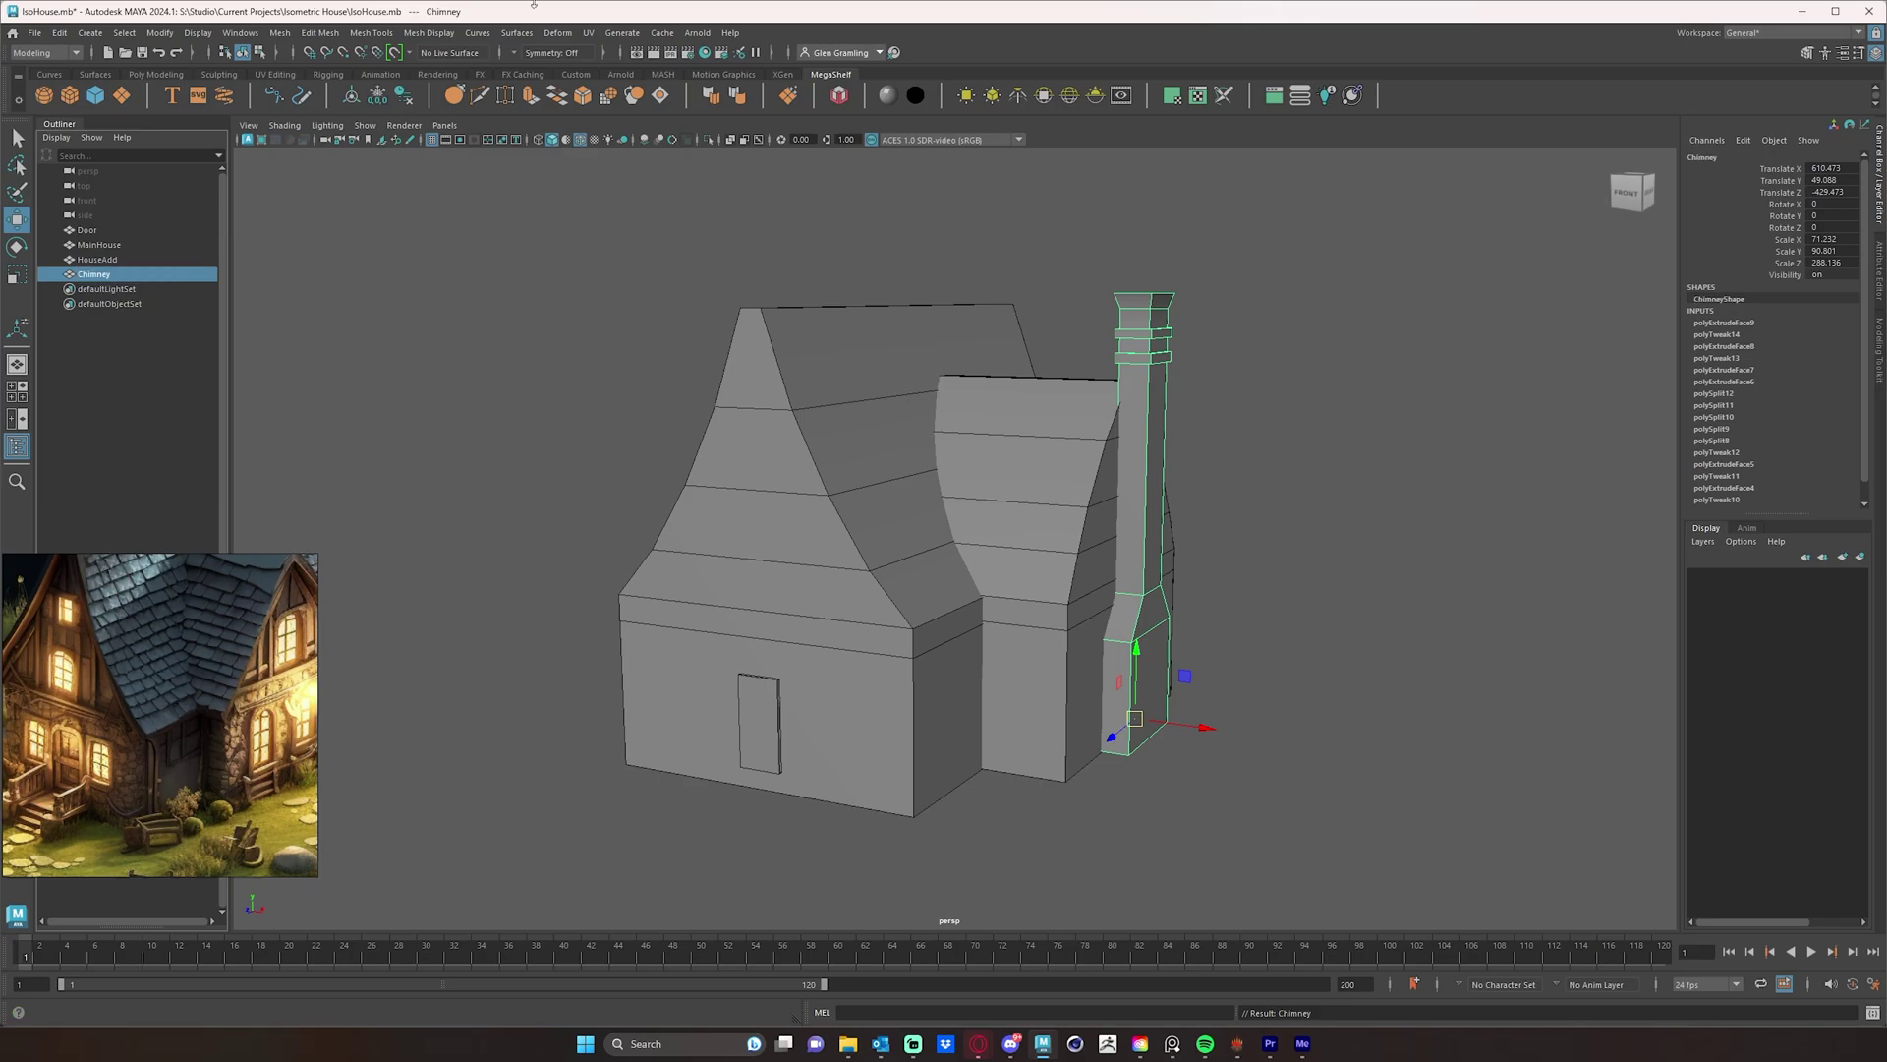
- Examine the construction history of the HouseAdd, MainHouse and Chimney objects
{"action": "left_click_drag", "start_coordinate": [1064, 539], "coordinate": [964, 610], "text": "alt"}
{"action": "left_click", "coordinate": [967, 609]}
{"action": "left_click", "coordinate": [1074, 531]}
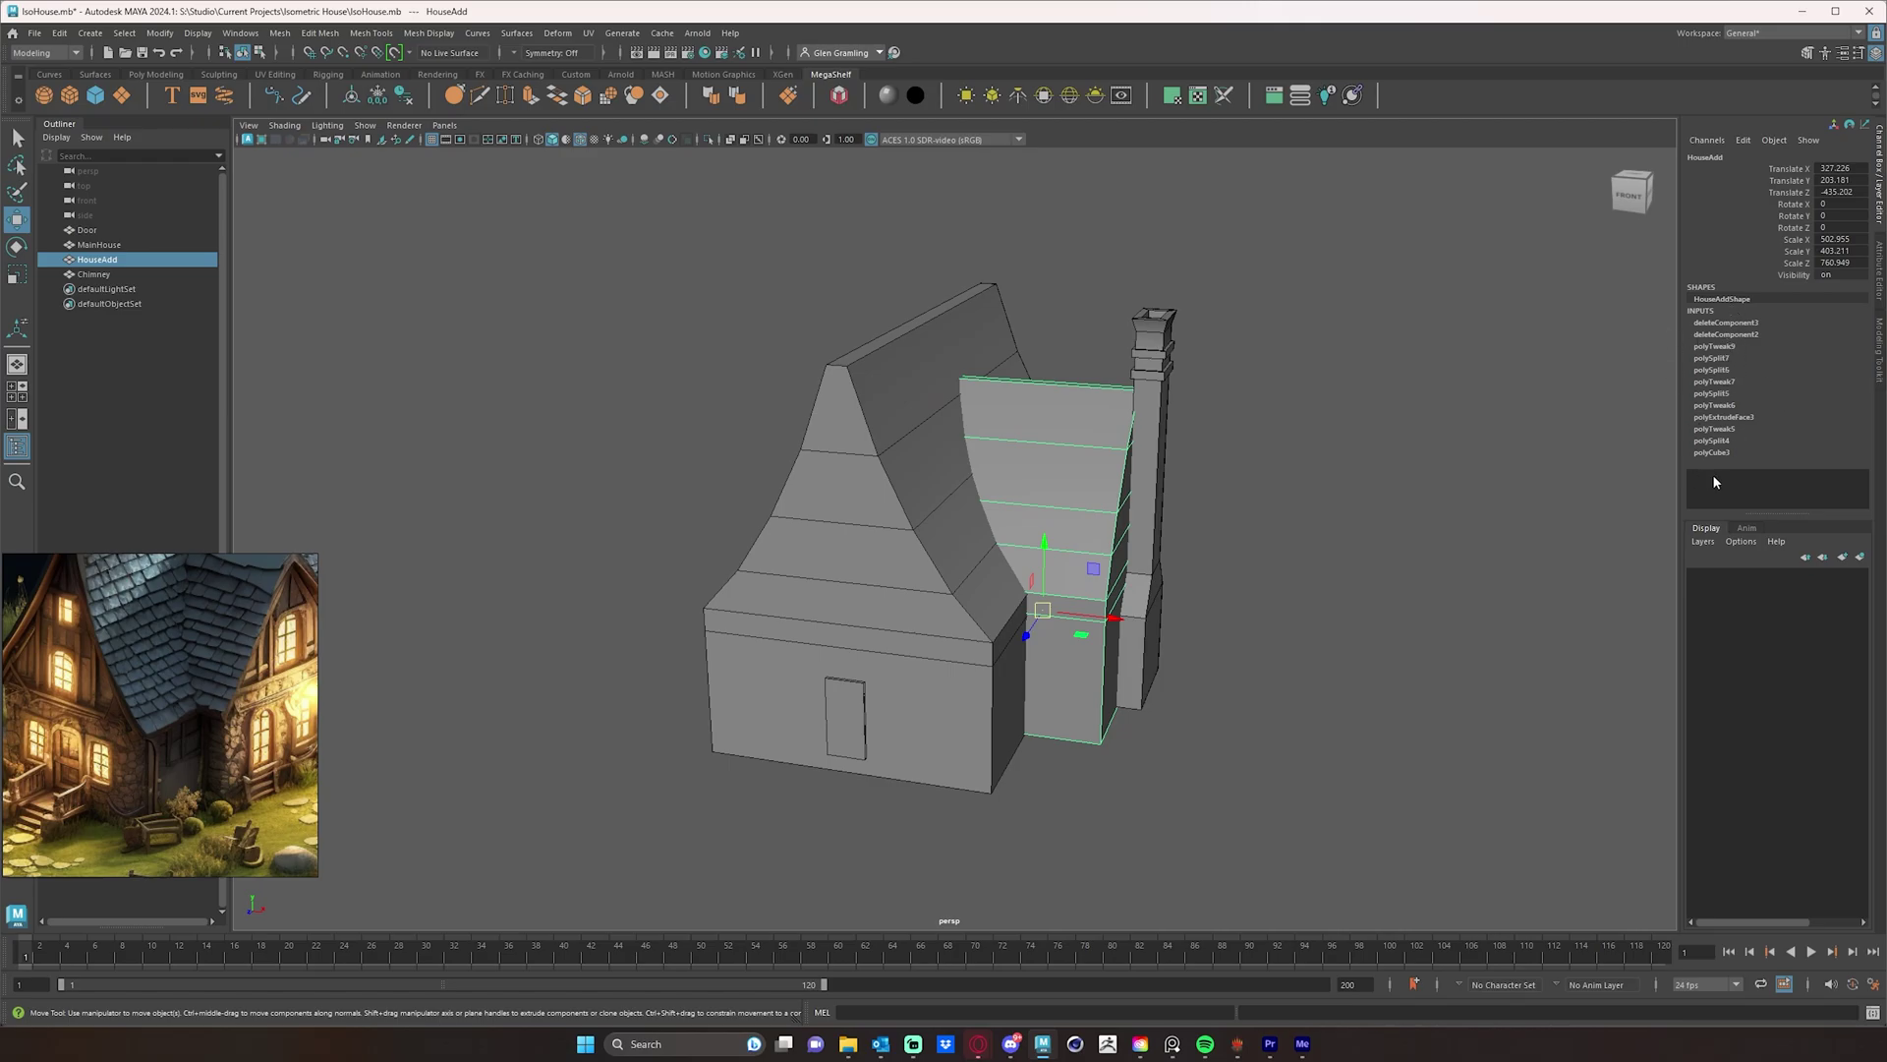
{"action": "left_click_drag", "start_coordinate": [1296, 568], "coordinate": [1231, 556], "text": "alt"}
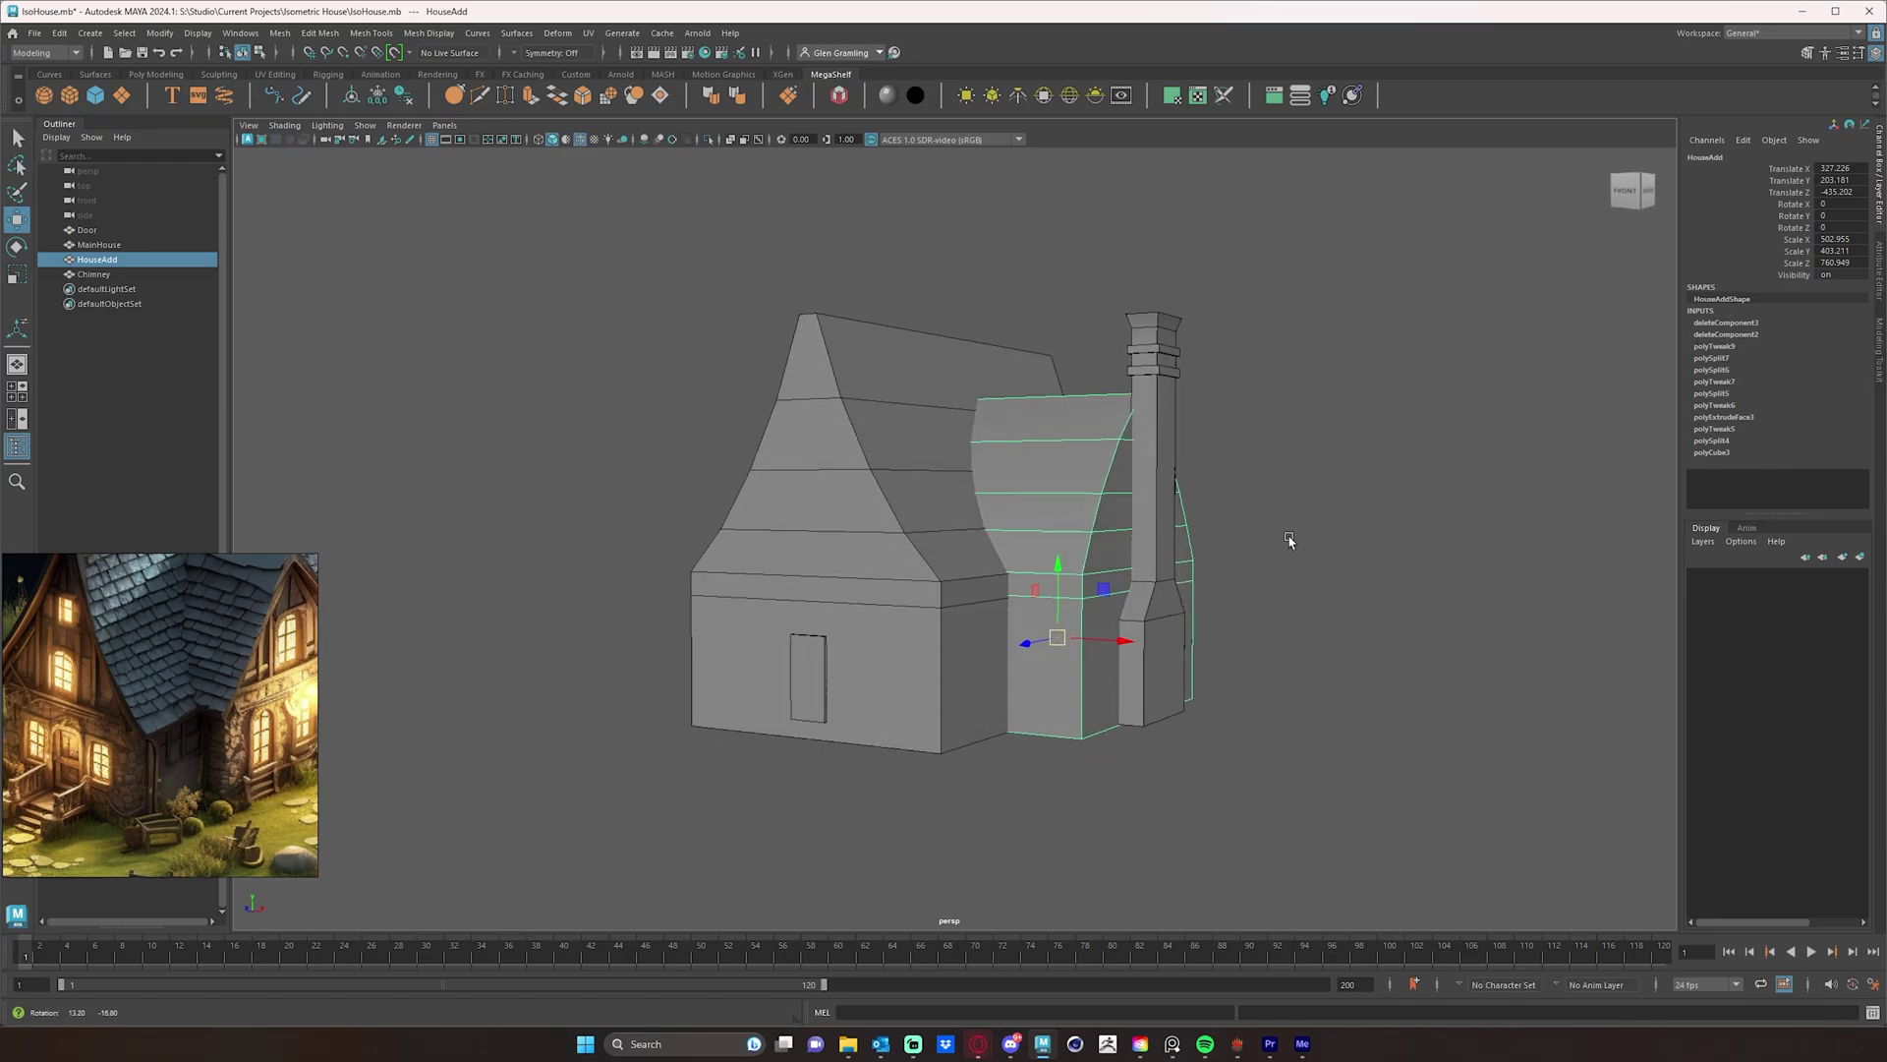
{"action": "left_click", "coordinate": [1162, 557]}
{"action": "left_click", "coordinate": [1067, 497]}
{"action": "left_click", "coordinate": [941, 518]}
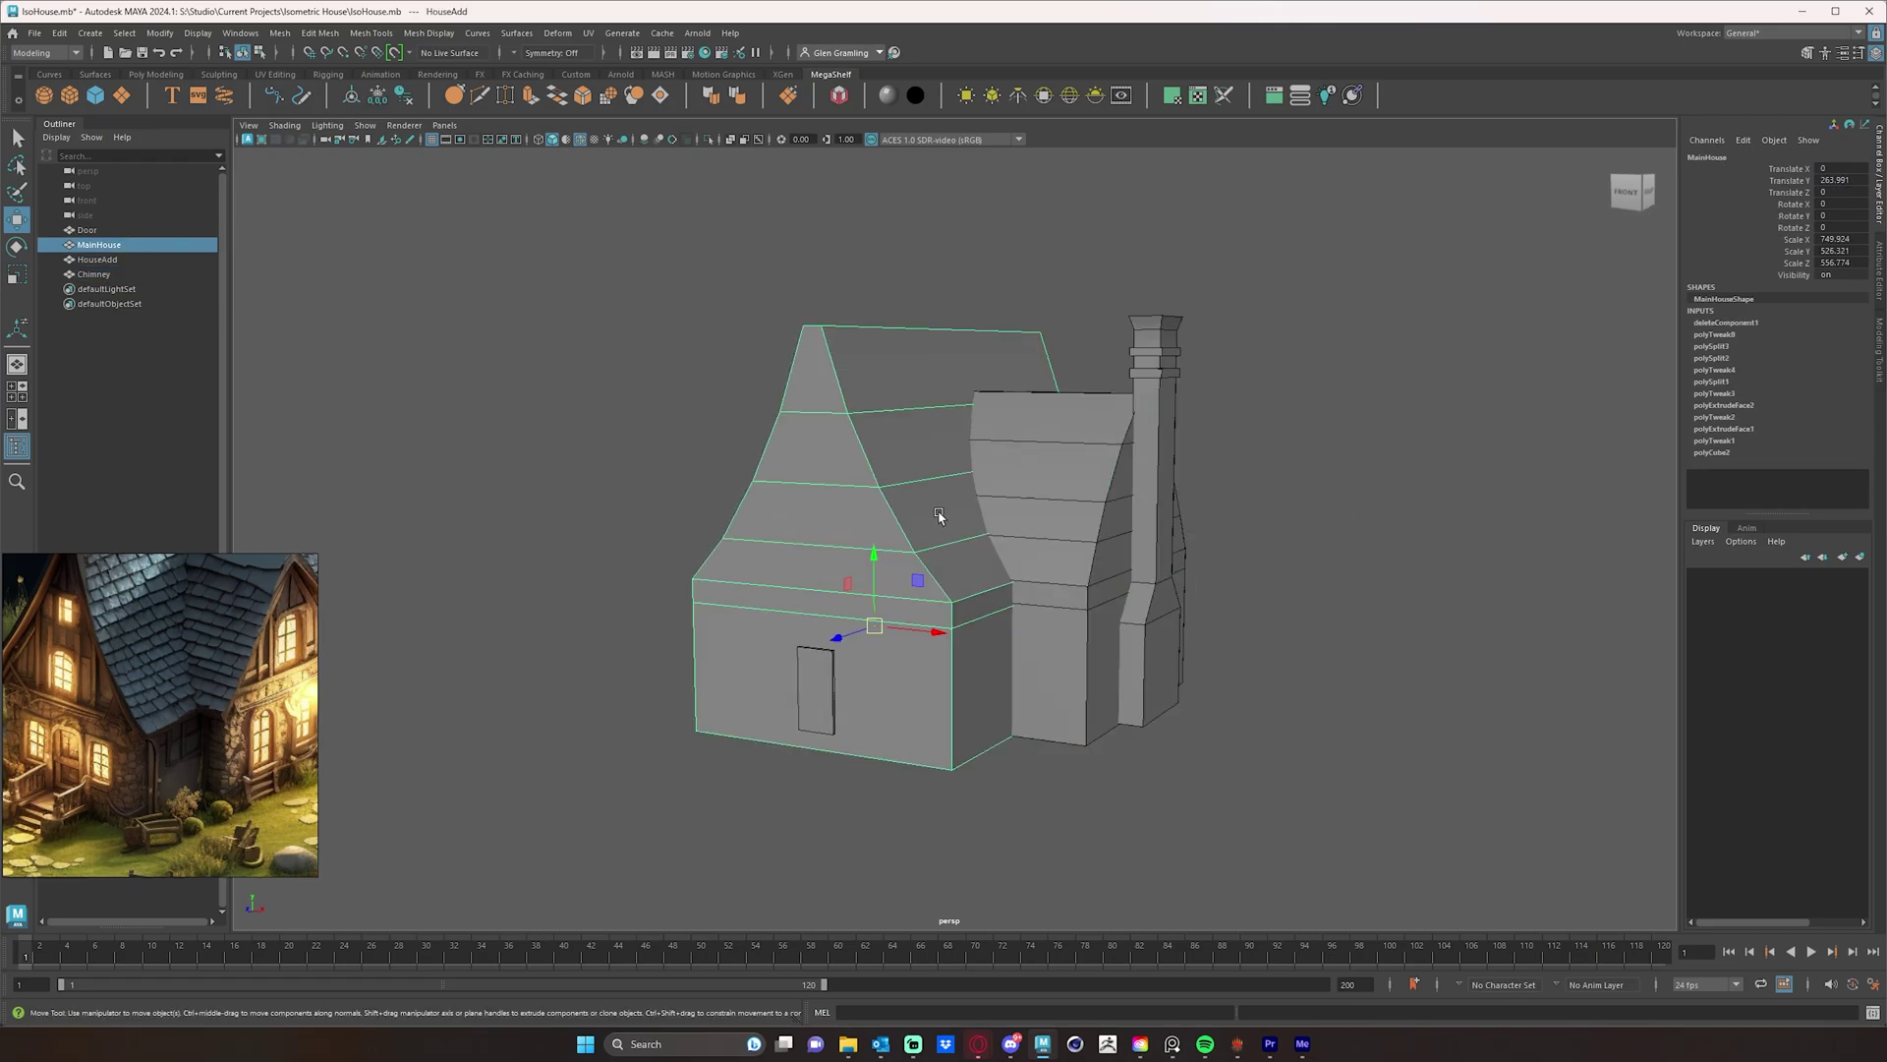
{"action": "left_click", "coordinate": [1129, 495]}
{"action": "left_click", "coordinate": [1167, 496]}
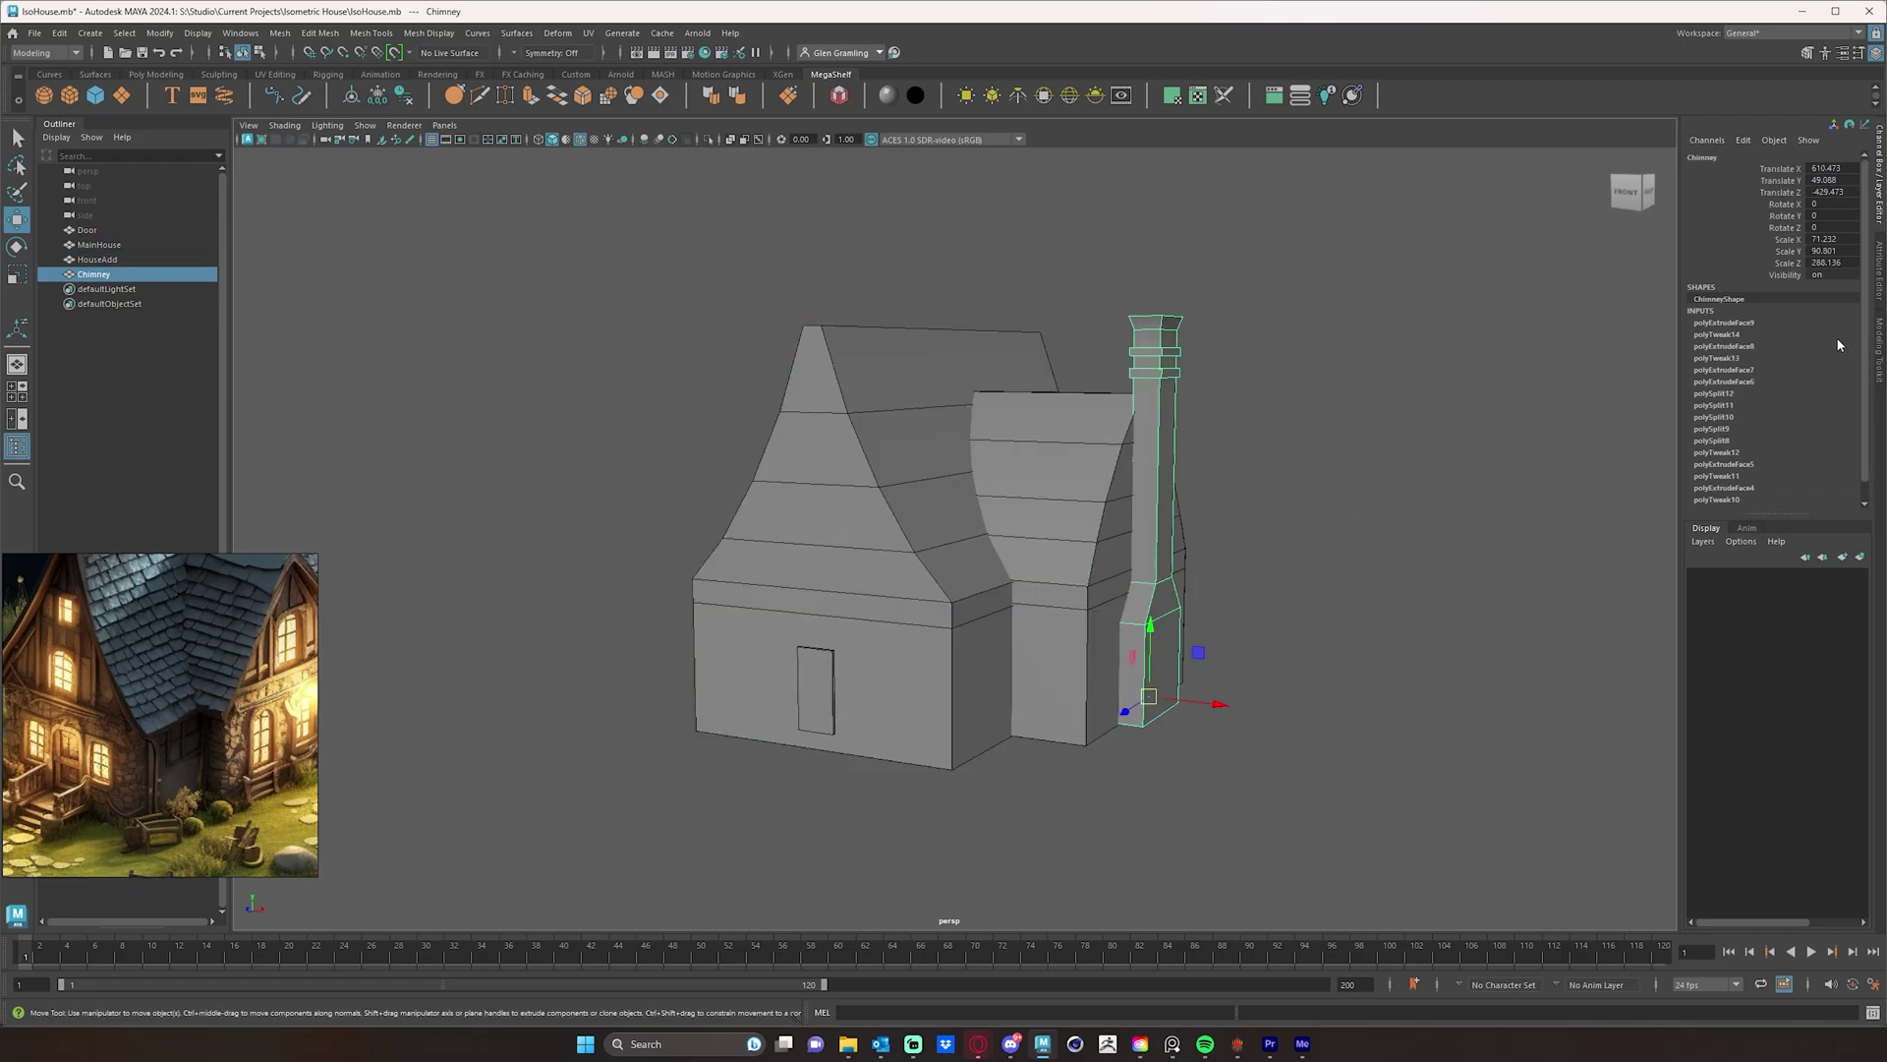
{"action": "scroll", "coordinate": [1871, 360], "scroll_direction": "down", "scroll_amount": 1}
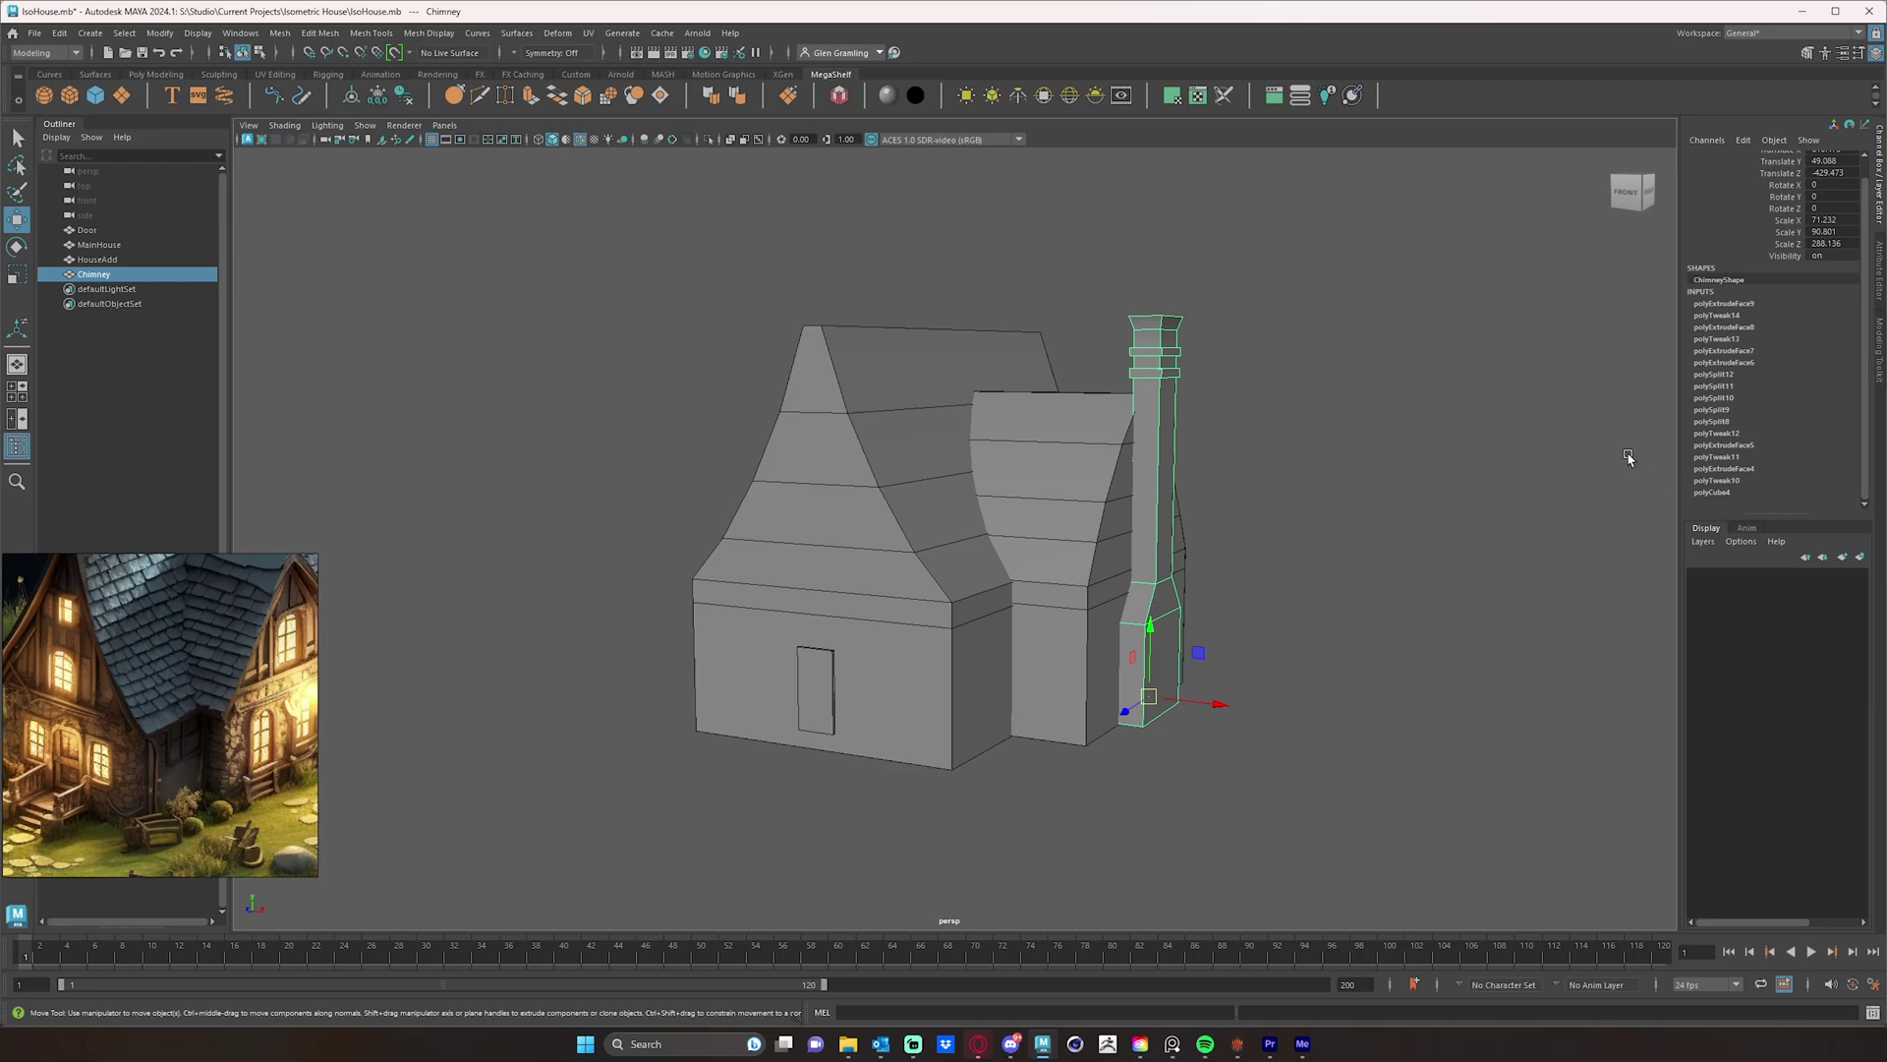
{"action": "left_click_drag", "start_coordinate": [1365, 407], "coordinate": [1386, 414], "text": "alt"}
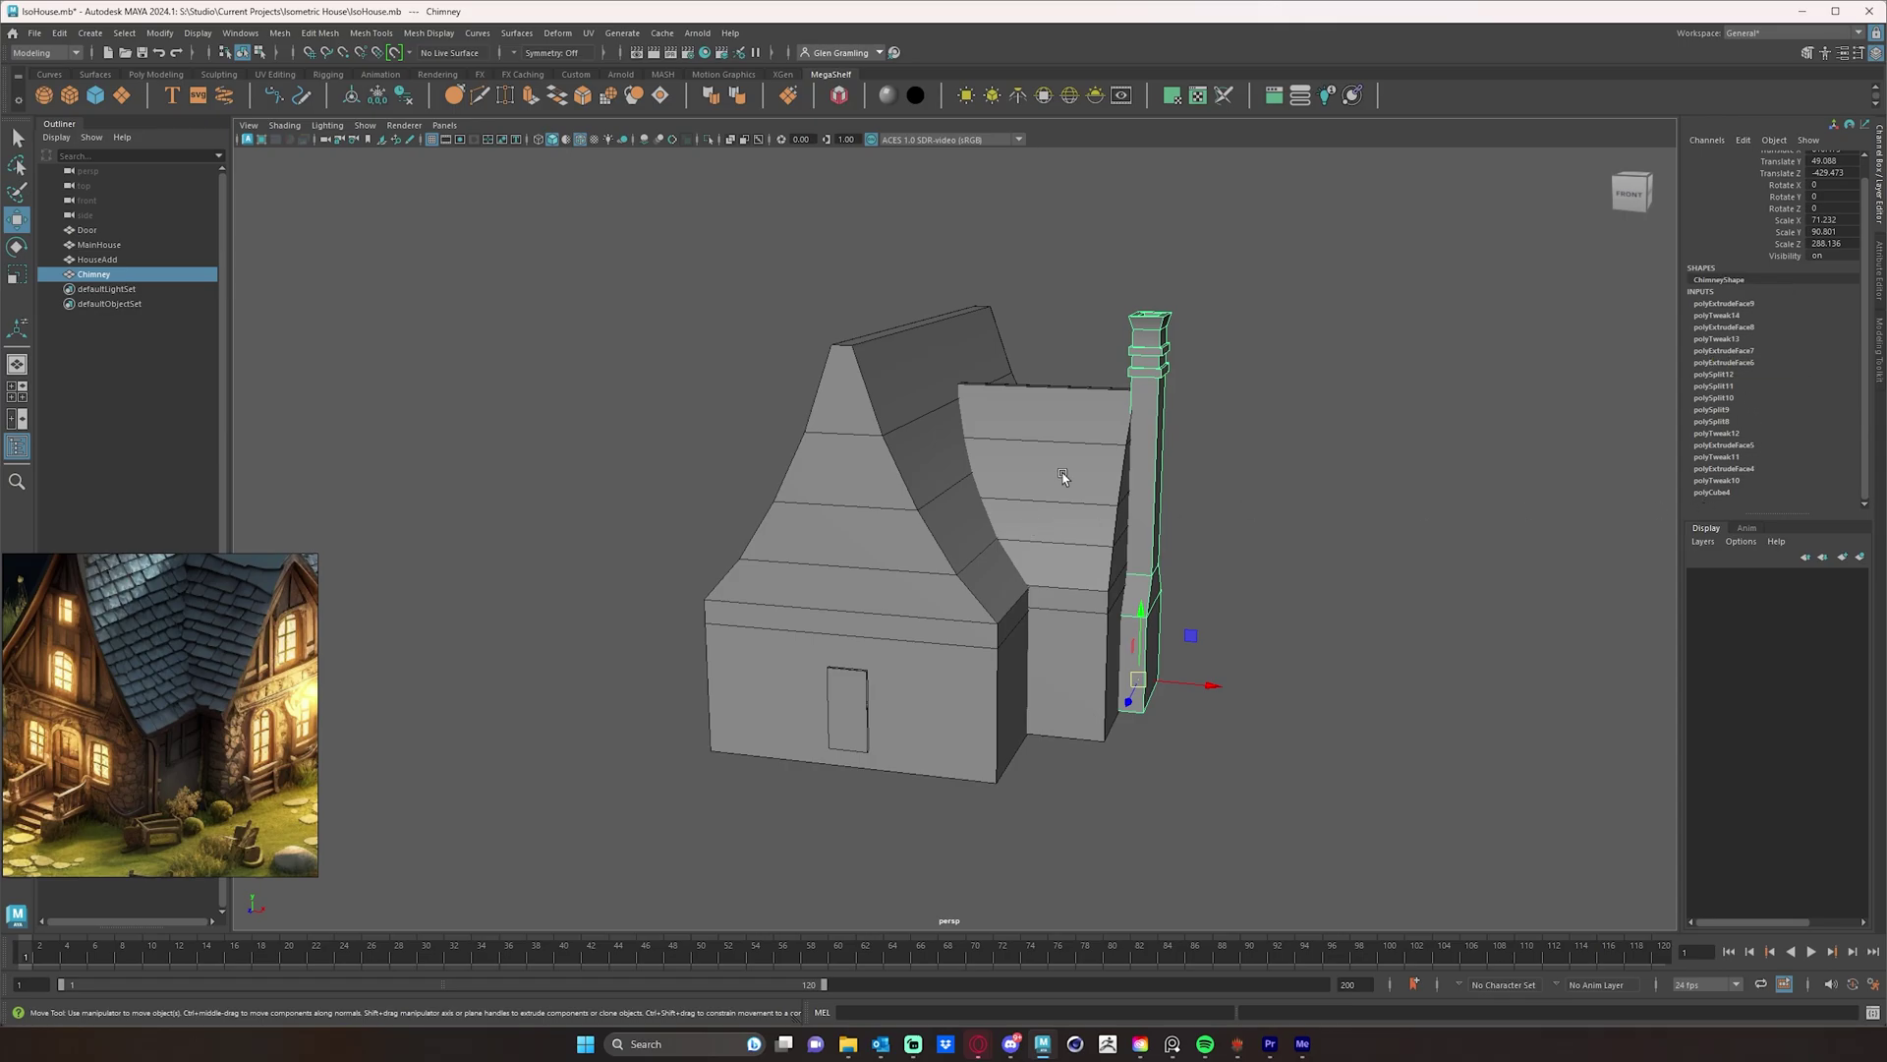
{"action": "left_click_drag", "start_coordinate": [1284, 502], "coordinate": [1280, 511], "text": "alt"}
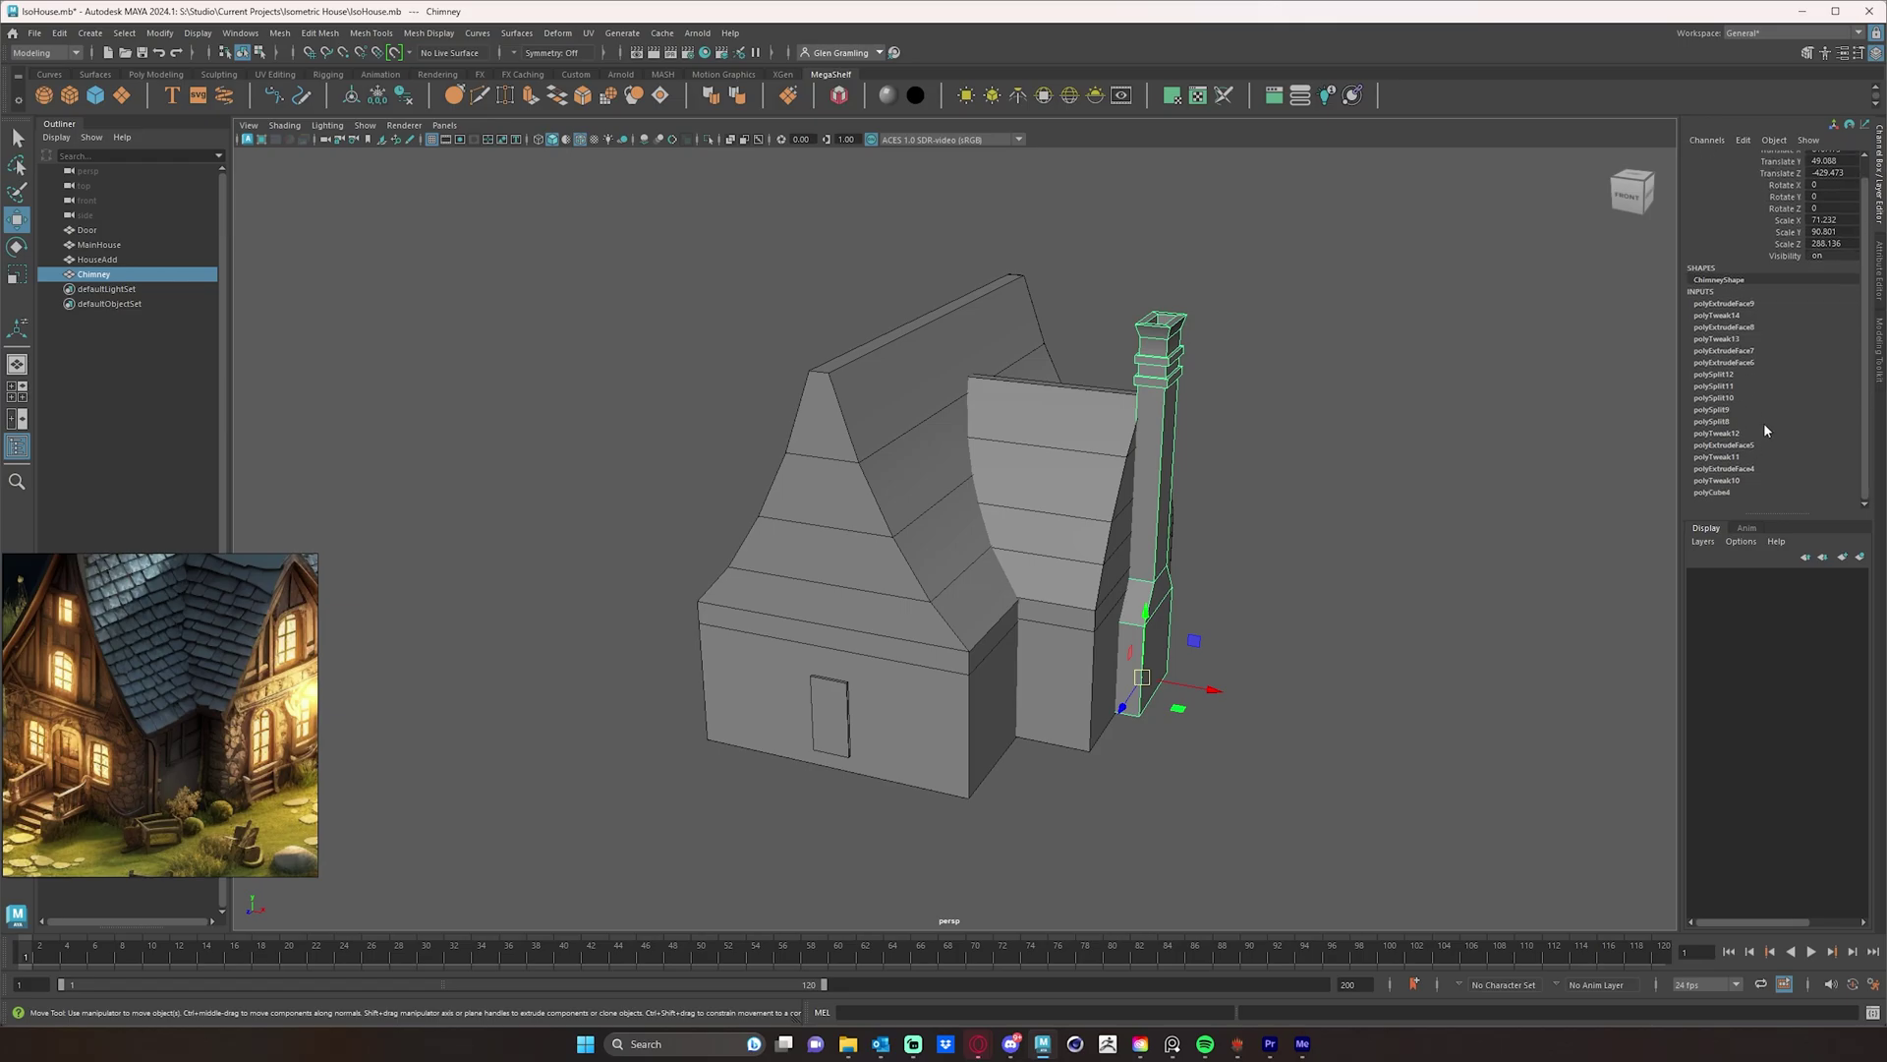
{"action": "scroll", "coordinate": [1765, 425], "scroll_direction": "up", "scroll_amount": 1}
{"action": "left_click_drag", "start_coordinate": [967, 484], "coordinate": [1040, 485]}
{"action": "left_click", "coordinate": [929, 478]}
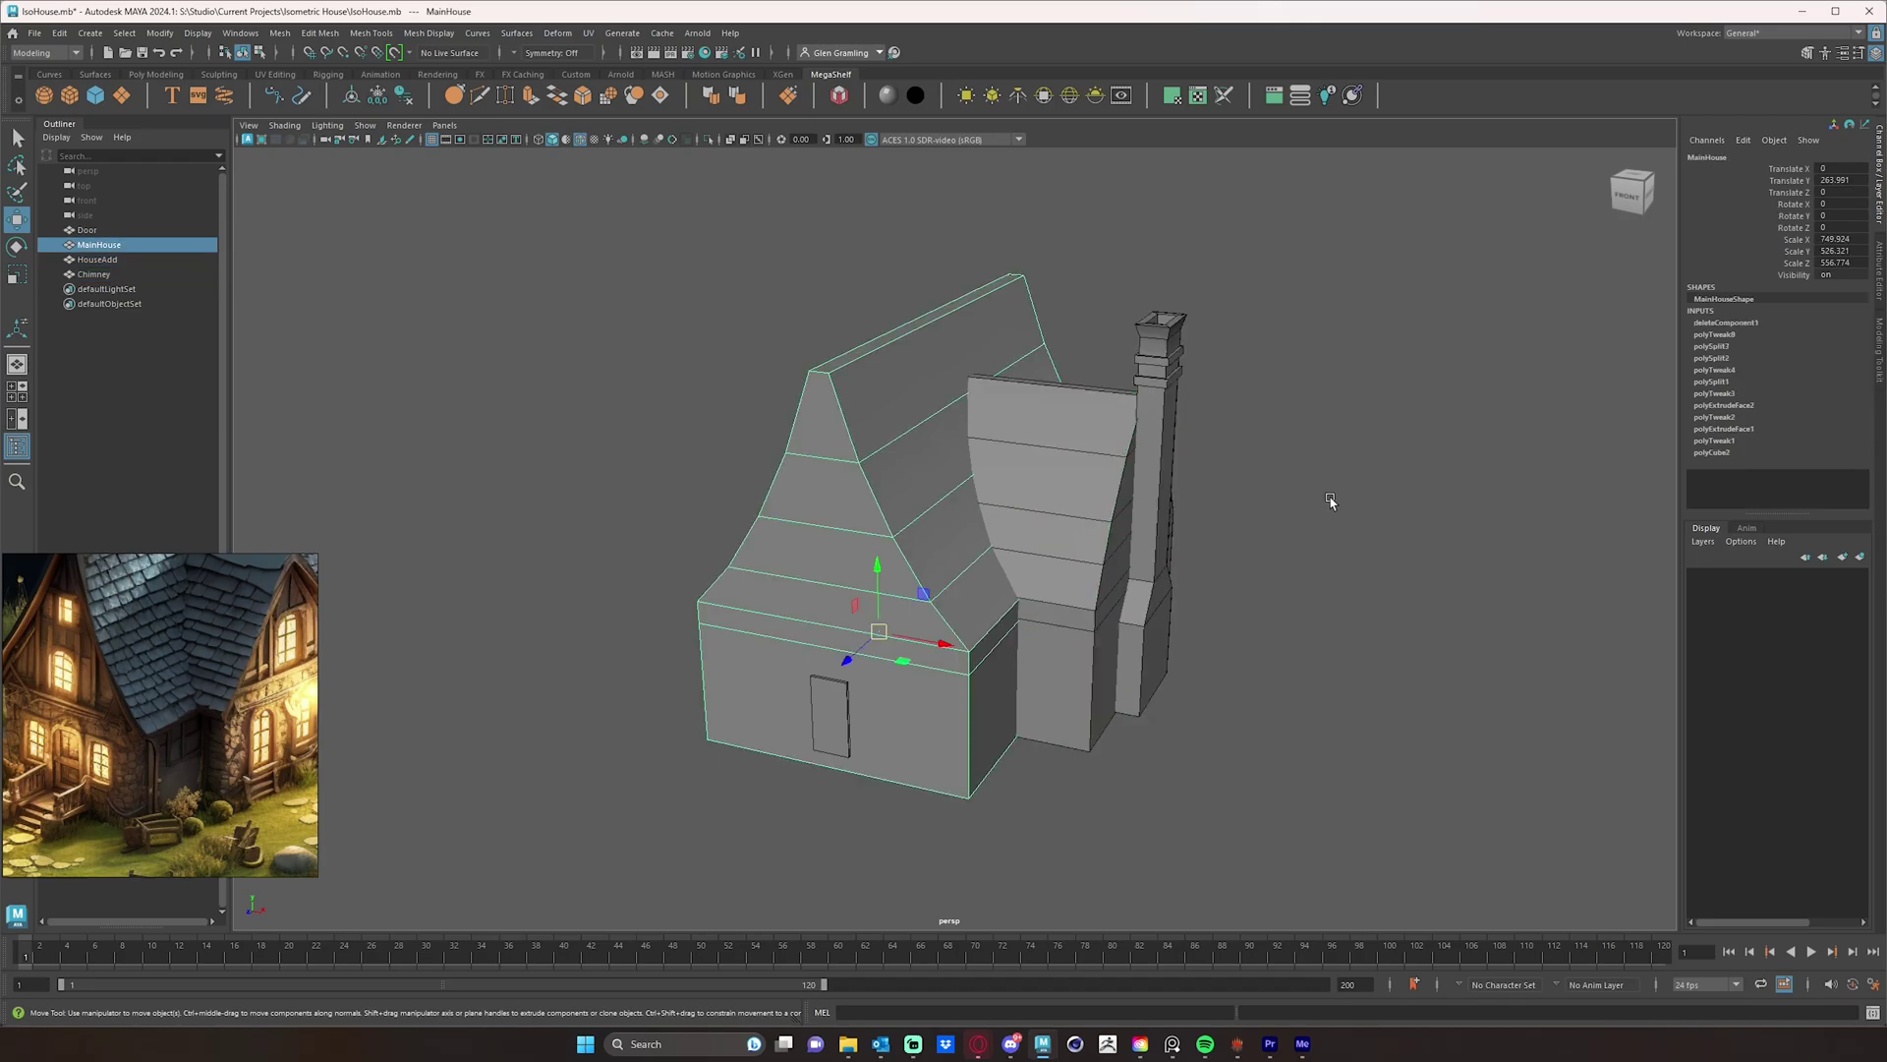
- Select all four house objects and delete the construction history of every object in the scene
{"action": "left_click", "coordinate": [1330, 499]}
{"action": "left_click_drag", "start_coordinate": [551, 228], "coordinate": [1441, 817]}
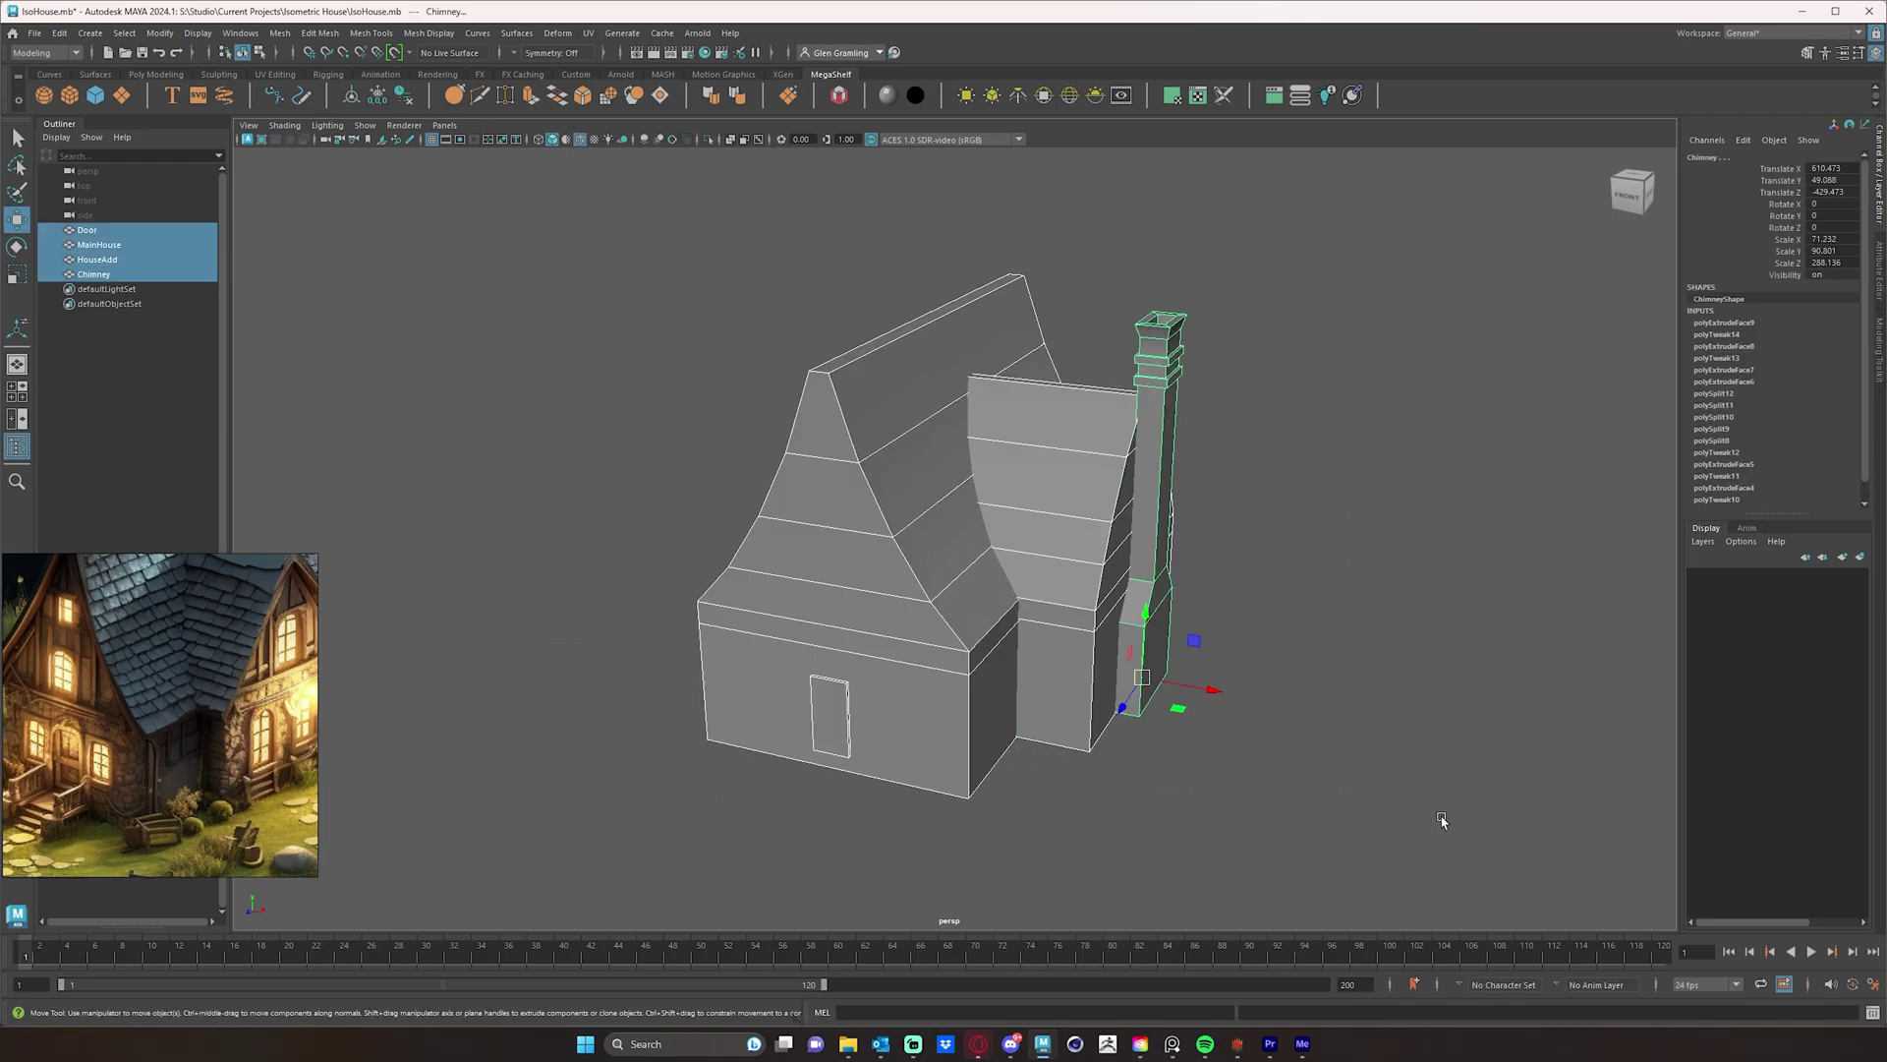
{"action": "left_click", "coordinate": [60, 32]}
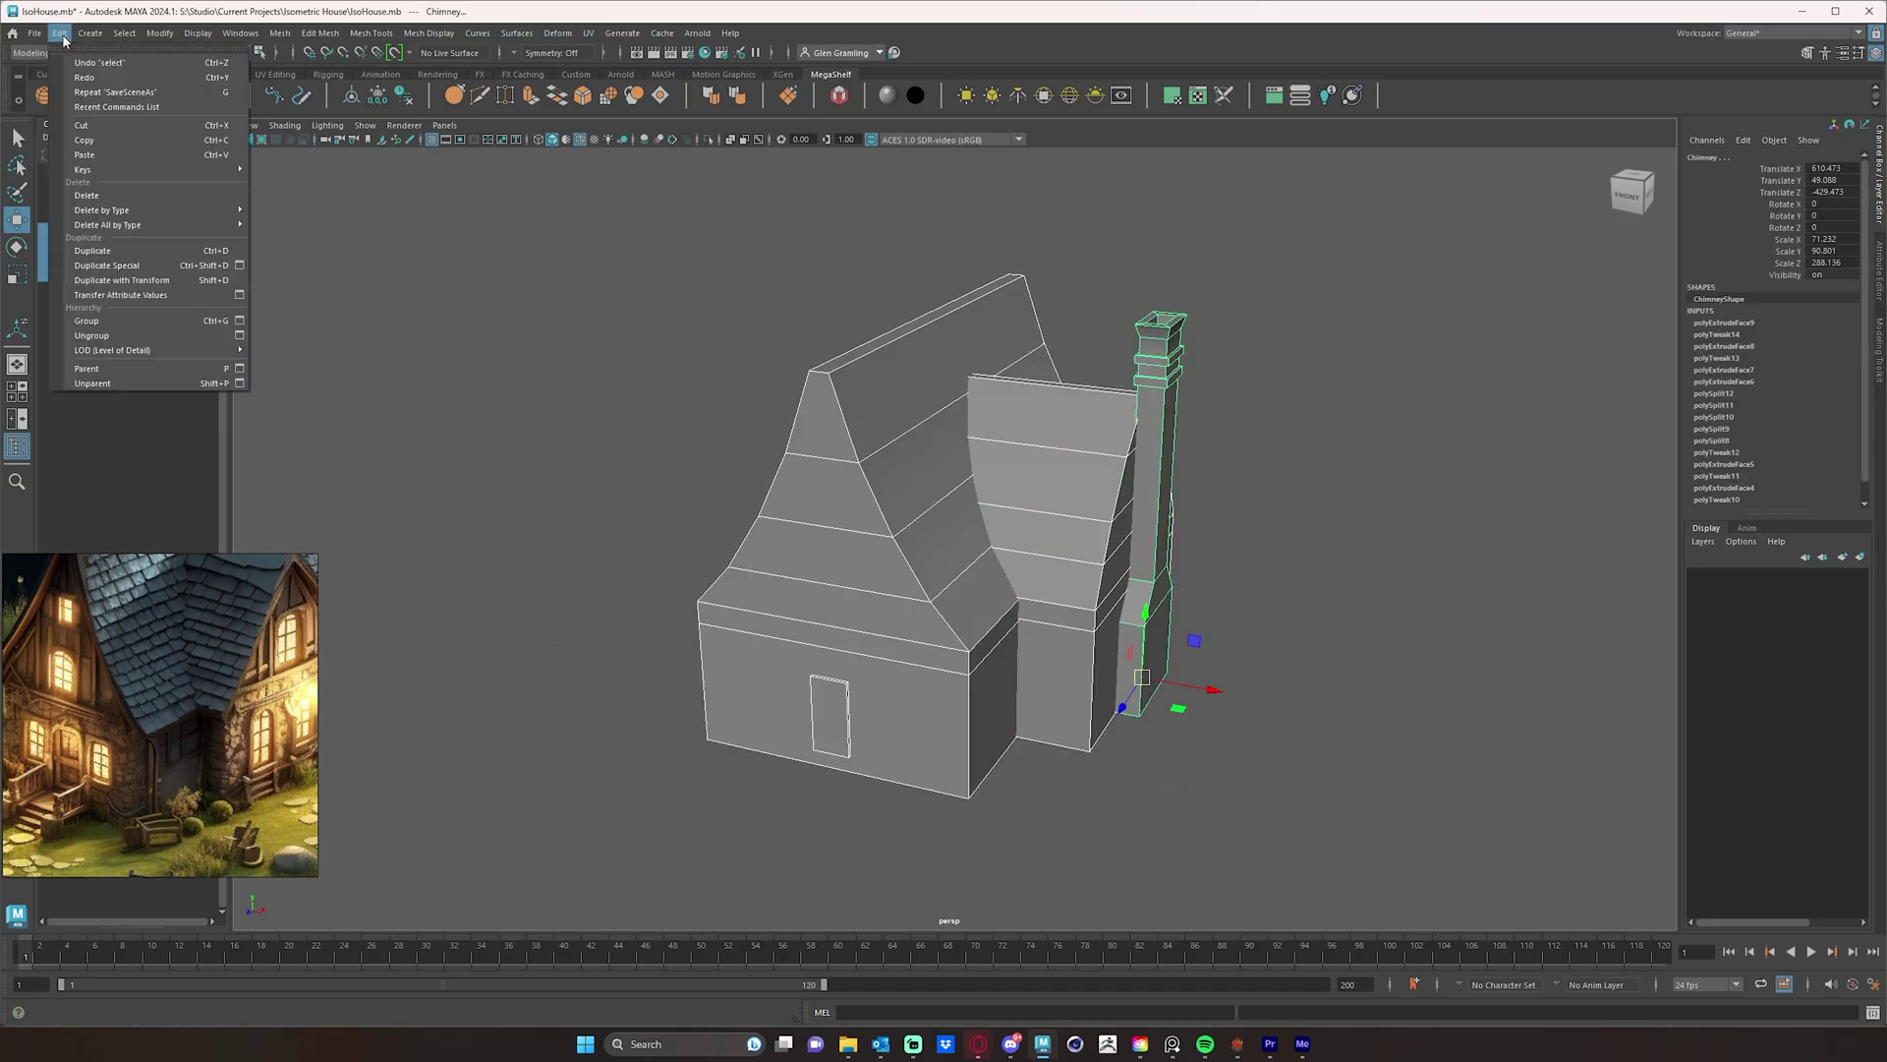
{"action": "mouse_move", "coordinate": [148, 225]}
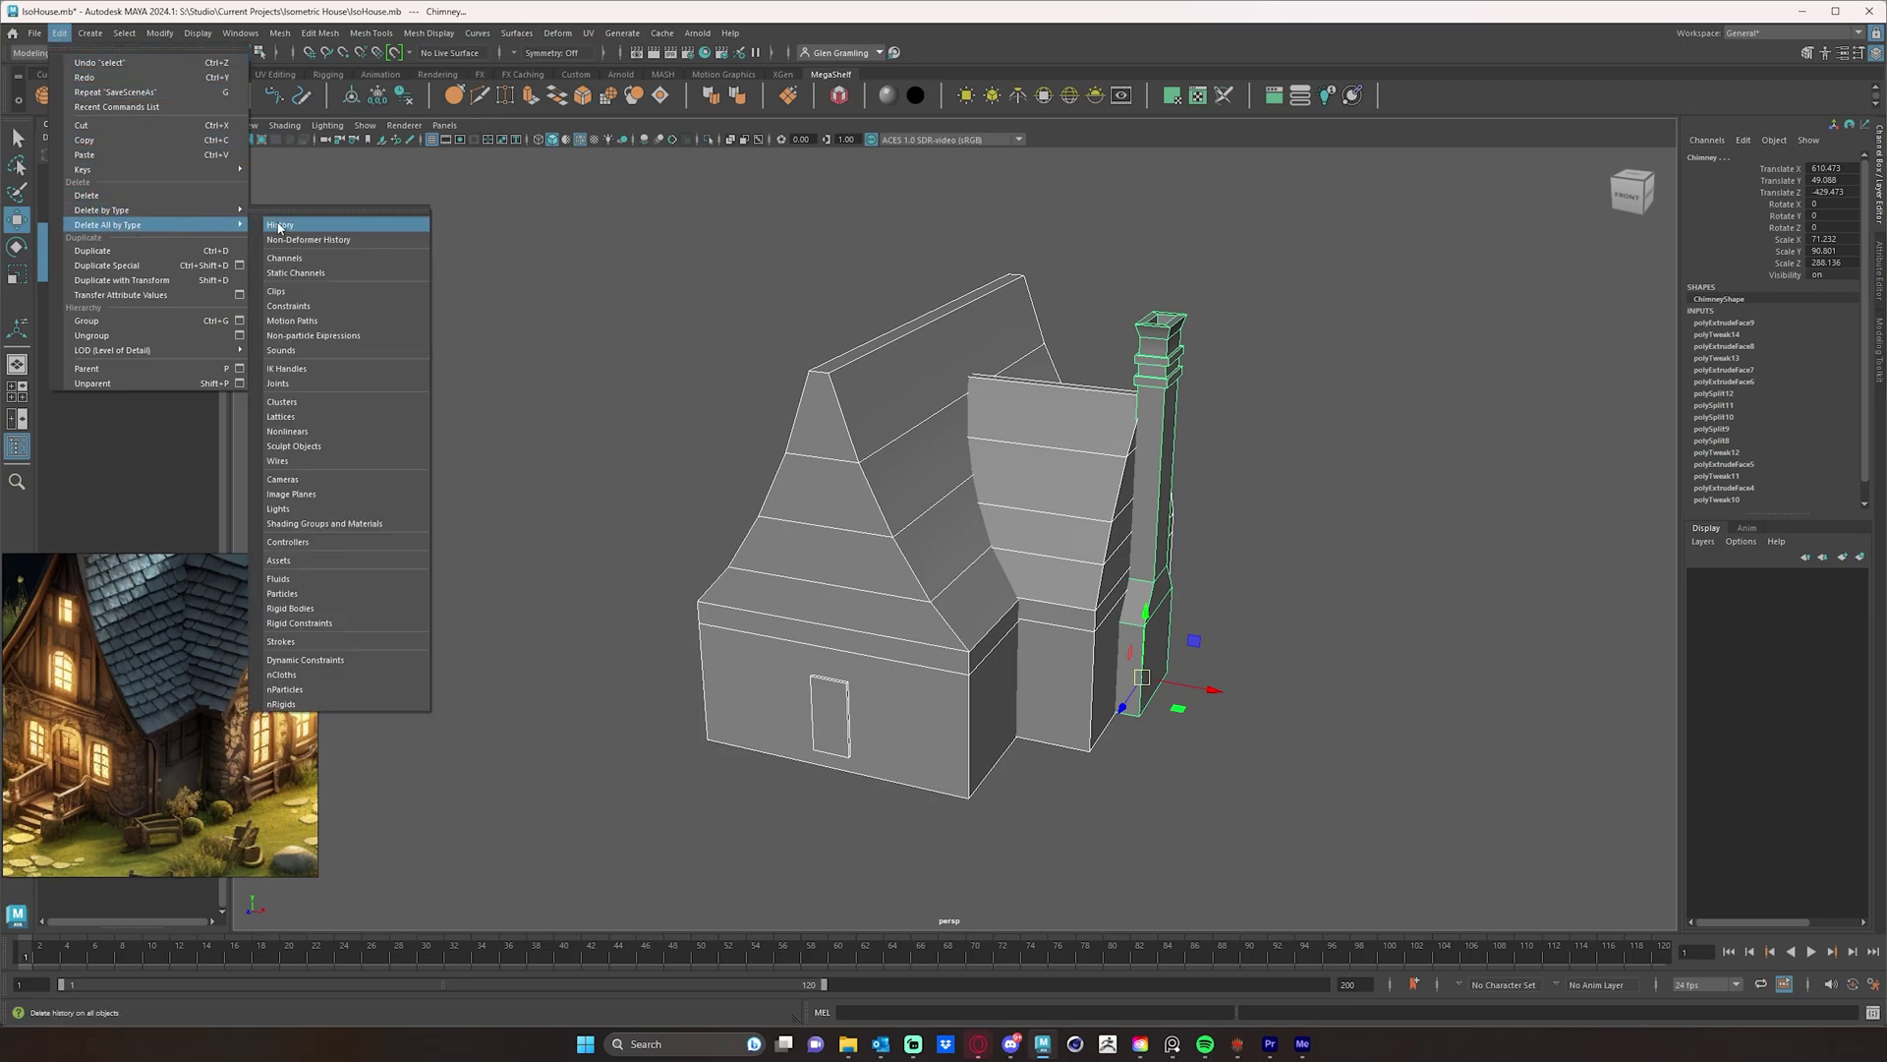
{"action": "left_click", "coordinate": [325, 228]}
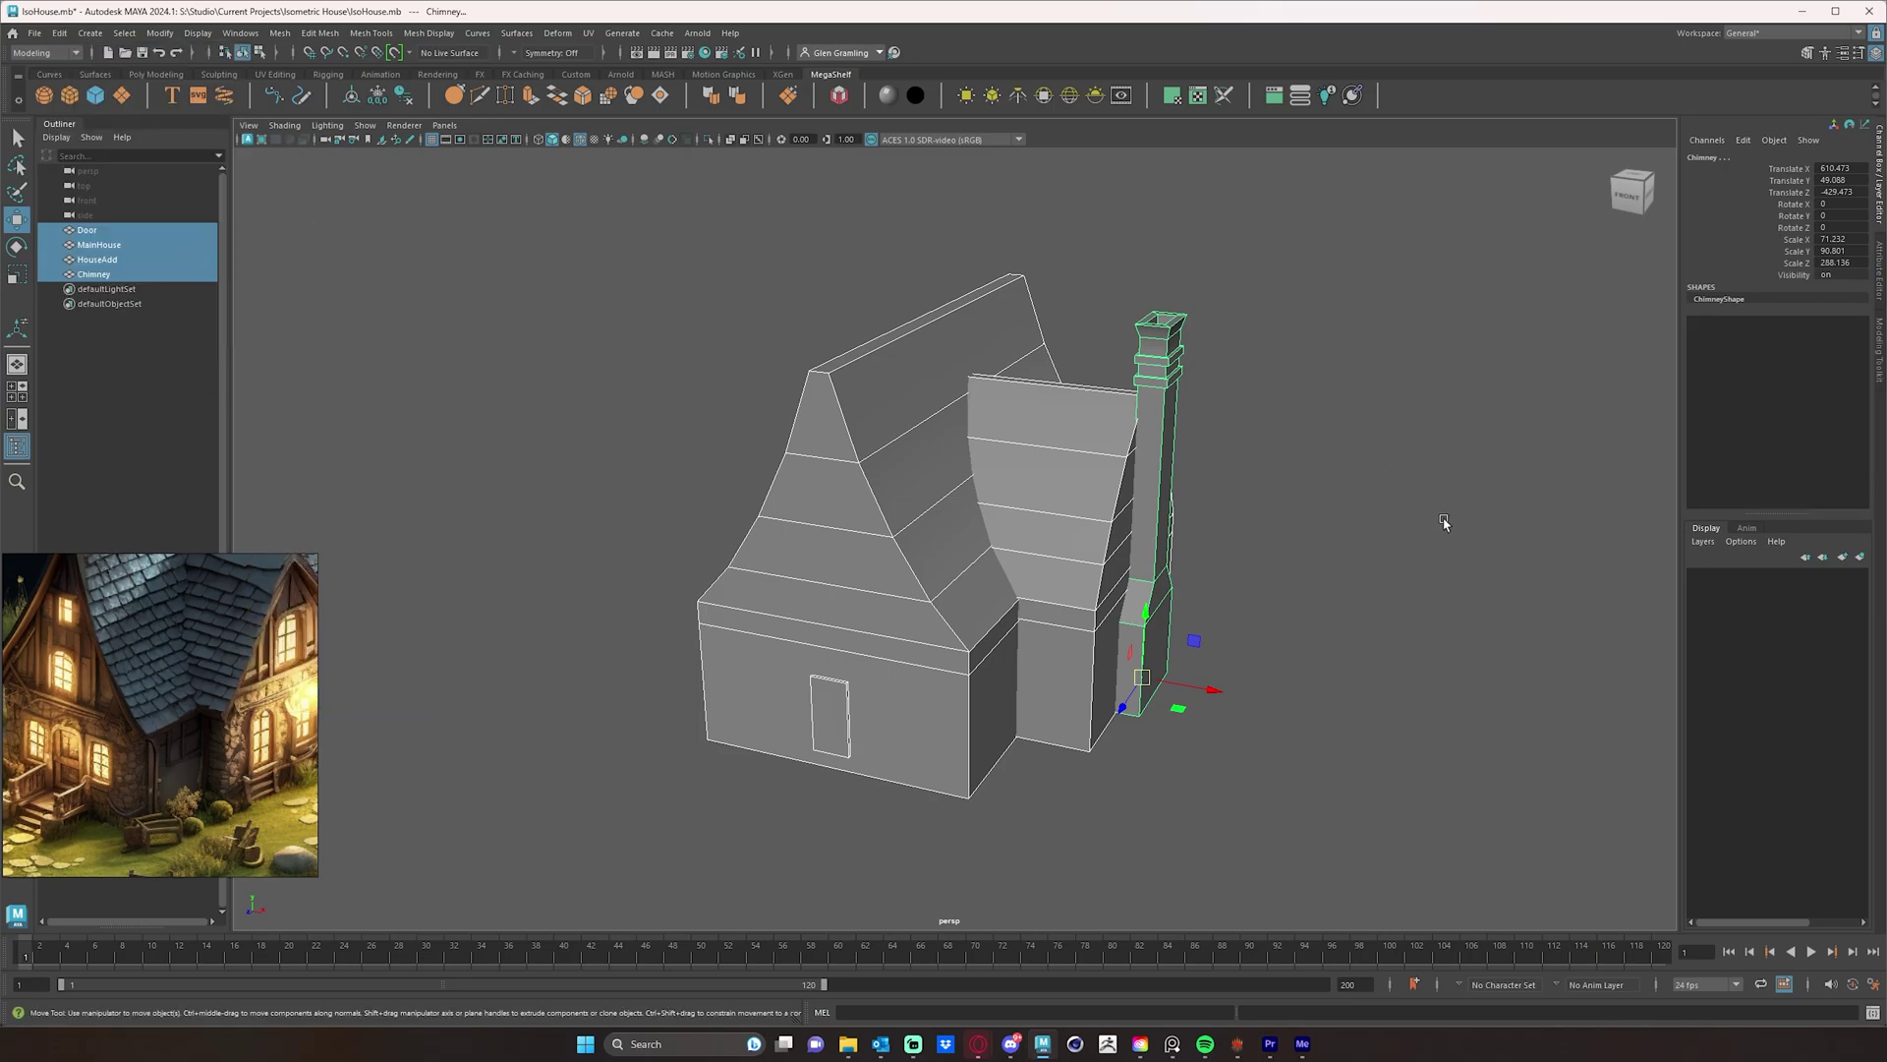
{"action": "mouse_move", "coordinate": [1445, 522]}
{"action": "left_mouse_down", "text": "alt"}
{"action": "mouse_move", "coordinate": [1419, 494]}
{"action": "mouse_move", "coordinate": [1445, 509]}
{"action": "left_mouse_up", "text": "alt"}
{"action": "middle_click_drag", "start_coordinate": [1372, 484], "coordinate": [1394, 505], "text": "alt"}
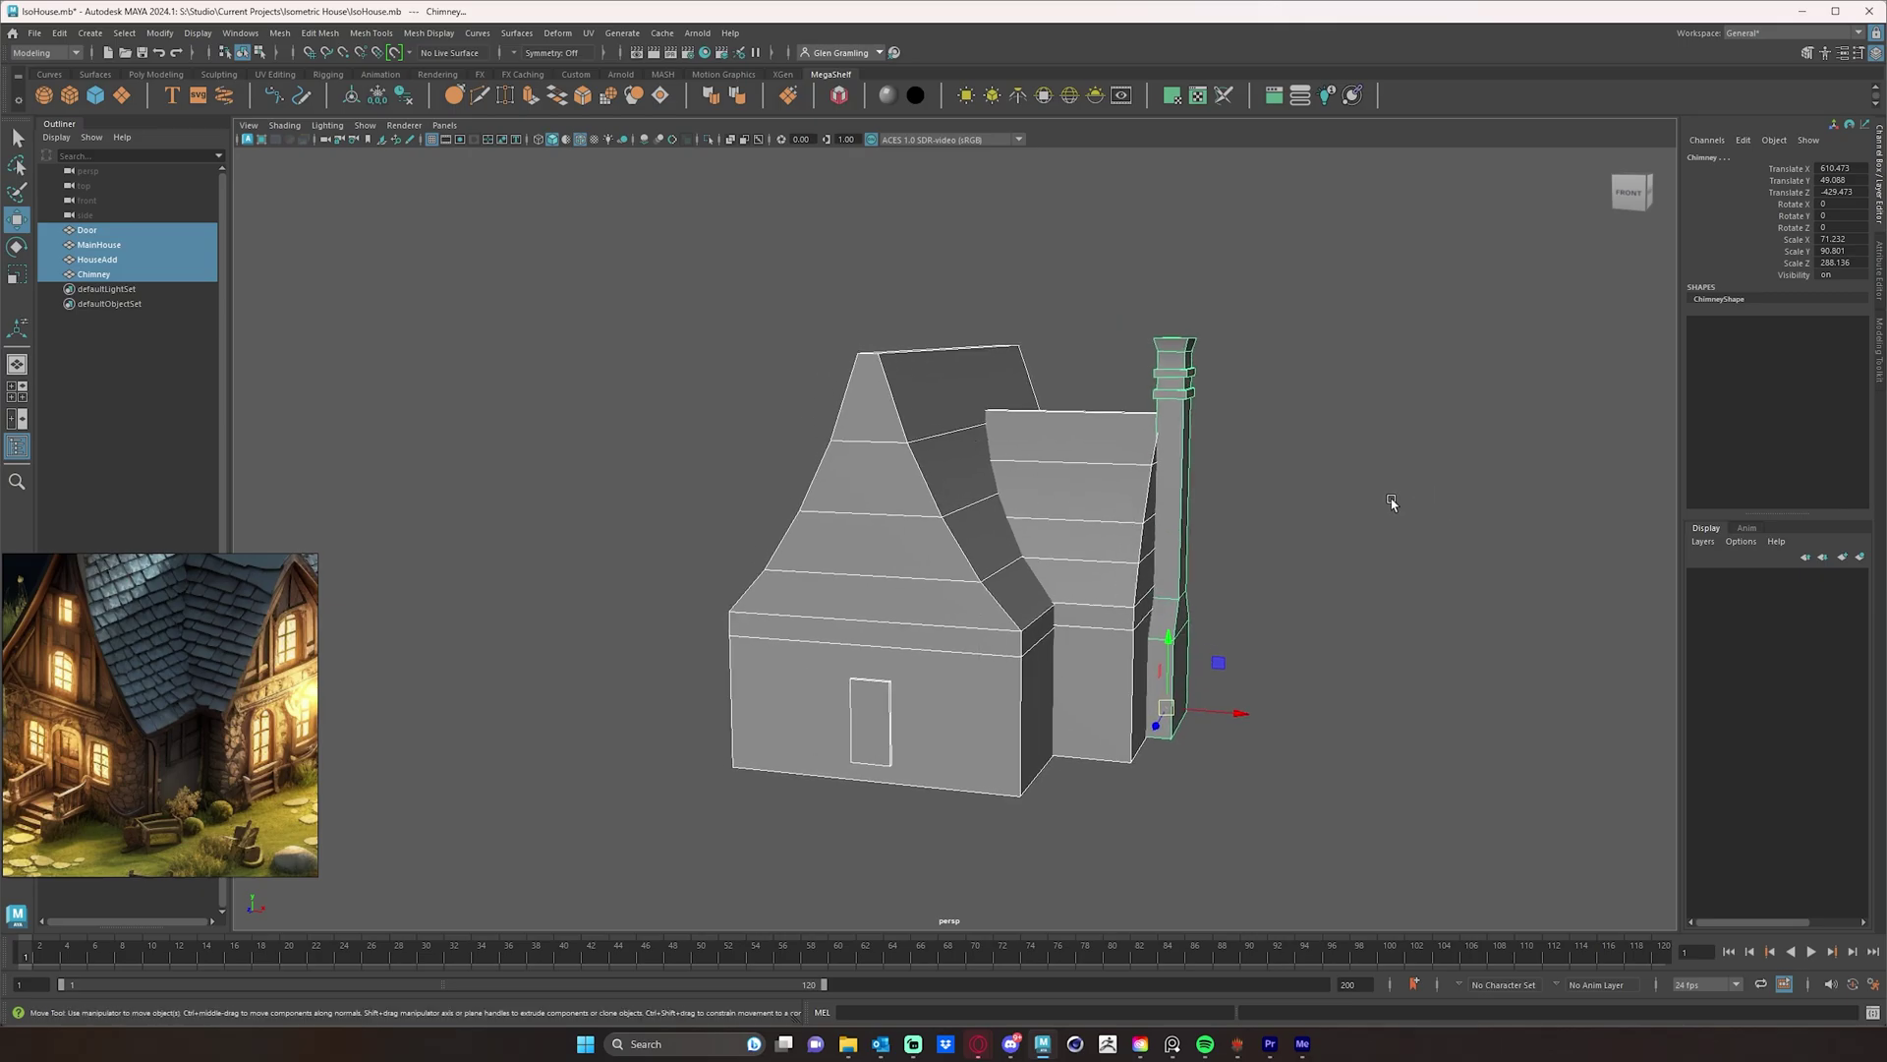
{"action": "right_click_drag", "start_coordinate": [1372, 502], "coordinate": [1385, 500], "text": "alt"}
{"action": "mouse_move", "coordinate": [1372, 498]}
{"action": "middle_mouse_down", "text": "alt"}
{"action": "mouse_move", "coordinate": [1416, 485]}
{"action": "mouse_move", "coordinate": [1382, 488]}
{"action": "middle_mouse_up", "text": "alt"}
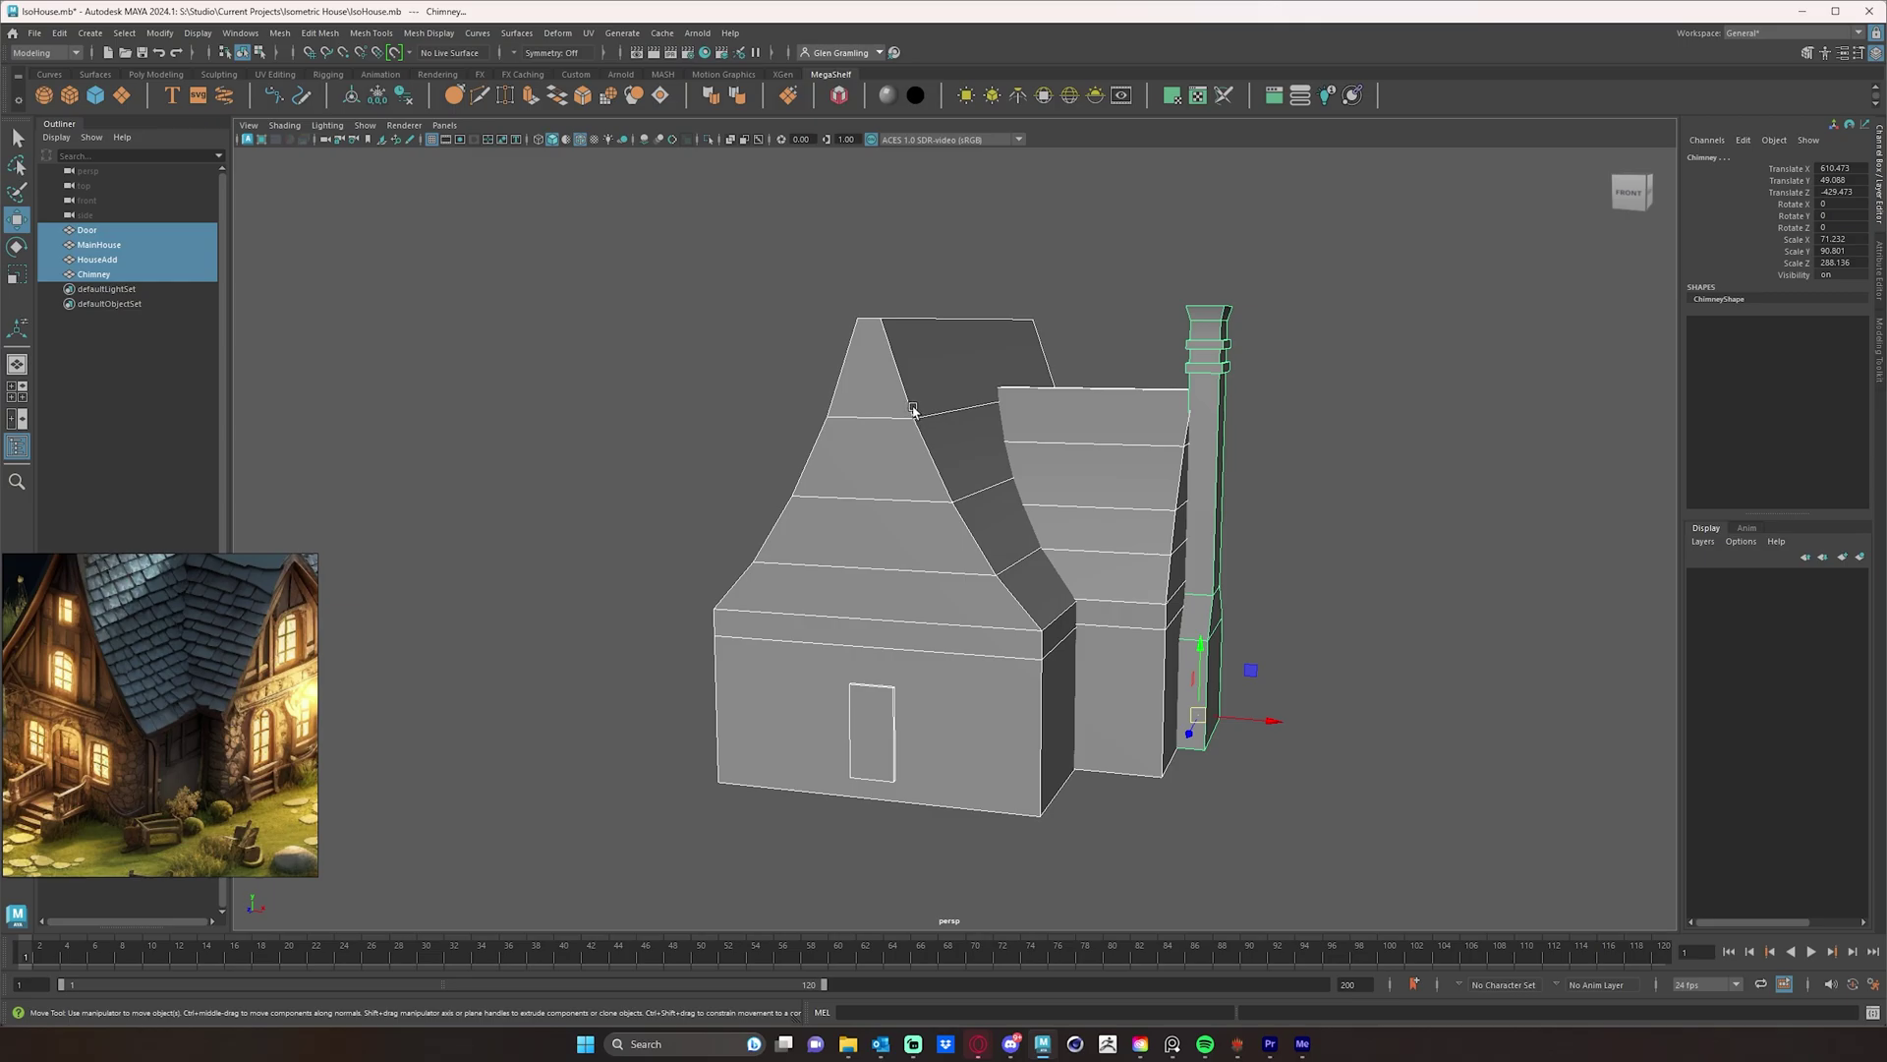
{"action": "left_click", "coordinate": [35, 34]}
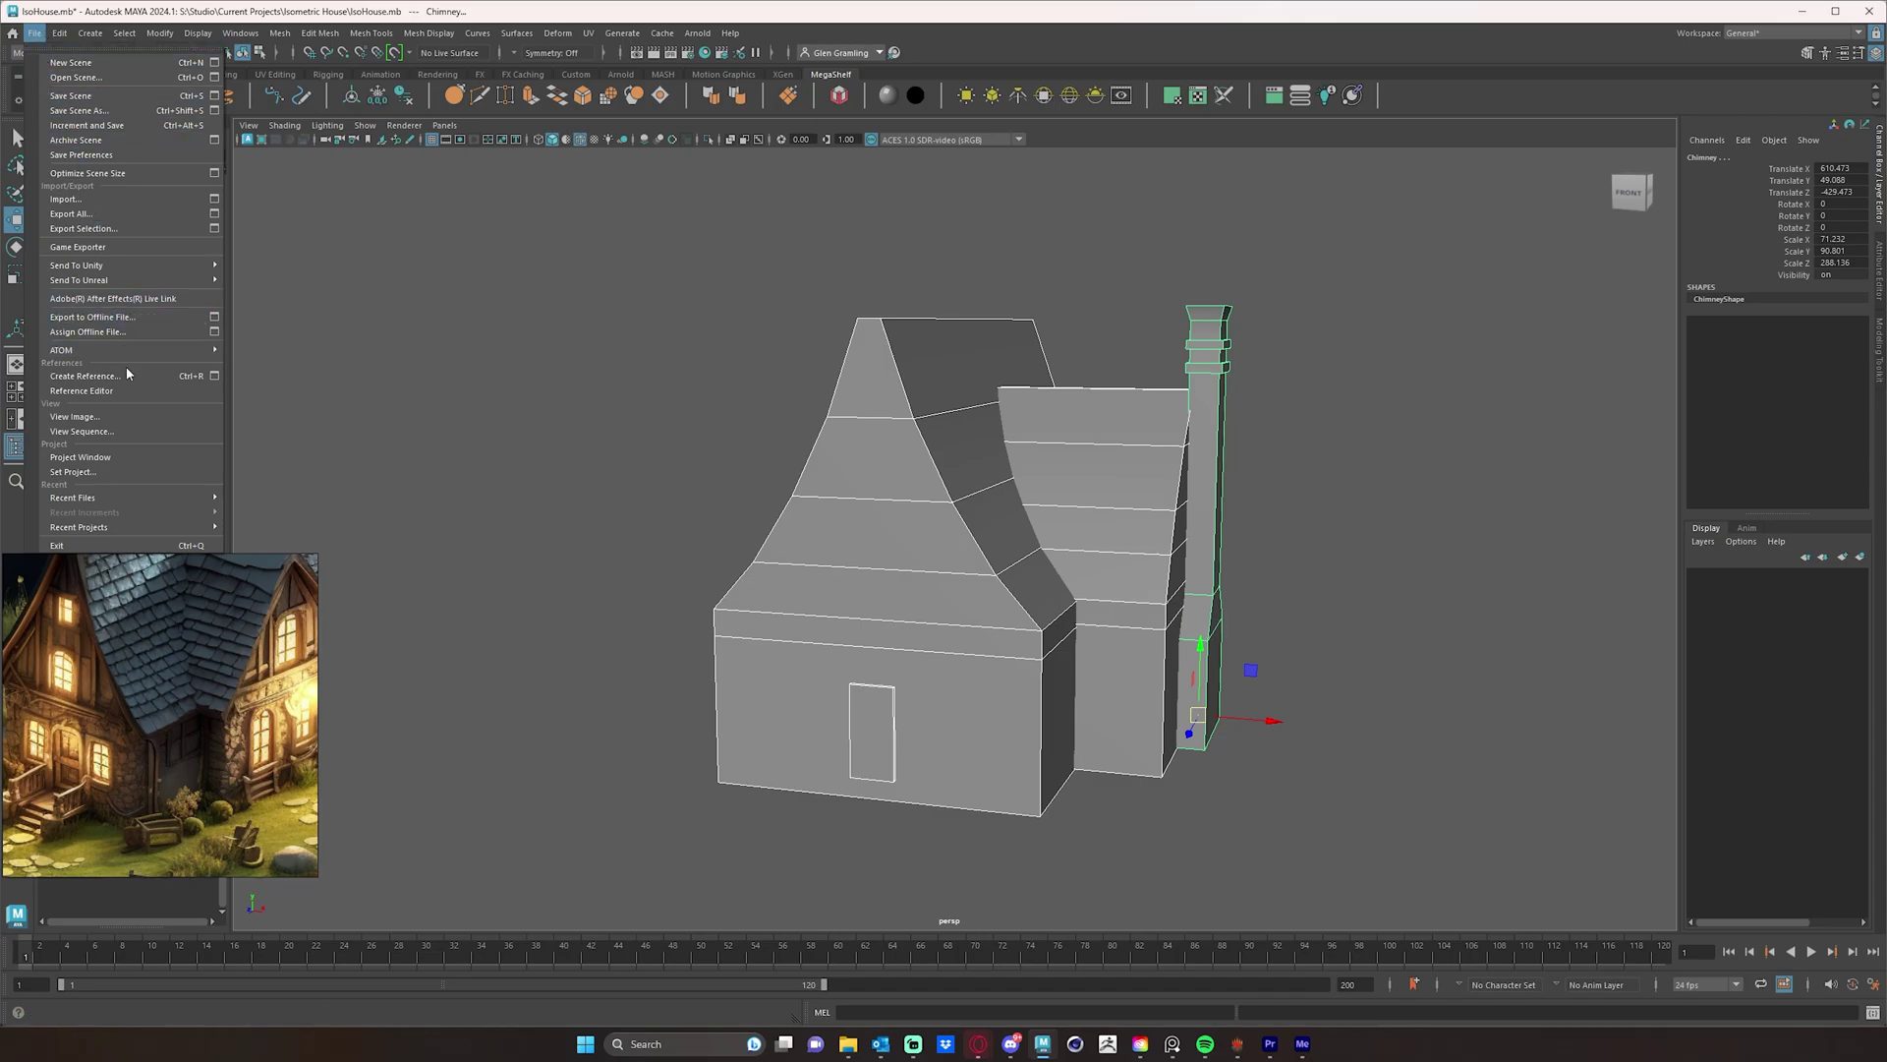
{"action": "left_click", "coordinate": [132, 470]}
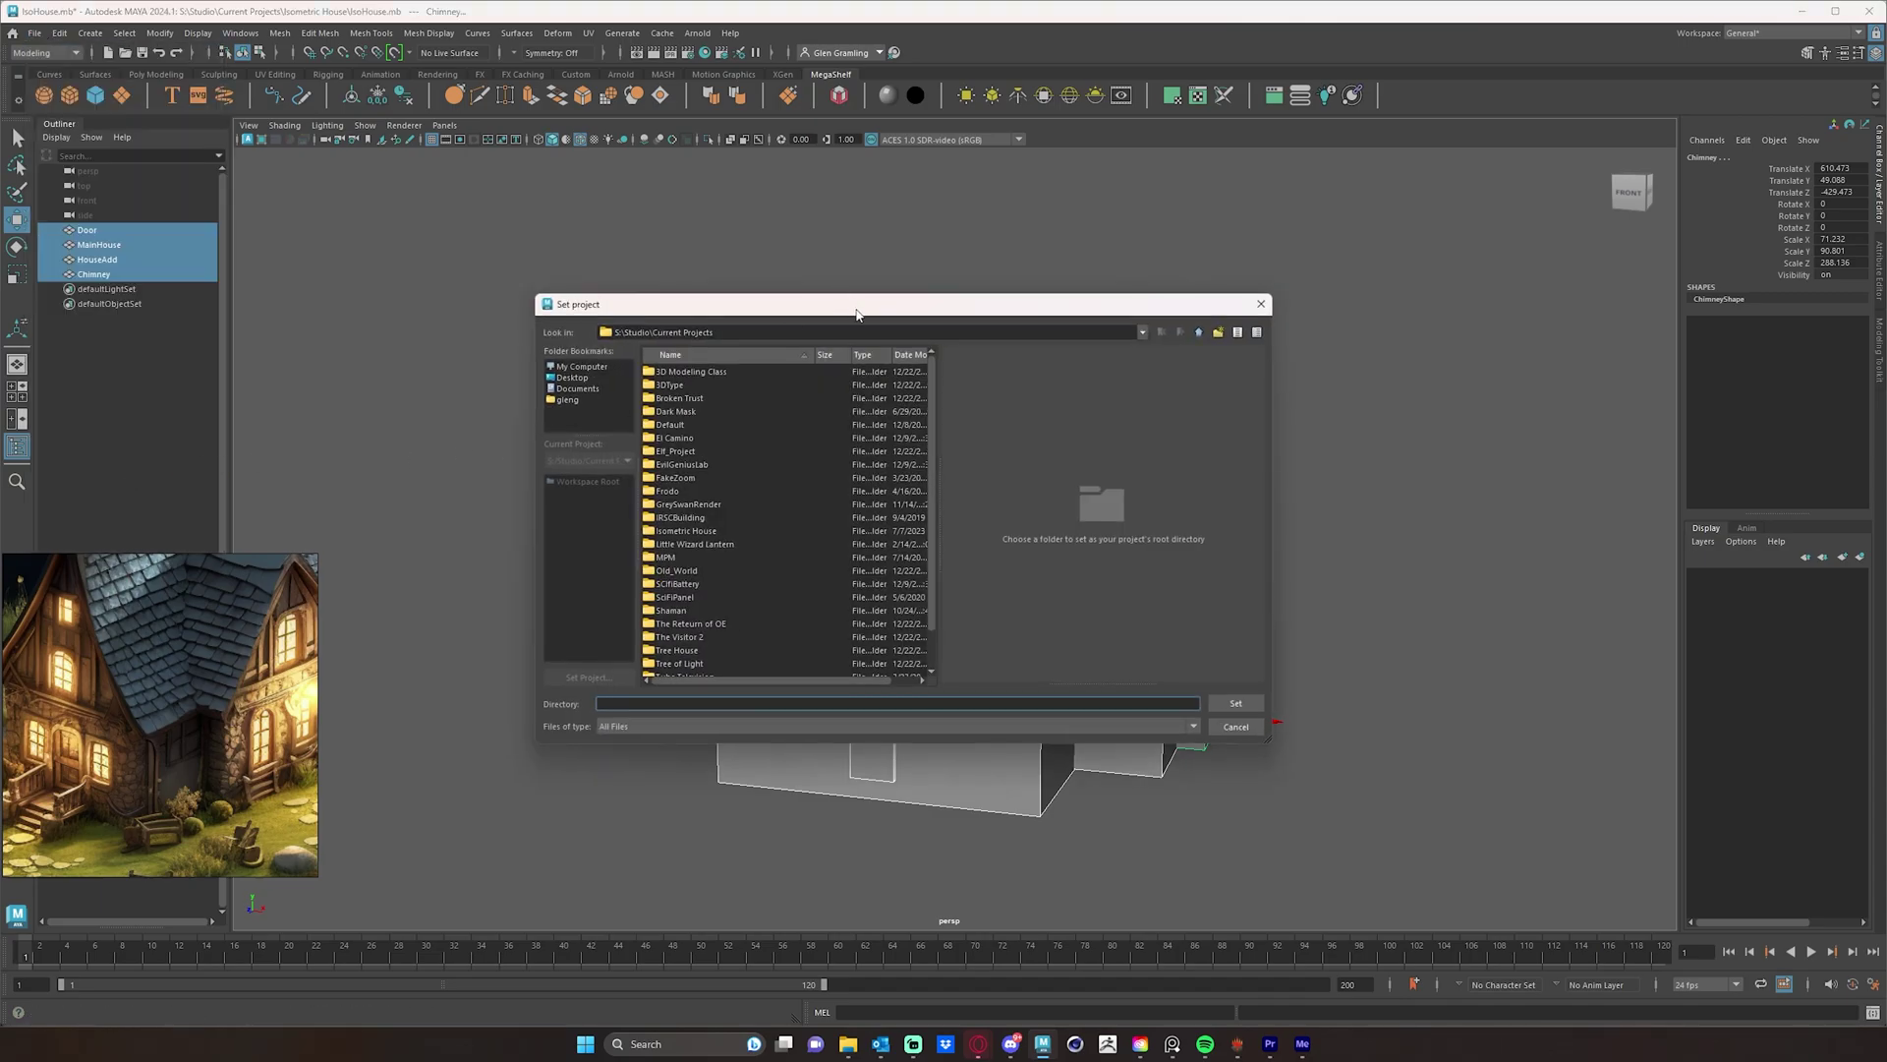
{"action": "left_click_drag", "start_coordinate": [857, 313], "coordinate": [909, 228]}
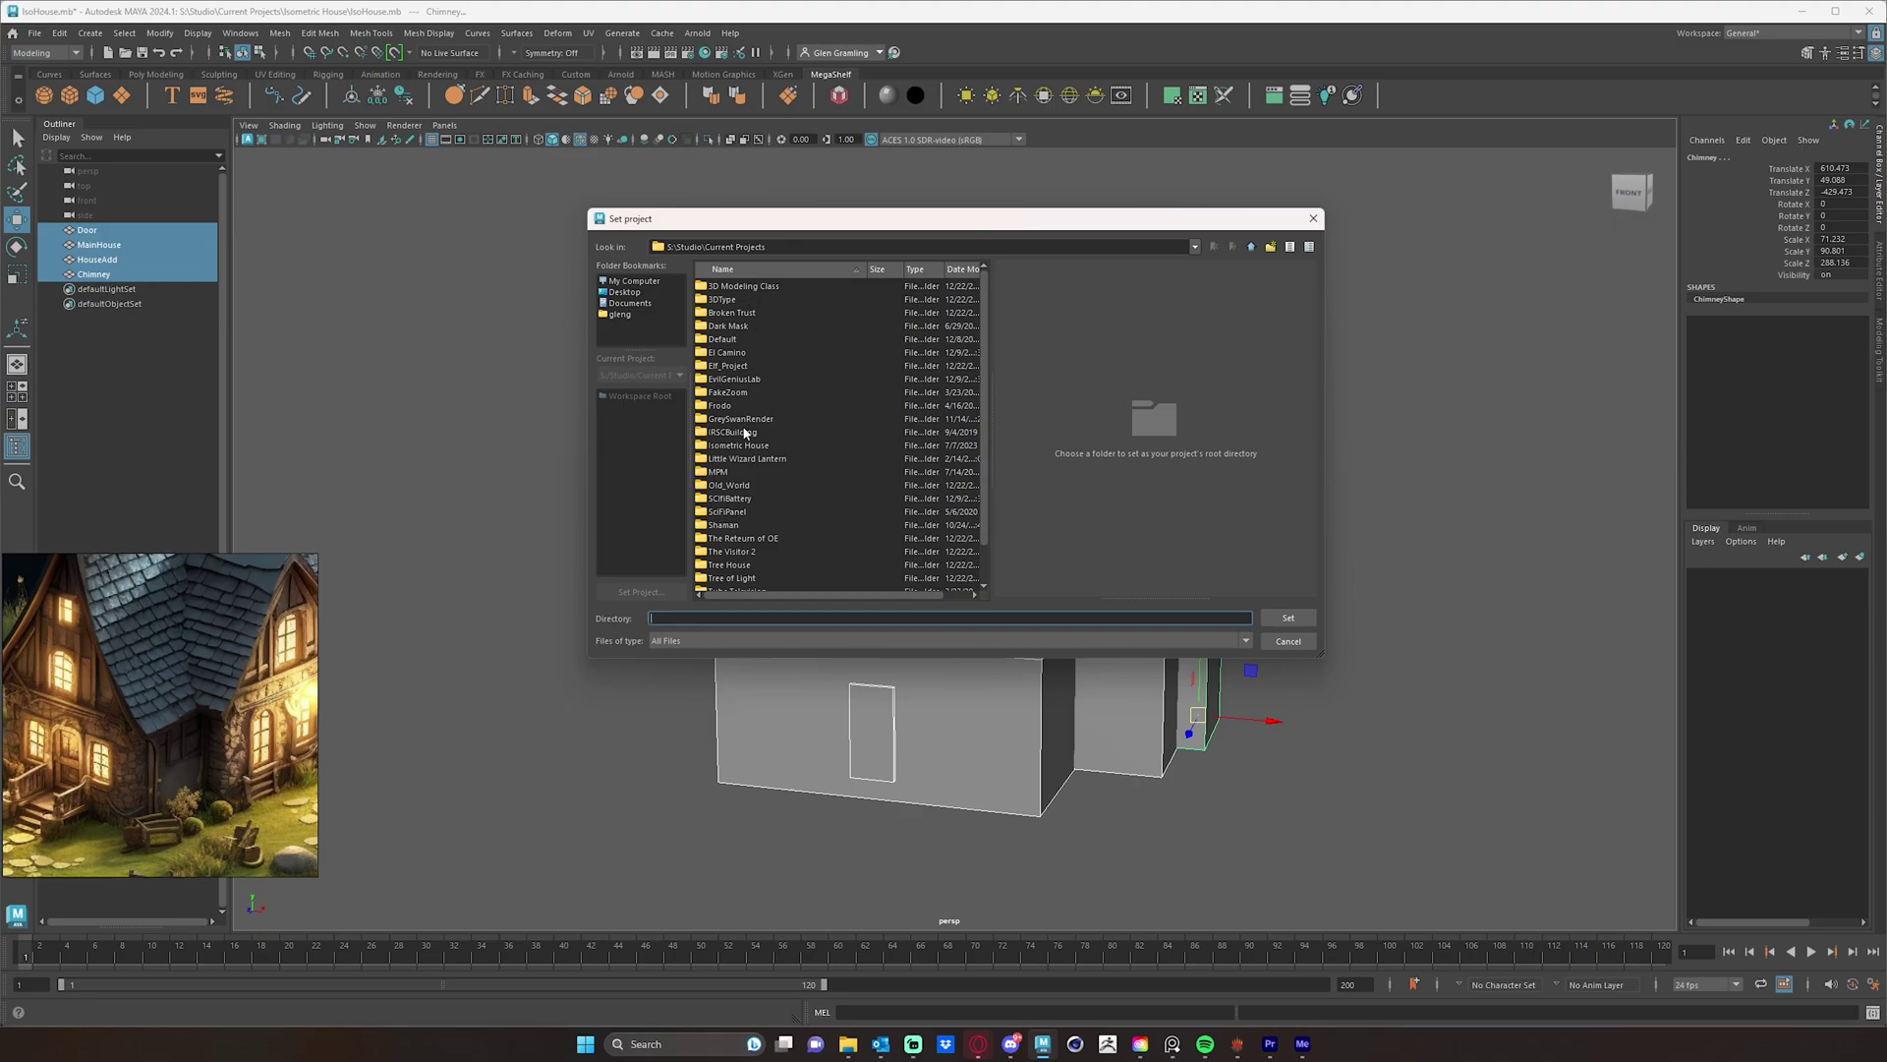
{"action": "scroll", "coordinate": [806, 506], "scroll_direction": "down", "scroll_amount": 1}
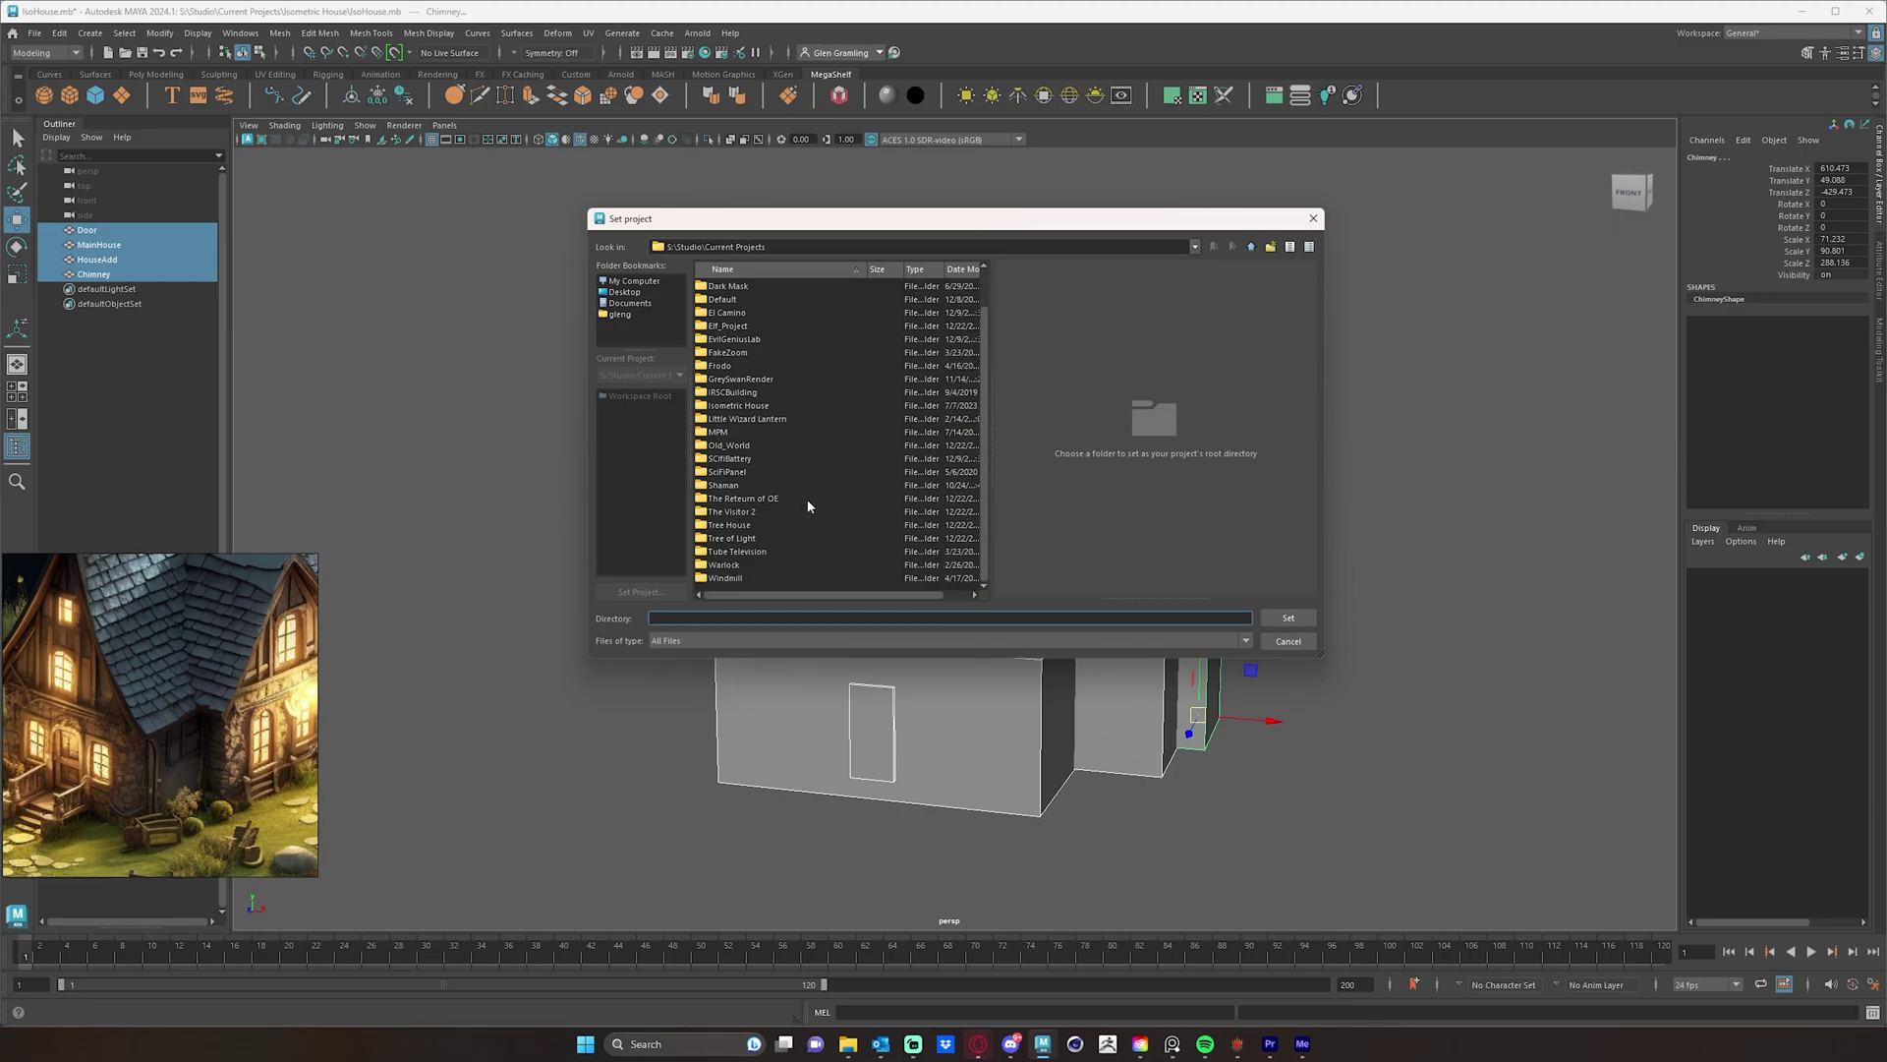
{"action": "left_click", "coordinate": [747, 406]}
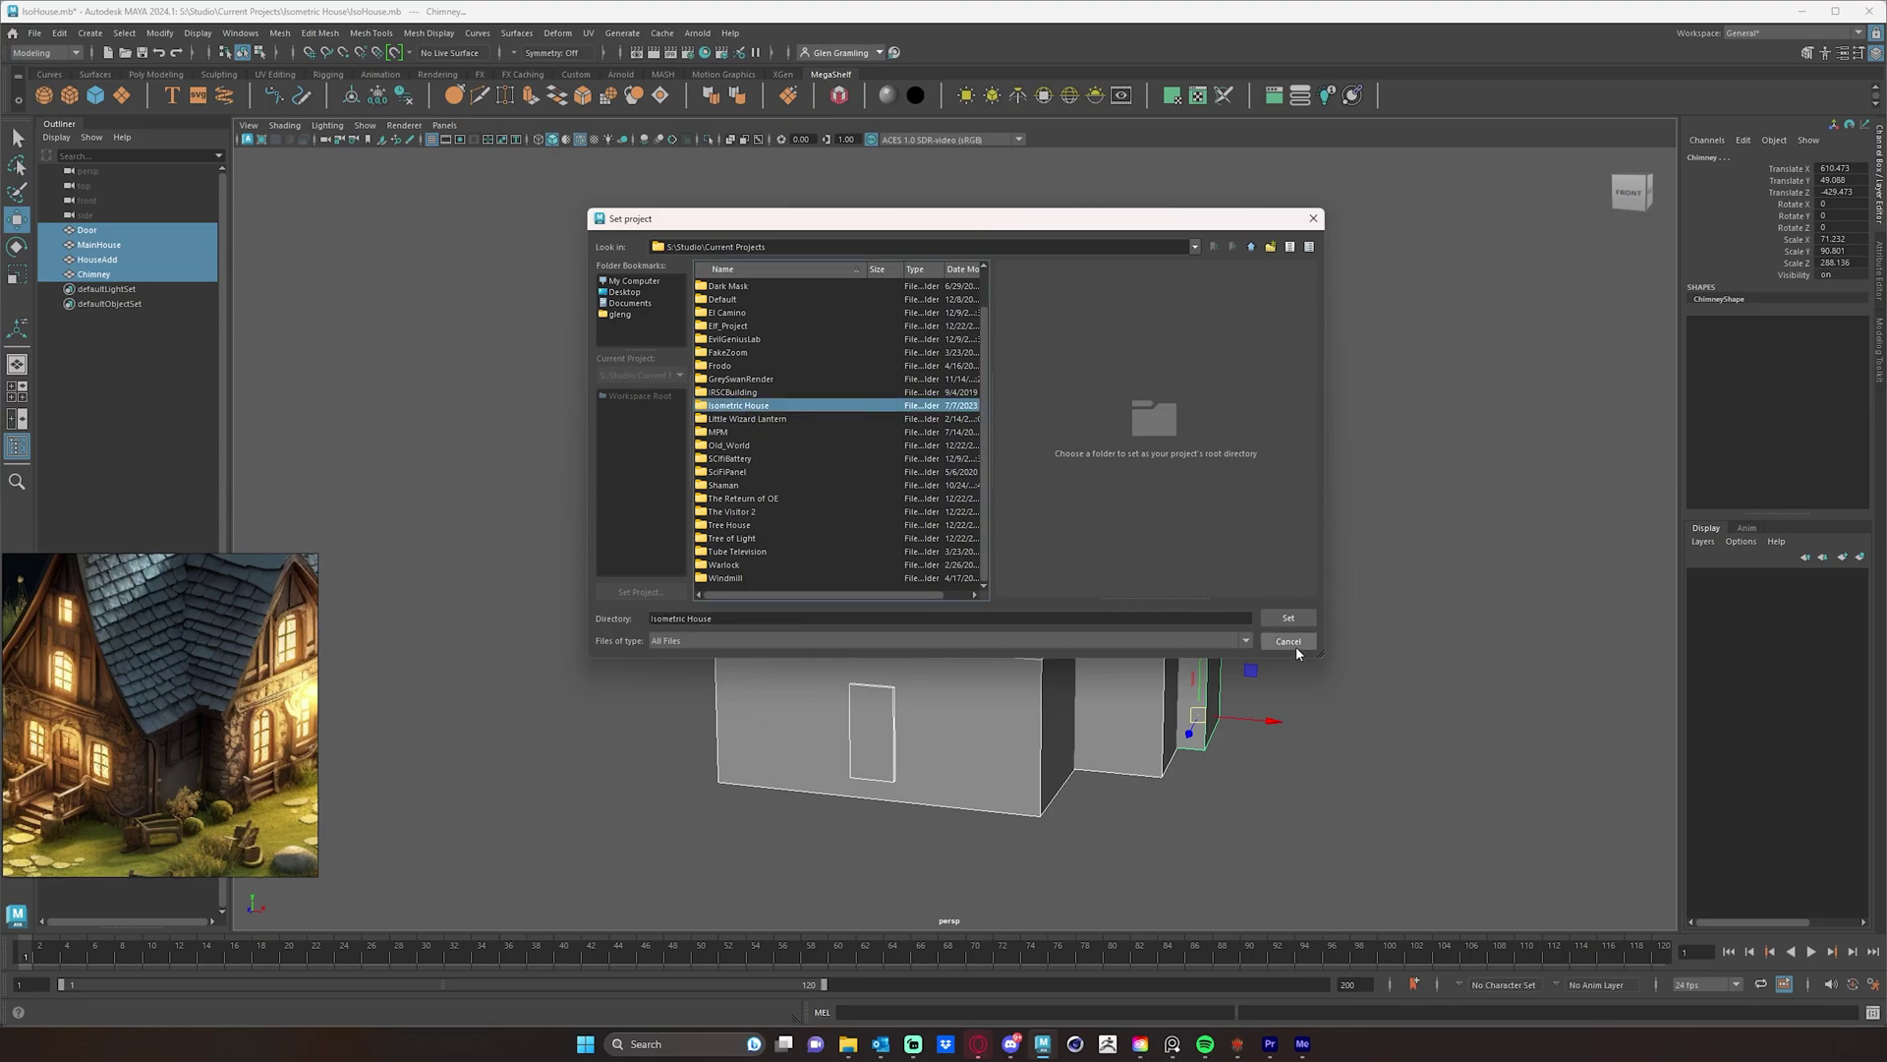
{"action": "double_click", "coordinate": [737, 407]}
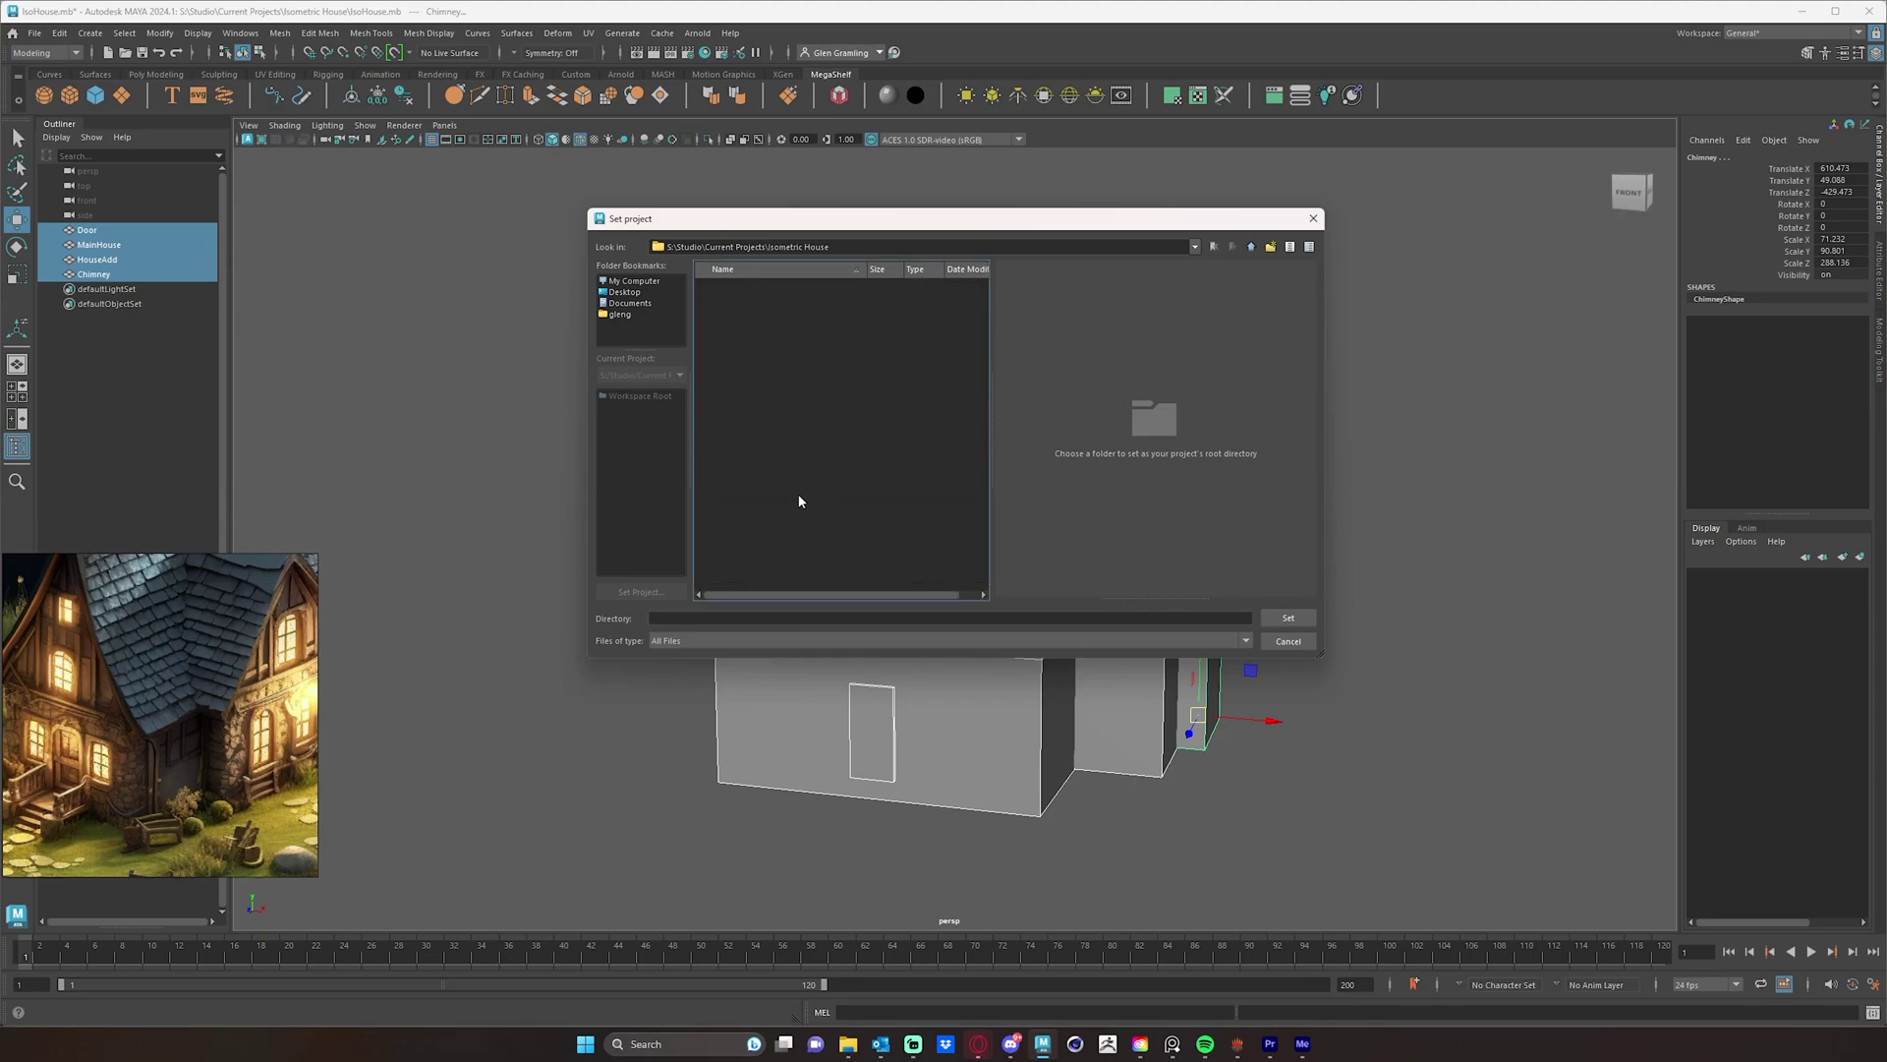
{"action": "left_click", "coordinate": [1286, 641]}
- Review the Isometric House project's primary folder locations in the Project Window and accept them as they are
{"action": "left_click_drag", "start_coordinate": [1077, 563], "coordinate": [1002, 551], "text": "alt"}
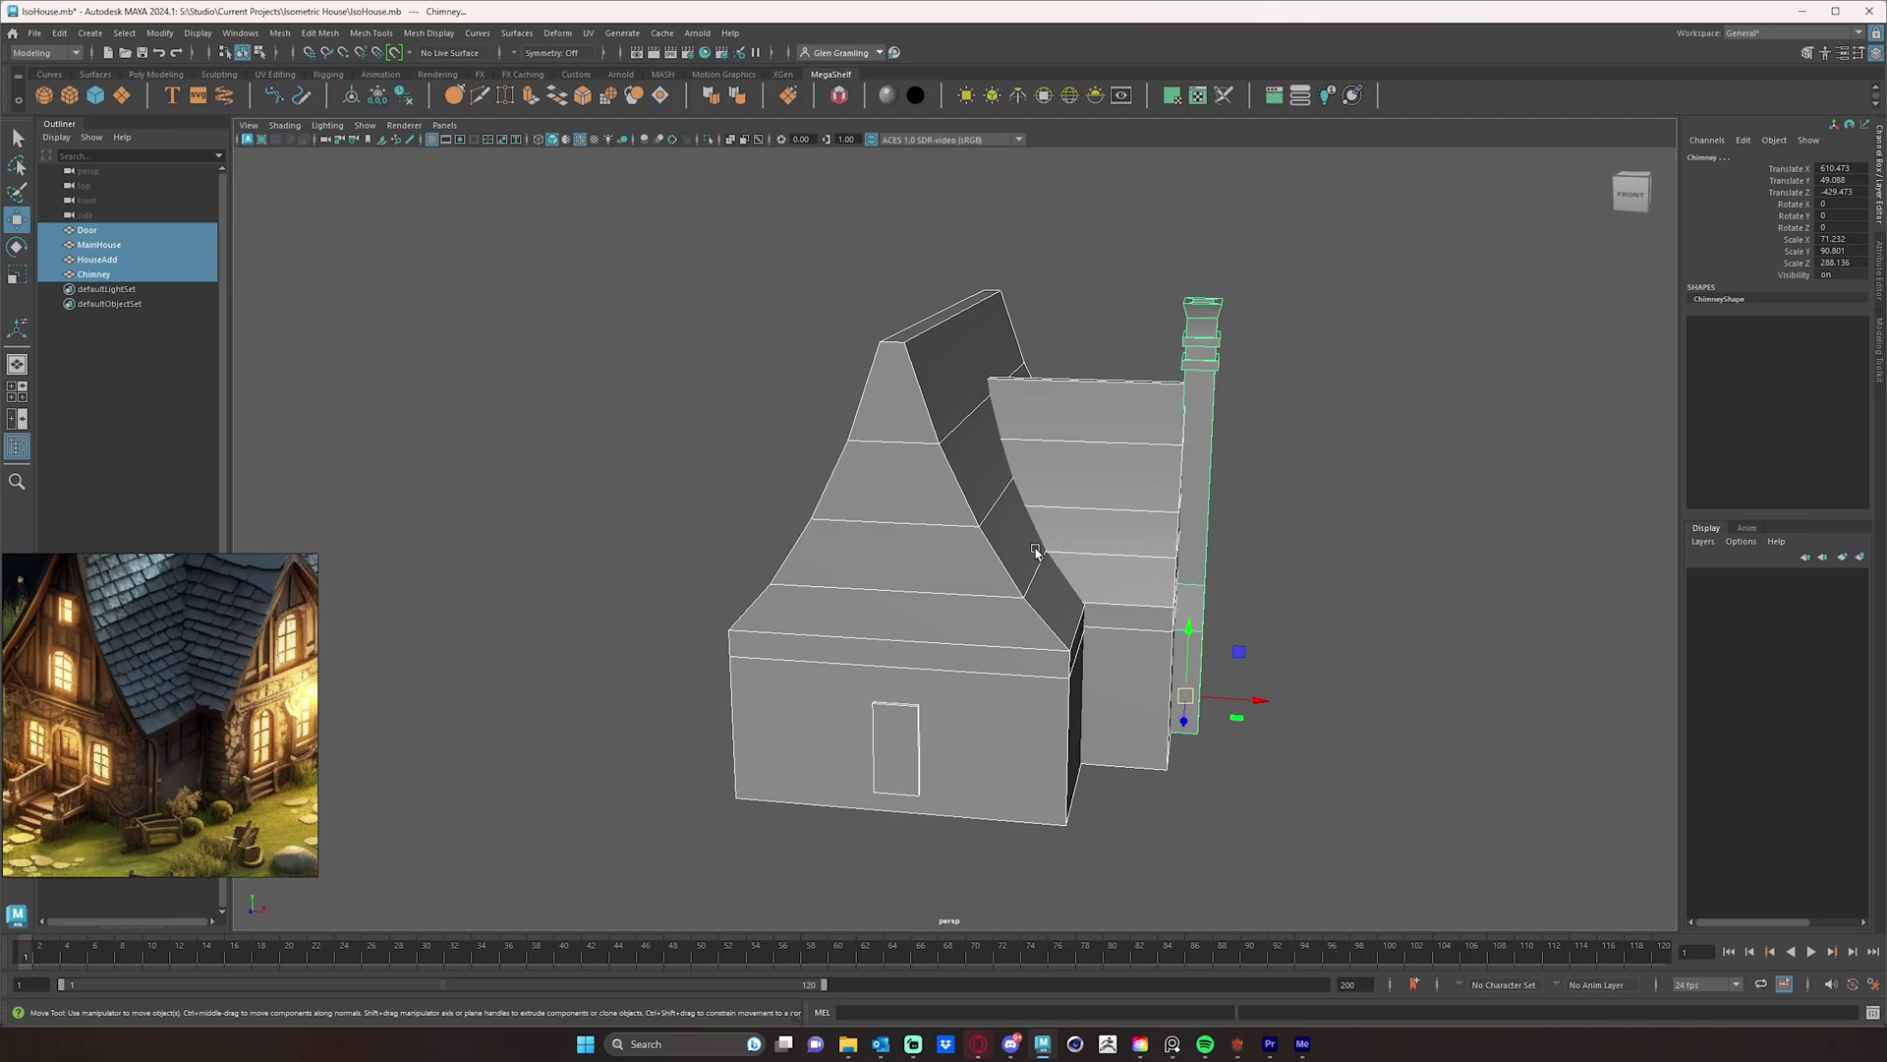
{"action": "right_click_drag", "start_coordinate": [1036, 551], "coordinate": [1103, 545], "text": "alt"}
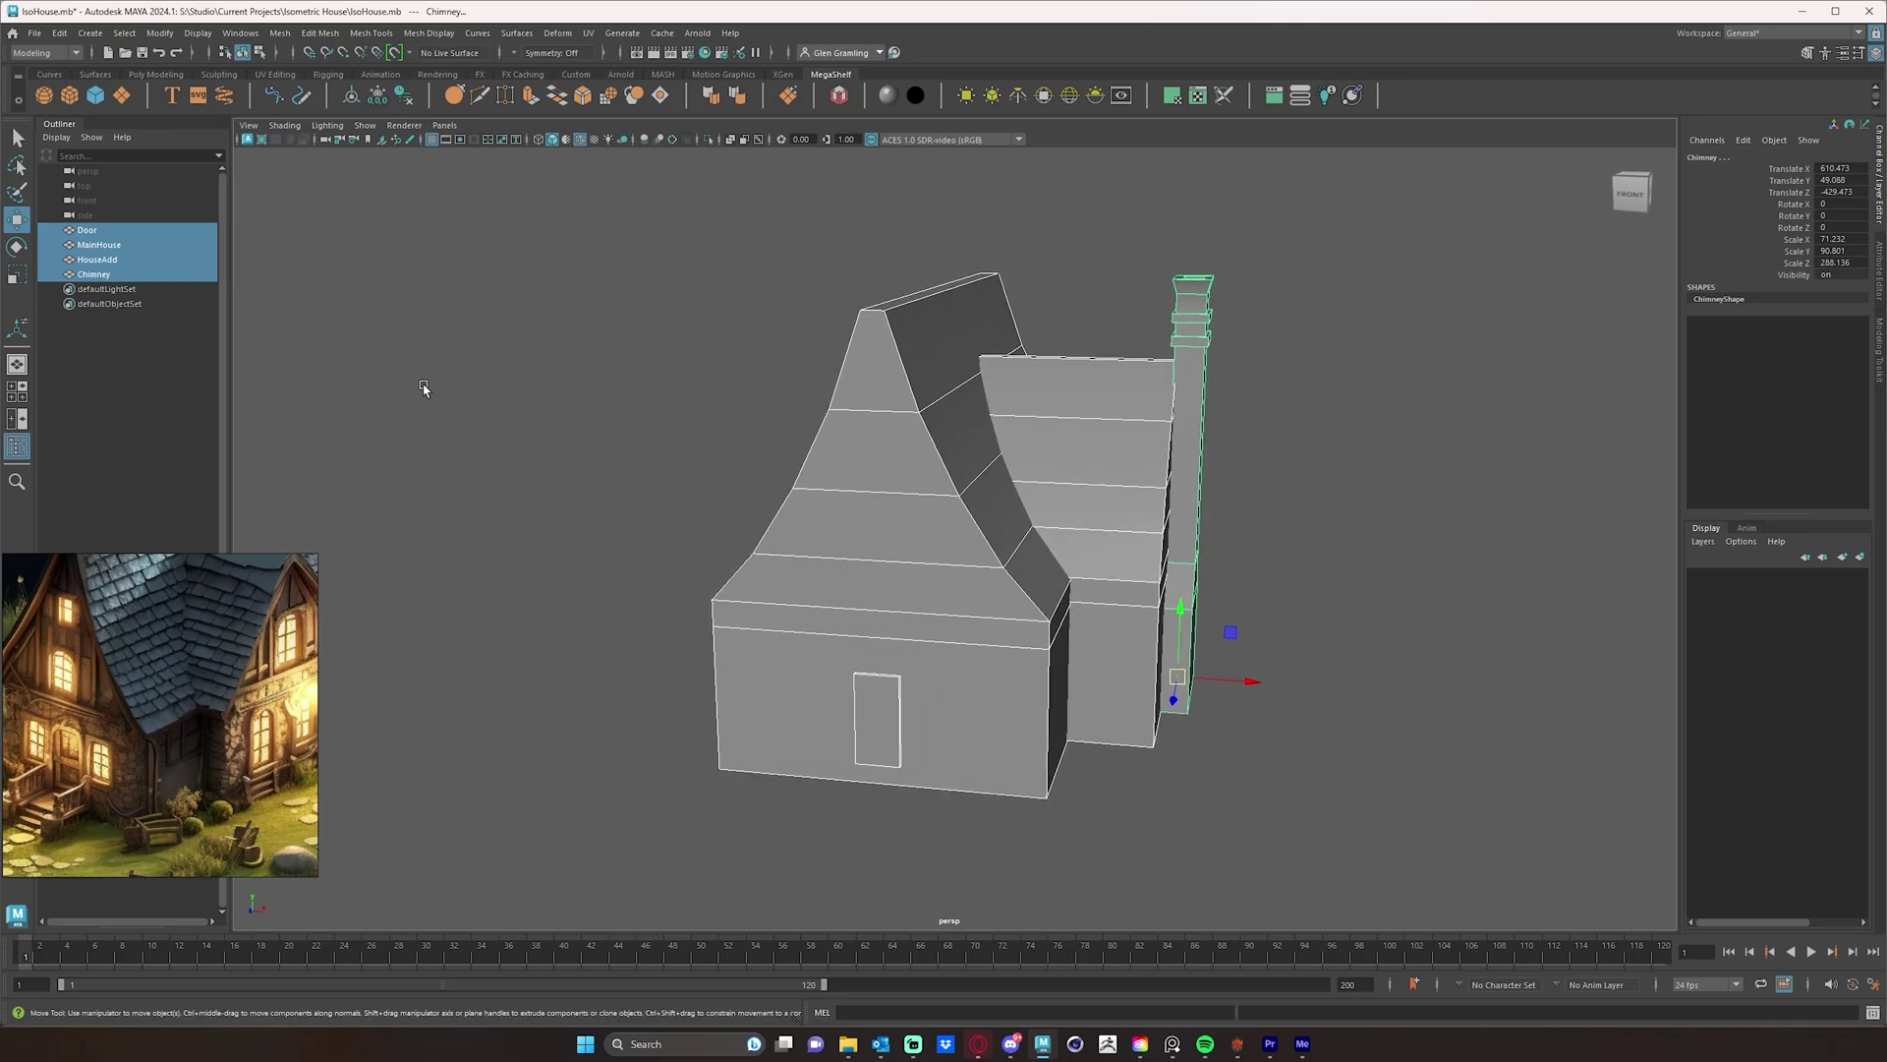
{"action": "left_click", "coordinate": [36, 35]}
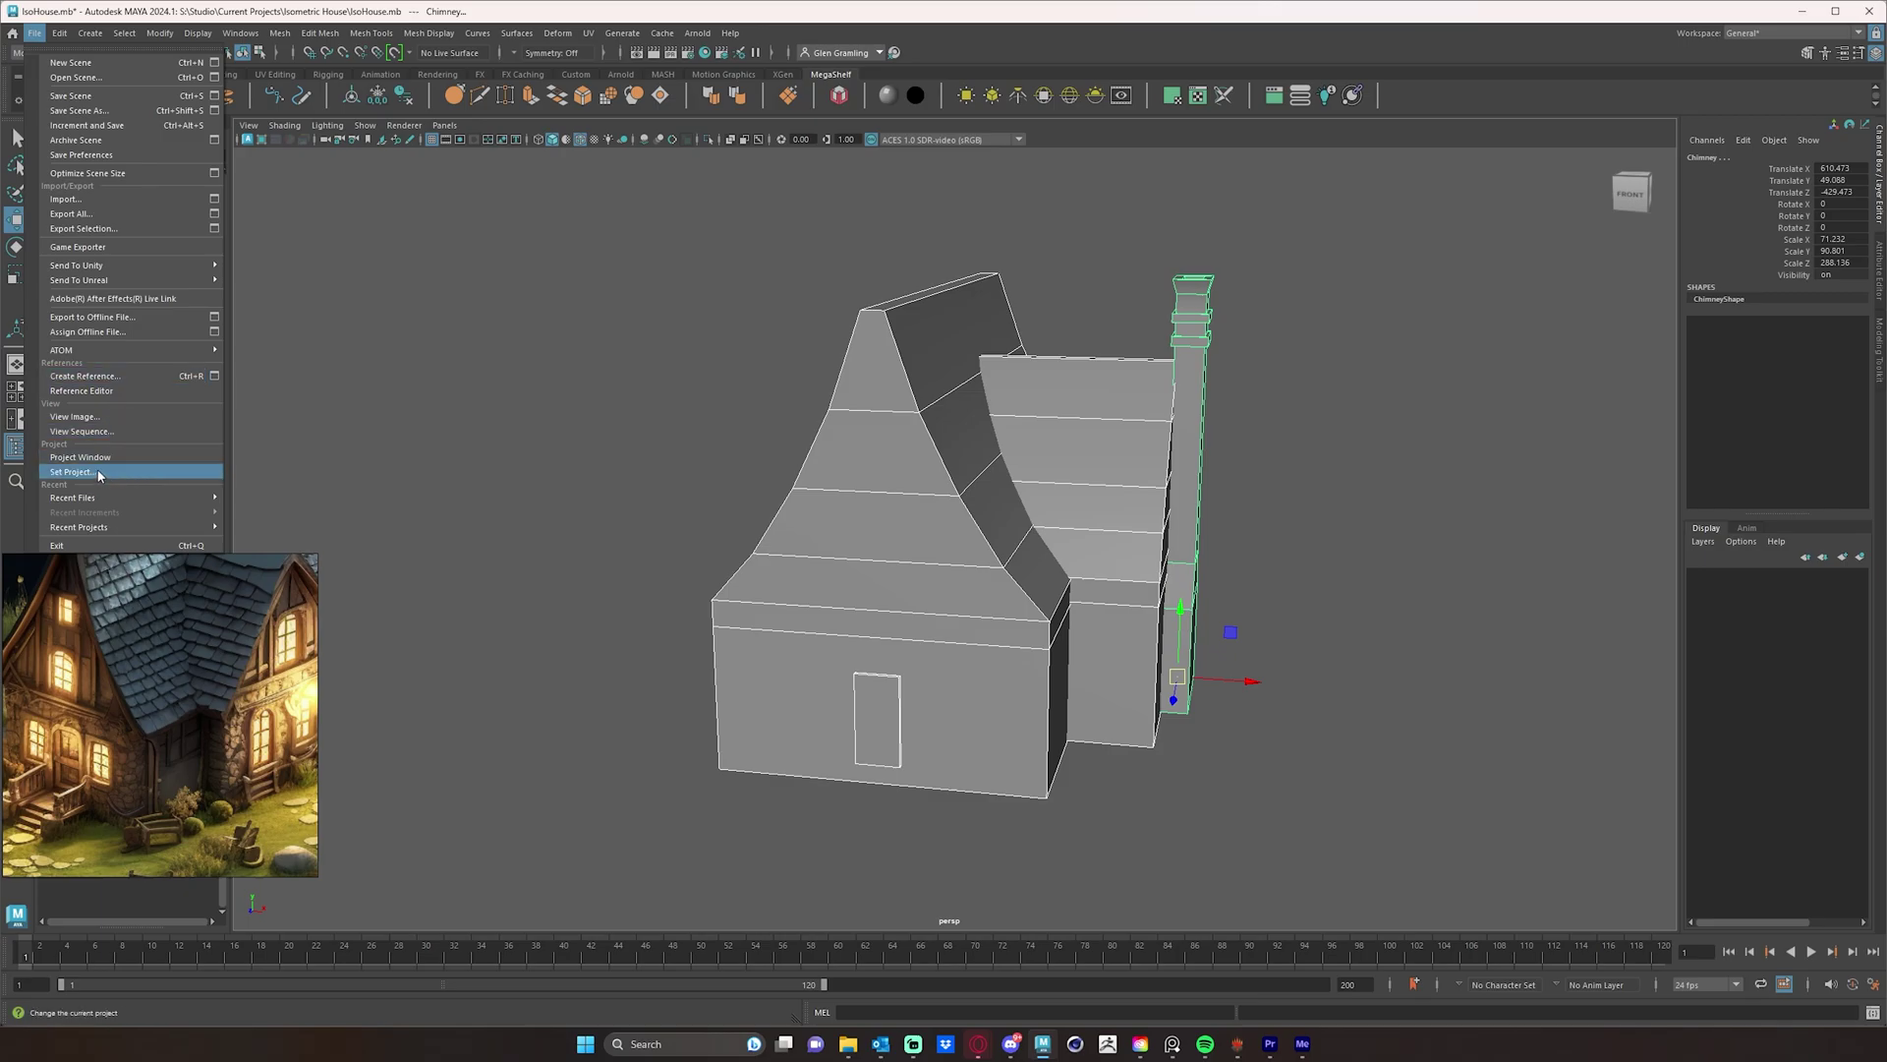
{"action": "left_click", "coordinate": [154, 458]}
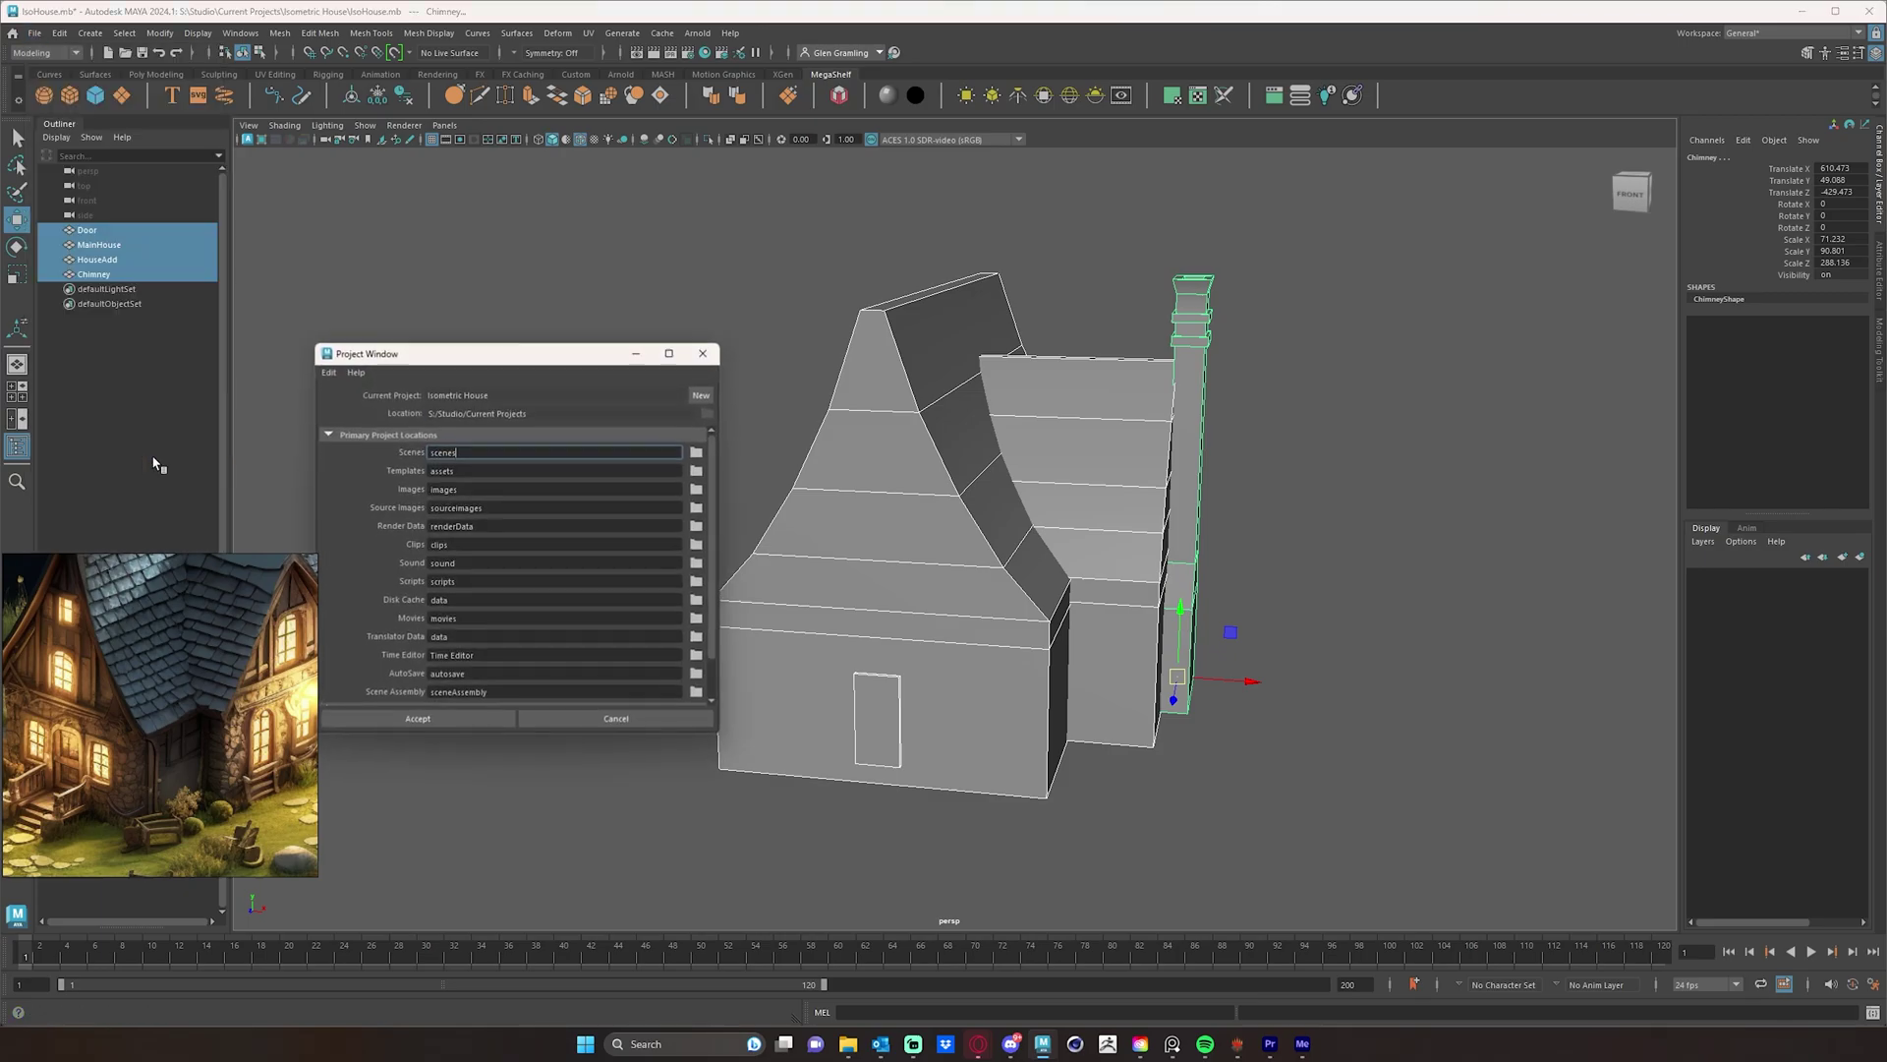
{"action": "left_click_drag", "start_coordinate": [511, 350], "coordinate": [1069, 192]}
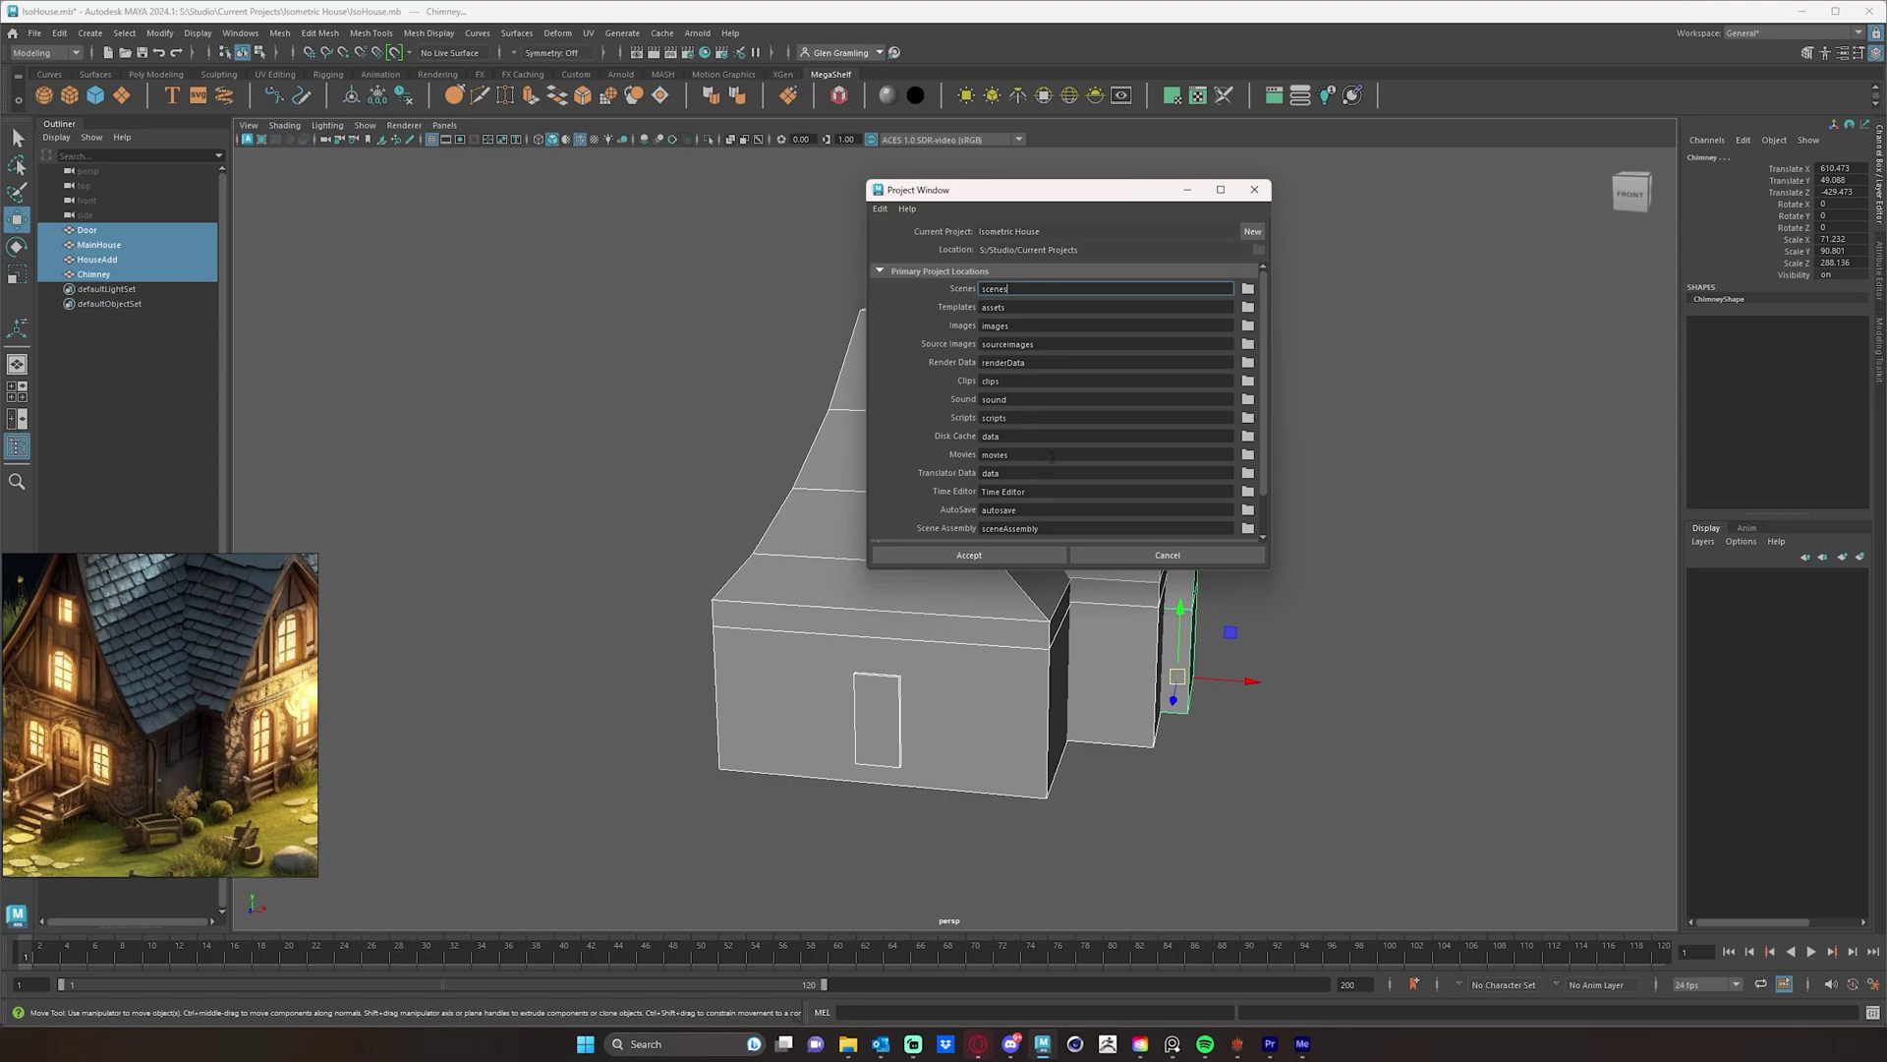
{"action": "scroll", "coordinate": [1052, 453], "scroll_direction": "down", "scroll_amount": 2}
{"action": "scroll", "coordinate": [1053, 458], "scroll_direction": "up", "scroll_amount": 2}
{"action": "scroll", "coordinate": [1055, 404], "scroll_direction": "down", "scroll_amount": 2}
{"action": "scroll", "coordinate": [1062, 413], "scroll_direction": "up", "scroll_amount": 2}
{"action": "left_click", "coordinate": [966, 558]}
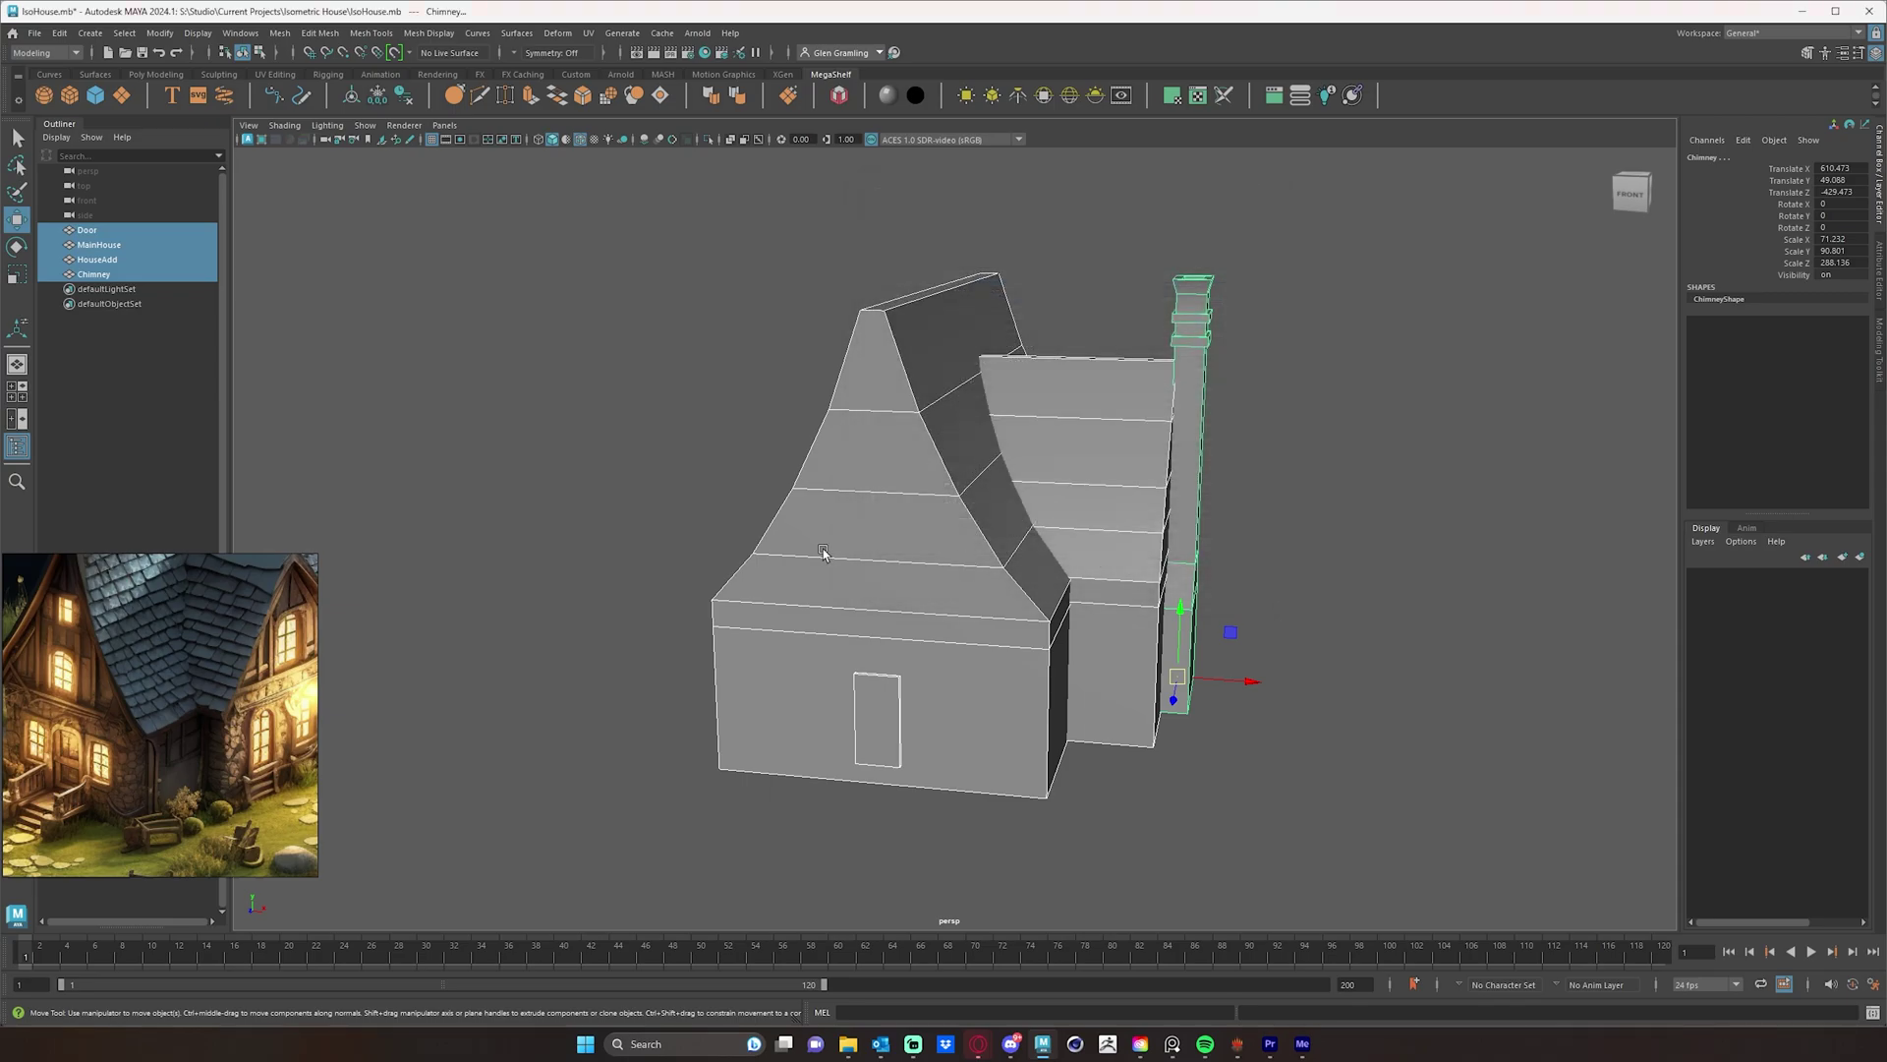
- Look over the Isometric House project folder and its IsoHouse.mb file in the Save As dialog and close it without saving
{"action": "left_click_drag", "start_coordinate": [824, 553], "coordinate": [927, 560], "text": "alt"}
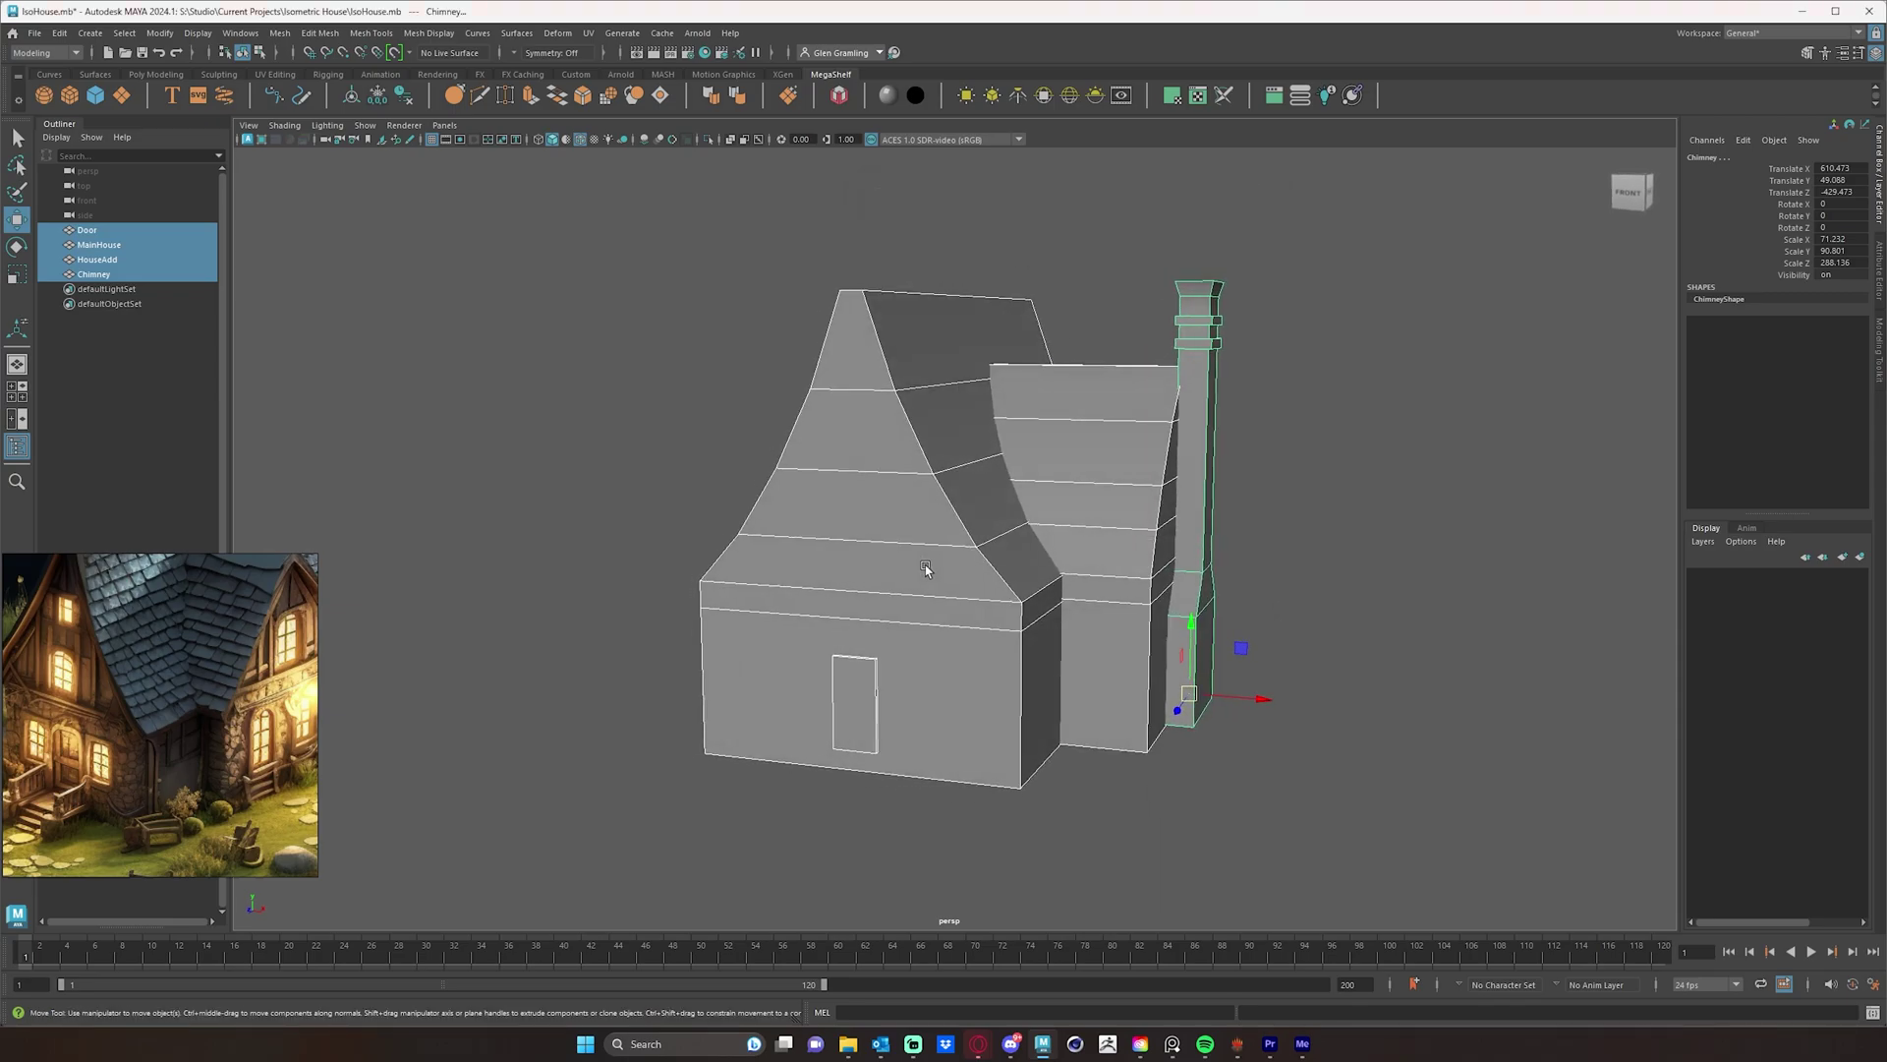
{"action": "left_click", "coordinate": [33, 34]}
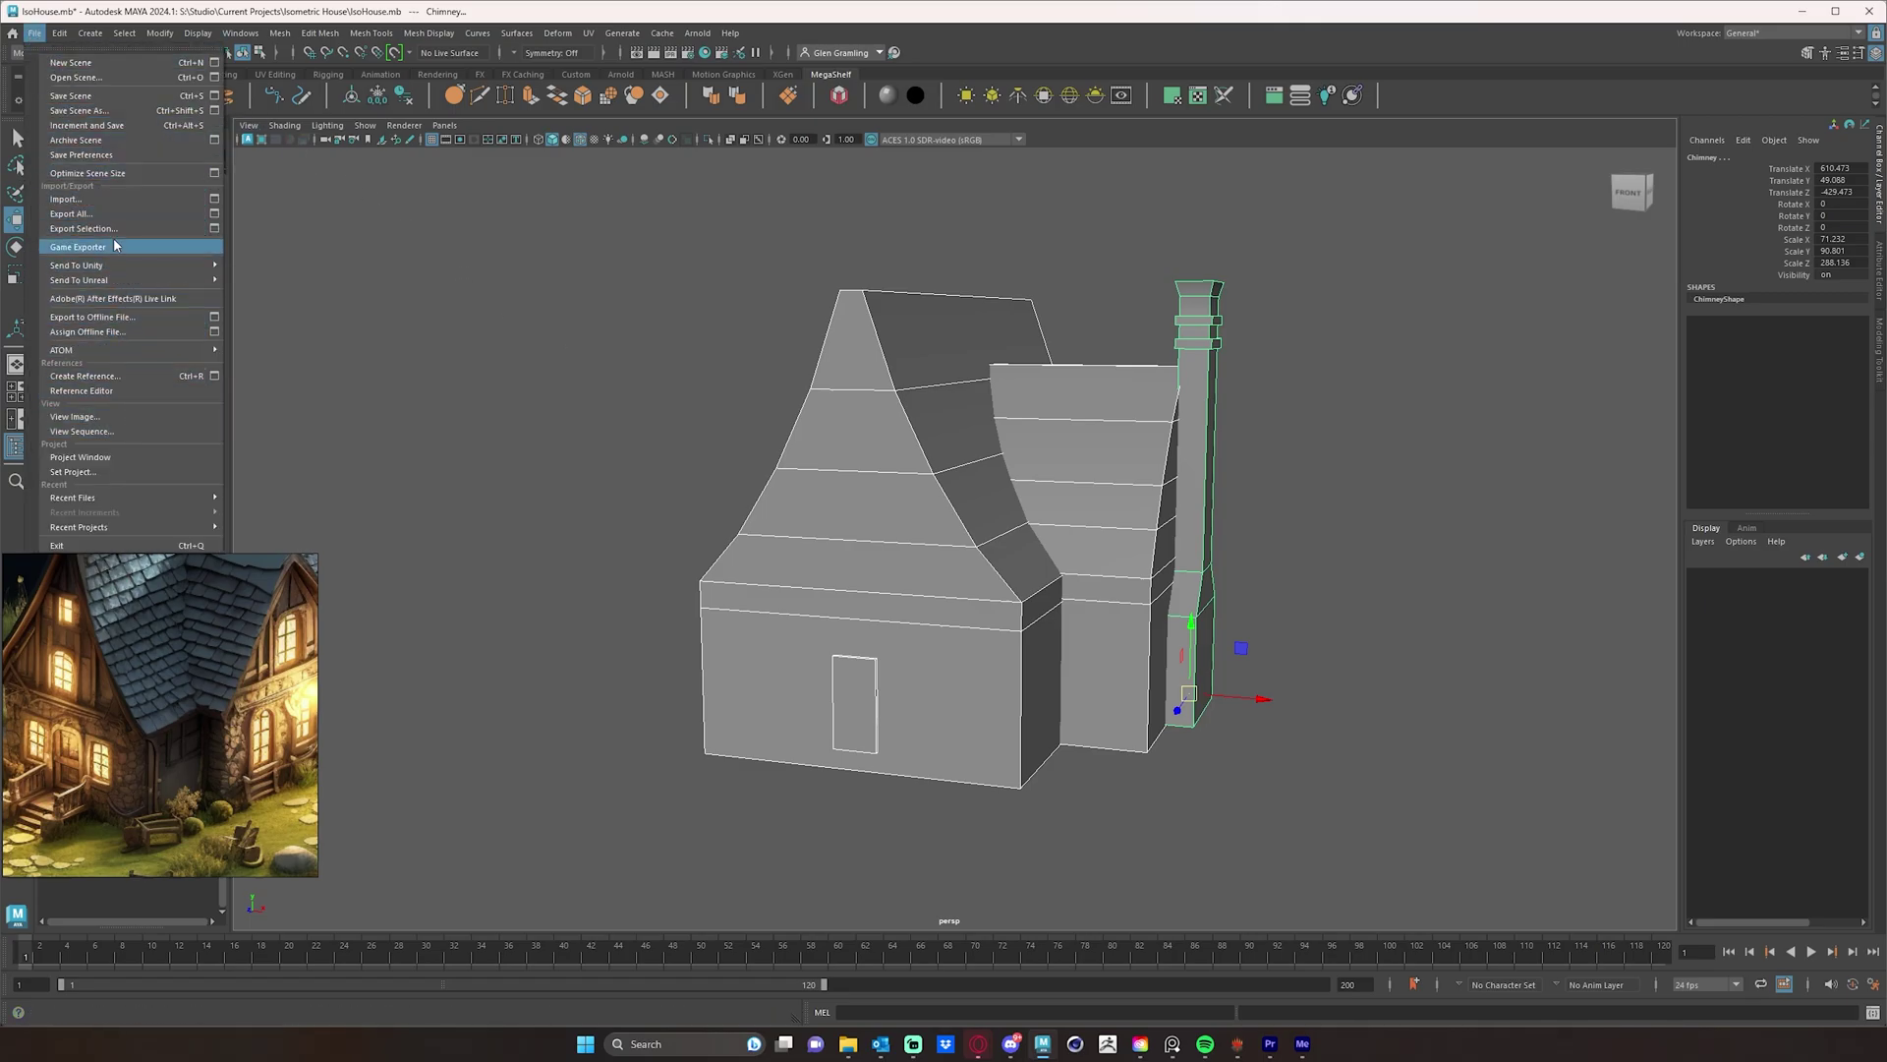
{"action": "left_click", "coordinate": [104, 111]}
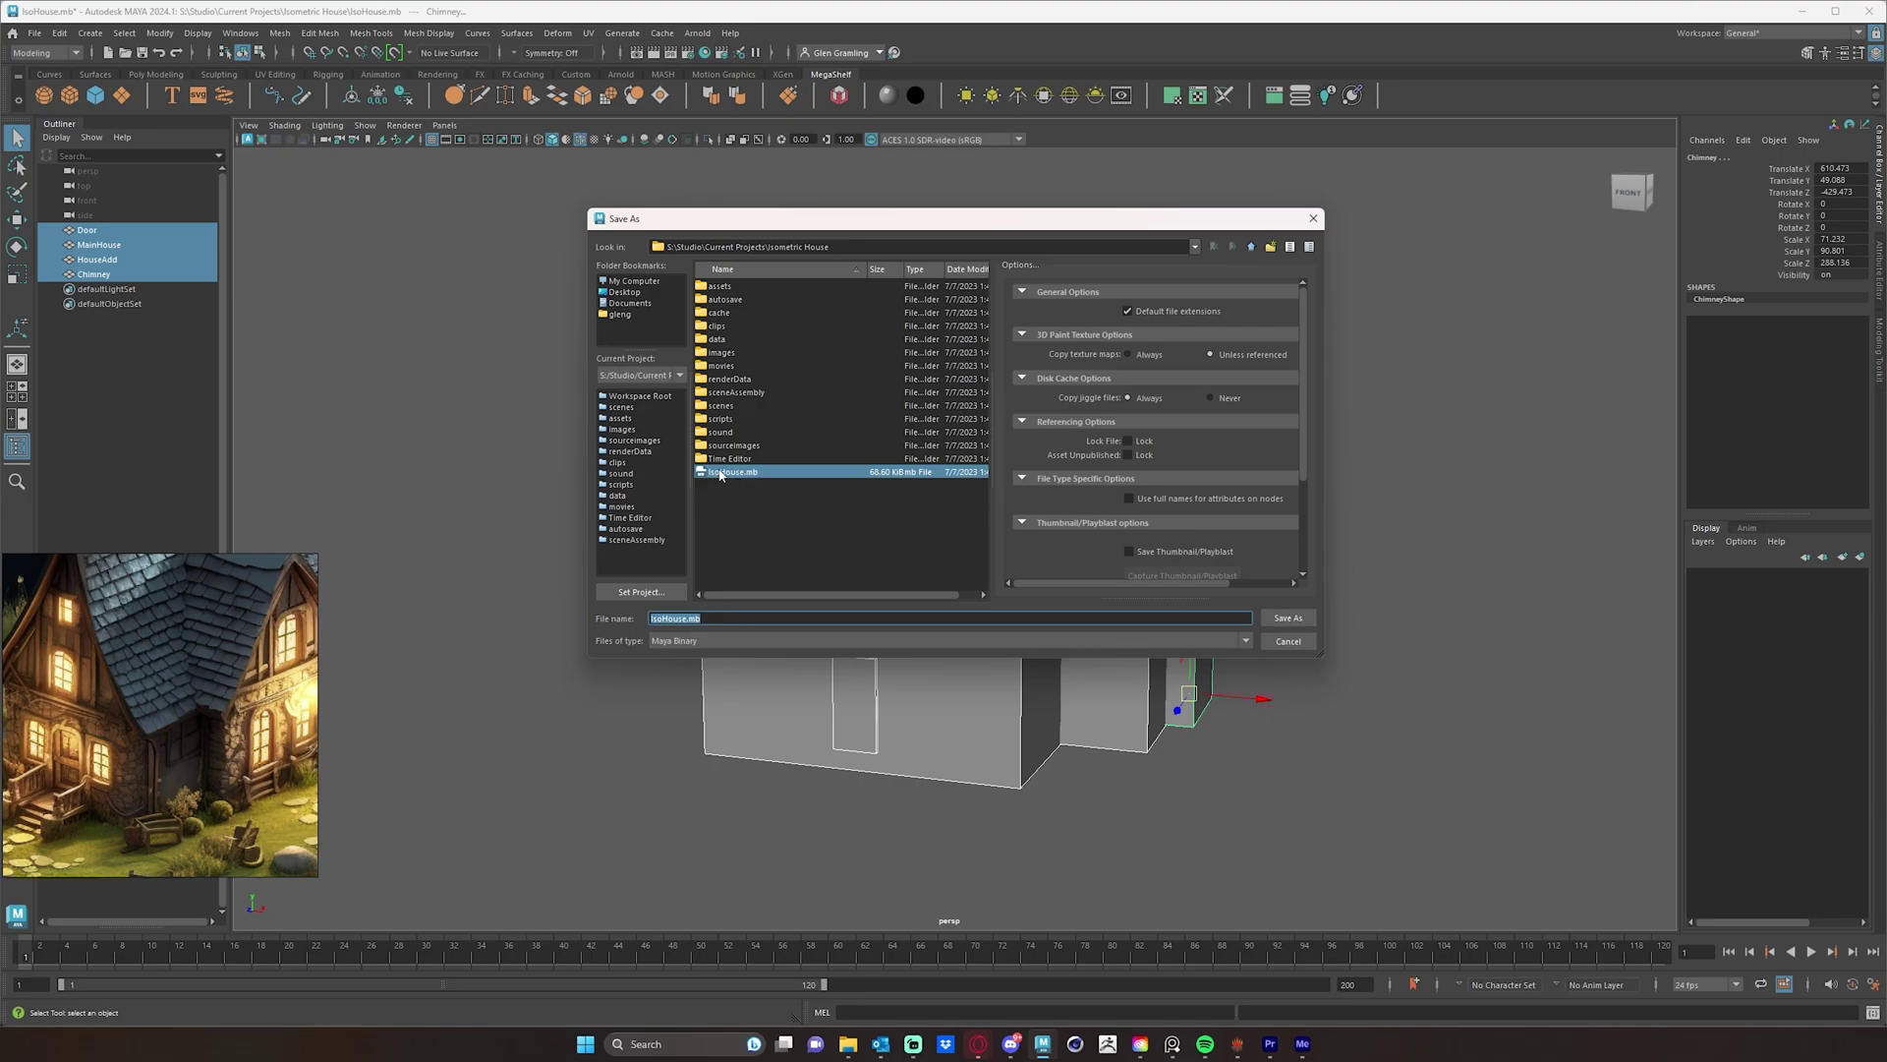
{"action": "left_click_drag", "start_coordinate": [1016, 224], "coordinate": [976, 221]}
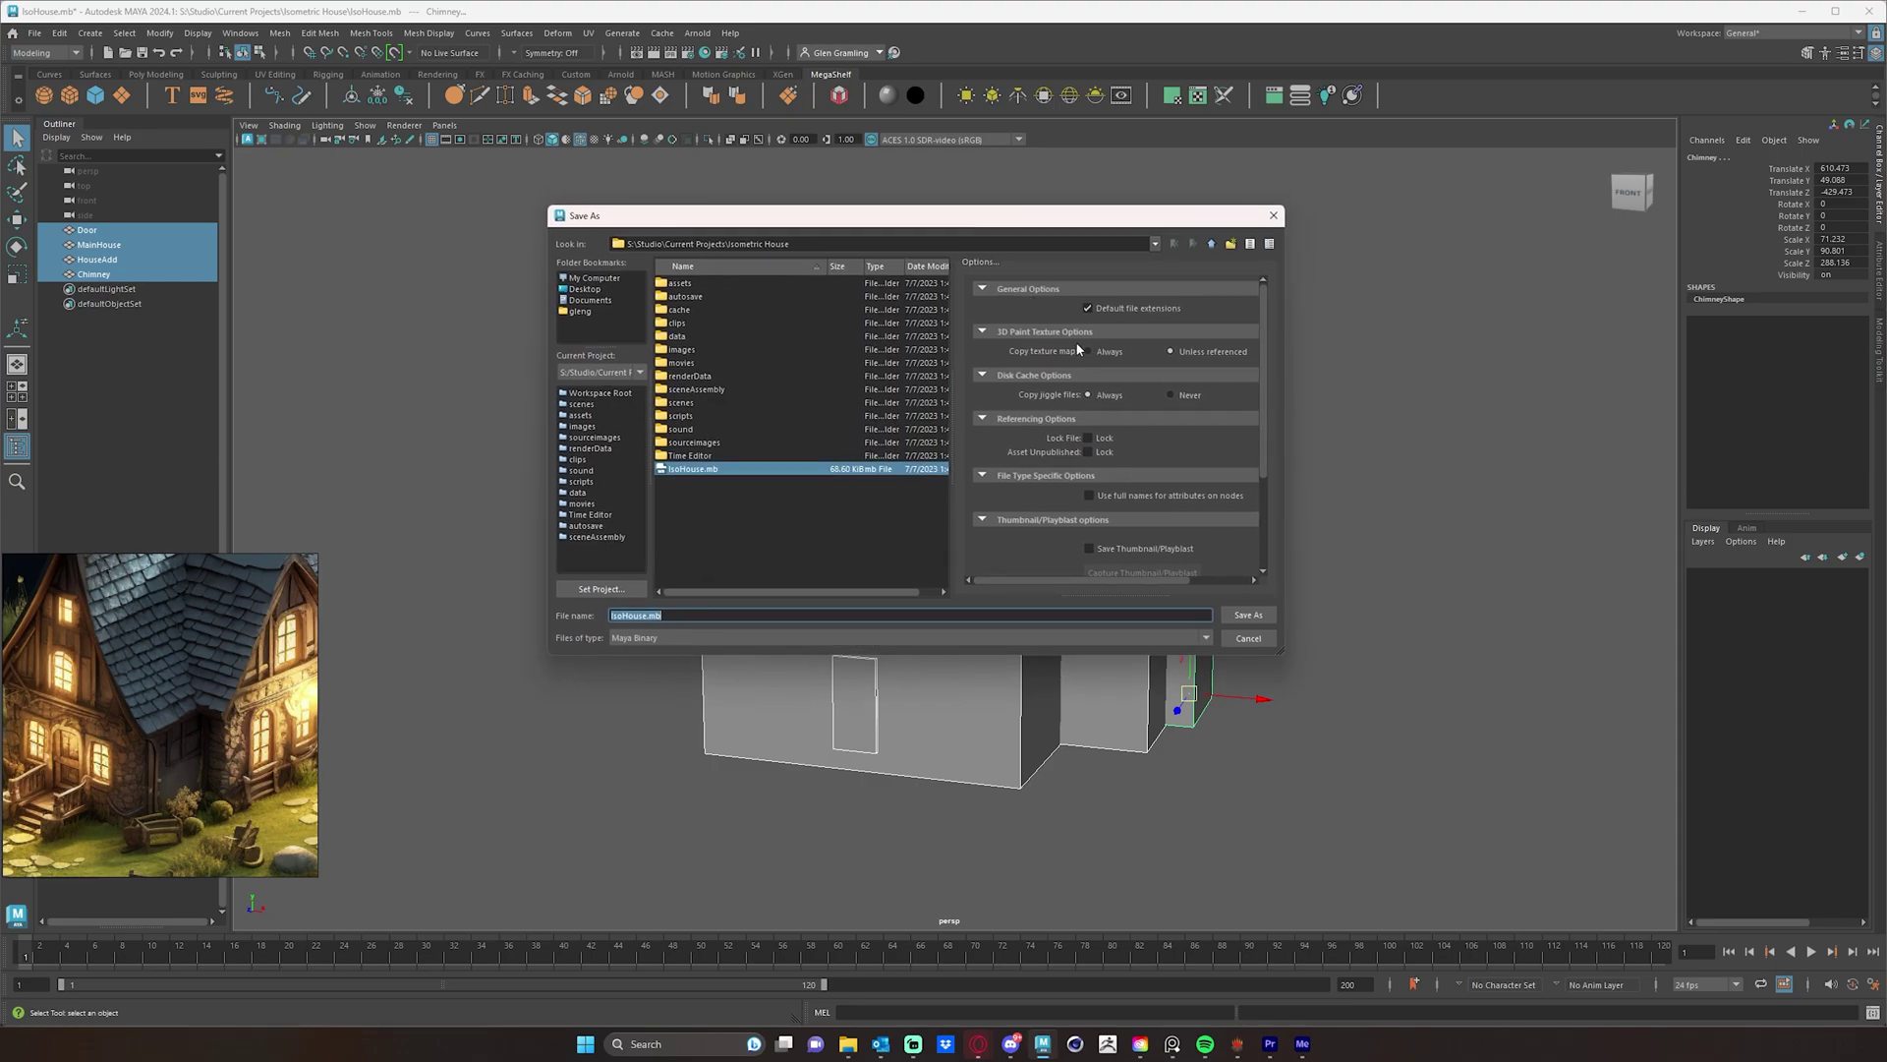
{"action": "left_click", "coordinate": [1266, 636]}
- Select the MainHouse, HouseAdd and Chimney objects individually and examine the blocked-out house from several angles
{"action": "key", "text": "w"}
{"action": "left_click_drag", "start_coordinate": [1432, 547], "coordinate": [1374, 534], "text": "alt"}
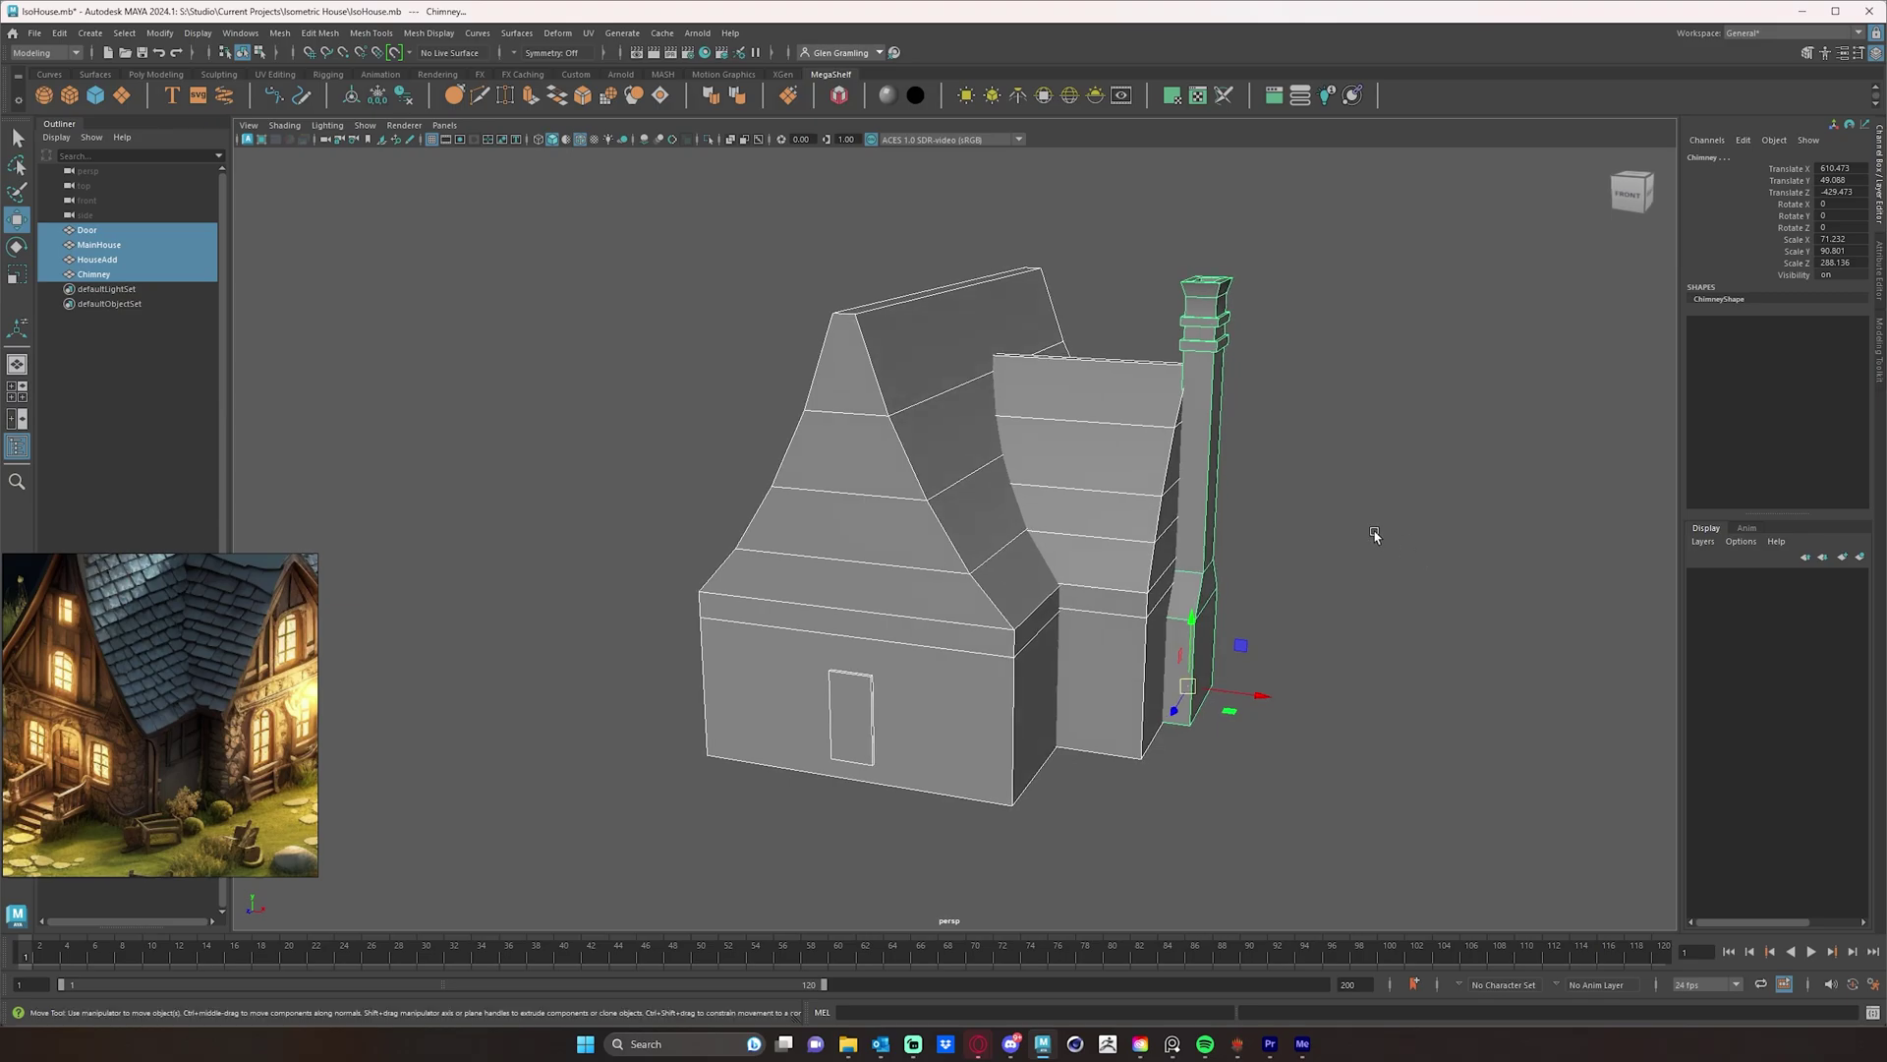
{"action": "left_click", "coordinate": [1375, 534]}
{"action": "left_click", "coordinate": [928, 594]}
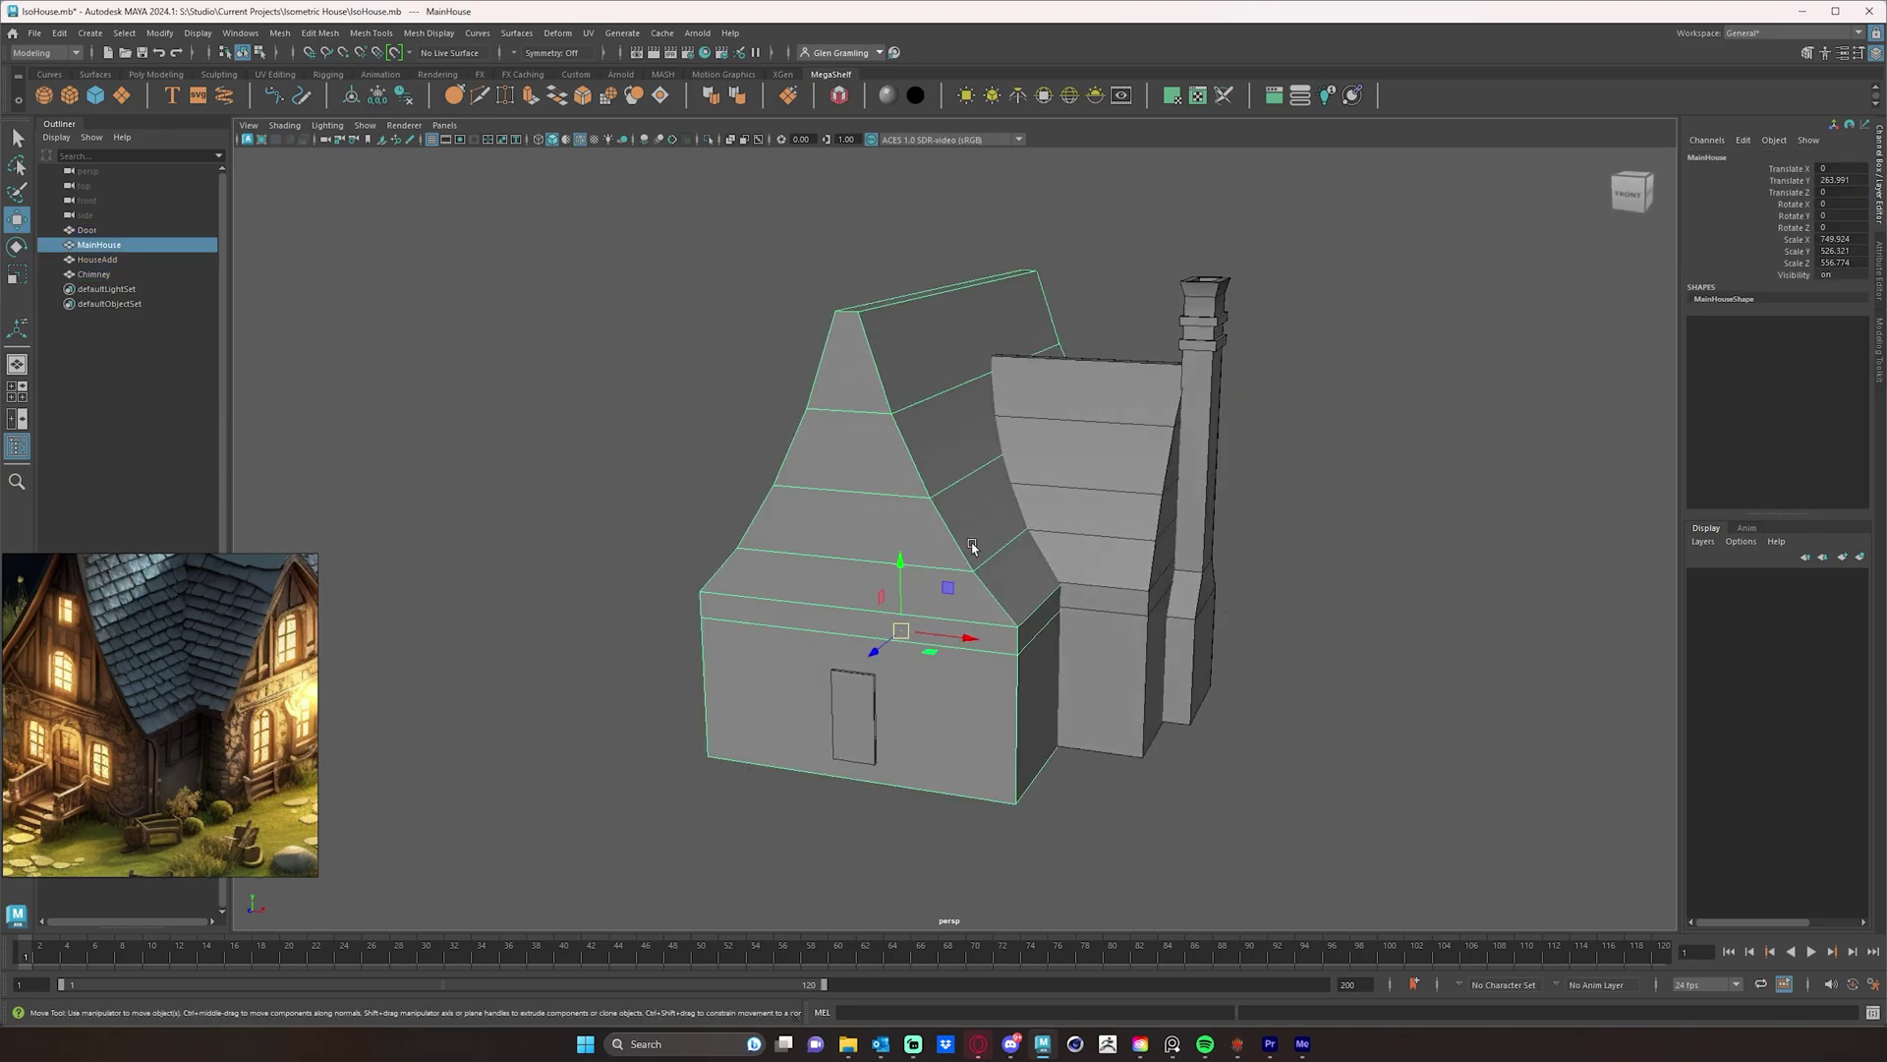
{"action": "left_click", "coordinate": [1120, 515]}
{"action": "left_click", "coordinate": [1205, 519]}
{"action": "left_click", "coordinate": [906, 486]}
{"action": "left_click", "coordinate": [664, 494]}
{"action": "mouse_move", "coordinate": [706, 578]}
{"action": "left_mouse_down", "text": "alt"}
{"action": "mouse_move", "coordinate": [653, 561]}
{"action": "mouse_move", "coordinate": [675, 563]}
{"action": "left_mouse_up", "text": "alt"}
{"action": "middle_click_drag", "start_coordinate": [995, 639], "coordinate": [1078, 587], "text": "alt"}
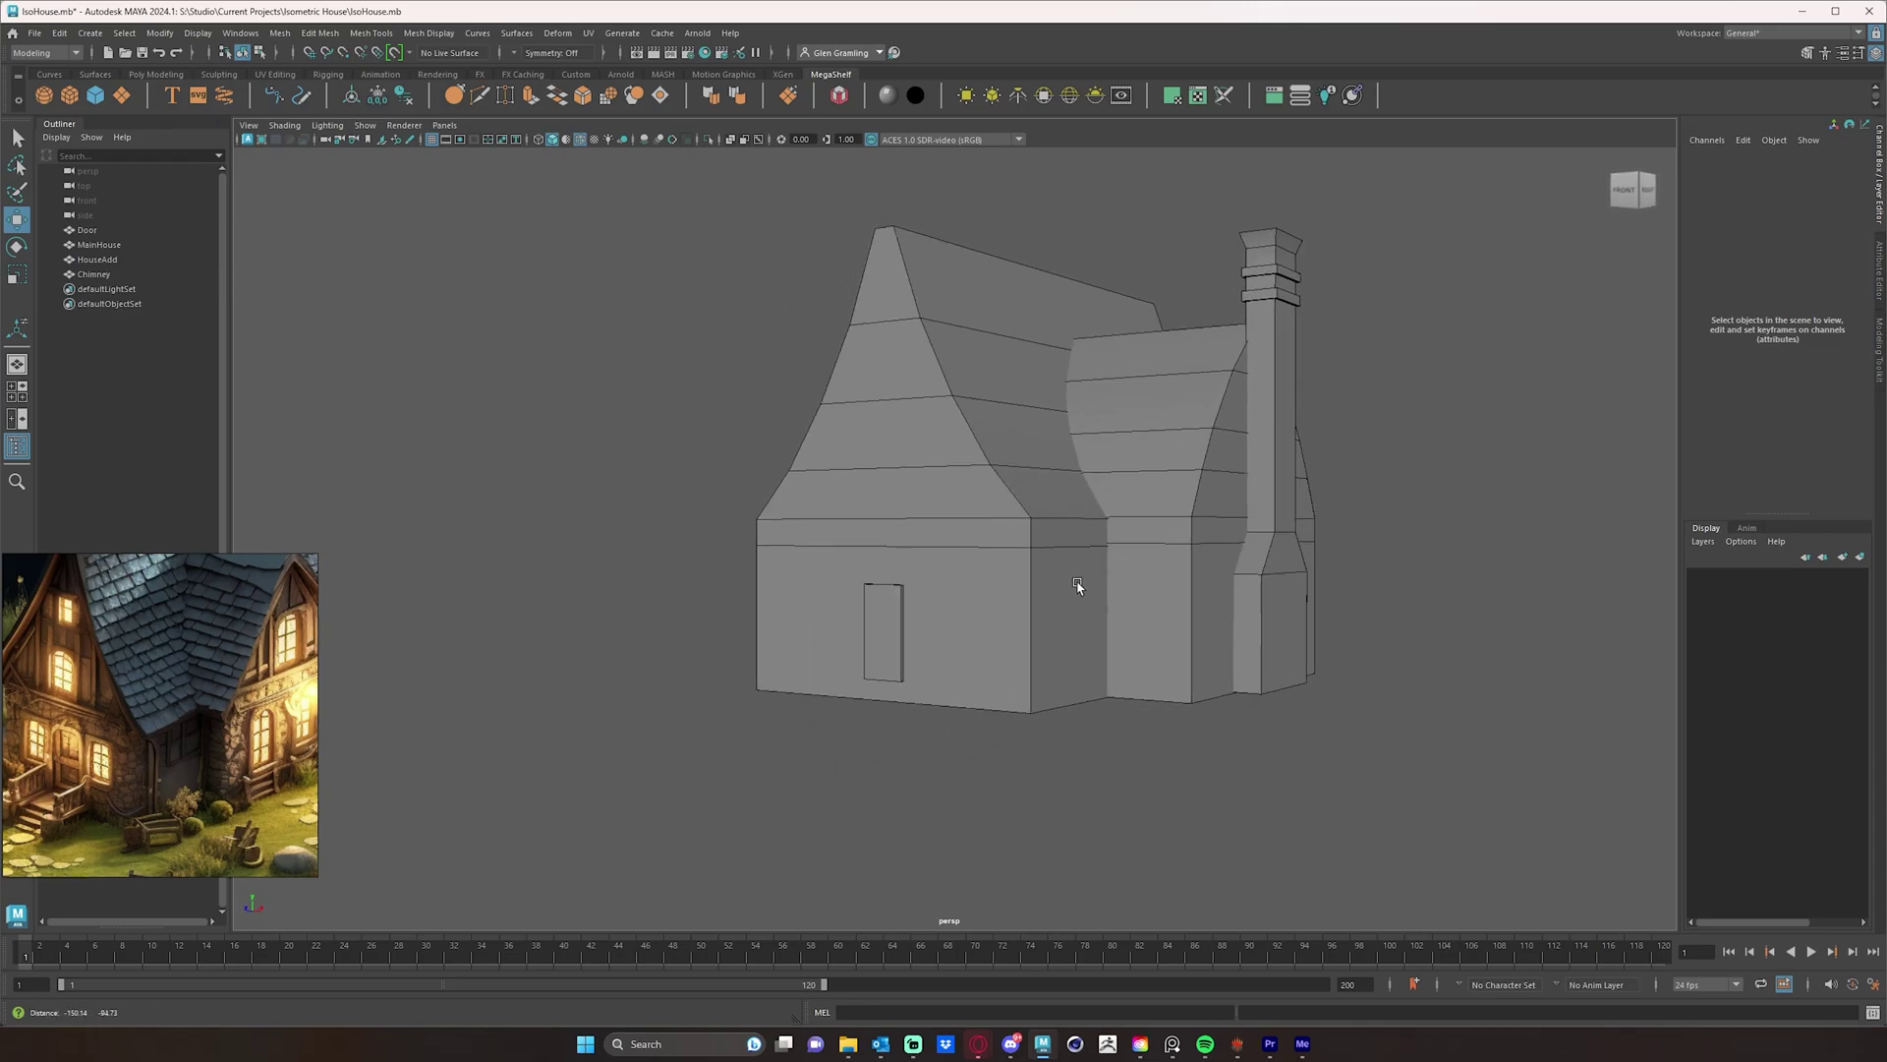
{"action": "left_click_drag", "start_coordinate": [1079, 586], "coordinate": [660, 729], "text": "alt"}
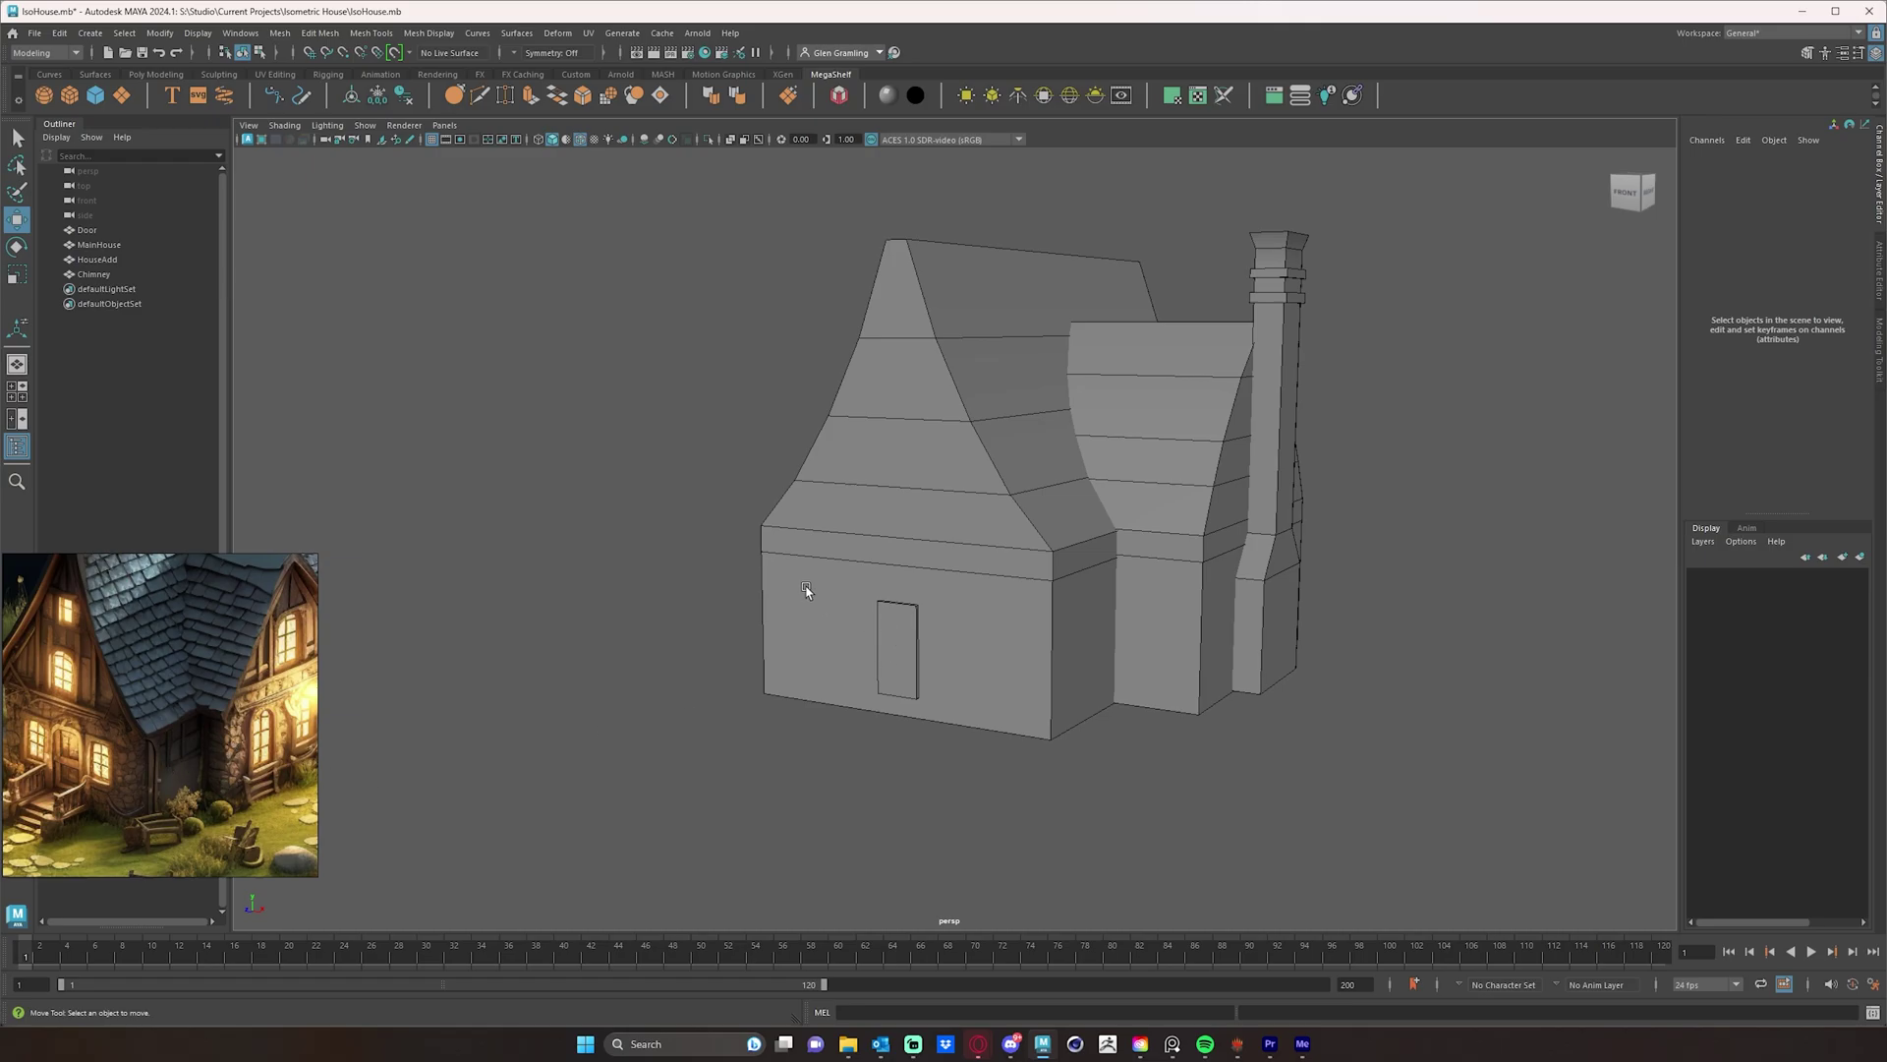
{"action": "left_click_drag", "start_coordinate": [806, 590], "coordinate": [743, 661], "text": "alt"}
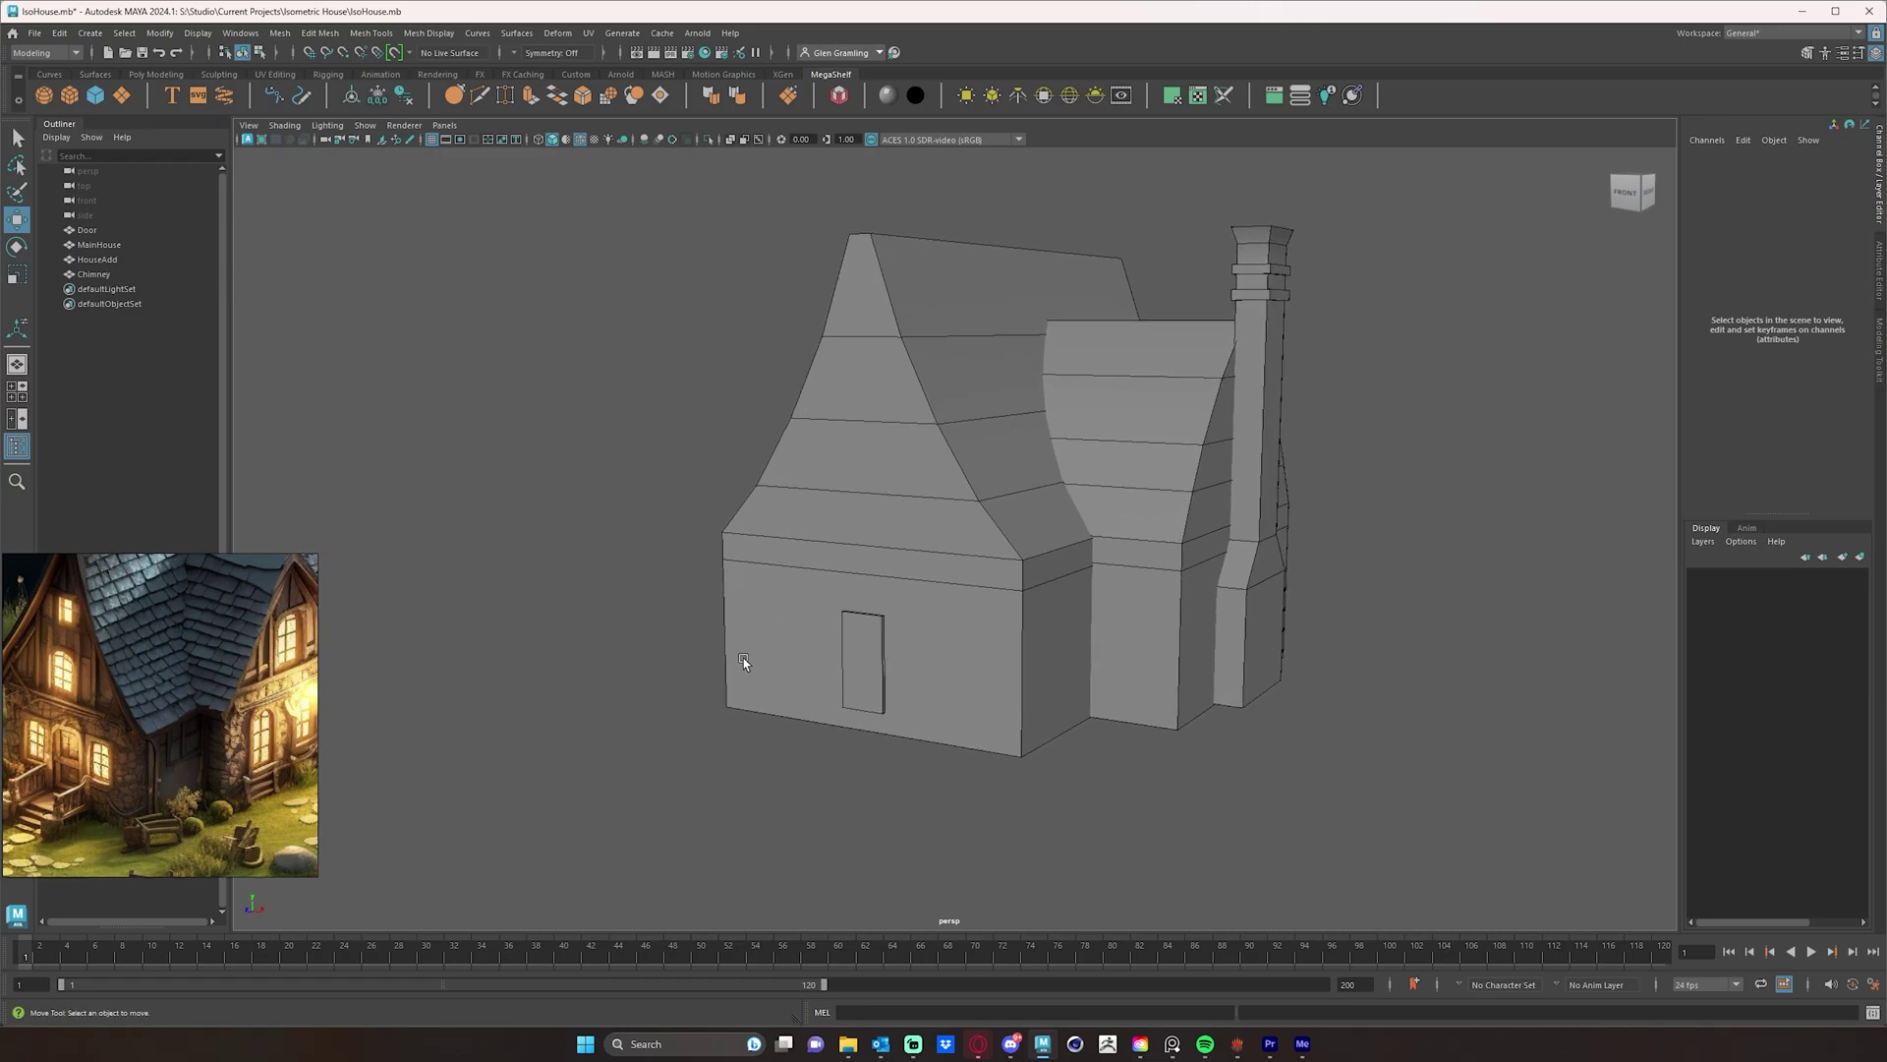
- Raise the Door object slightly on the front wall to Translate Y 177.009
{"action": "left_click", "coordinate": [859, 661]}
{"action": "left_click_drag", "start_coordinate": [861, 611], "coordinate": [861, 606]}
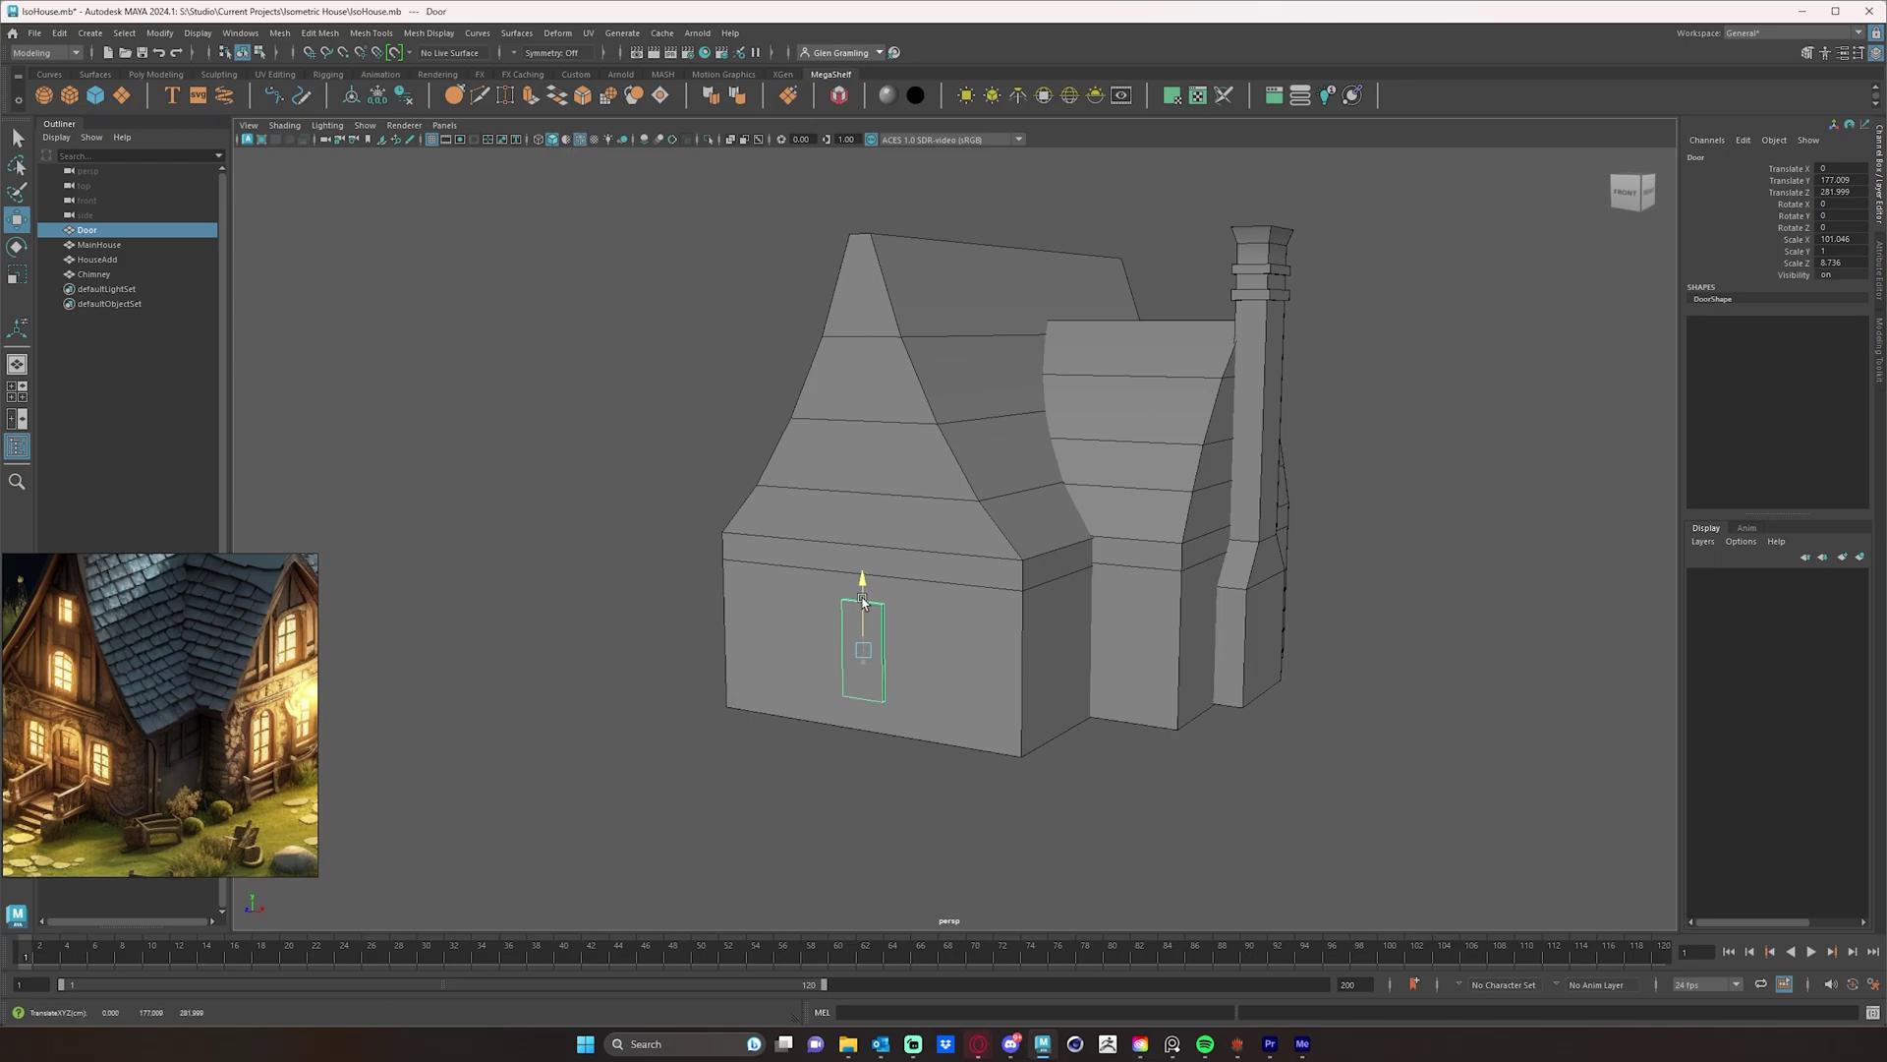
{"action": "left_click_drag", "start_coordinate": [940, 689], "coordinate": [914, 690], "text": "alt"}
{"action": "middle_click_drag", "start_coordinate": [956, 664], "coordinate": [922, 720], "text": "alt"}
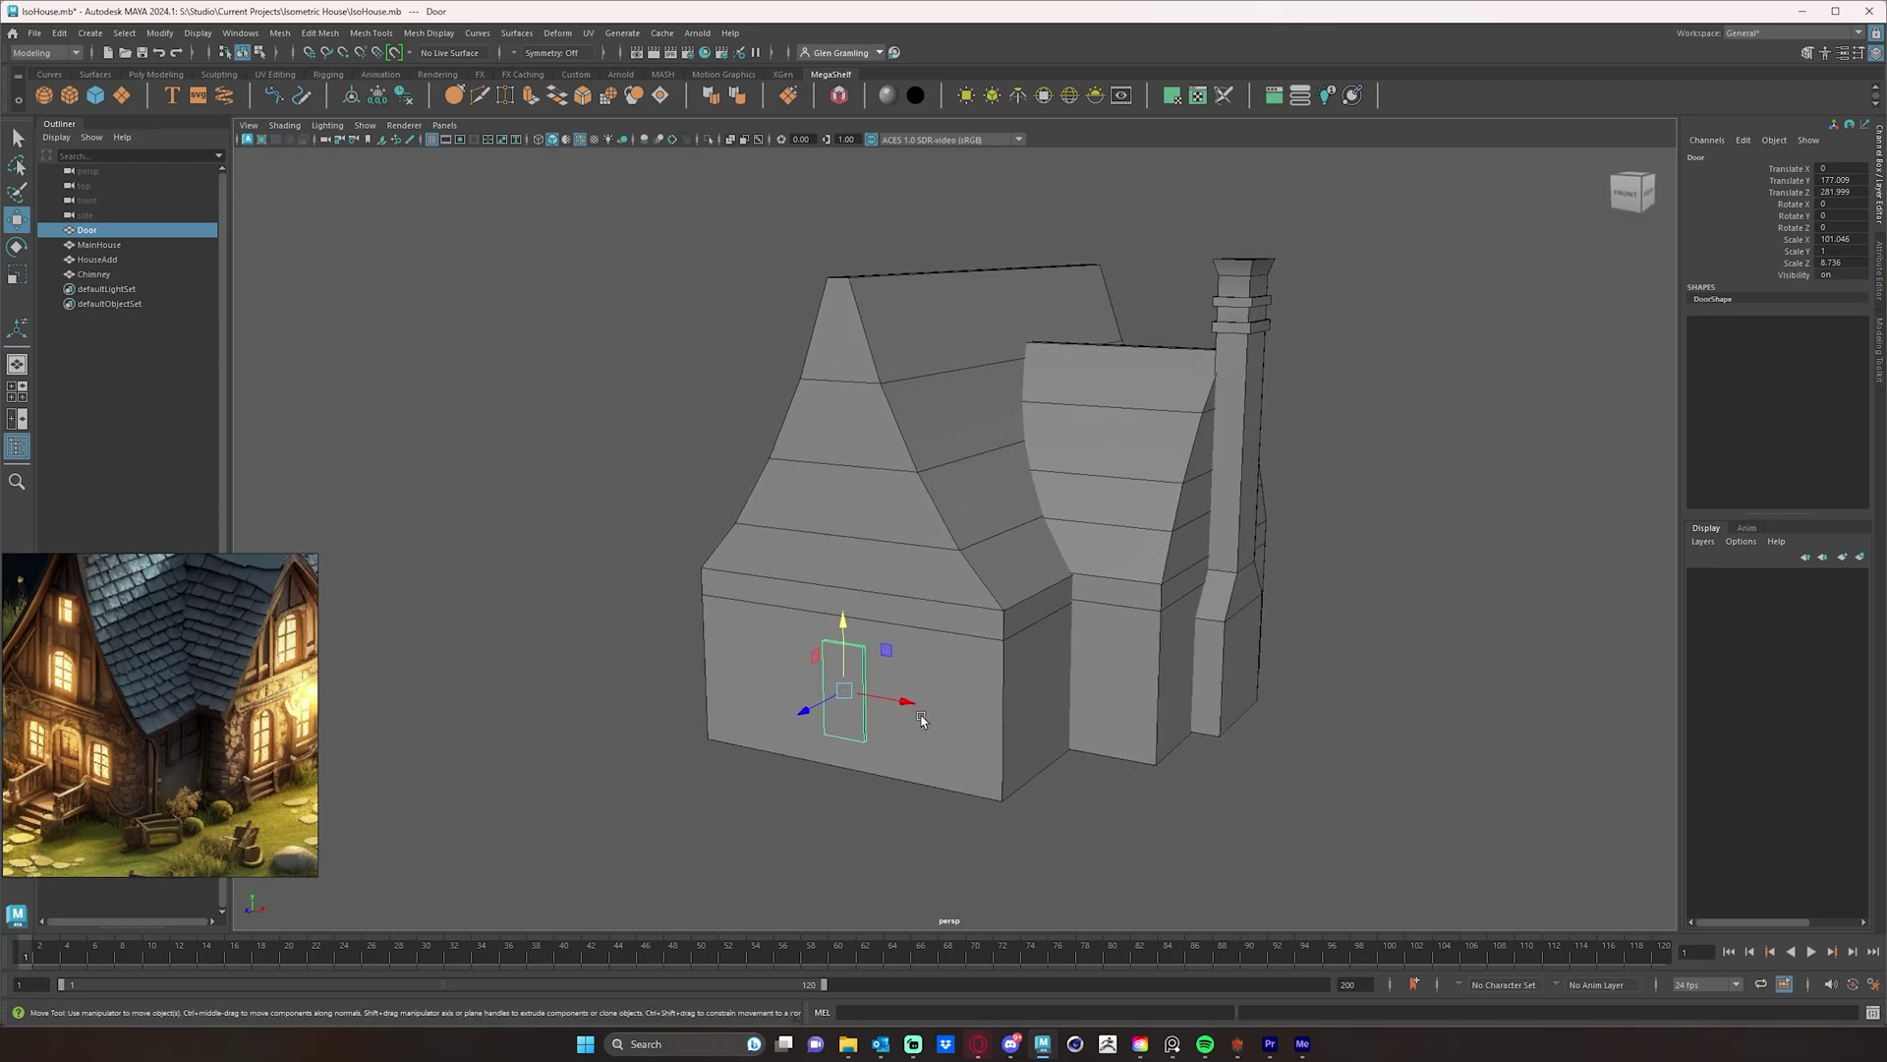
- Insert two horizontal edge loops around the MainHouse walls with Multi-Cut, level with the door's top and bottom edges
{"action": "right_click_drag", "start_coordinate": [922, 720], "coordinate": [1002, 716], "text": "alt"}
{"action": "middle_click_drag", "start_coordinate": [1117, 695], "coordinate": [994, 697], "text": "alt"}
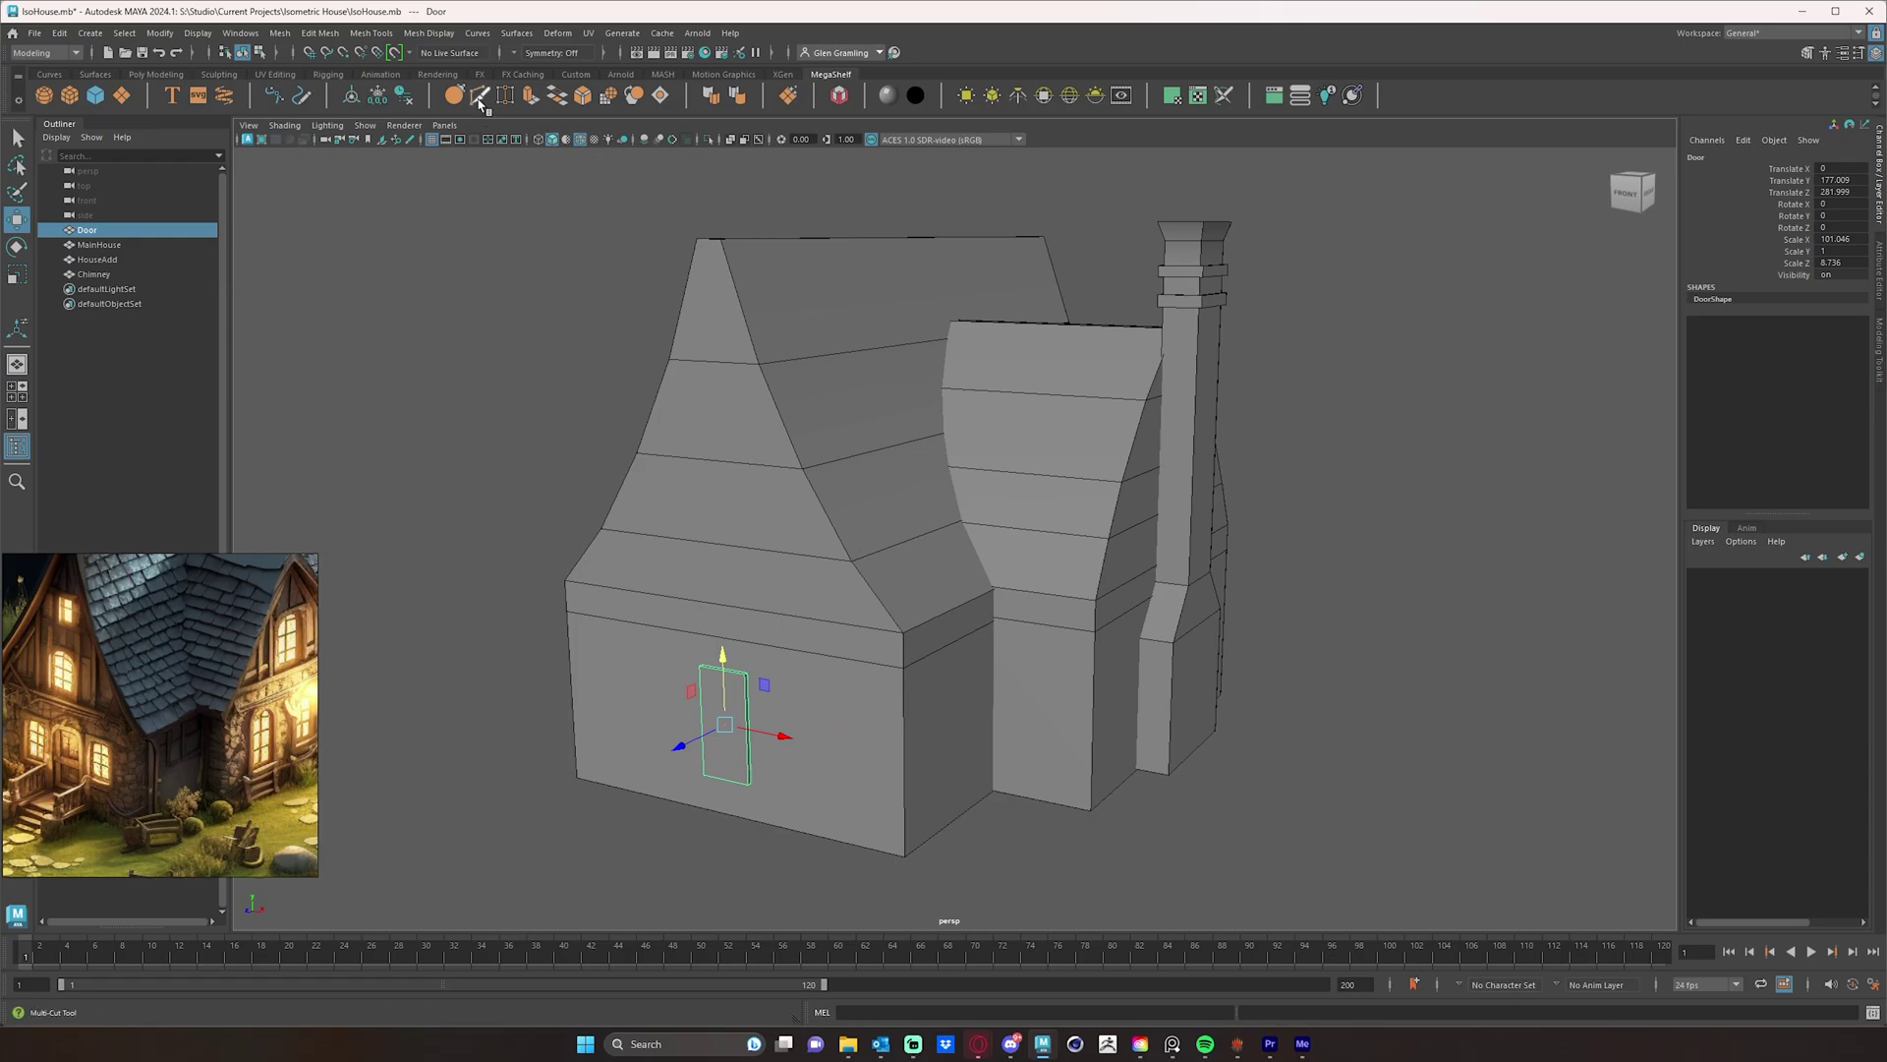
{"action": "left_click", "coordinate": [800, 609]}
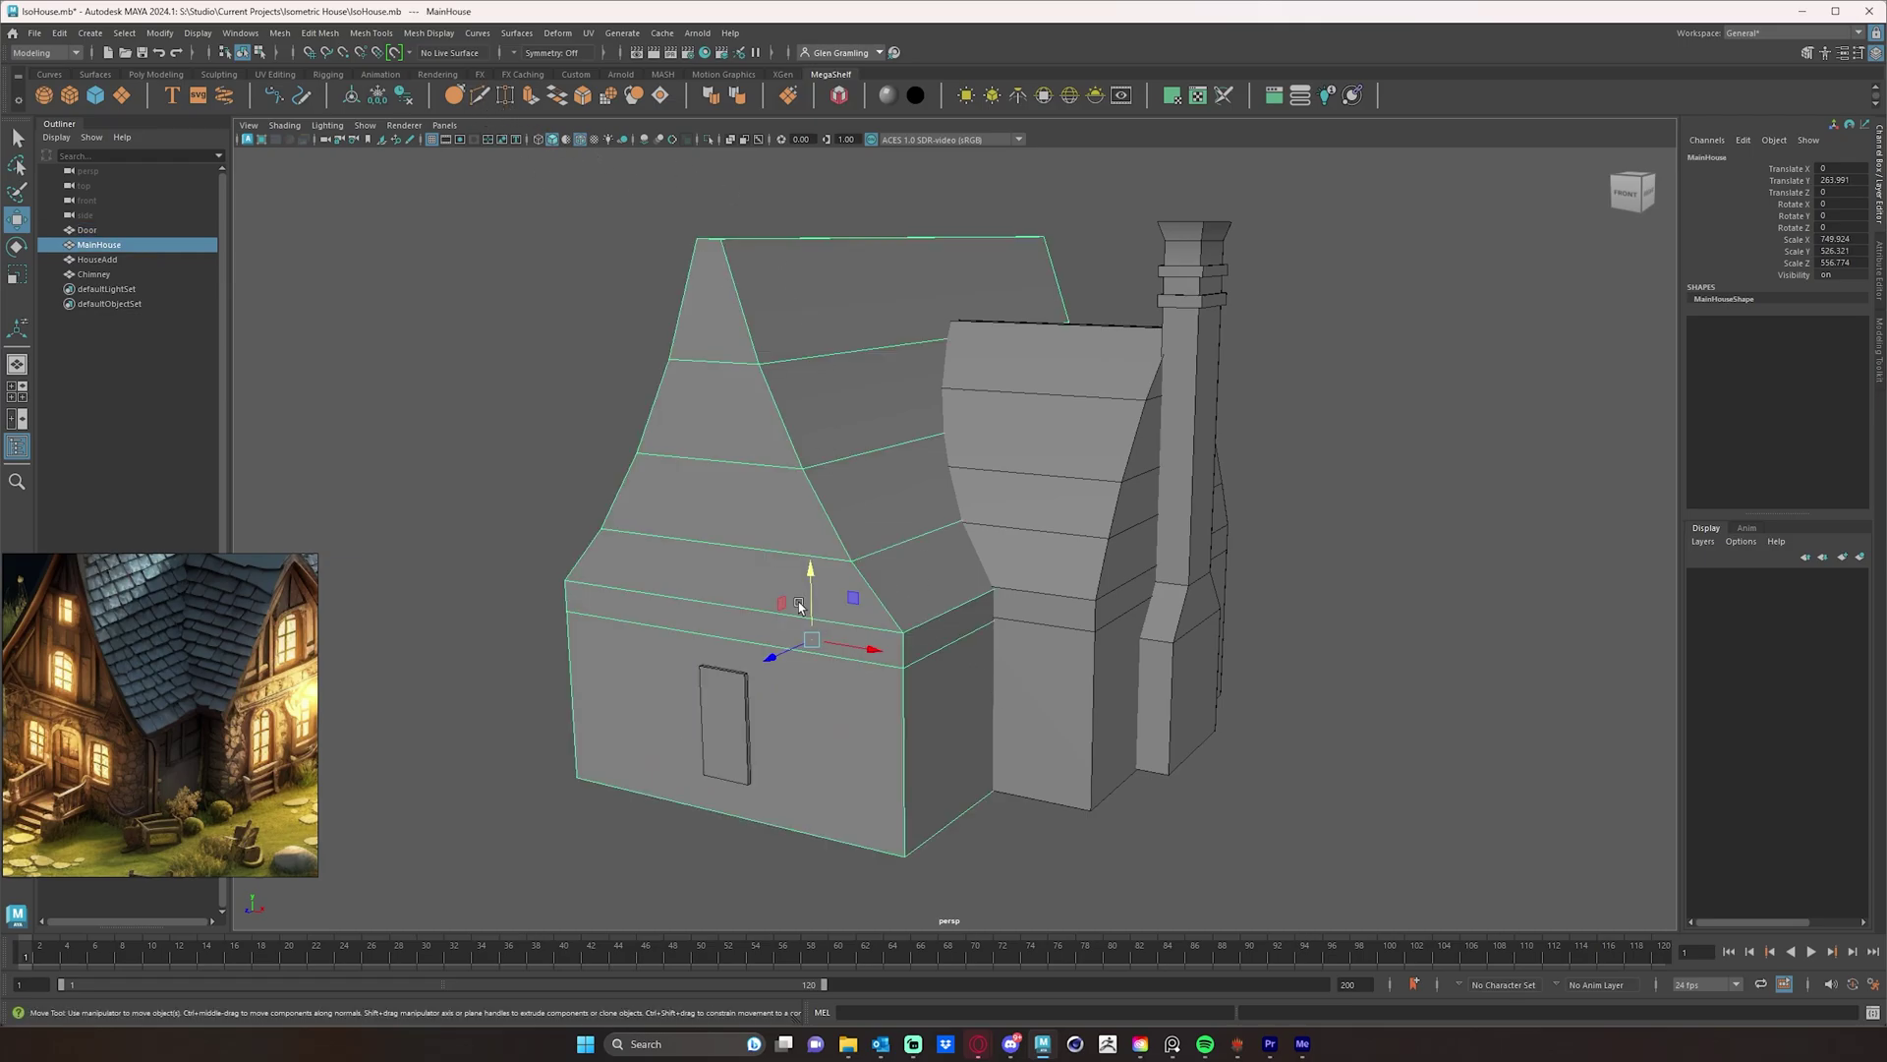
{"action": "left_click", "coordinate": [454, 95]}
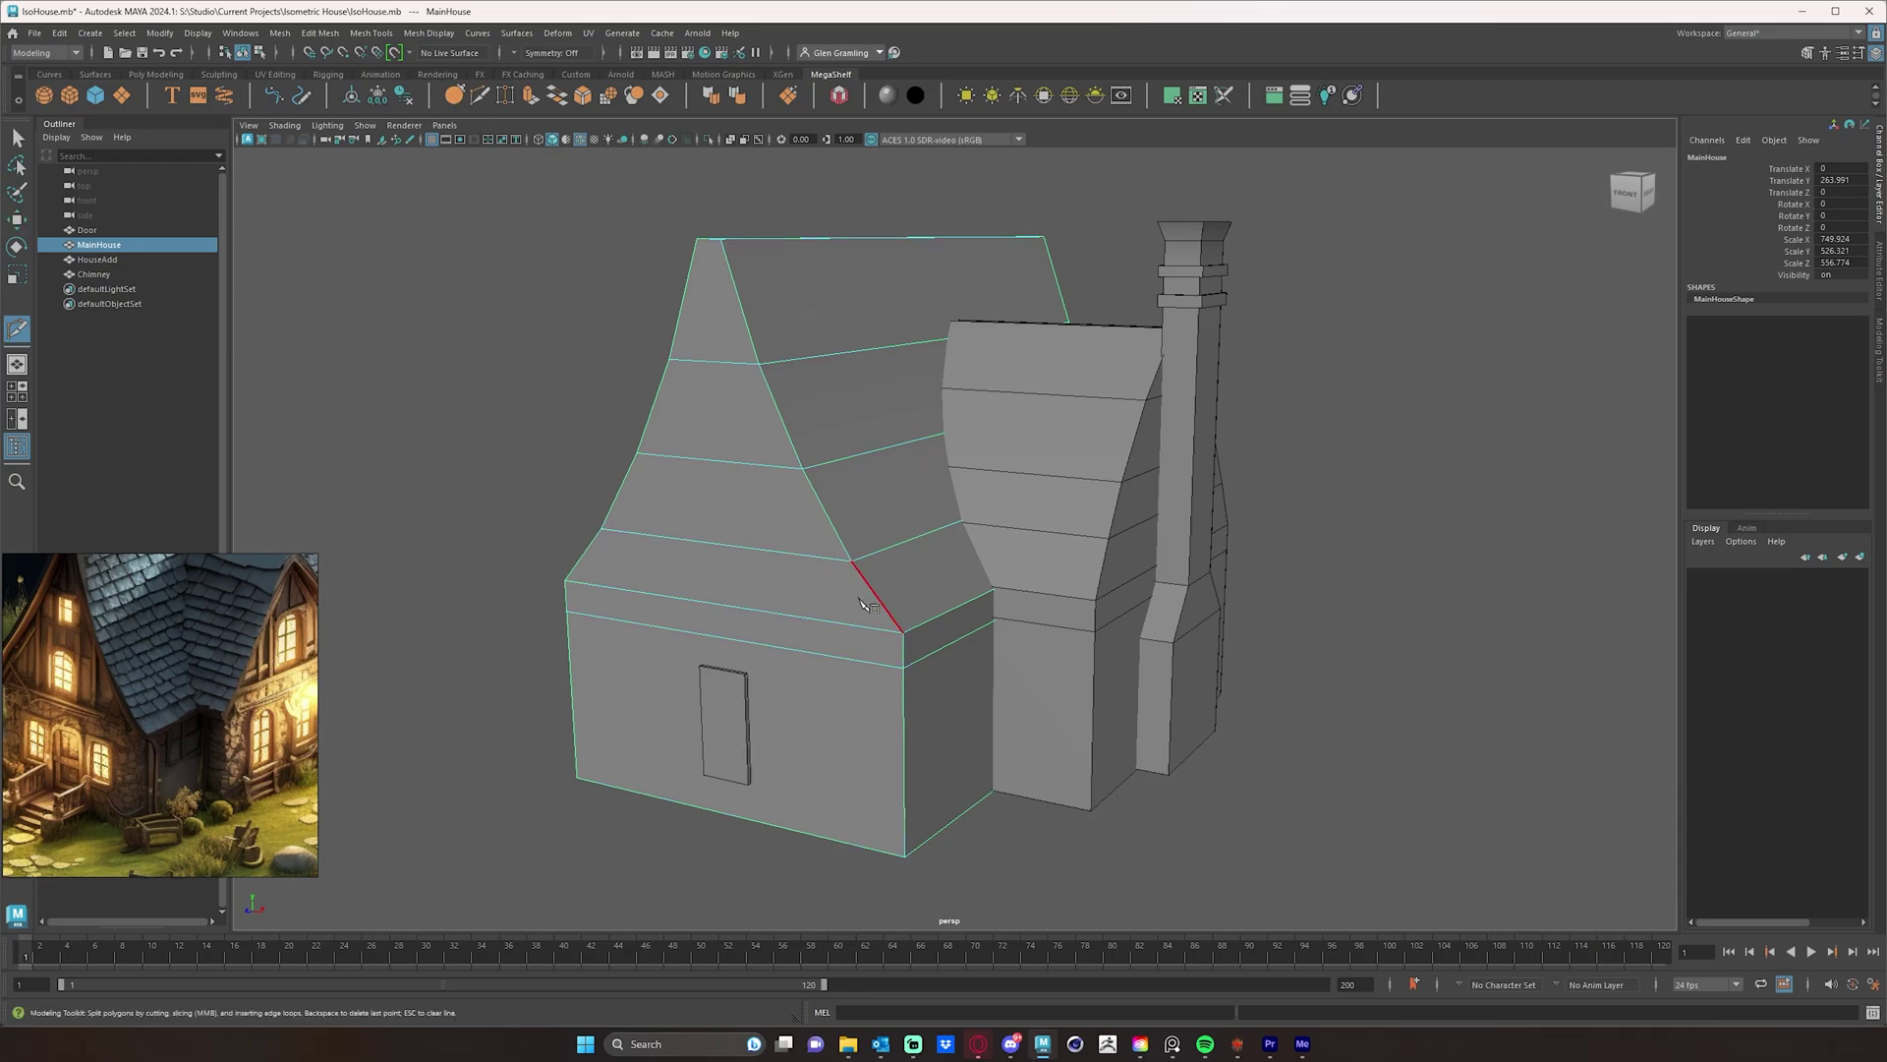
{"action": "middle_click_drag", "start_coordinate": [772, 656], "coordinate": [892, 492], "text": "alt"}
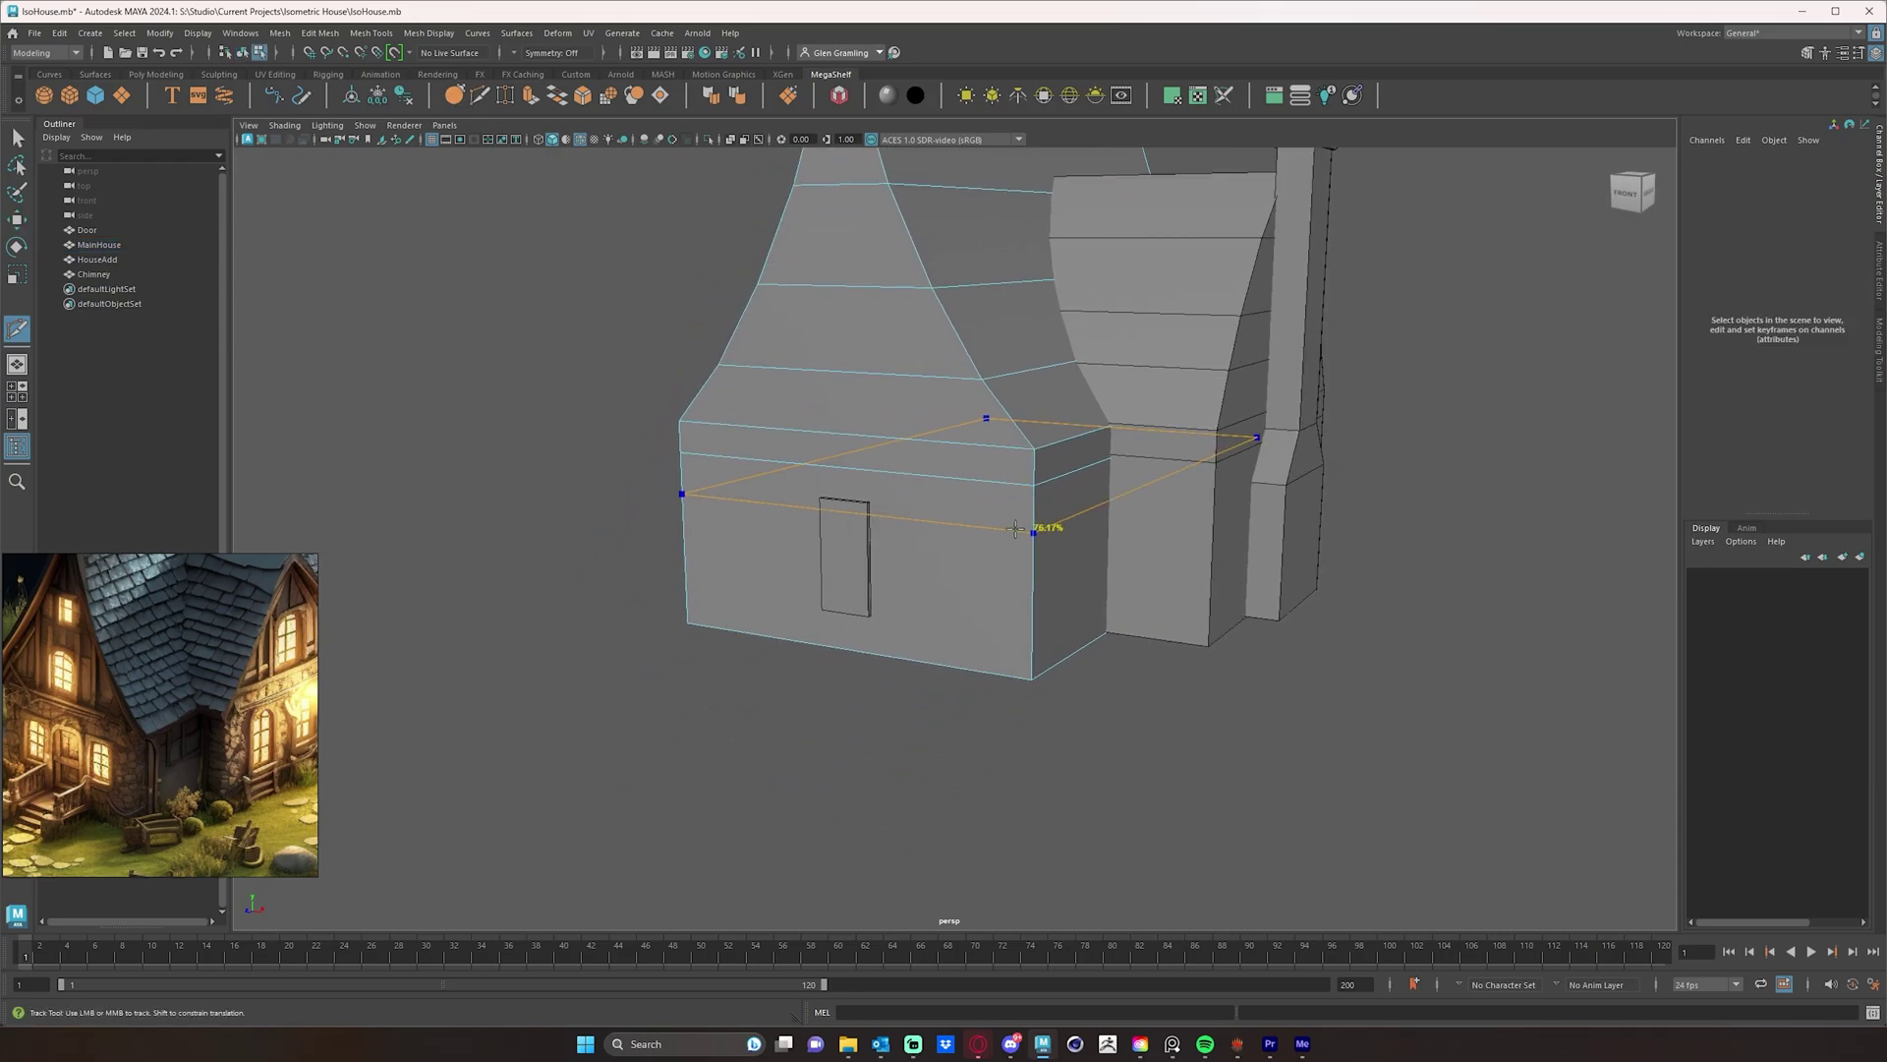
{"action": "left_click", "coordinate": [682, 453]}
{"action": "key", "text": "ctrl+z"}
{"action": "left_click", "coordinate": [1054, 508]}
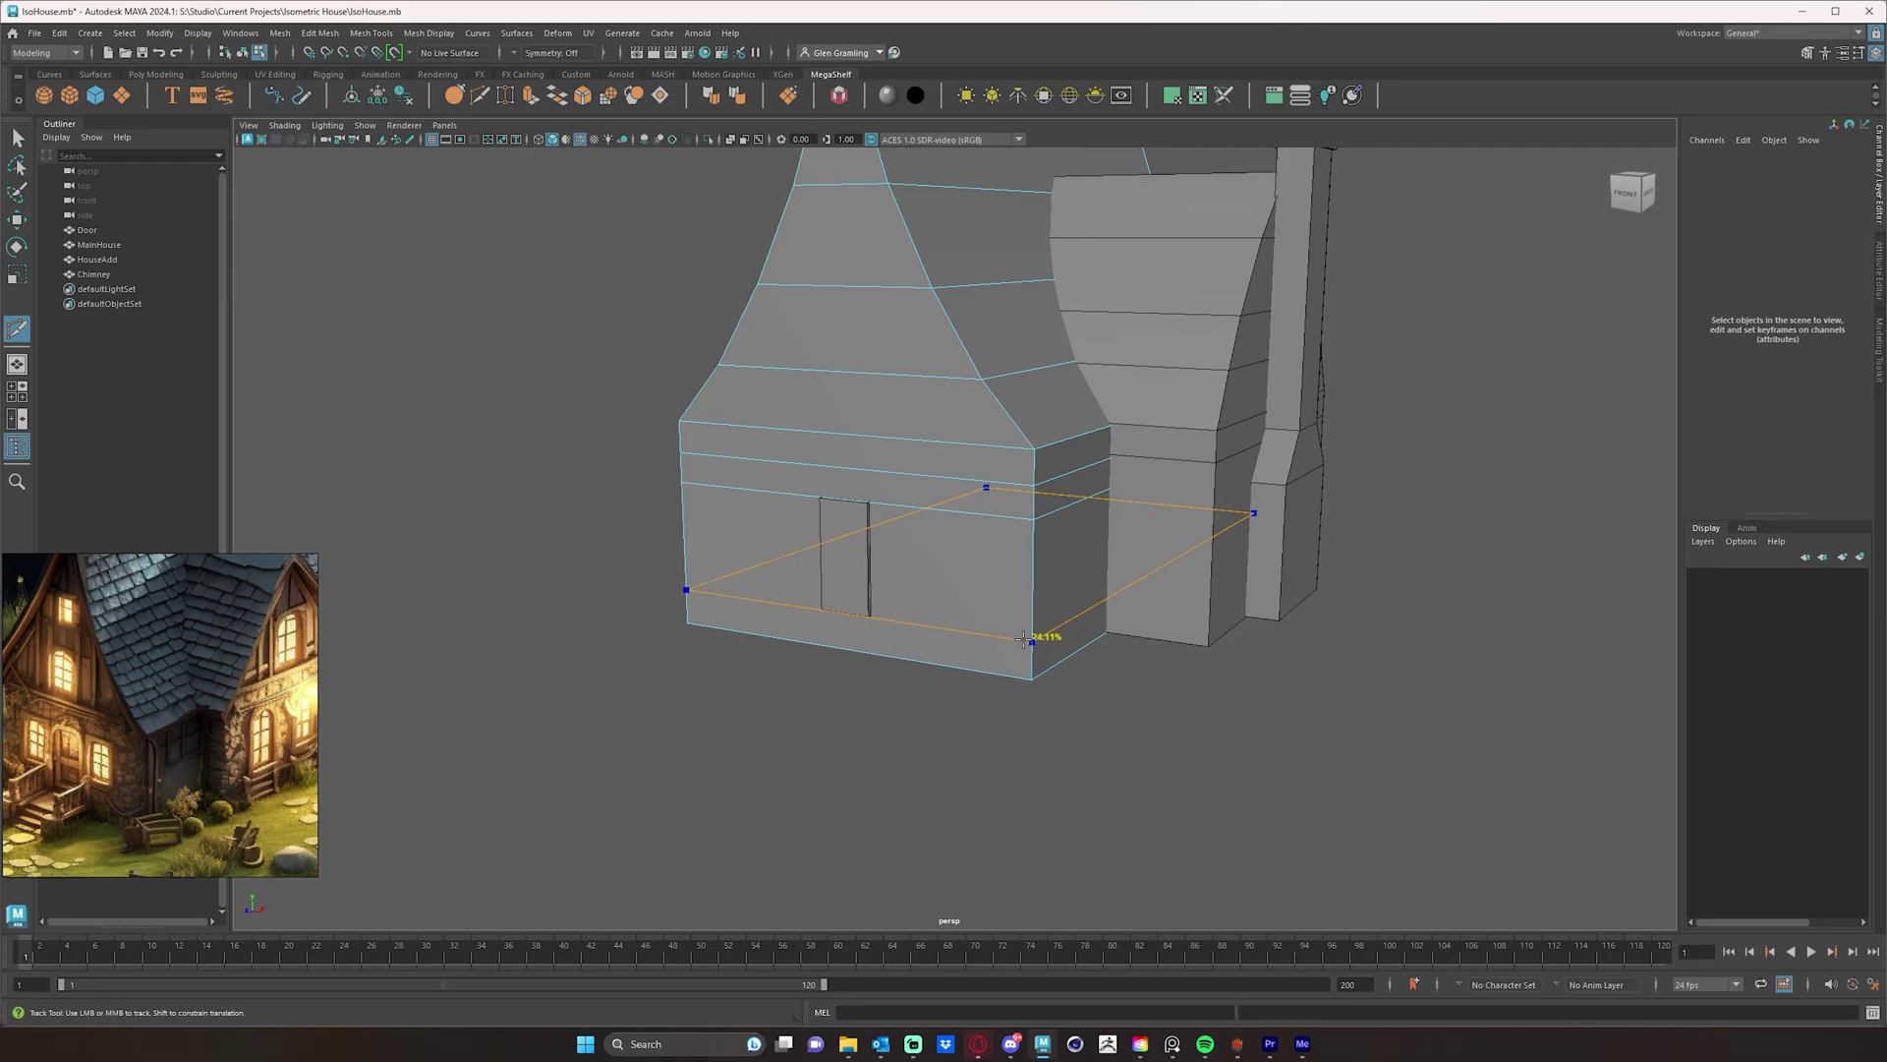
{"action": "left_click", "coordinate": [1025, 638]}
- Insert another horizontal edge loop around the MainHouse walls, roughly a third of the way up the door's height
{"action": "left_click_drag", "start_coordinate": [1192, 724], "coordinate": [1106, 721], "text": "alt"}
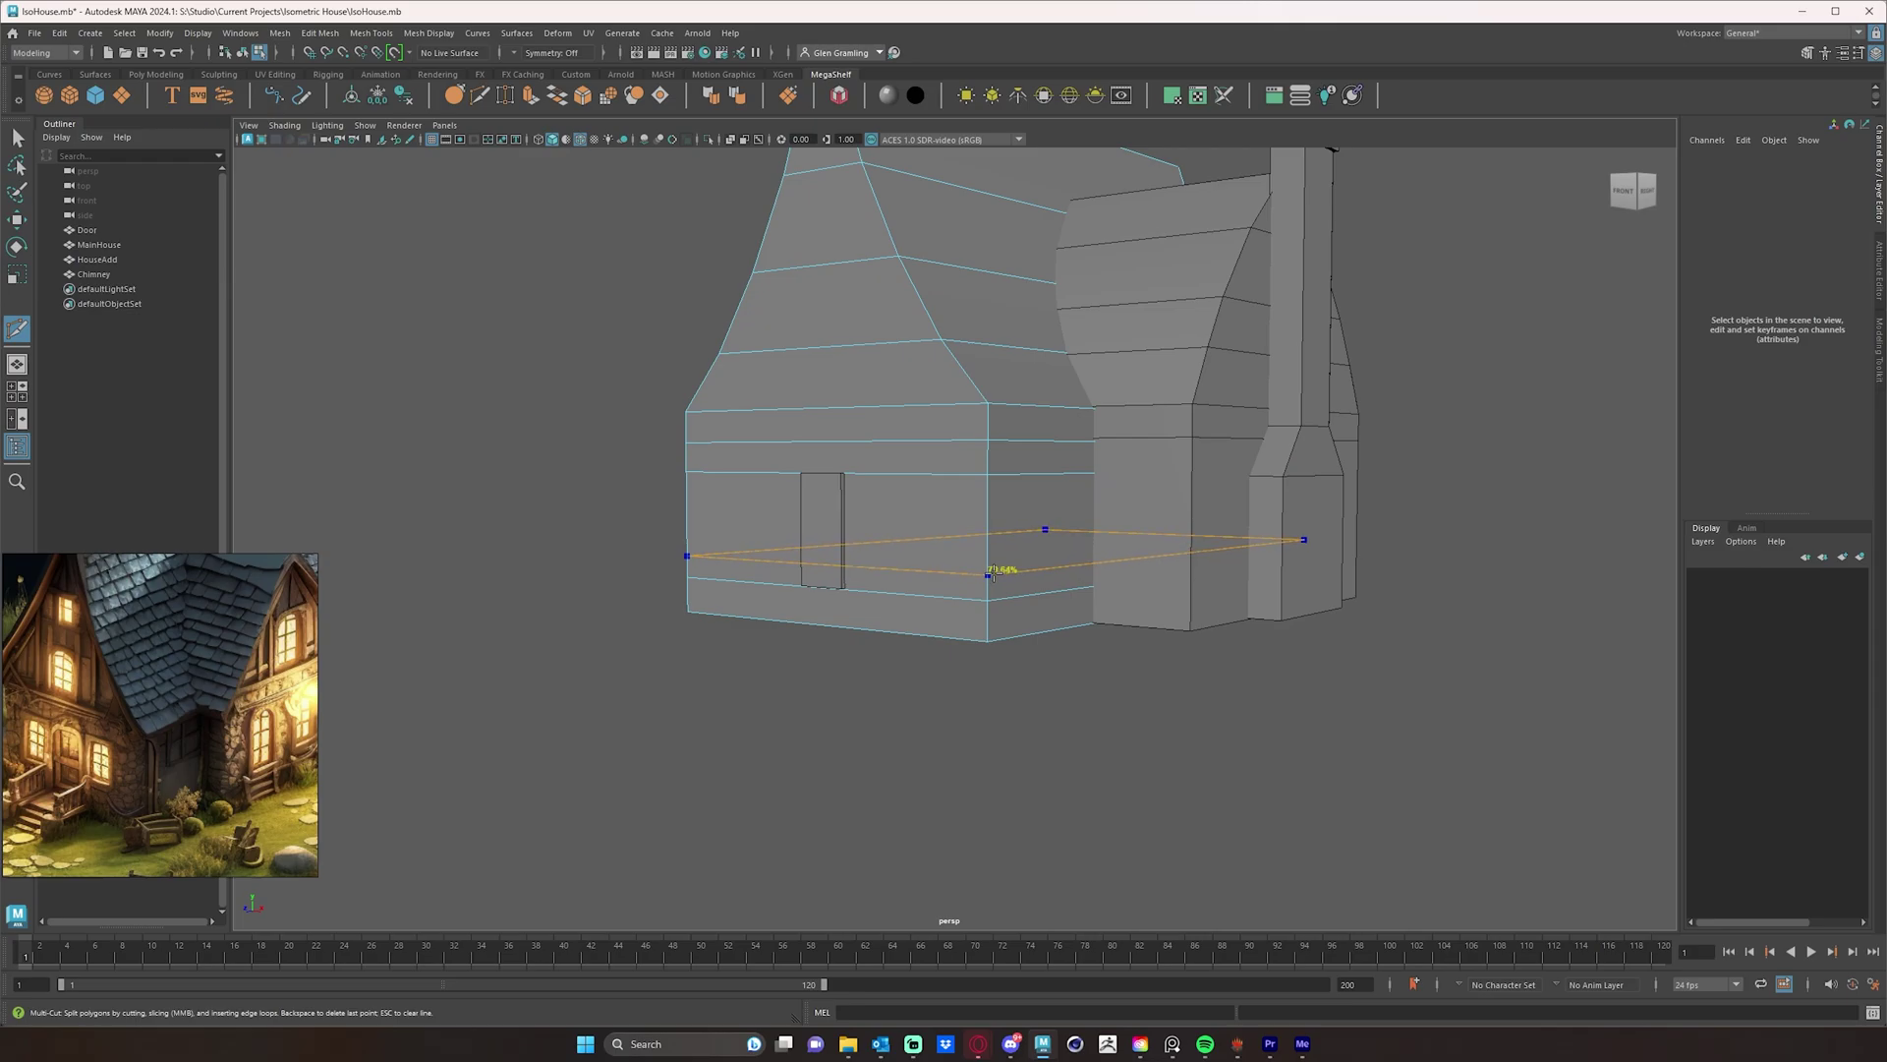
{"action": "left_click", "coordinate": [987, 474]}
{"action": "key", "text": "Escape"}
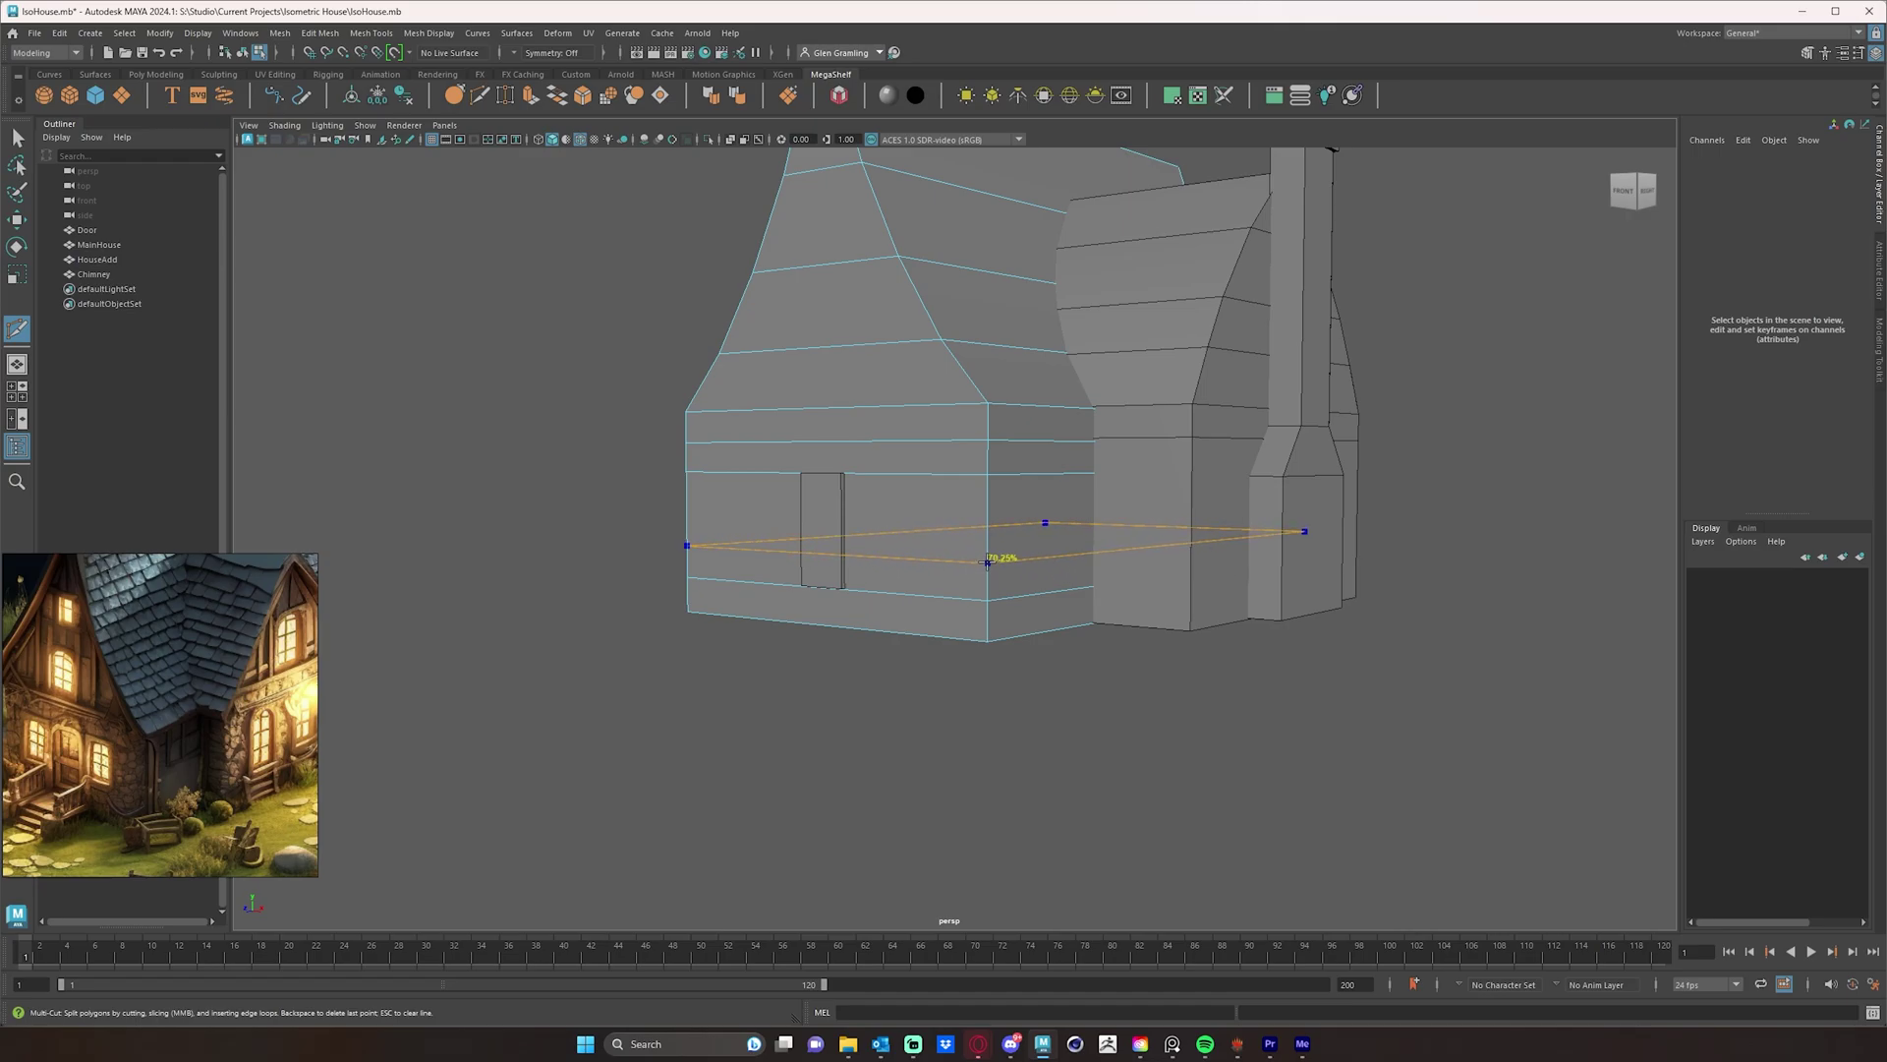
{"action": "left_click", "coordinate": [988, 562], "text": "ctrl"}
- Insert two vertical edge loops through MainHouse, one along each side of the door
{"action": "left_click_drag", "start_coordinate": [1058, 714], "coordinate": [1096, 702], "text": "alt"}
{"action": "left_click", "coordinate": [1085, 380]}
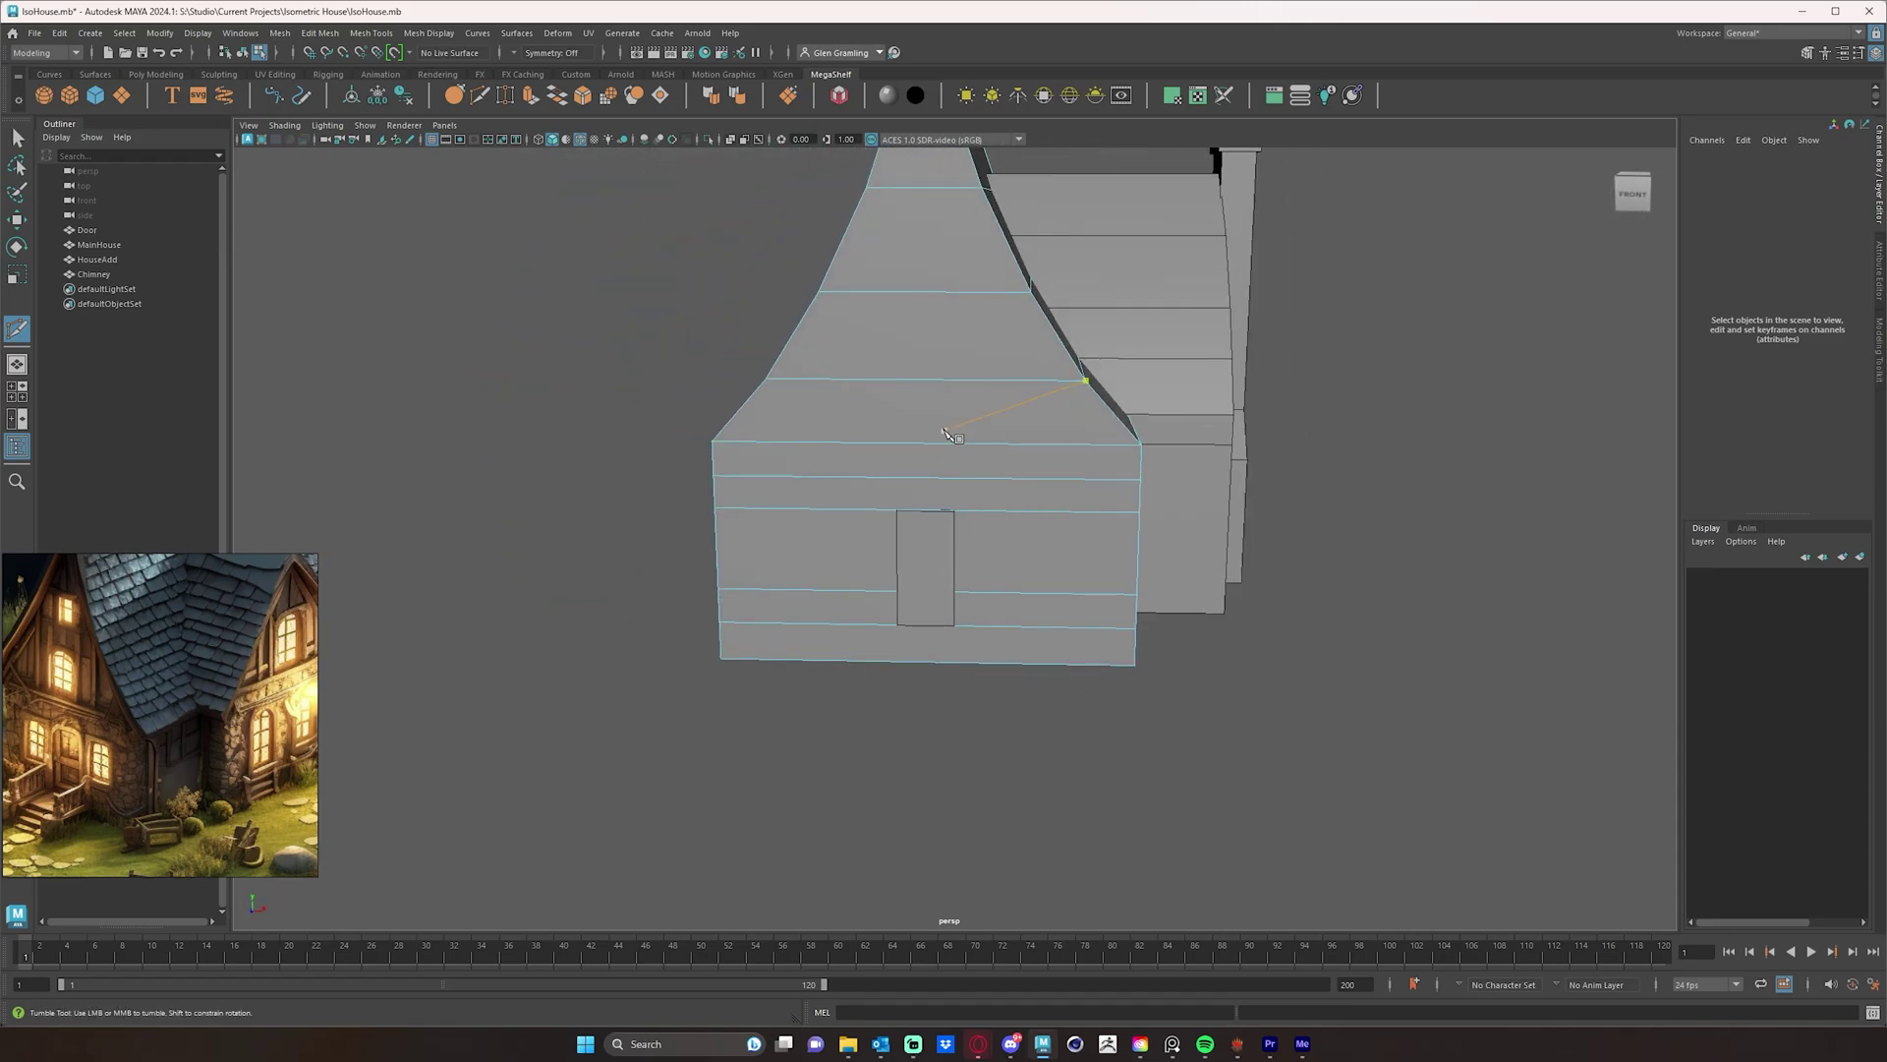
{"action": "key", "text": "ctrl+z"}
{"action": "left_click_drag", "start_coordinate": [947, 434], "coordinate": [973, 472], "text": "alt"}
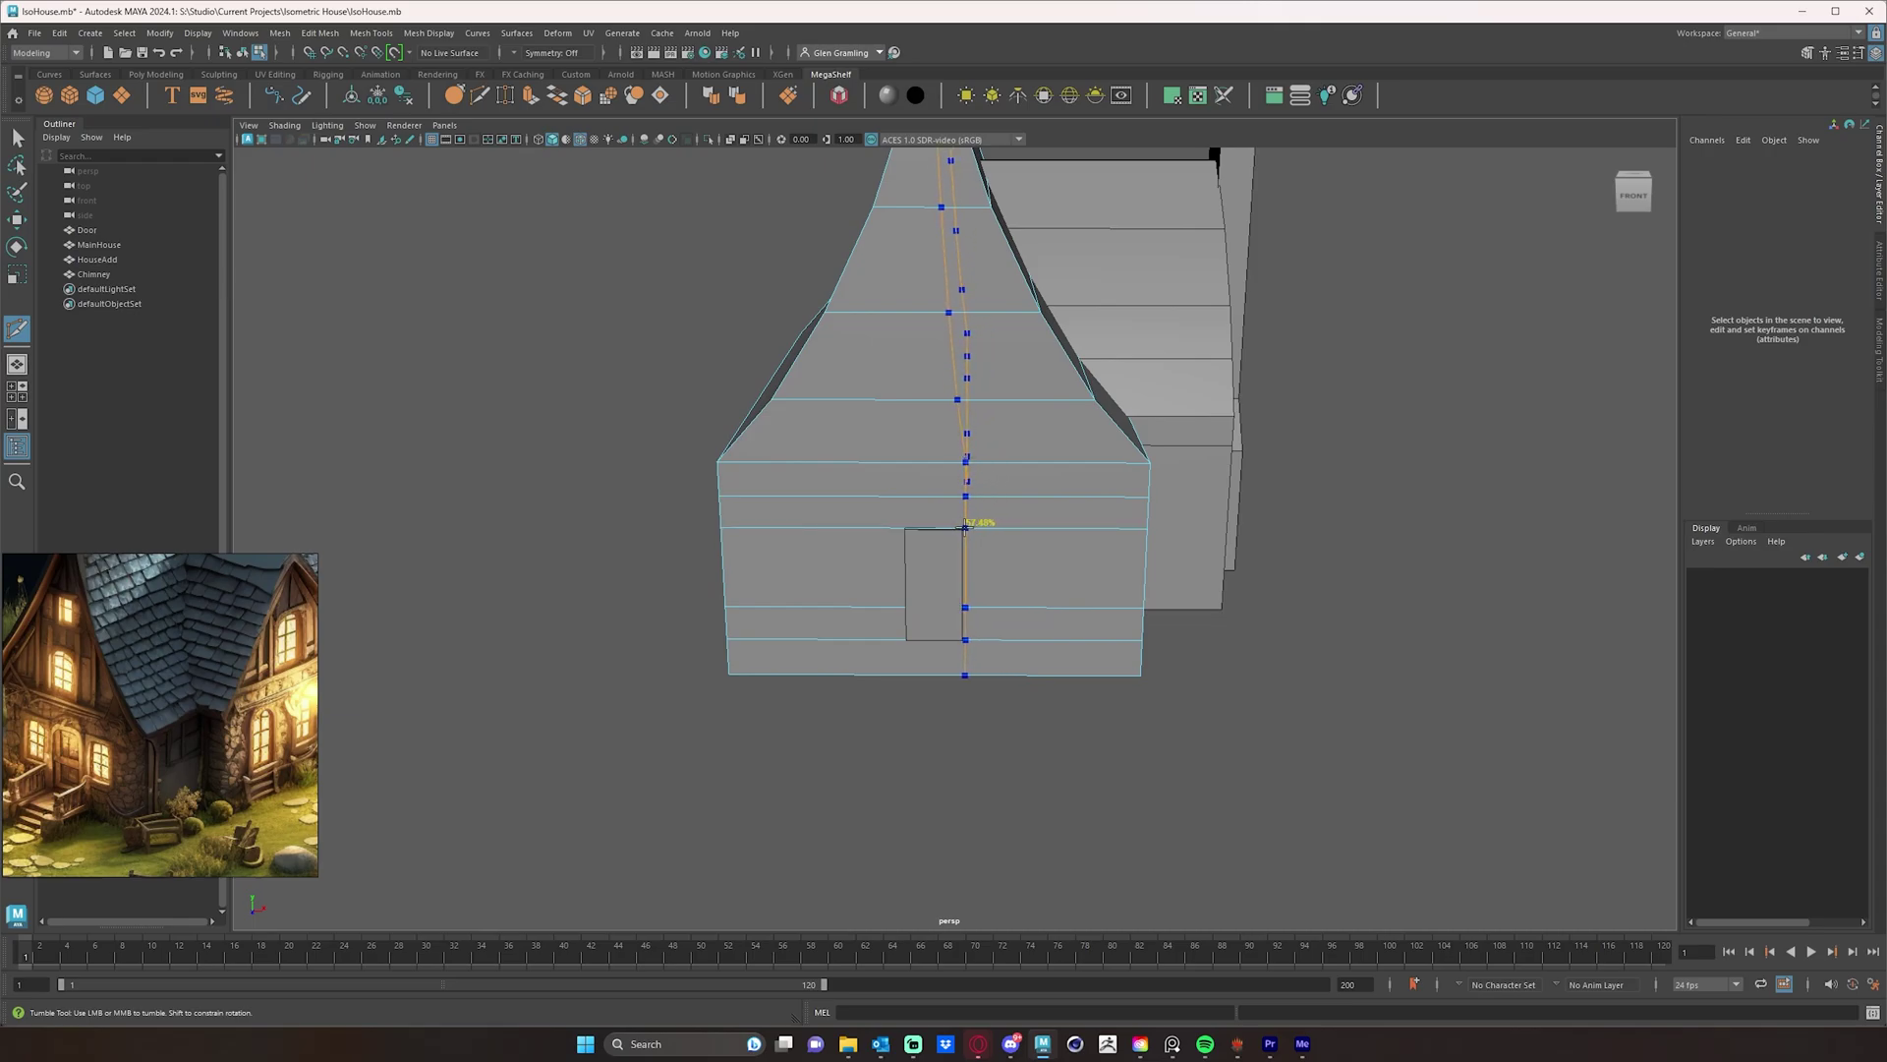
{"action": "left_click", "coordinate": [902, 527], "text": "ctrl"}
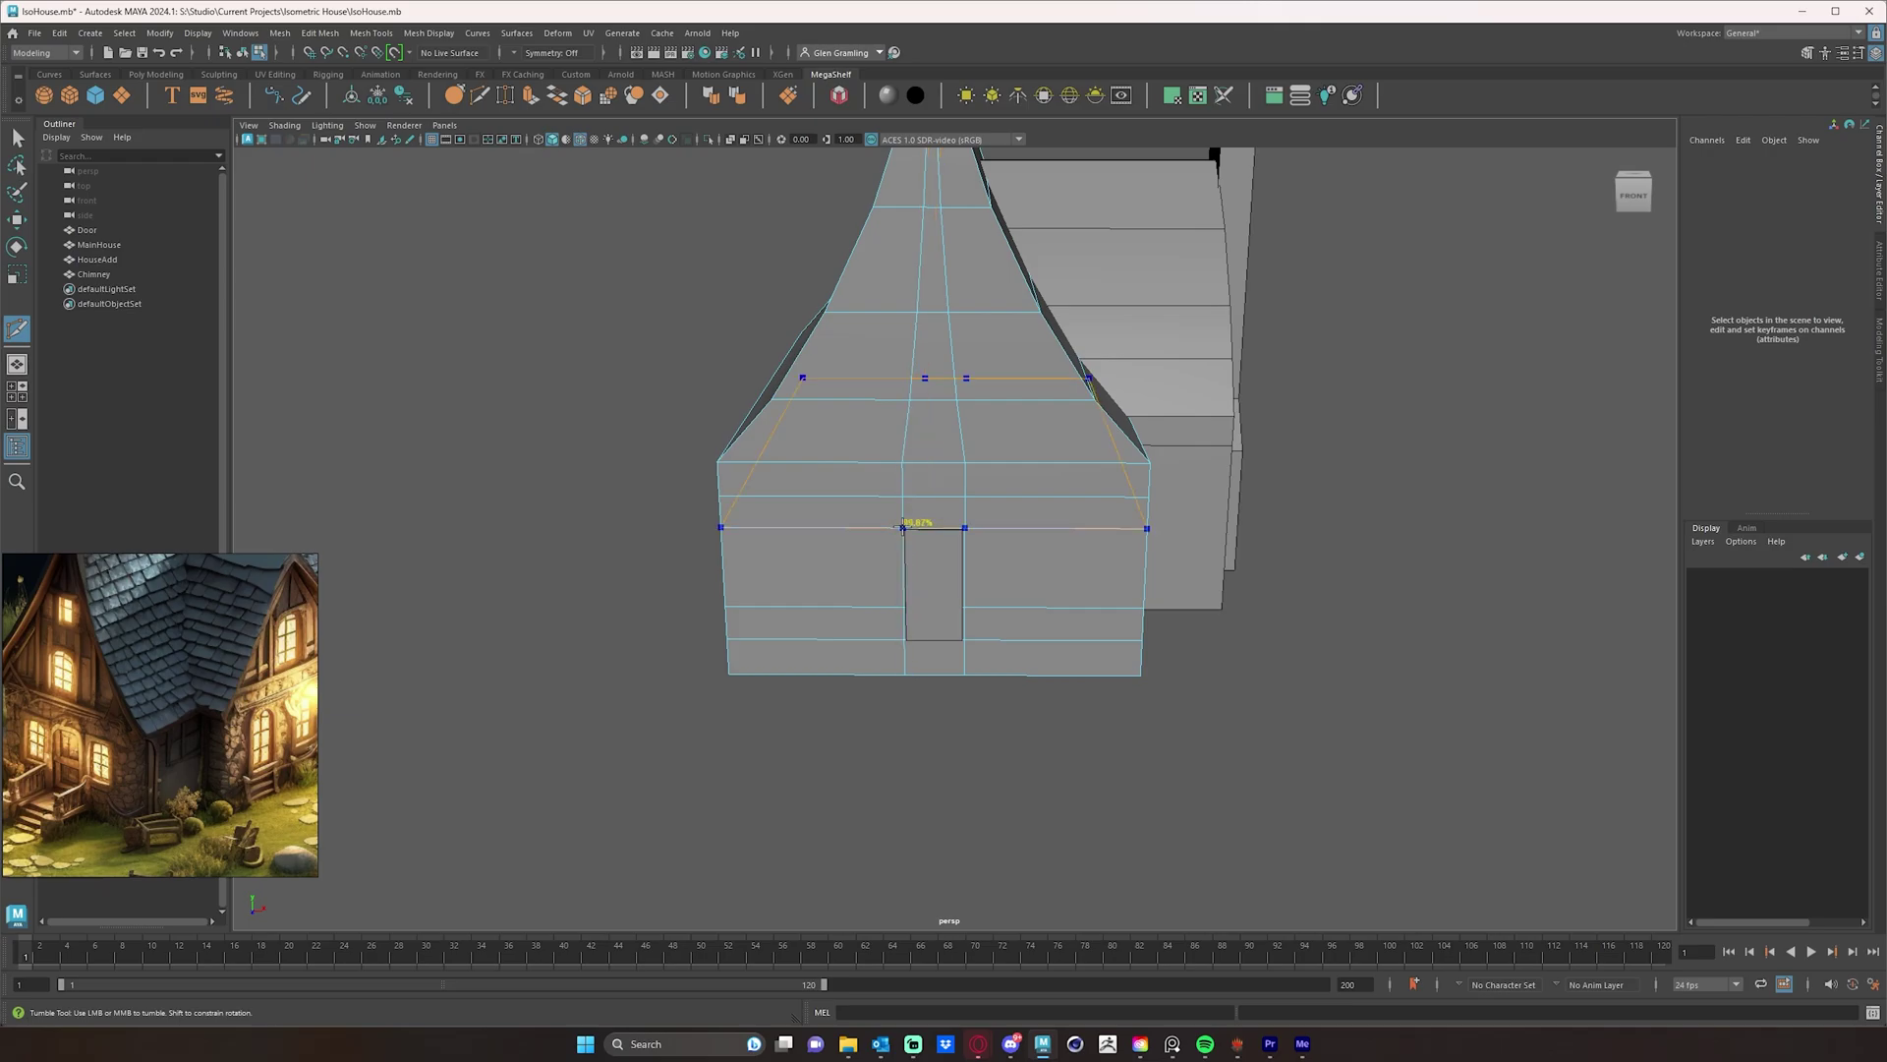
- Insert two more vertical edge loops through MainHouse, marking a window-width strip on the front wall right of the door
{"action": "left_click_drag", "start_coordinate": [1053, 624], "coordinate": [980, 588], "text": "alt"}
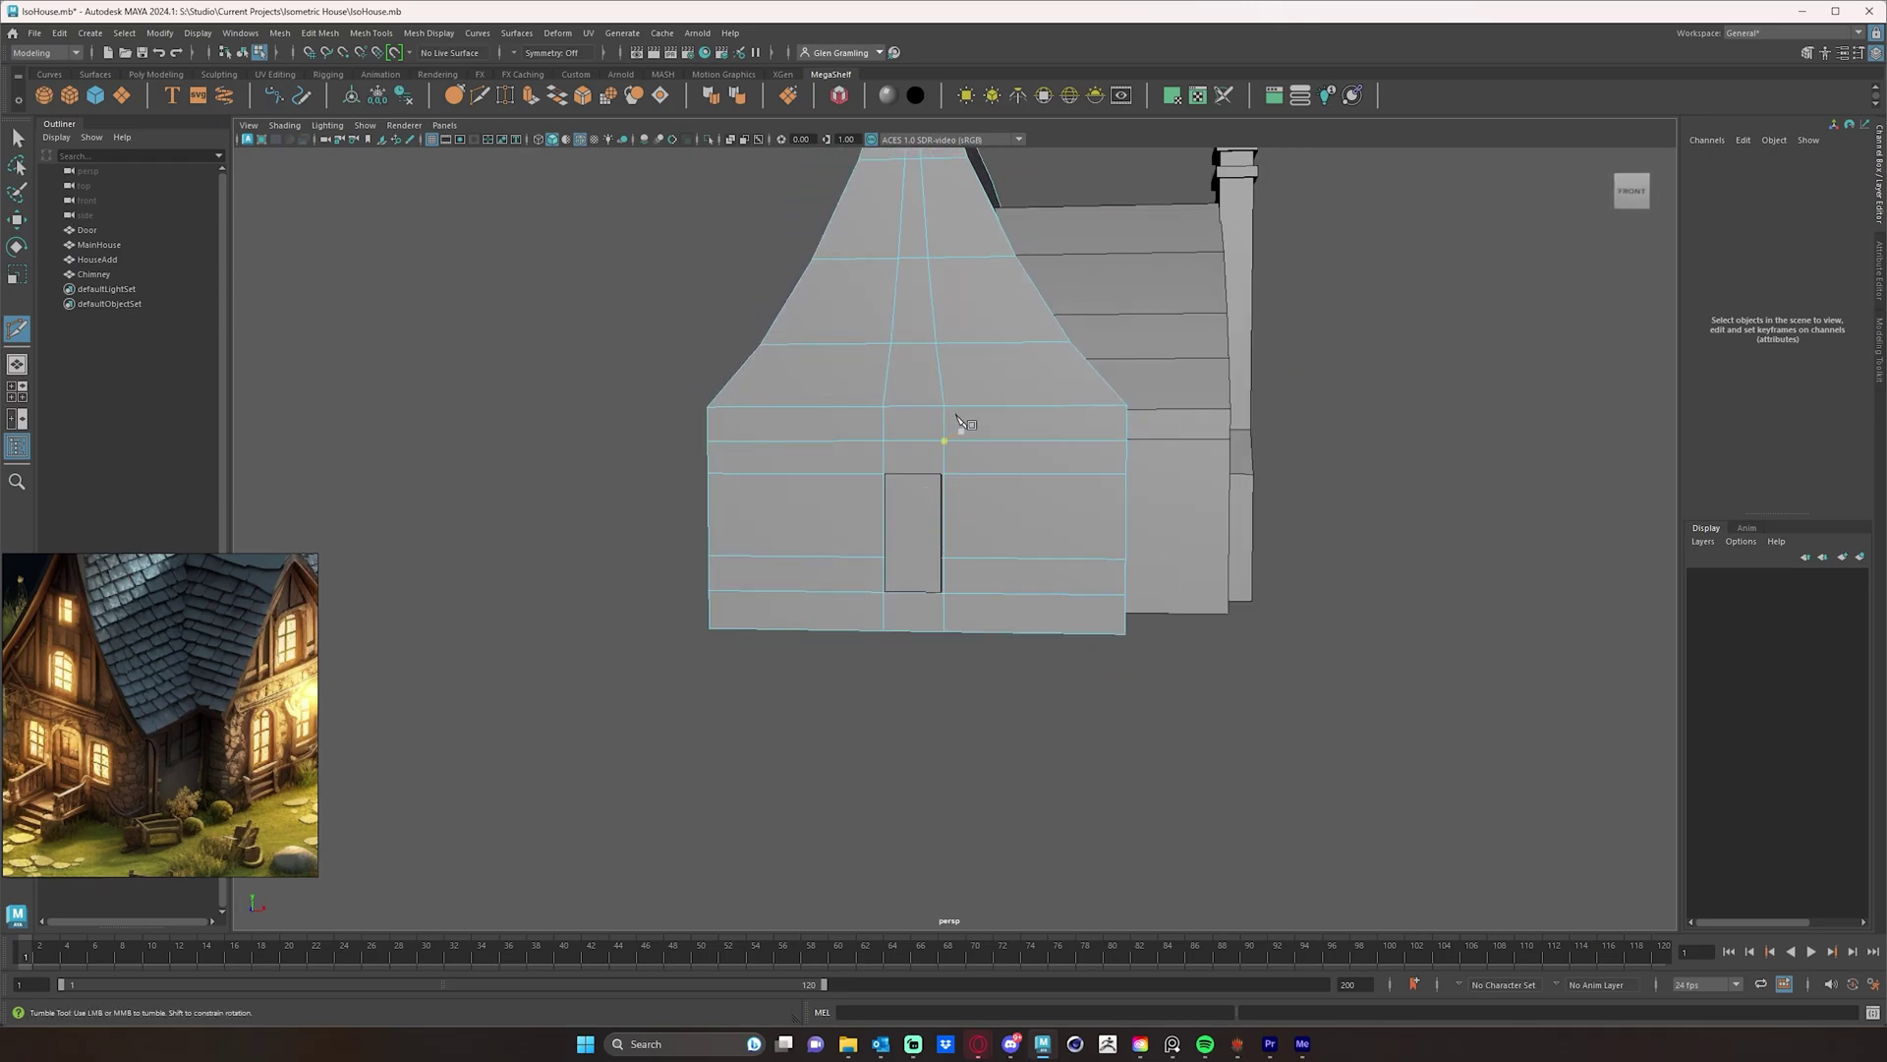
{"action": "left_click_drag", "start_coordinate": [959, 417], "coordinate": [1000, 483], "text": "alt"}
{"action": "middle_click_drag", "start_coordinate": [1057, 204], "coordinate": [1027, 380], "text": "alt"}
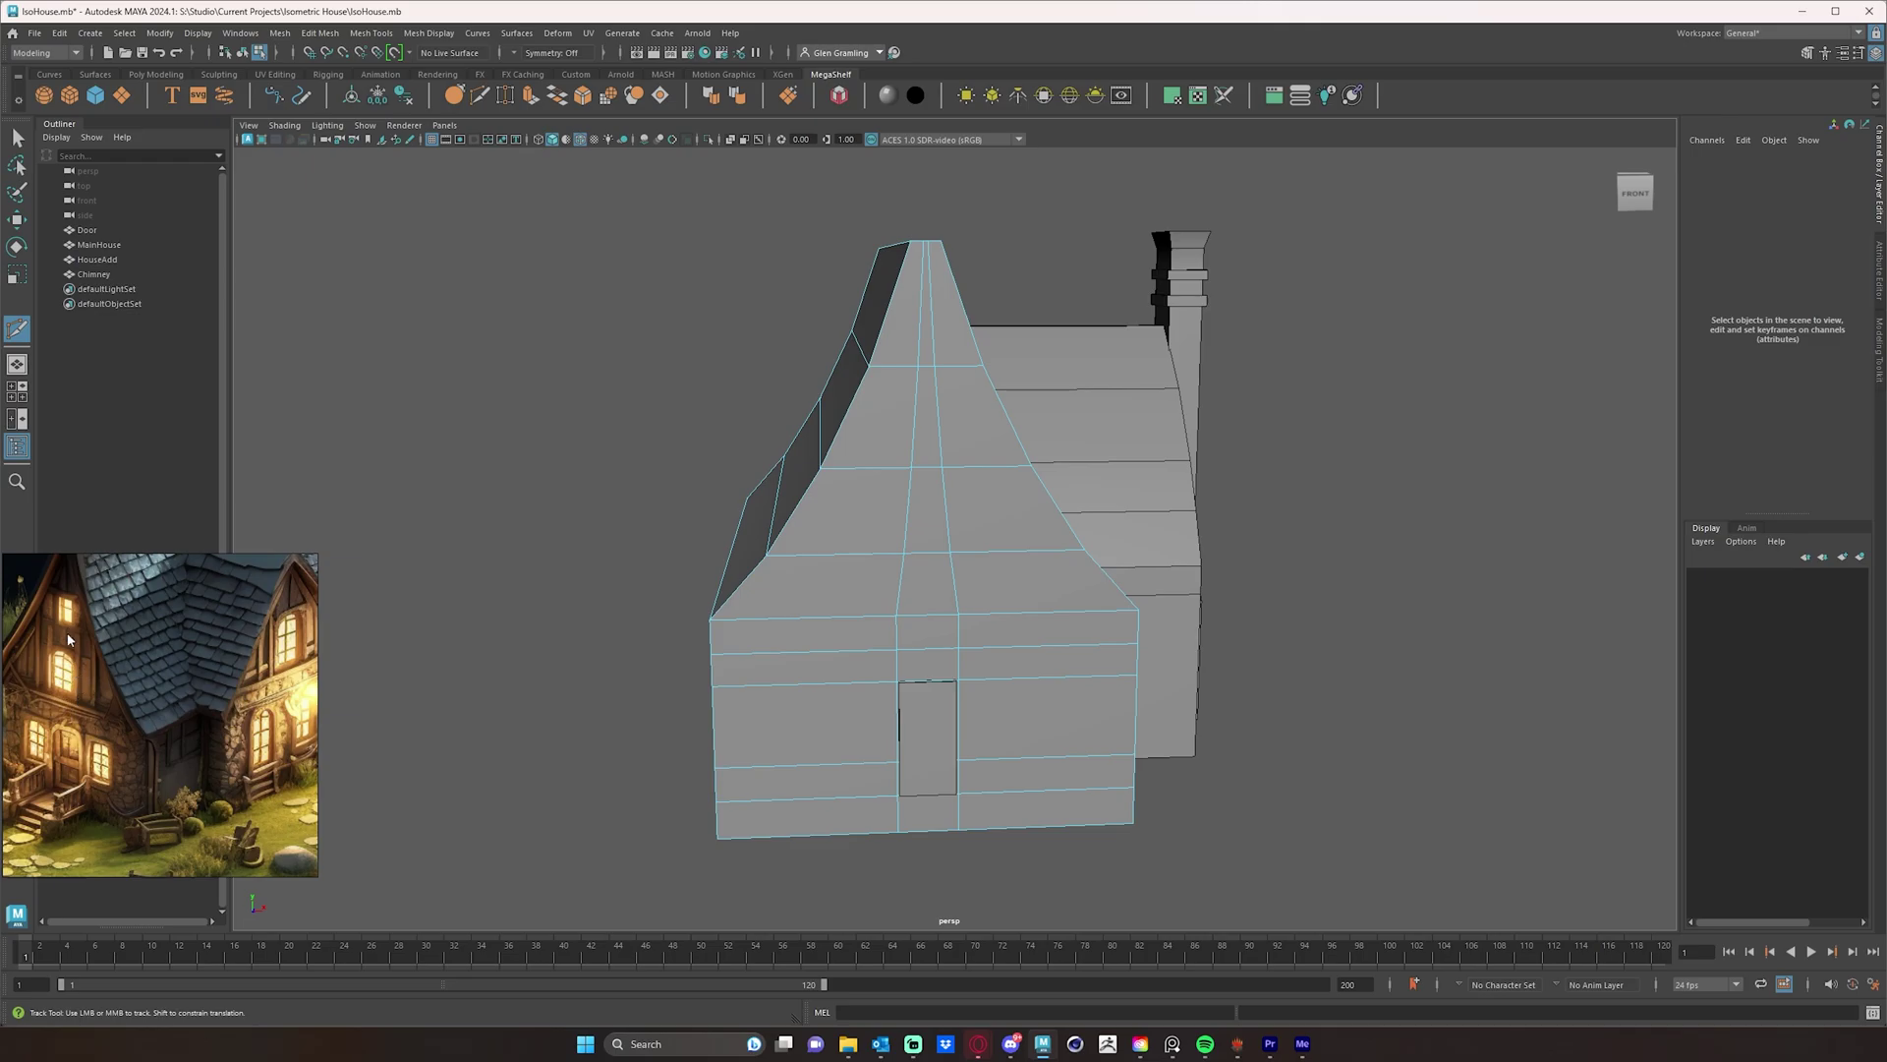
{"action": "left_click_drag", "start_coordinate": [897, 772], "coordinate": [931, 653], "text": "alt"}
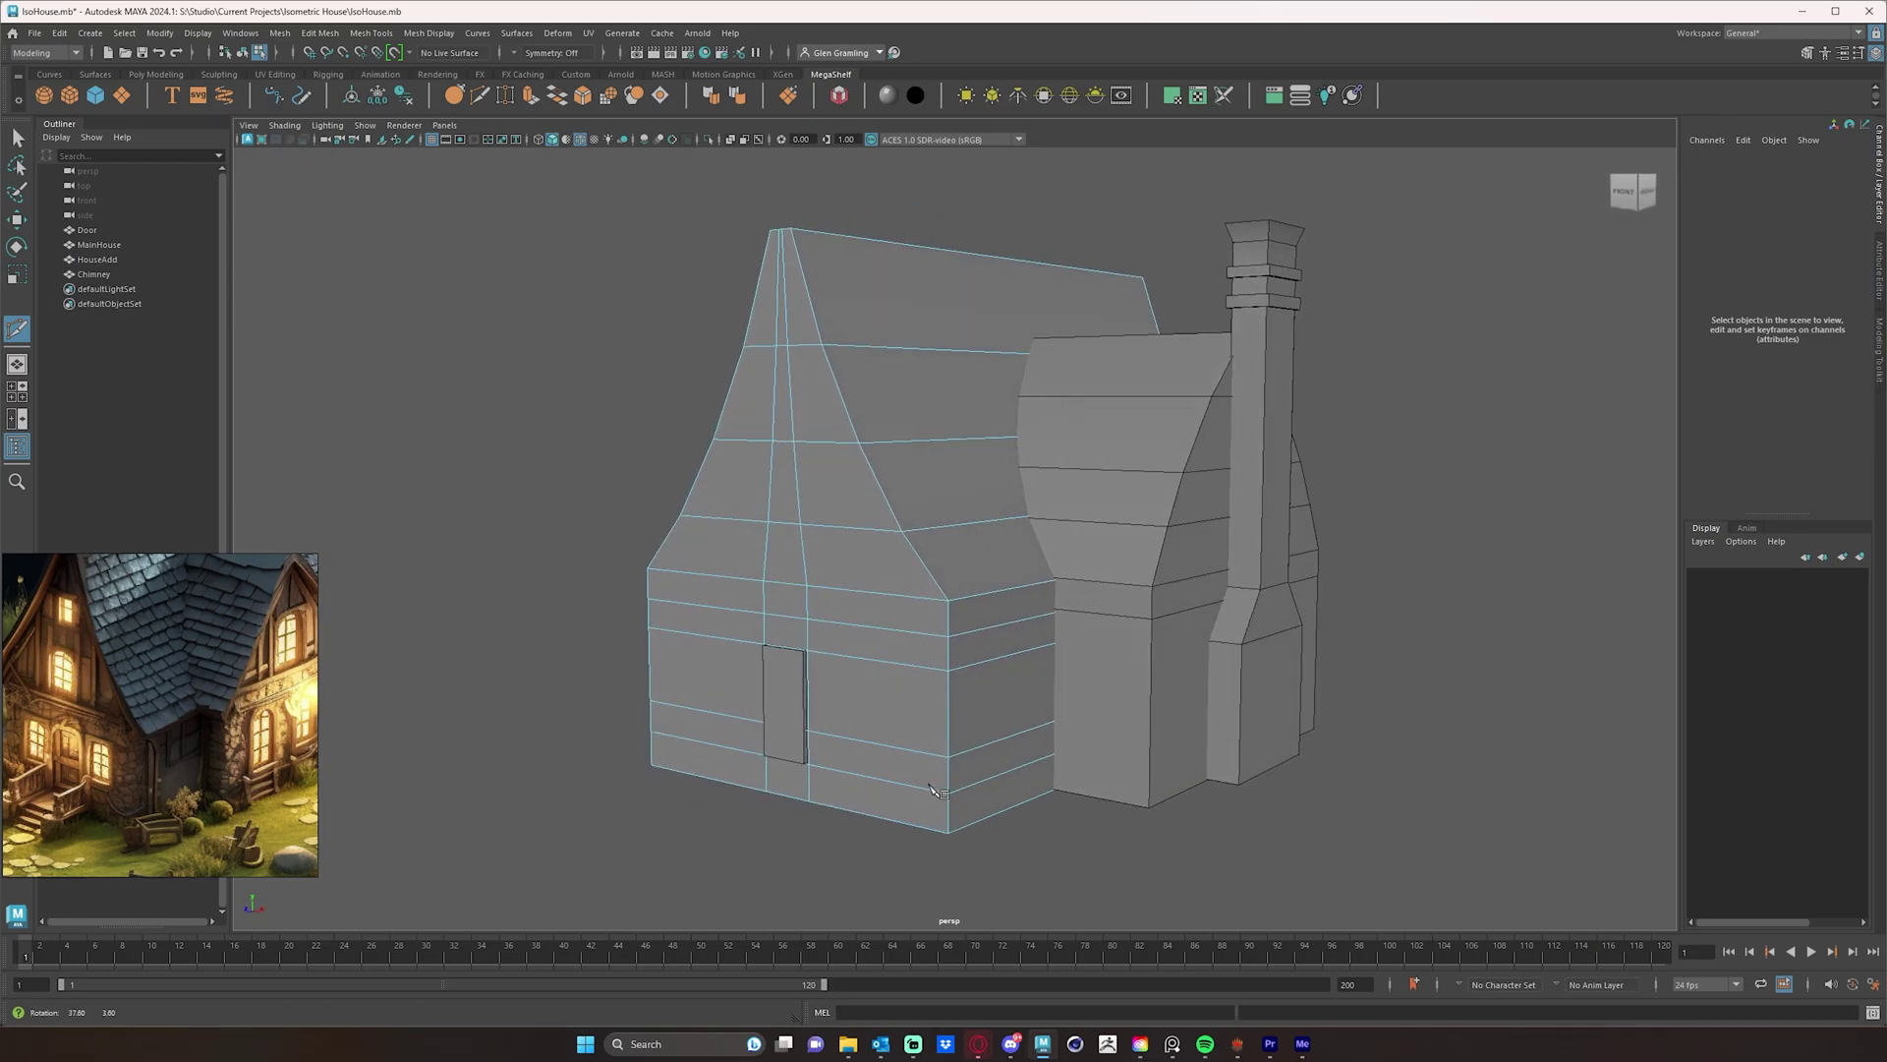
{"action": "middle_click_drag", "start_coordinate": [931, 653], "coordinate": [951, 536], "text": "alt"}
{"action": "left_click_drag", "start_coordinate": [952, 535], "coordinate": [929, 511], "text": "alt"}
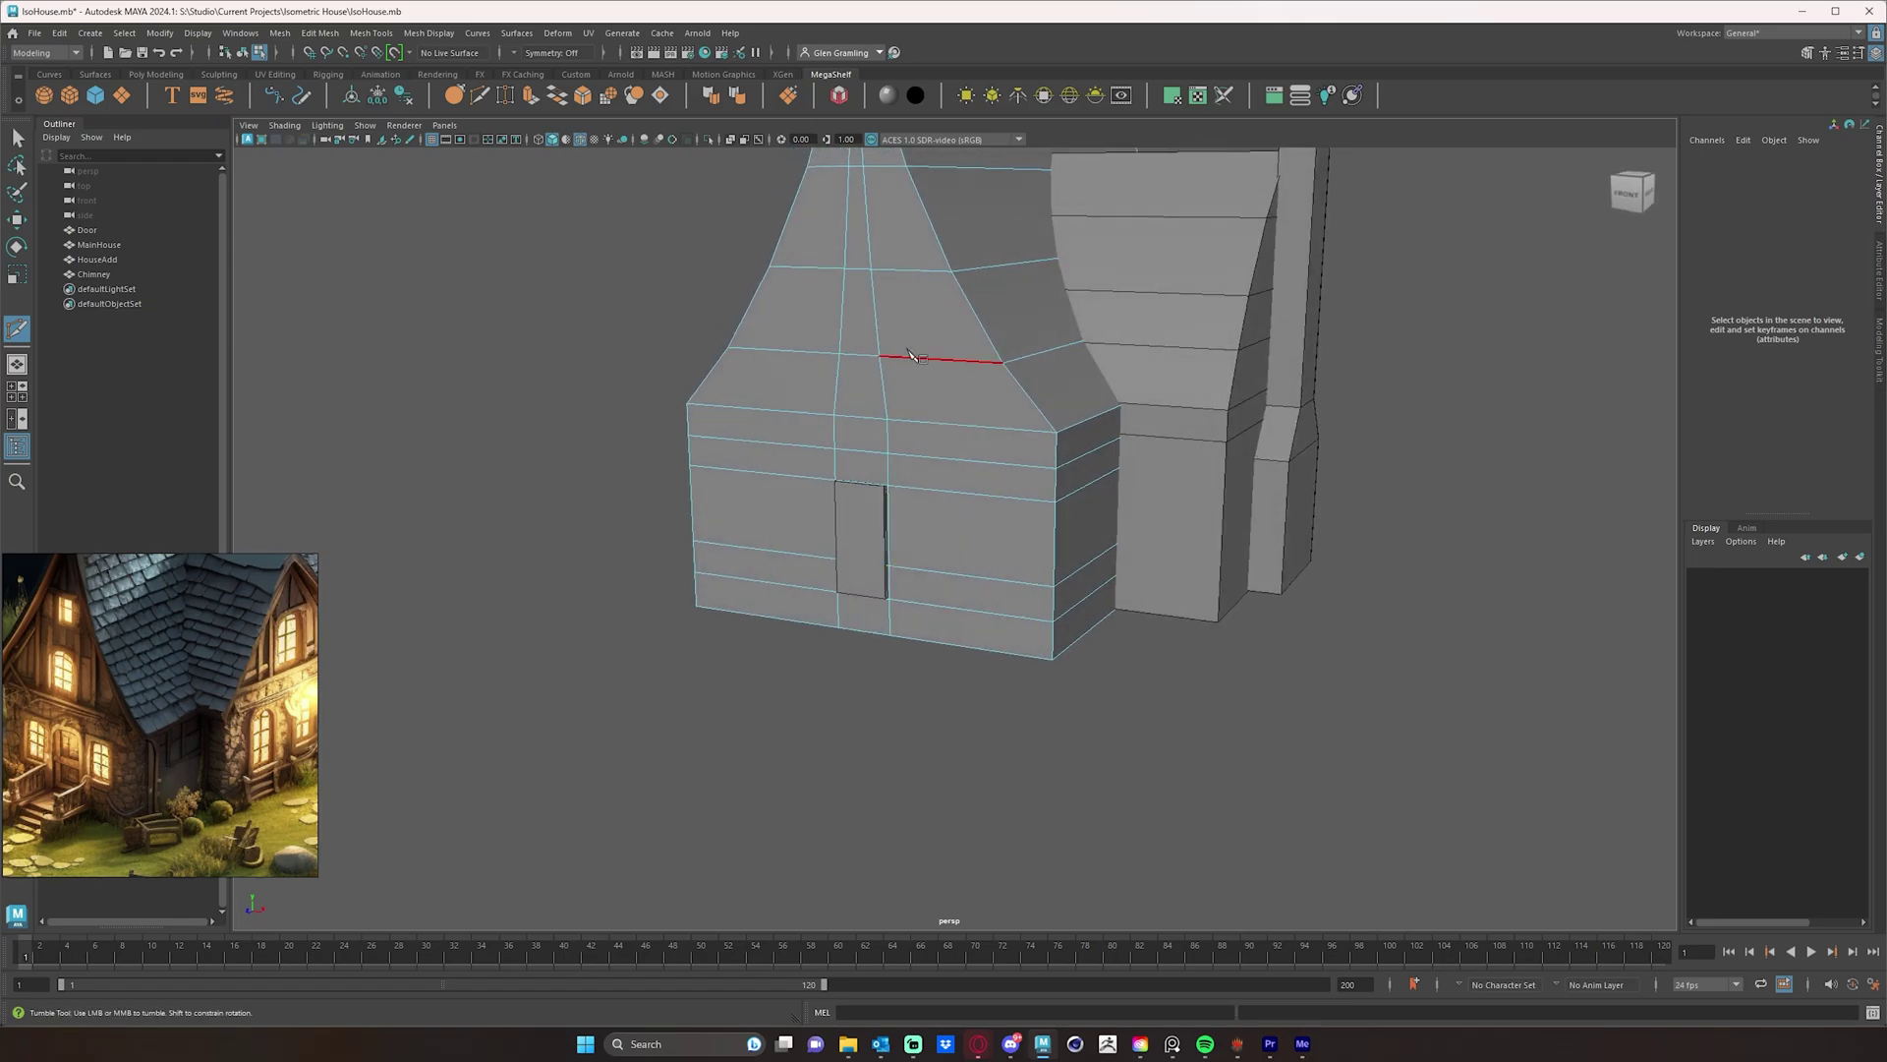
{"action": "left_click_drag", "start_coordinate": [1016, 558], "coordinate": [1010, 556], "text": "alt"}
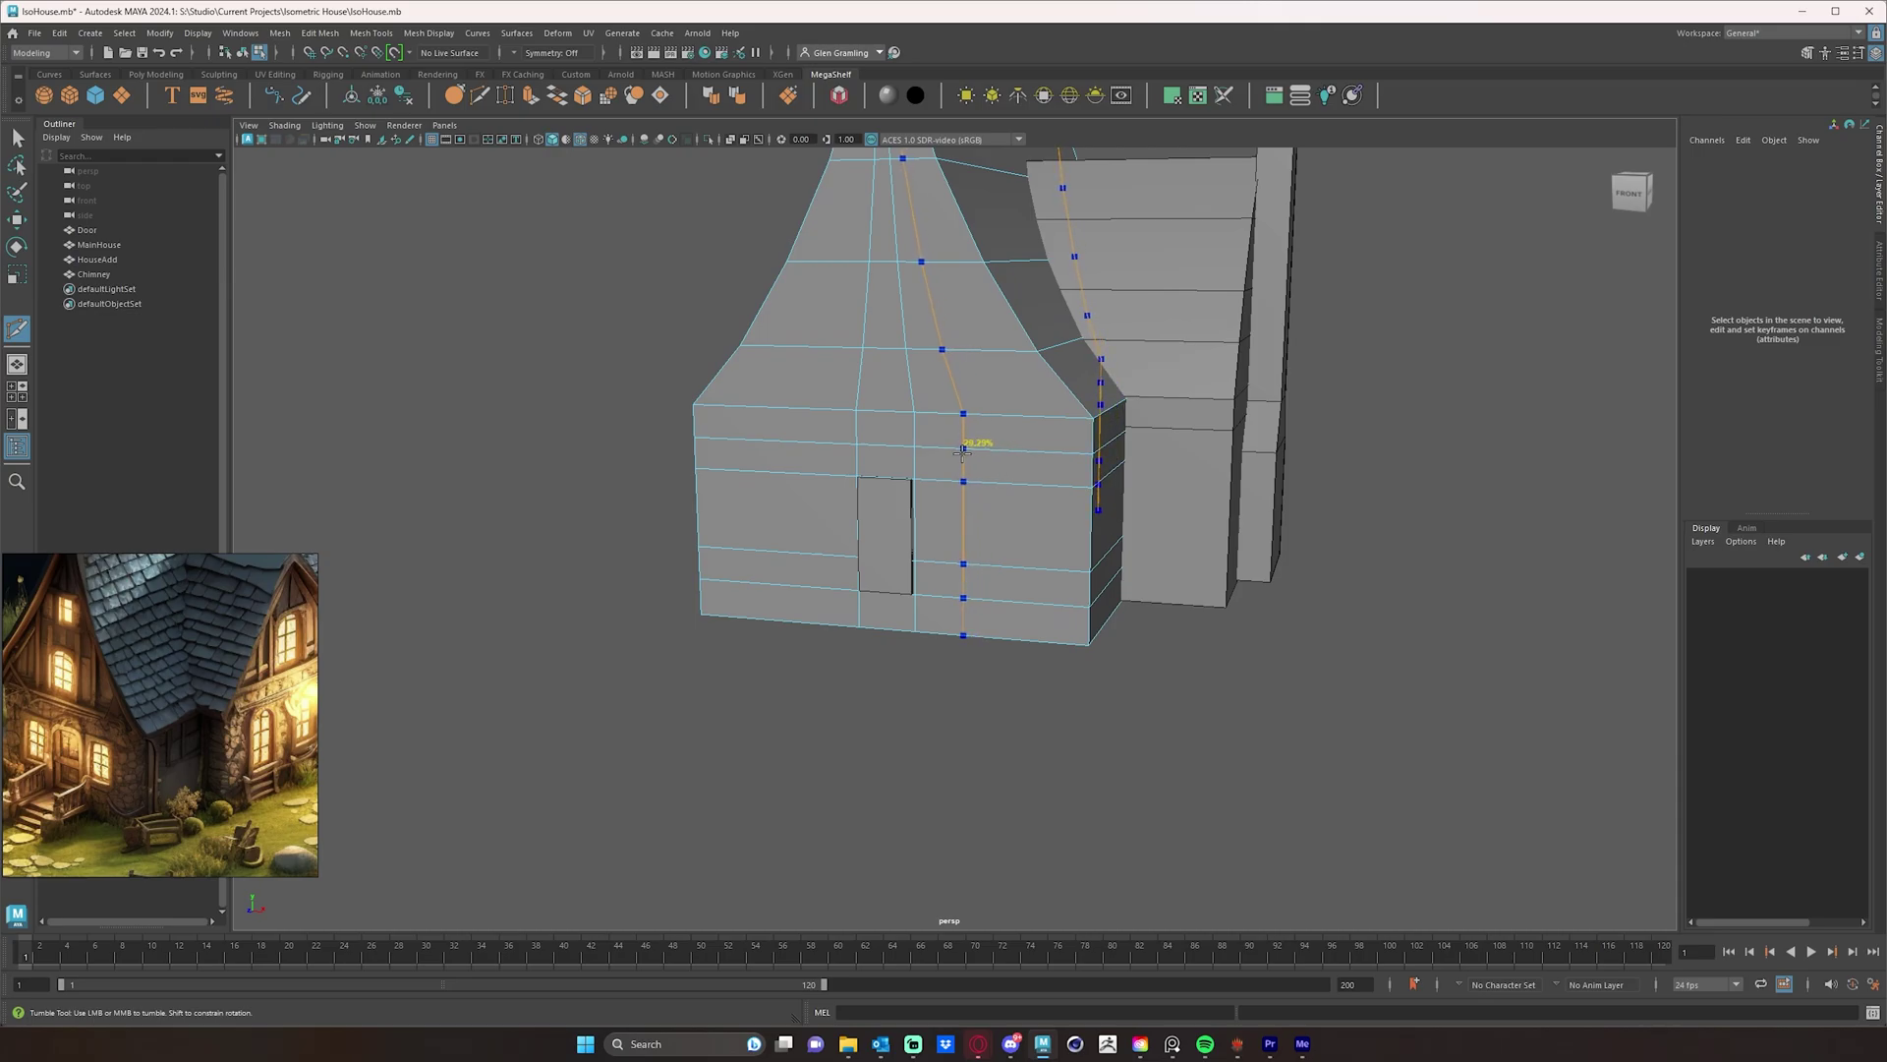
{"action": "left_click", "coordinate": [962, 450]}
{"action": "left_click", "coordinate": [1015, 459]}
- Move the Door object between the two new vertical loops at Translate X 190.616 and narrow it to Scale X 92.232
{"action": "left_click_drag", "start_coordinate": [1146, 751], "coordinate": [1067, 726], "text": "alt"}
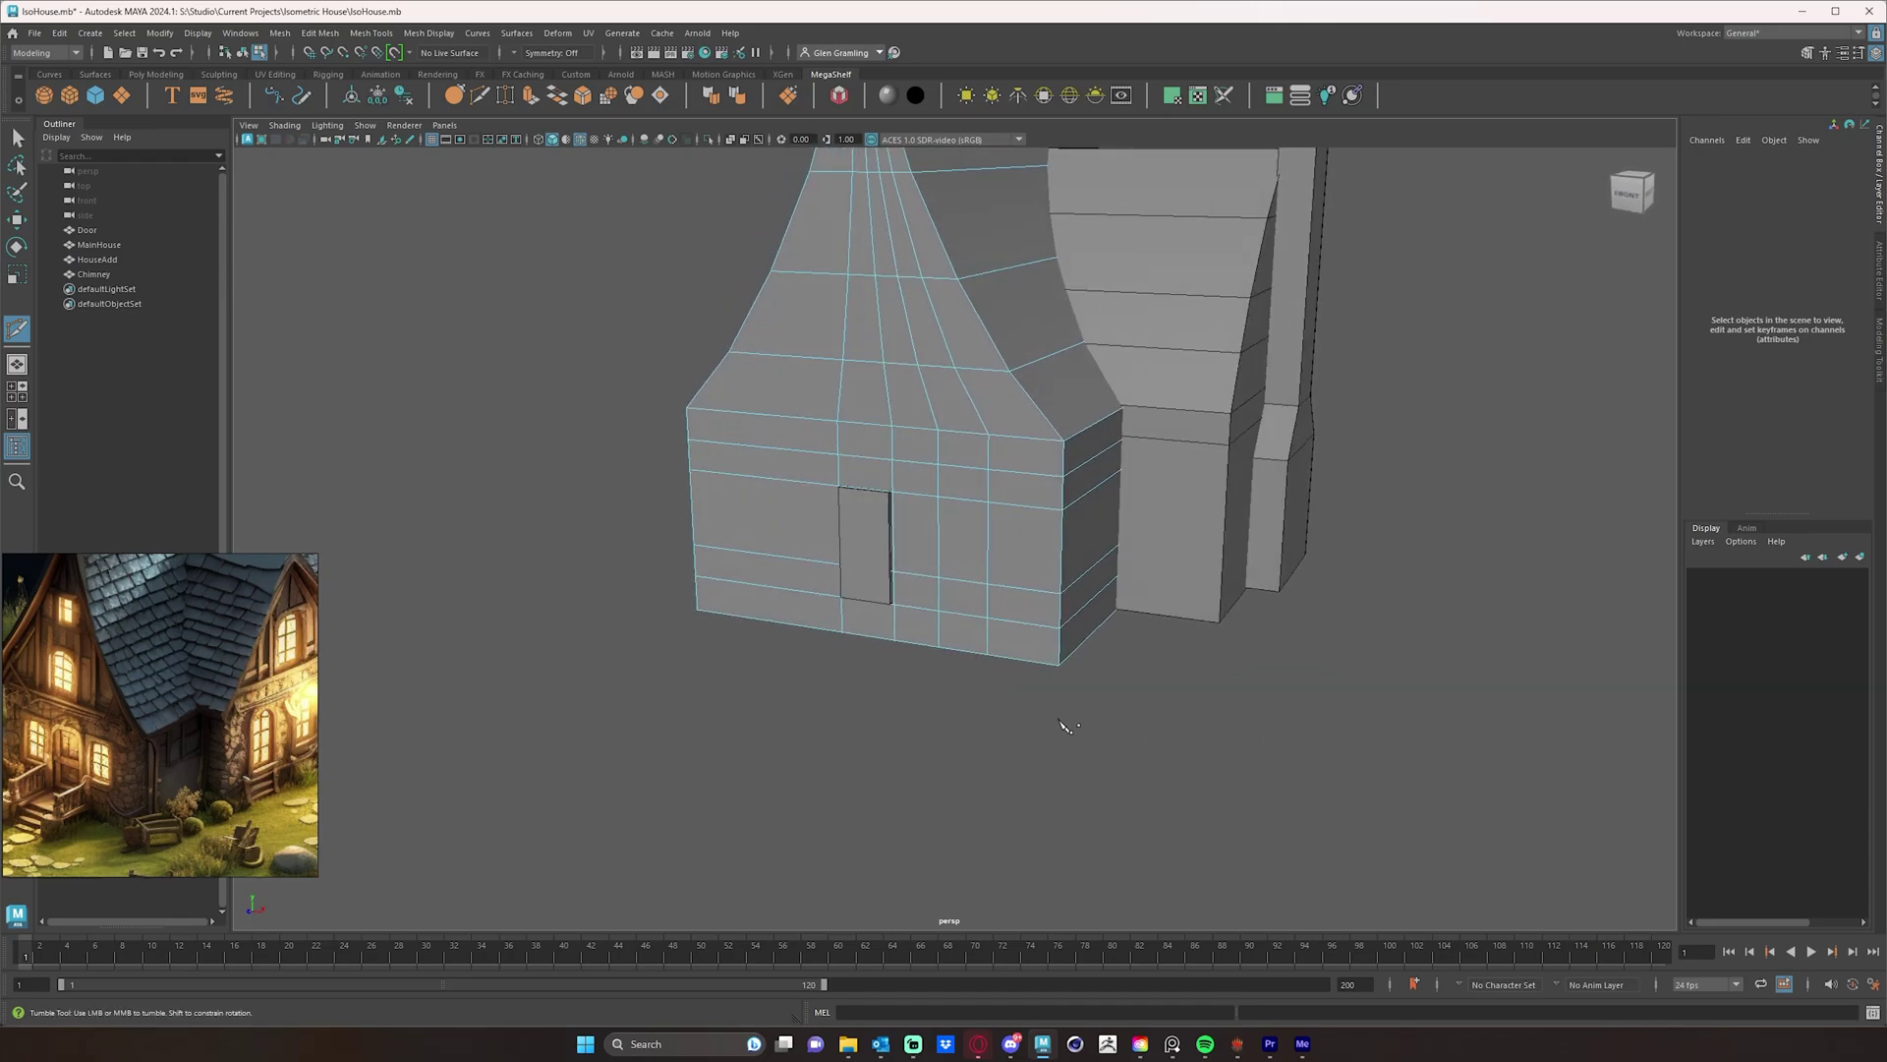
{"action": "right_click_drag", "start_coordinate": [1066, 726], "coordinate": [1222, 716], "text": "alt"}
{"action": "middle_click_drag", "start_coordinate": [1159, 658], "coordinate": [1192, 721], "text": "alt"}
{"action": "right_click_drag", "start_coordinate": [1192, 720], "coordinate": [1272, 698], "text": "alt"}
{"action": "middle_click_drag", "start_coordinate": [1254, 682], "coordinate": [1321, 542], "text": "alt"}
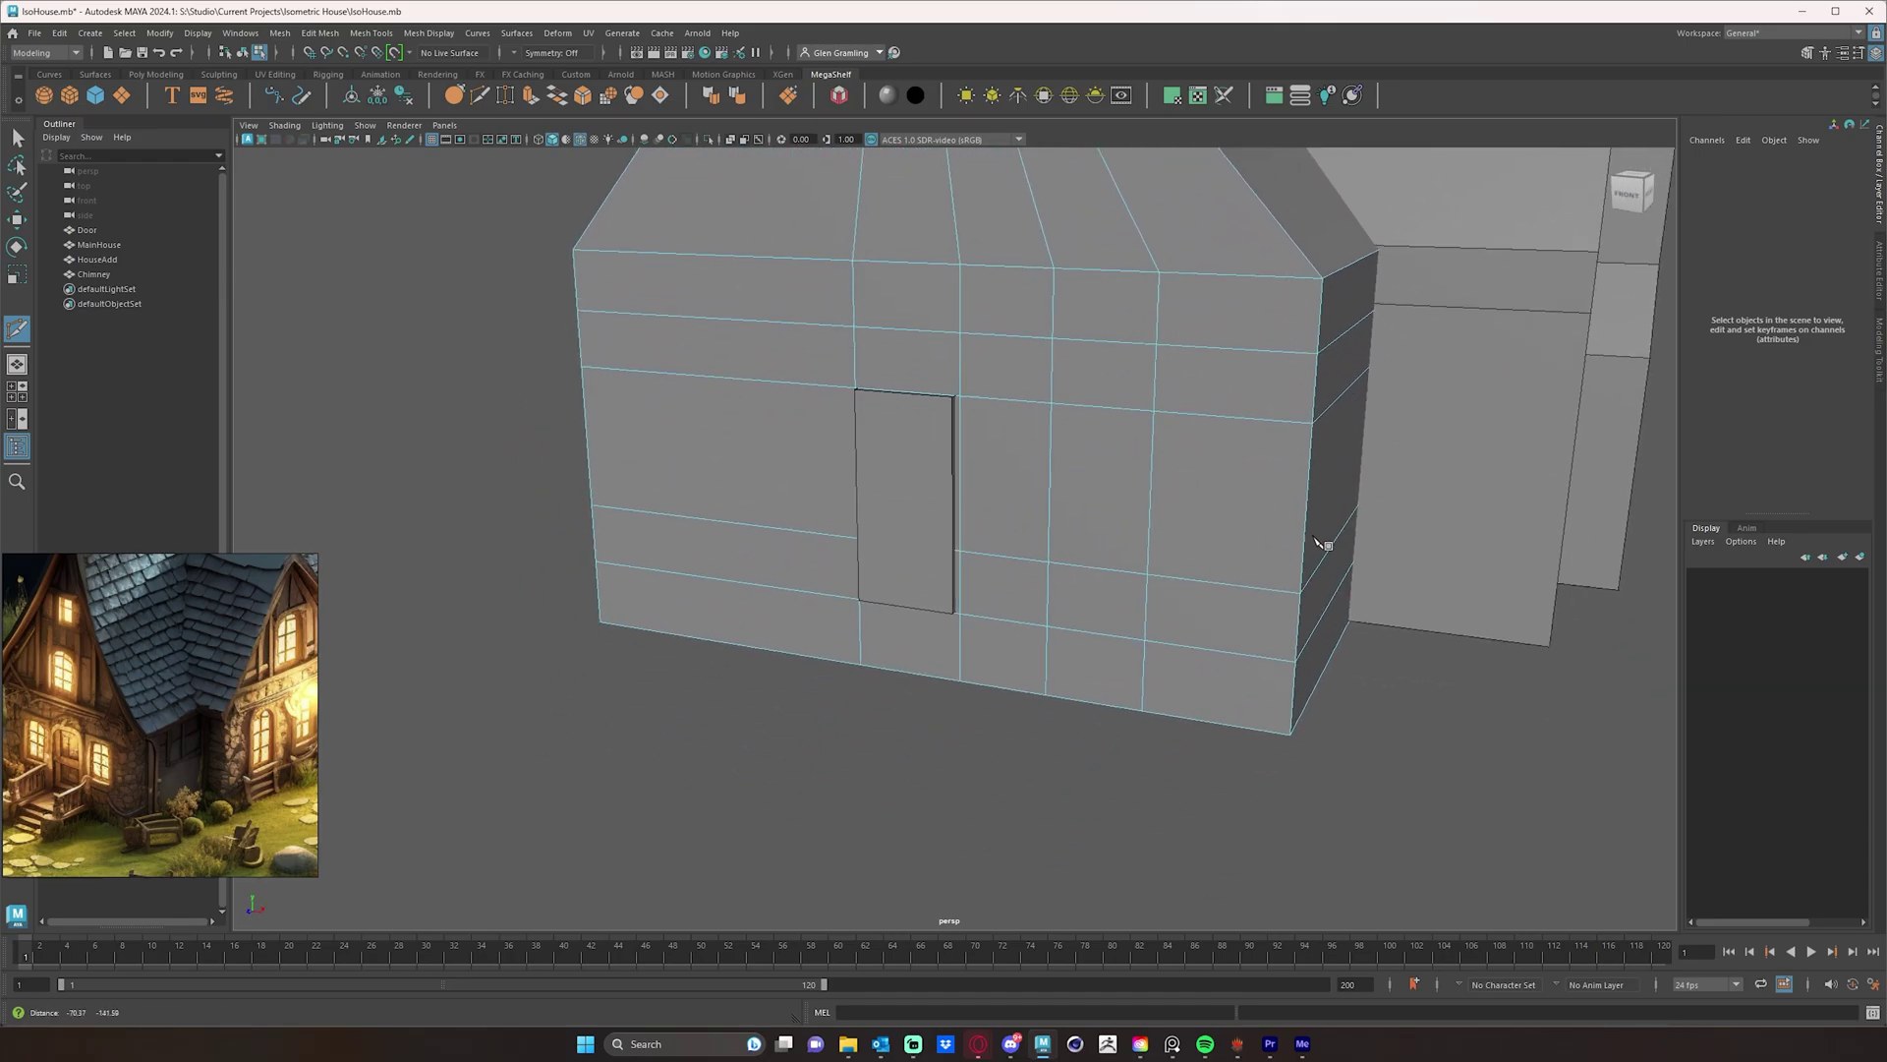
{"action": "left_click_drag", "start_coordinate": [1322, 543], "coordinate": [1116, 548], "text": "alt"}
{"action": "key", "text": "w"}
{"action": "left_click_drag", "start_coordinate": [1038, 489], "coordinate": [1035, 493], "text": "alt"}
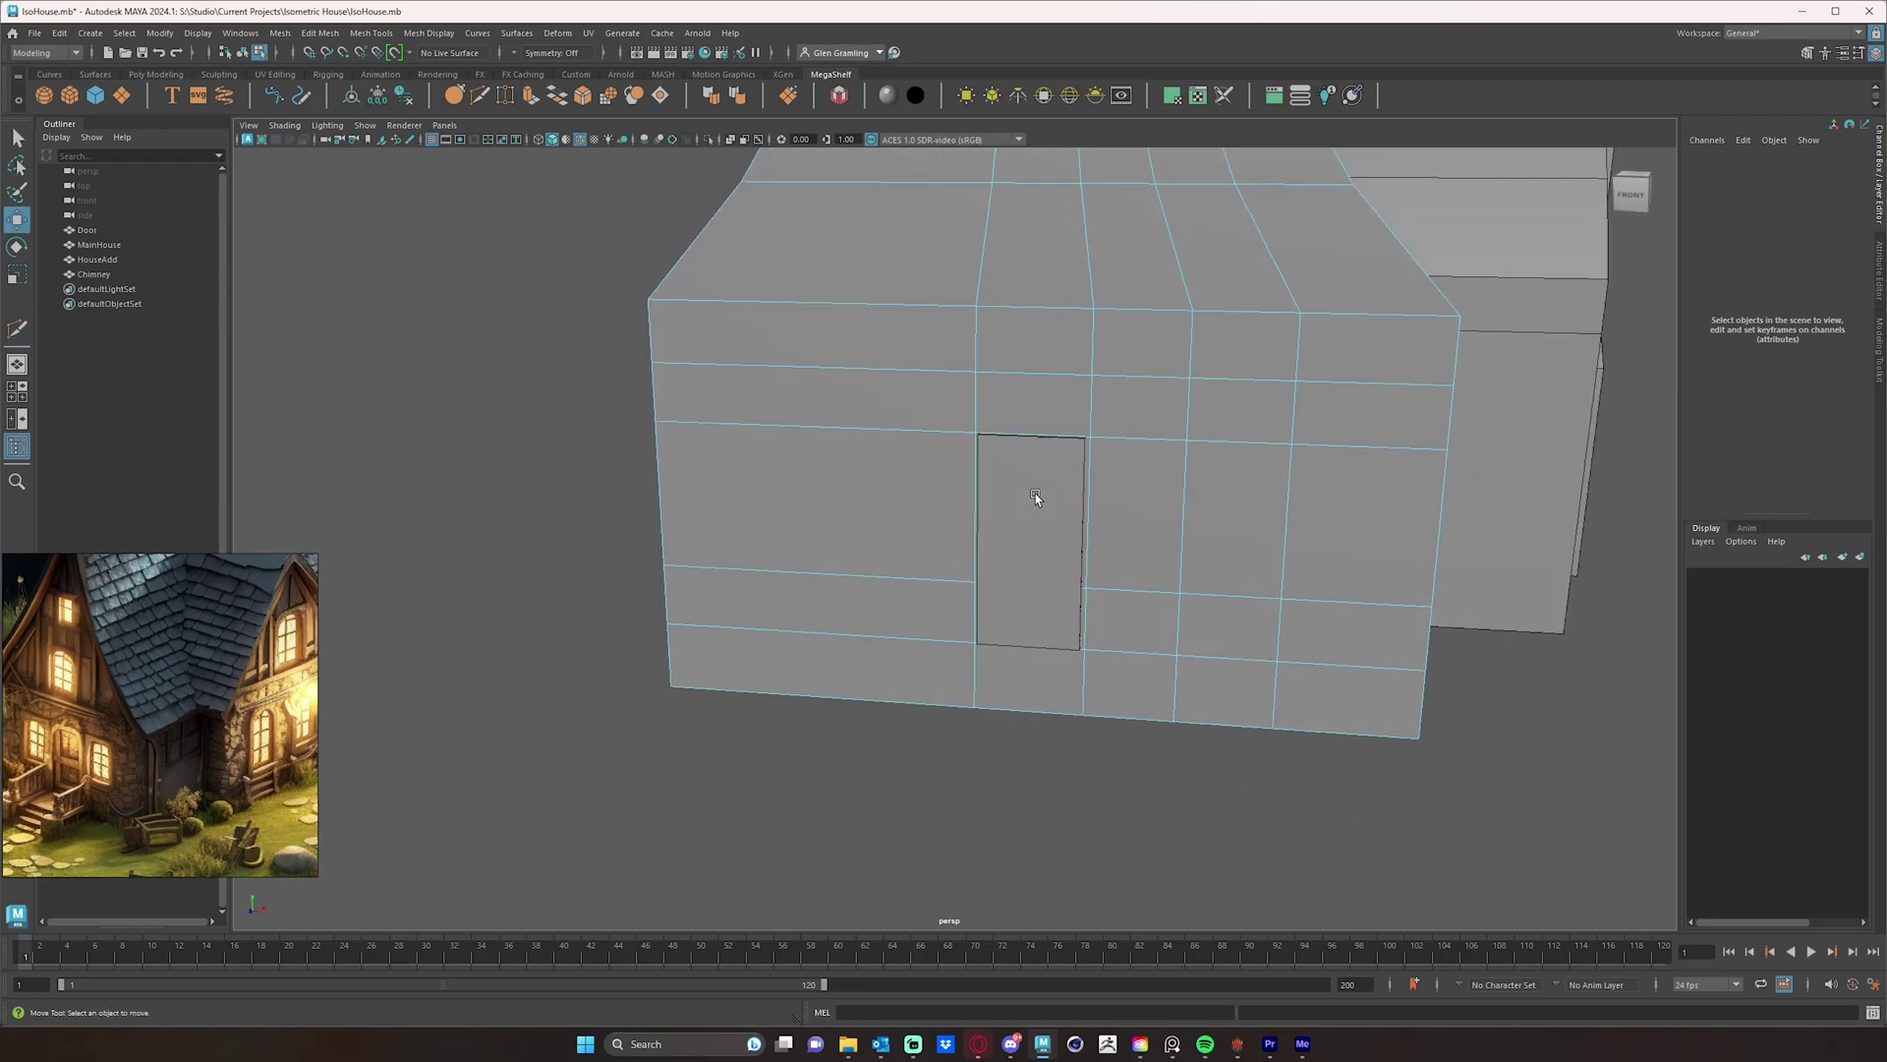
{"action": "right_click_drag", "start_coordinate": [1035, 494], "coordinate": [1091, 477]}
{"action": "left_click", "coordinate": [1034, 498]}
{"action": "left_click_drag", "start_coordinate": [1034, 497], "coordinate": [1251, 580], "text": "alt"}
{"action": "key", "text": "r"}
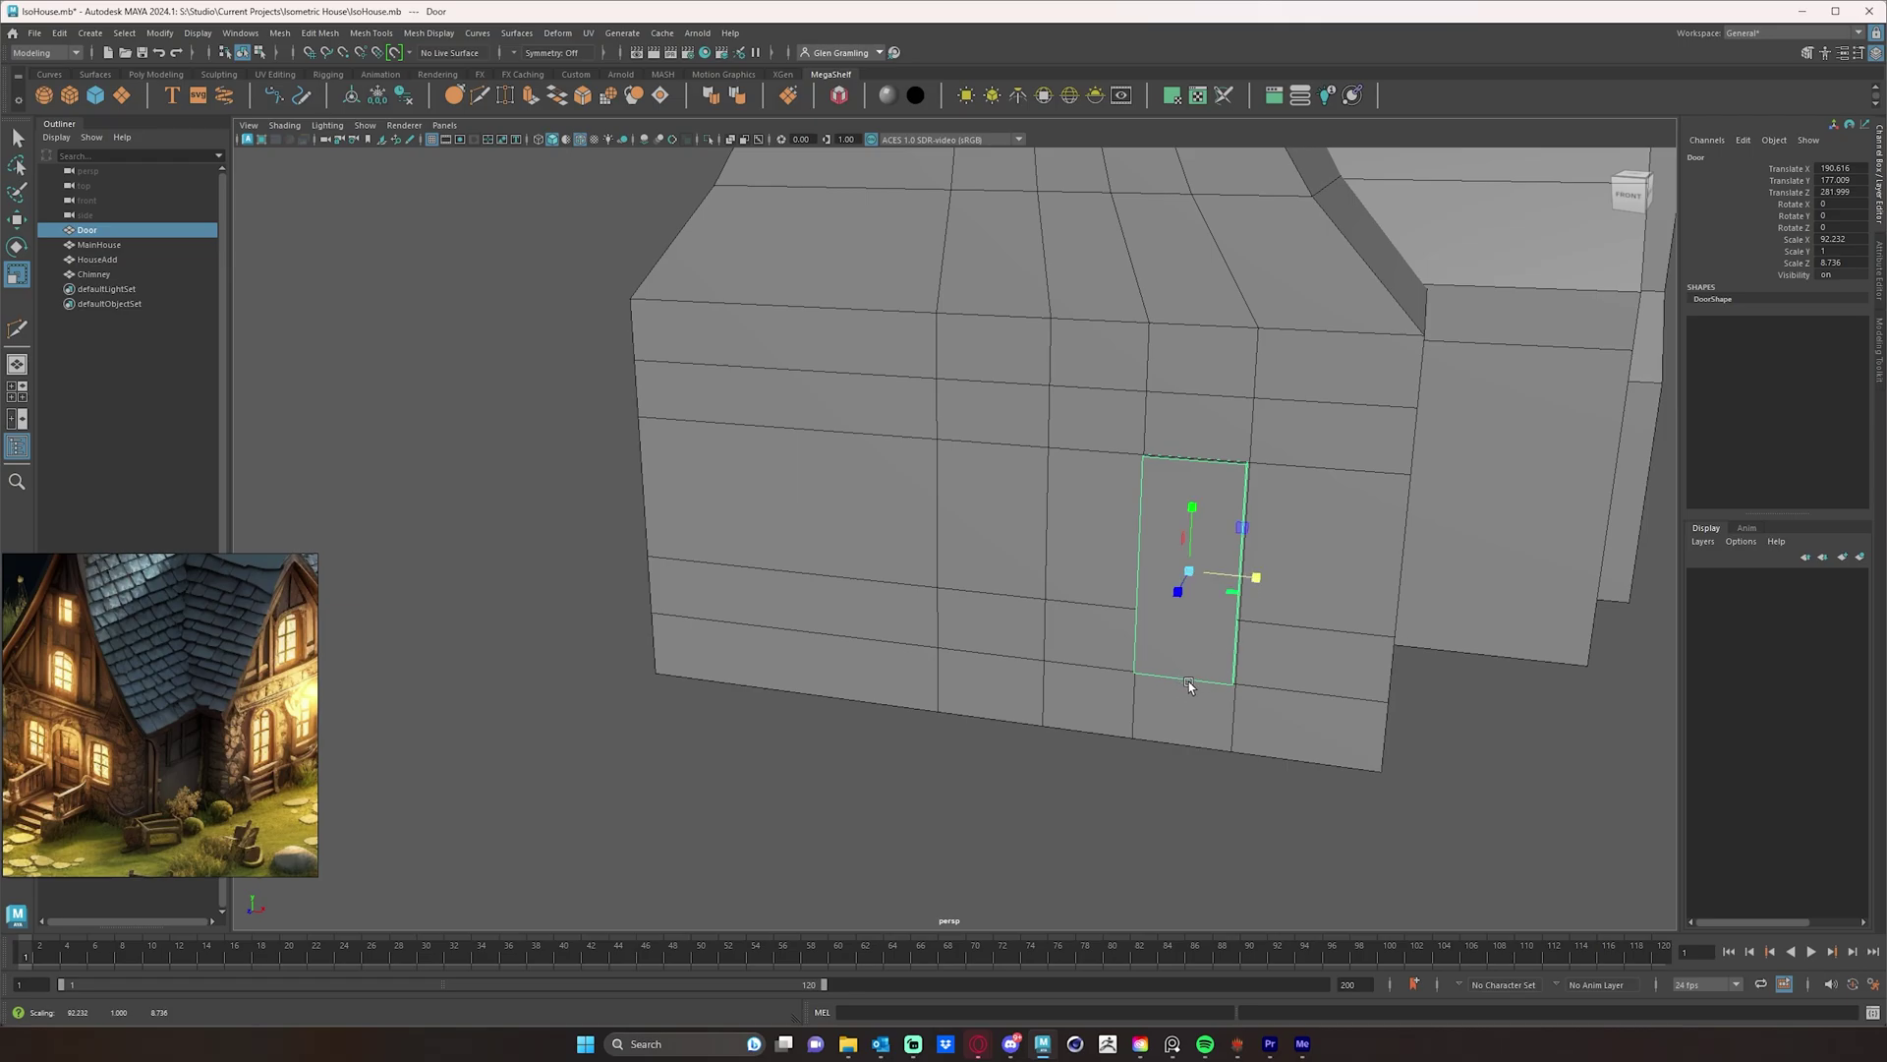
- Raise the Door's bottom vertices to the middle horizontal edge loop and move the object across the wall to Translate X -196.772
{"action": "left_click_drag", "start_coordinate": [1188, 681], "coordinate": [1206, 670], "text": "alt"}
{"action": "right_click_drag", "start_coordinate": [1246, 597], "coordinate": [1185, 603]}
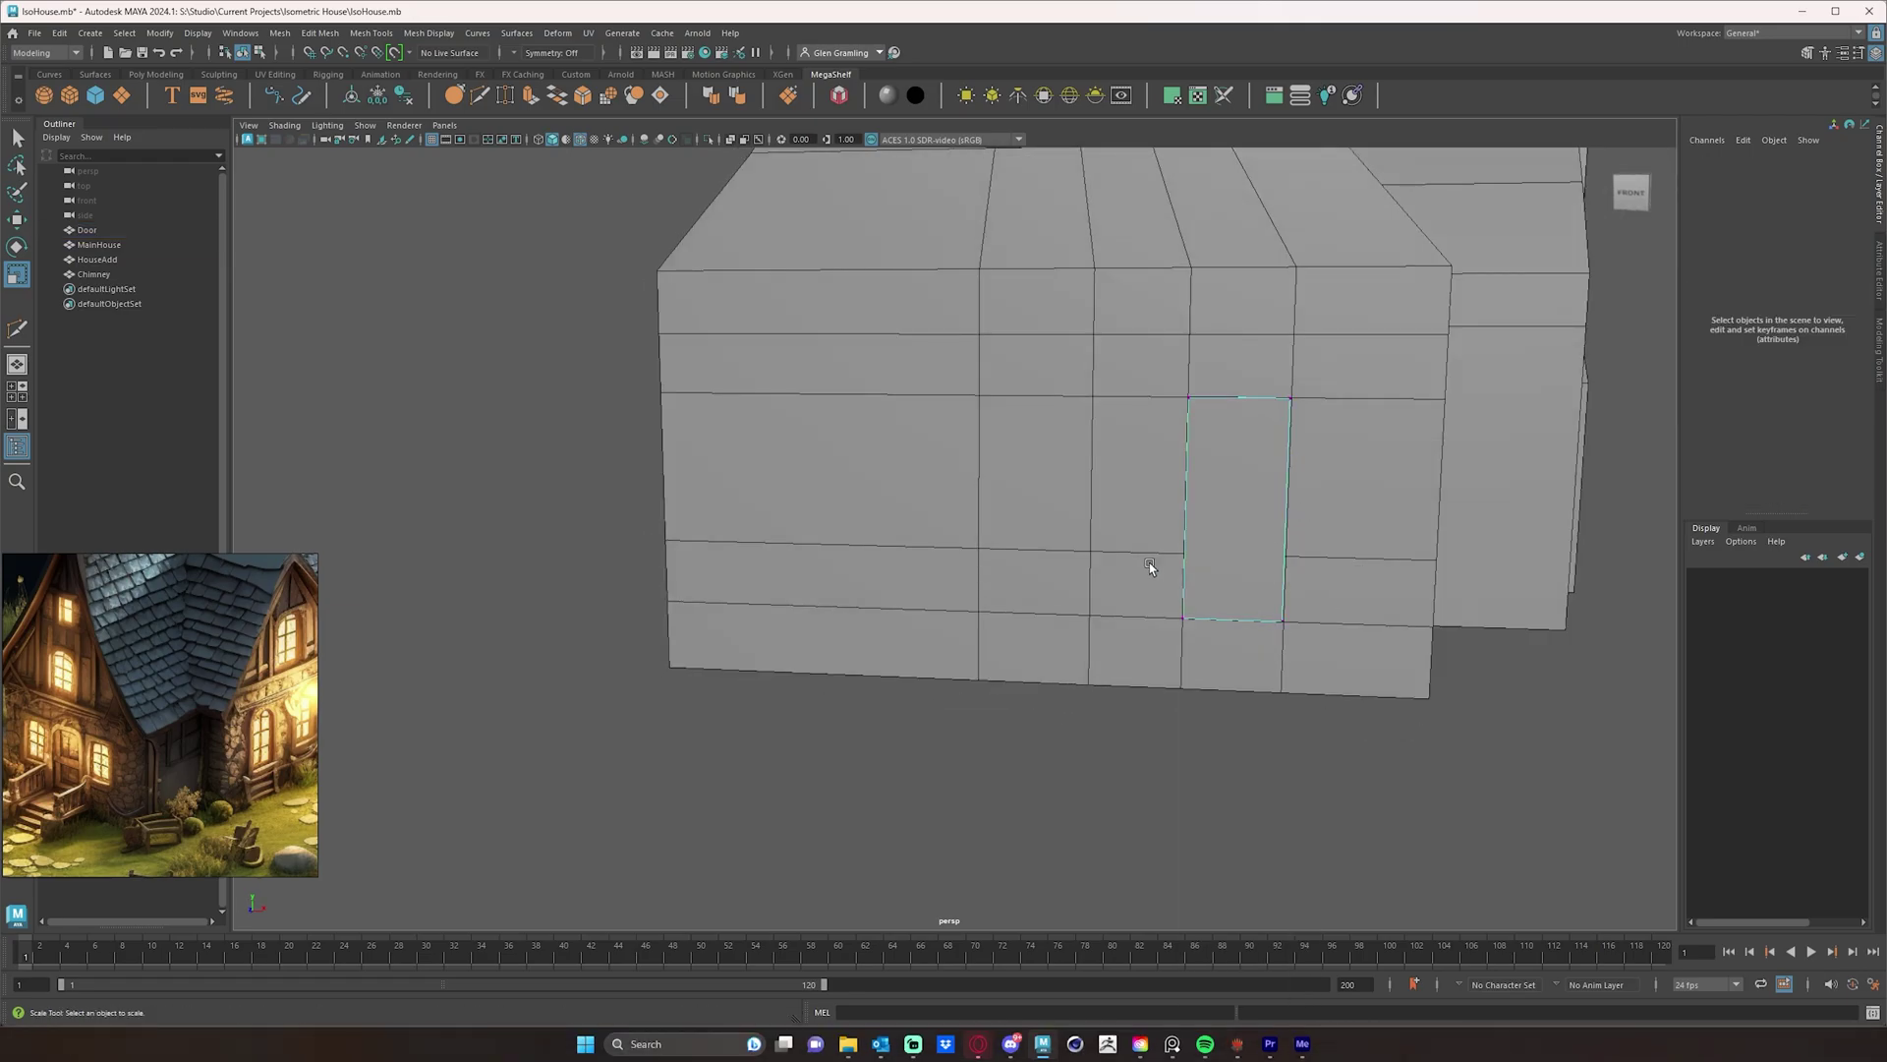
{"action": "left_click_drag", "start_coordinate": [1150, 560], "coordinate": [1324, 690]}
{"action": "left_click_drag", "start_coordinate": [1246, 547], "coordinate": [1223, 589]}
{"action": "key", "text": "w"}
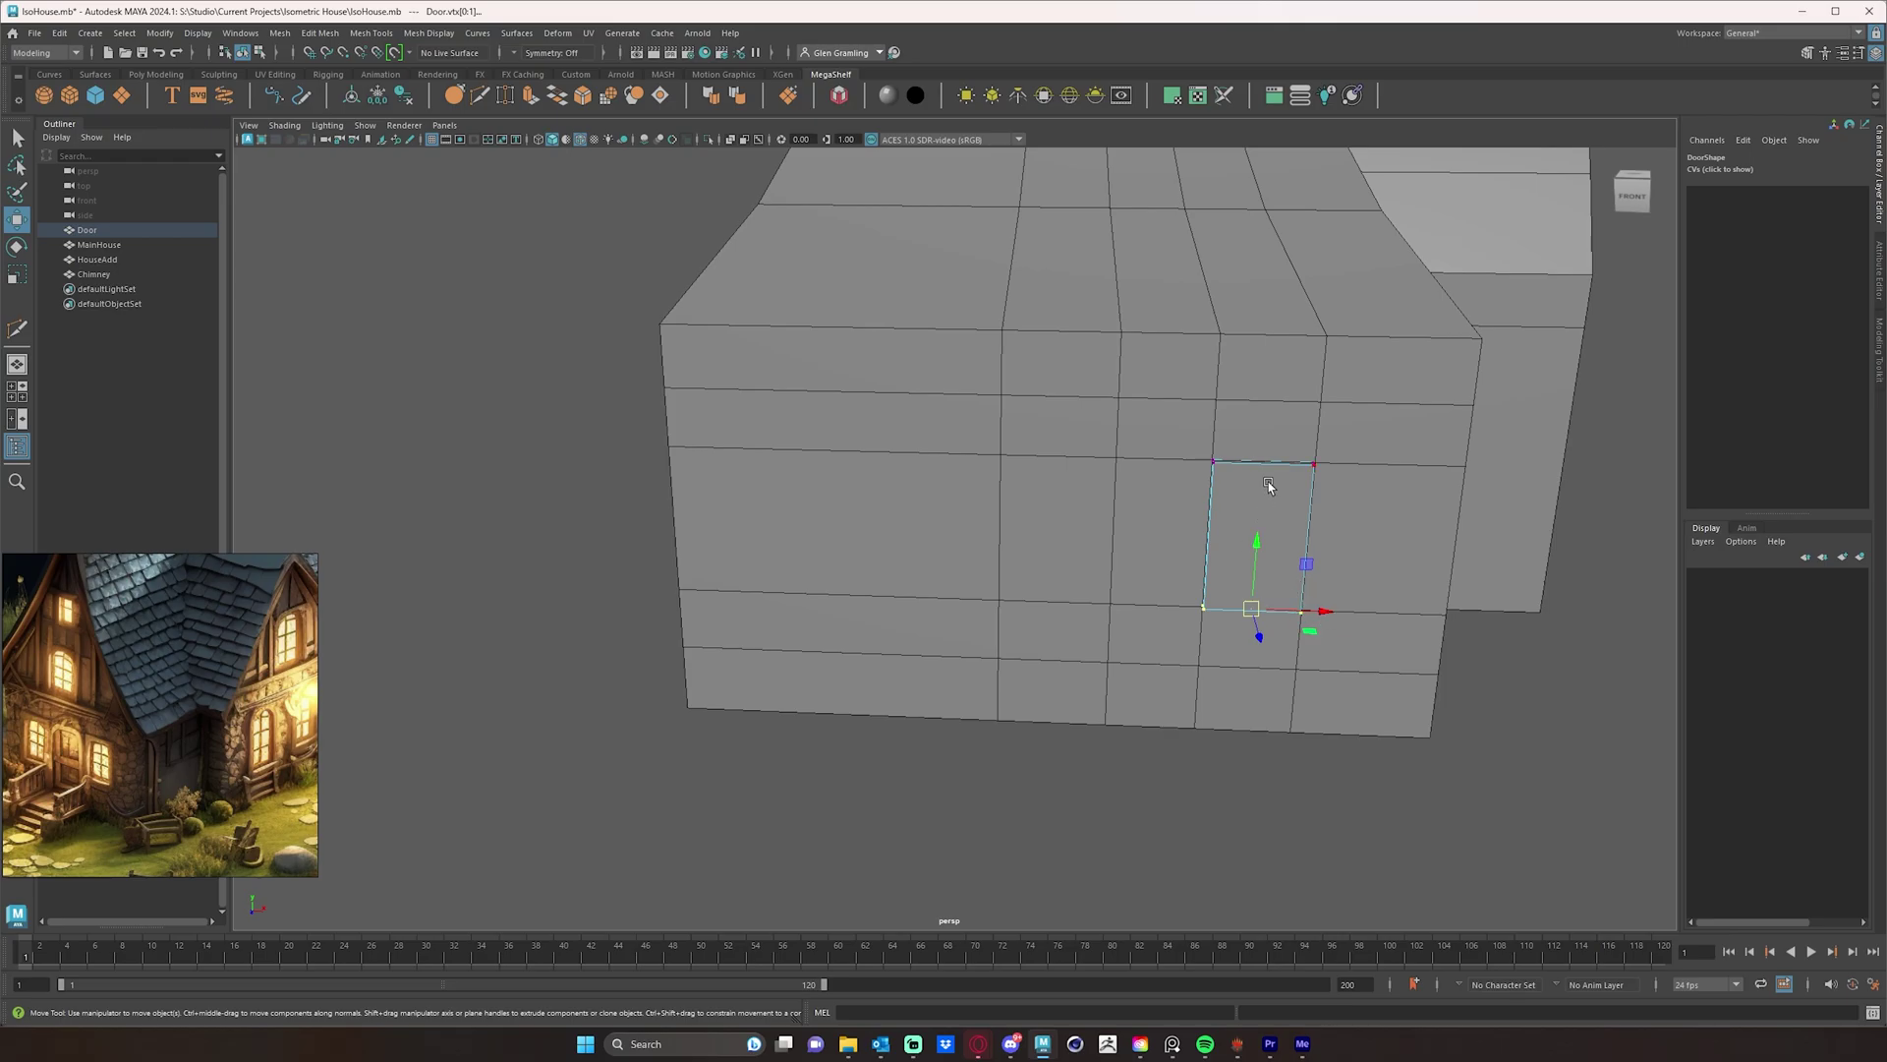
{"action": "right_click_drag", "start_coordinate": [1269, 484], "coordinate": [1337, 466]}
{"action": "left_click_drag", "start_coordinate": [1329, 569], "coordinate": [1108, 595]}
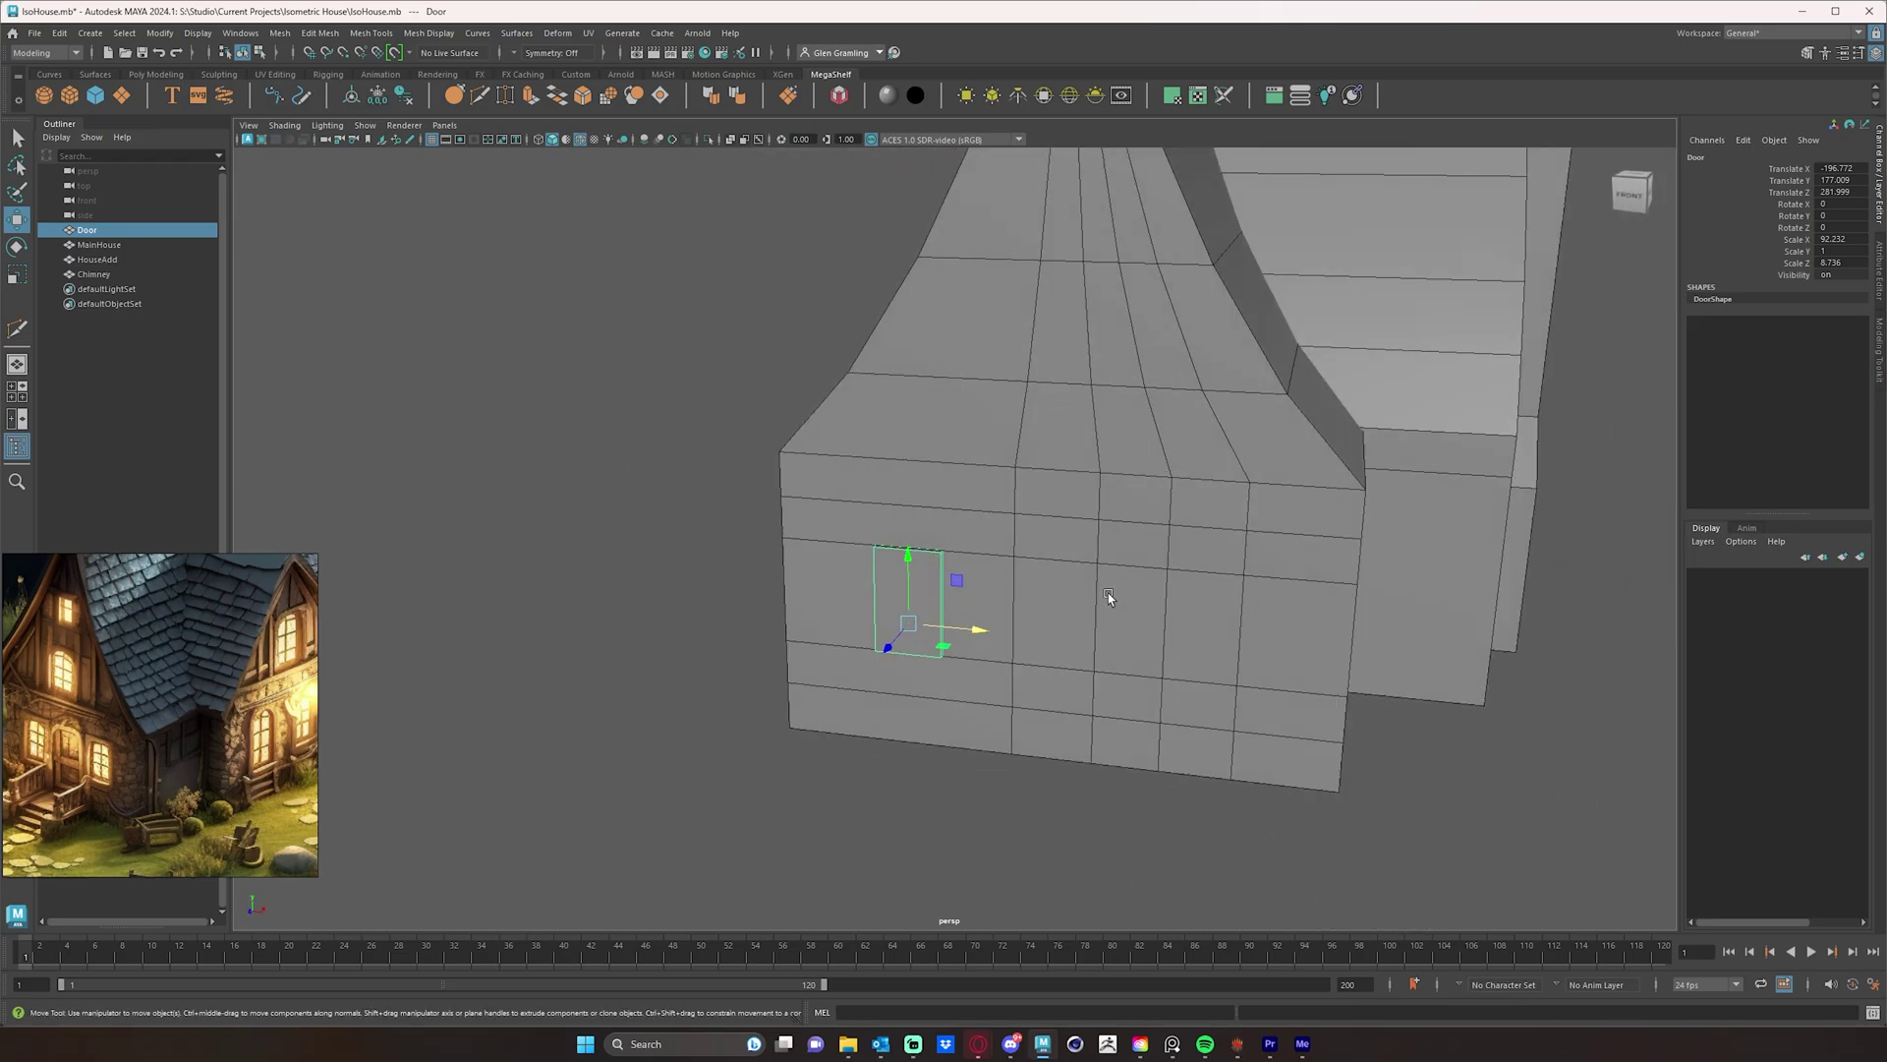
- Insert two vertical edge loops through MainHouse along both sides of the Door object, marking a window strip left of the doorway
{"action": "left_click", "coordinate": [481, 102]}
{"action": "mouse_move", "coordinate": [985, 611]}
{"action": "left_mouse_down", "text": "alt"}
{"action": "mouse_move", "coordinate": [1032, 607]}
{"action": "mouse_move", "coordinate": [1012, 587]}
{"action": "left_mouse_up", "text": "alt"}
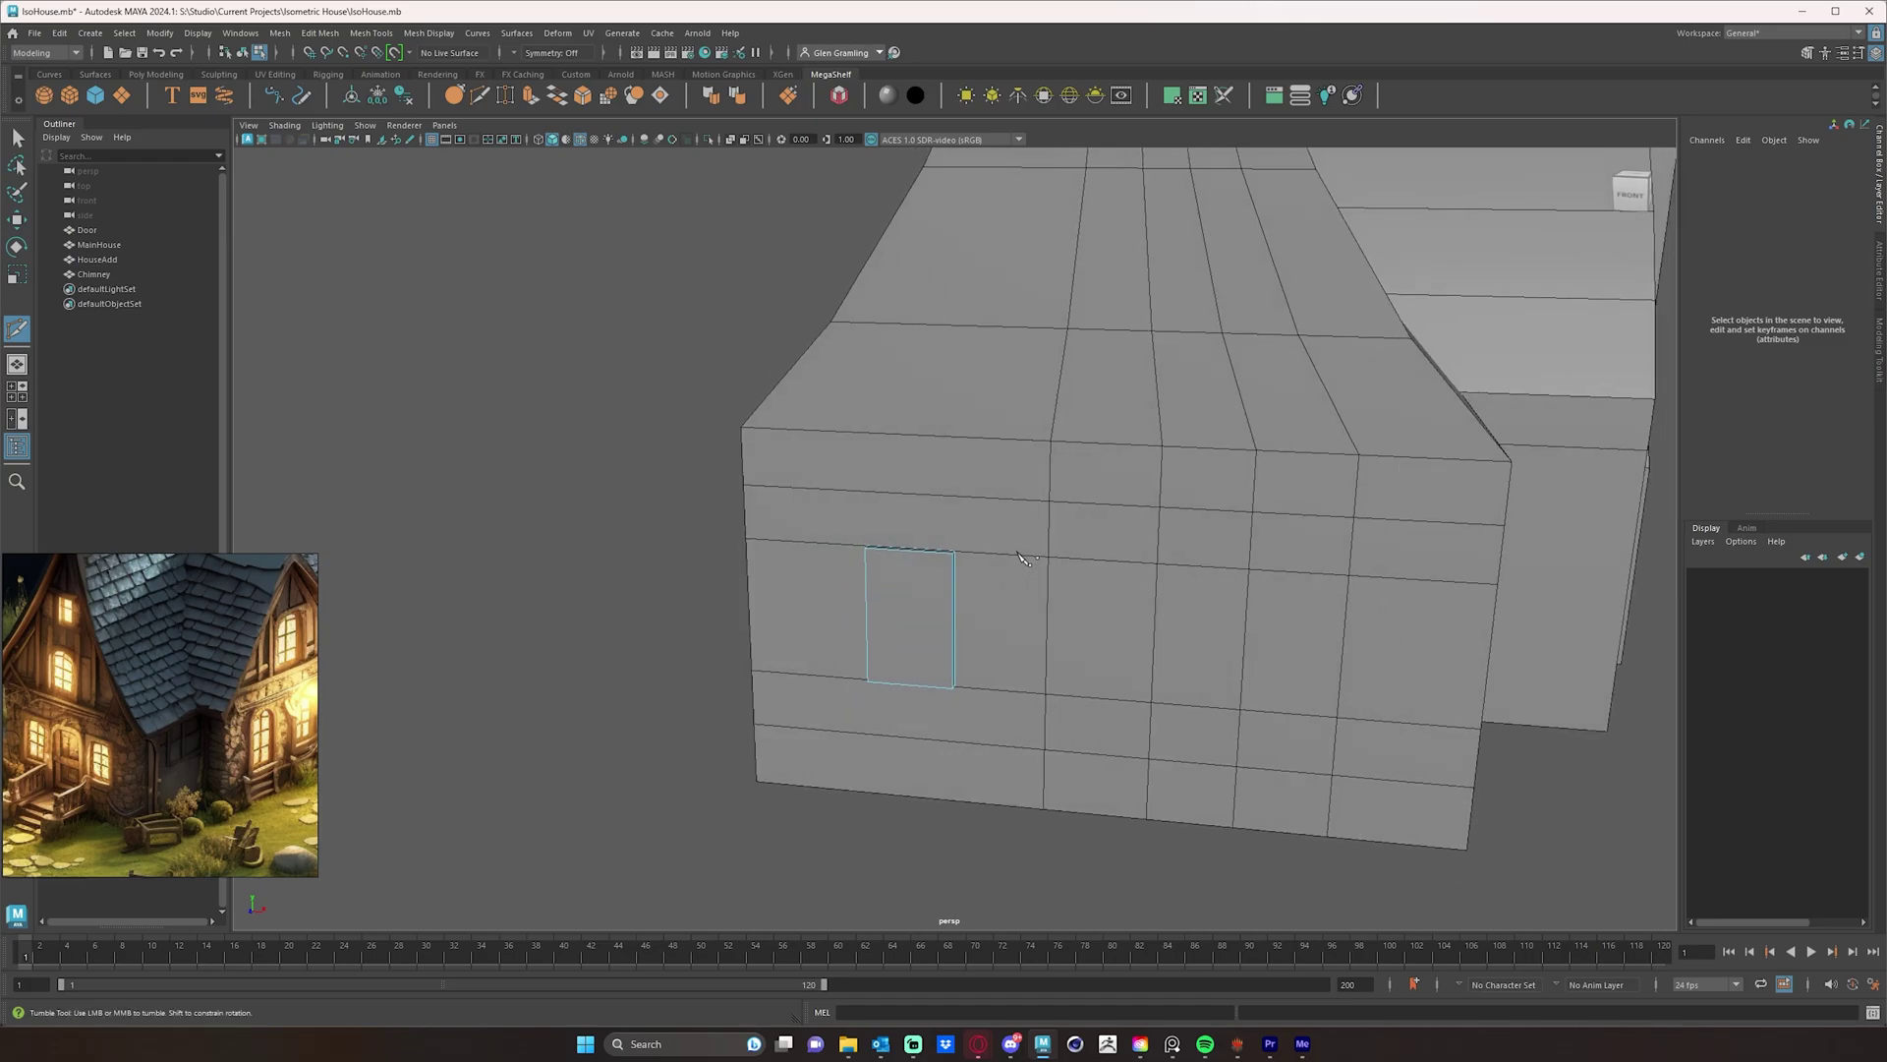
{"action": "key", "text": "w"}
{"action": "right_click_drag", "start_coordinate": [1003, 556], "coordinate": [1066, 492]}
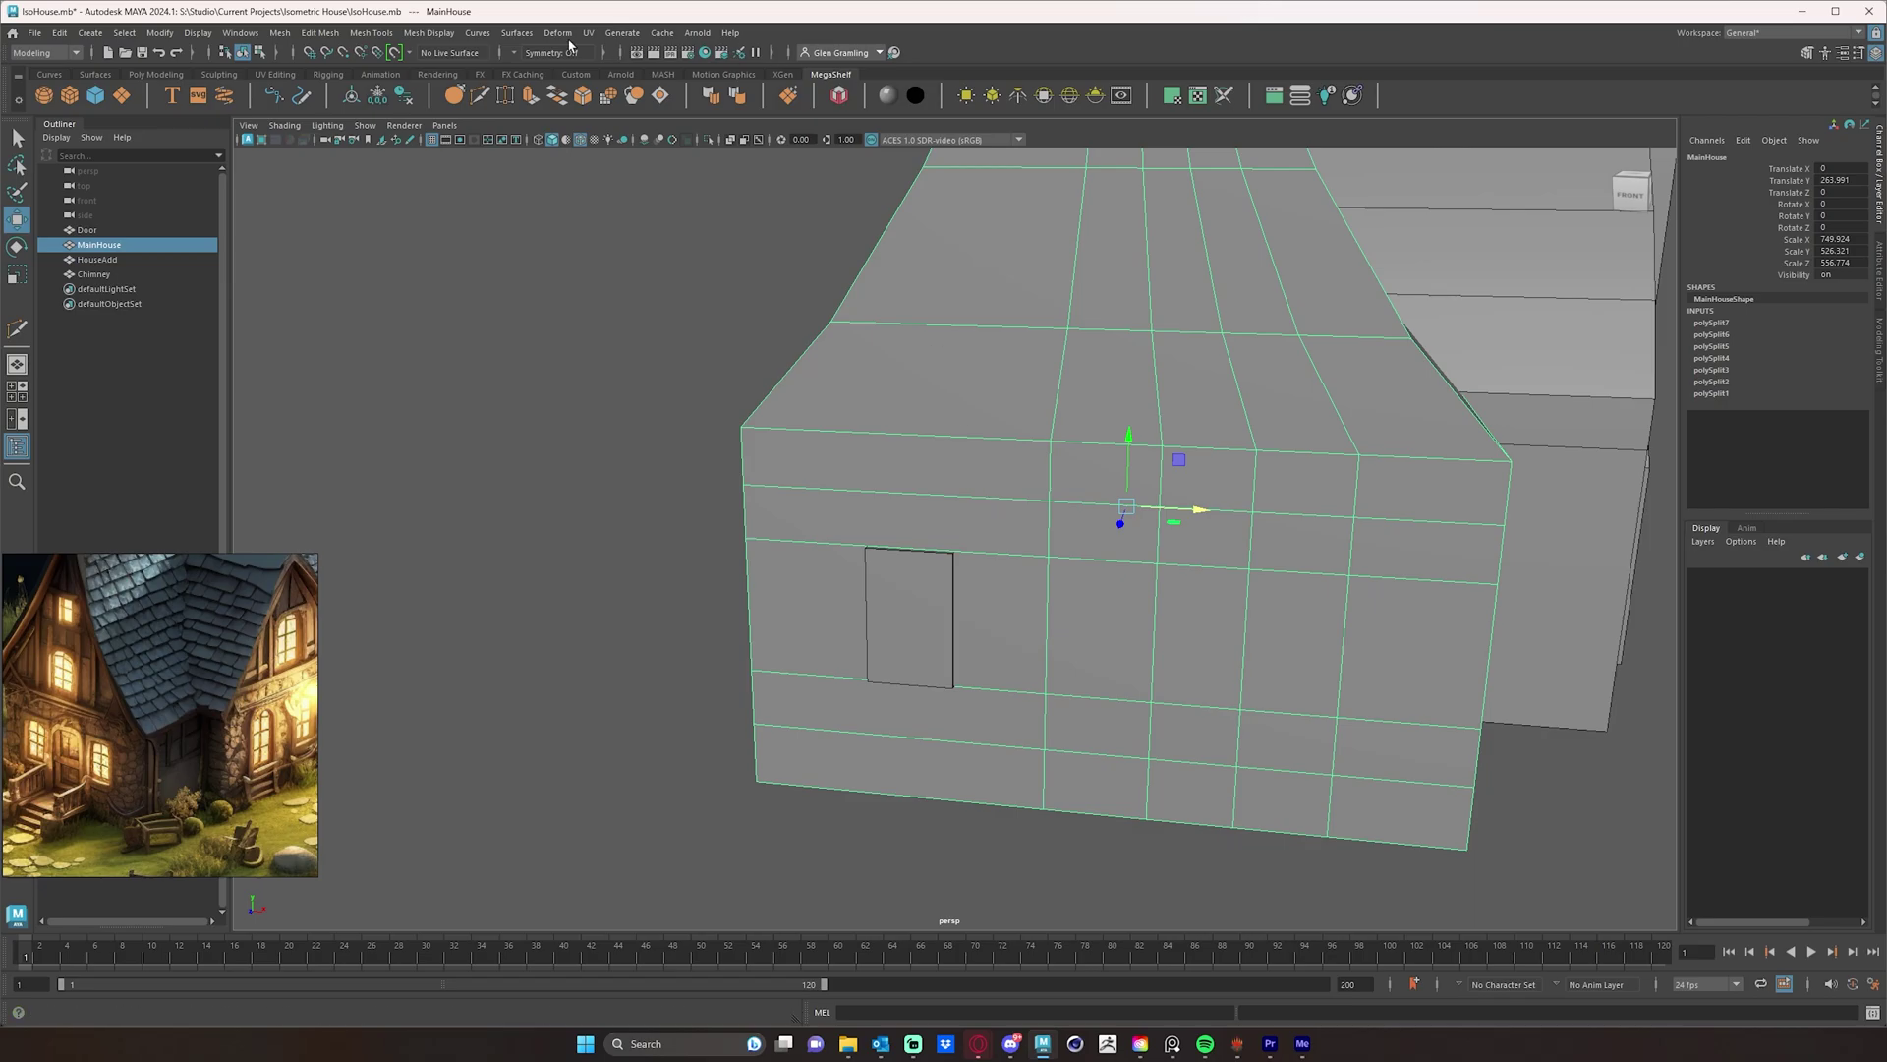
{"action": "left_click", "coordinate": [481, 94]}
{"action": "left_click_drag", "start_coordinate": [983, 590], "coordinate": [999, 586], "text": "alt"}
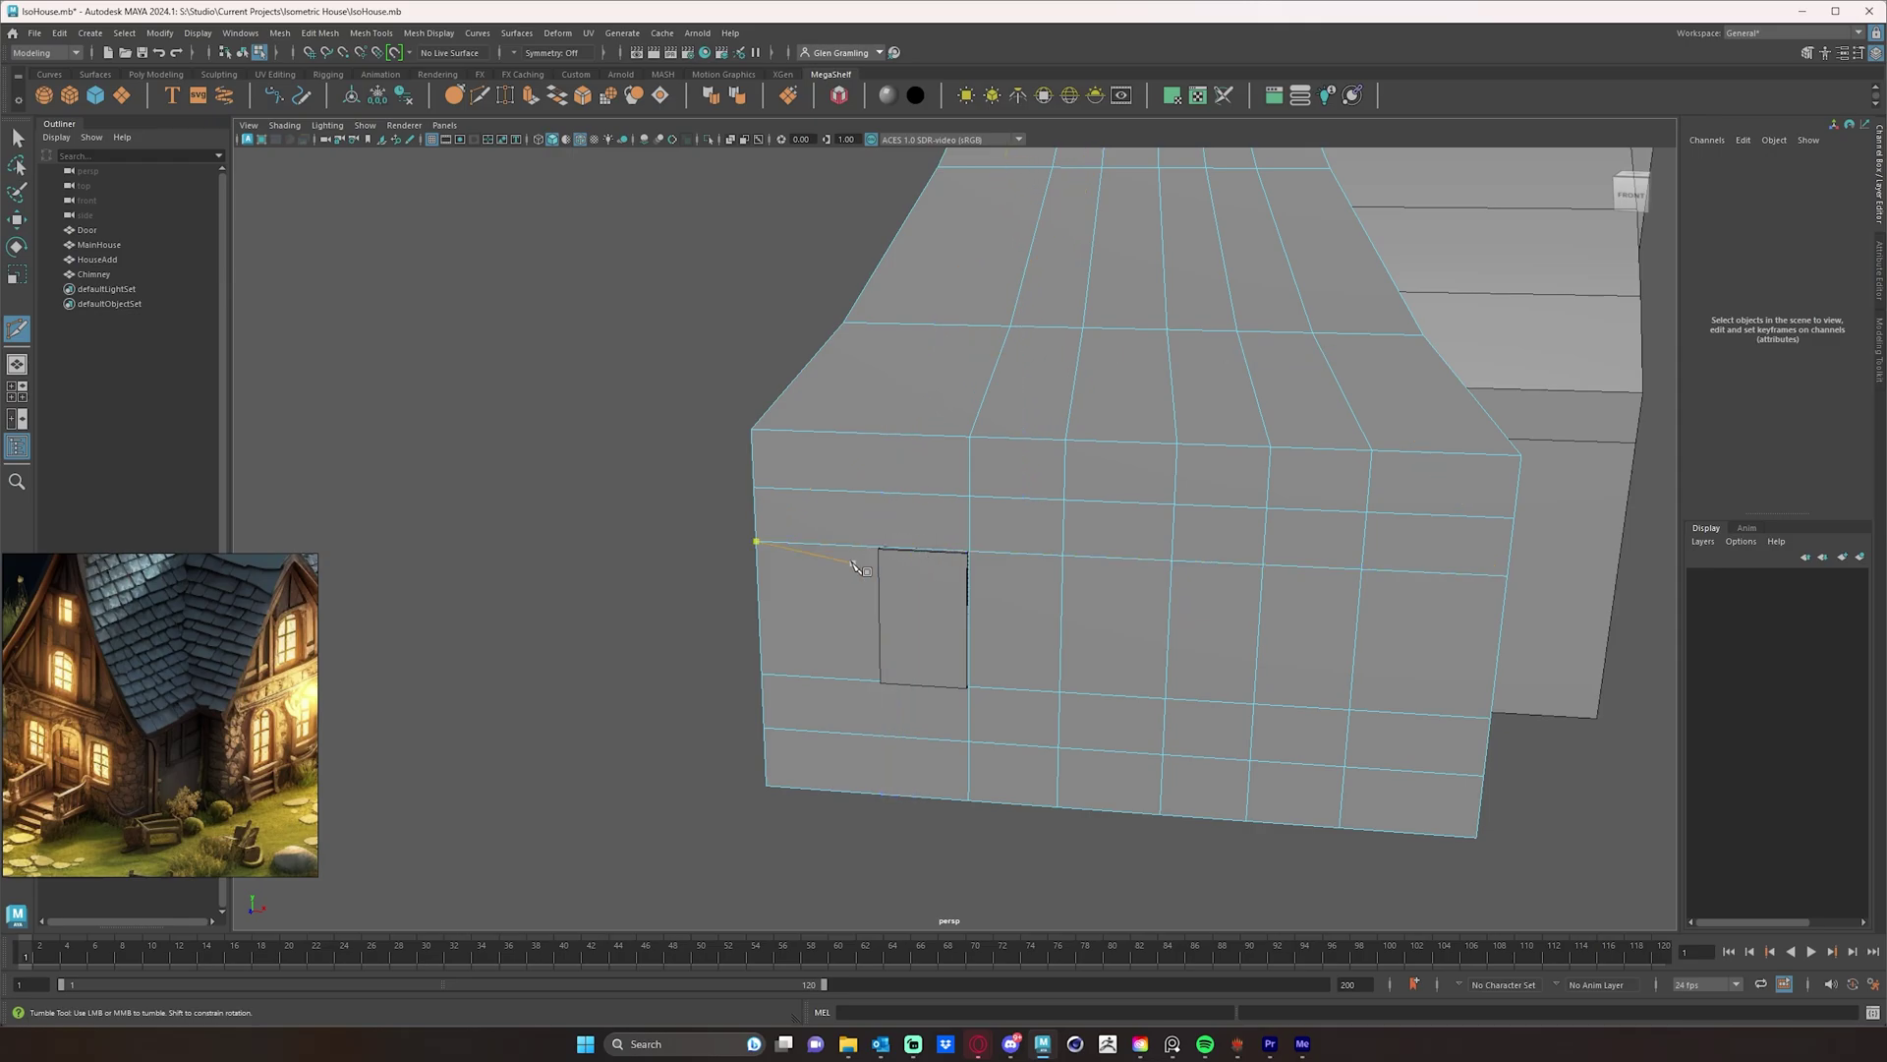
{"action": "left_click_drag", "start_coordinate": [861, 568], "coordinate": [909, 582], "text": "alt"}
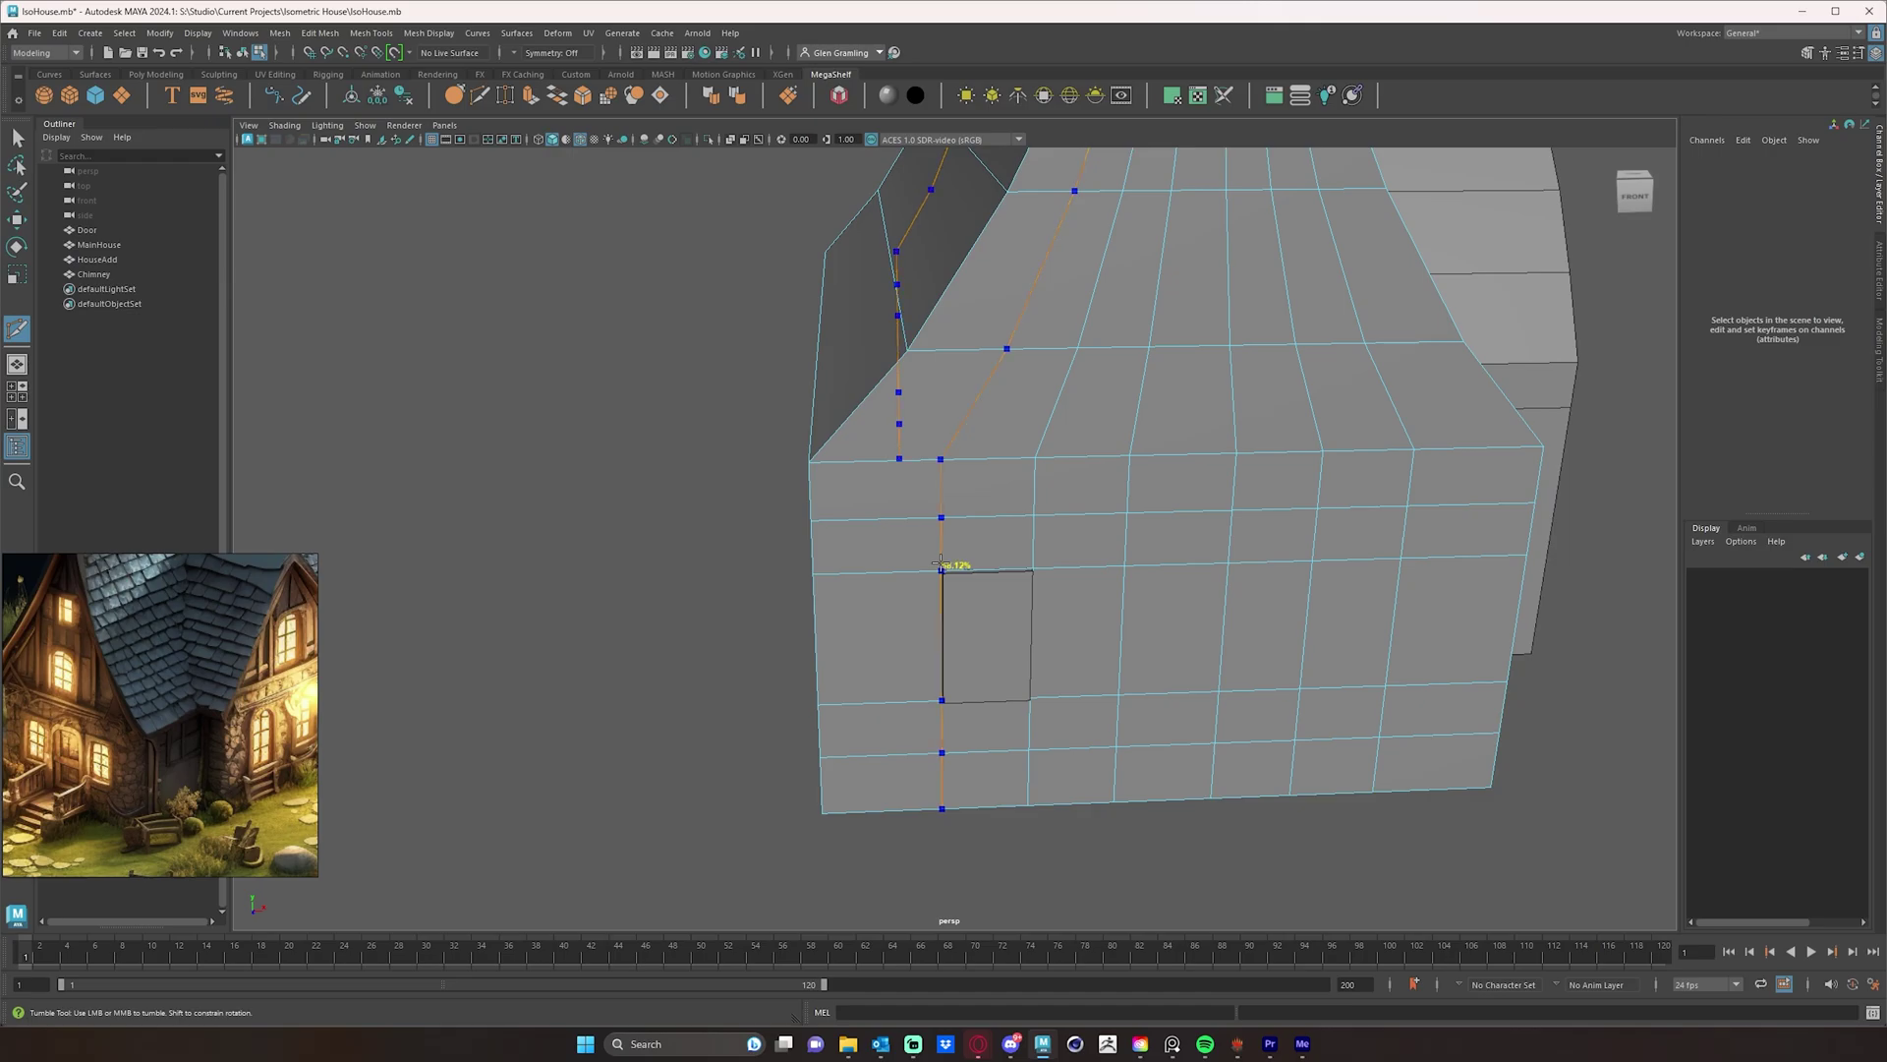
{"action": "left_click", "coordinate": [941, 562]}
- Move the Door object clear of MainHouse's front wall to Translate X 585.831
{"action": "left_click_drag", "start_coordinate": [1307, 674], "coordinate": [901, 641], "text": "alt"}
{"action": "key", "text": "w"}
{"action": "left_click", "coordinate": [895, 610]}
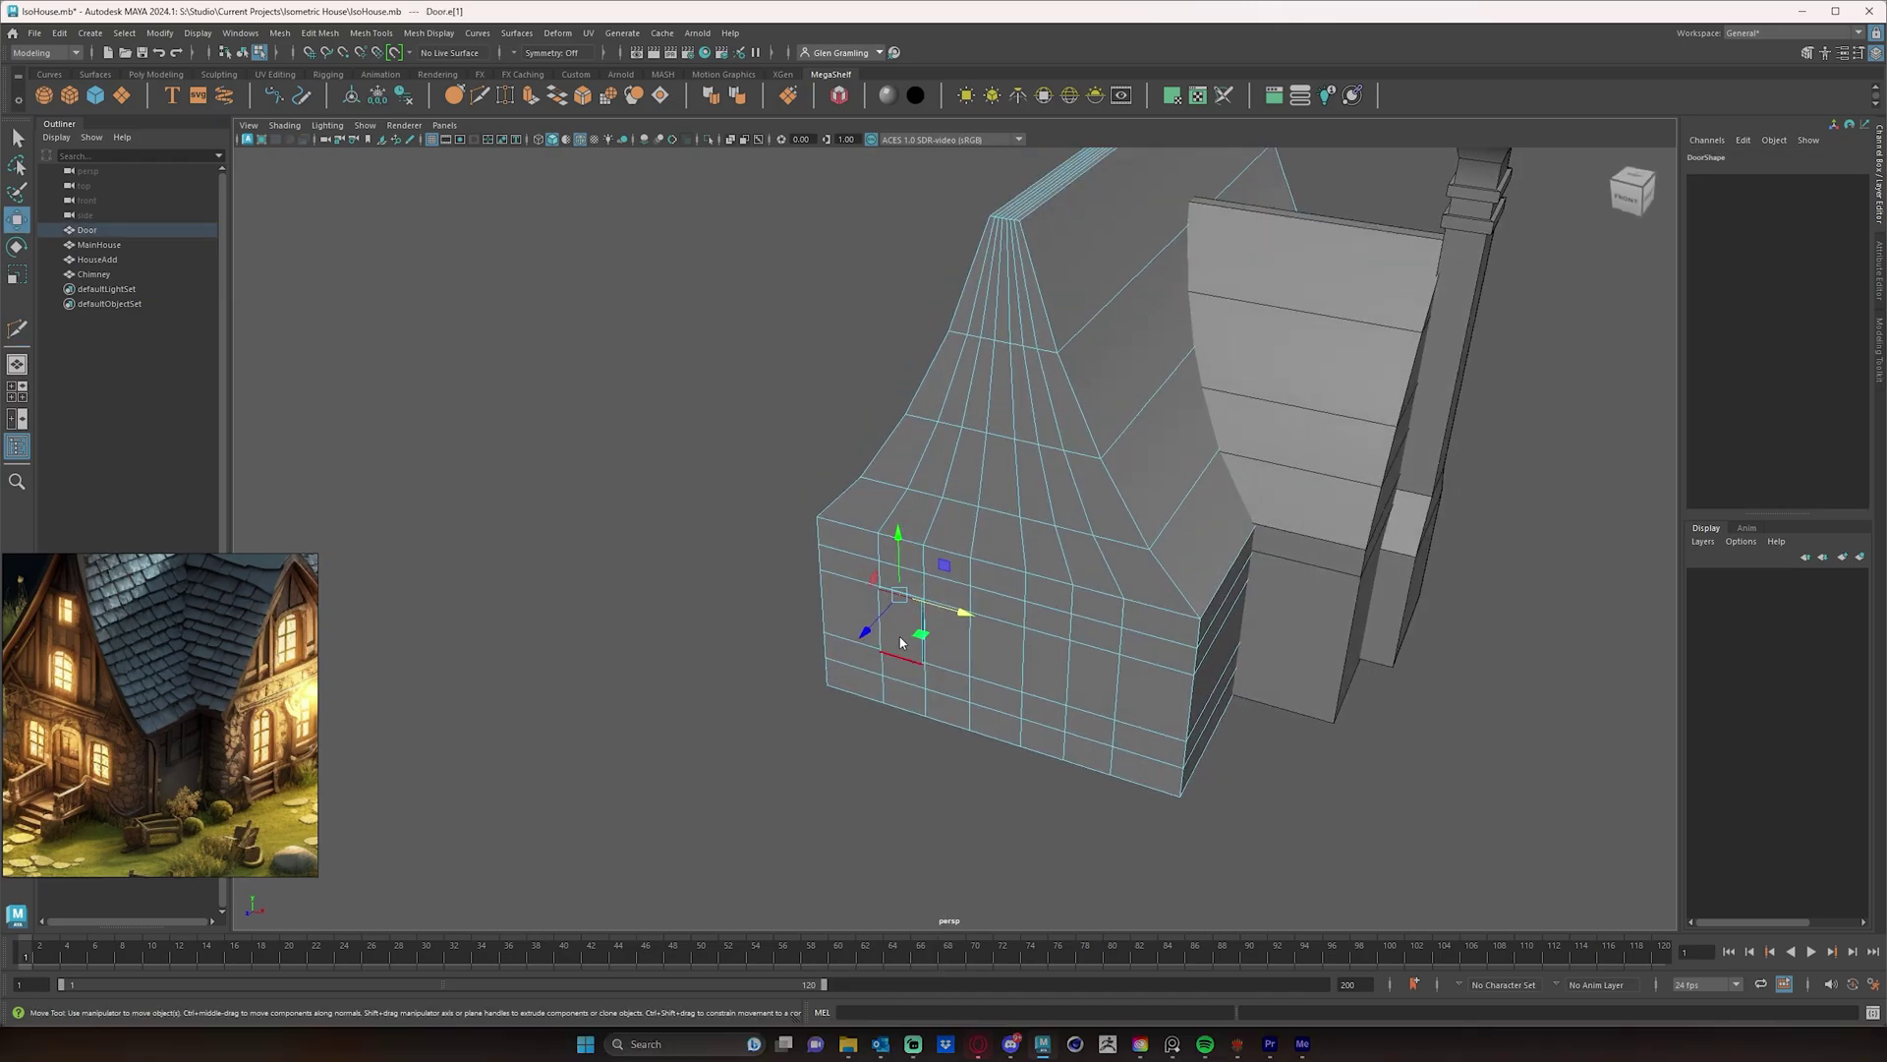
{"action": "right_click_drag", "start_coordinate": [900, 641], "coordinate": [968, 586]}
{"action": "left_click", "coordinate": [958, 756]}
{"action": "left_click", "coordinate": [897, 639]}
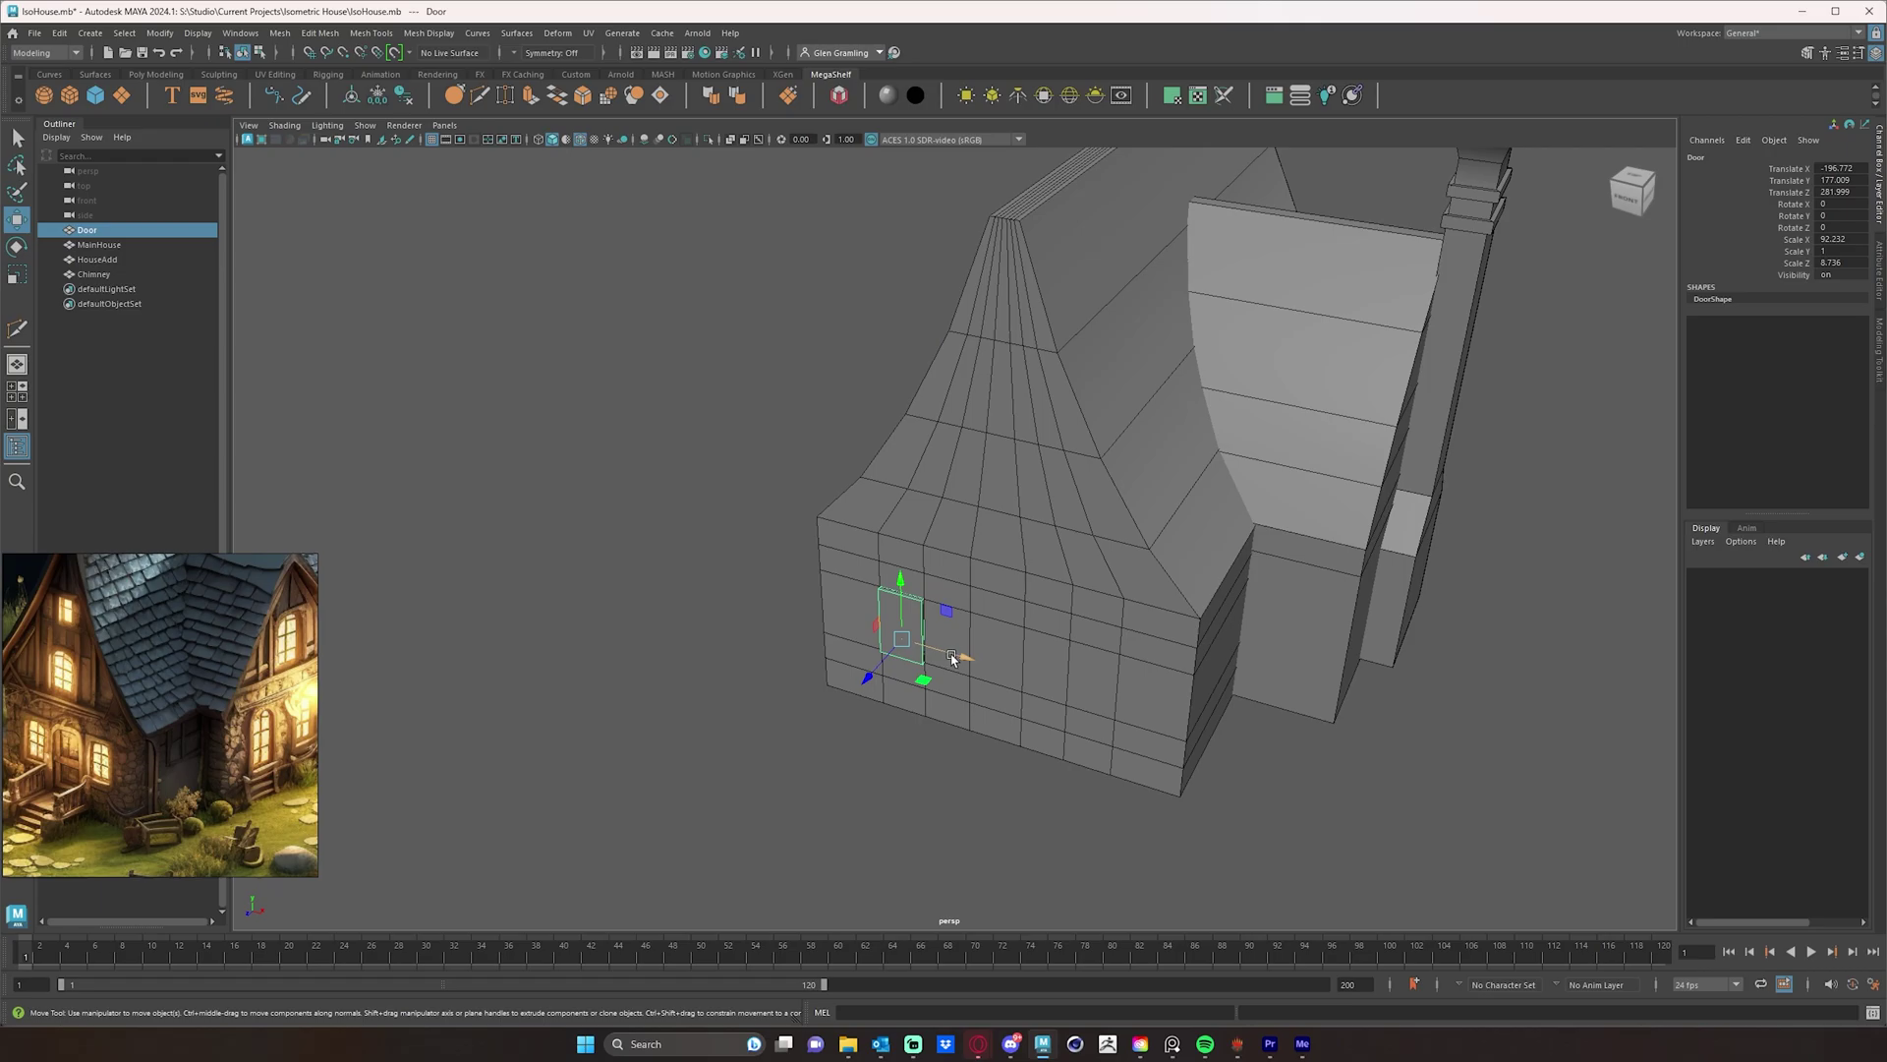
{"action": "left_click_drag", "start_coordinate": [969, 652], "coordinate": [1390, 741]}
{"action": "scroll", "coordinate": [1243, 750], "scroll_direction": "up", "scroll_amount": 5}
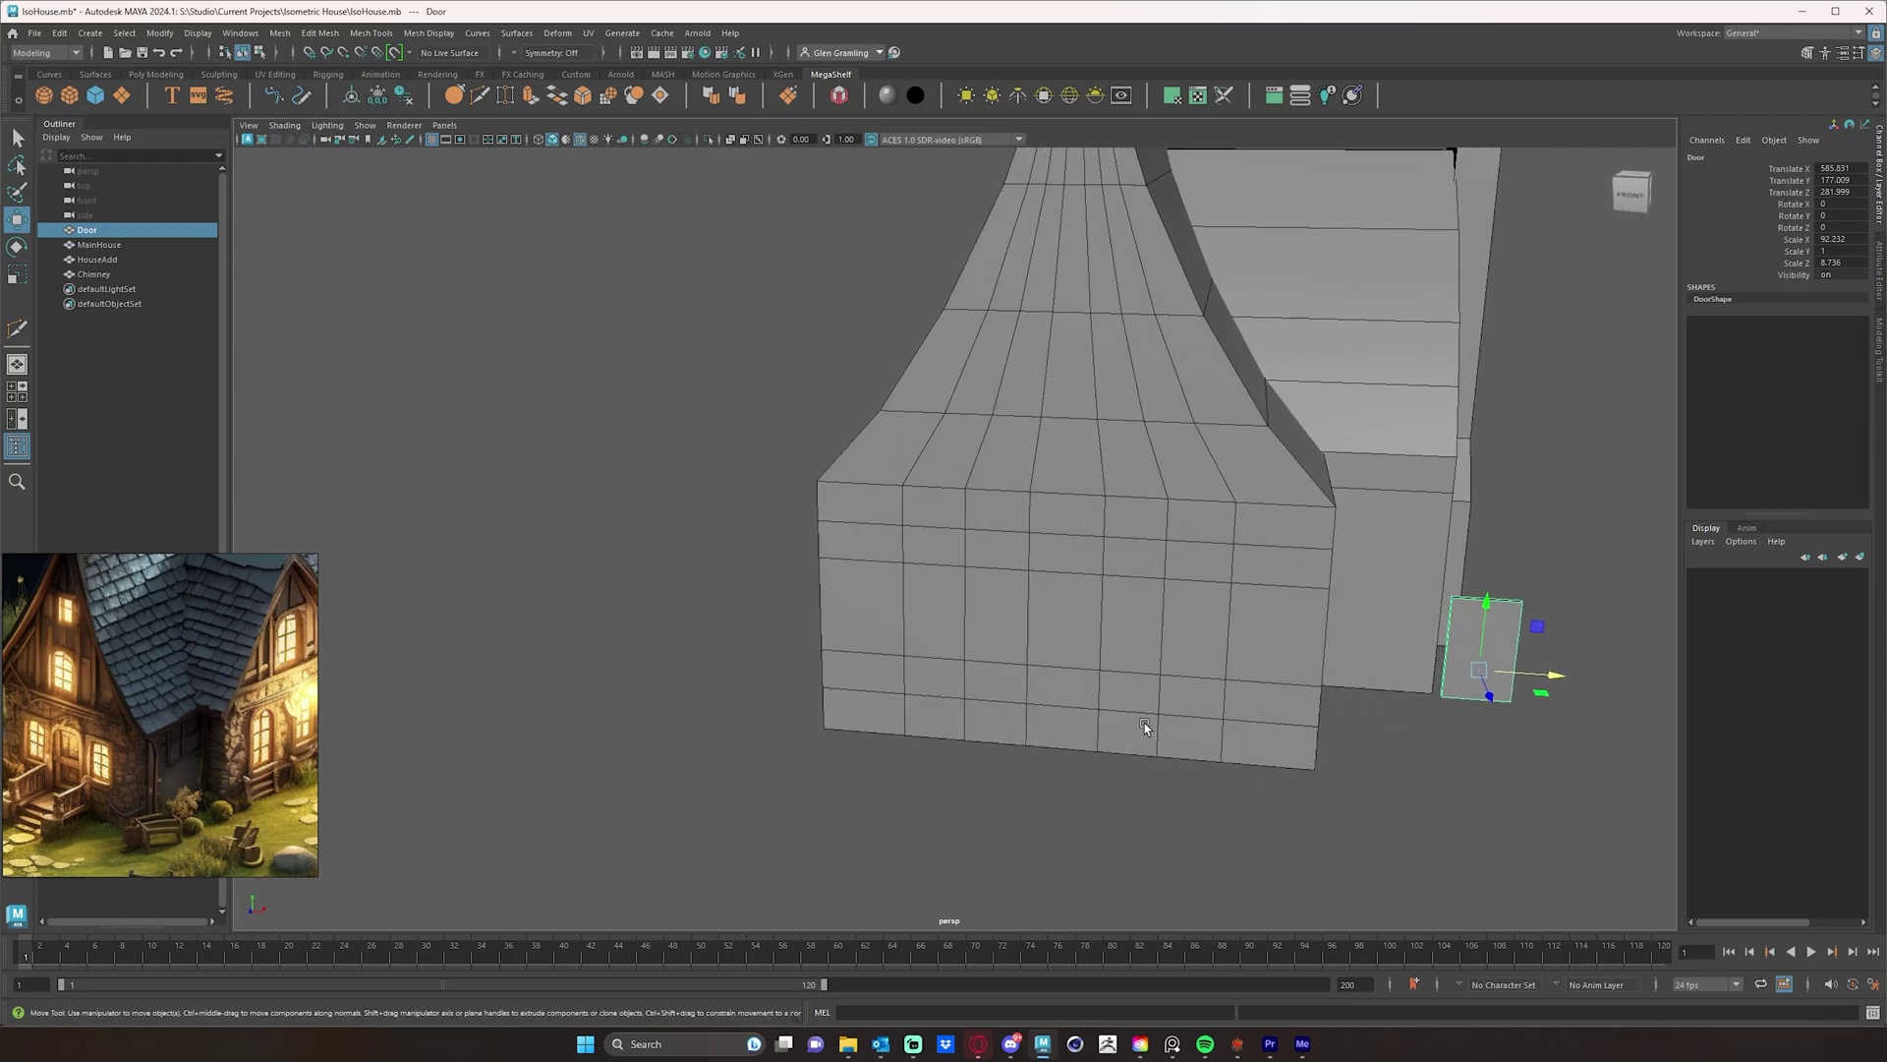
- Delete the two stacked faces in the middle of MainHouse's front wall to cut the doorway opening
{"action": "left_click_drag", "start_coordinate": [1058, 611], "coordinate": [1101, 656], "text": "alt"}
{"action": "right_click_drag", "start_coordinate": [1107, 594], "coordinate": [1107, 634]}
{"action": "left_click", "coordinate": [1103, 600]}
{"action": "left_click", "coordinate": [1090, 689], "text": "shift"}
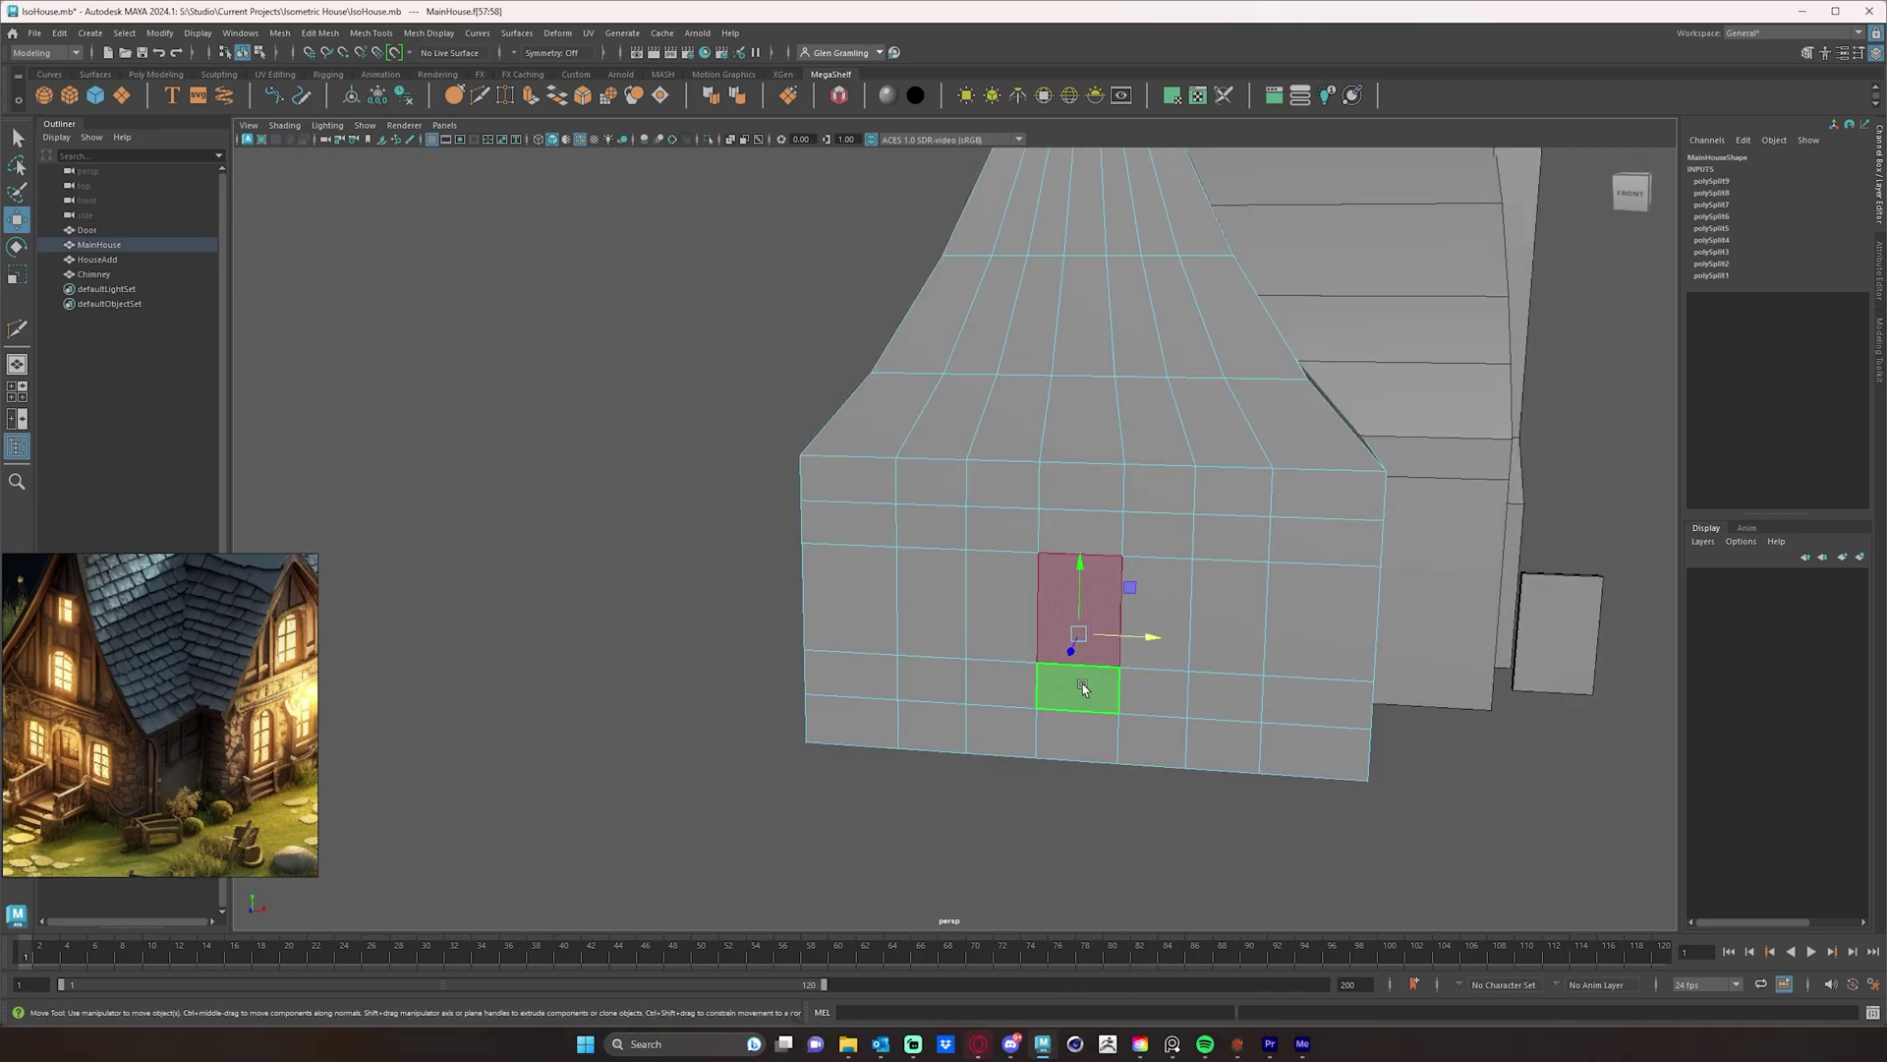
{"action": "key", "text": "Delete"}
- Delete the window-sized face on each side of the doorway in MainHouse's front wall
{"action": "left_click_drag", "start_coordinate": [1165, 696], "coordinate": [1117, 590], "text": "alt"}
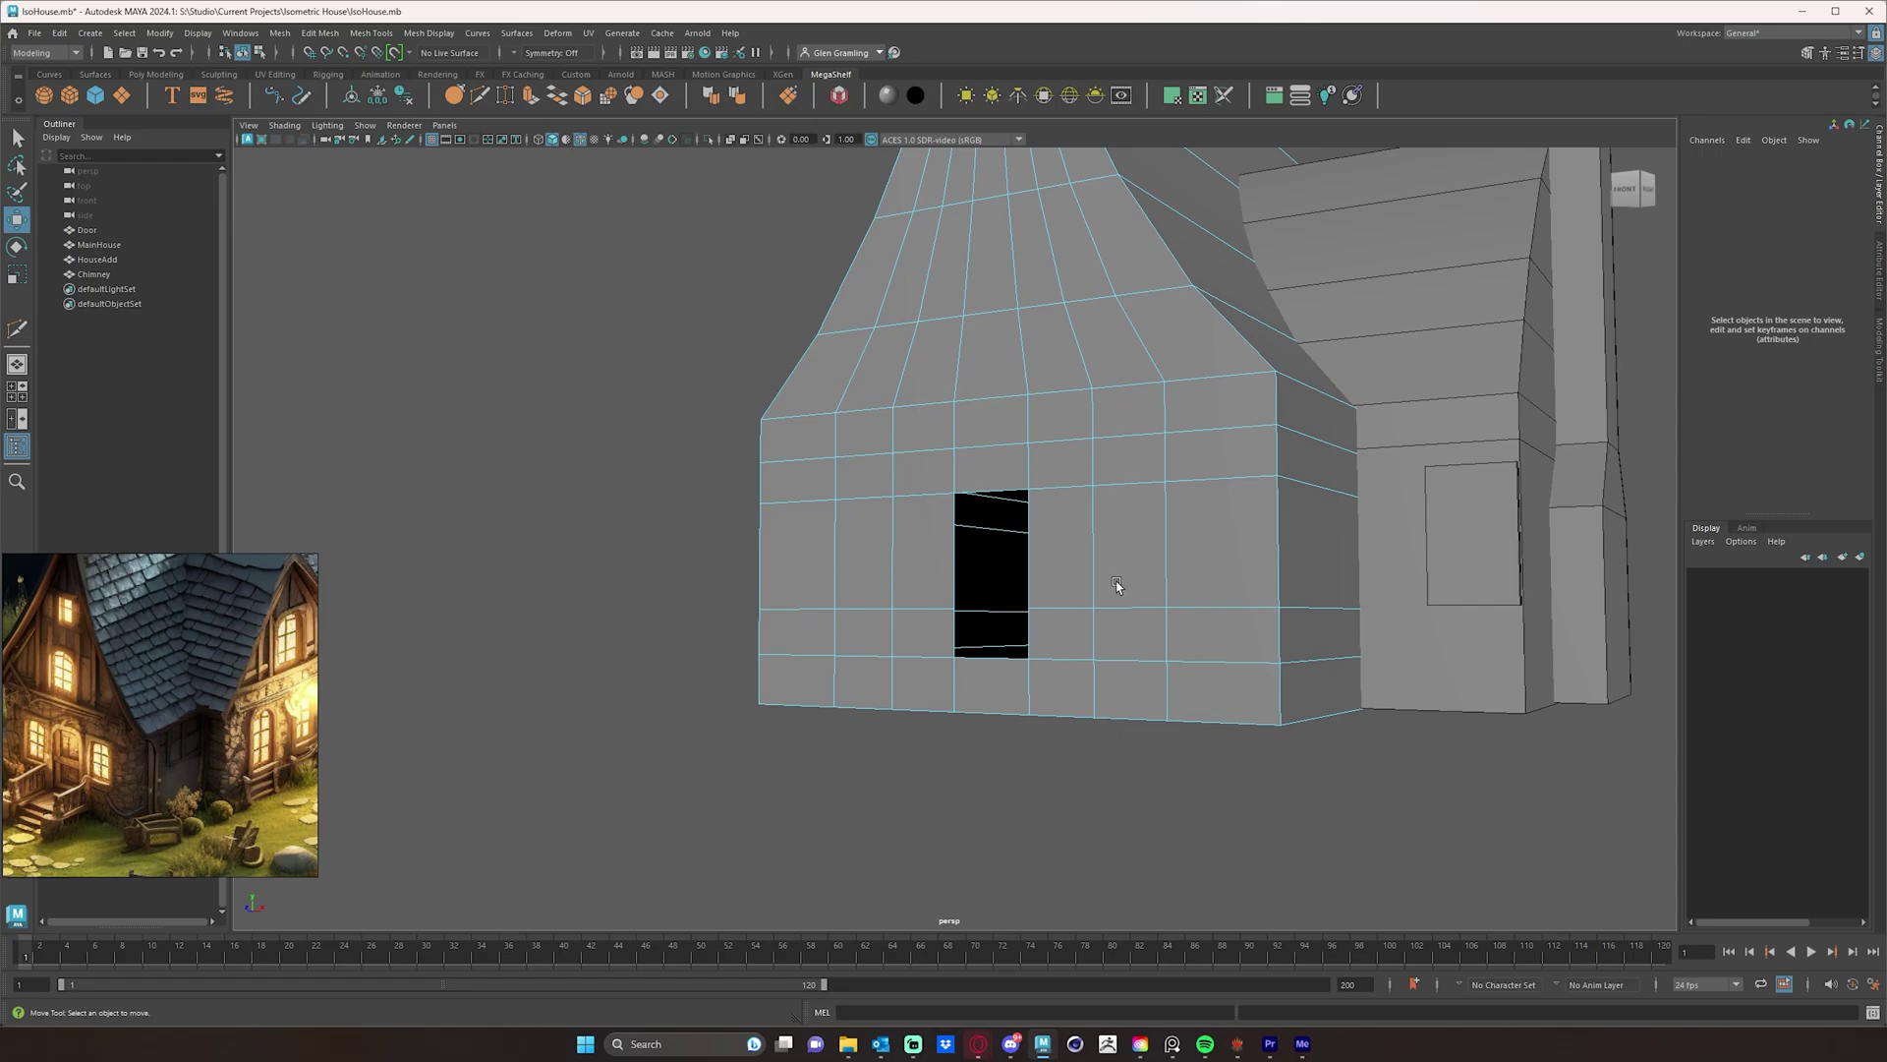
{"action": "left_click", "coordinate": [1120, 582]}
{"action": "left_click", "coordinate": [859, 555], "text": "shift"}
{"action": "key", "text": "Delete"}
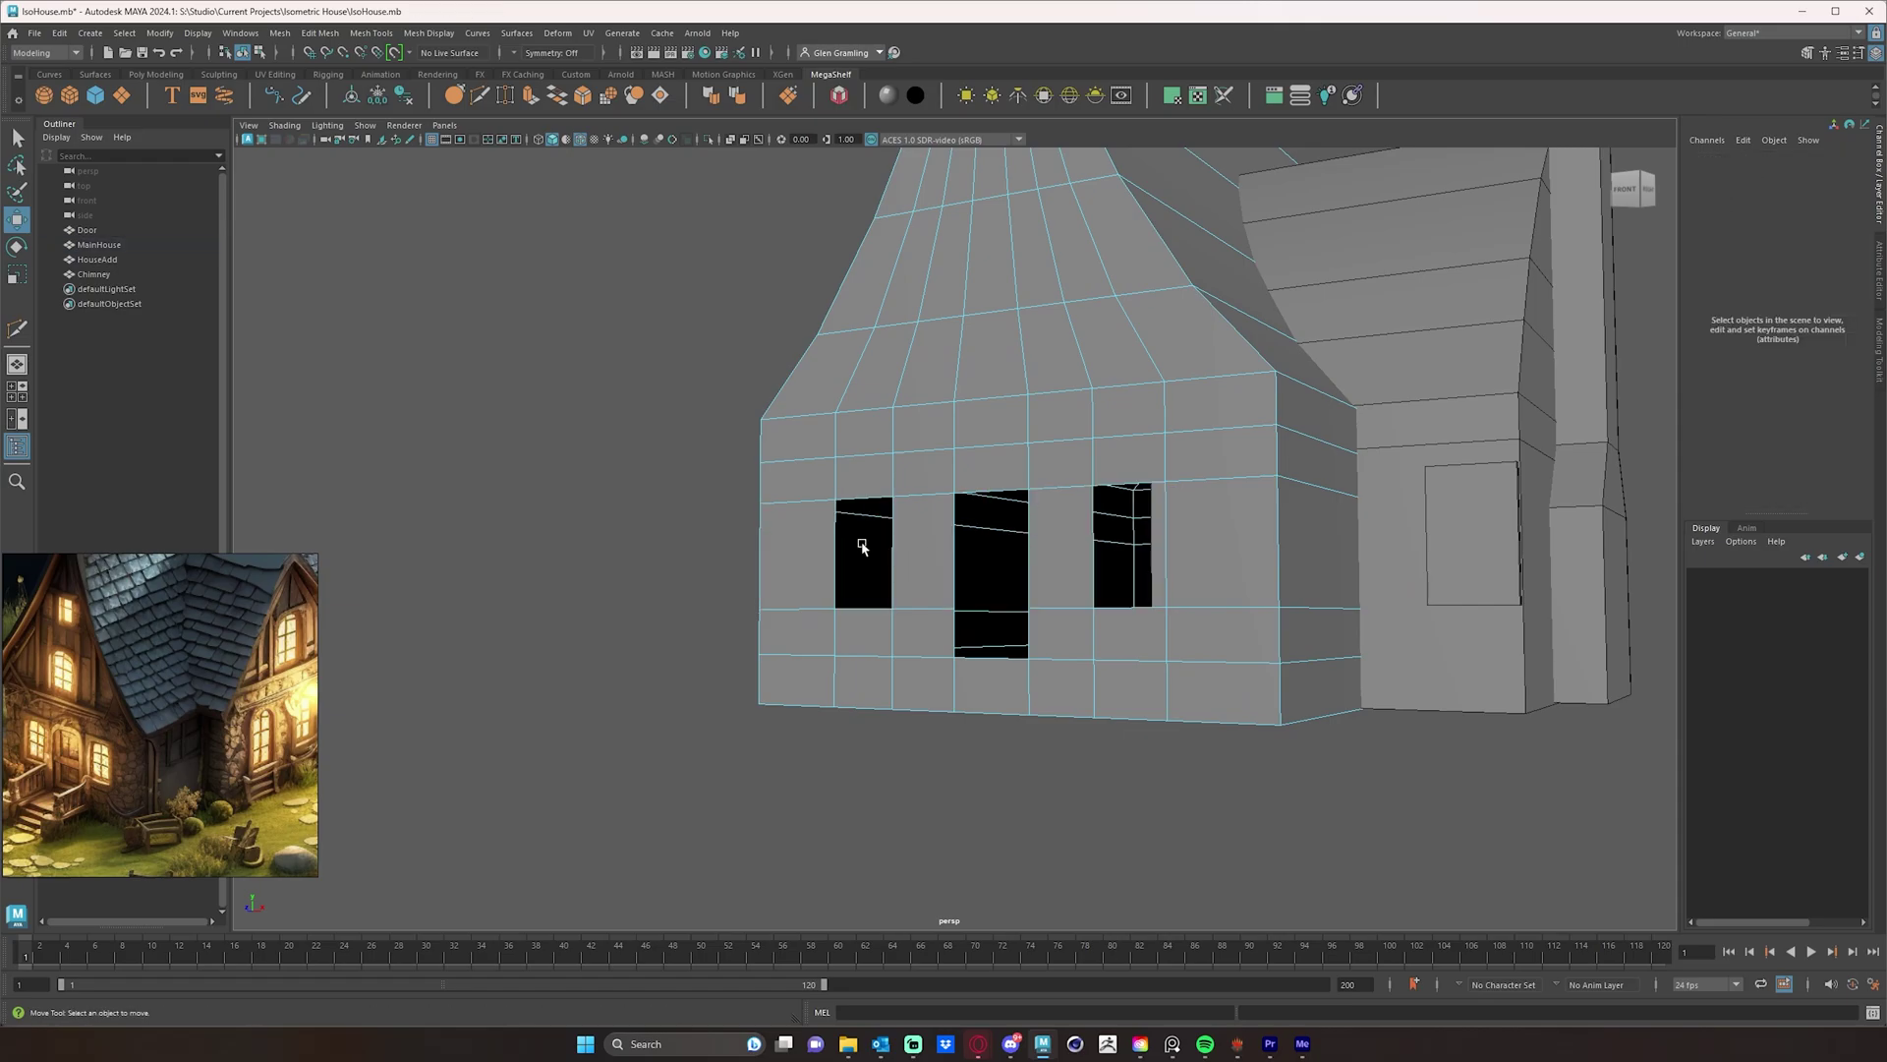
- Select the Door object and set its Rotate Y to 90
{"action": "left_click_drag", "start_coordinate": [929, 499], "coordinate": [1116, 602], "text": "alt"}
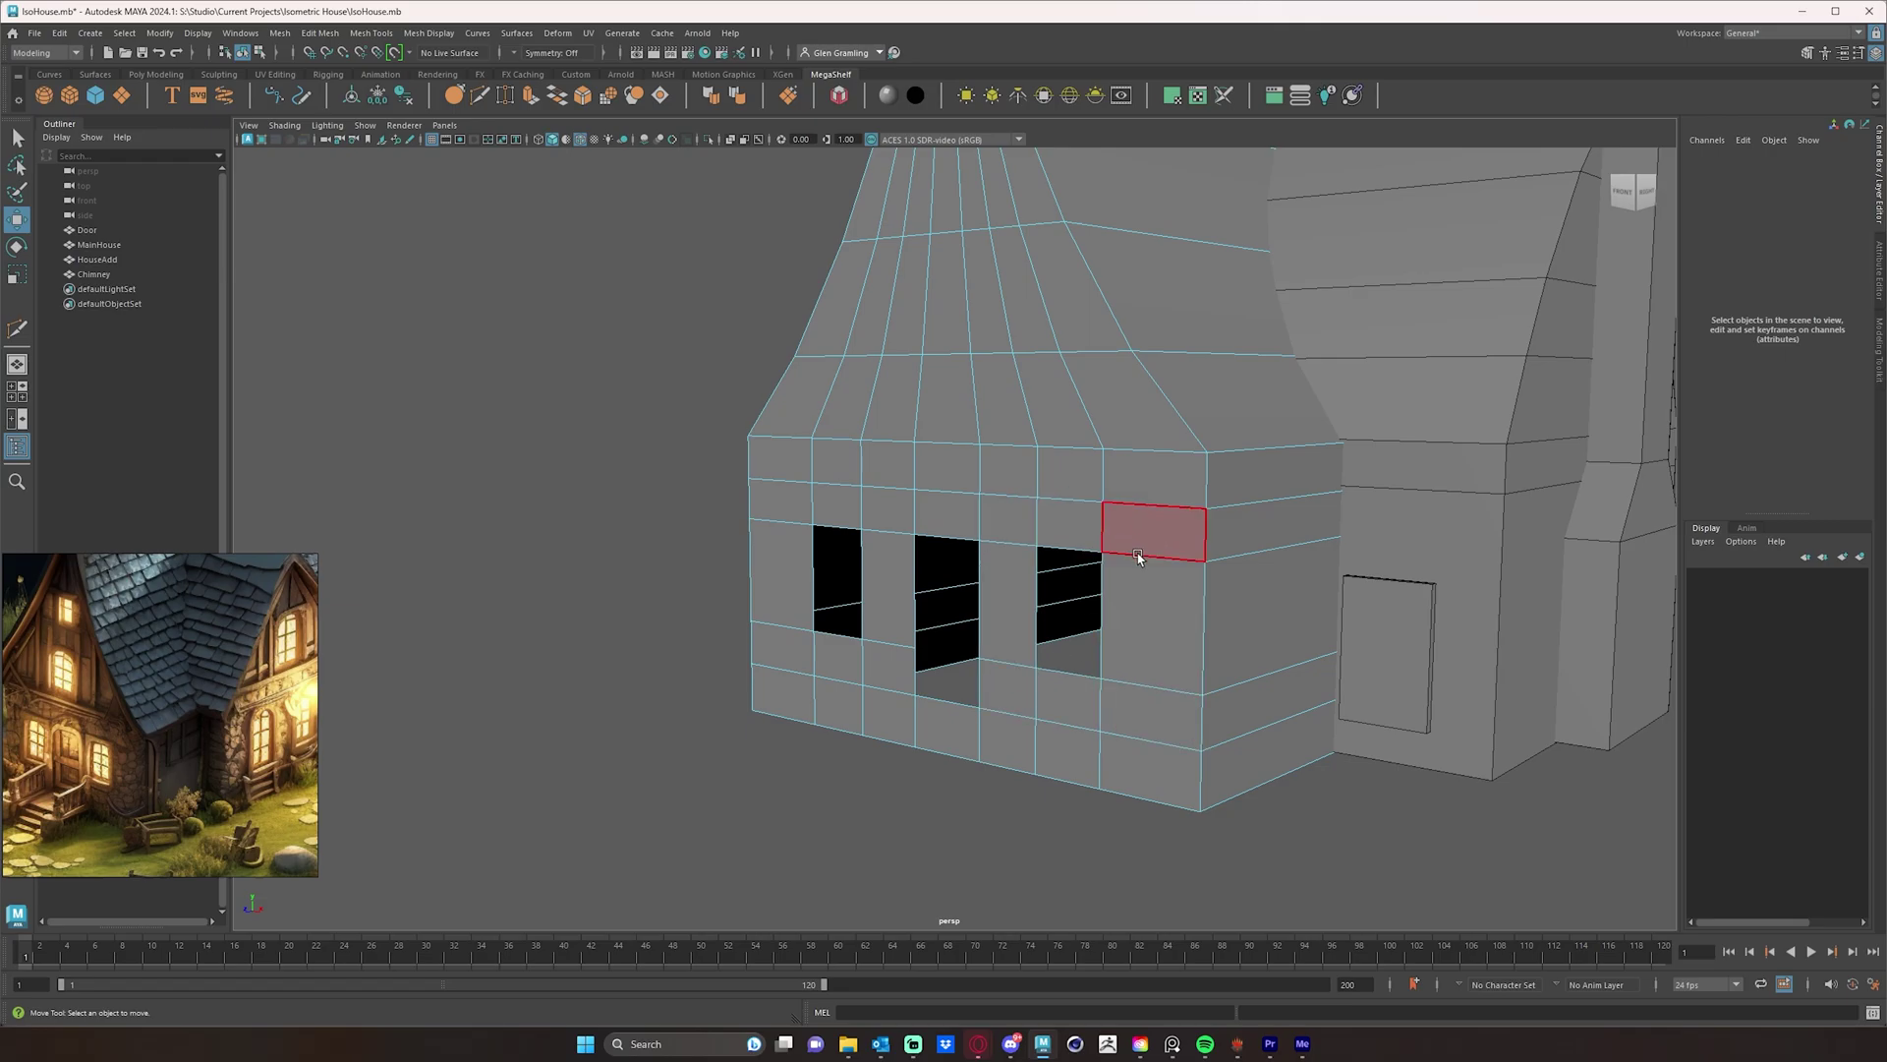
{"action": "left_click_drag", "start_coordinate": [1204, 682], "coordinate": [956, 662], "text": "alt"}
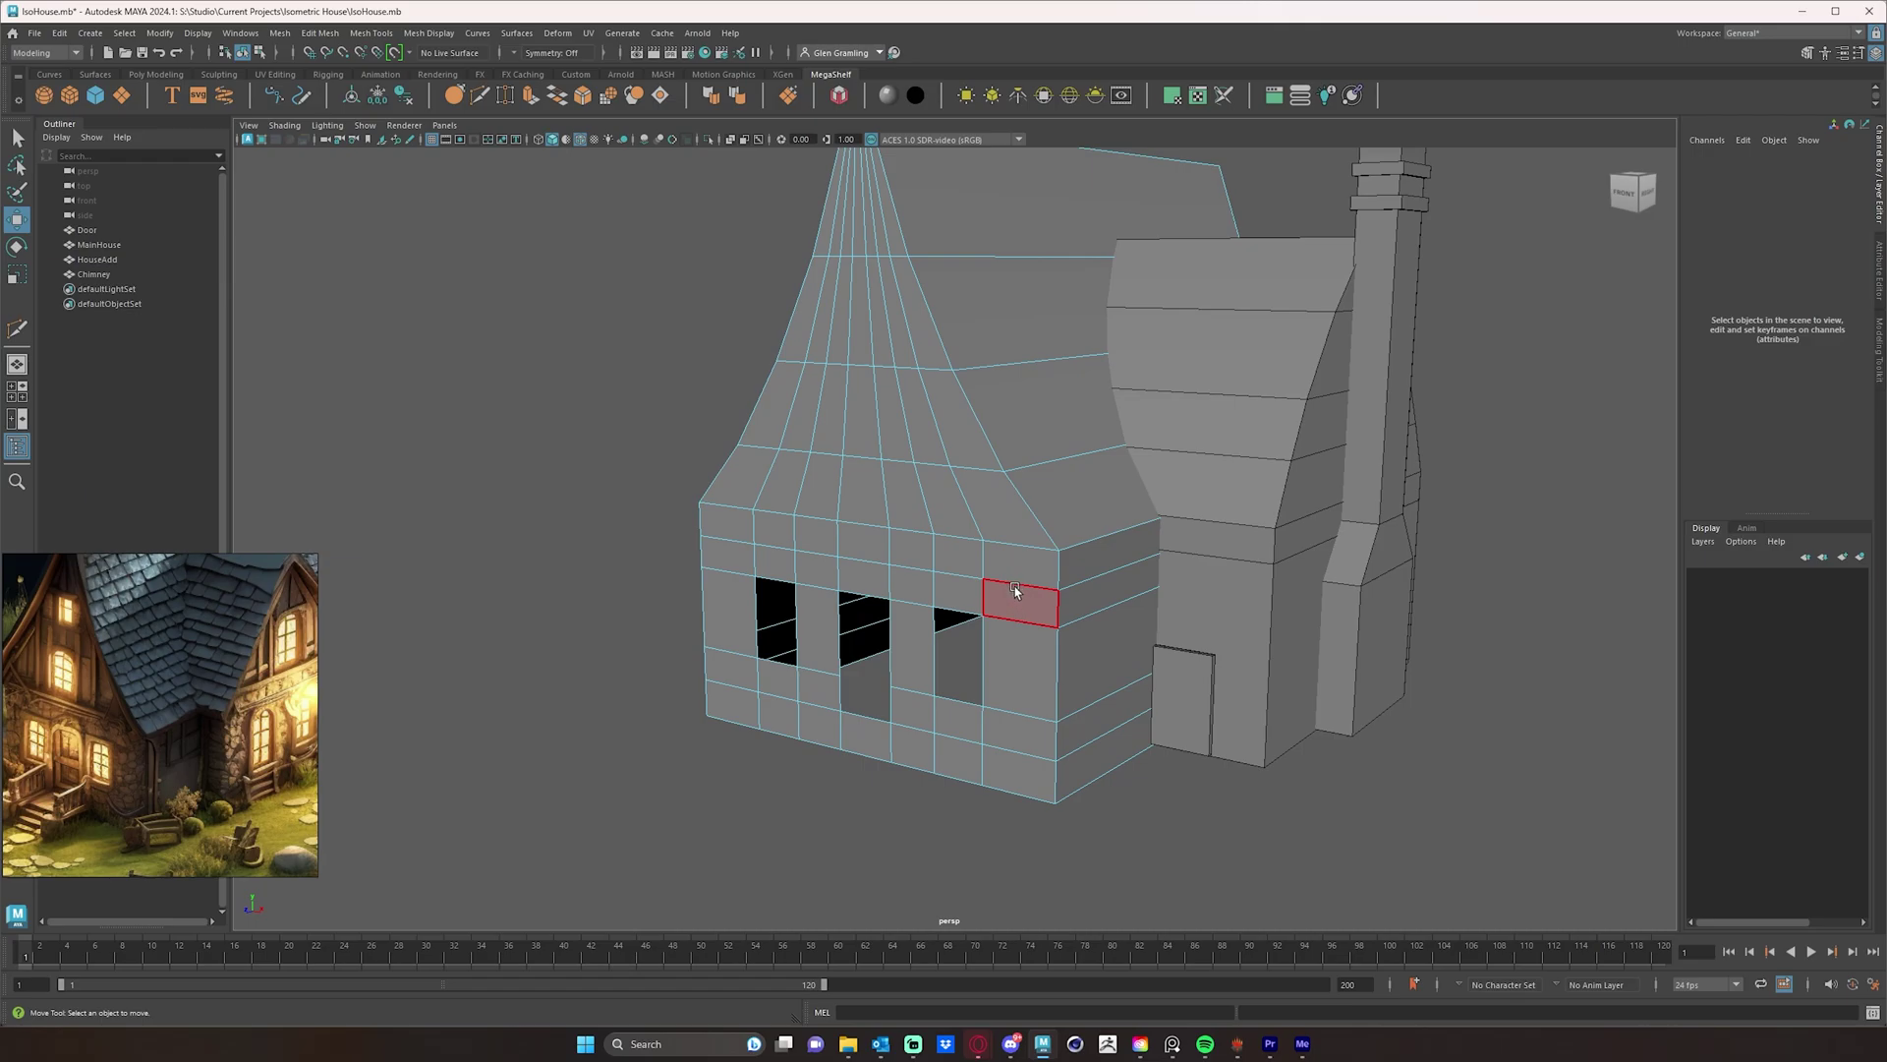
{"action": "left_click_drag", "start_coordinate": [1023, 661], "coordinate": [1153, 668], "text": "alt"}
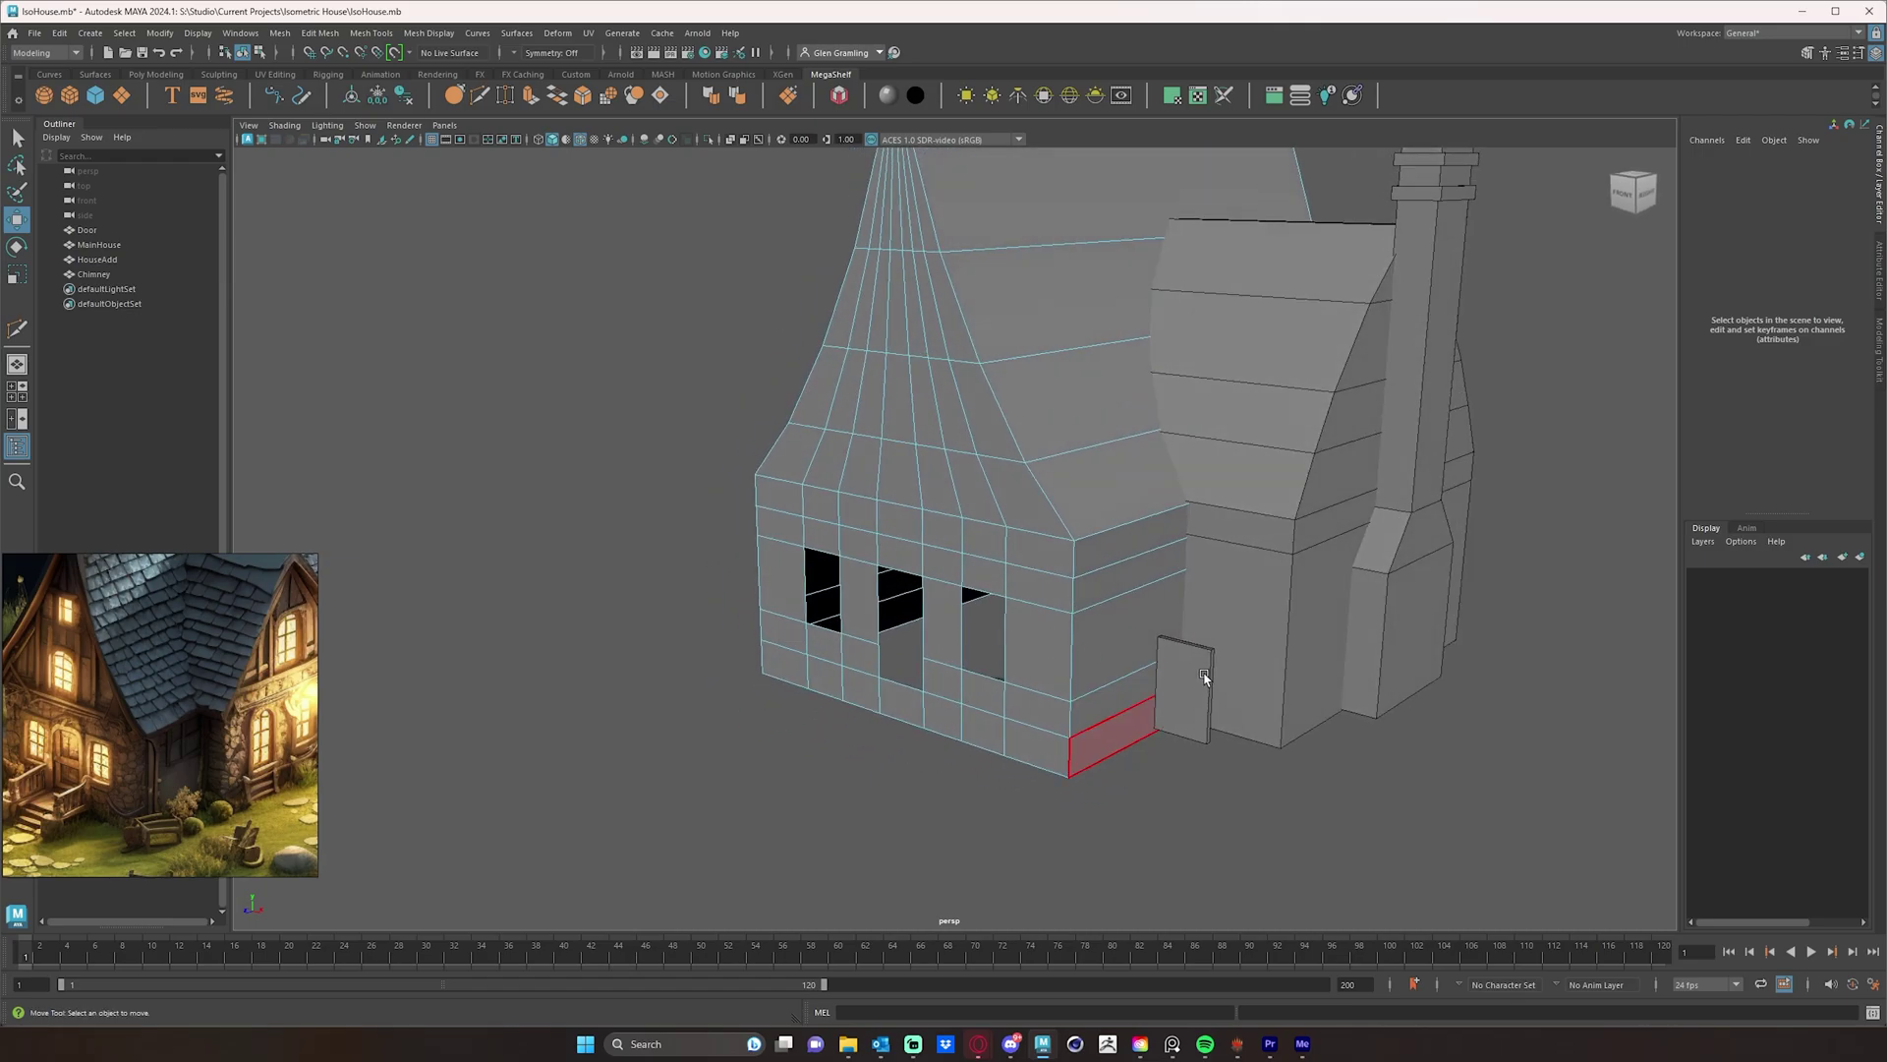
{"action": "left_click", "coordinate": [1204, 673]}
{"action": "right_click_drag", "start_coordinate": [1199, 686], "coordinate": [1258, 634]}
{"action": "right_click", "coordinate": [1194, 686]}
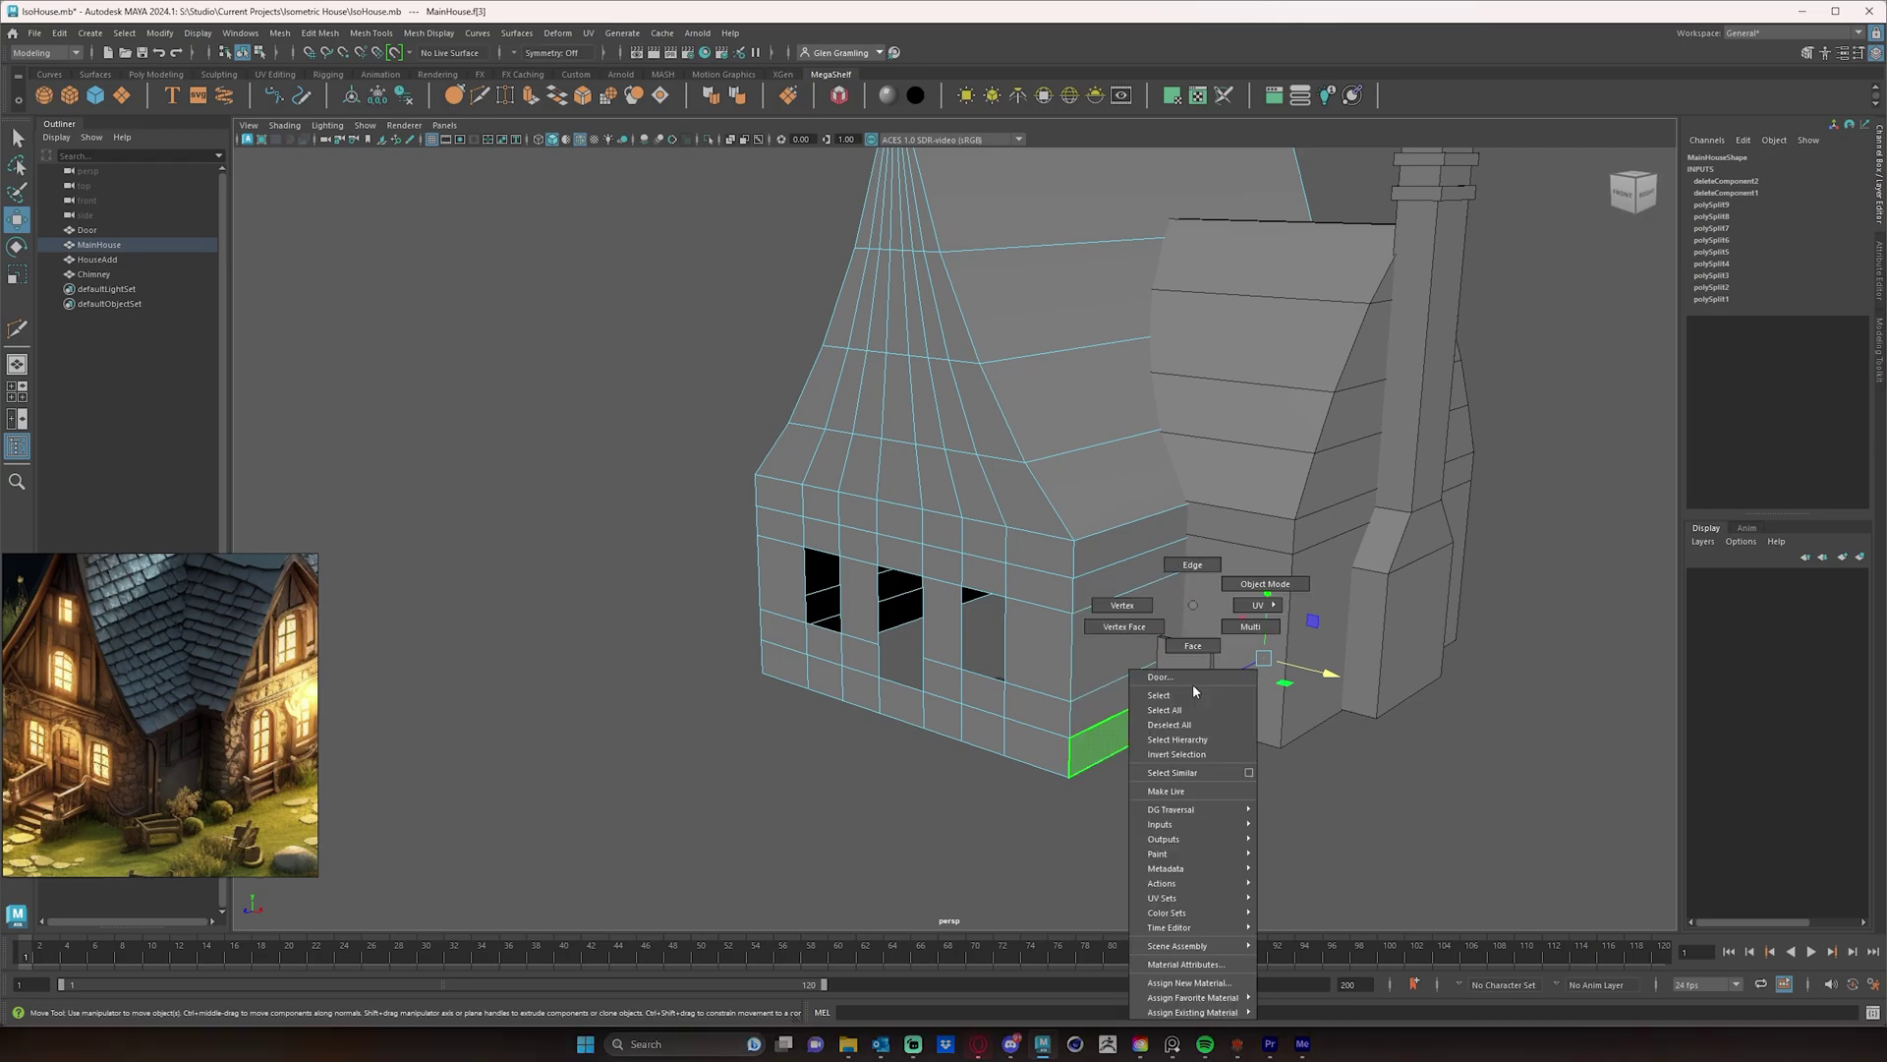
{"action": "left_click", "coordinate": [1165, 678]}
{"action": "left_click_drag", "start_coordinate": [1186, 827], "coordinate": [1241, 686], "text": "alt"}
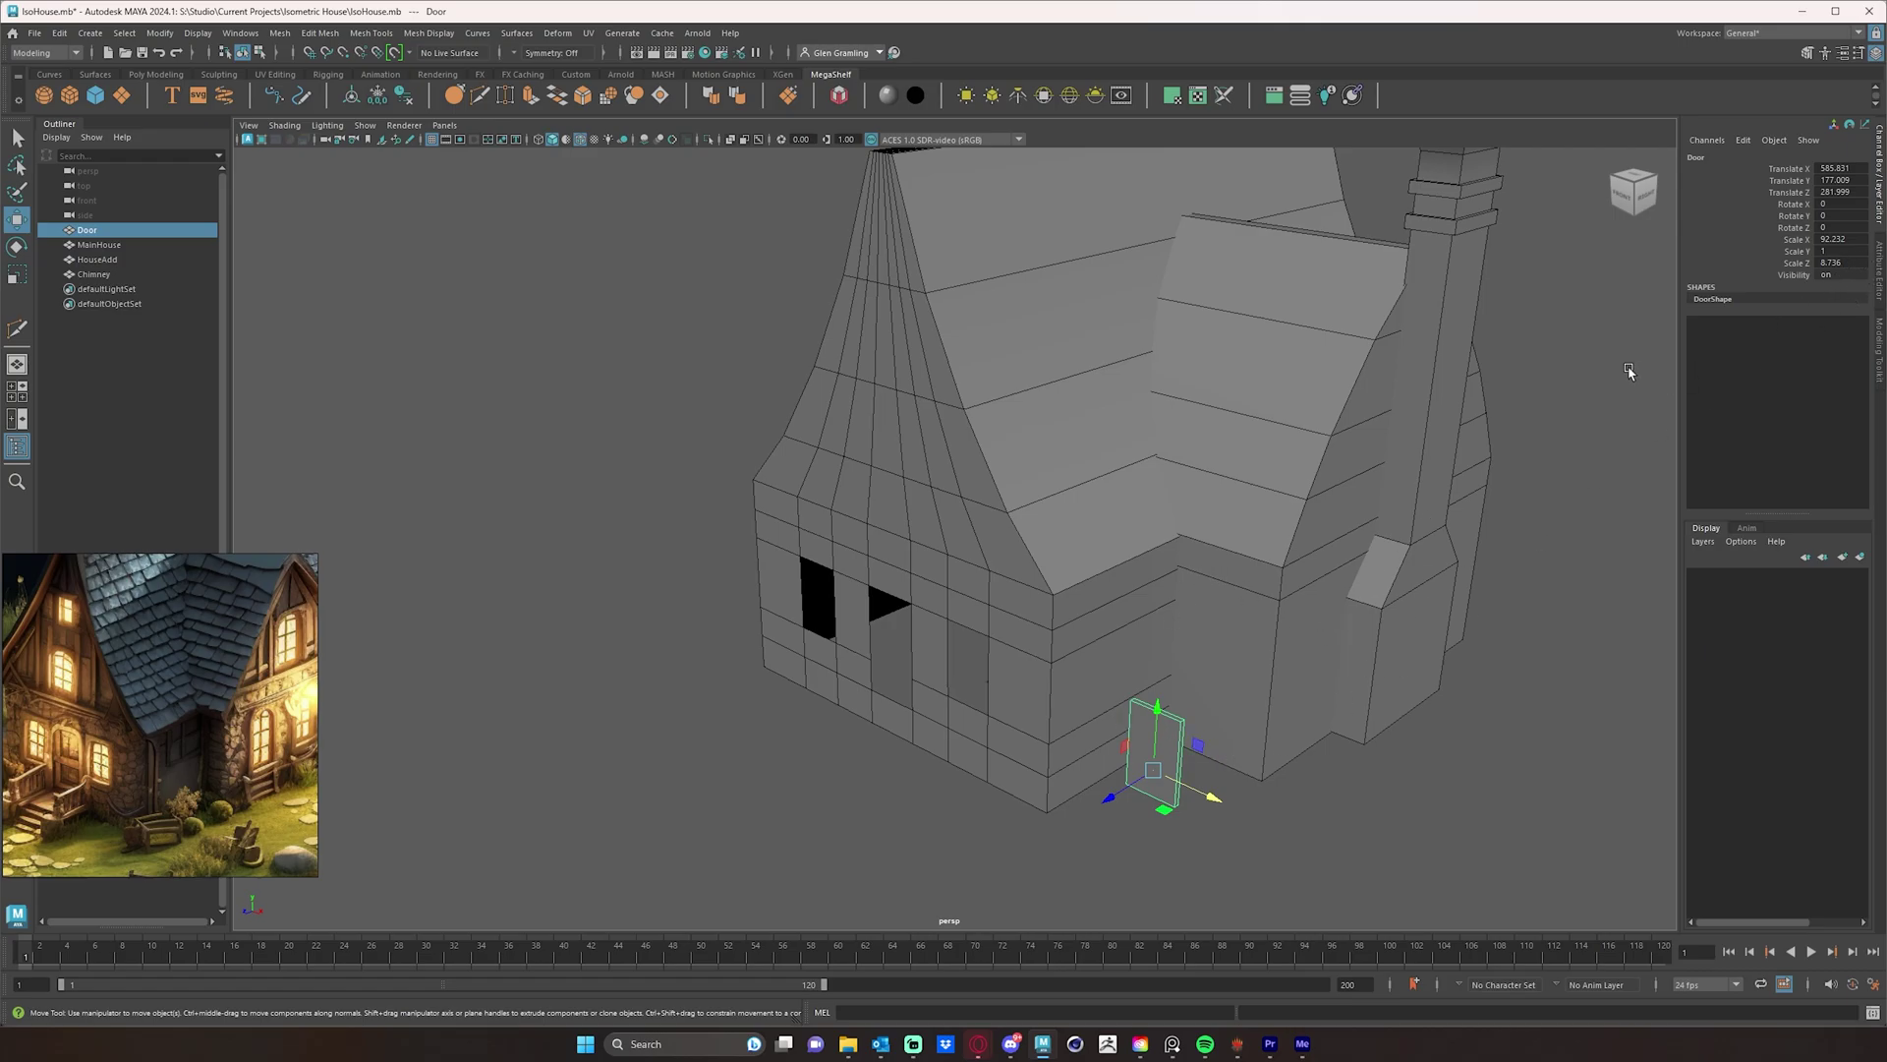
{"action": "key", "text": "e"}
{"action": "left_click_drag", "start_coordinate": [1147, 808], "coordinate": [1206, 802]}
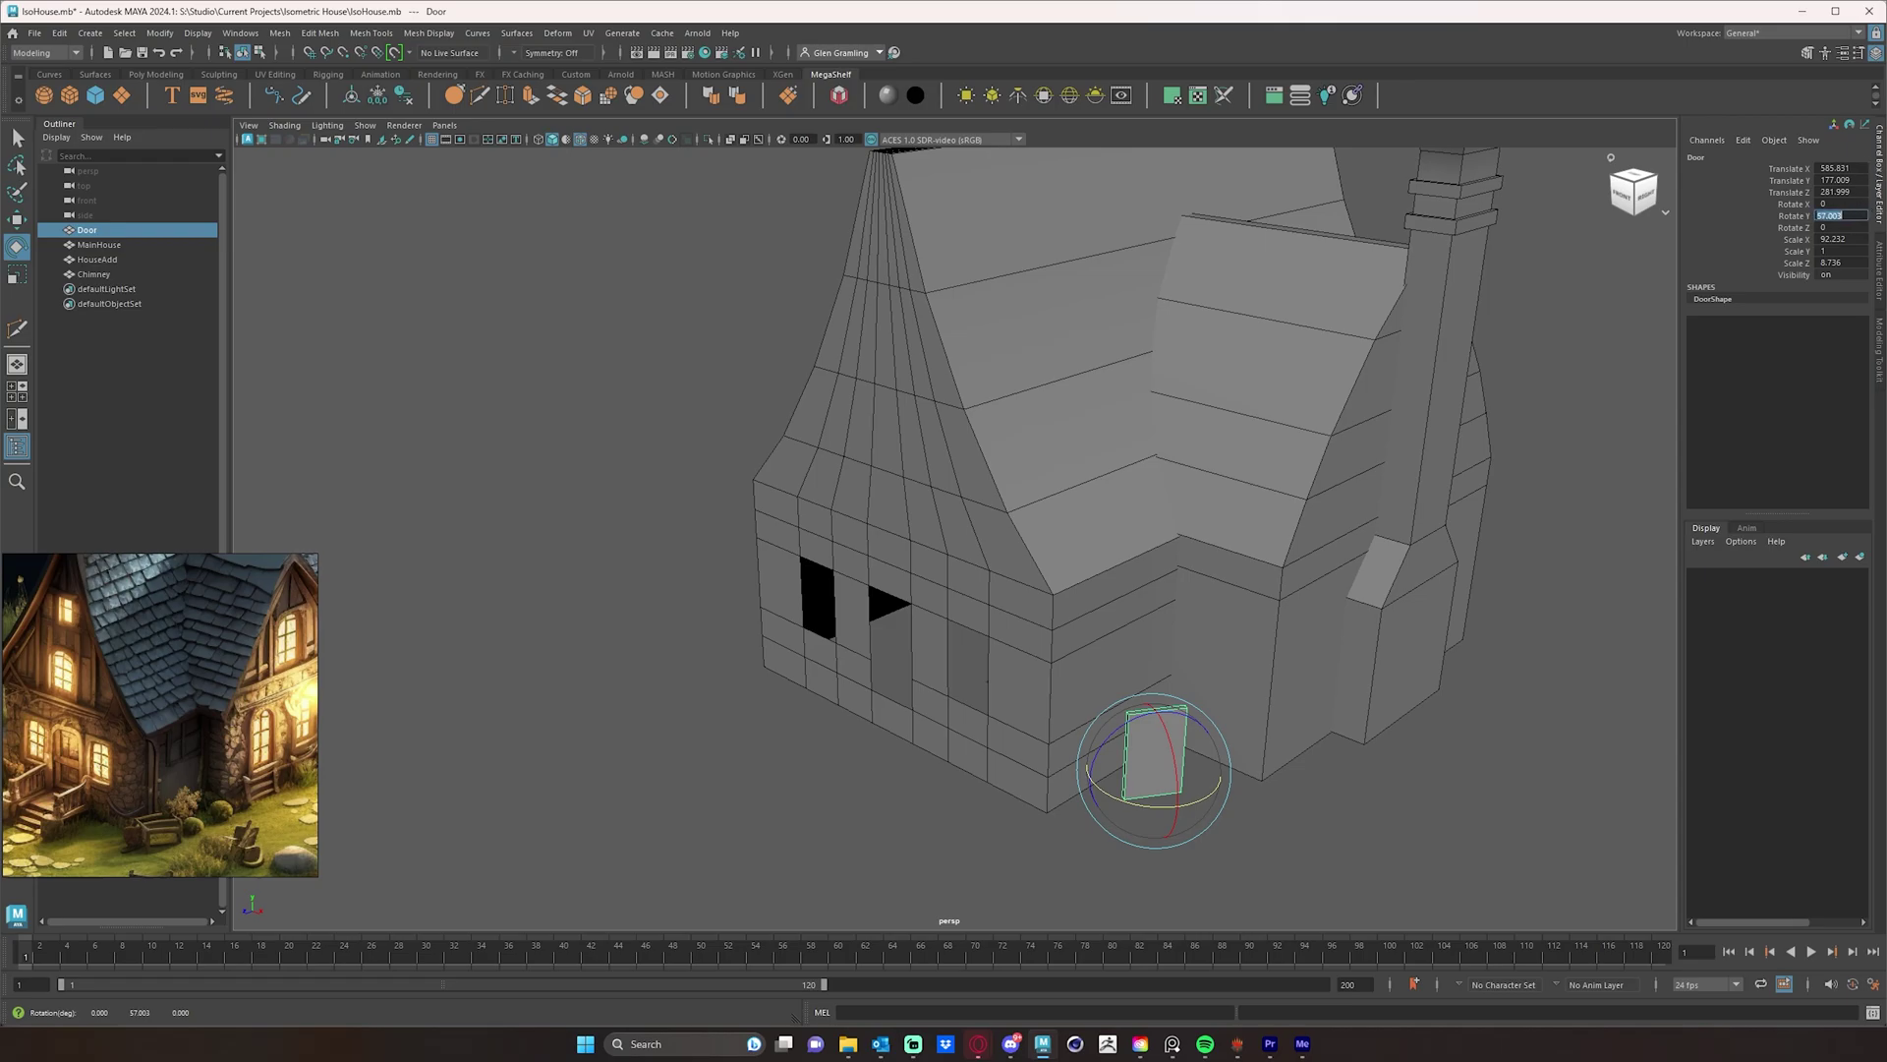
{"action": "type", "text": "90"}
{"action": "key", "text": "Return"}
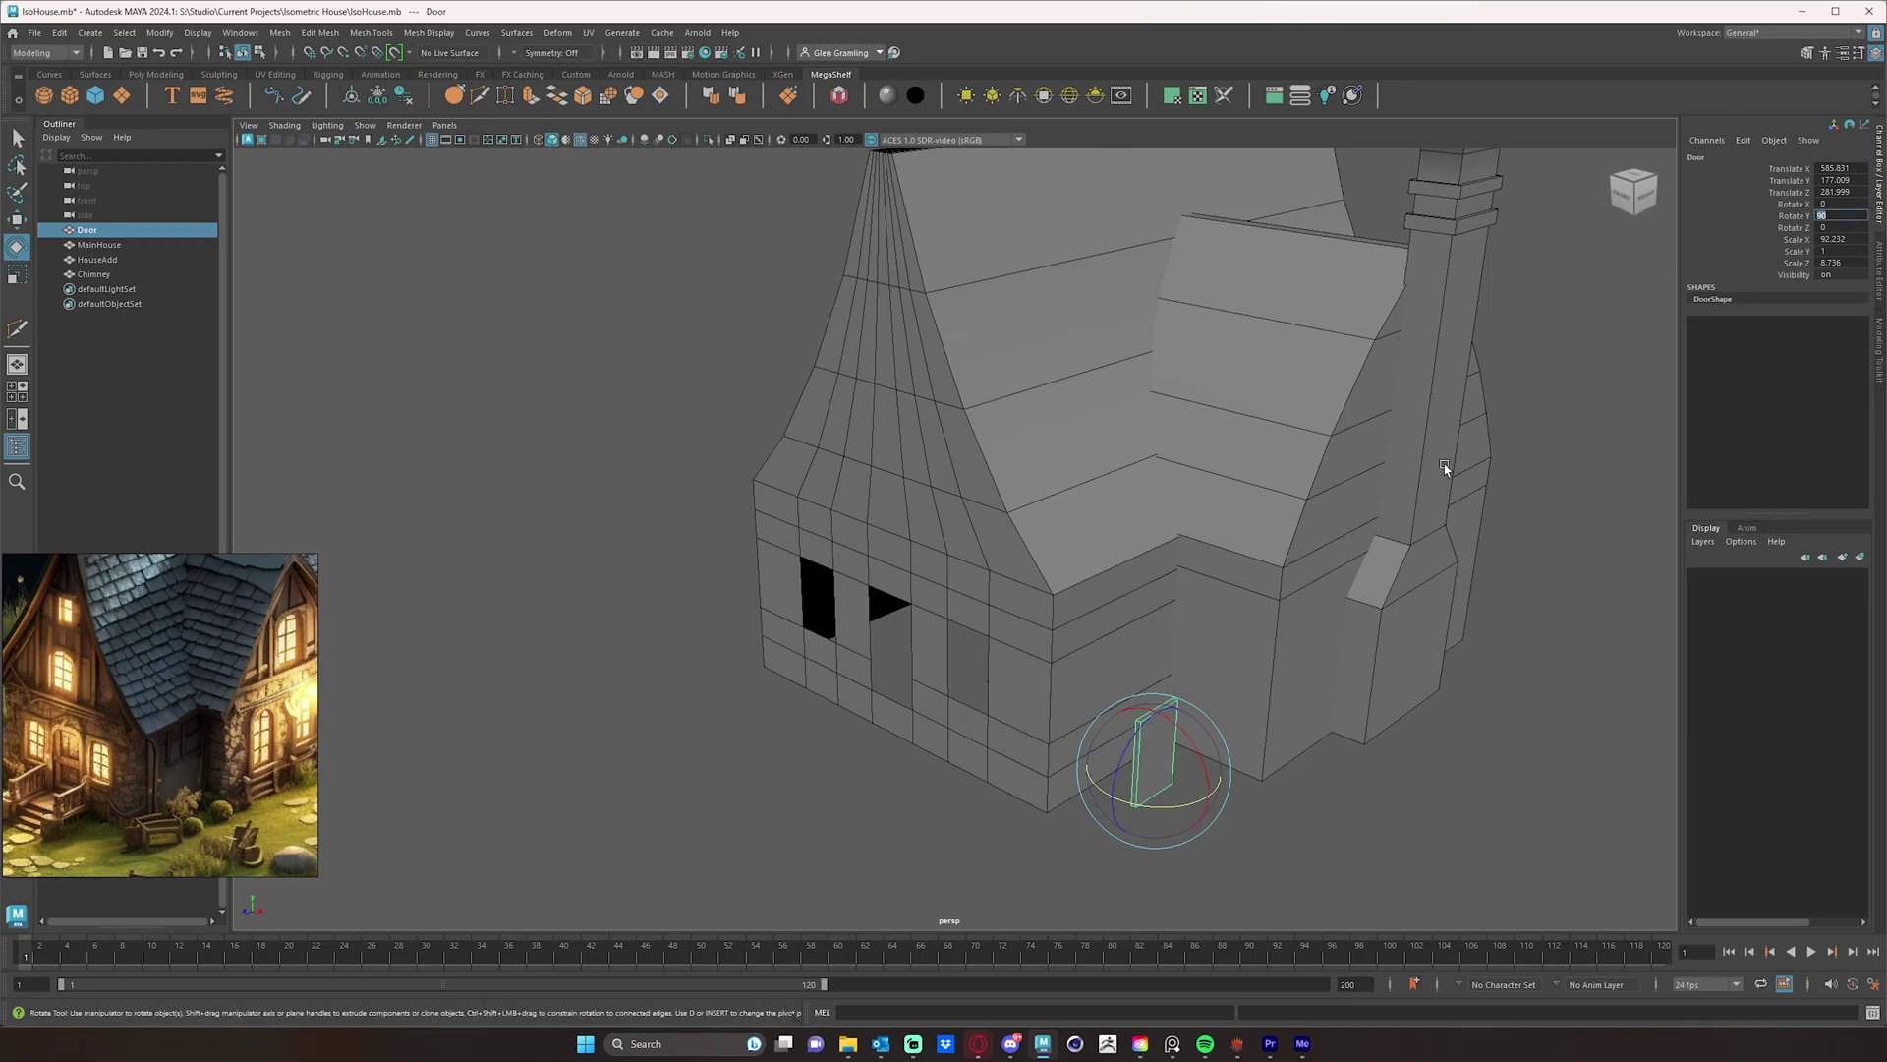
- Move the Door object against MainHouse's side wall beside HouseAdd, at Translate X 372.427 and Translate Z 70.093
{"action": "left_click", "coordinate": [1259, 850]}
{"action": "left_click", "coordinate": [1150, 761]}
{"action": "key", "text": "w"}
{"action": "left_click_drag", "start_coordinate": [1193, 796], "coordinate": [1097, 723]}
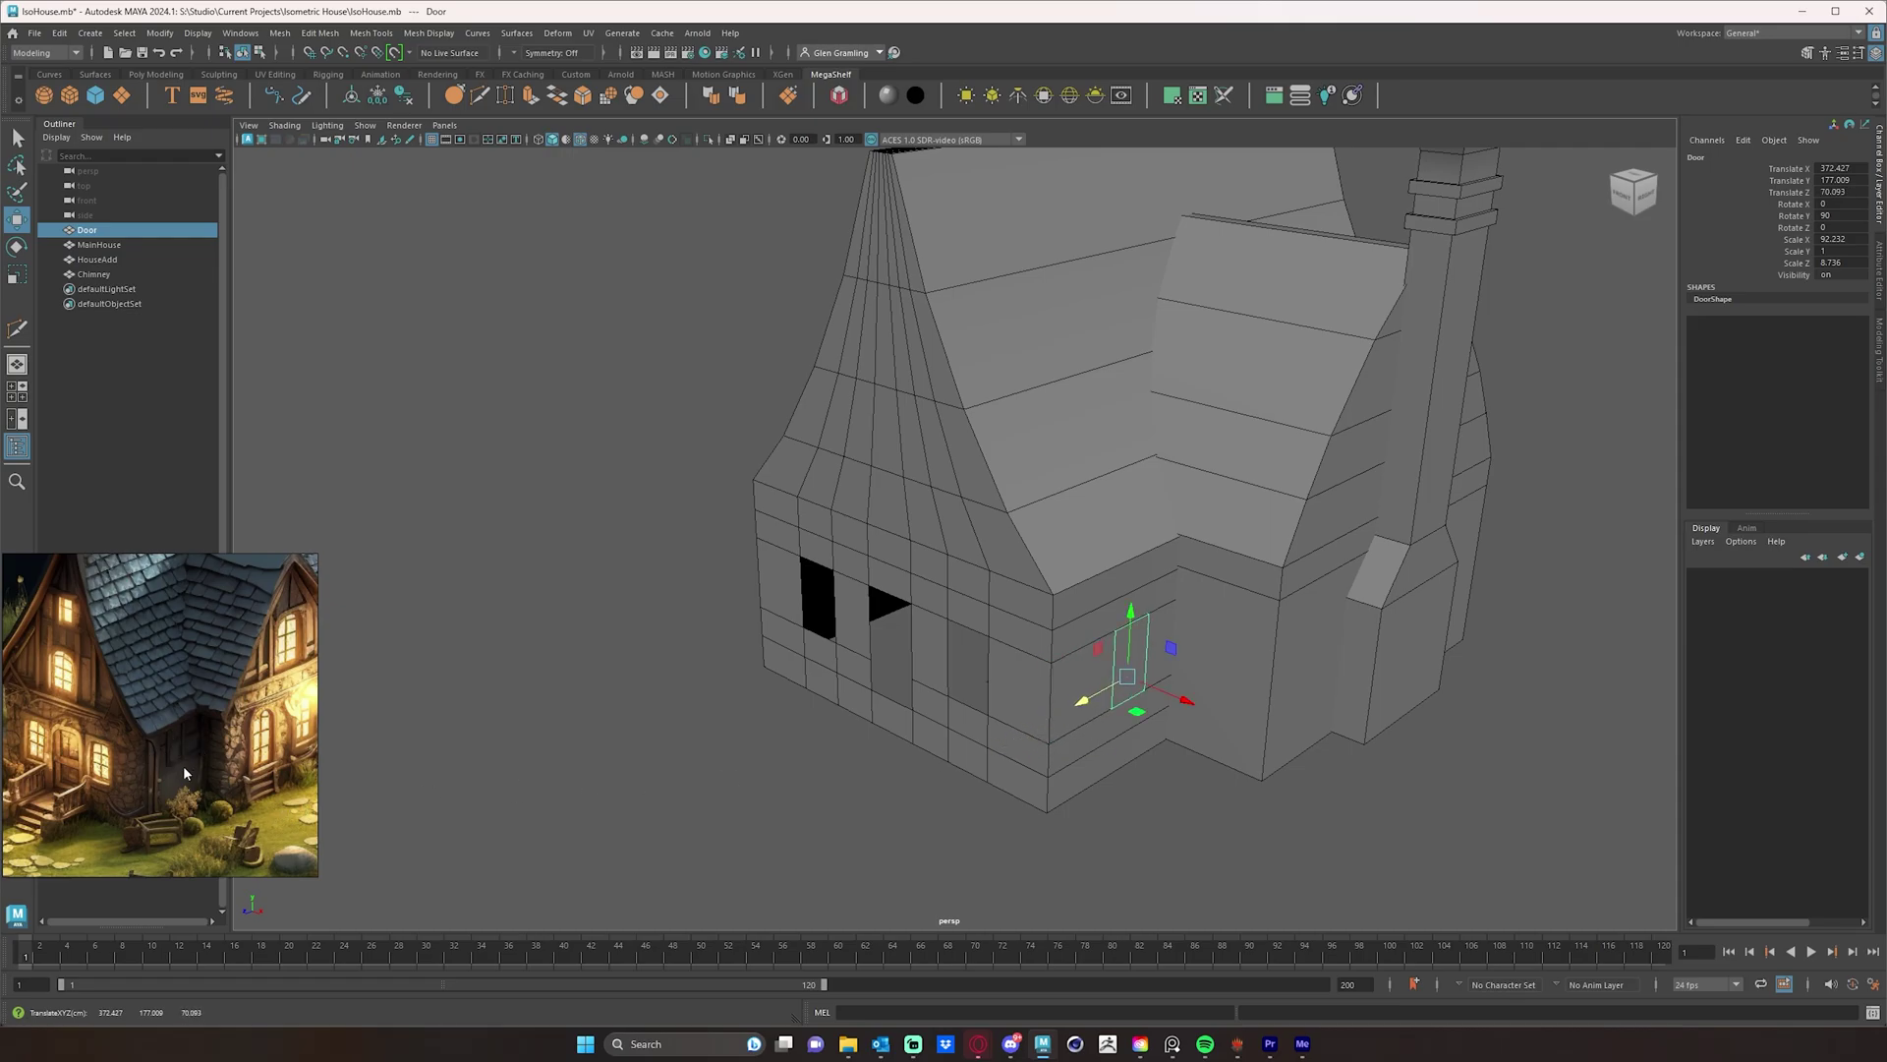
{"action": "left_click", "coordinate": [199, 899]}
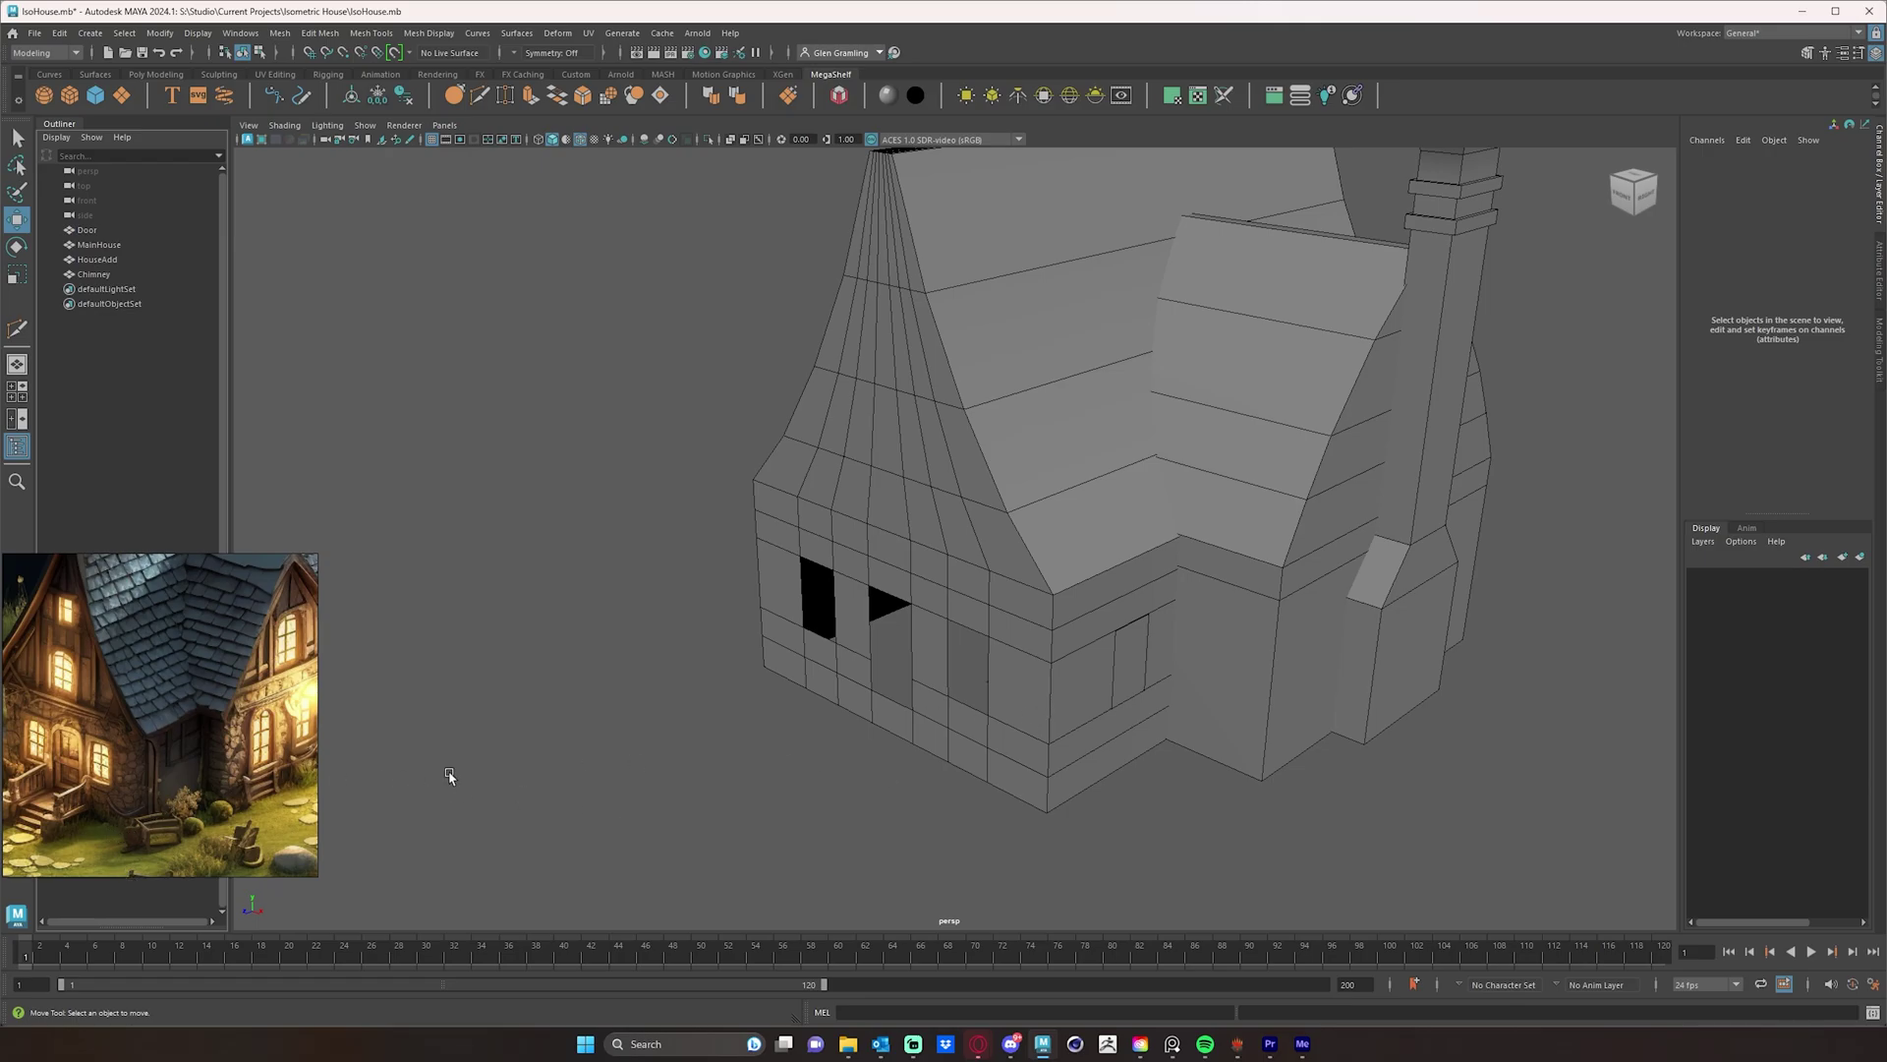
{"action": "left_click_drag", "start_coordinate": [449, 776], "coordinate": [597, 775], "text": "alt"}
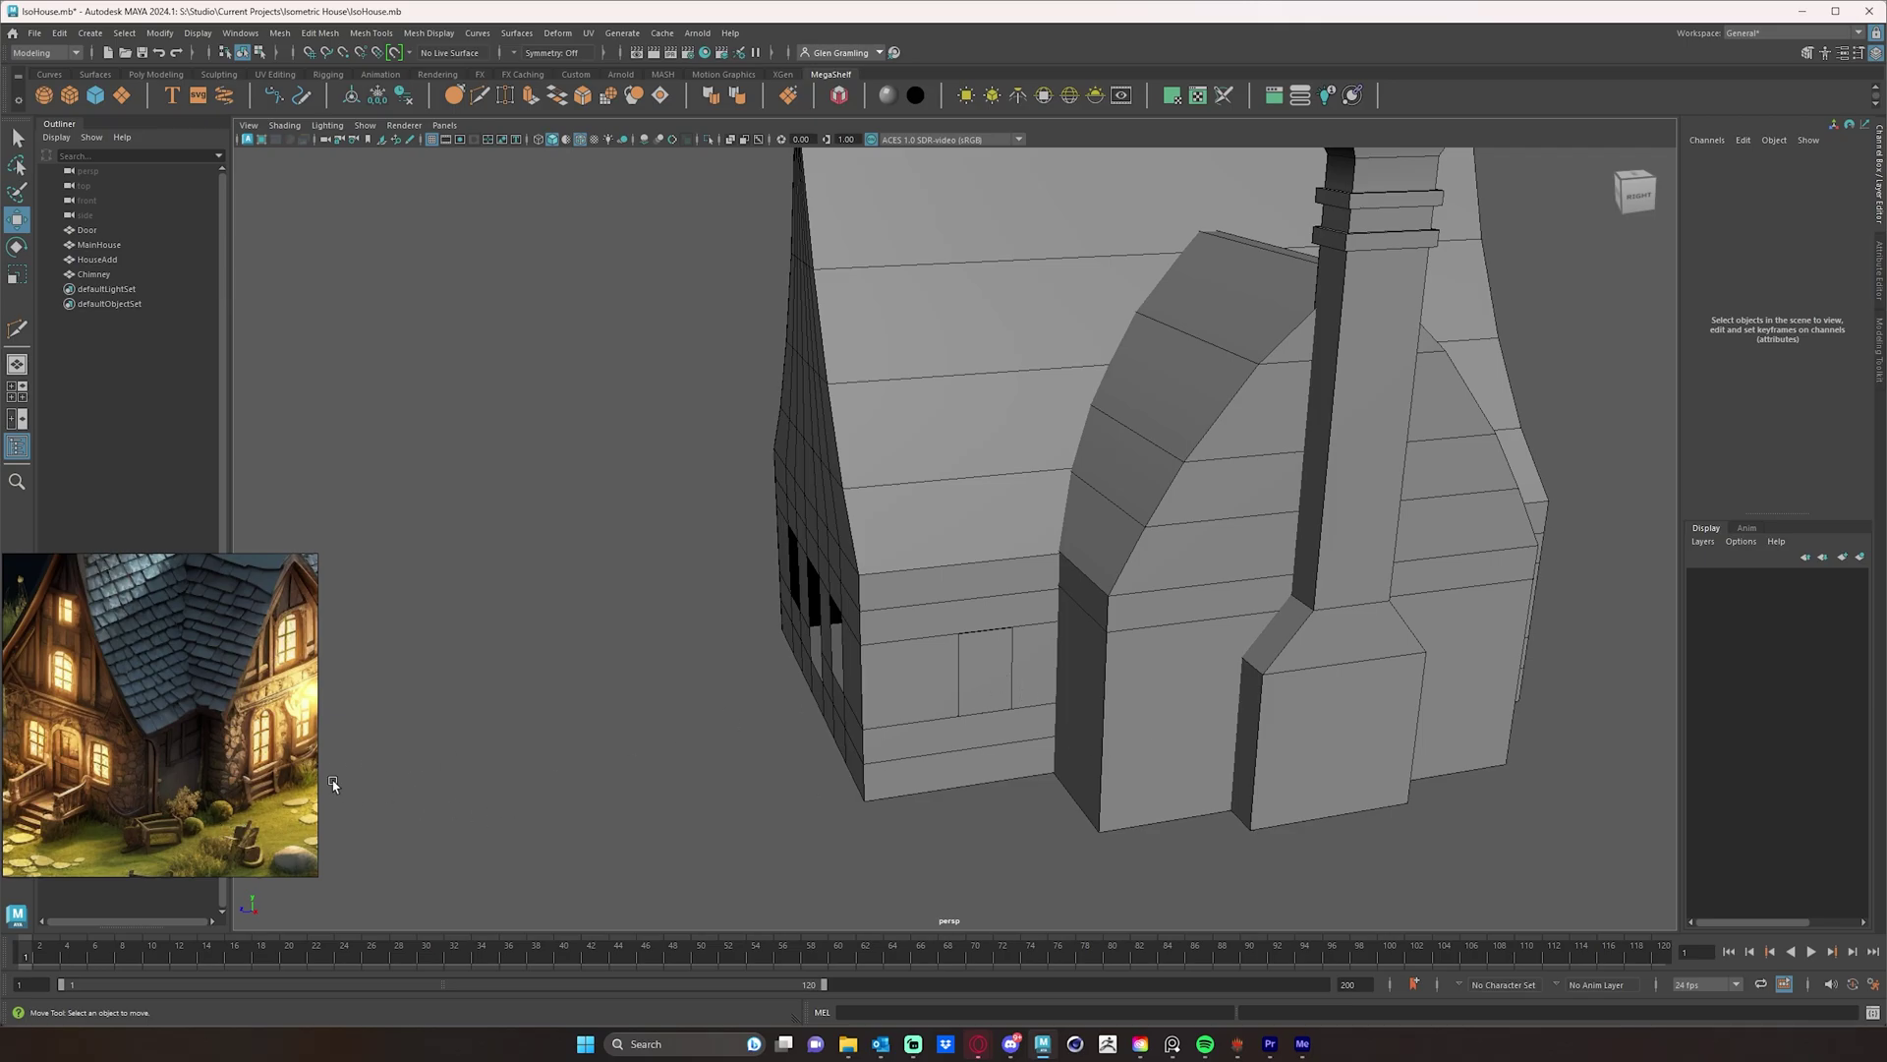
{"action": "left_click_drag", "start_coordinate": [776, 736], "coordinate": [796, 735], "text": "alt"}
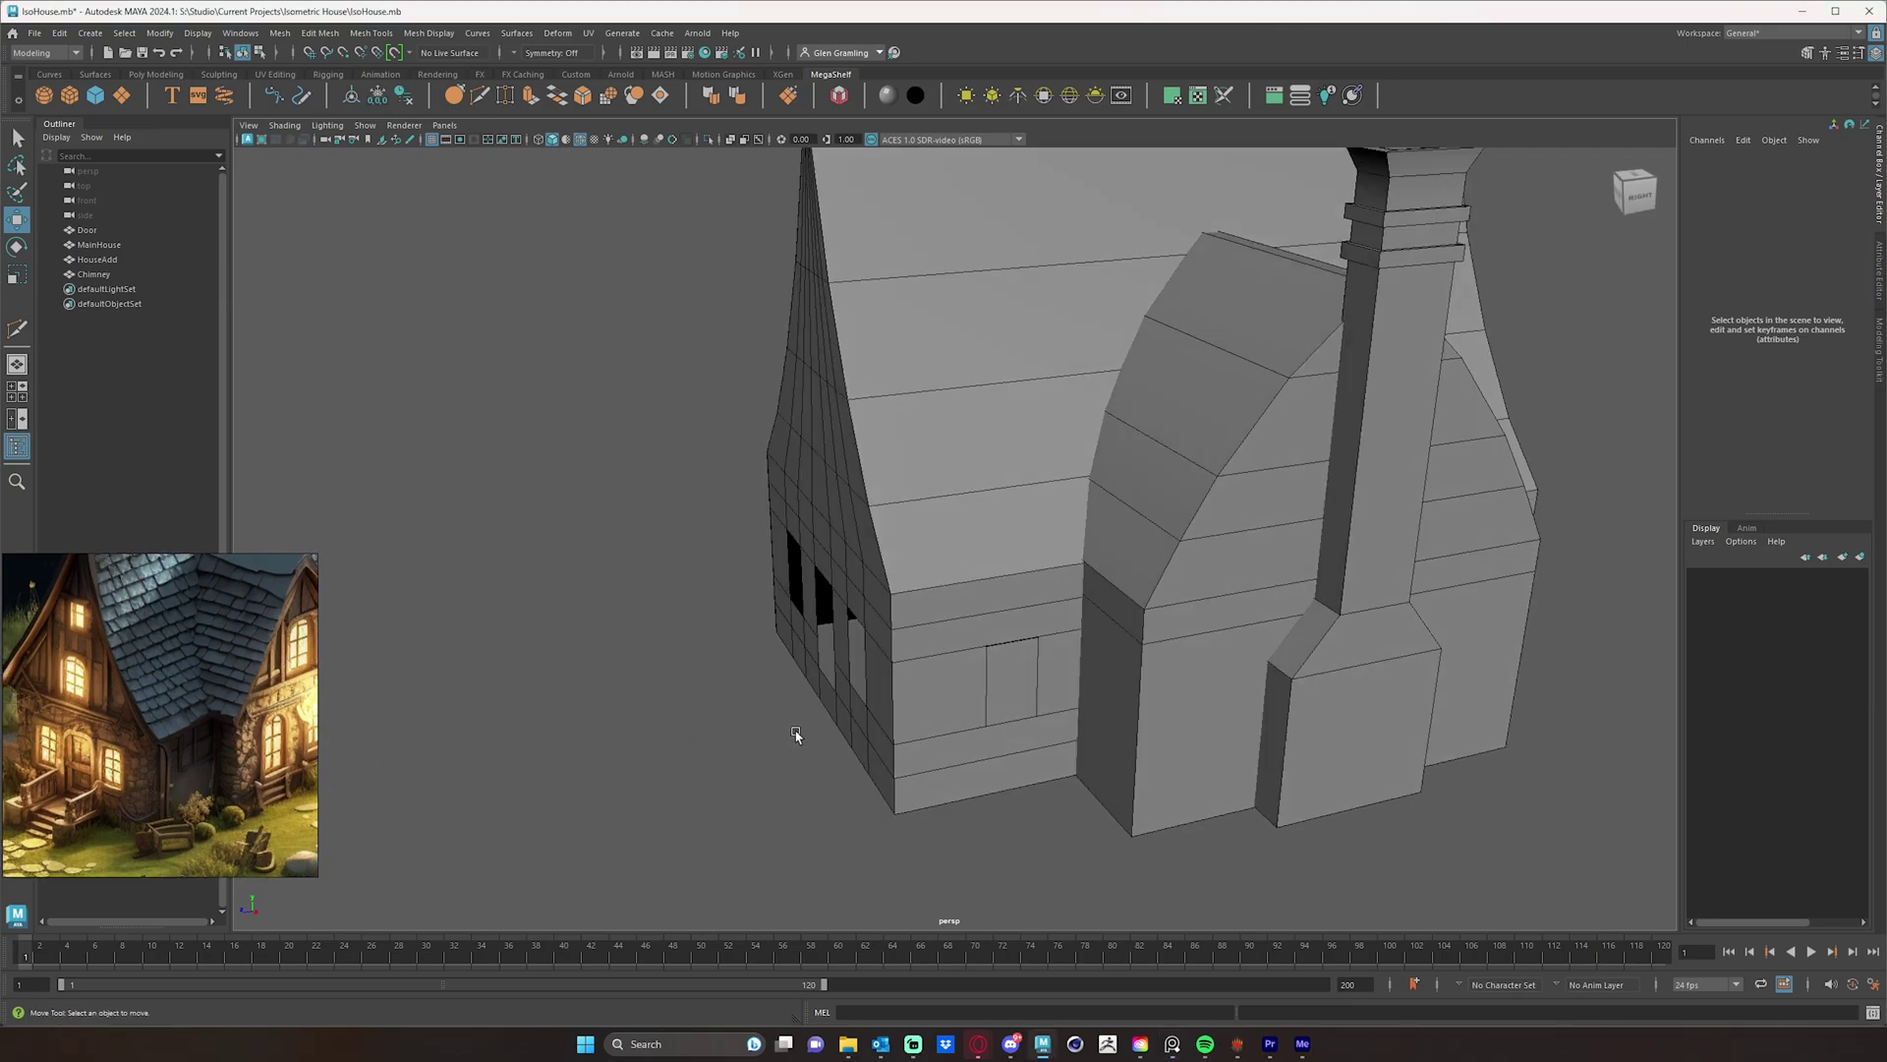
- Move the Door object onto HouseAdd's gable wall, left of the chimney, at Translate X 578.562 and Translate Z -182.235
{"action": "left_click", "coordinate": [1021, 698]}
{"action": "left_click_drag", "start_coordinate": [1022, 698], "coordinate": [975, 763], "text": "alt"}
{"action": "left_click_drag", "start_coordinate": [1101, 725], "coordinate": [1288, 735]}
{"action": "left_click_drag", "start_coordinate": [1183, 786], "coordinate": [1089, 771], "text": "alt"}
{"action": "left_click_drag", "start_coordinate": [1076, 776], "coordinate": [1184, 818], "text": "alt"}
{"action": "left_click_drag", "start_coordinate": [1369, 744], "coordinate": [1364, 742]}
{"action": "left_click_drag", "start_coordinate": [1365, 742], "coordinate": [1146, 763], "text": "alt"}
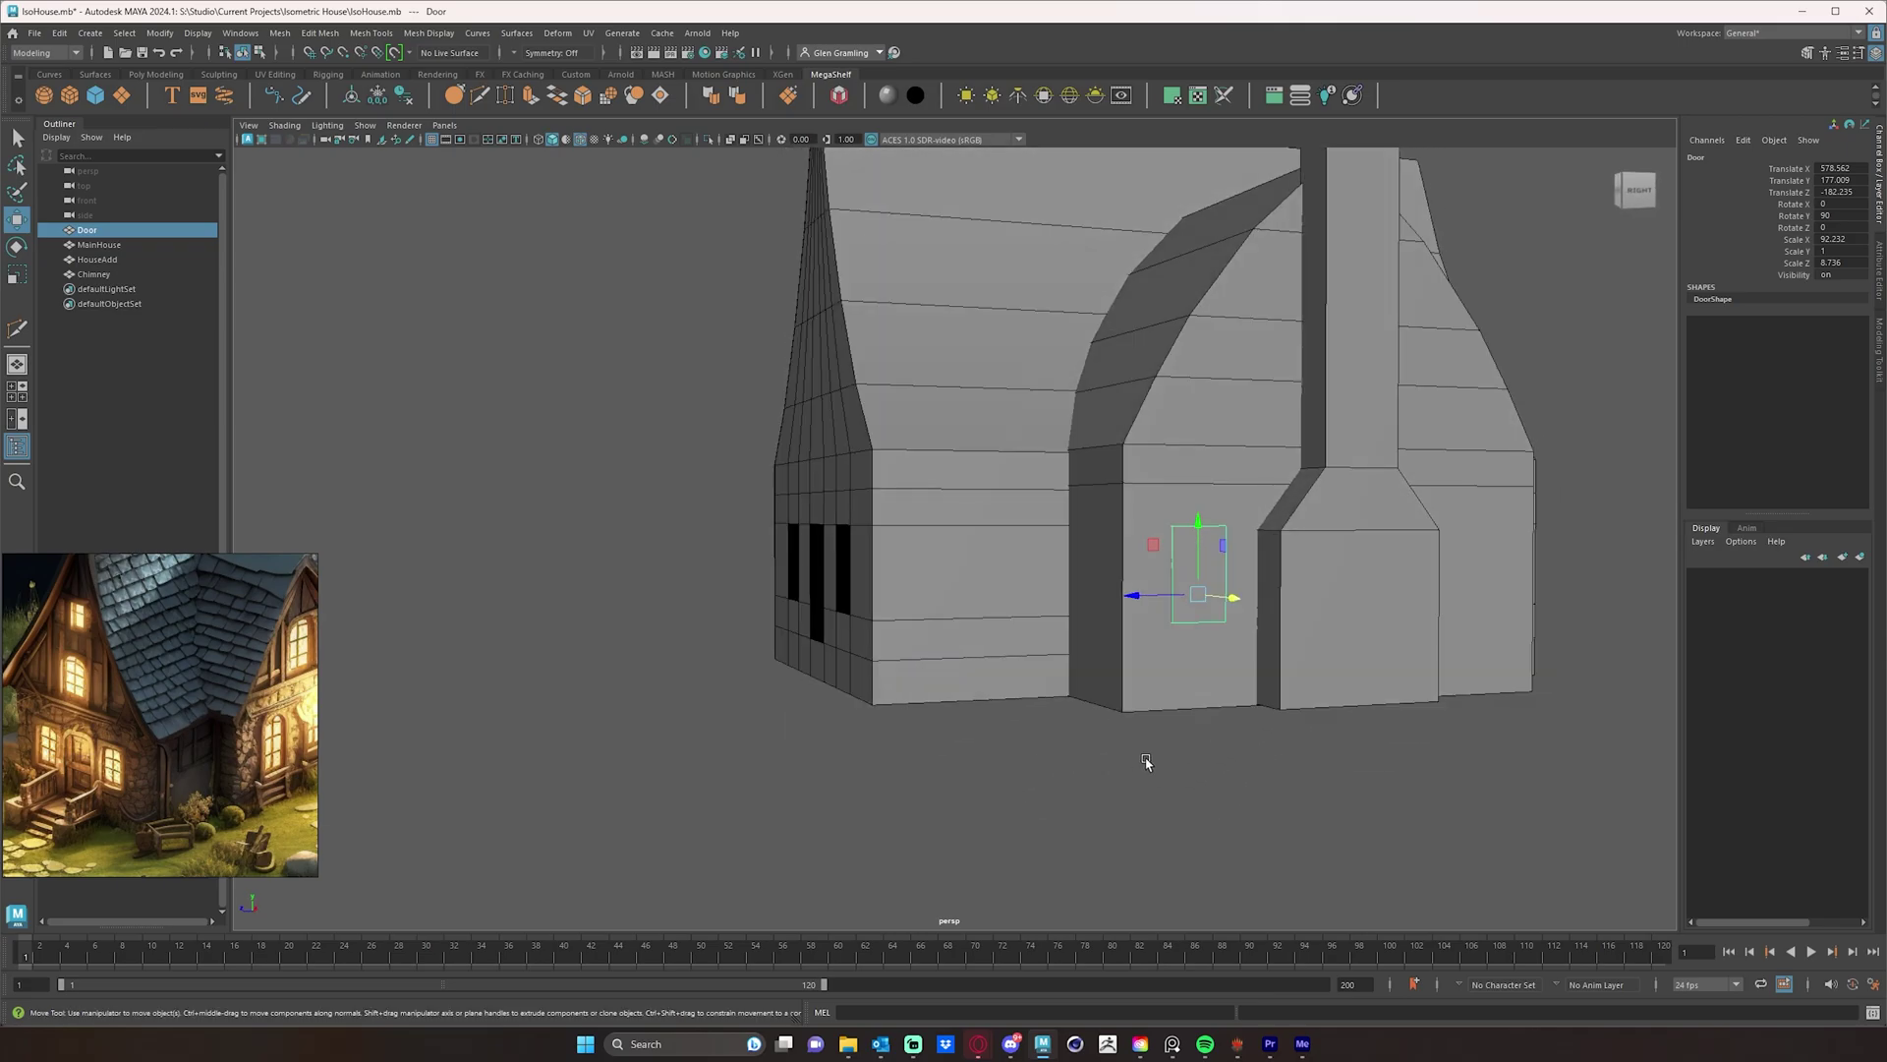
- Insert two horizontal and two vertical edge loops in HouseAdd along the Door's edges, outlining a window left of the chimney
{"action": "left_click", "coordinate": [1097, 570]}
{"action": "left_click_drag", "start_coordinate": [1382, 779], "coordinate": [999, 484], "text": "alt"}
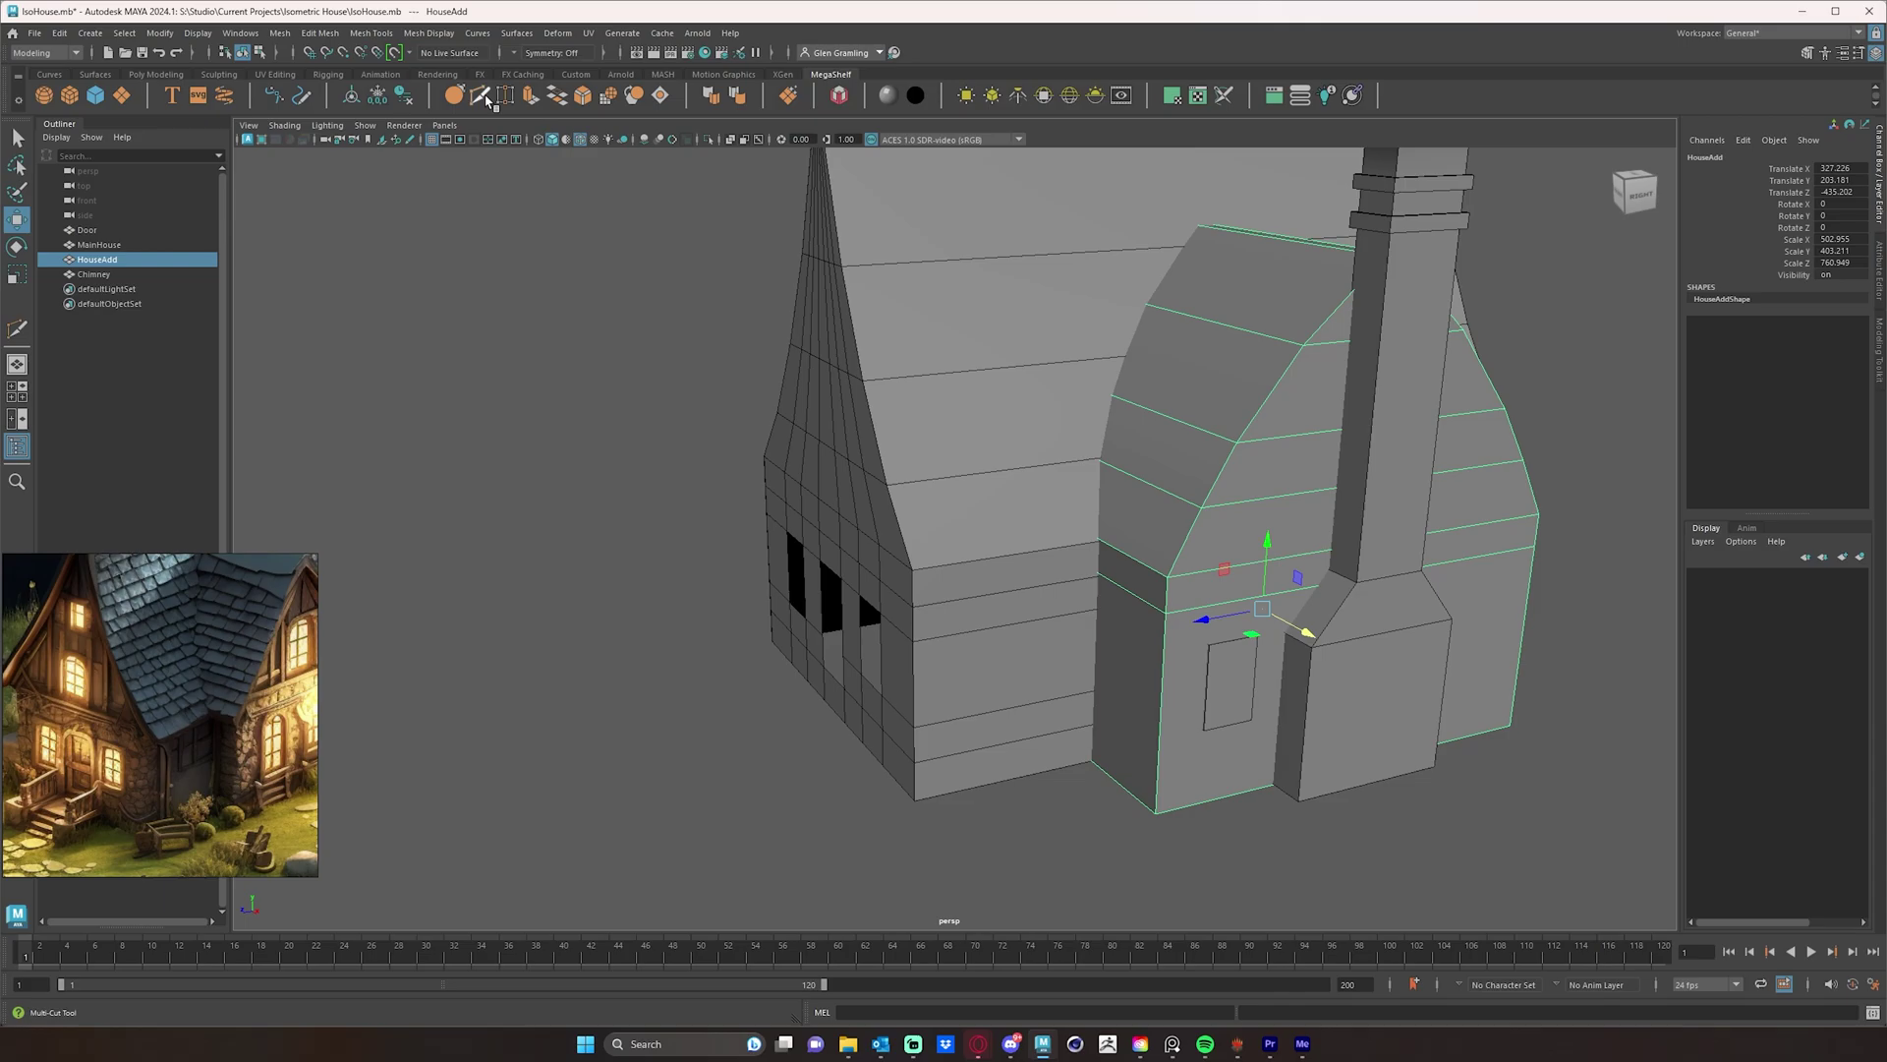
{"action": "left_click", "coordinate": [485, 100]}
{"action": "left_click_drag", "start_coordinate": [1204, 656], "coordinate": [1143, 602], "text": "alt"}
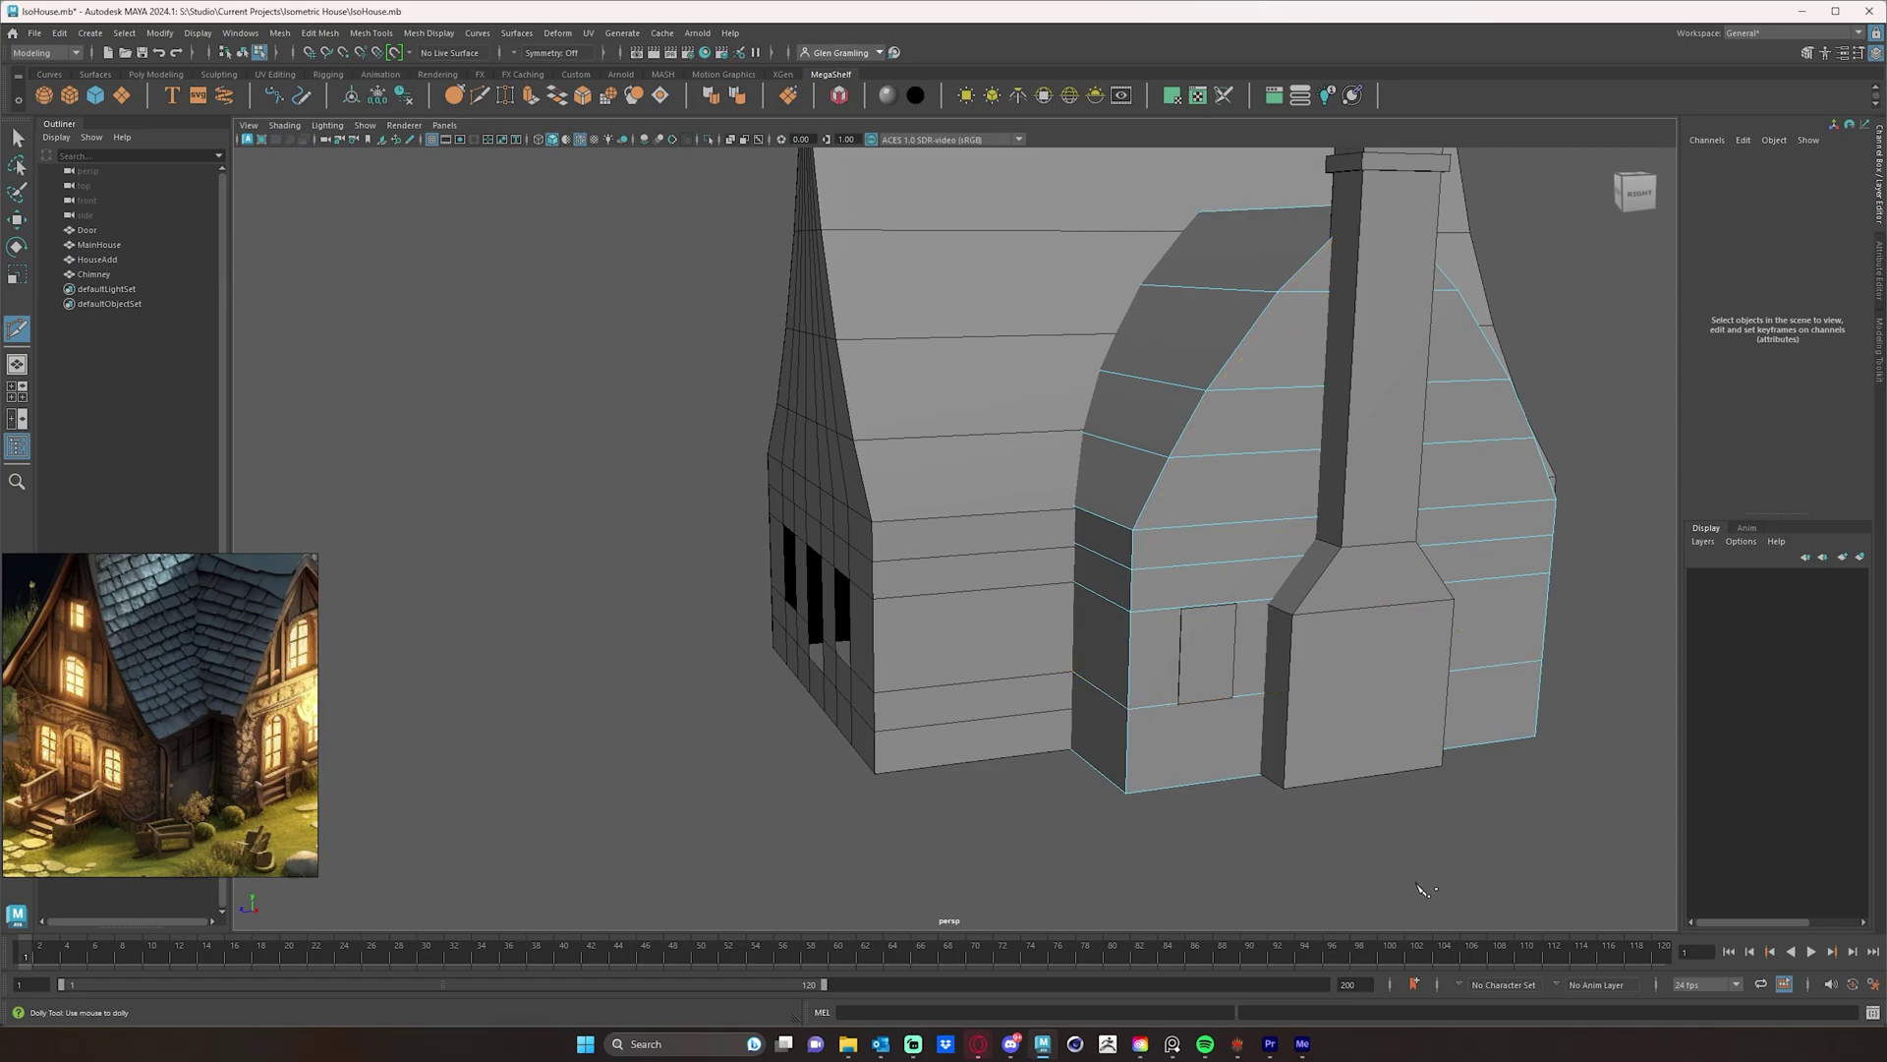
{"action": "left_click_drag", "start_coordinate": [1137, 706], "coordinate": [1066, 631], "text": "alt"}
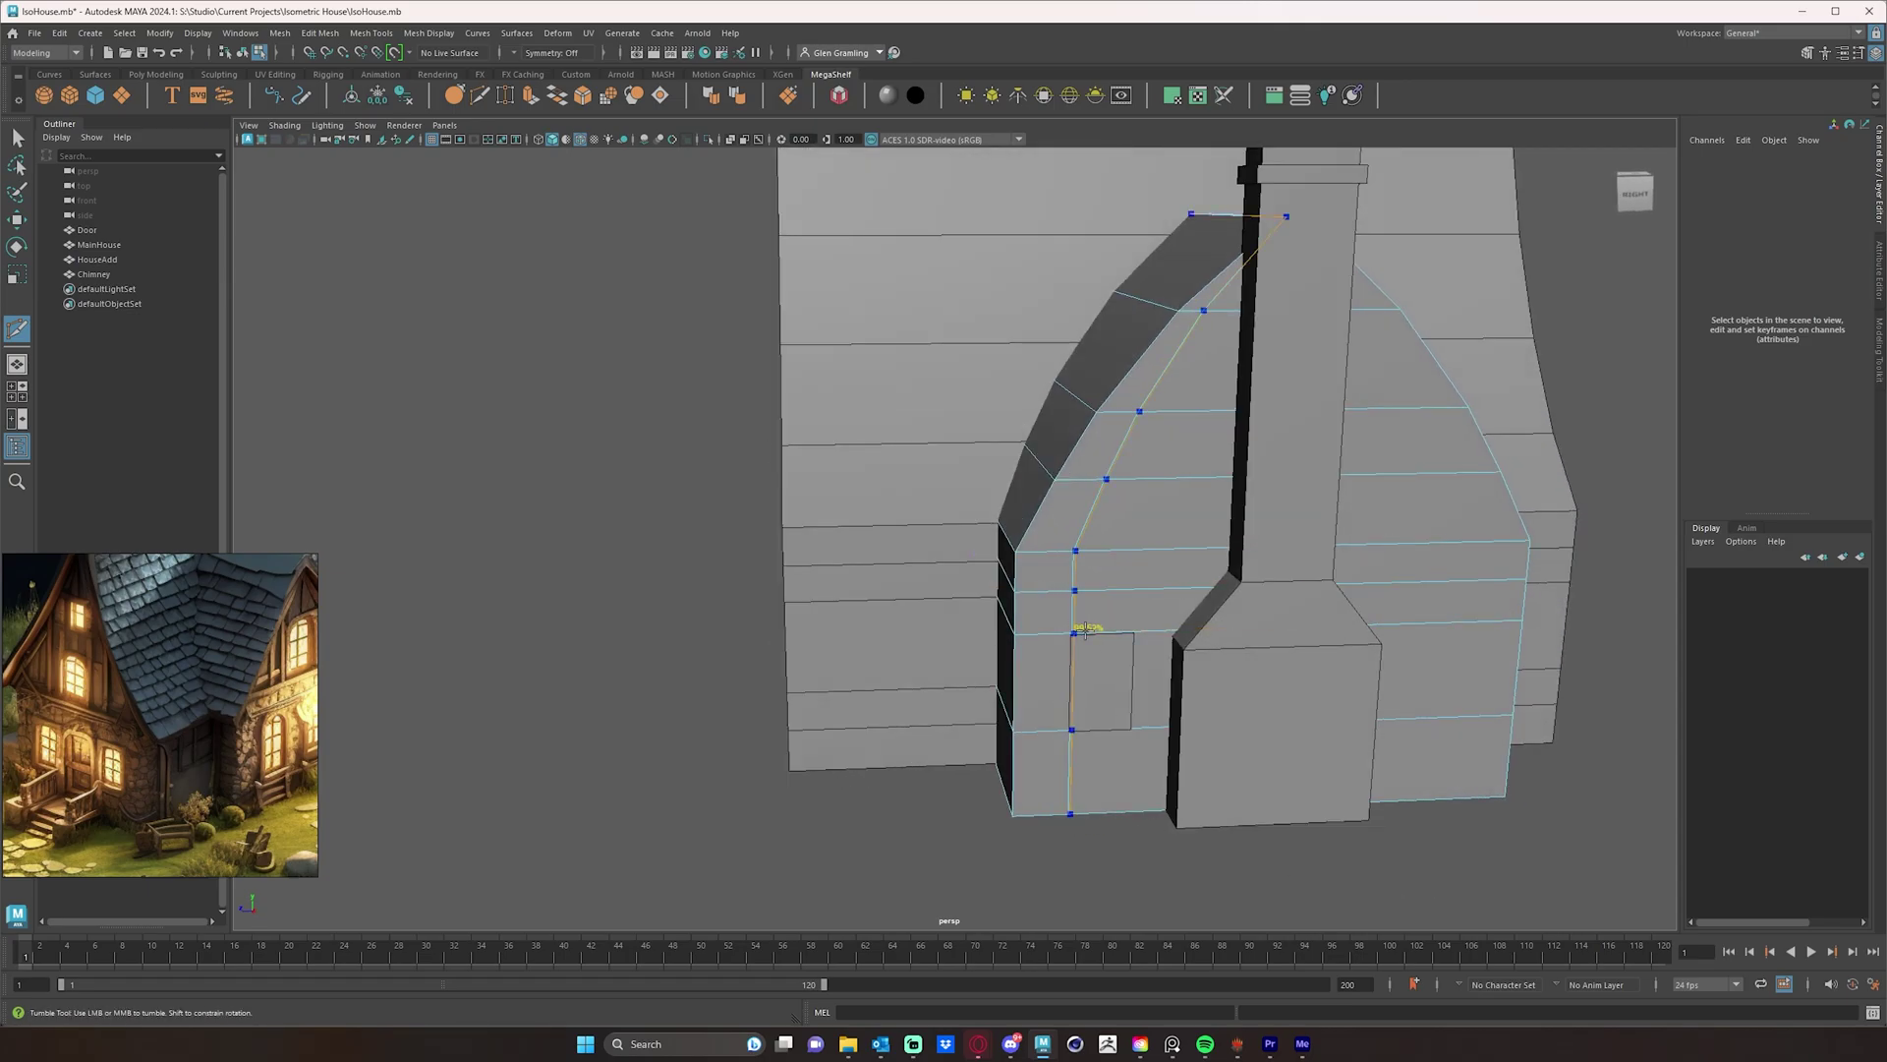
{"action": "left_click", "coordinate": [1135, 626]}
{"action": "left_click_drag", "start_coordinate": [1136, 626], "coordinate": [1121, 707], "text": "alt"}
- Move the Door object along HouseAdd's gable wall to the right side of the chimney, at Translate Z -697.163
{"action": "key", "text": "w"}
{"action": "right_click_drag", "start_coordinate": [1135, 696], "coordinate": [1203, 580]}
{"action": "left_click", "coordinate": [1131, 681]}
{"action": "left_click_drag", "start_coordinate": [1103, 712], "coordinate": [1276, 708]}
{"action": "left_click_drag", "start_coordinate": [1033, 468], "coordinate": [1065, 466], "text": "alt"}
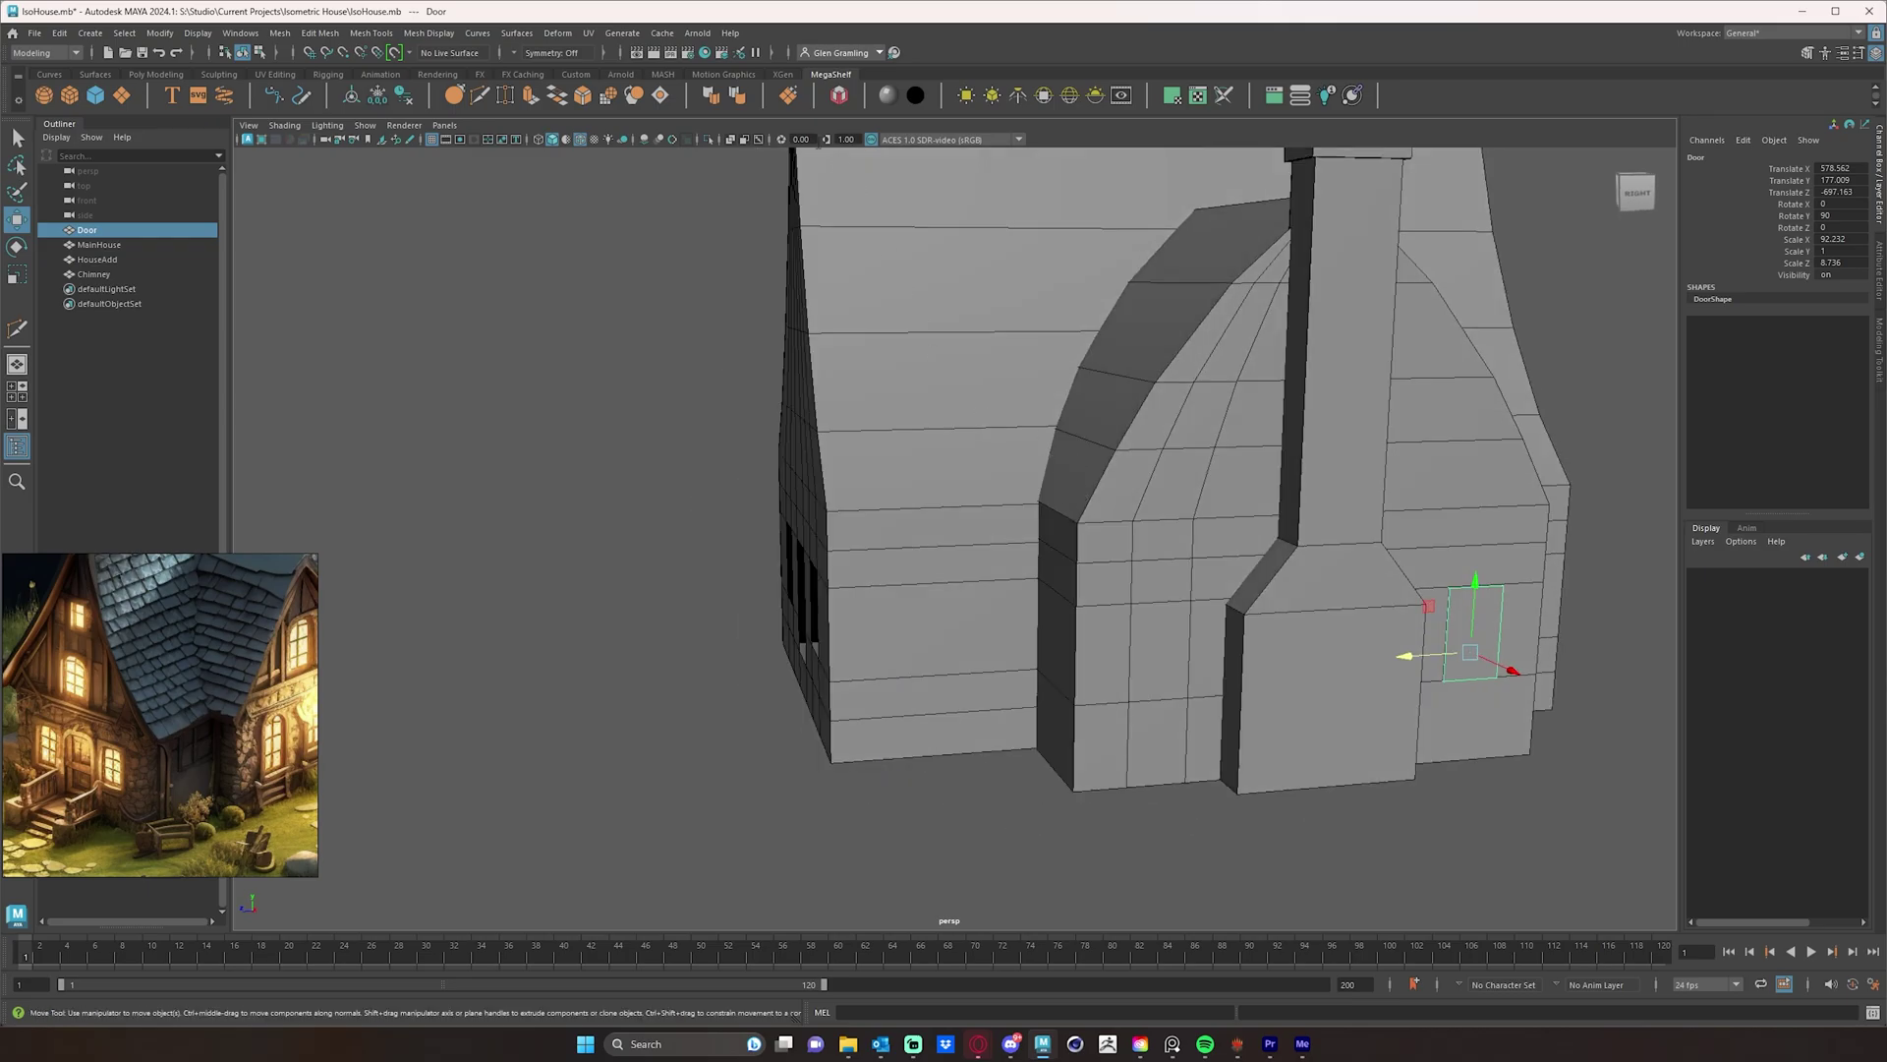
- Insert two vertical edge loops in HouseAdd along both sides of the Door object, right of the chimney
{"action": "left_click", "coordinate": [477, 99]}
{"action": "left_click_drag", "start_coordinate": [1441, 539], "coordinate": [1372, 558], "text": "alt"}
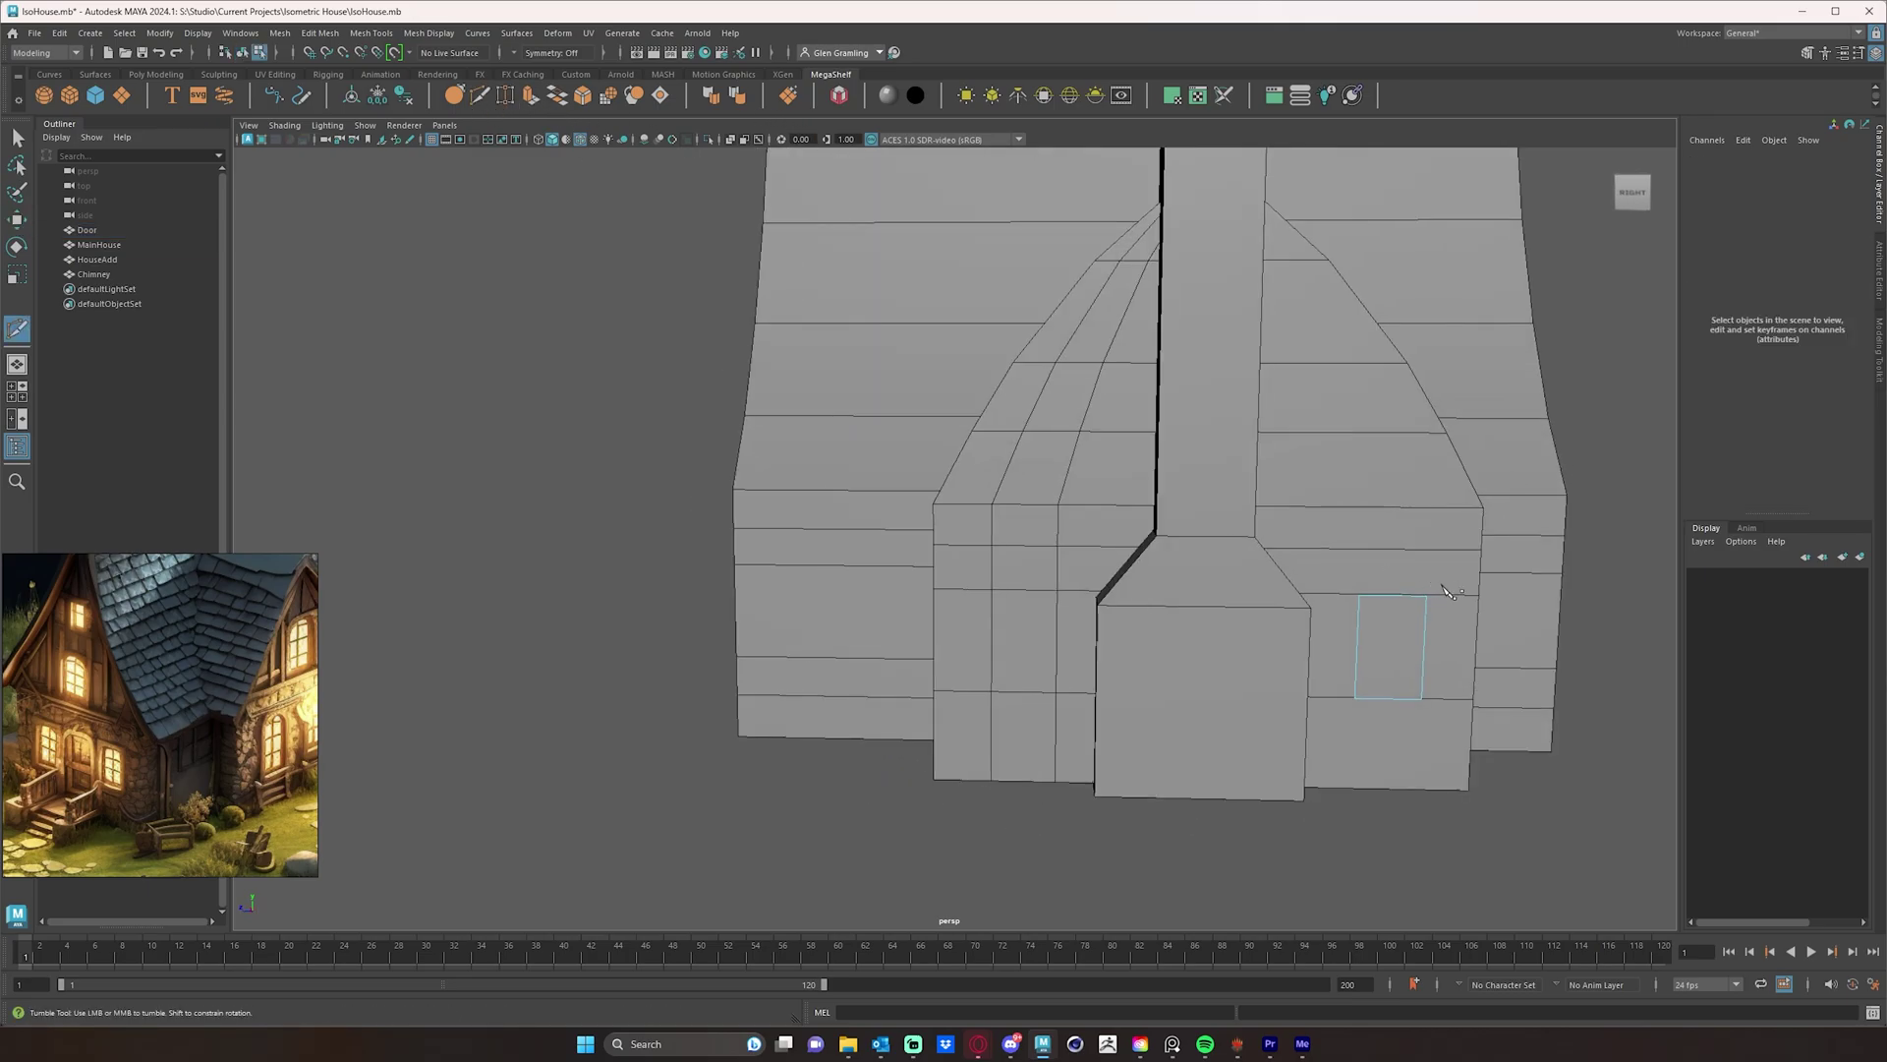
{"action": "key", "text": "w"}
{"action": "left_click", "coordinate": [1428, 526]}
{"action": "right_click_drag", "start_coordinate": [1427, 522], "coordinate": [1420, 506]}
{"action": "left_click_drag", "start_coordinate": [1421, 507], "coordinate": [953, 356], "text": "alt"}
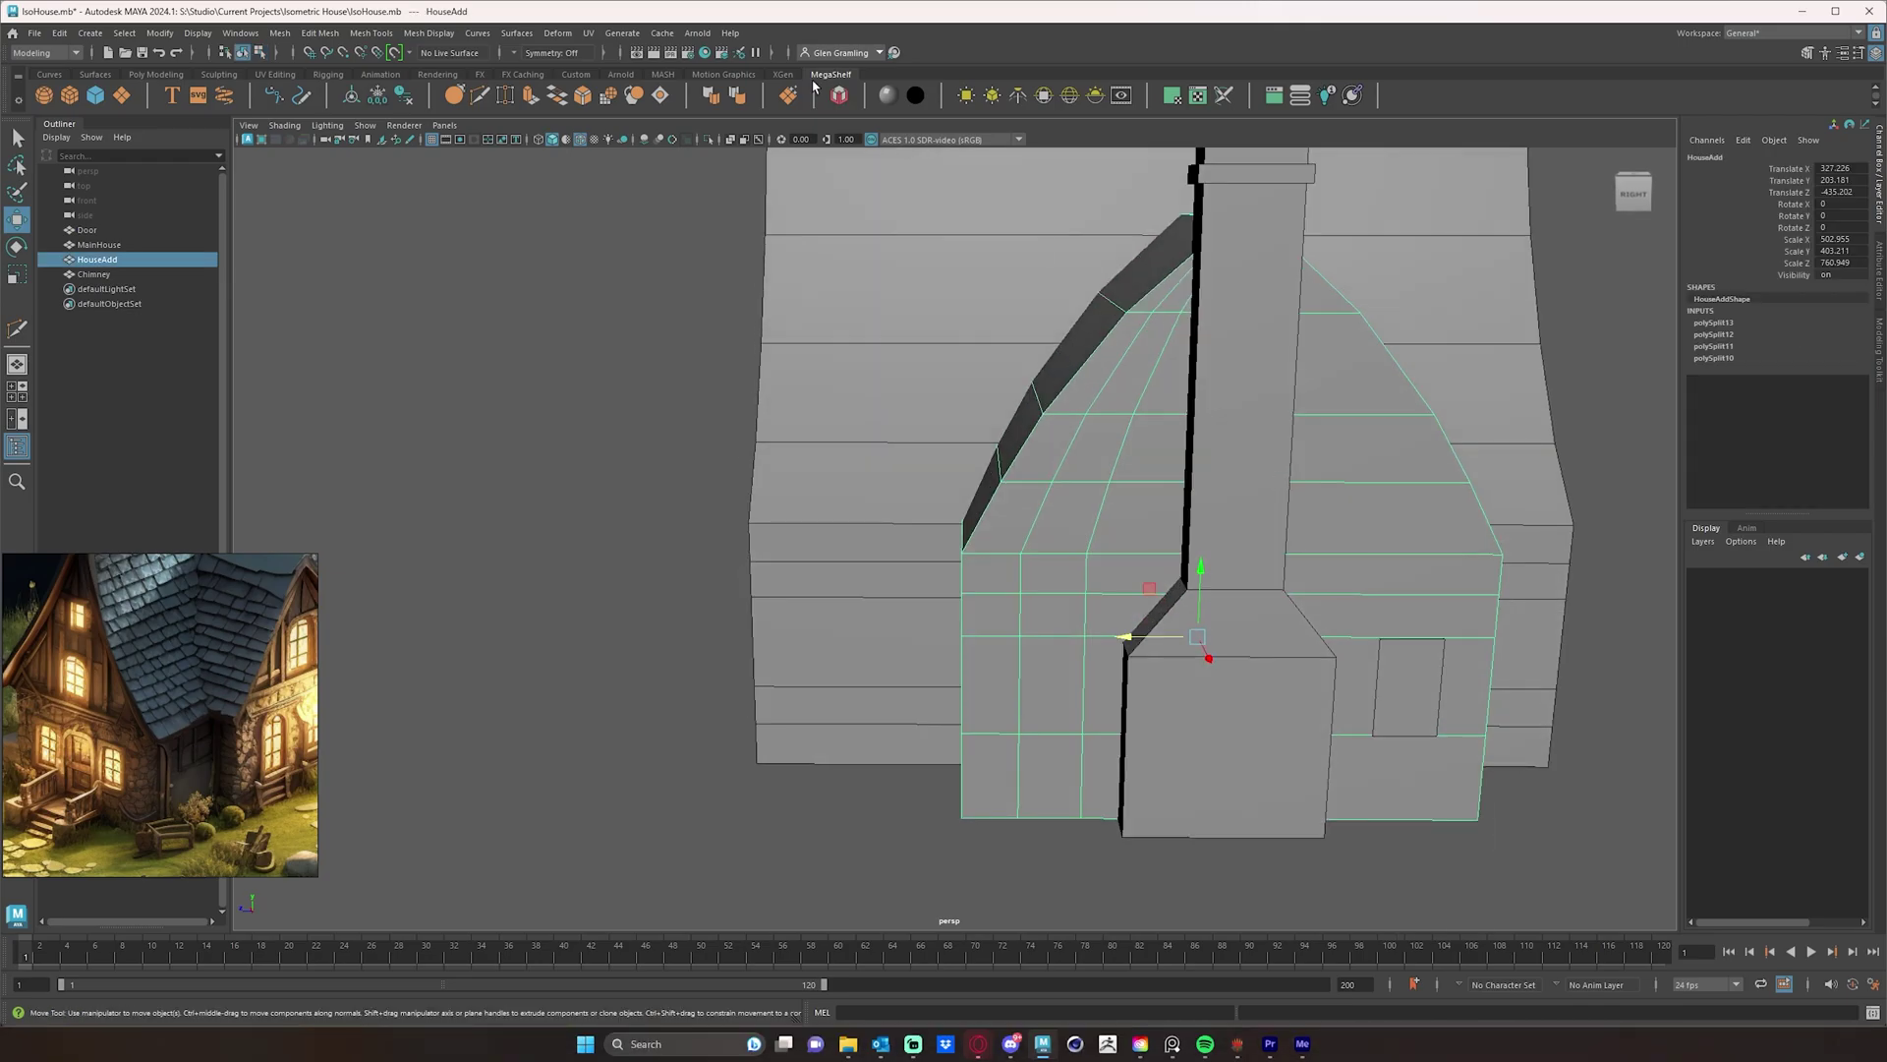
{"action": "left_click", "coordinate": [478, 96]}
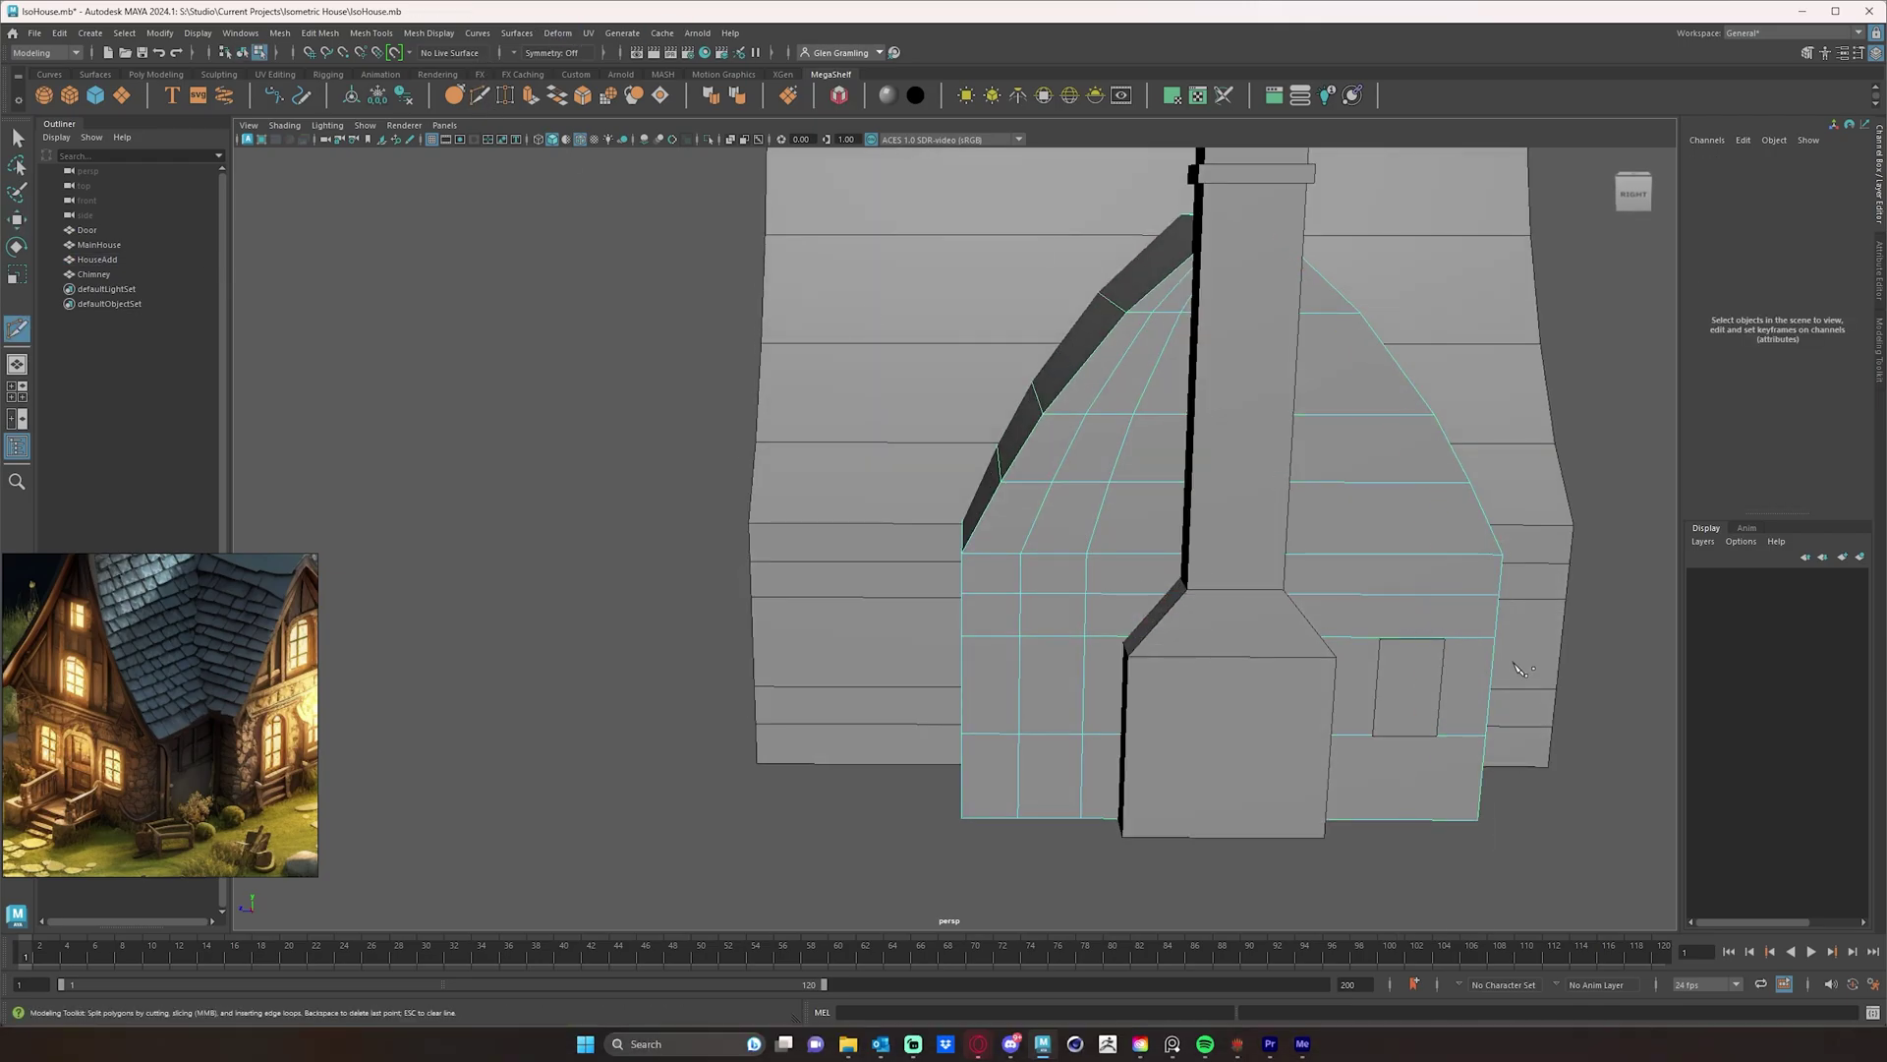
{"action": "left_click", "coordinate": [1446, 637], "text": "ctrl"}
{"action": "left_click_drag", "start_coordinate": [1380, 640], "coordinate": [1517, 717], "text": "alt"}
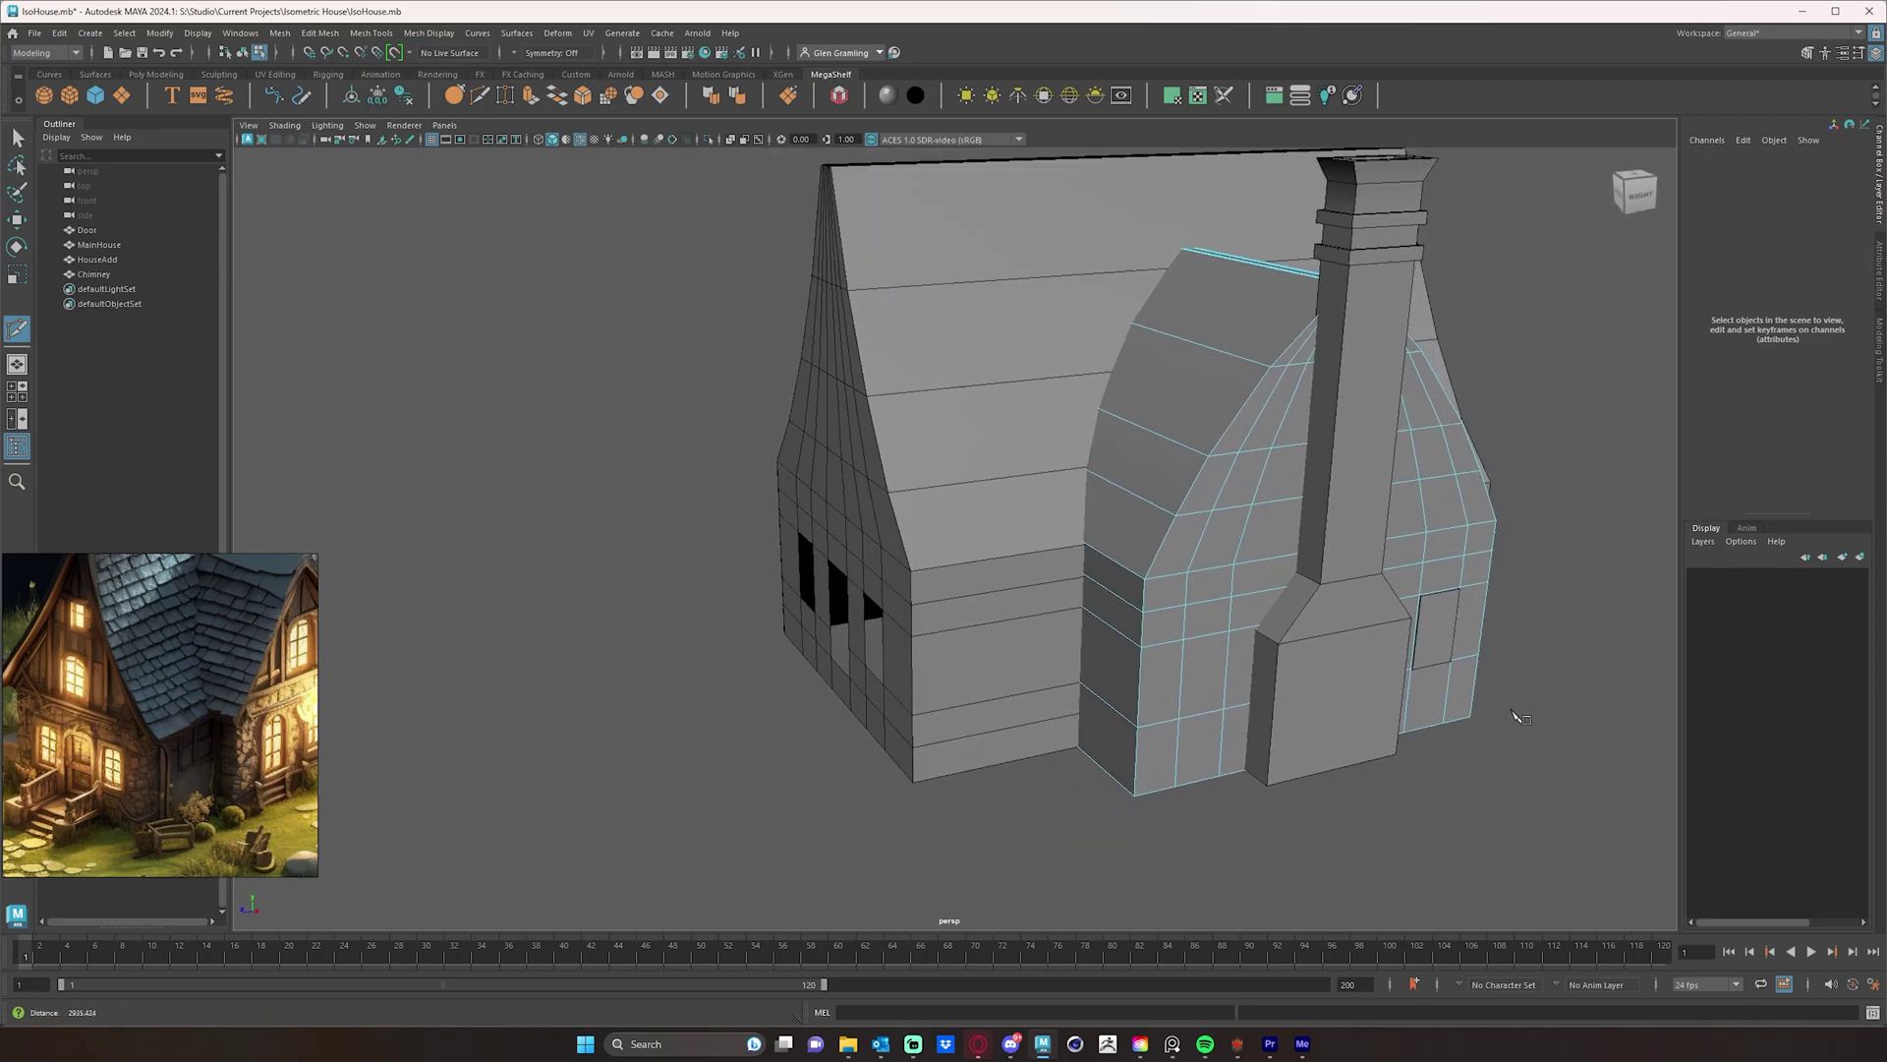
- Move the Door object away from HouseAdd's gable wall, out past the opposite side of MainHouse
{"action": "right_click_drag", "start_coordinate": [1517, 717], "coordinate": [1432, 695], "text": "alt"}
{"action": "middle_click_drag", "start_coordinate": [1432, 695], "coordinate": [1386, 642], "text": "alt"}
{"action": "key", "text": "w"}
{"action": "right_click_drag", "start_coordinate": [1272, 586], "coordinate": [1327, 561]}
{"action": "left_click", "coordinate": [1269, 593]}
{"action": "left_click_drag", "start_coordinate": [1279, 614], "coordinate": [1475, 654], "text": "alt"}
{"action": "left_click_drag", "start_coordinate": [1317, 527], "coordinate": [818, 404]}
- Delete the window-sized faces on both sides of the chimney in HouseAdd's gable wall and return to object selection
{"action": "left_click_drag", "start_coordinate": [1253, 631], "coordinate": [1026, 604], "text": "alt"}
{"action": "right_click_drag", "start_coordinate": [1026, 604], "coordinate": [1024, 610]}
{"action": "left_click", "coordinate": [1023, 610]}
{"action": "left_click", "coordinate": [1251, 603], "text": "shift"}
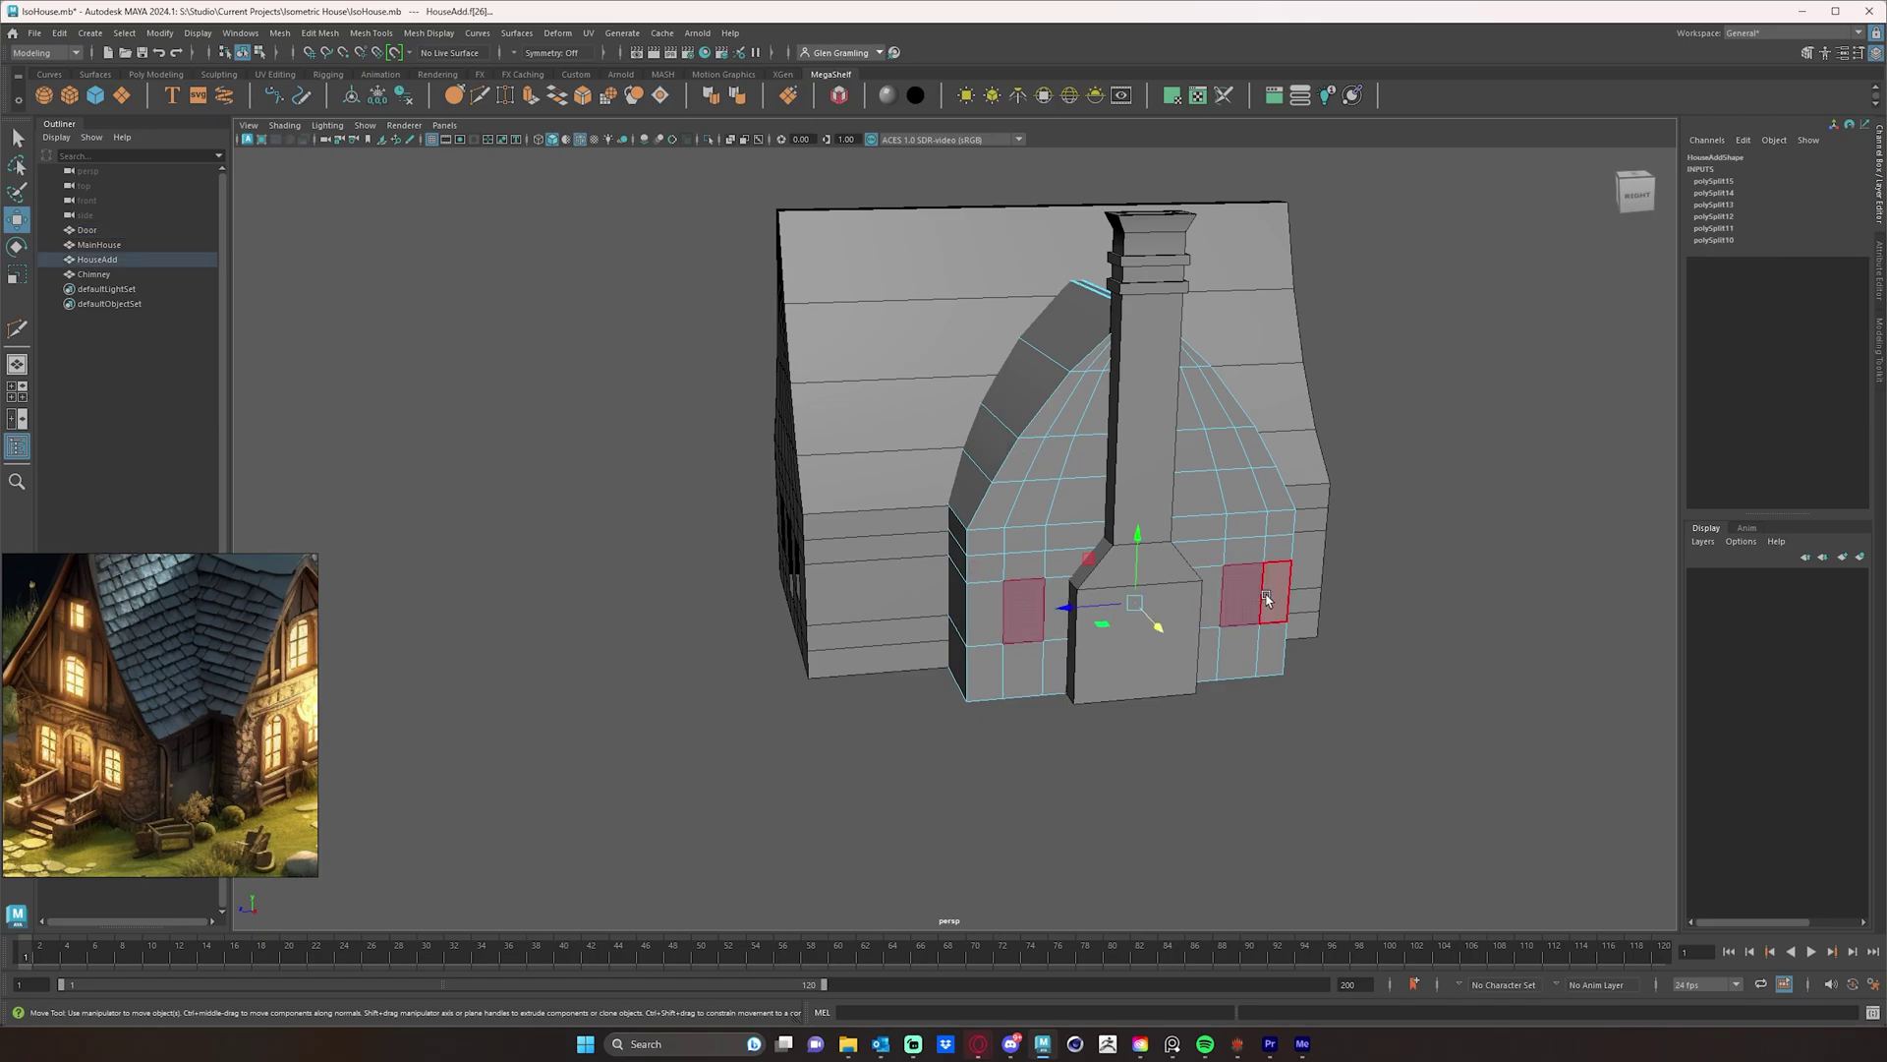
{"action": "key", "text": "Delete"}
{"action": "left_click_drag", "start_coordinate": [1317, 717], "coordinate": [1032, 717], "text": "alt"}
{"action": "left_click_drag", "start_coordinate": [965, 506], "coordinate": [1030, 421], "text": "alt"}
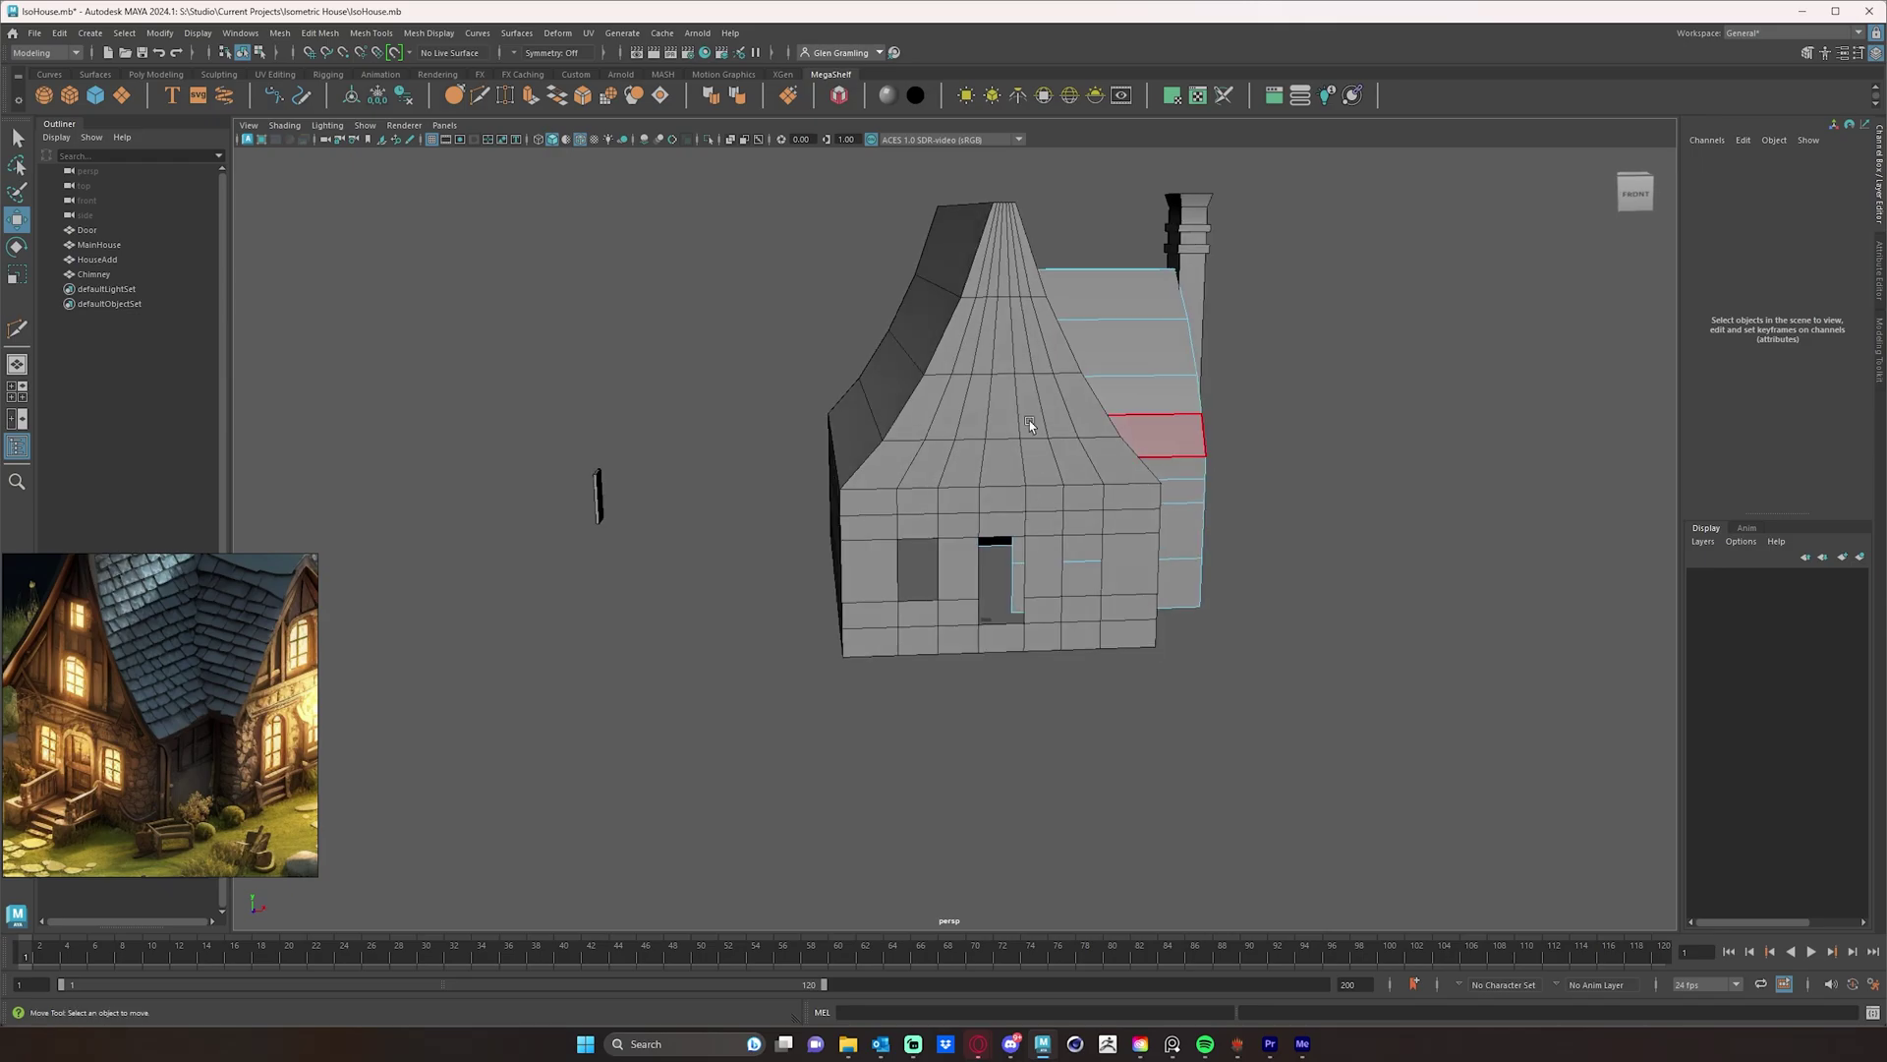
{"action": "right_click_drag", "start_coordinate": [1029, 420], "coordinate": [1091, 403]}
- Move the Door object against MainHouse's long wall opposite HouseAdd, at Translate X -377.529 and Translate Z -807.172
{"action": "left_click_drag", "start_coordinate": [1360, 616], "coordinate": [1357, 683], "text": "alt"}
{"action": "right_click", "coordinate": [1020, 533]}
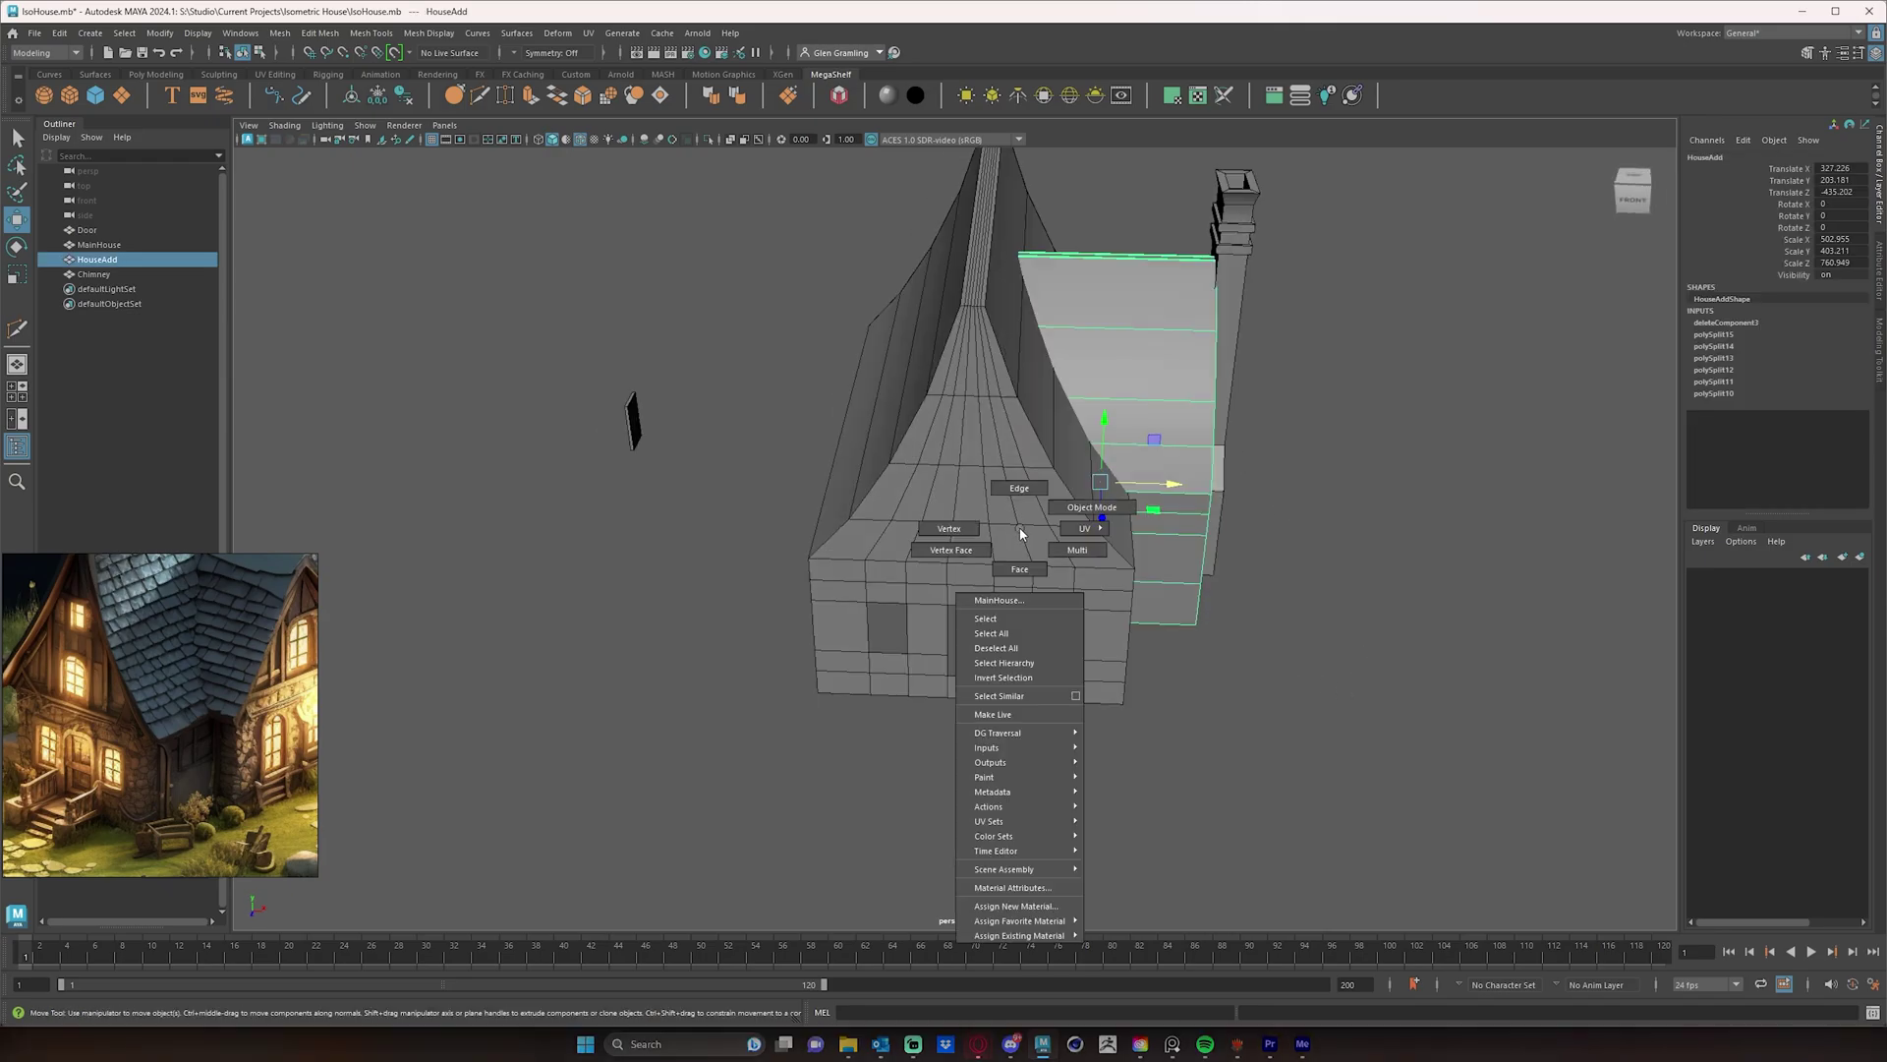
{"action": "right_click_drag", "start_coordinate": [1098, 501], "coordinate": [1098, 502]}
{"action": "left_click_drag", "start_coordinate": [1301, 620], "coordinate": [1360, 623], "text": "alt"}
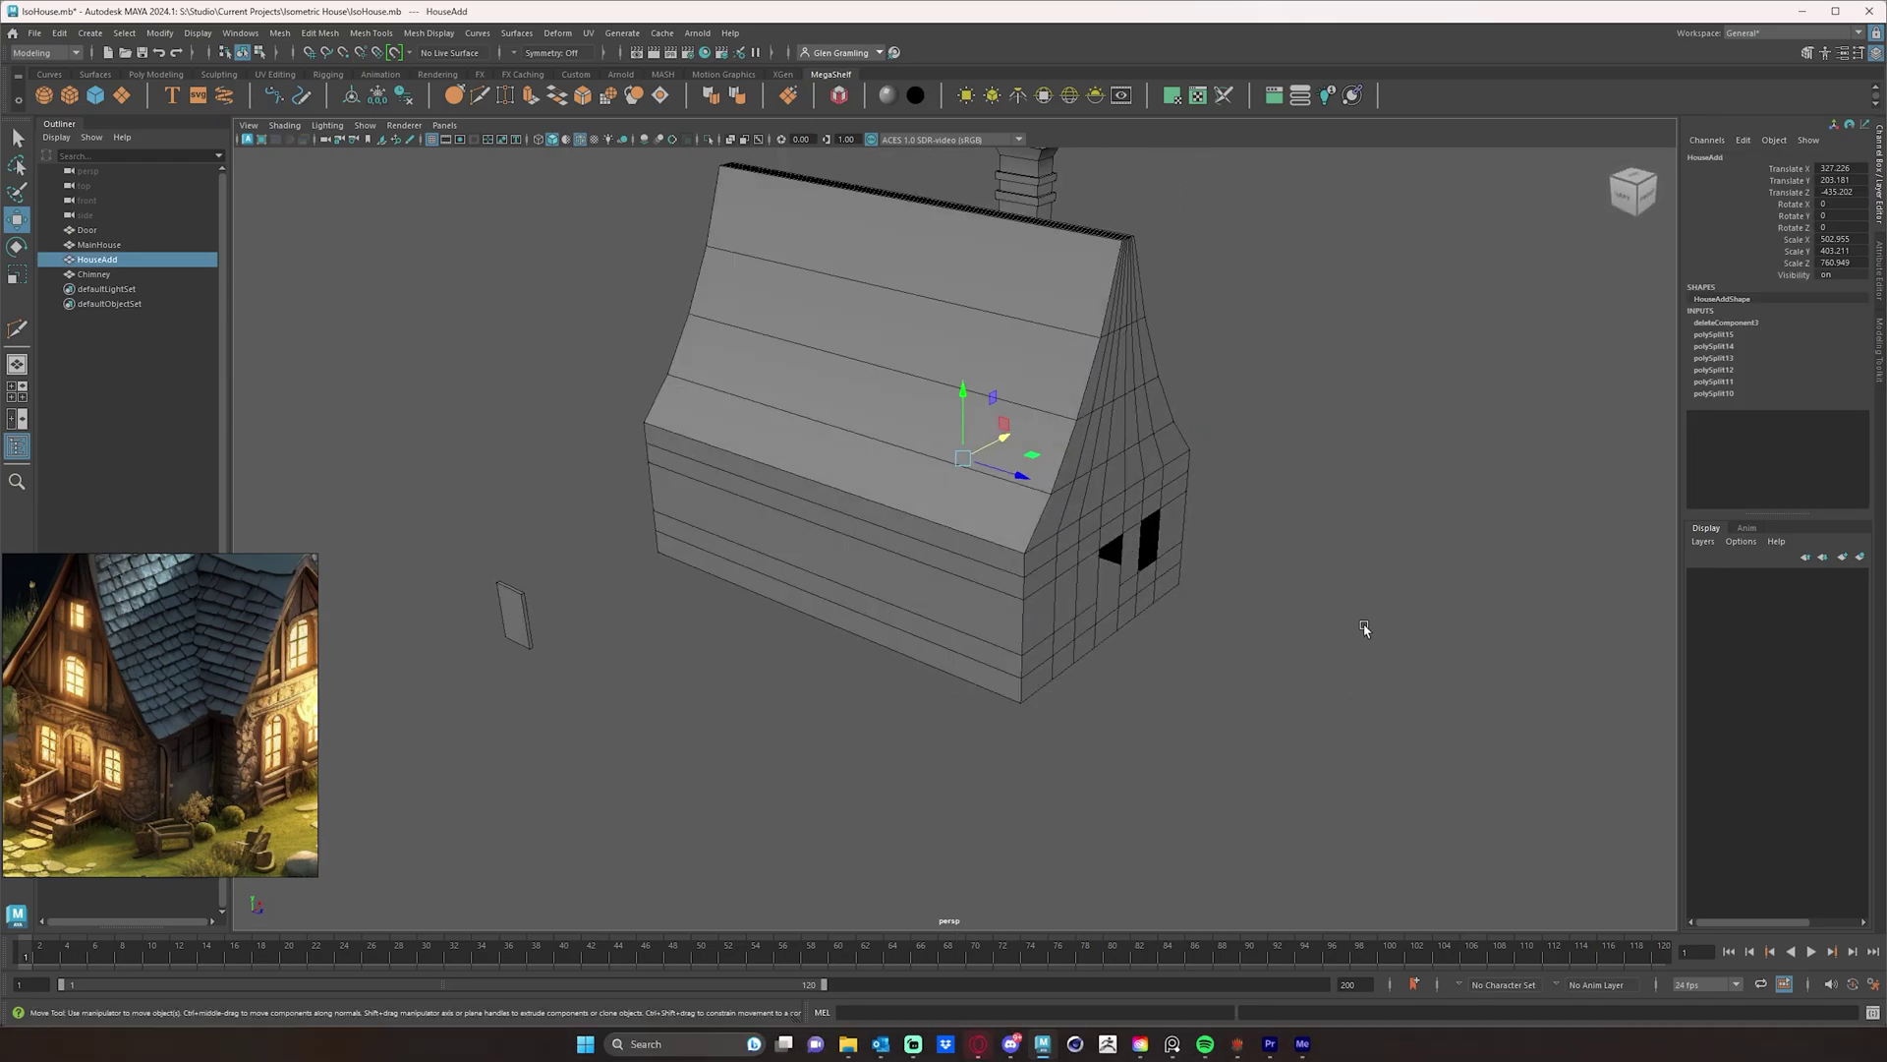
{"action": "left_click", "coordinate": [1360, 623]}
{"action": "left_click_drag", "start_coordinate": [1036, 763], "coordinate": [1003, 708], "text": "alt"}
{"action": "left_click_drag", "start_coordinate": [1289, 543], "coordinate": [860, 630], "text": "alt"}
{"action": "left_click", "coordinate": [973, 690]}
{"action": "left_click_drag", "start_coordinate": [974, 643], "coordinate": [936, 645], "text": "alt"}
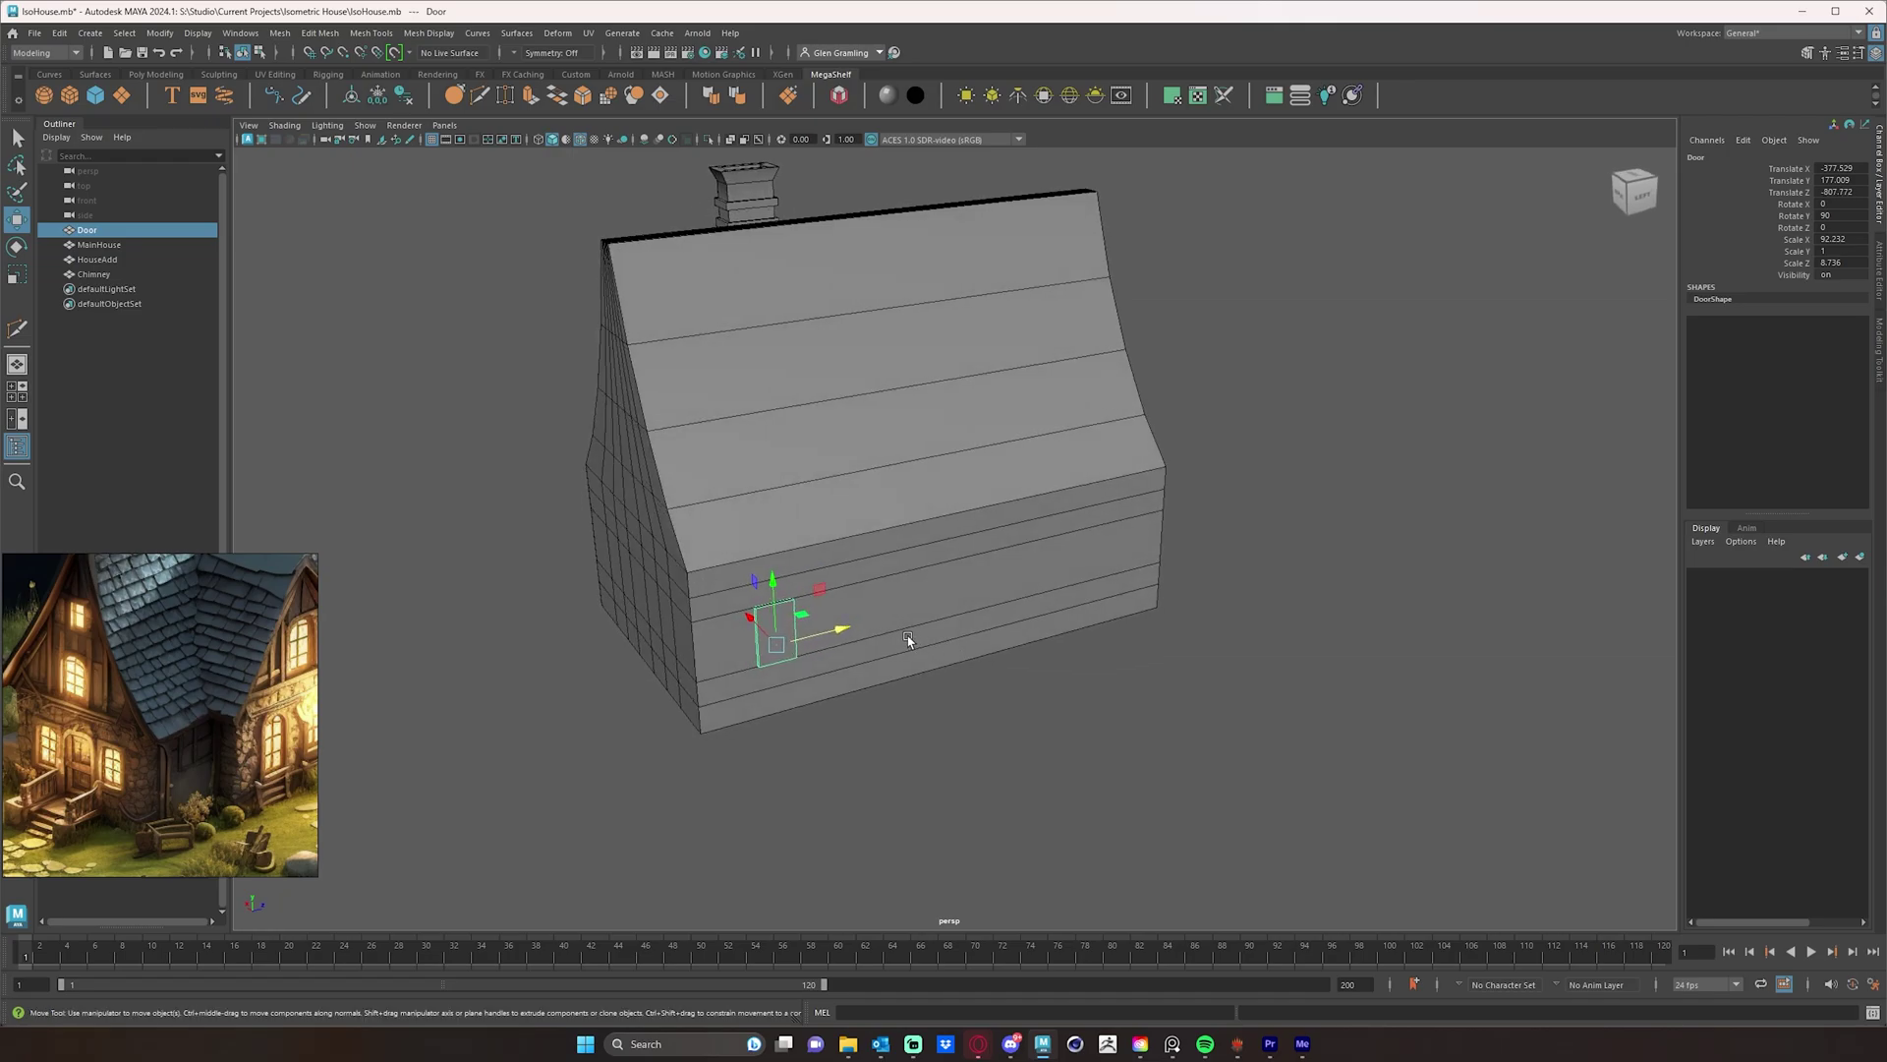
- Examine the house from all sides, checking the openings already cut and MainHouse's uncut long wall opposite HouseAdd
{"action": "left_click_drag", "start_coordinate": [1189, 655], "coordinate": [1060, 590], "text": "alt"}
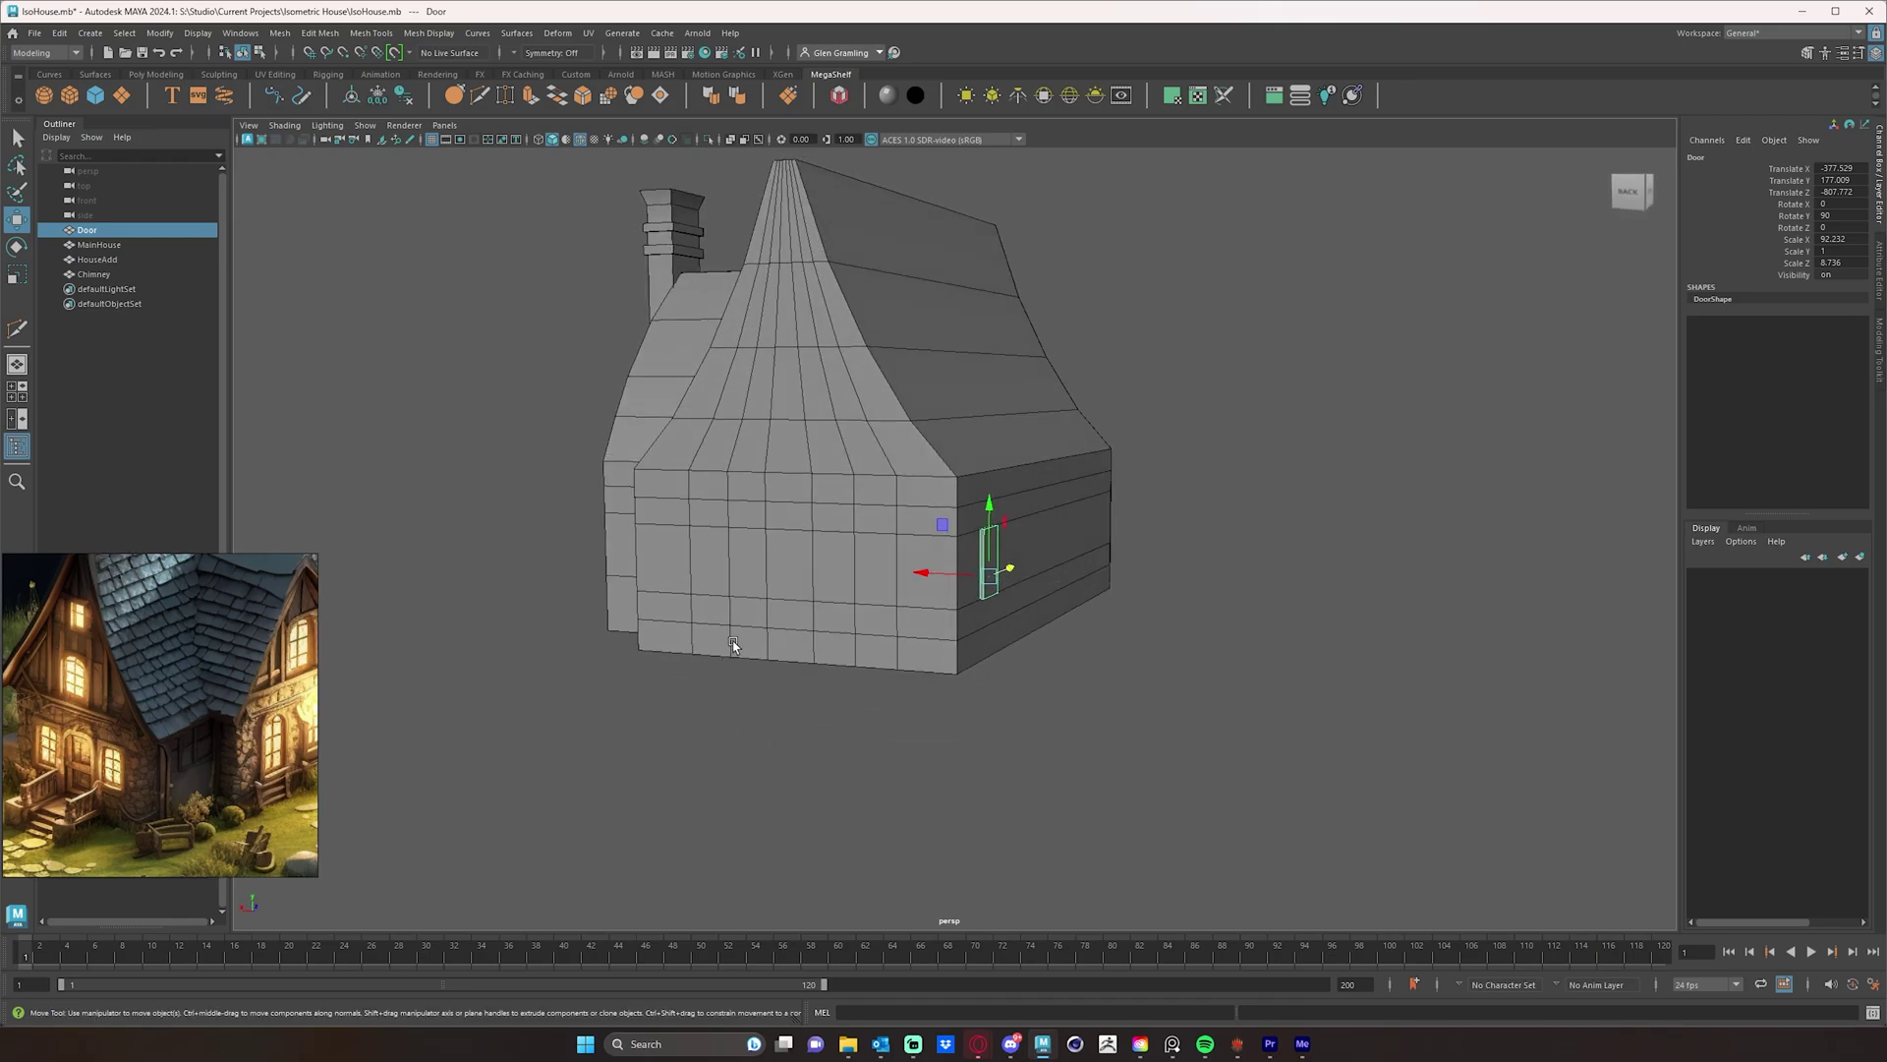
{"action": "left_click_drag", "start_coordinate": [1176, 671], "coordinate": [1219, 663], "text": "alt"}
{"action": "right_click_drag", "start_coordinate": [1332, 649], "coordinate": [1100, 636], "text": "alt"}
{"action": "mouse_move", "coordinate": [1100, 636]}
{"action": "left_mouse_down", "text": "alt"}
{"action": "mouse_move", "coordinate": [1061, 645]}
{"action": "mouse_move", "coordinate": [1083, 646]}
{"action": "left_mouse_up", "text": "alt"}
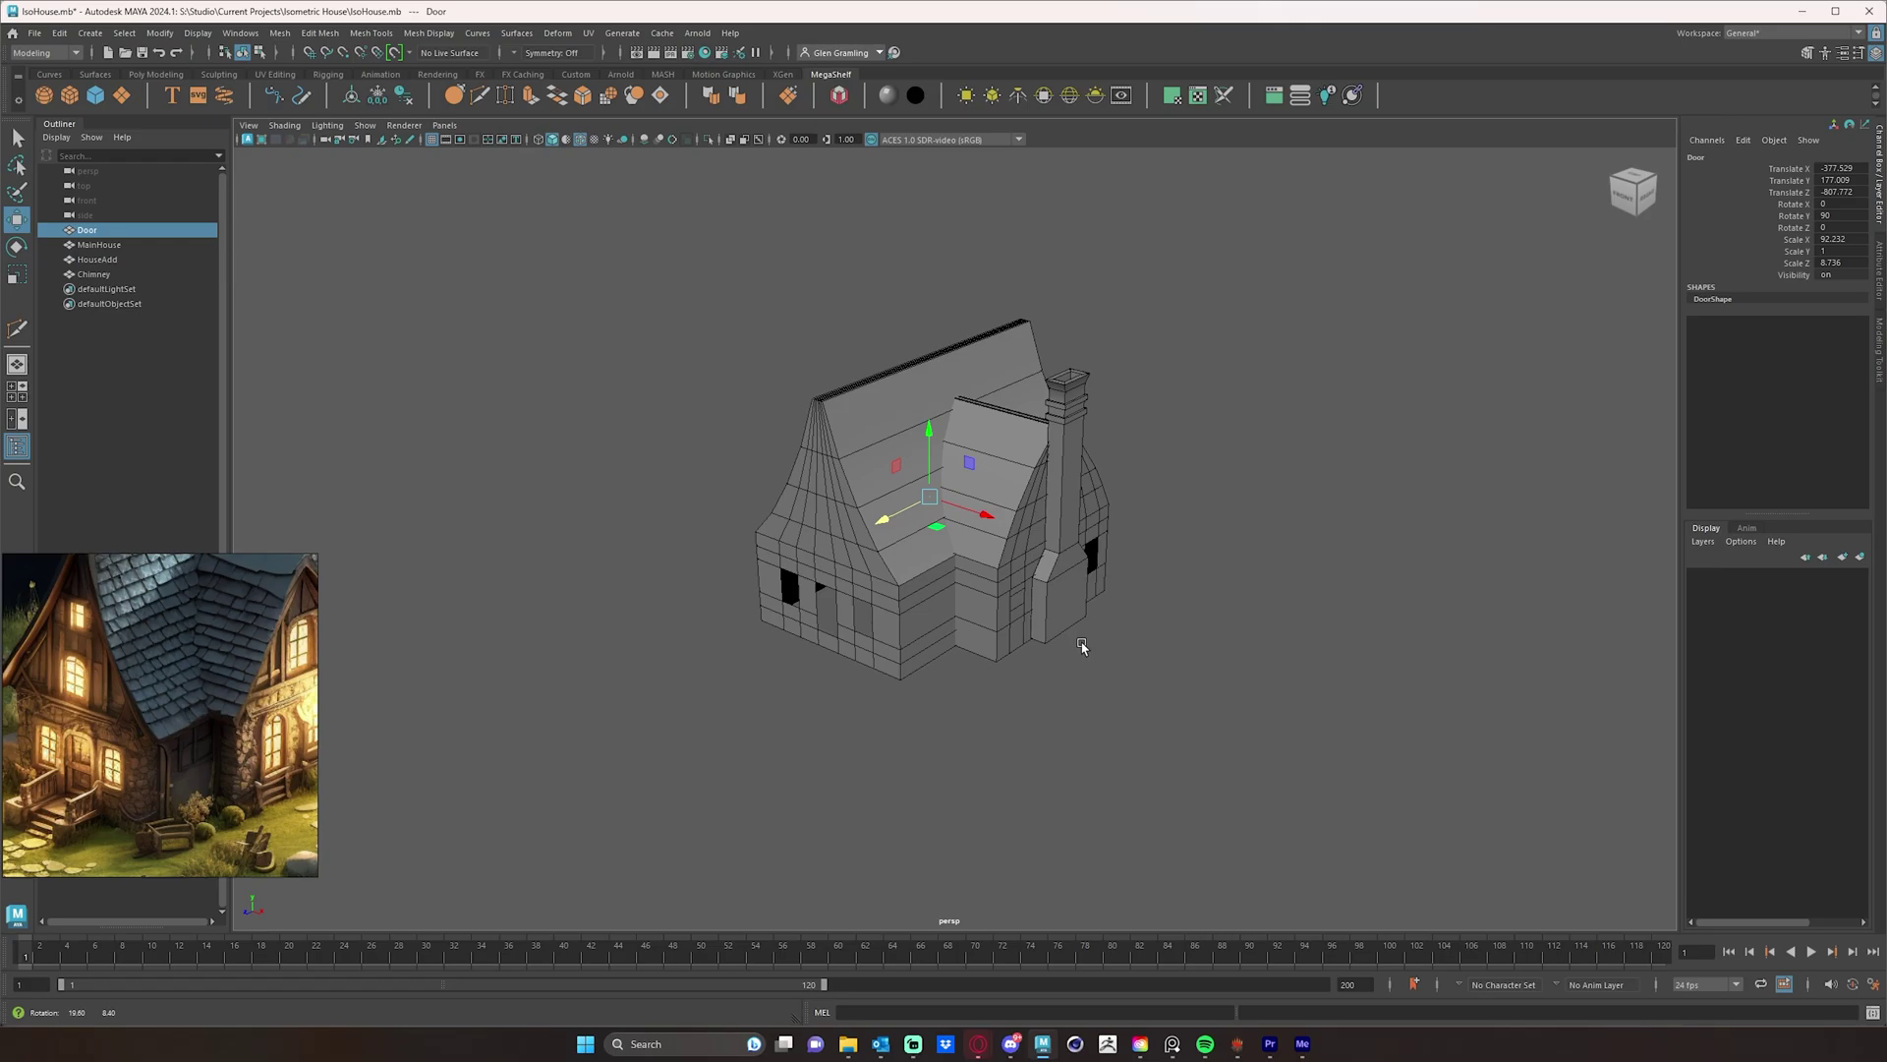
{"action": "mouse_move", "coordinate": [1237, 573]}
{"action": "left_mouse_down", "text": "alt"}
{"action": "mouse_move", "coordinate": [1183, 534]}
{"action": "mouse_move", "coordinate": [1271, 552]}
{"action": "mouse_move", "coordinate": [1209, 564]}
{"action": "mouse_move", "coordinate": [1243, 564]}
{"action": "left_mouse_up", "text": "alt"}
{"action": "scroll", "coordinate": [727, 580], "scroll_direction": "up", "scroll_amount": 5}
{"action": "left_click_drag", "start_coordinate": [717, 580], "coordinate": [851, 573], "text": "alt"}
{"action": "middle_click_drag", "start_coordinate": [972, 688], "coordinate": [1155, 492], "text": "alt"}
{"action": "left_click_drag", "start_coordinate": [878, 631], "coordinate": [922, 626], "text": "alt"}
{"action": "right_click_drag", "start_coordinate": [1160, 545], "coordinate": [1050, 565], "text": "alt"}
{"action": "middle_click_drag", "start_coordinate": [1049, 565], "coordinate": [982, 619], "text": "alt"}
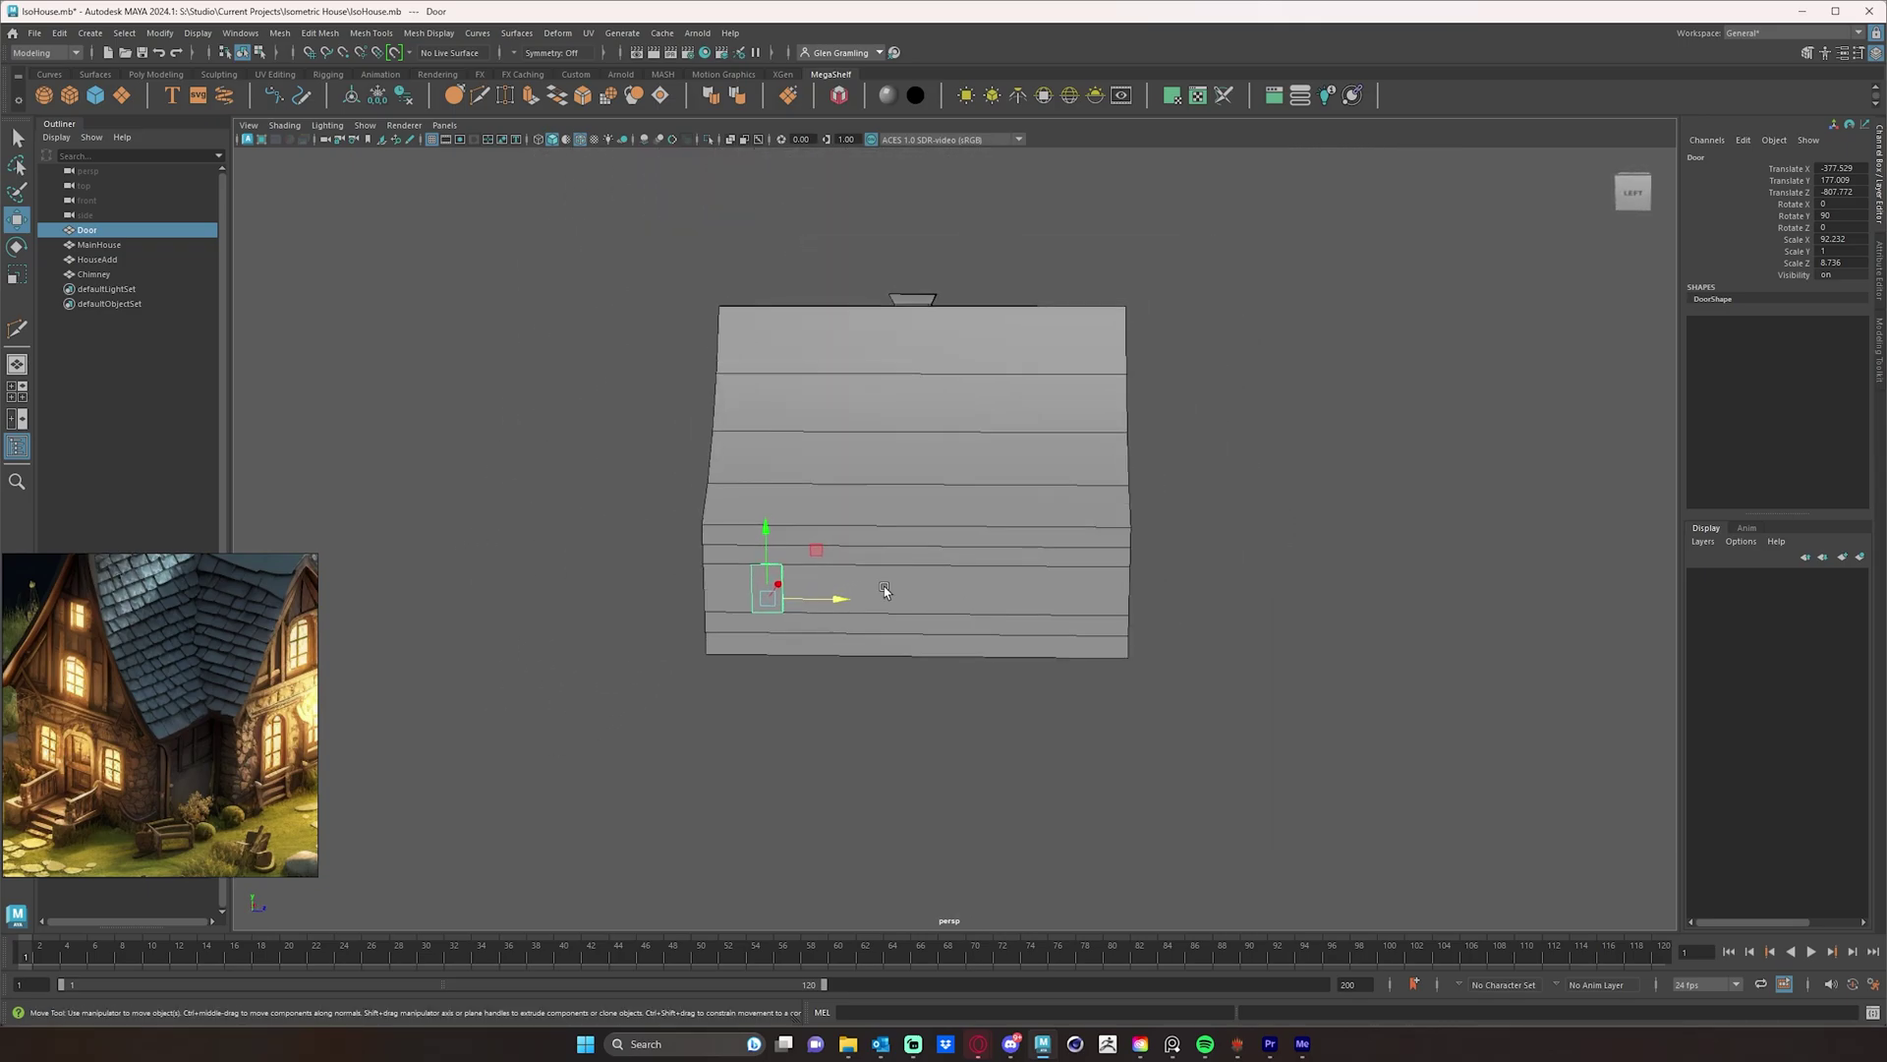
- Shift the Door object to Translate Z -785.465 and insert two vertical edge loops in MainHouse along both of its sides
{"action": "left_click_drag", "start_coordinate": [883, 588], "coordinate": [862, 623], "text": "alt"}
{"action": "right_click_drag", "start_coordinate": [752, 633], "coordinate": [994, 586], "text": "alt"}
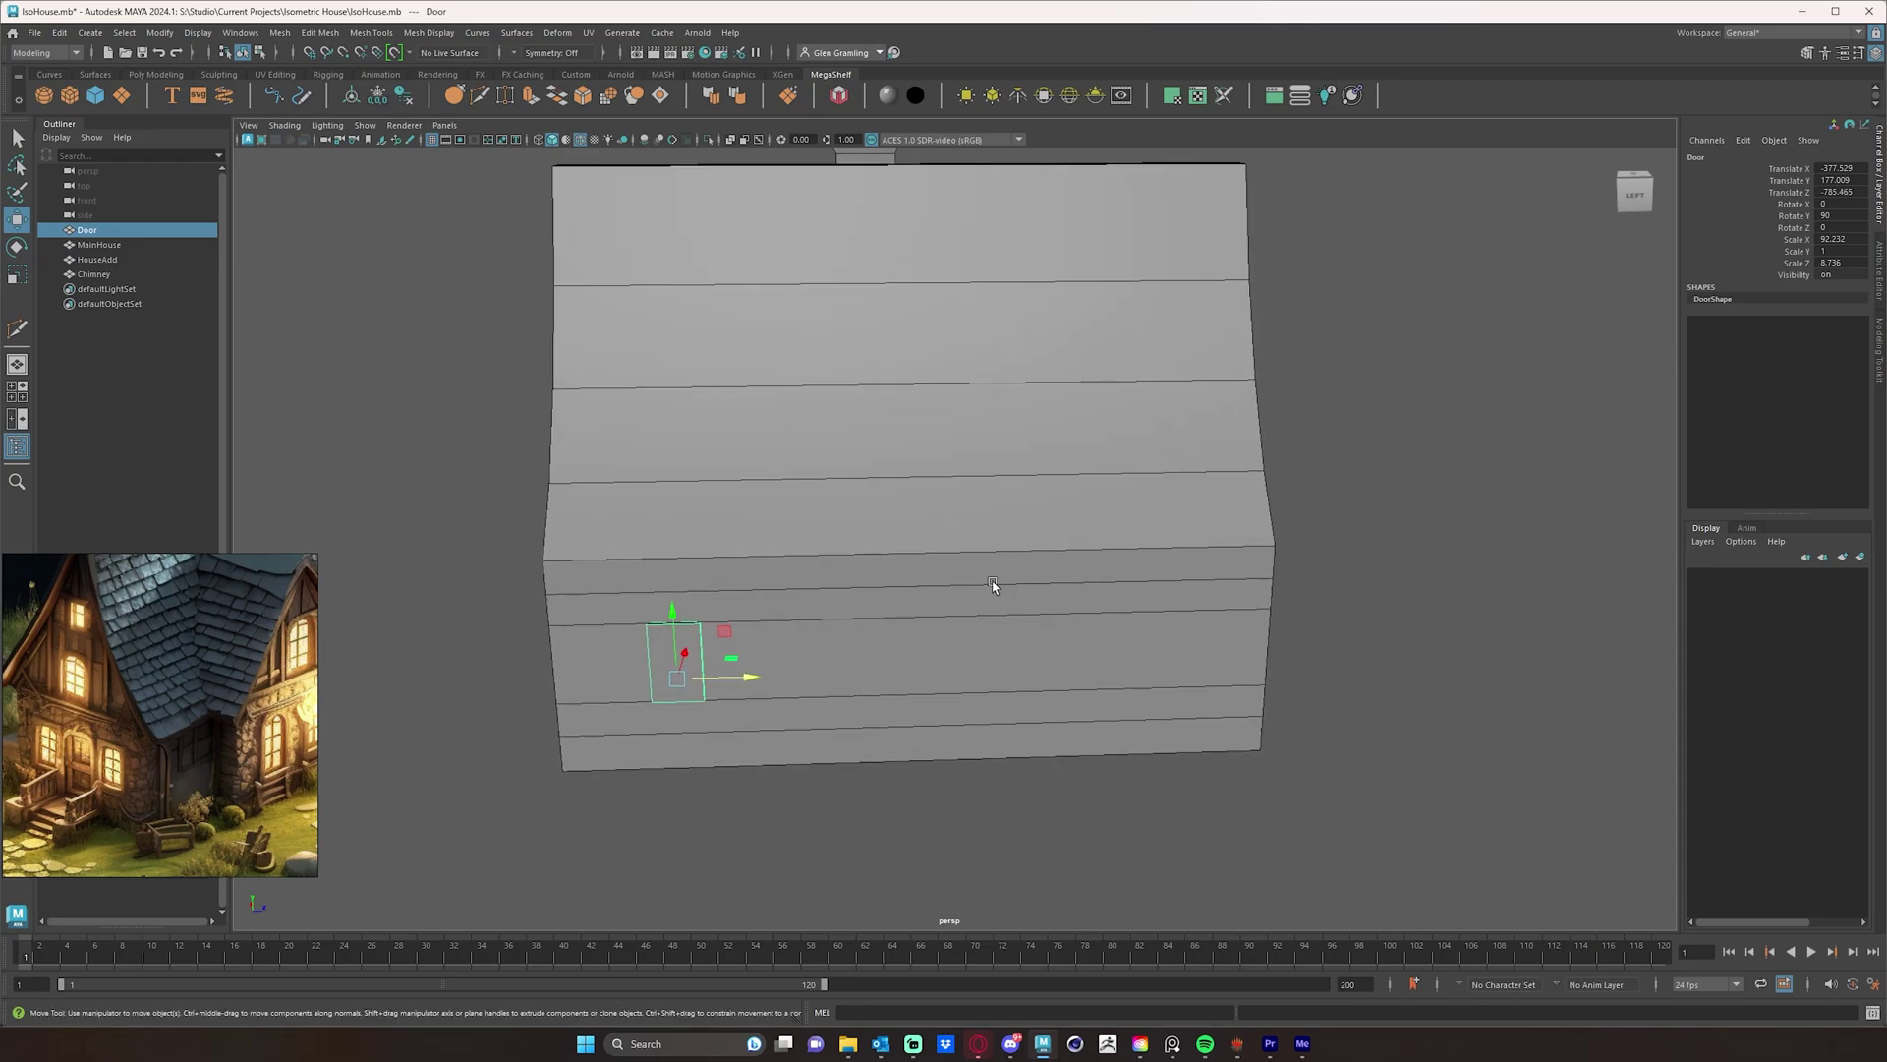
{"action": "left_click", "coordinate": [479, 94]}
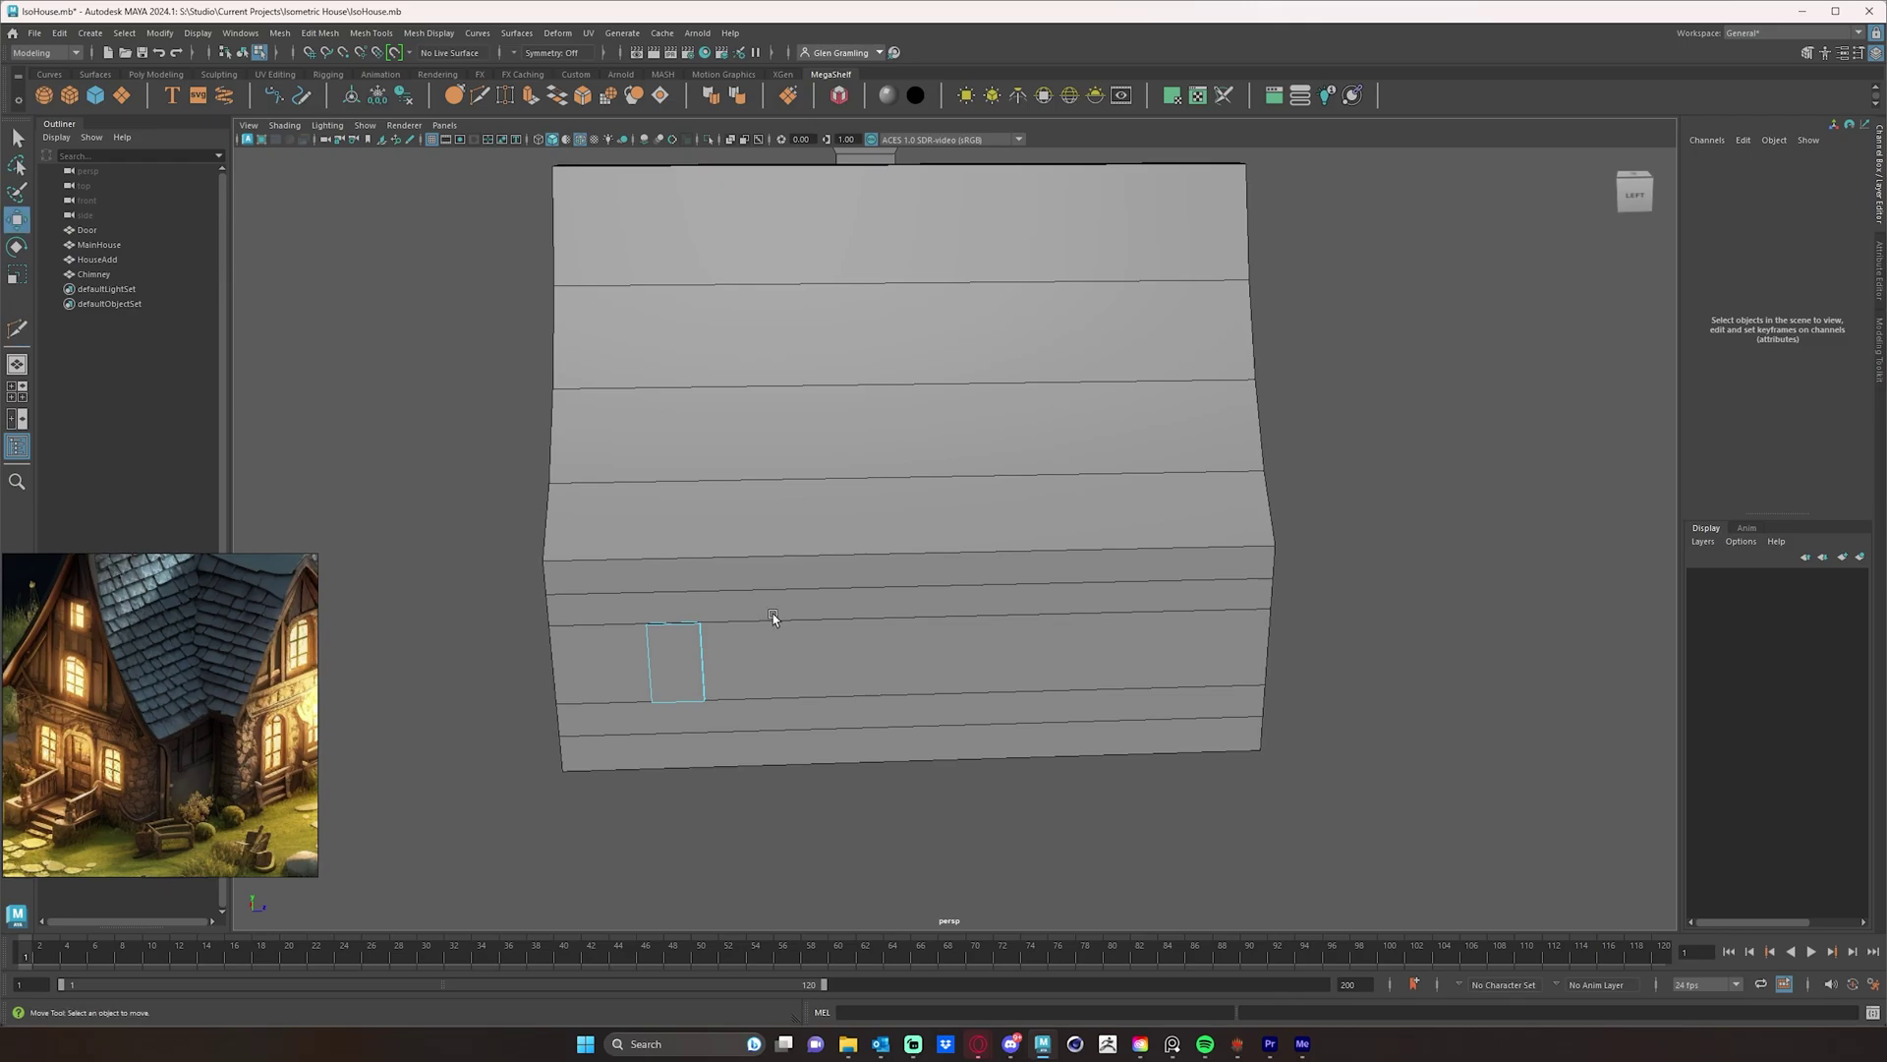
{"action": "right_click_drag", "start_coordinate": [767, 620], "coordinate": [843, 584]}
{"action": "key", "text": "w"}
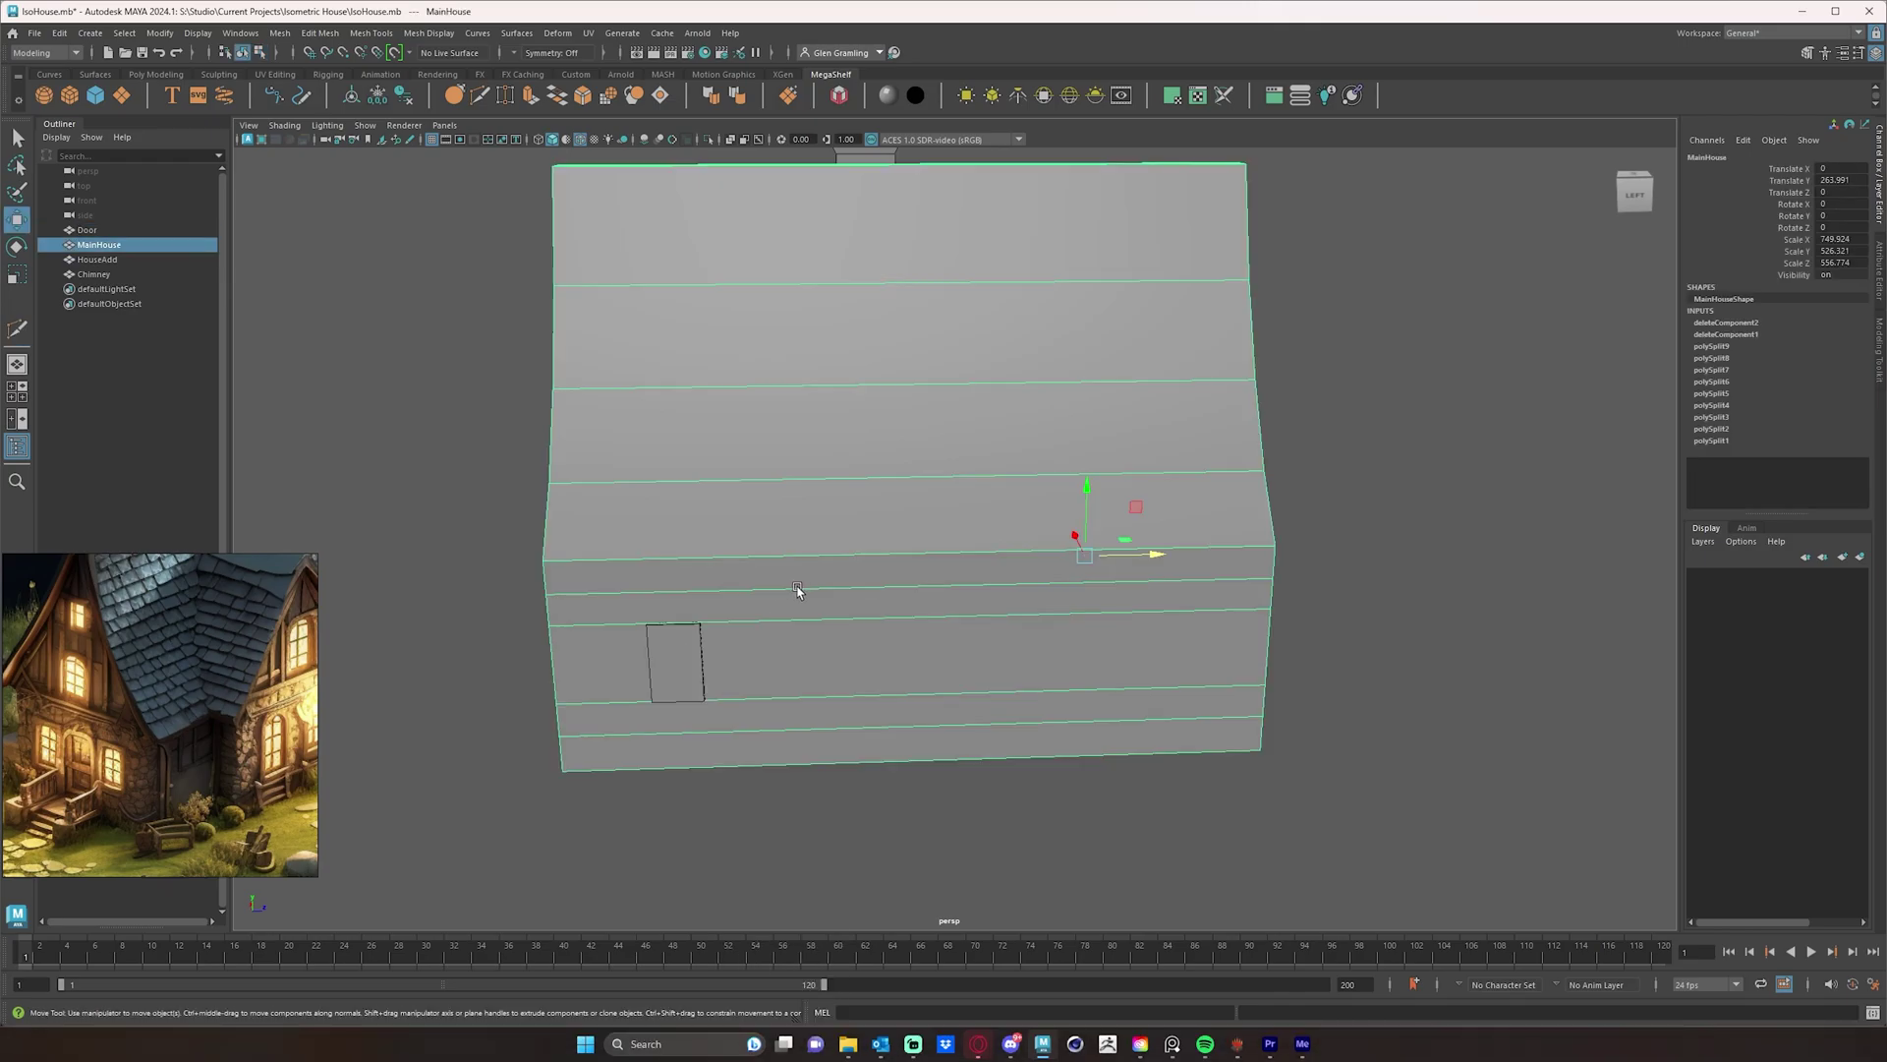
{"action": "left_click", "coordinate": [479, 95]}
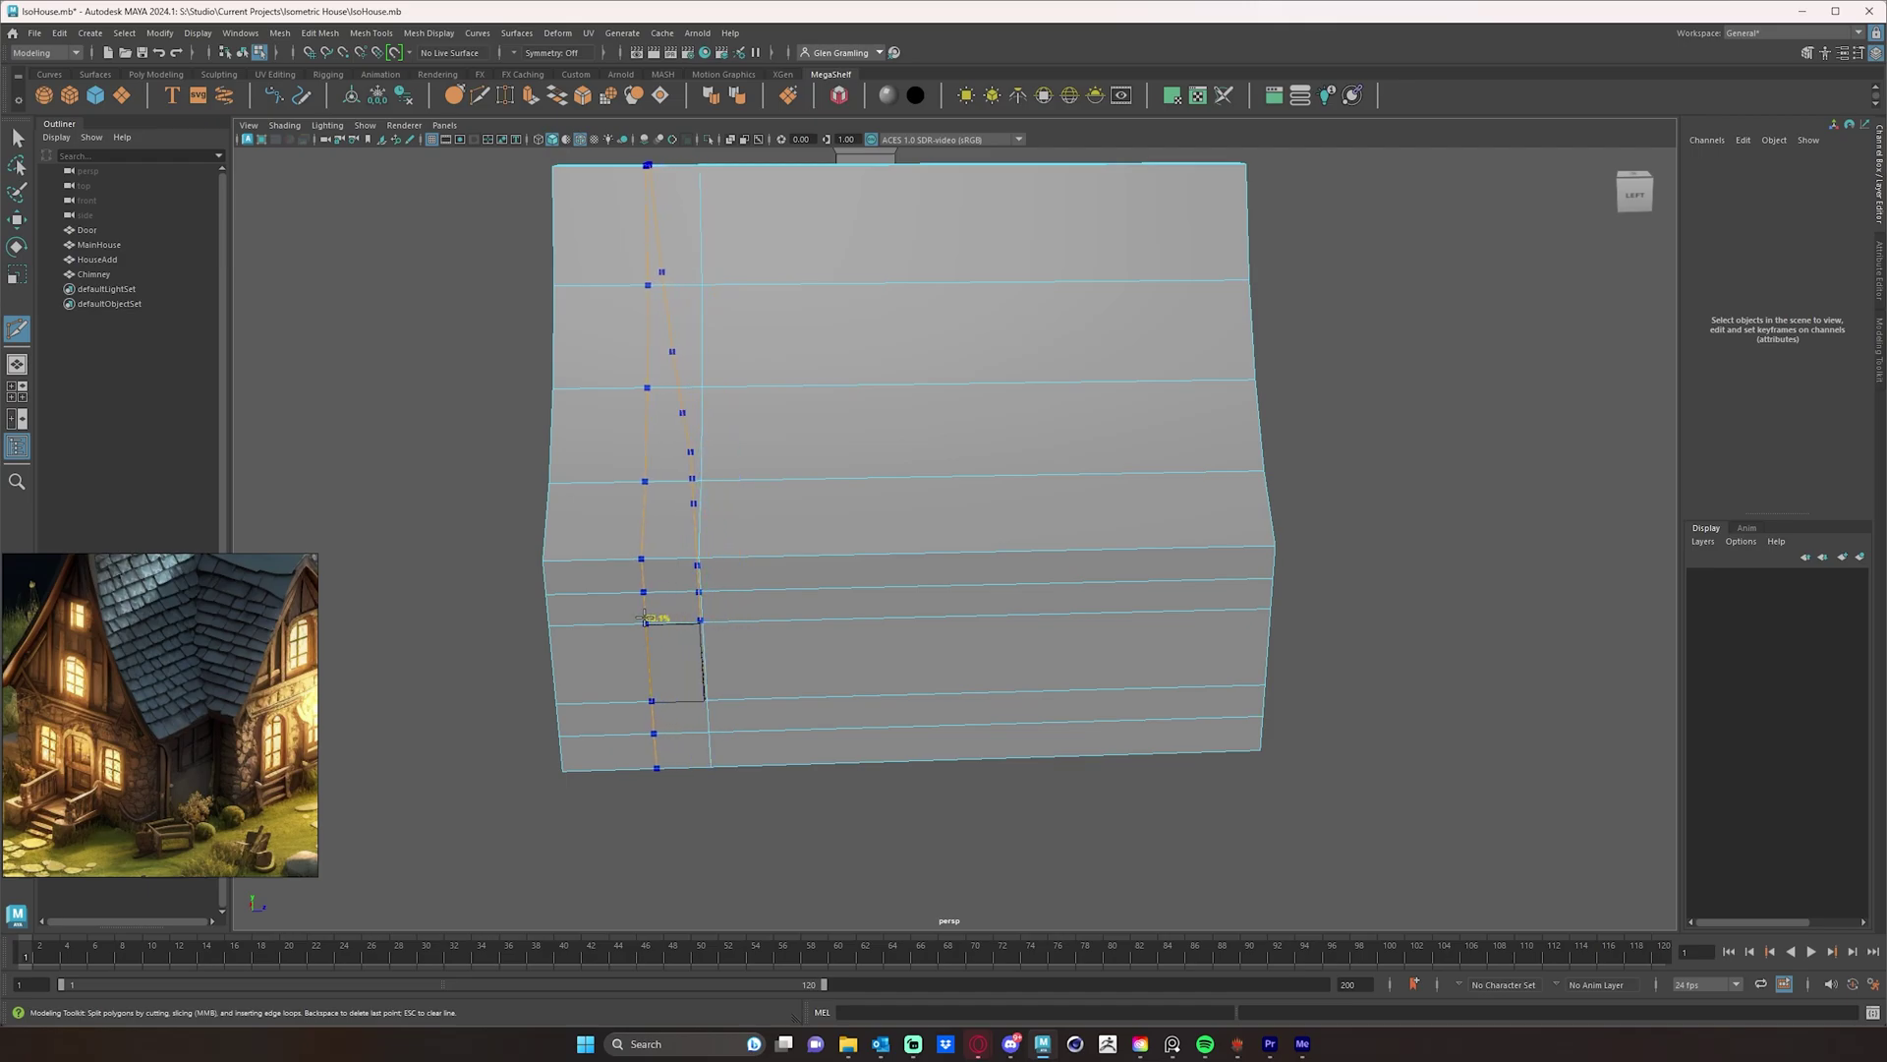
{"action": "key", "text": "q"}
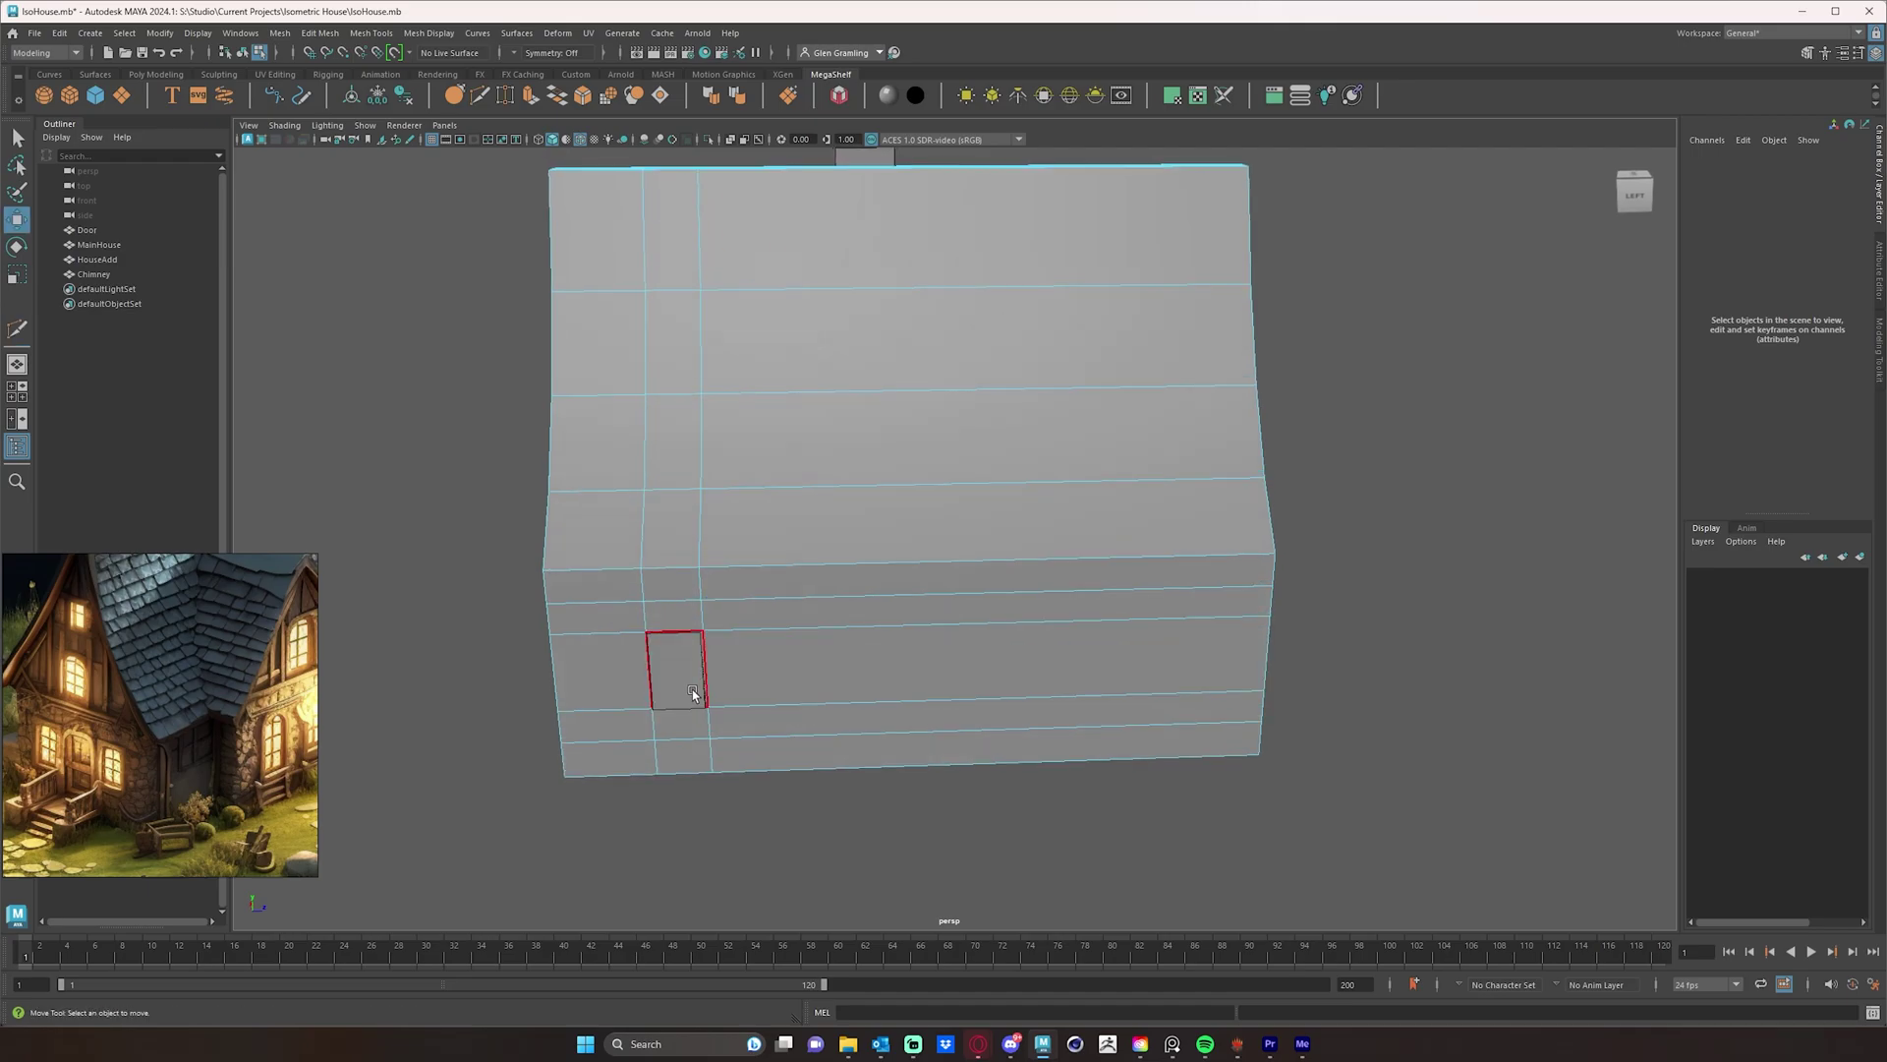
- Duplicate the Door object along MainHouse's long wall and place the copy near the wall's far end, at about Translate Z 178
{"action": "right_click_drag", "start_coordinate": [682, 676], "coordinate": [695, 637]}
{"action": "key", "text": "w"}
{"action": "left_click", "coordinate": [695, 637]}
{"action": "left_click_drag", "start_coordinate": [725, 680], "coordinate": [1207, 680]}
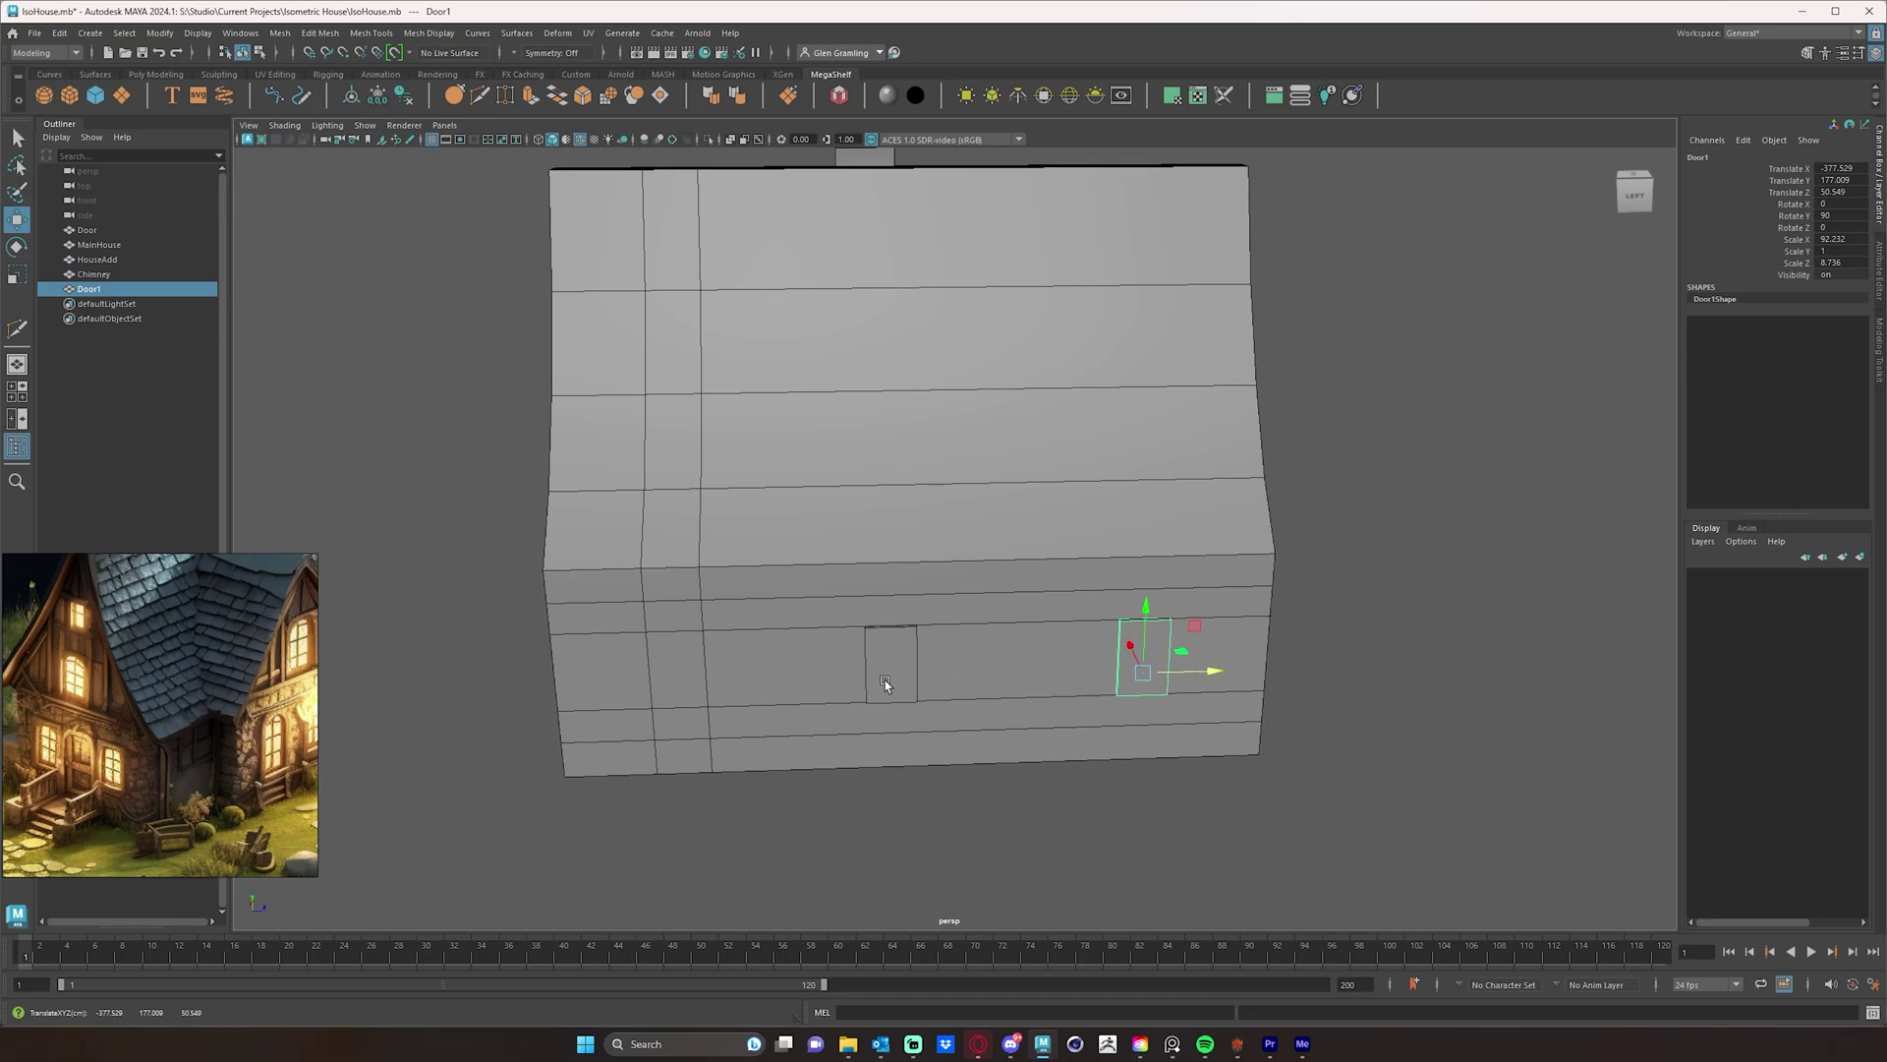
{"action": "left_click", "coordinate": [885, 683]}
{"action": "left_click_drag", "start_coordinate": [951, 672], "coordinate": [961, 672]}
{"action": "left_click", "coordinate": [1160, 675]}
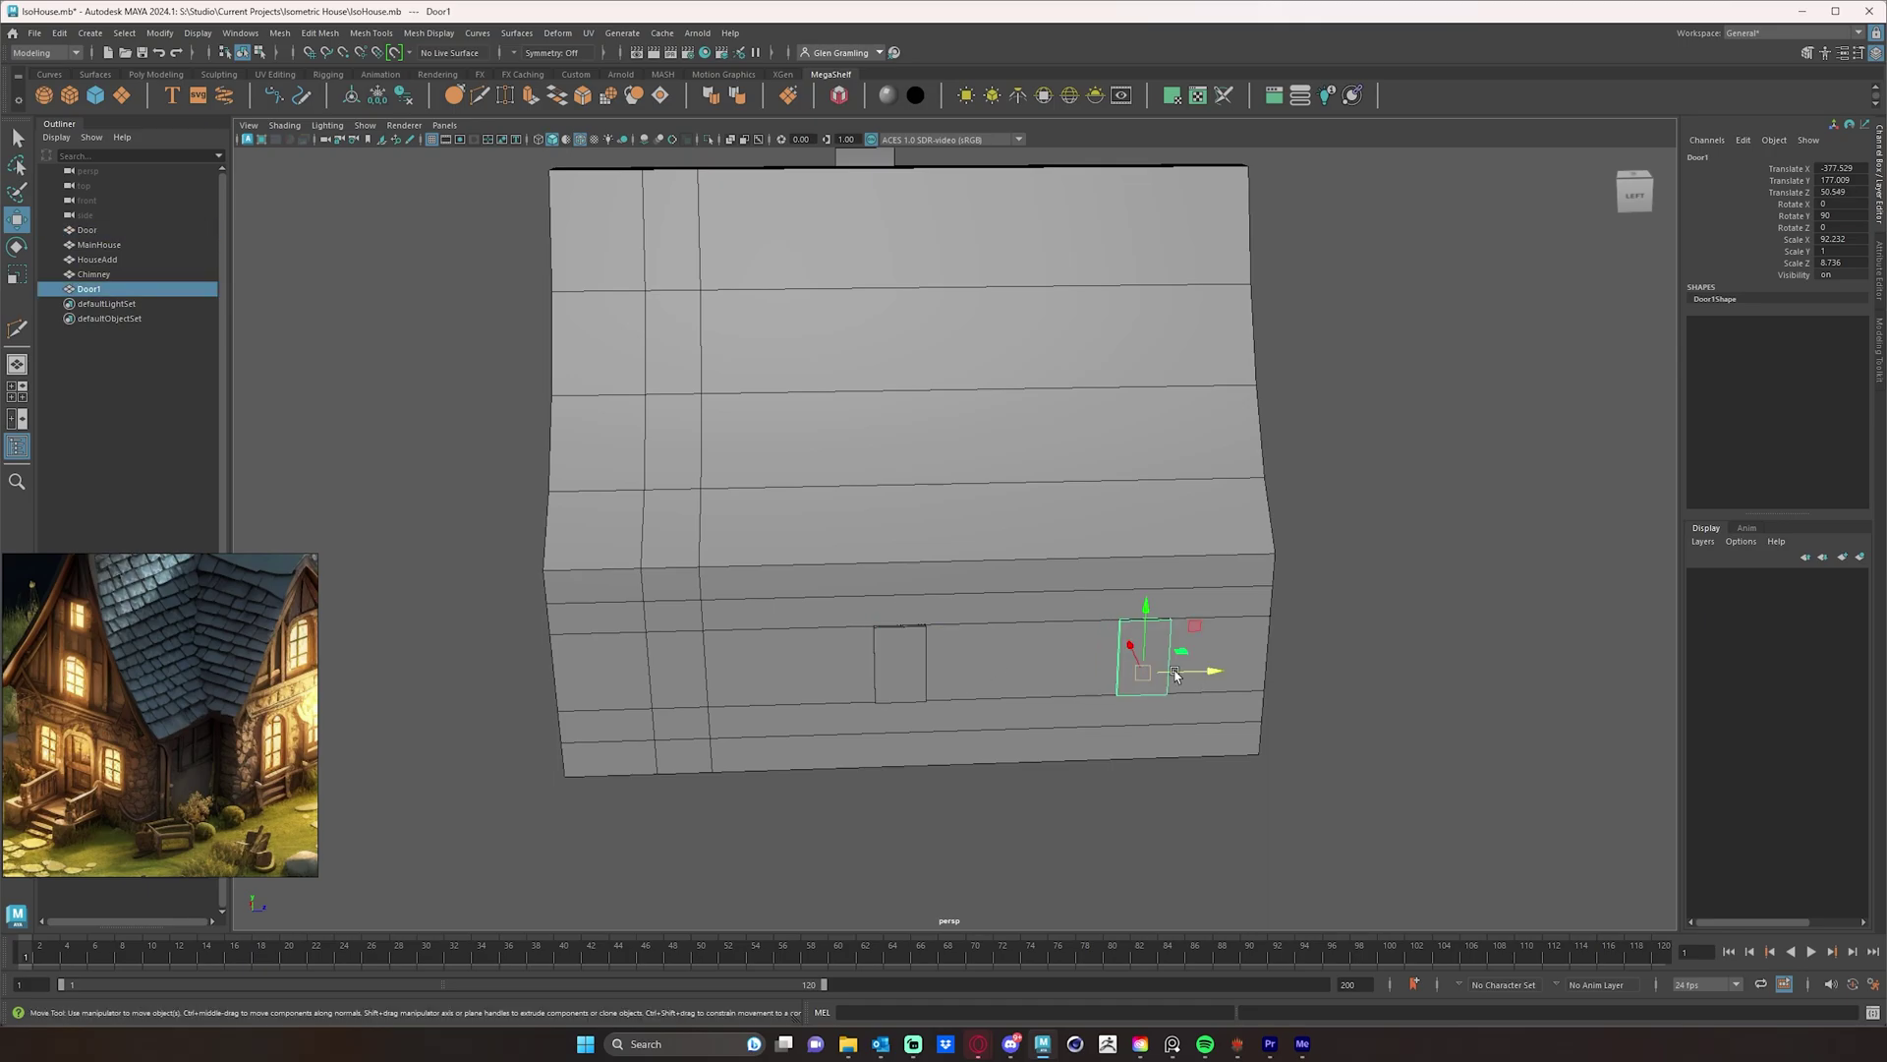
{"action": "left_click_drag", "start_coordinate": [1177, 675], "coordinate": [1244, 673]}
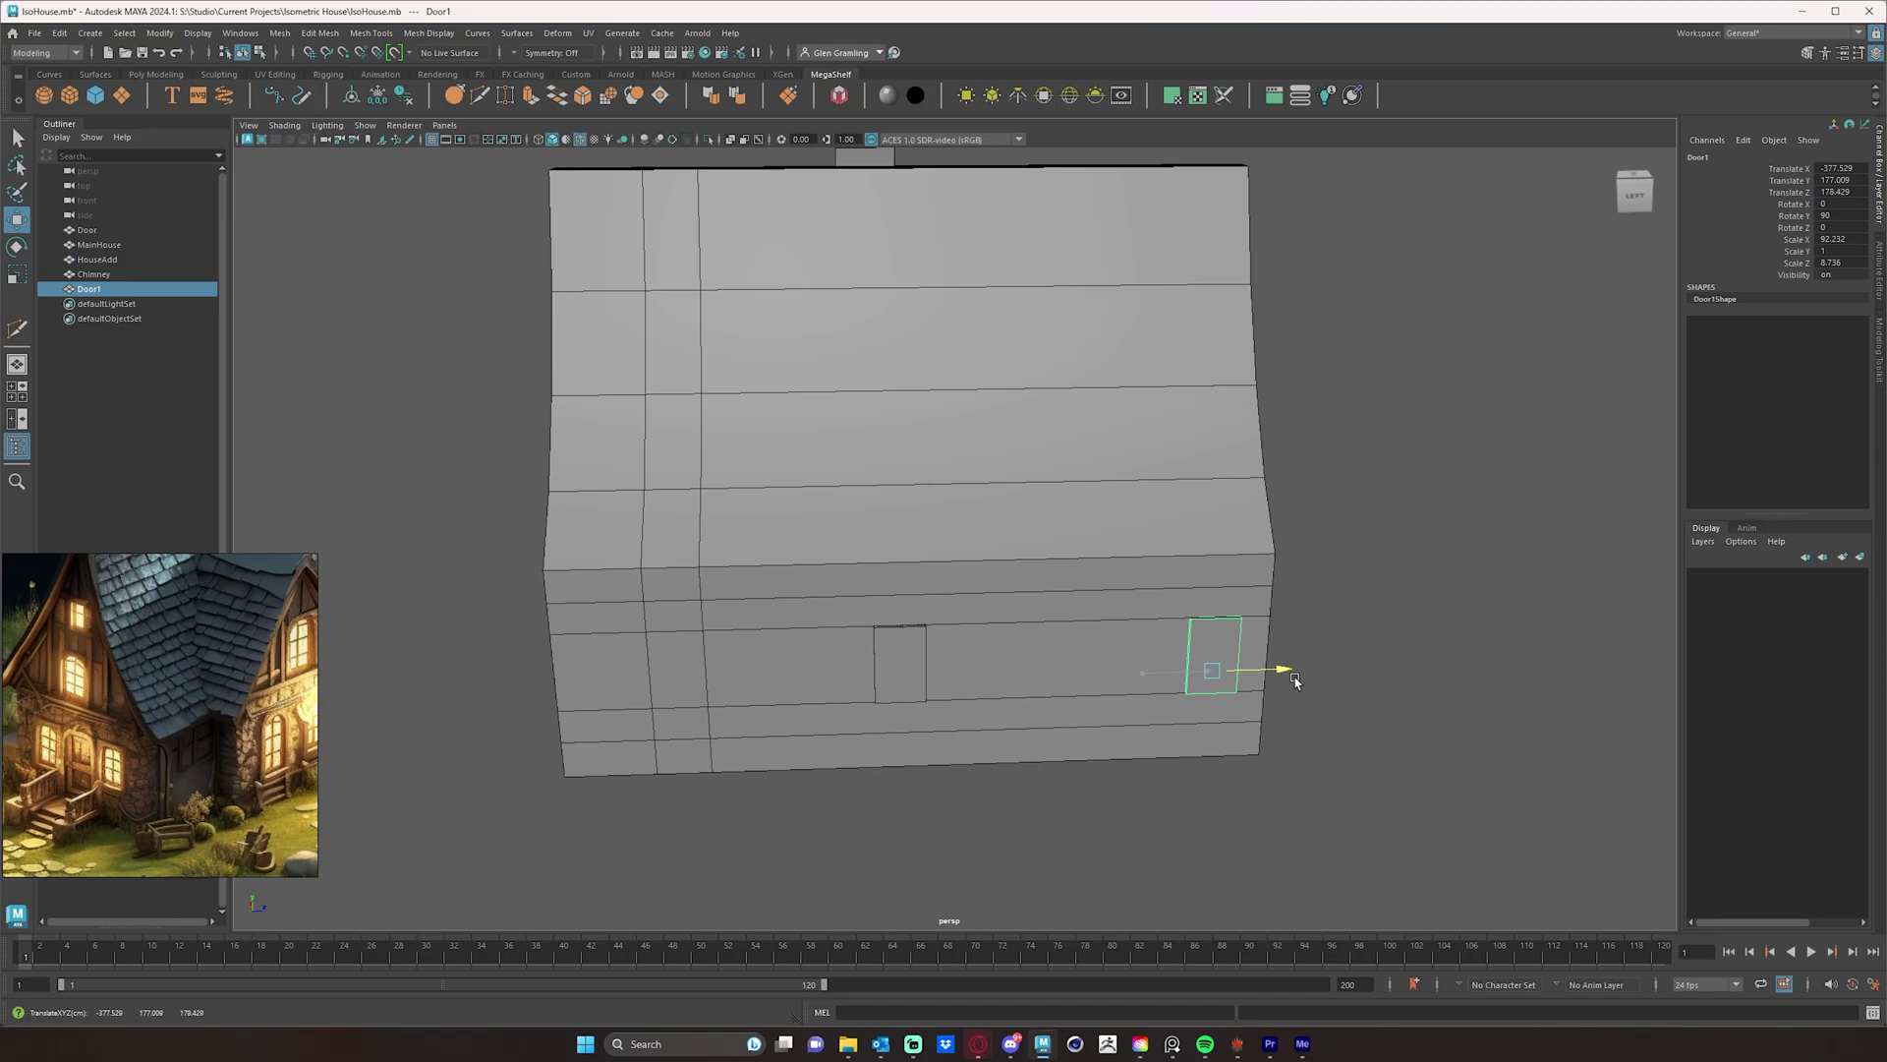
- Move the original Door object to Translate Z -135.19 and duplicate it along the wall to Translate Z -491.05
{"action": "left_click", "coordinate": [913, 672]}
{"action": "left_click_drag", "start_coordinate": [968, 676], "coordinate": [1102, 681]}
{"action": "left_click_drag", "start_coordinate": [812, 729], "coordinate": [951, 741], "text": "alt"}
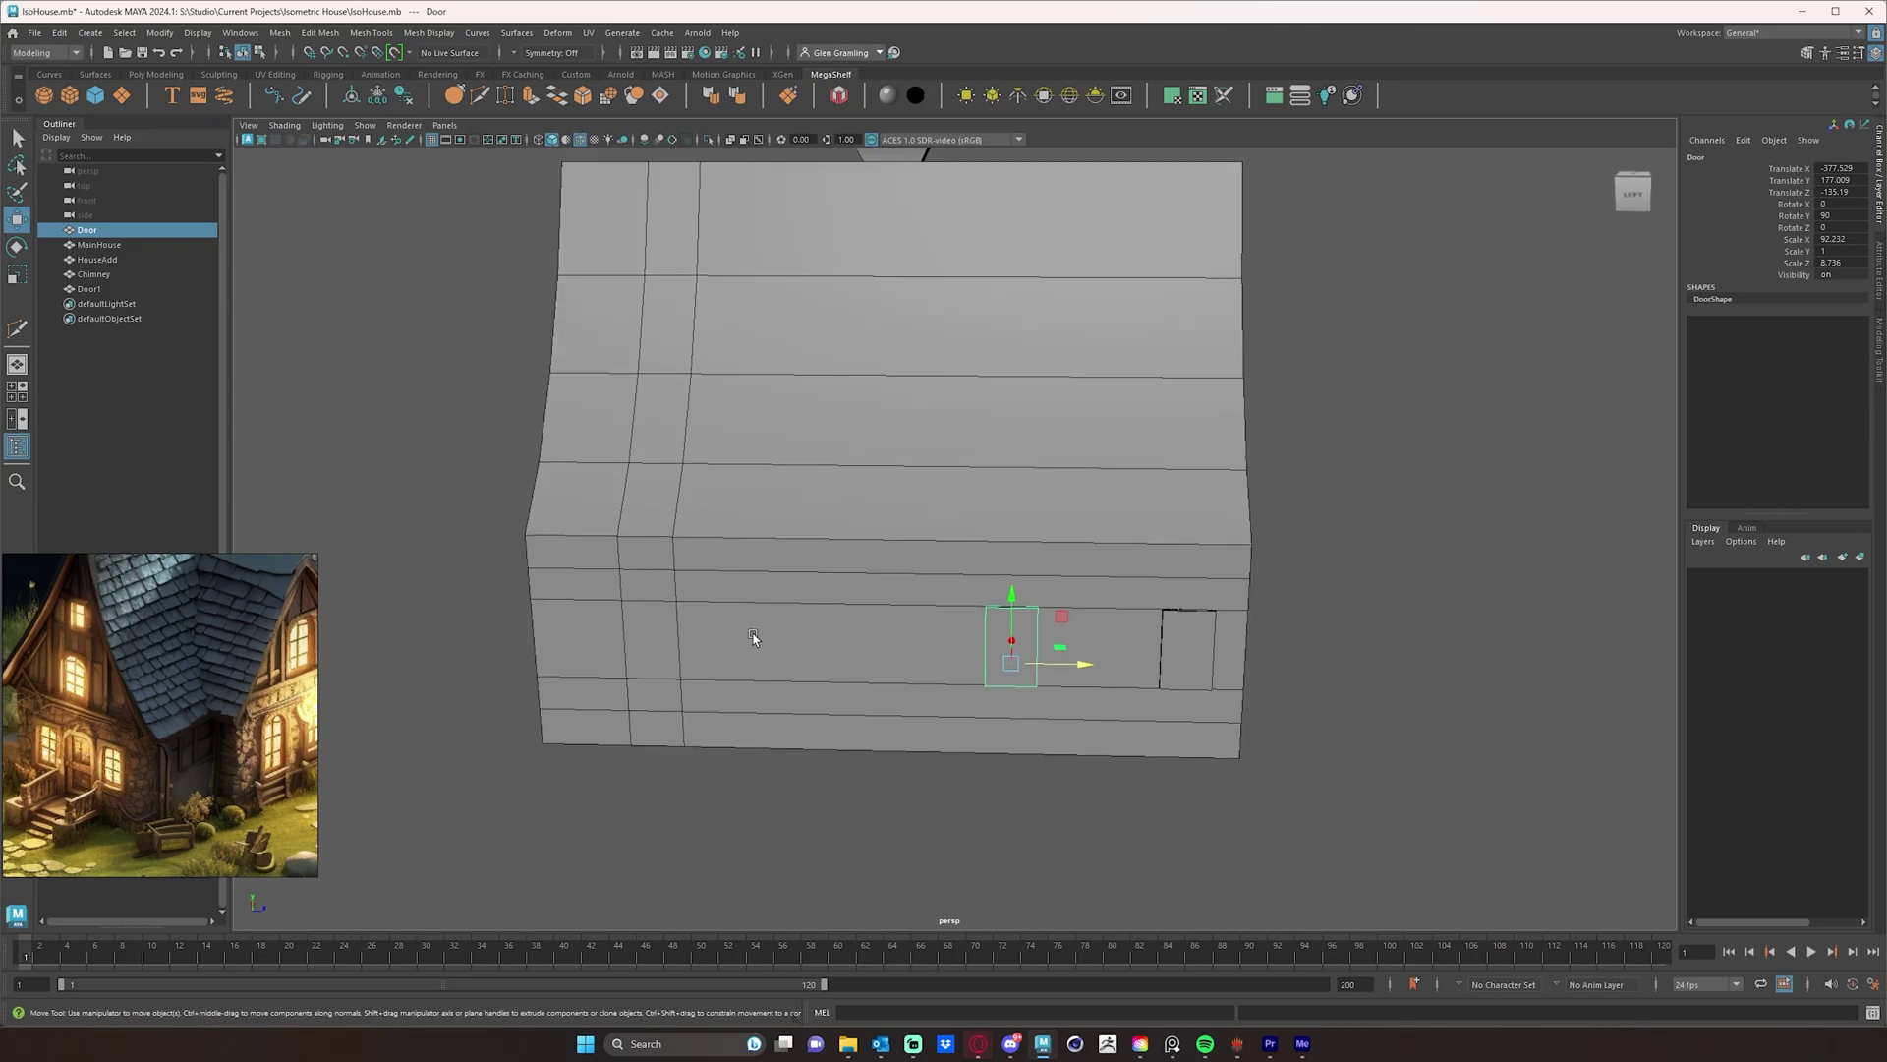
{"action": "mouse_move", "coordinate": [945, 671]}
{"action": "left_mouse_down", "text": "alt"}
{"action": "mouse_move", "coordinate": [912, 681]}
{"action": "mouse_move", "coordinate": [966, 690]}
{"action": "left_mouse_up", "text": "alt"}
{"action": "scroll", "coordinate": [995, 694], "scroll_direction": "up", "scroll_amount": 1}
{"action": "left_click_drag", "start_coordinate": [744, 607], "coordinate": [792, 629], "text": "alt"}
{"action": "mouse_move", "coordinate": [1037, 704]}
{"action": "left_mouse_down", "text": "shift"}
{"action": "mouse_move", "coordinate": [828, 676]}
{"action": "mouse_move", "coordinate": [951, 653]}
{"action": "left_mouse_up", "text": "shift"}
{"action": "middle_click_drag", "start_coordinate": [1015, 644], "coordinate": [963, 744], "text": "alt"}
{"action": "right_click_drag", "start_coordinate": [963, 744], "coordinate": [1034, 323], "text": "alt"}
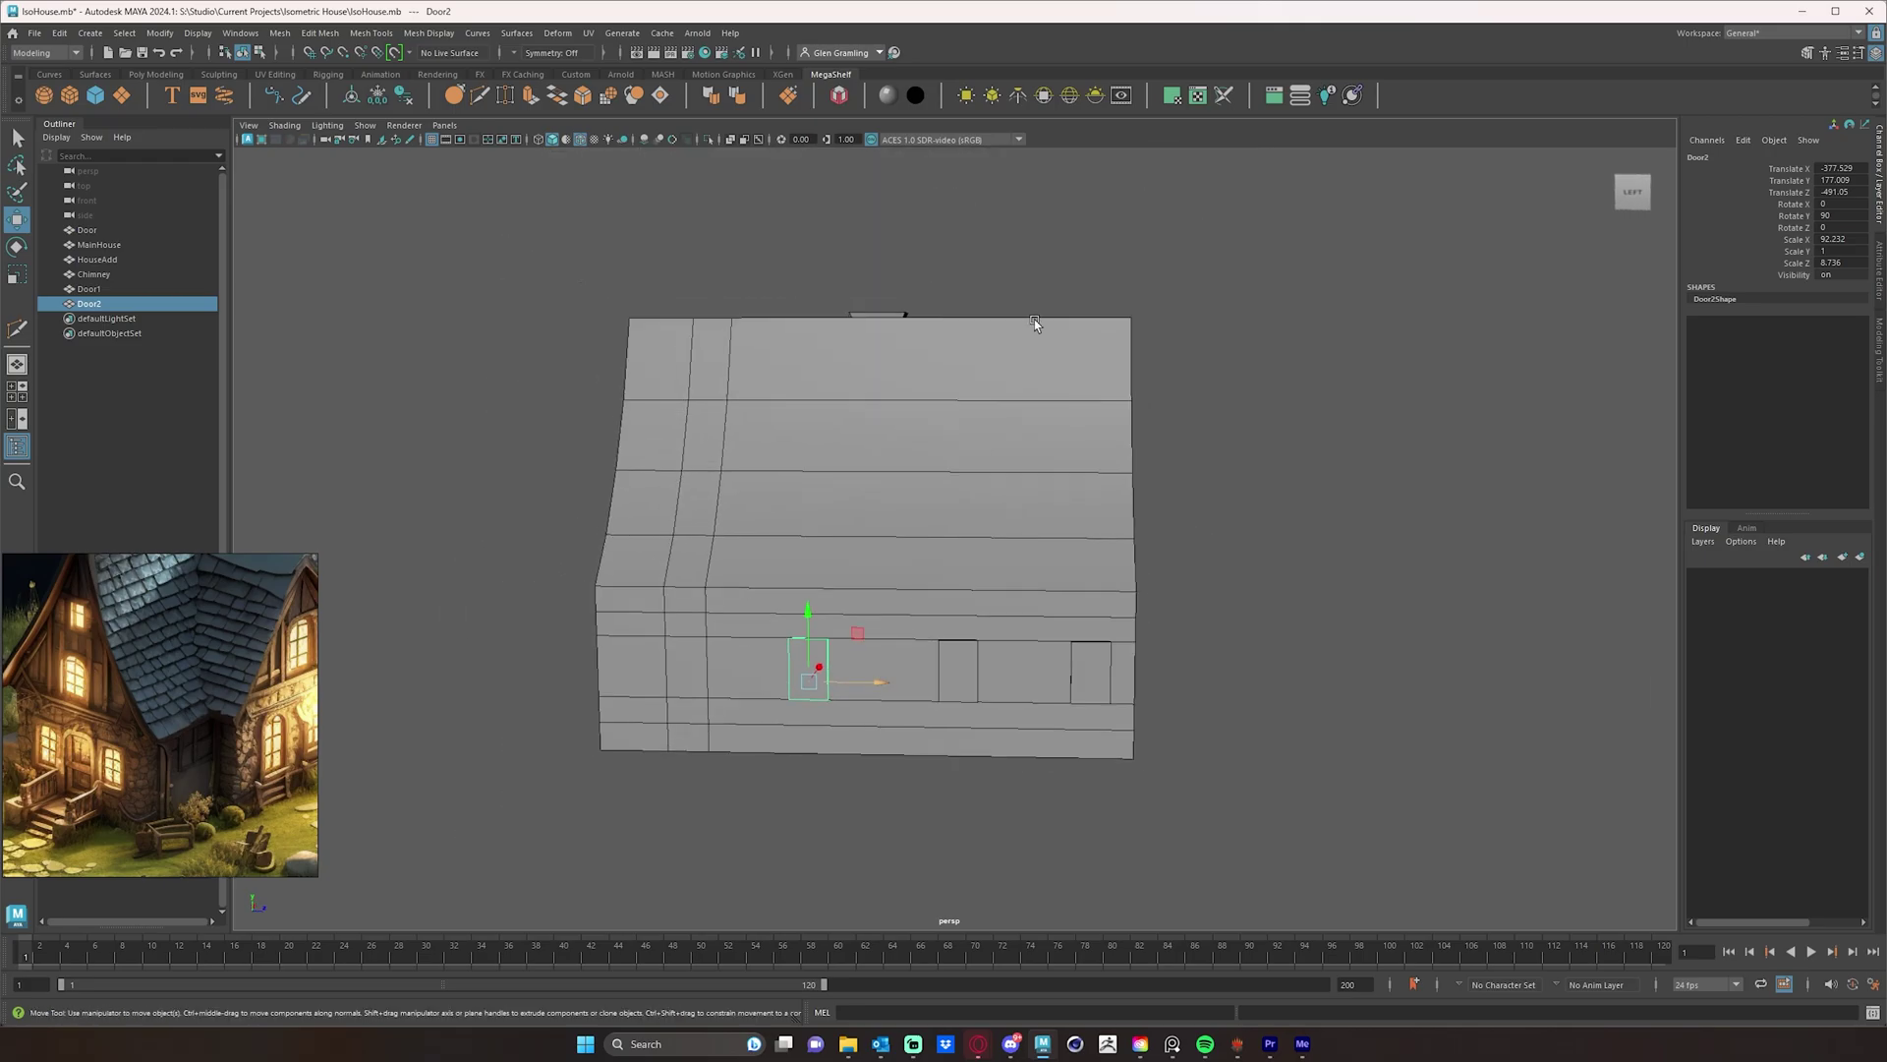
- Insert six vertical edge loops in MainHouse, one along each side of the three Door objects on the long wall
{"action": "left_click", "coordinate": [485, 105]}
{"action": "left_click_drag", "start_coordinate": [821, 513], "coordinate": [890, 546], "text": "alt"}
{"action": "key", "text": "w"}
{"action": "left_click", "coordinate": [921, 553]}
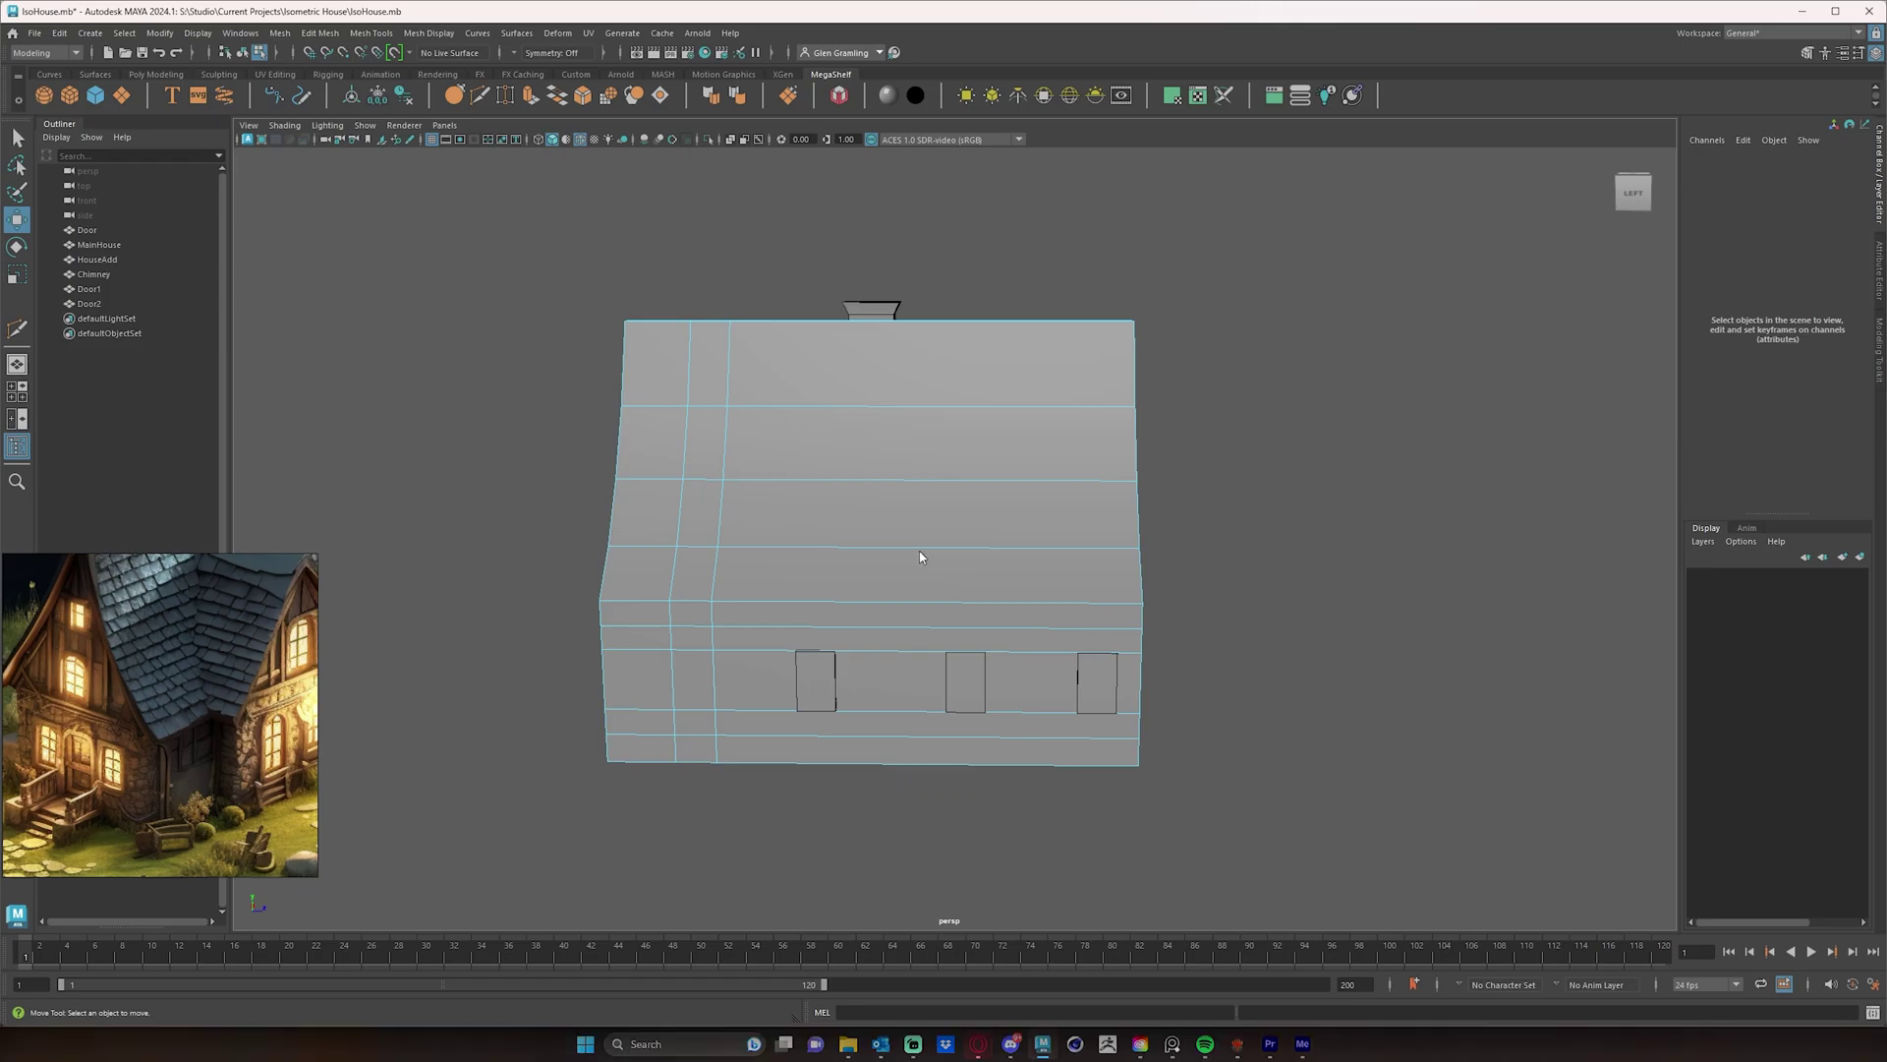
{"action": "right_click_drag", "start_coordinate": [919, 550], "coordinate": [1007, 475]}
{"action": "left_click_drag", "start_coordinate": [959, 527], "coordinate": [871, 517], "text": "alt"}
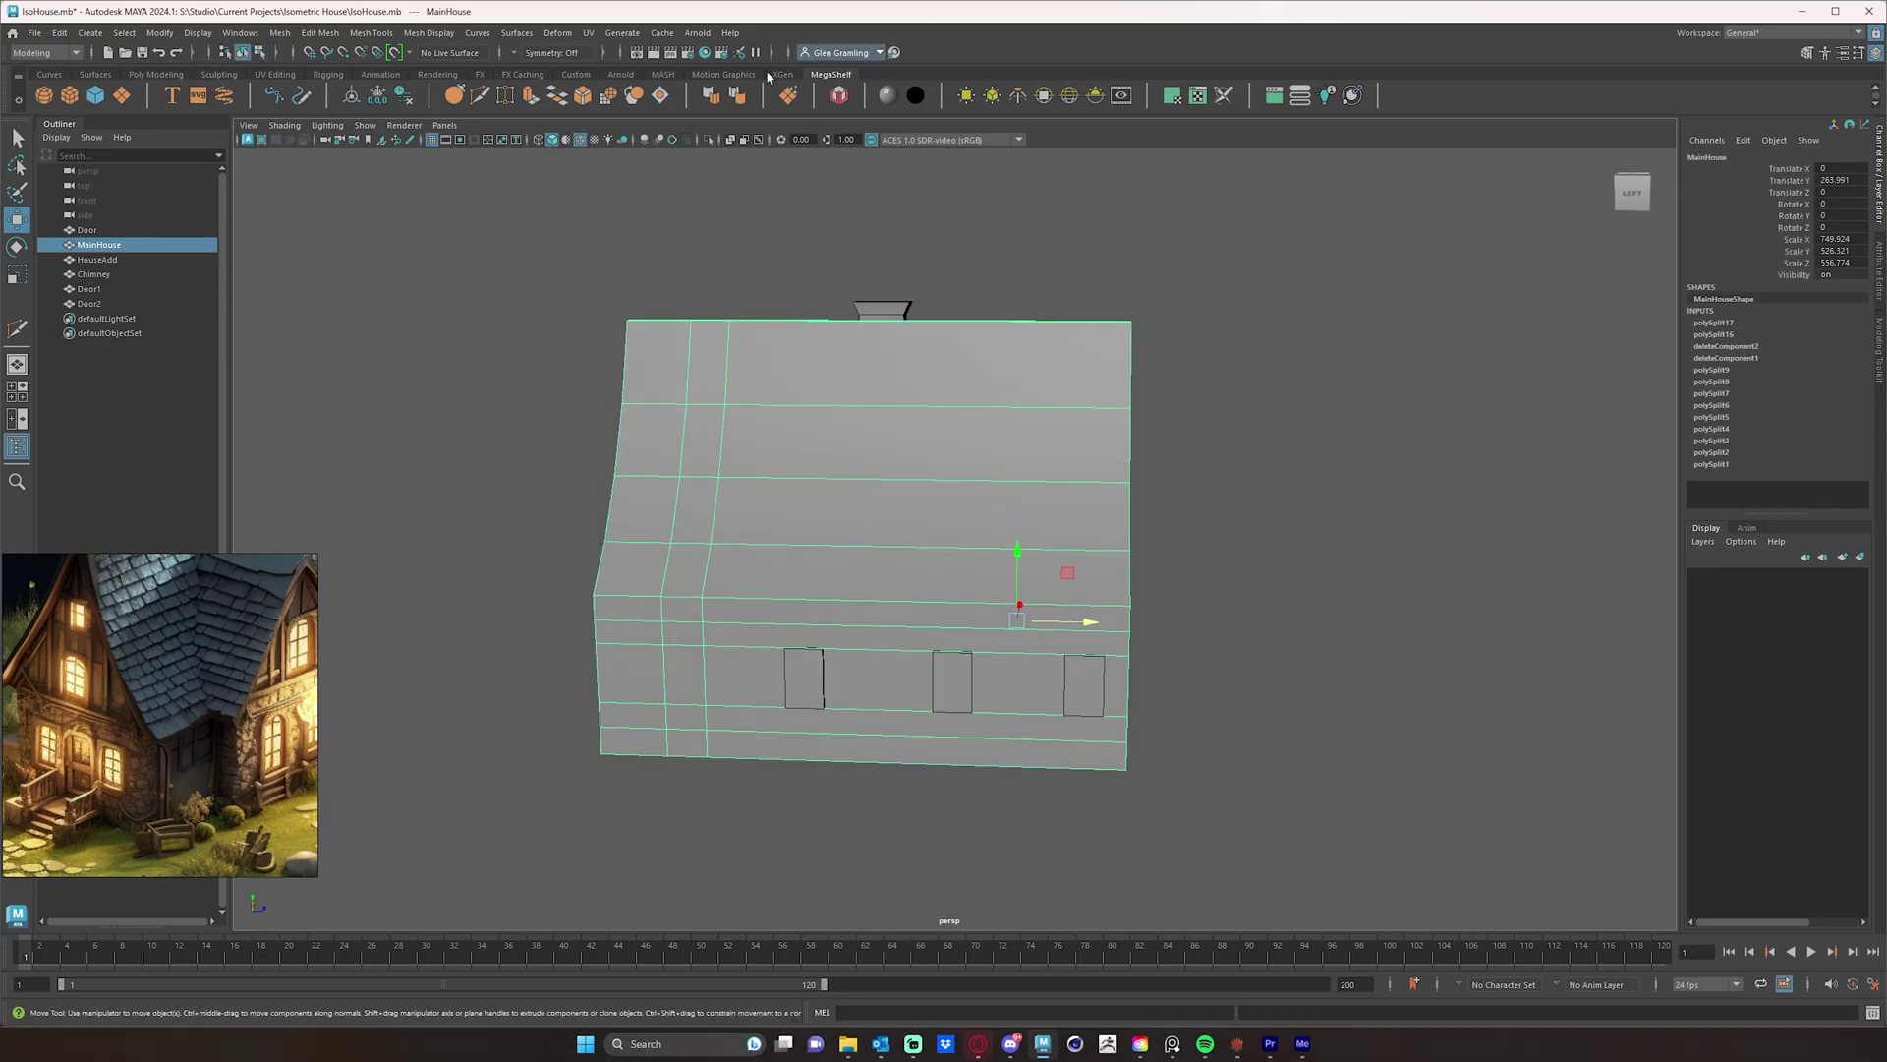
{"action": "left_click", "coordinate": [478, 96]}
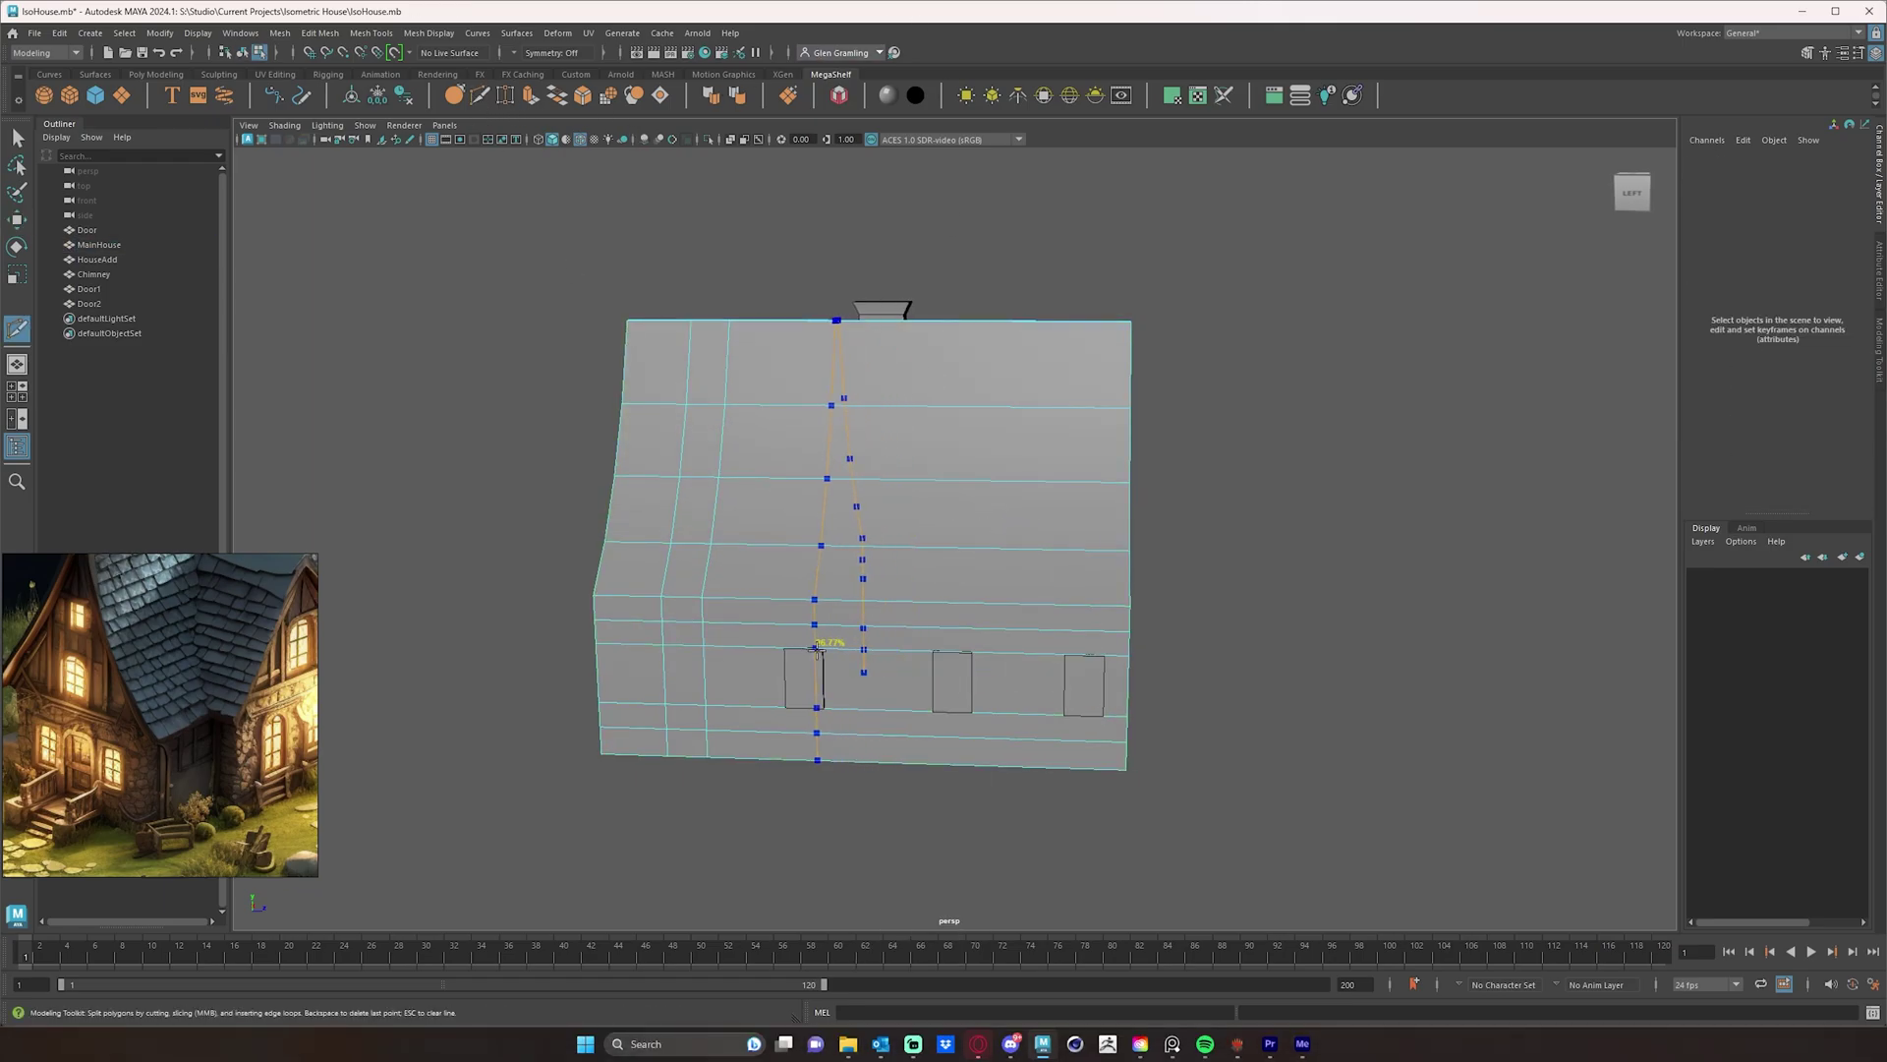
{"action": "left_click", "coordinate": [826, 649], "text": "ctrl"}
{"action": "left_click", "coordinate": [933, 652], "text": "ctrl"}
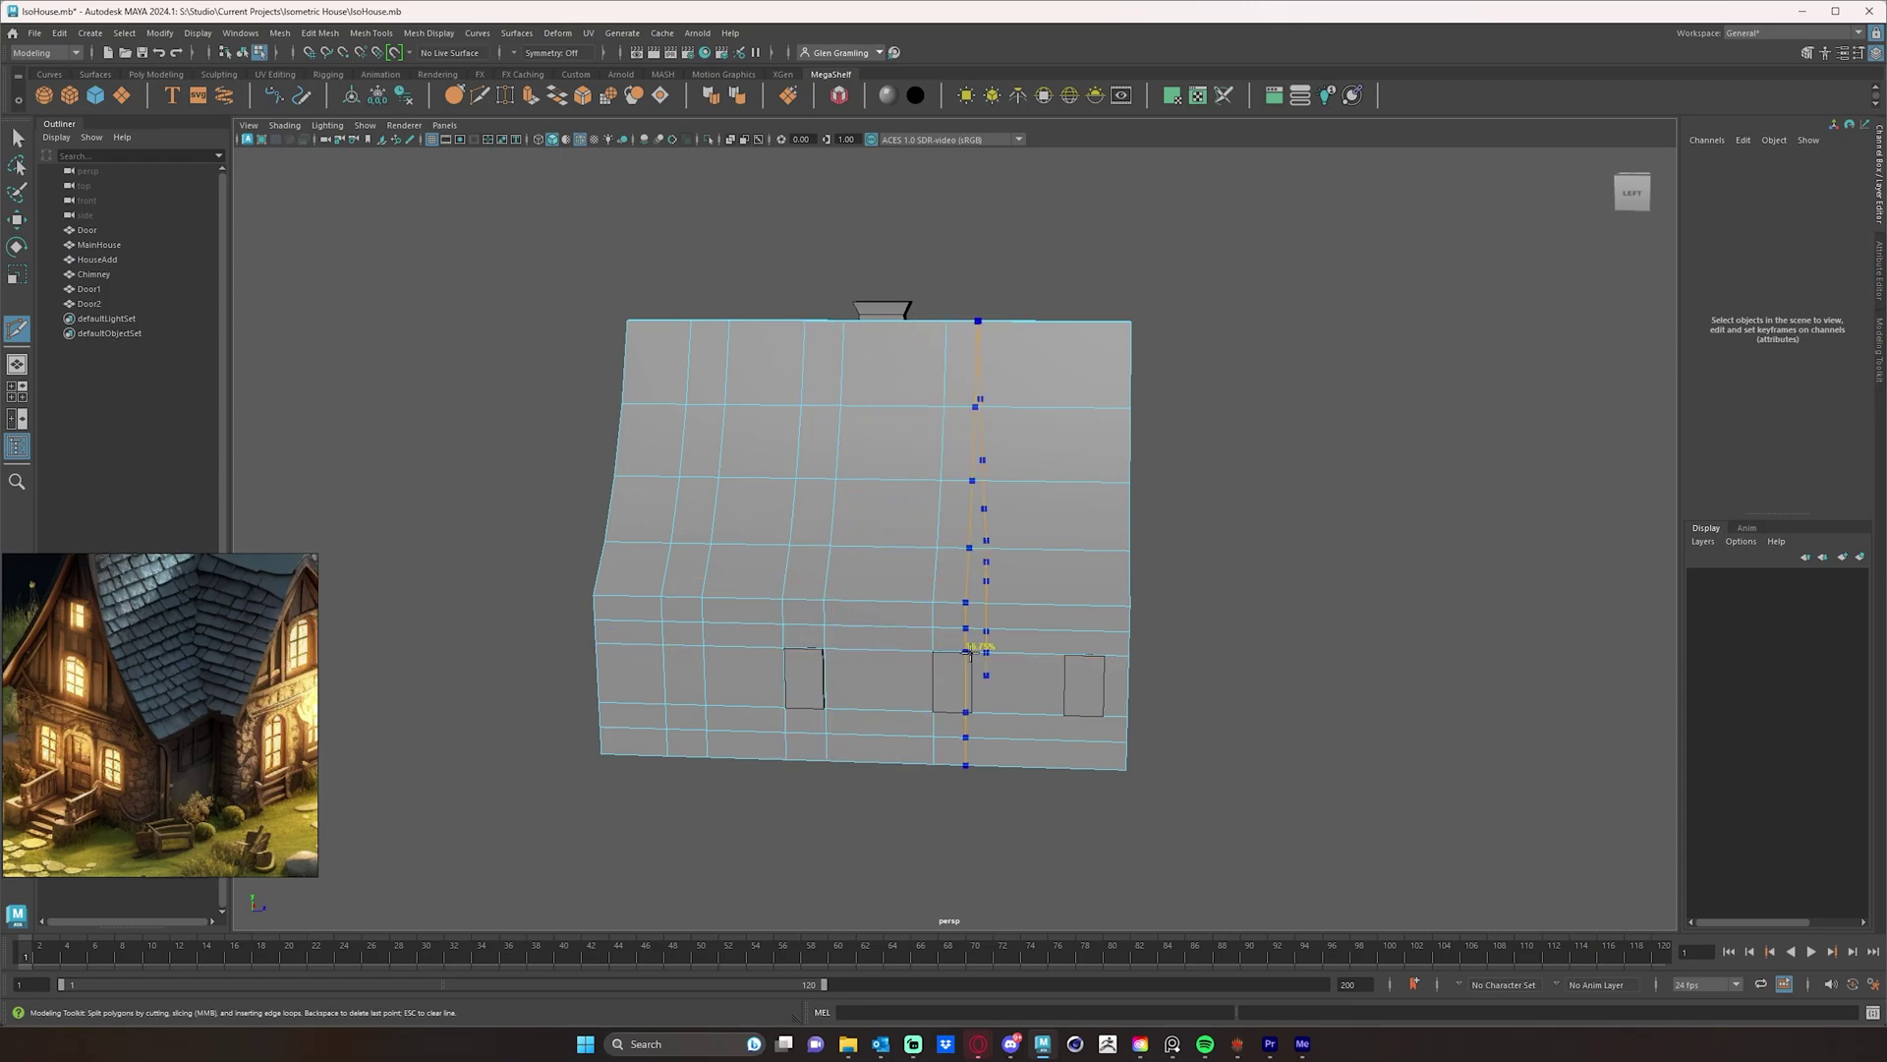
{"action": "left_click", "coordinate": [975, 653], "text": "ctrl"}
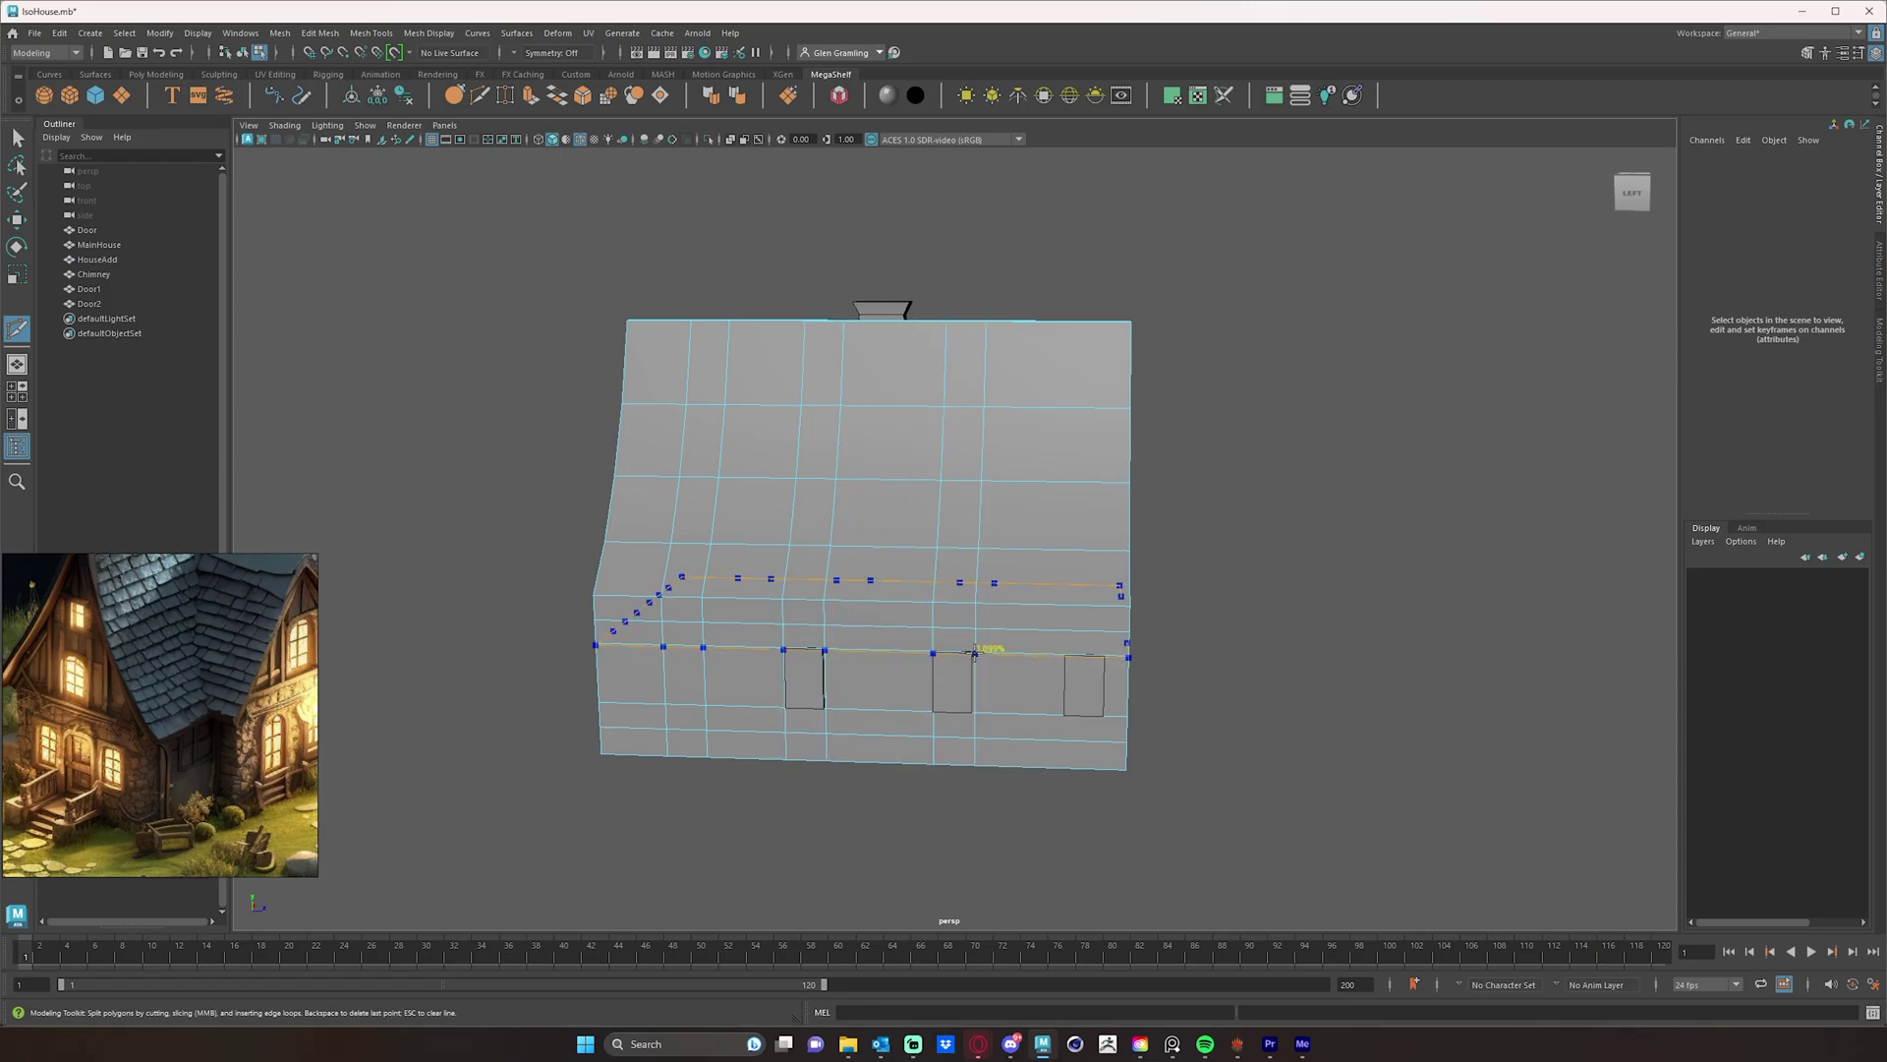
{"action": "left_click", "coordinate": [1065, 654], "text": "ctrl"}
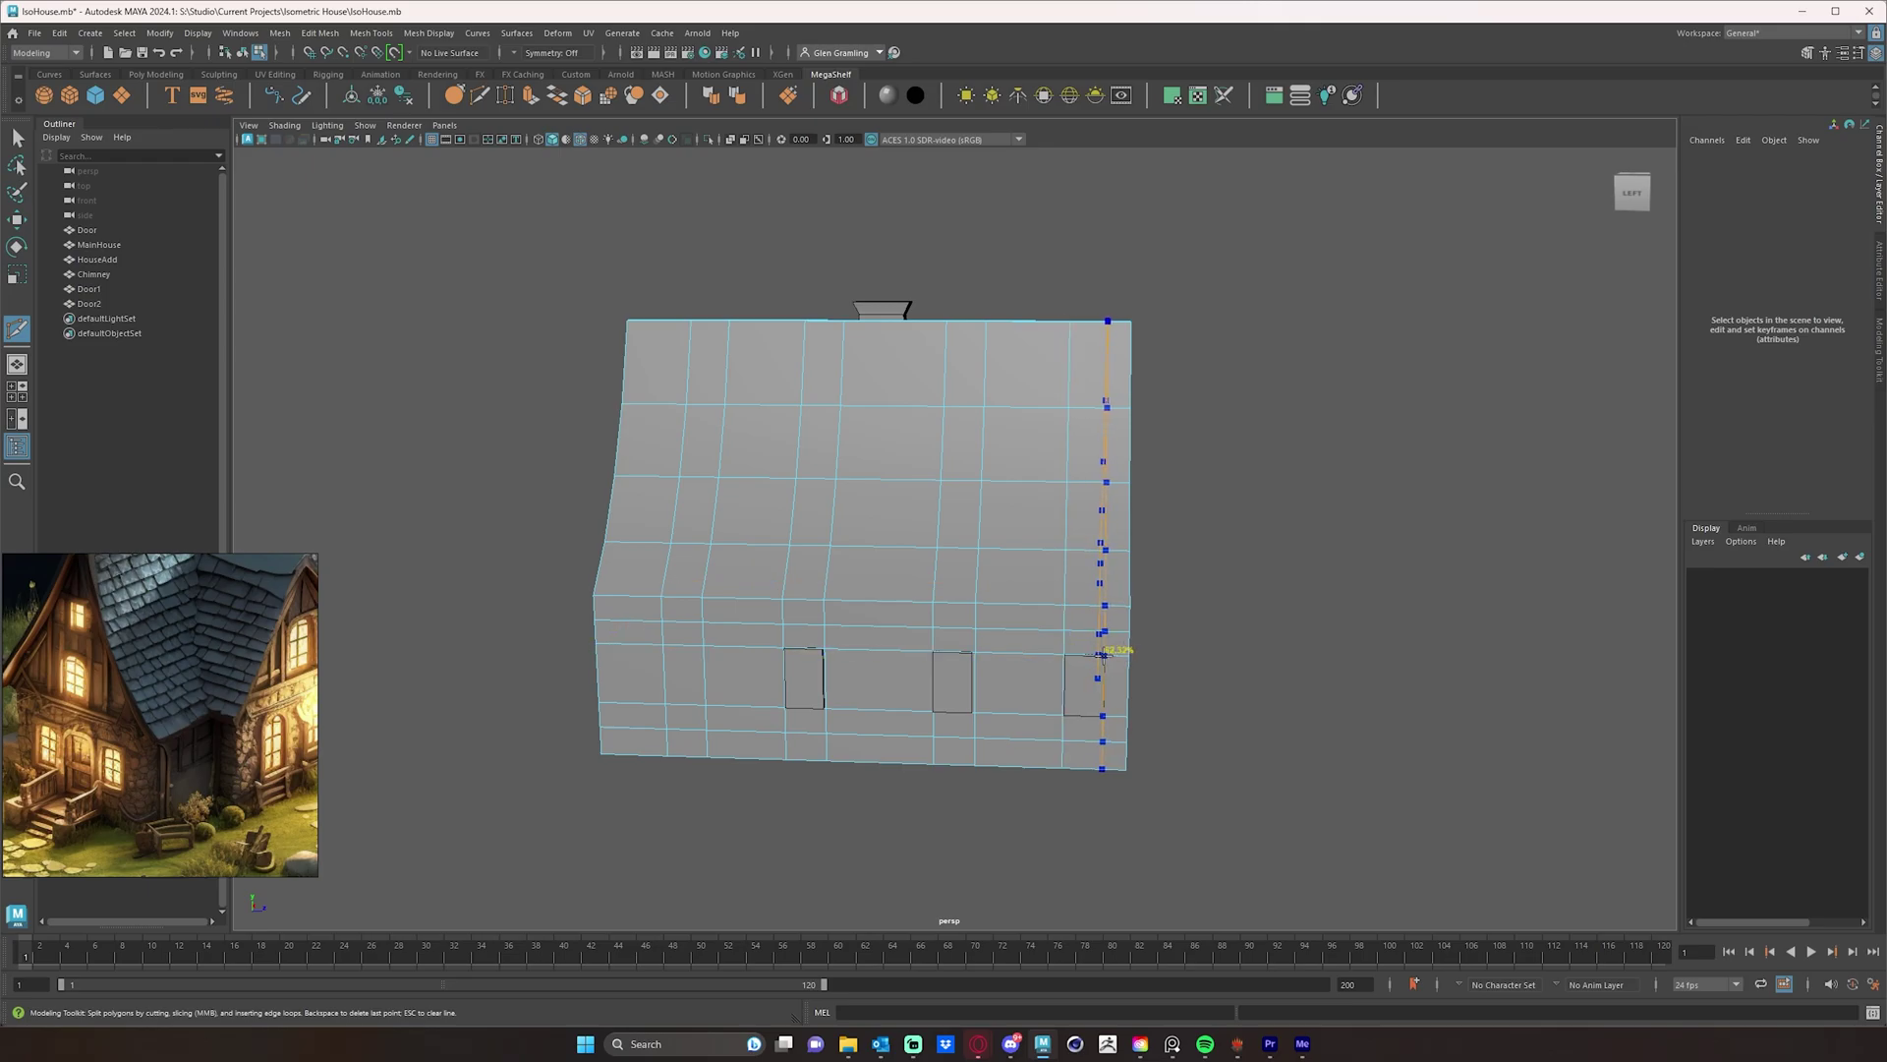
{"action": "left_click", "coordinate": [1103, 654]}
- Delete the three Door guide objects from MainHouse's long wall
{"action": "scroll", "coordinate": [1146, 737], "scroll_direction": "up", "scroll_amount": 3}
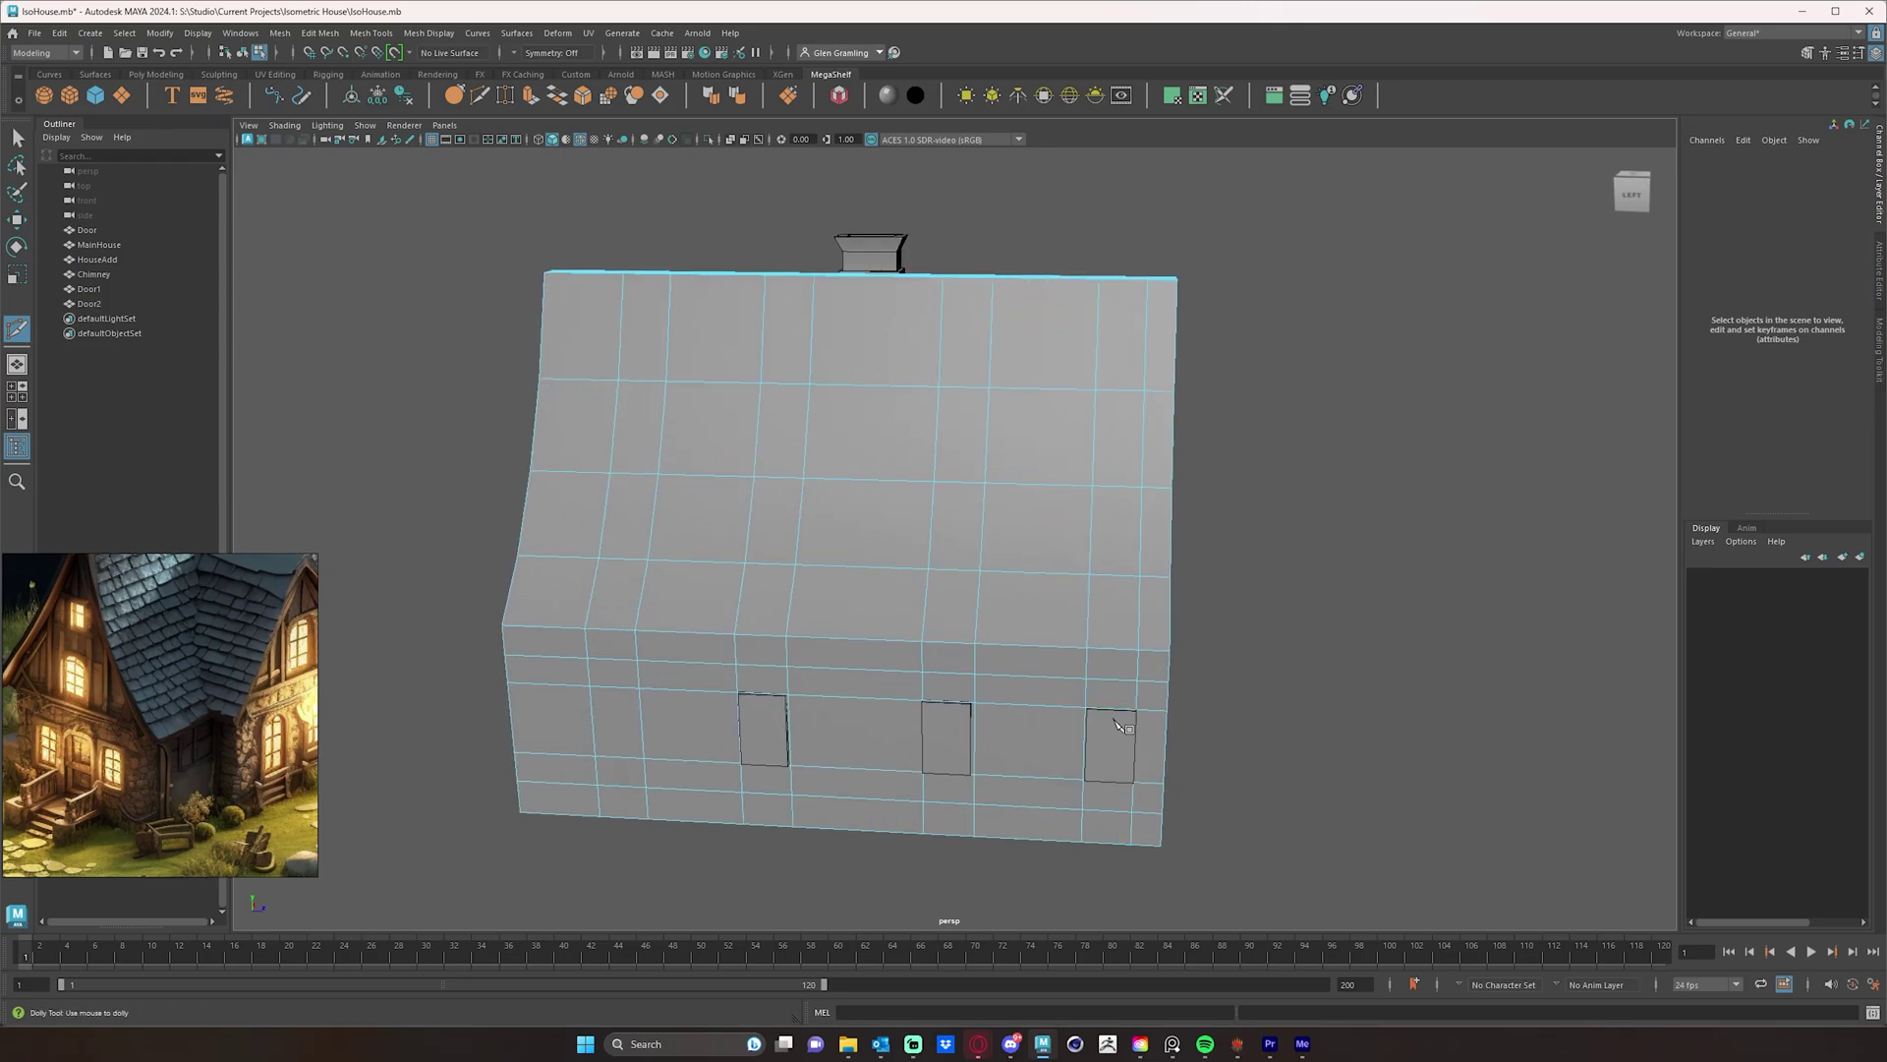
{"action": "middle_click_drag", "start_coordinate": [1124, 724], "coordinate": [1163, 626], "text": "alt"}
{"action": "key", "text": "w"}
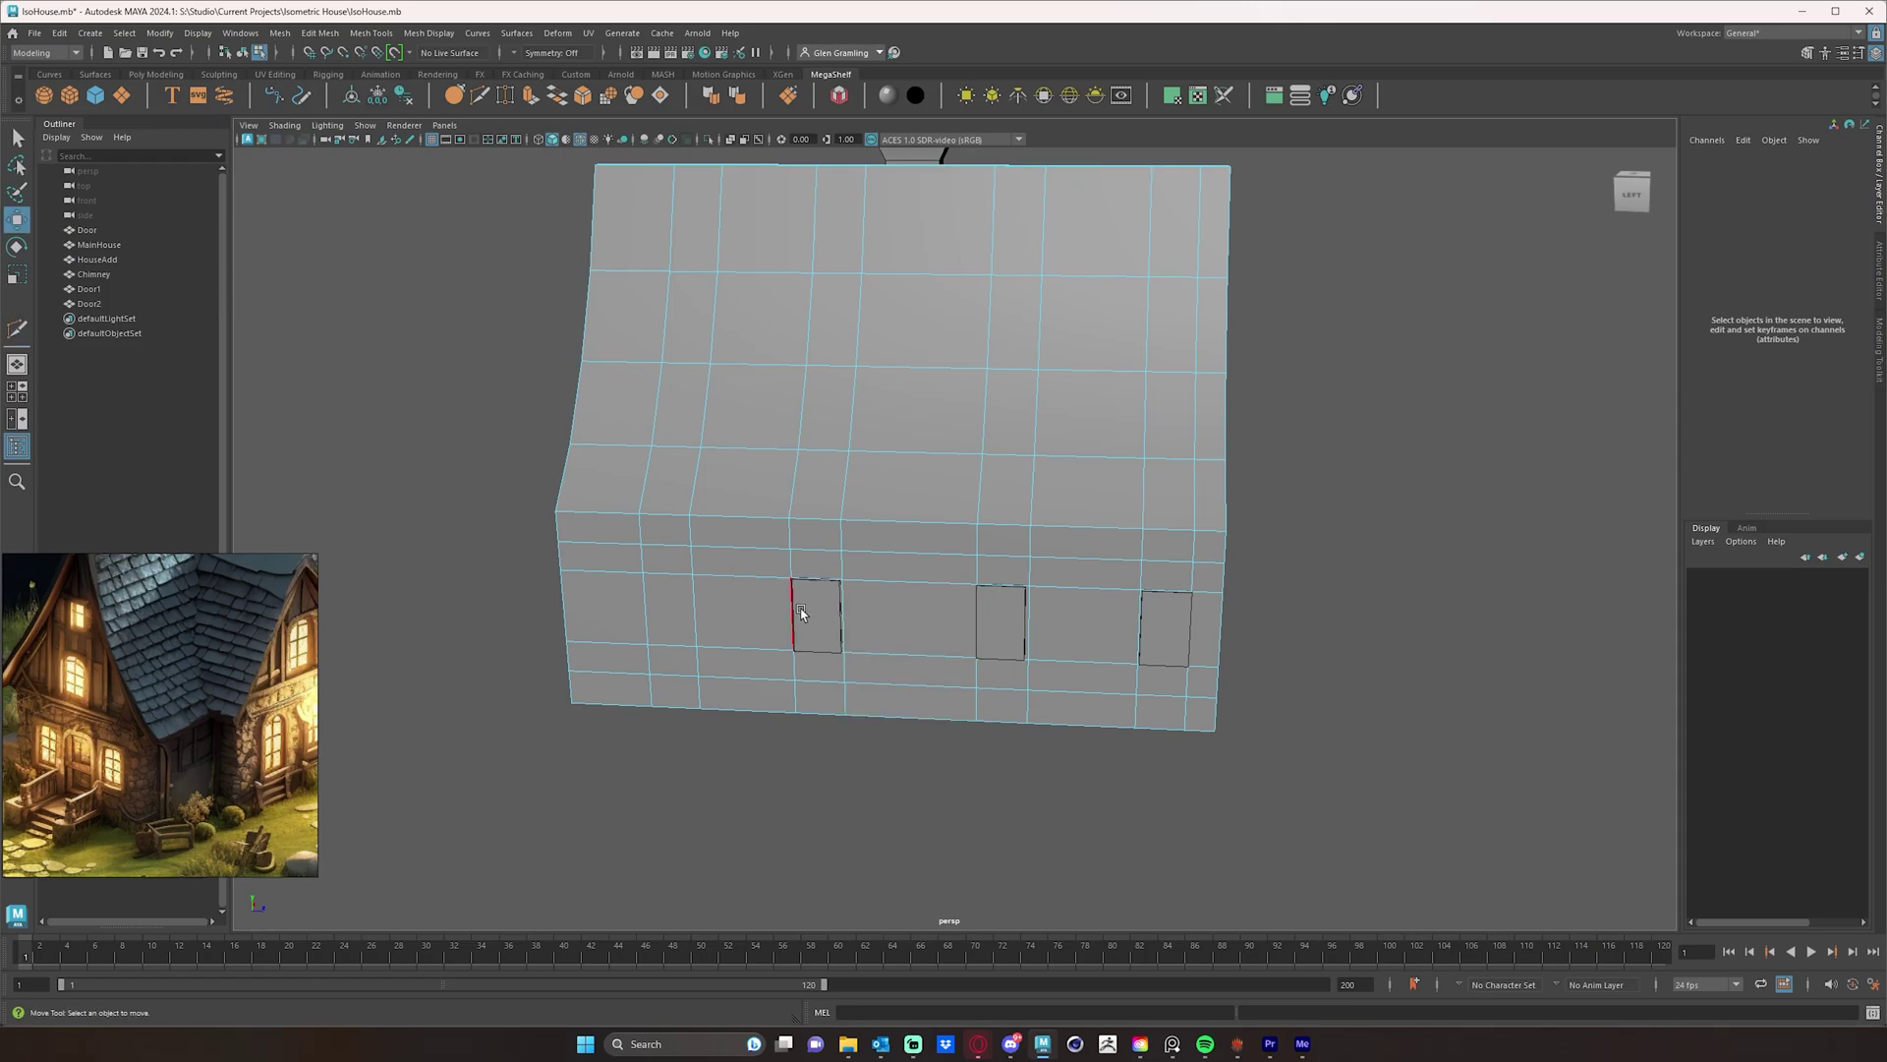
{"action": "left_click", "coordinate": [814, 617]}
{"action": "right_click_drag", "start_coordinate": [814, 604], "coordinate": [847, 586]}
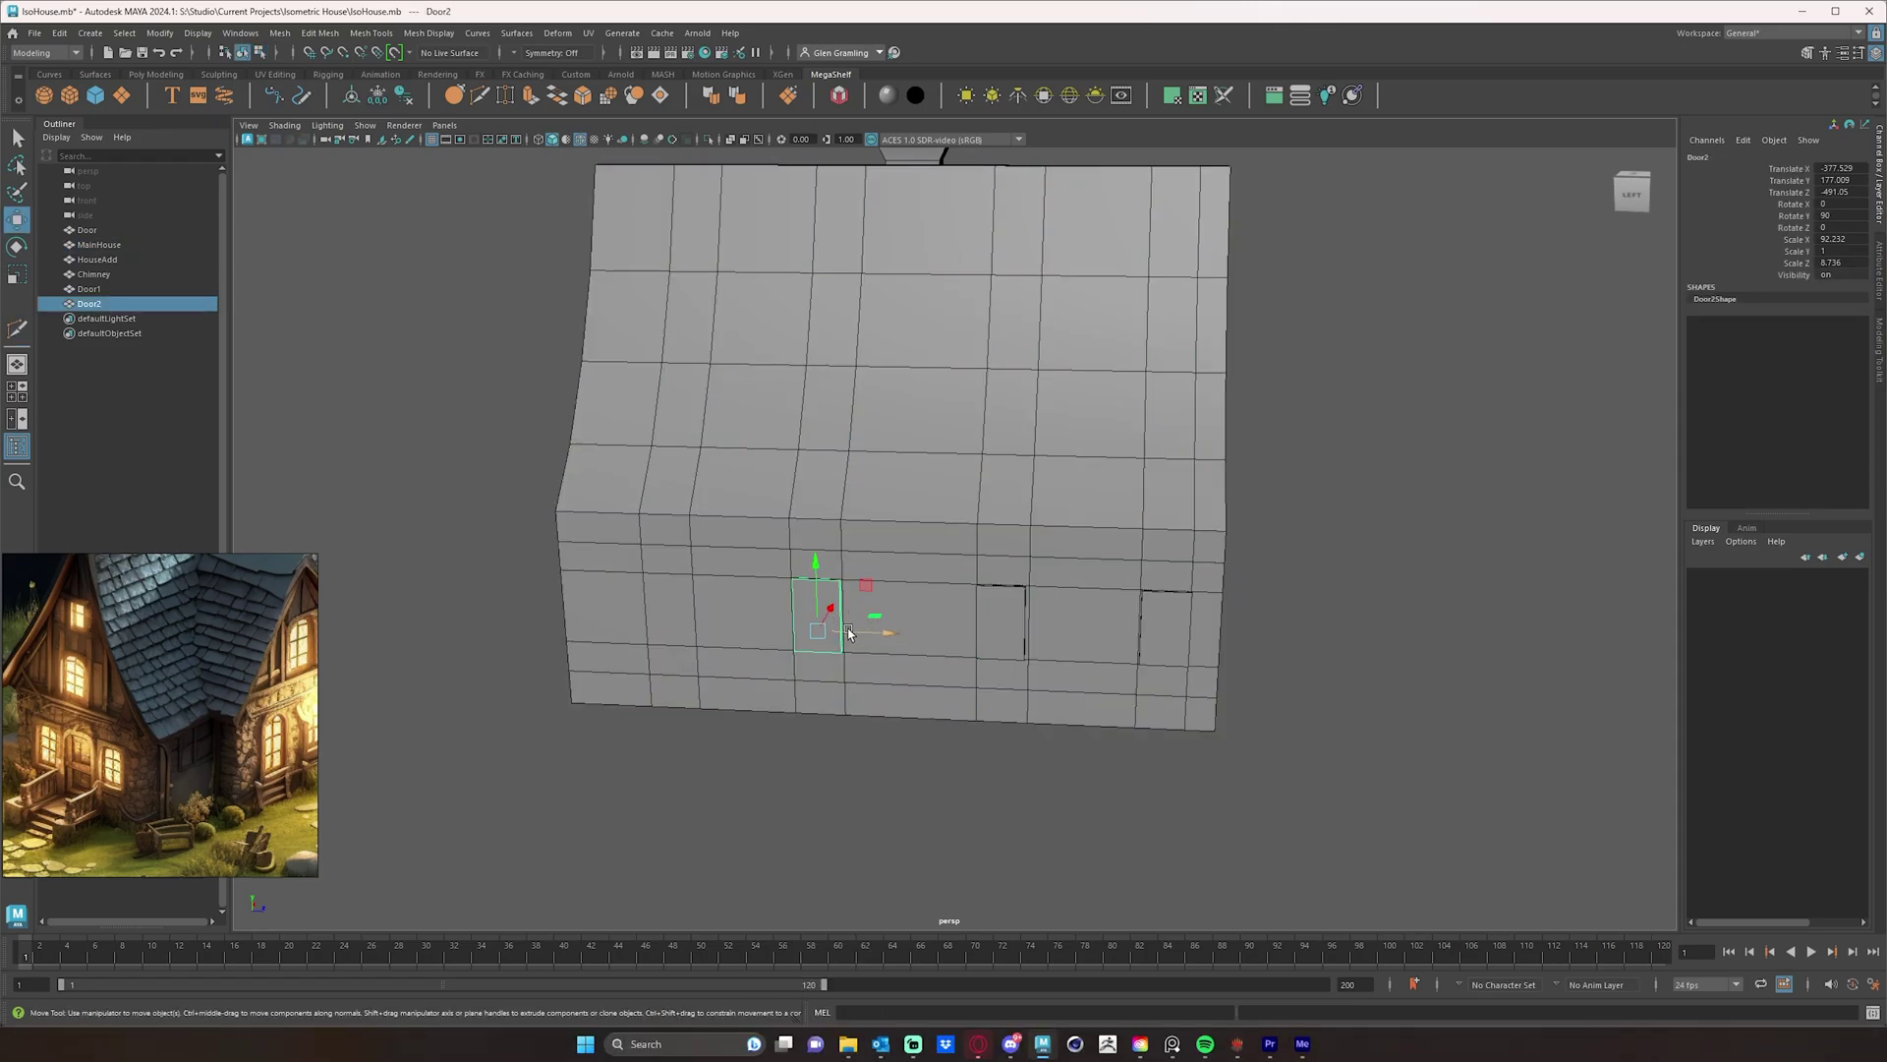
{"action": "key", "text": "Delete"}
{"action": "left_click", "coordinate": [1010, 625]}
{"action": "key", "text": "Delete"}
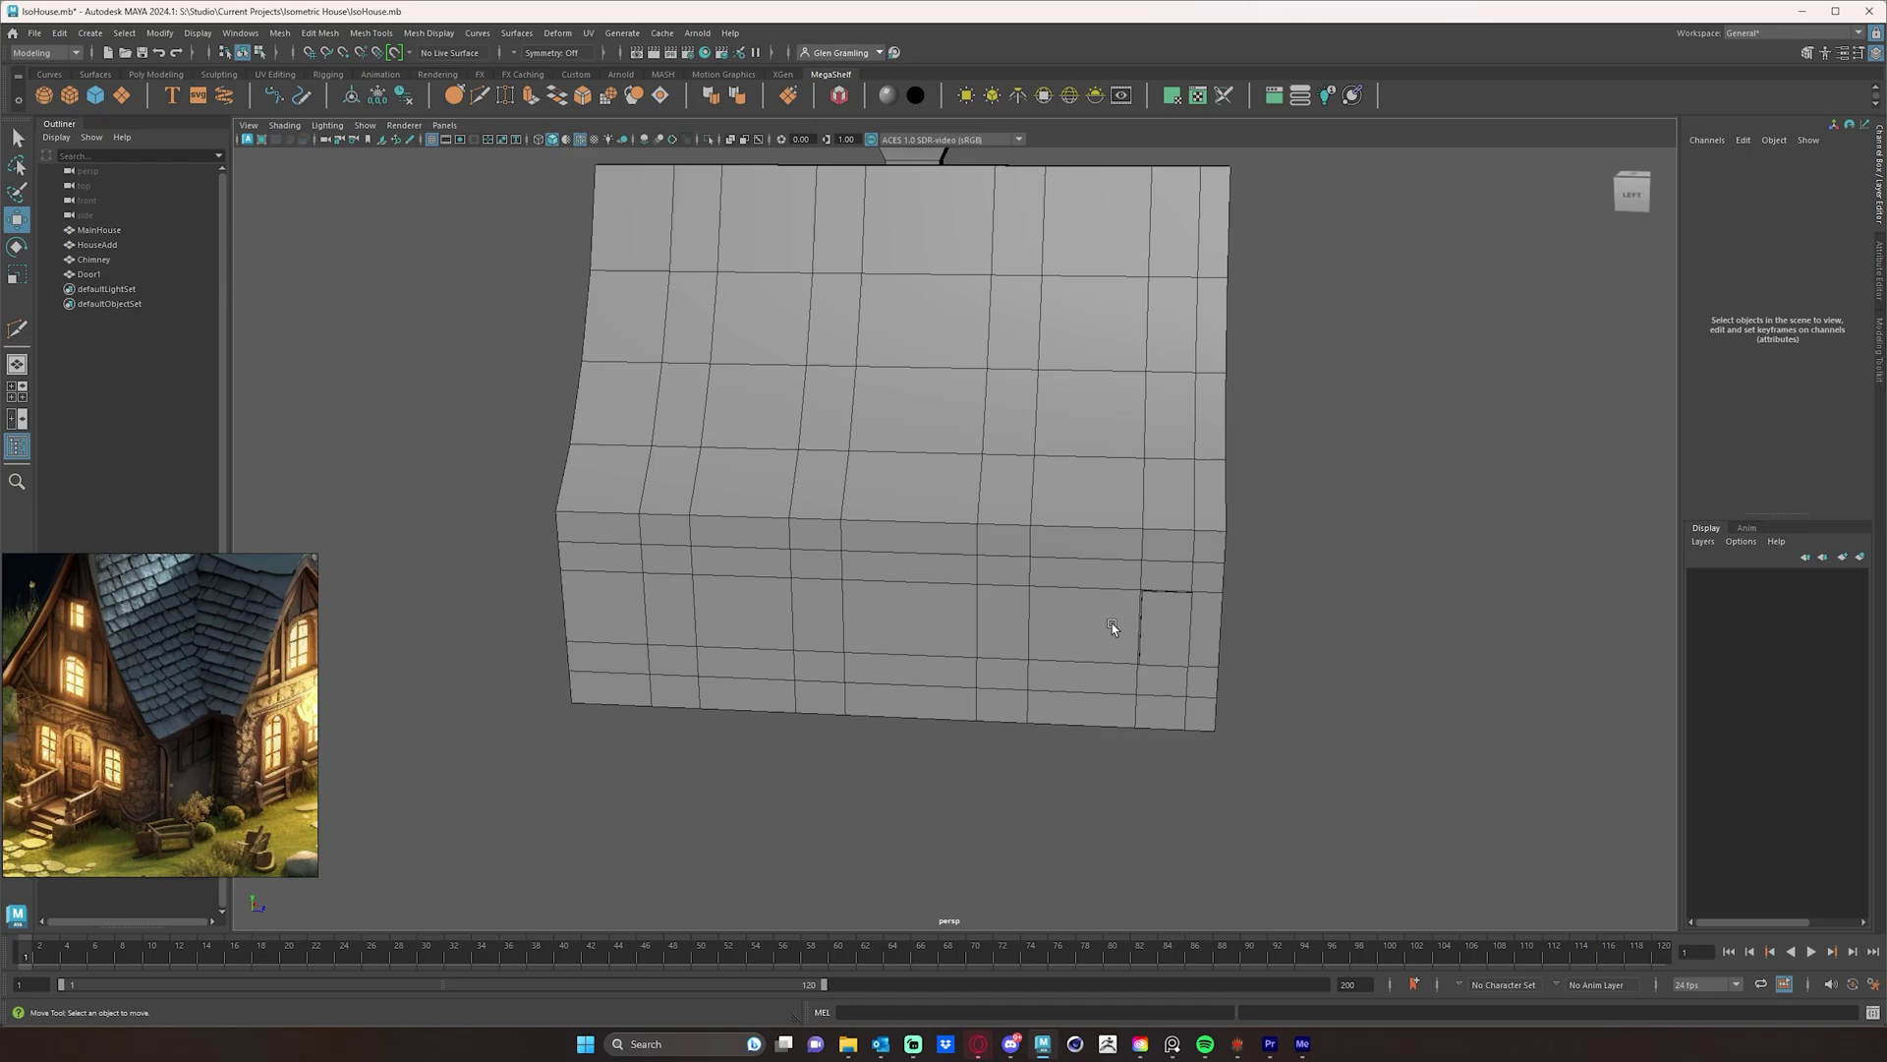
{"action": "left_click", "coordinate": [1166, 626]}
{"action": "key", "text": "Delete"}
- Delete the four window-sized faces in MainHouse's long wall plus the face below the second one to form a door opening
{"action": "right_click_drag", "start_coordinate": [705, 632], "coordinate": [669, 604]}
{"action": "left_click", "coordinate": [670, 609]}
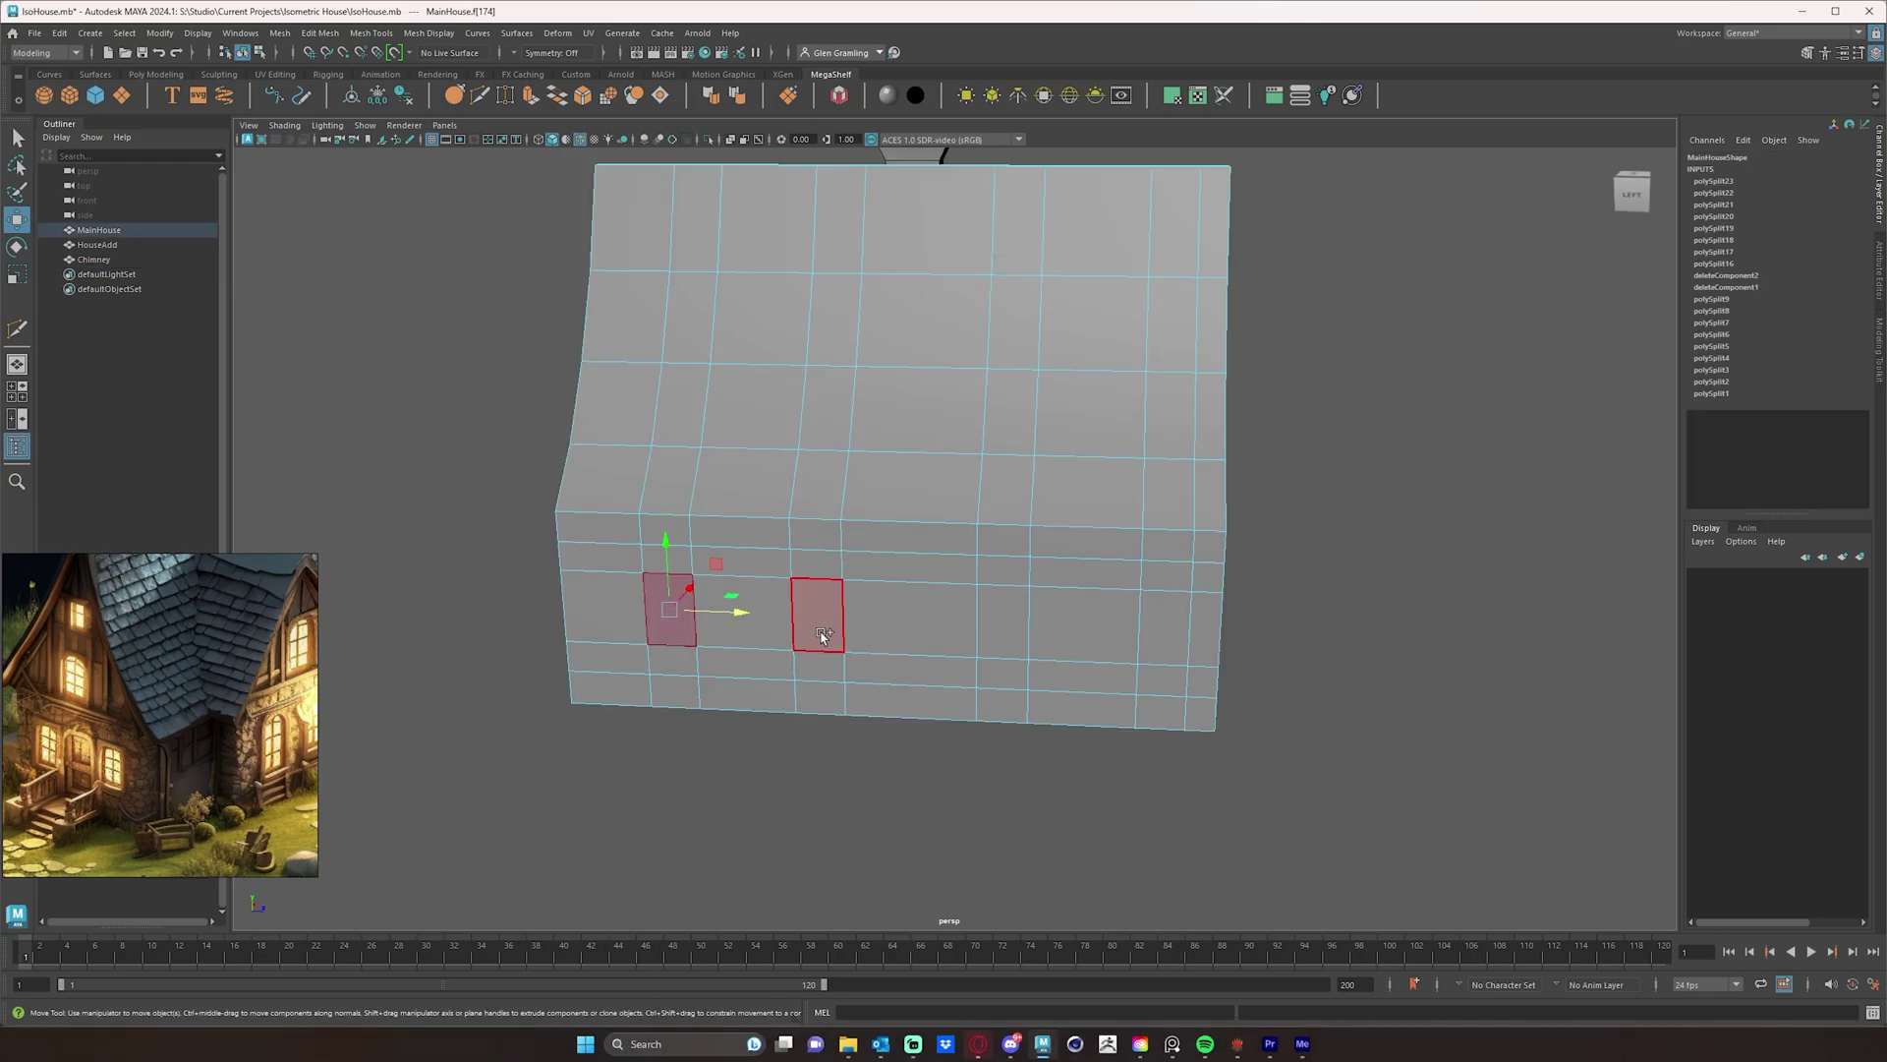
{"action": "left_click", "coordinate": [822, 634], "text": "shift"}
{"action": "left_click", "coordinate": [816, 664], "text": "shift"}
{"action": "left_click", "coordinate": [1002, 621], "text": "shift"}
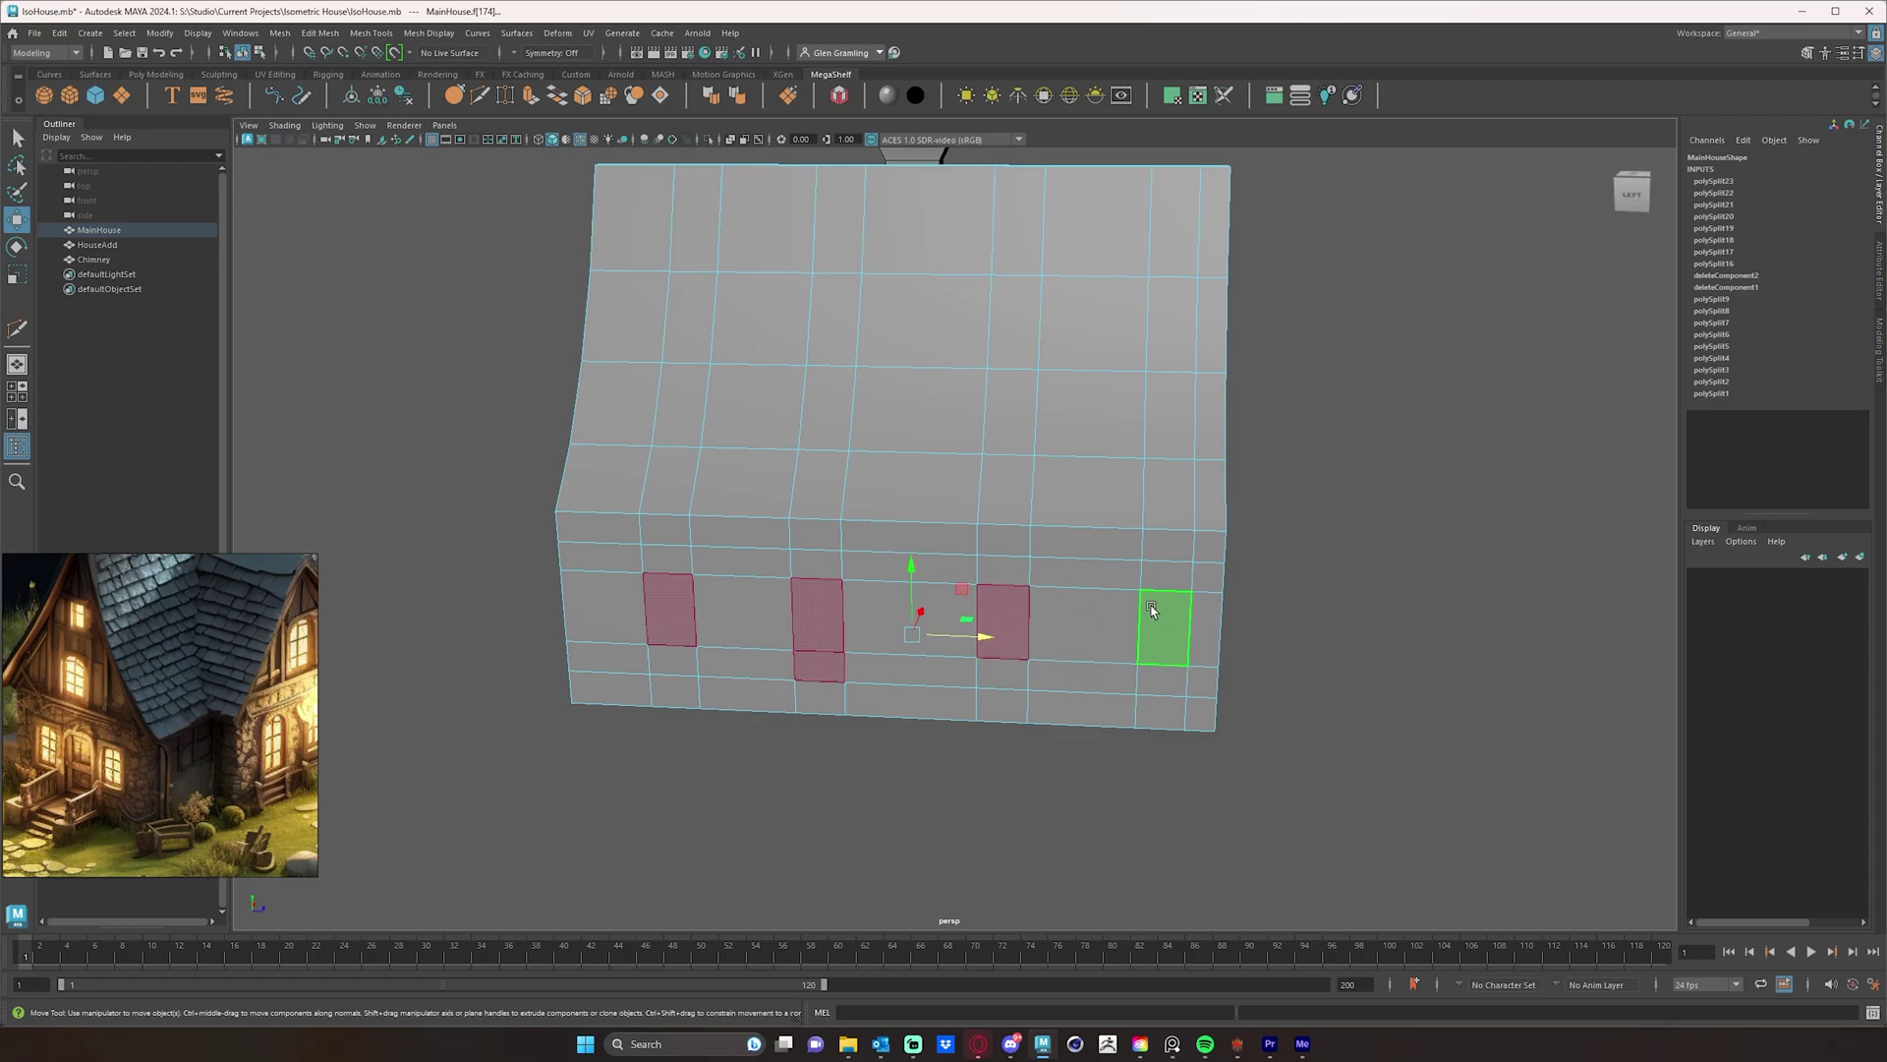
{"action": "left_click", "coordinate": [1152, 611], "text": "shift"}
{"action": "key", "text": "Delete"}
- Delete the two outer window-sized faces in MainHouse's back gable wall
{"action": "left_click_drag", "start_coordinate": [1058, 674], "coordinate": [1067, 664], "text": "alt"}
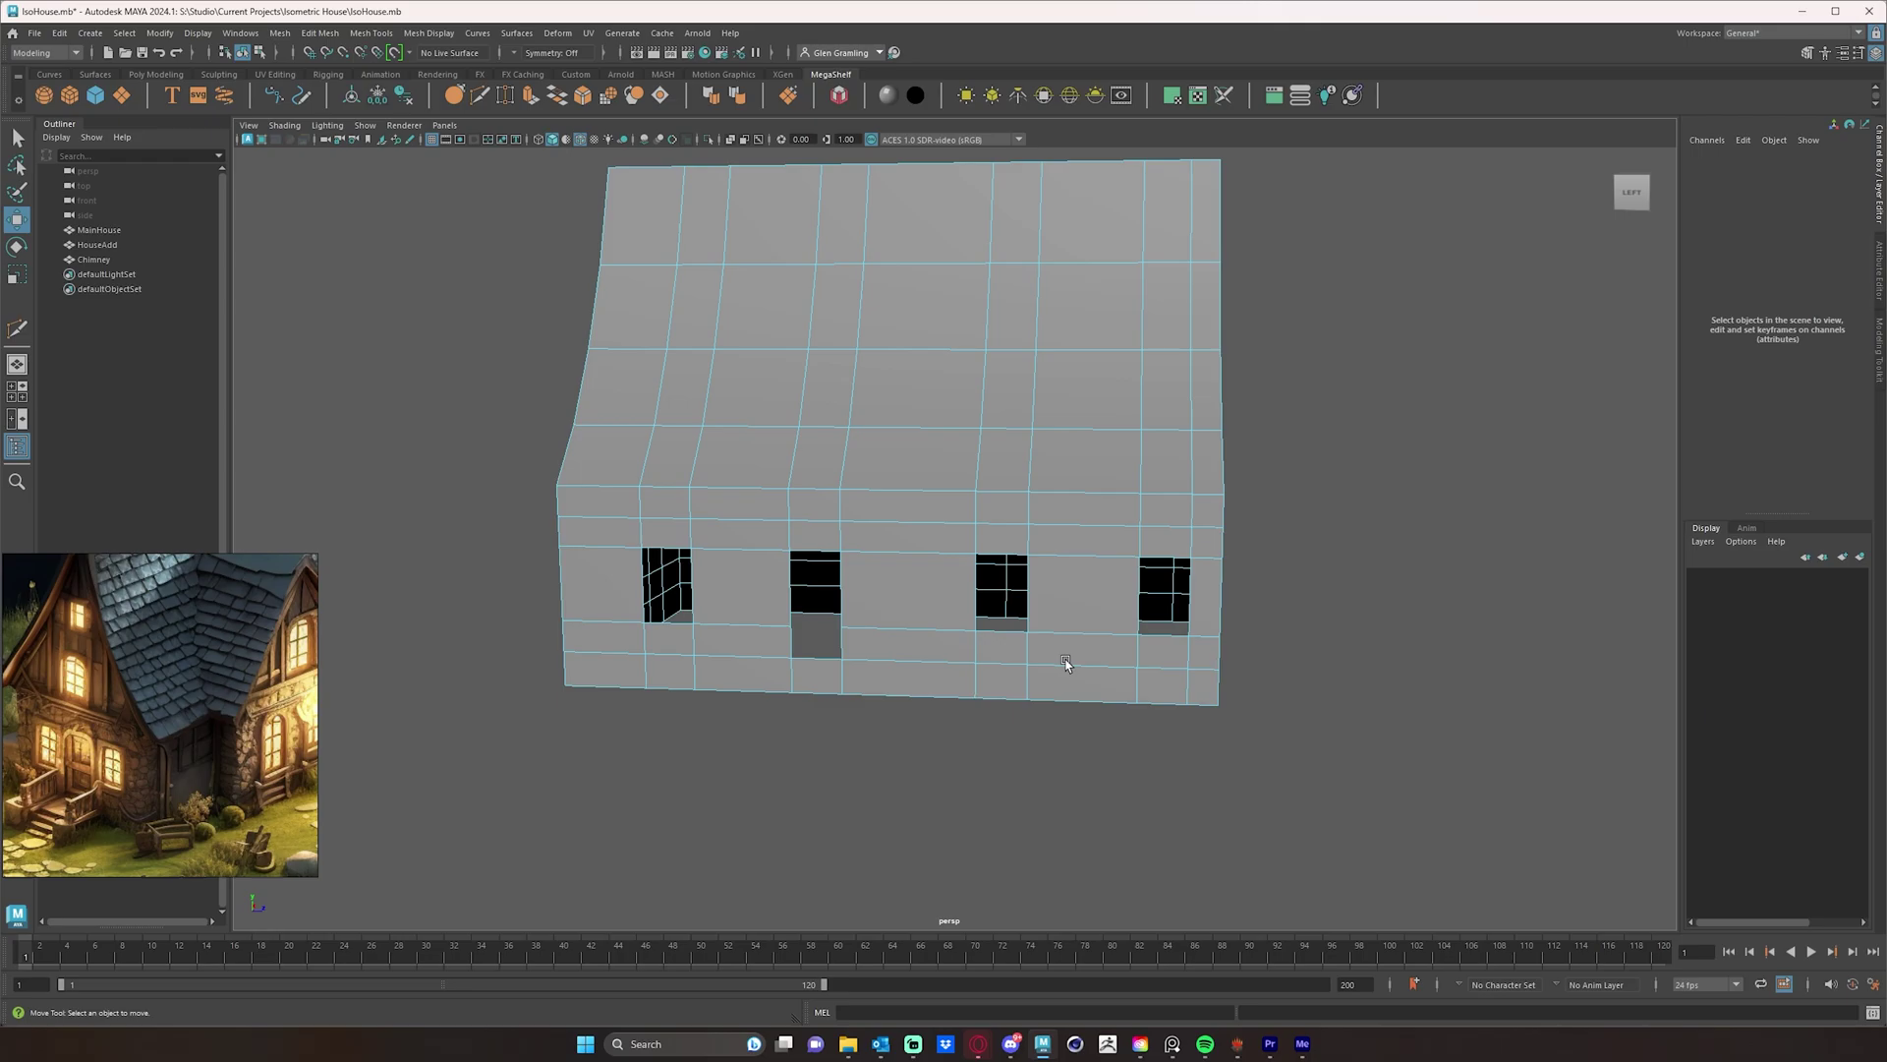
{"action": "left_click_drag", "start_coordinate": [1074, 659], "coordinate": [876, 704], "text": "alt"}
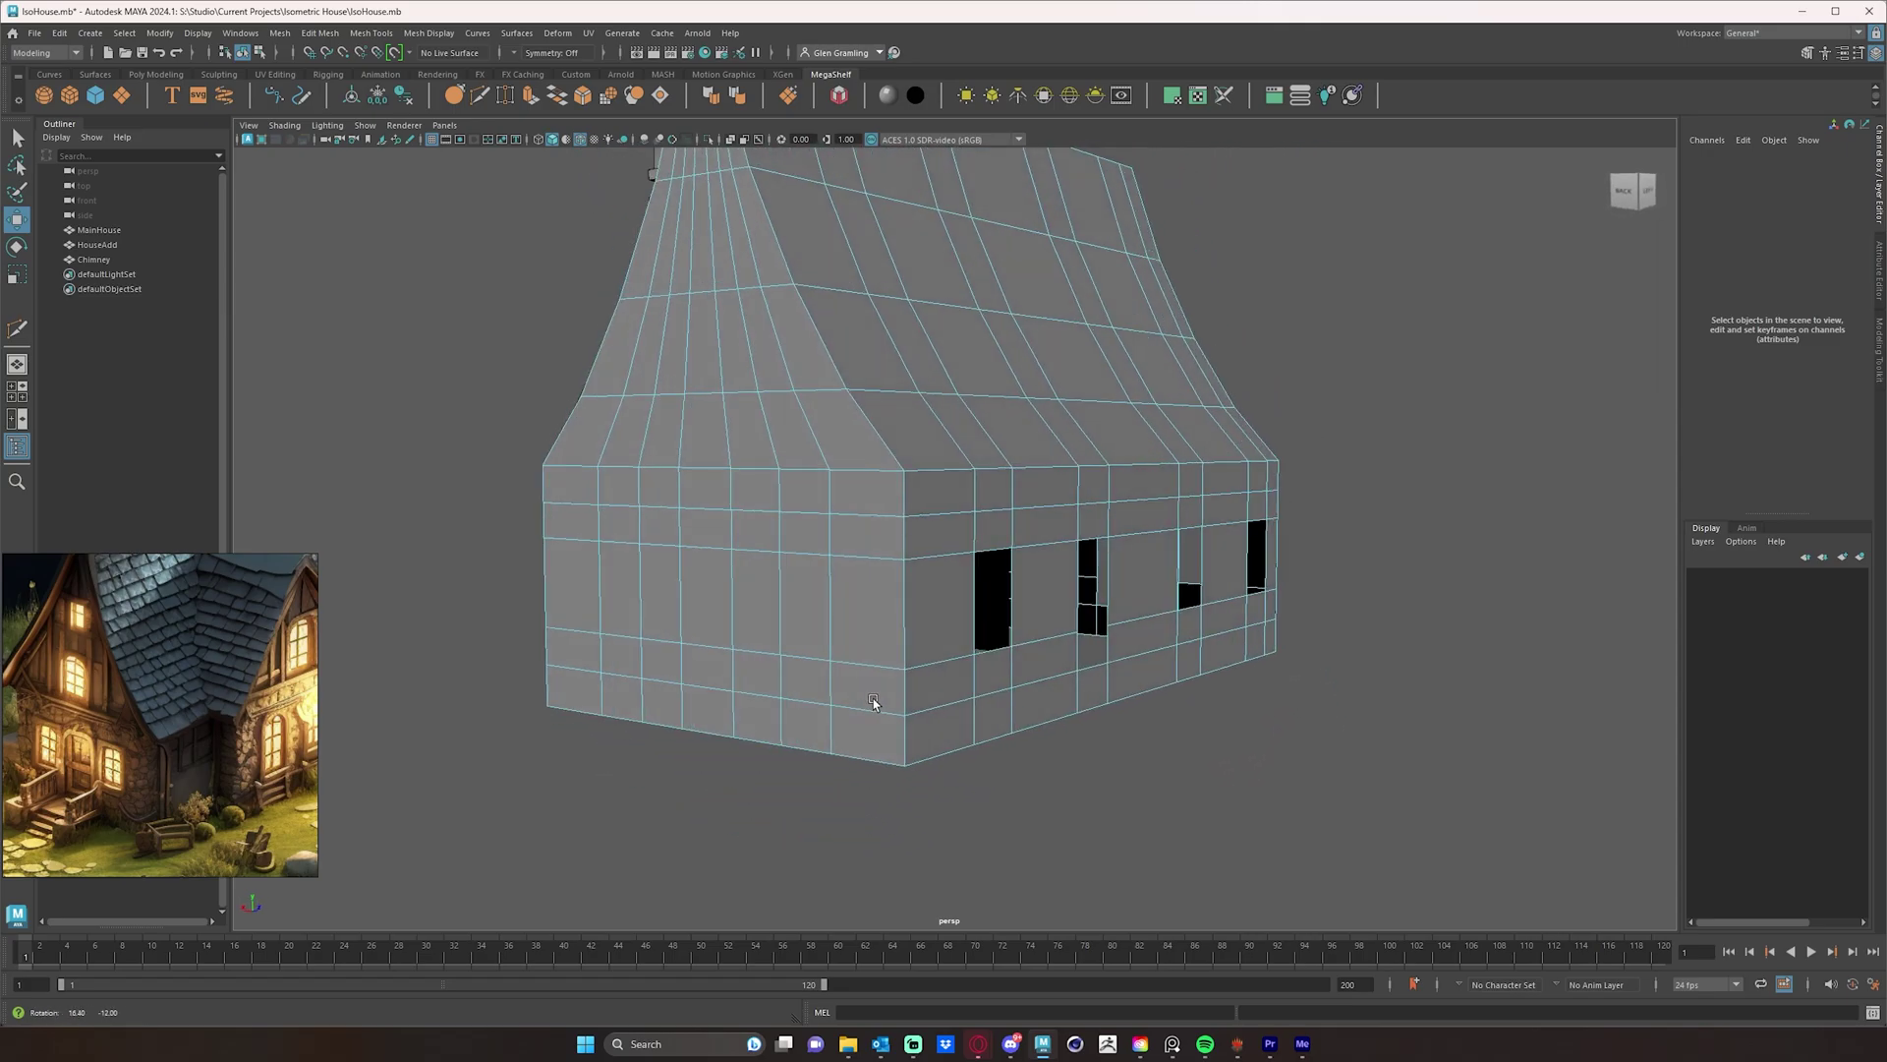
{"action": "middle_click_drag", "start_coordinate": [991, 751], "coordinate": [1105, 754], "text": "alt"}
{"action": "right_click_drag", "start_coordinate": [1104, 754], "coordinate": [1116, 754], "text": "alt"}
{"action": "mouse_move", "coordinate": [1117, 754]}
{"action": "left_mouse_down", "text": "alt"}
{"action": "mouse_move", "coordinate": [1023, 758]}
{"action": "mouse_move", "coordinate": [1259, 787]}
{"action": "mouse_move", "coordinate": [1133, 780]}
{"action": "left_mouse_up", "text": "alt"}
{"action": "left_click_drag", "start_coordinate": [1093, 580], "coordinate": [1086, 588], "text": "alt"}
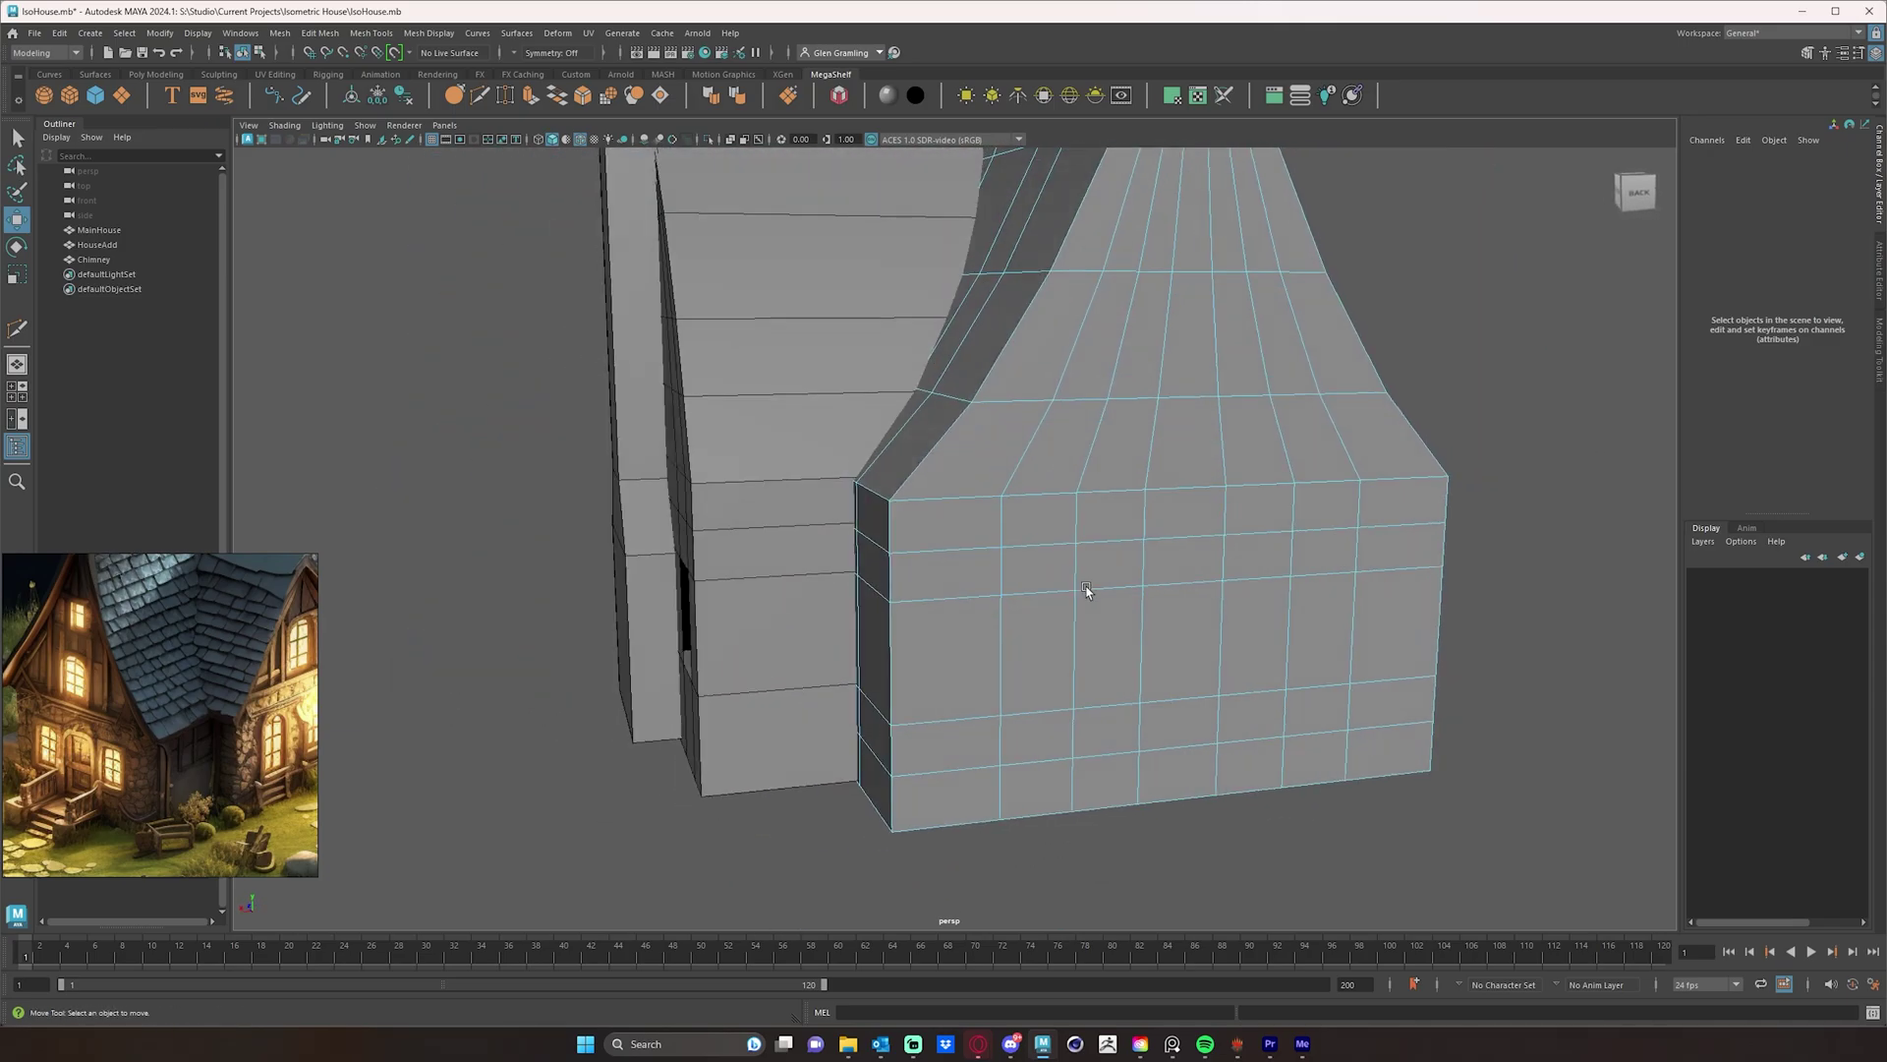
{"action": "left_click", "coordinate": [1035, 652]}
{"action": "left_click", "coordinate": [1320, 639], "text": "shift"}
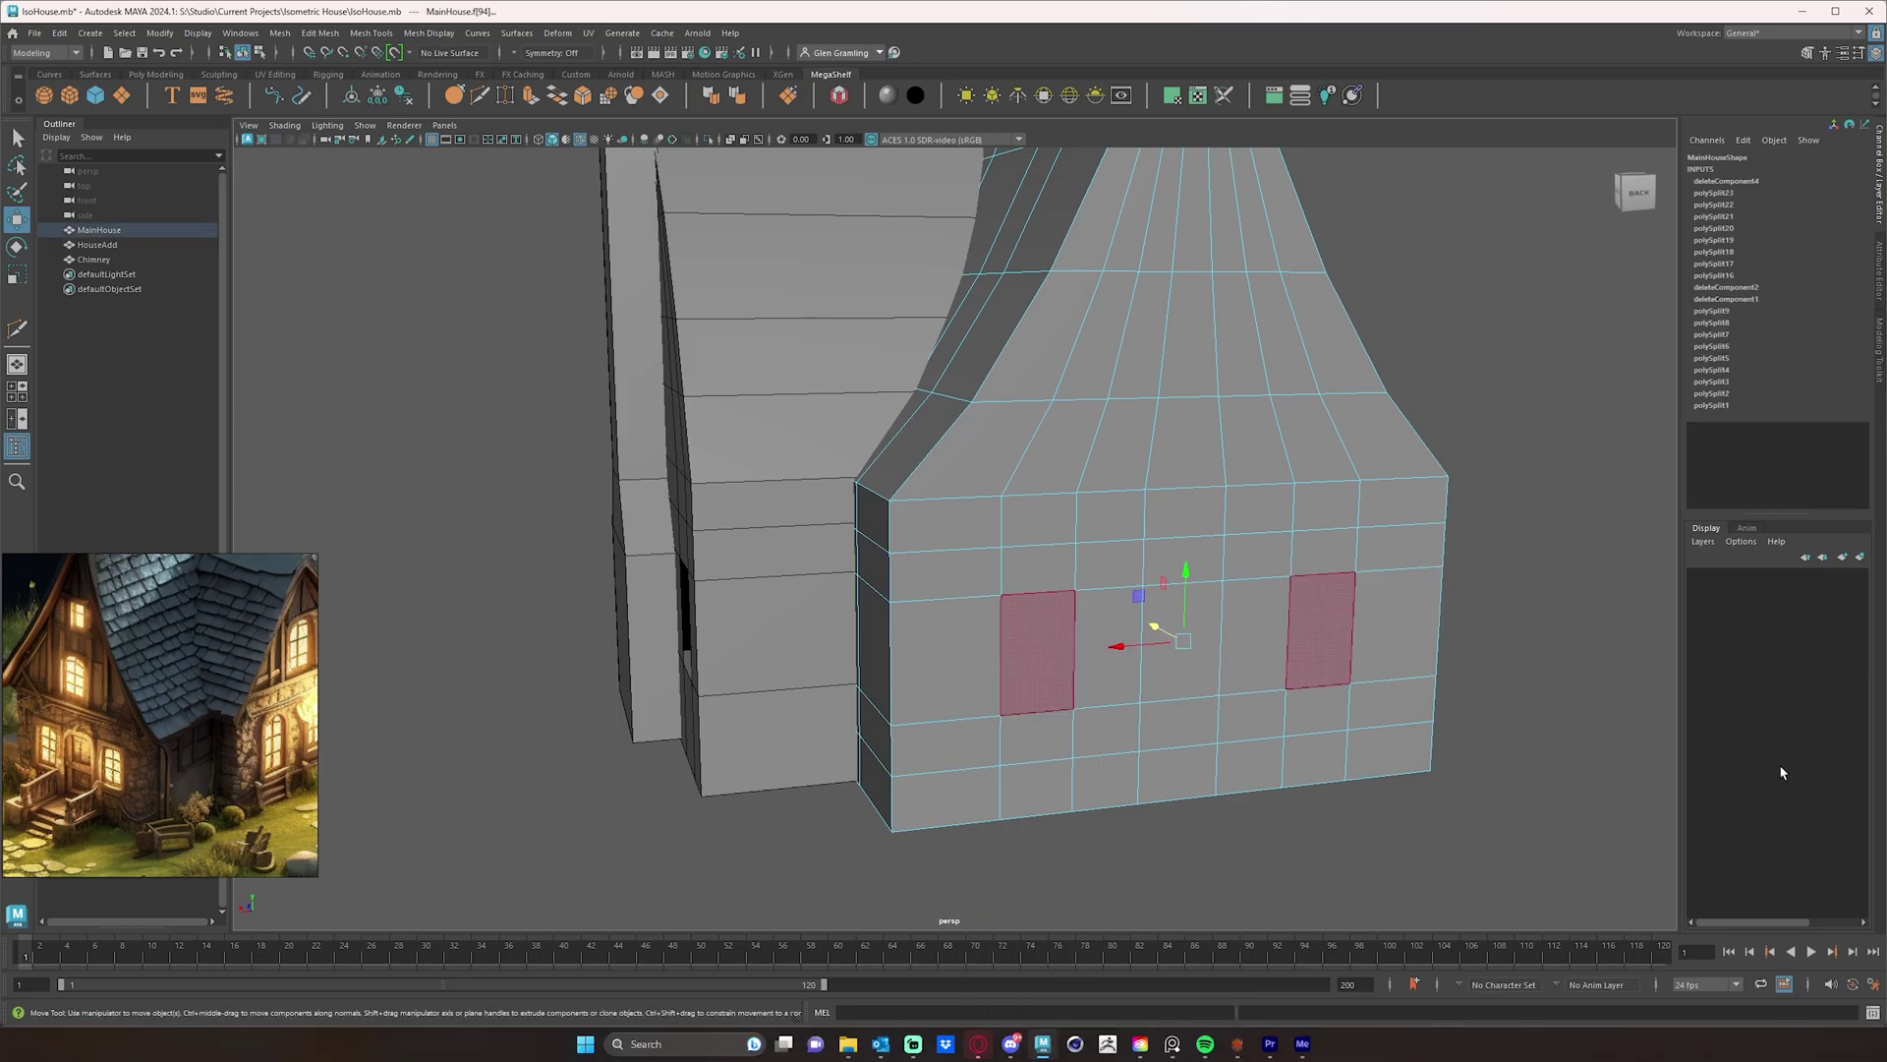
{"action": "key", "text": "Delete"}
- Examine the upper faces of MainHouse's front gable, above the door opening, as a place for an upper window
{"action": "left_click_drag", "start_coordinate": [1145, 710], "coordinate": [1184, 724], "text": "alt"}
{"action": "middle_click_drag", "start_coordinate": [1183, 725], "coordinate": [1357, 629], "text": "alt"}
{"action": "right_click_drag", "start_coordinate": [1356, 629], "coordinate": [1328, 615], "text": "alt"}
{"action": "left_click_drag", "start_coordinate": [1328, 616], "coordinate": [1152, 596], "text": "alt"}
{"action": "left_click_drag", "start_coordinate": [943, 657], "coordinate": [1180, 511], "text": "alt"}
{"action": "left_click_drag", "start_coordinate": [956, 505], "coordinate": [834, 627], "text": "alt"}
{"action": "right_click_drag", "start_coordinate": [835, 628], "coordinate": [987, 515], "text": "alt"}
{"action": "mouse_move", "coordinate": [987, 515]}
{"action": "middle_mouse_down", "text": "alt"}
{"action": "mouse_move", "coordinate": [992, 501]}
{"action": "mouse_move", "coordinate": [992, 542]}
{"action": "middle_mouse_up", "text": "alt"}
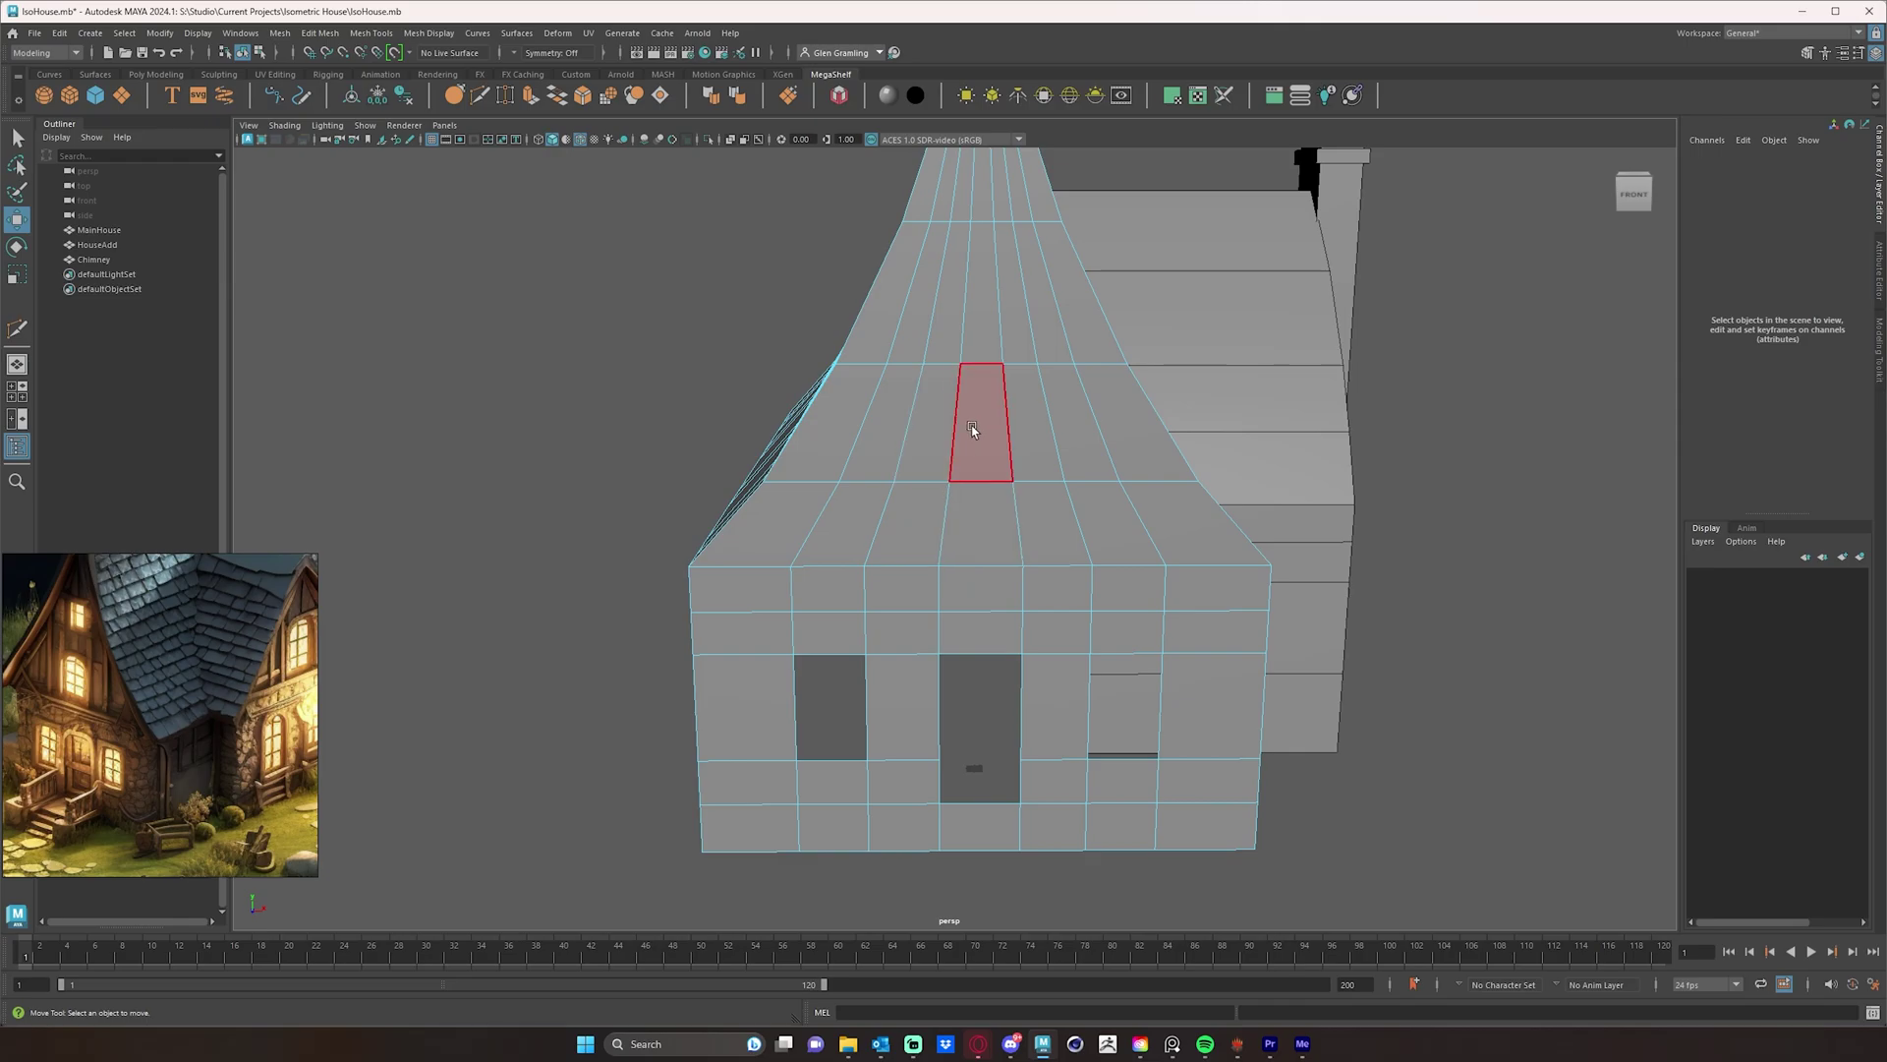
{"action": "middle_click_drag", "start_coordinate": [1015, 411], "coordinate": [1013, 537], "text": "alt"}
{"action": "middle_click_drag", "start_coordinate": [1054, 352], "coordinate": [1085, 399], "text": "alt"}
{"action": "left_click_drag", "start_coordinate": [1086, 399], "coordinate": [969, 486], "text": "alt"}
{"action": "right_click_drag", "start_coordinate": [969, 485], "coordinate": [1082, 518], "text": "alt"}
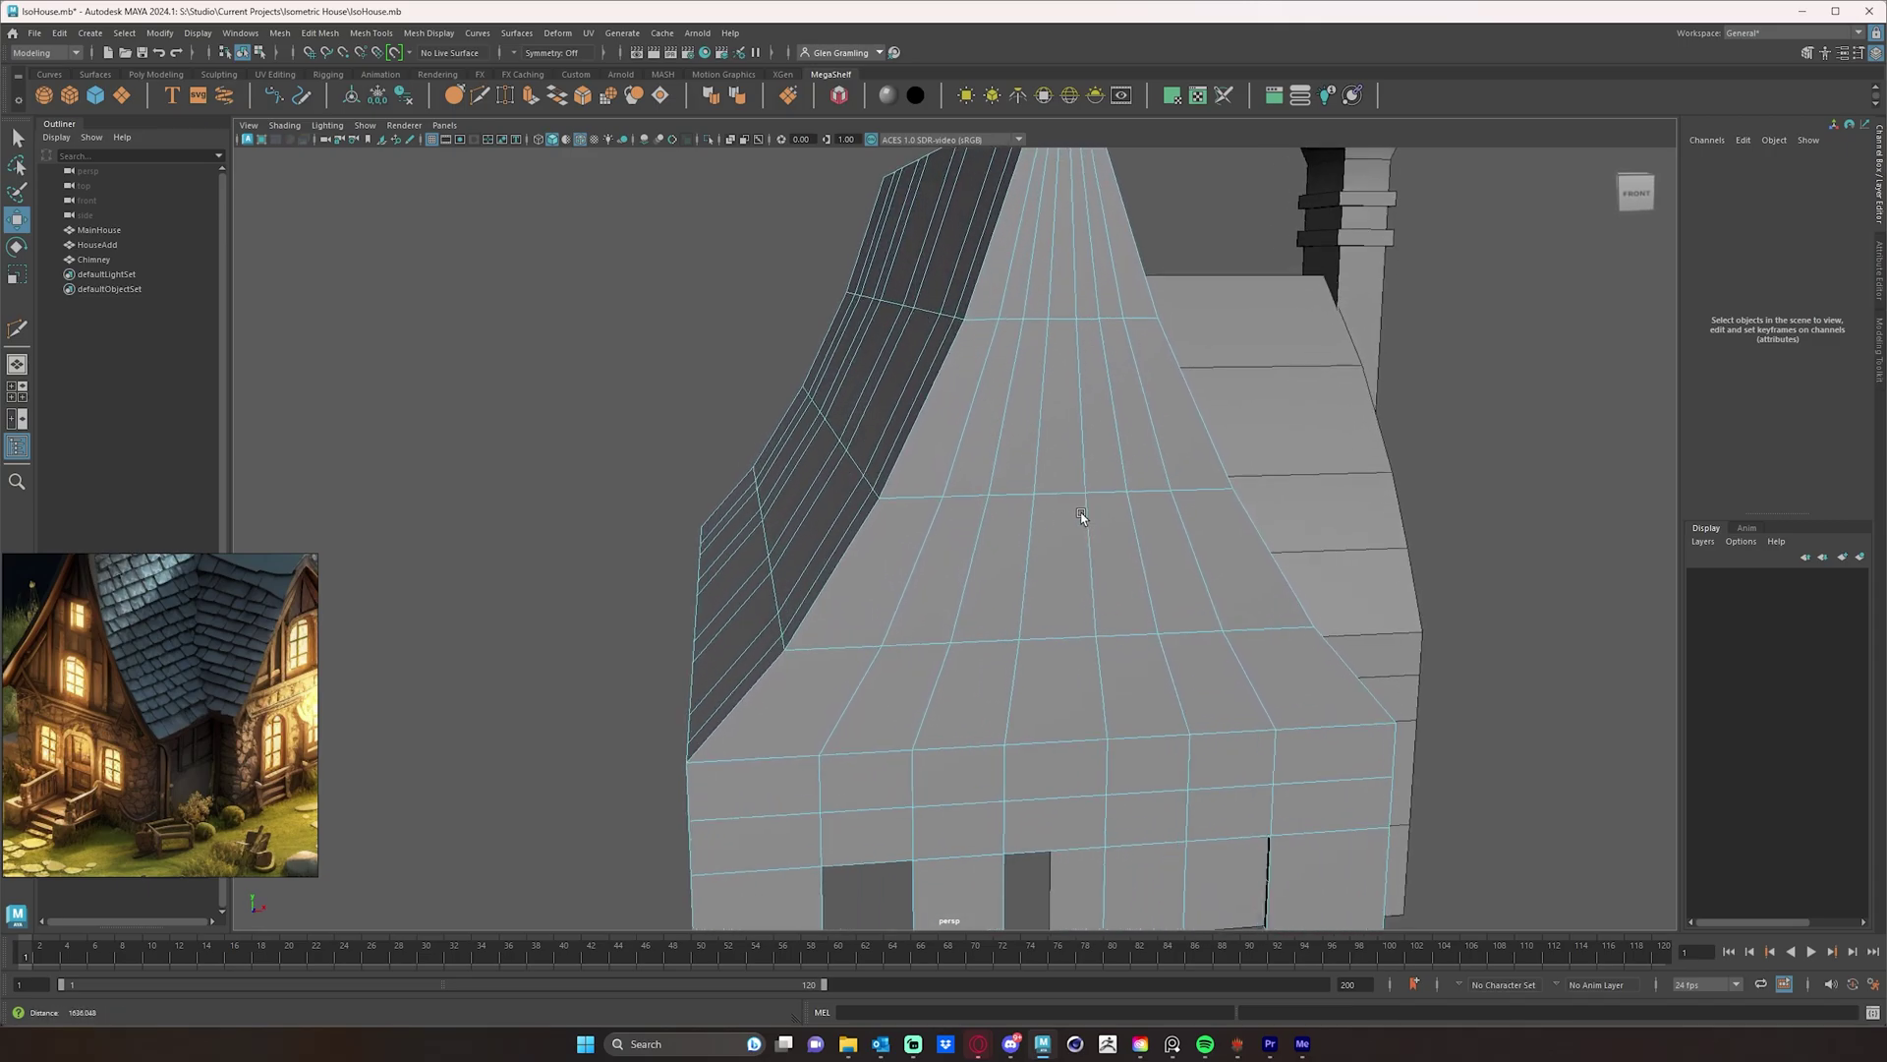
{"action": "middle_click_drag", "start_coordinate": [1056, 528], "coordinate": [1035, 458], "text": "alt"}
{"action": "right_click_drag", "start_coordinate": [1012, 462], "coordinate": [1024, 485], "text": "alt"}
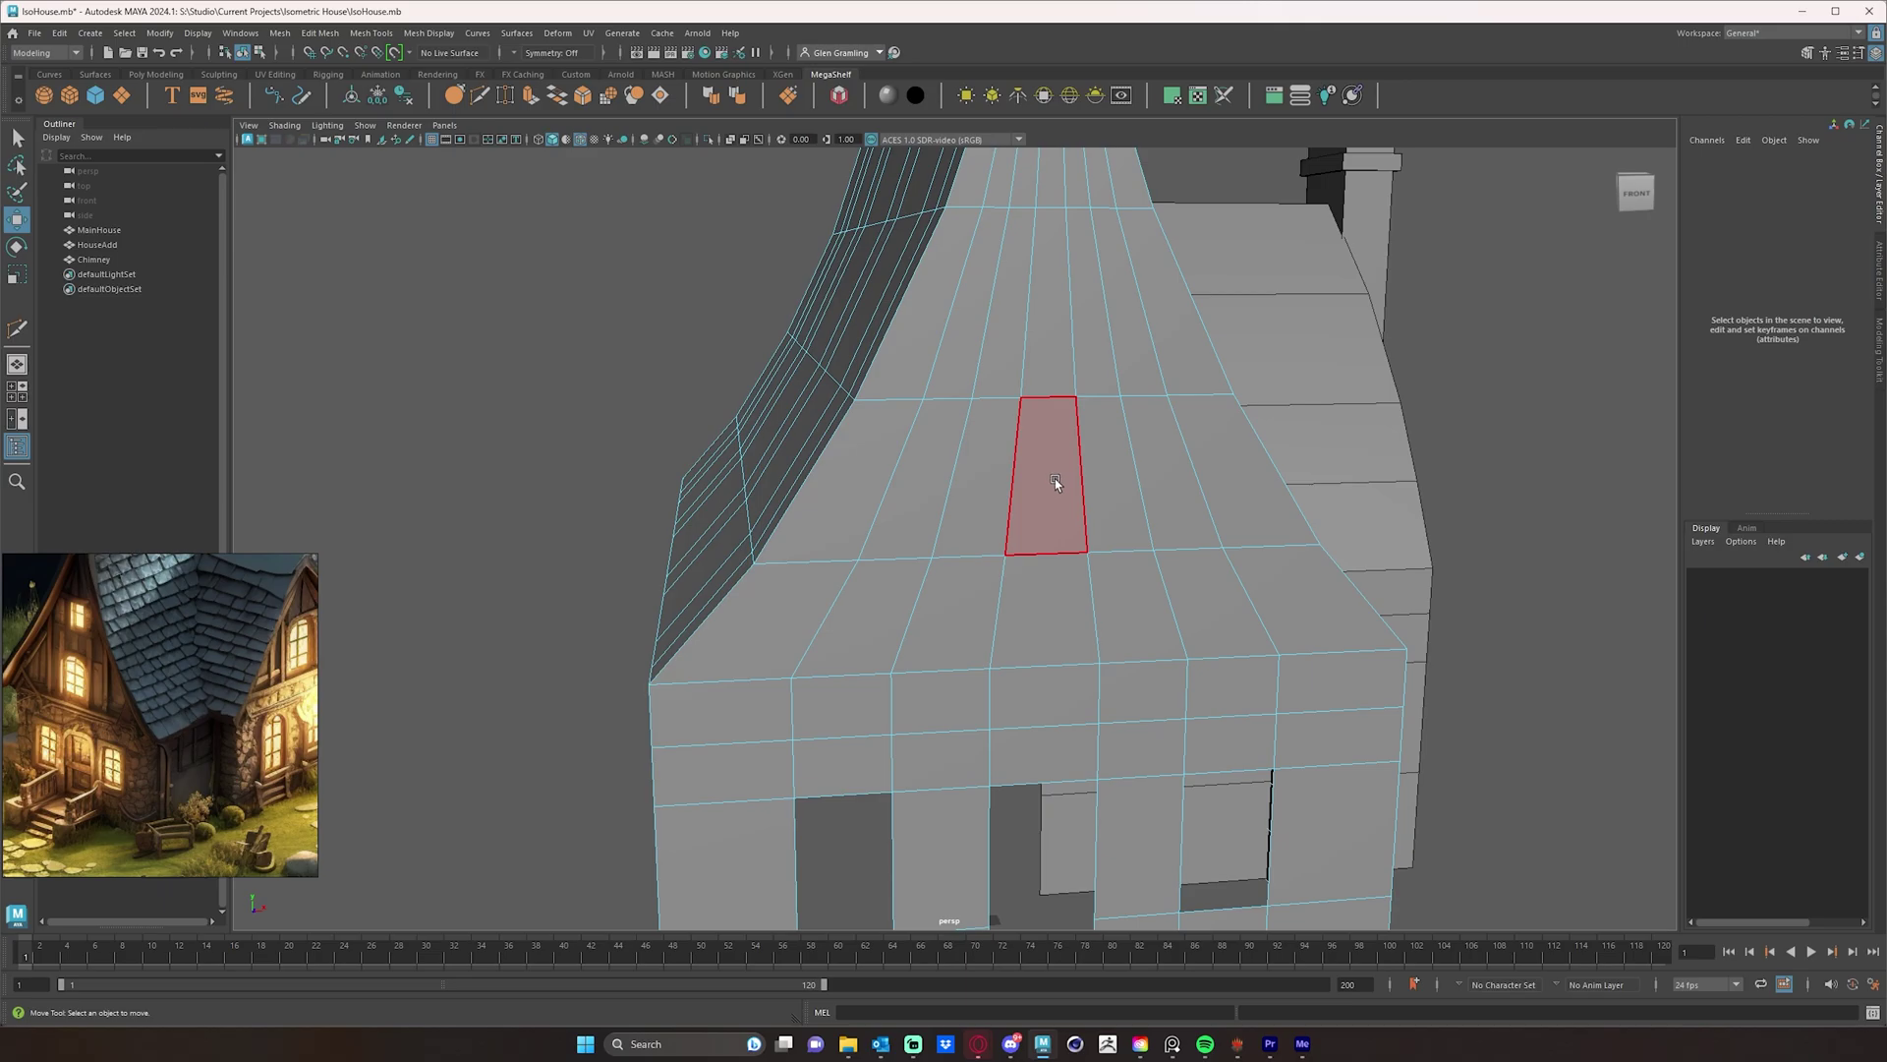
{"action": "left_click_drag", "start_coordinate": [1017, 522], "coordinate": [1377, 324], "text": "alt"}
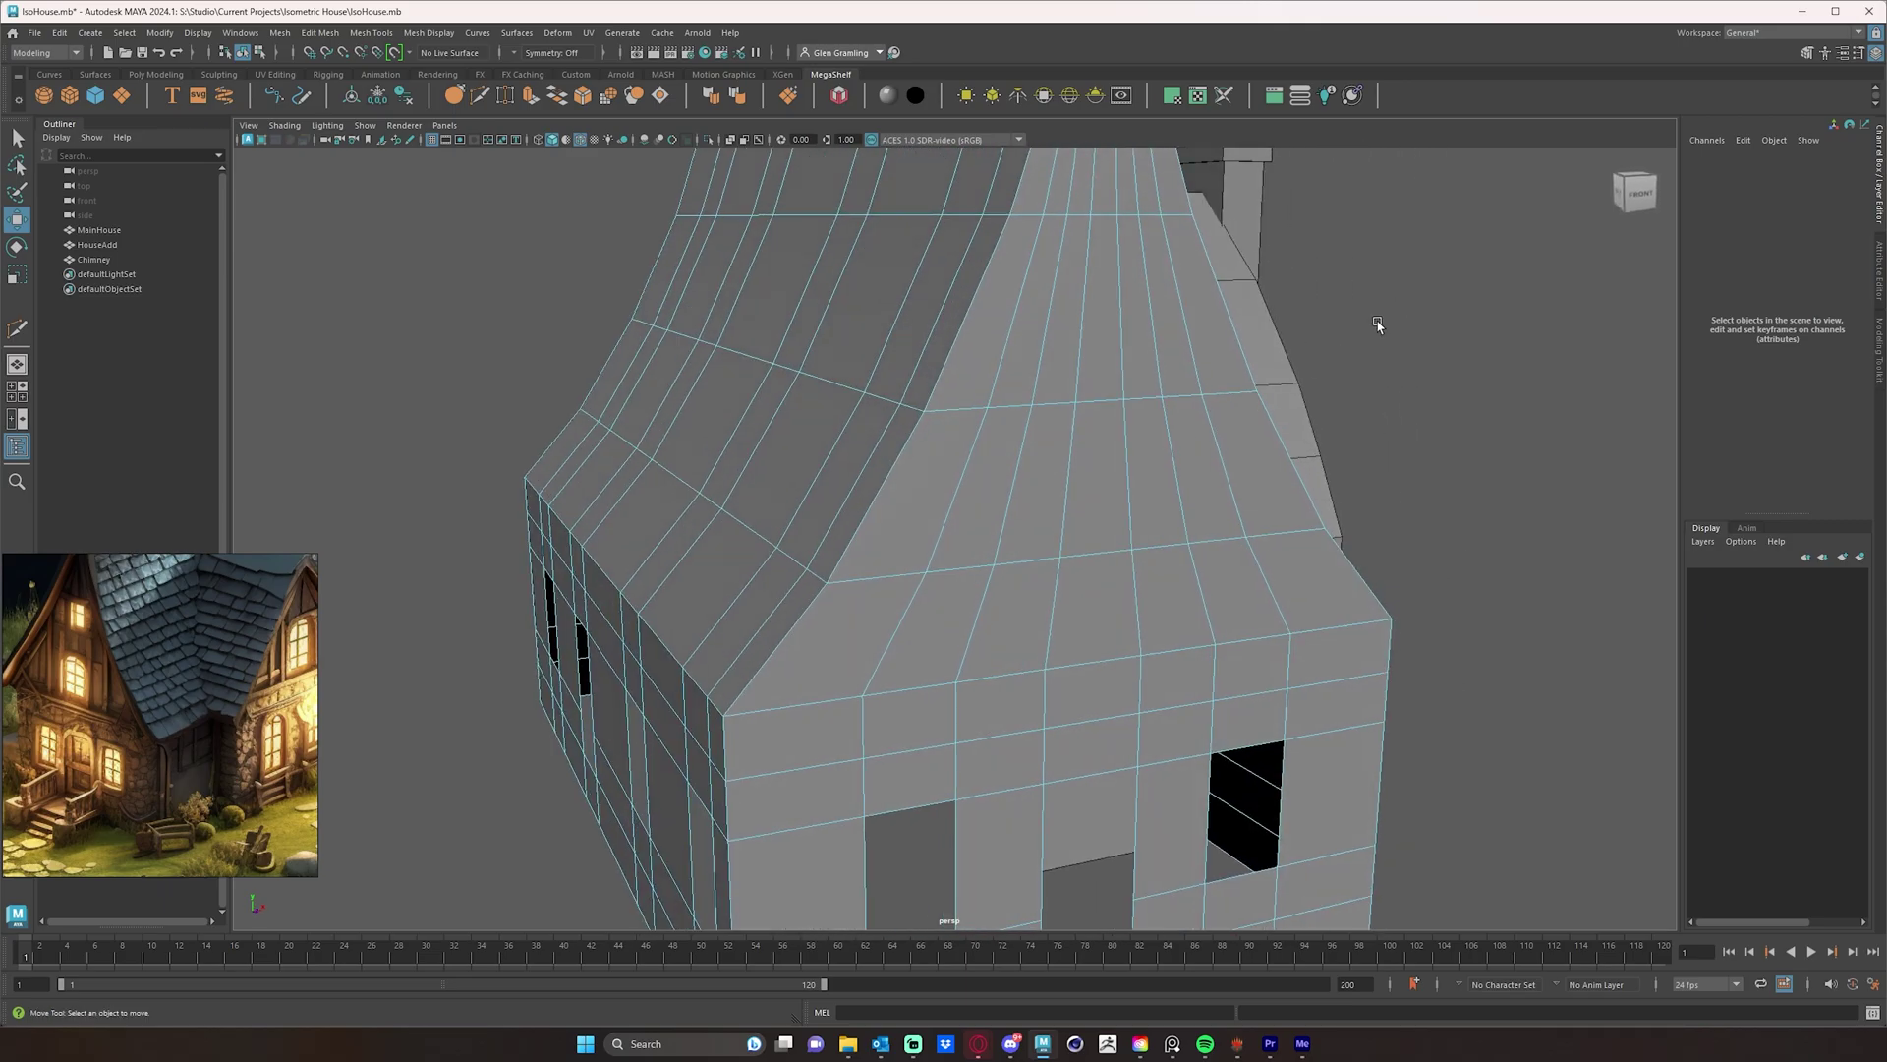
{"action": "left_click_drag", "start_coordinate": [1454, 409], "coordinate": [1036, 573], "text": "alt"}
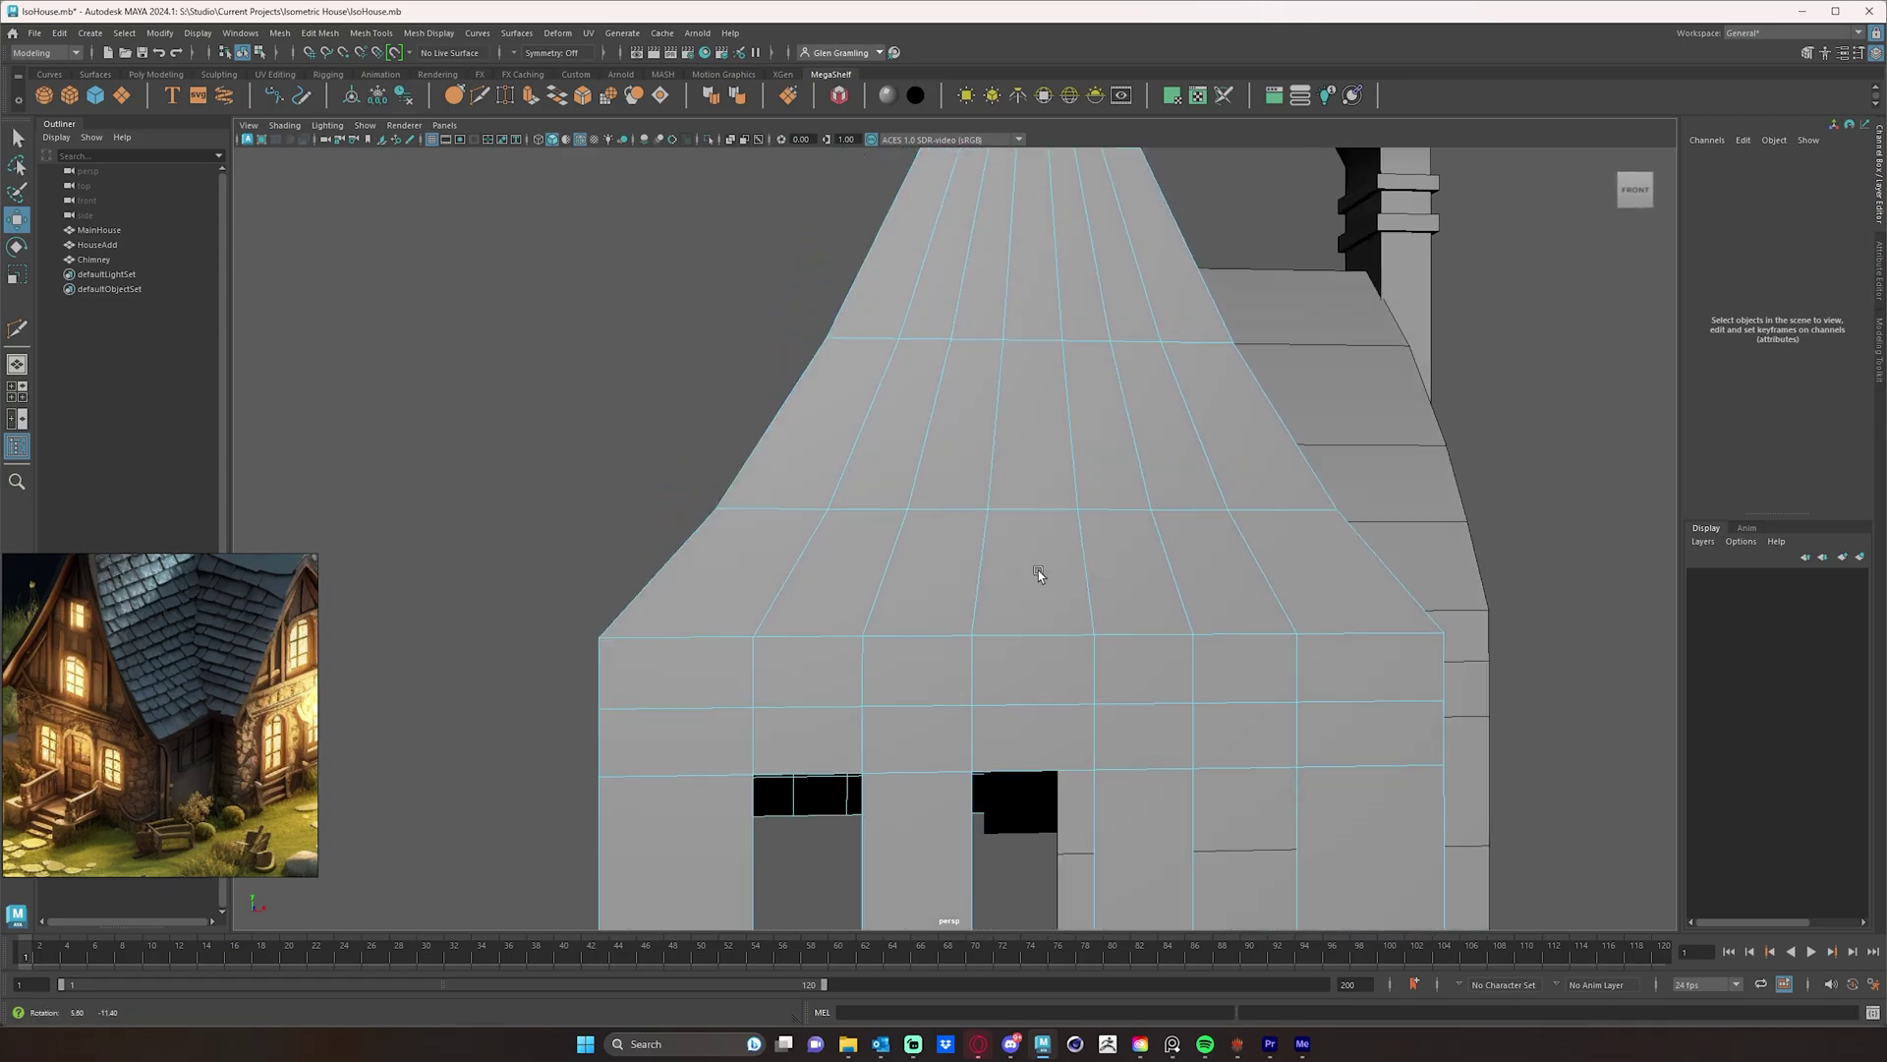
{"action": "left_click_drag", "start_coordinate": [858, 608], "coordinate": [893, 627], "text": "alt"}
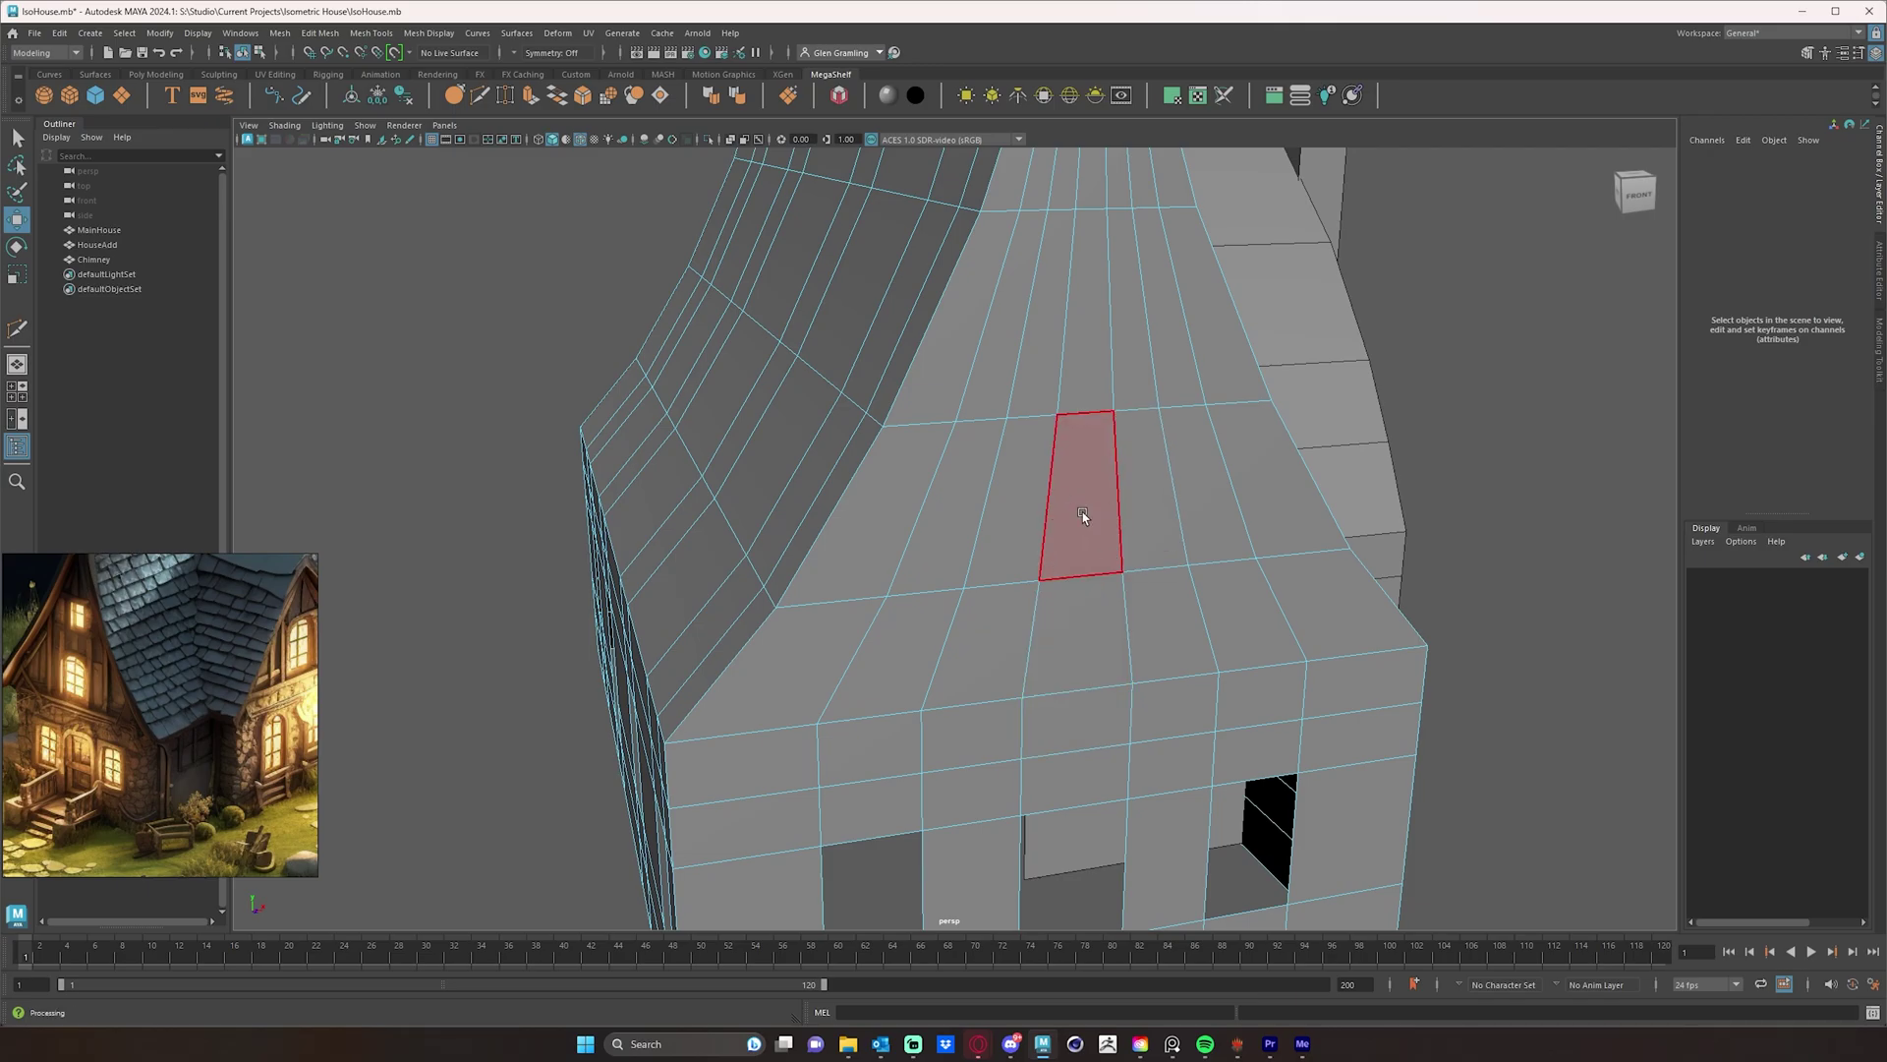
- Cut an edge across the central face of MainHouse's front gable above the door, angling both ends up to vertices on the row above
{"action": "left_click_drag", "start_coordinate": [1070, 518], "coordinate": [993, 459], "text": "alt"}
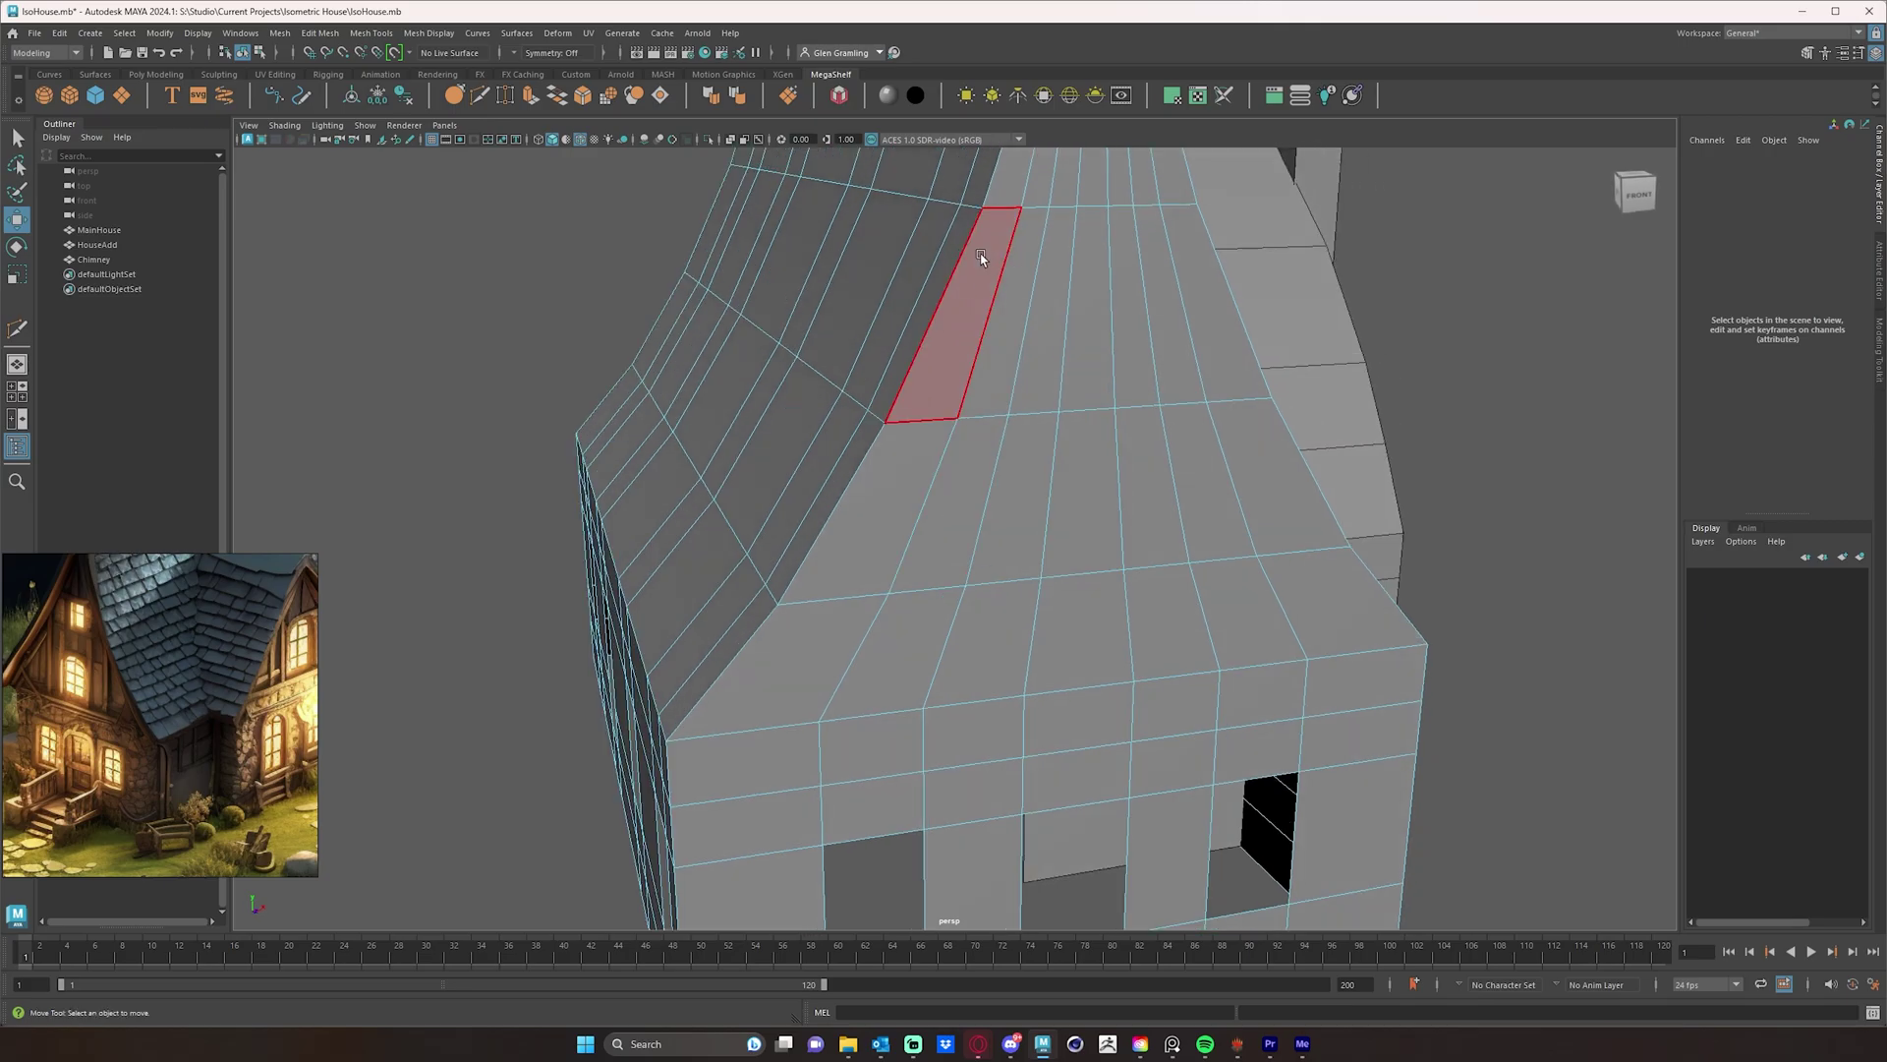
{"action": "left_click_drag", "start_coordinate": [986, 252], "coordinate": [1025, 411], "text": "alt"}
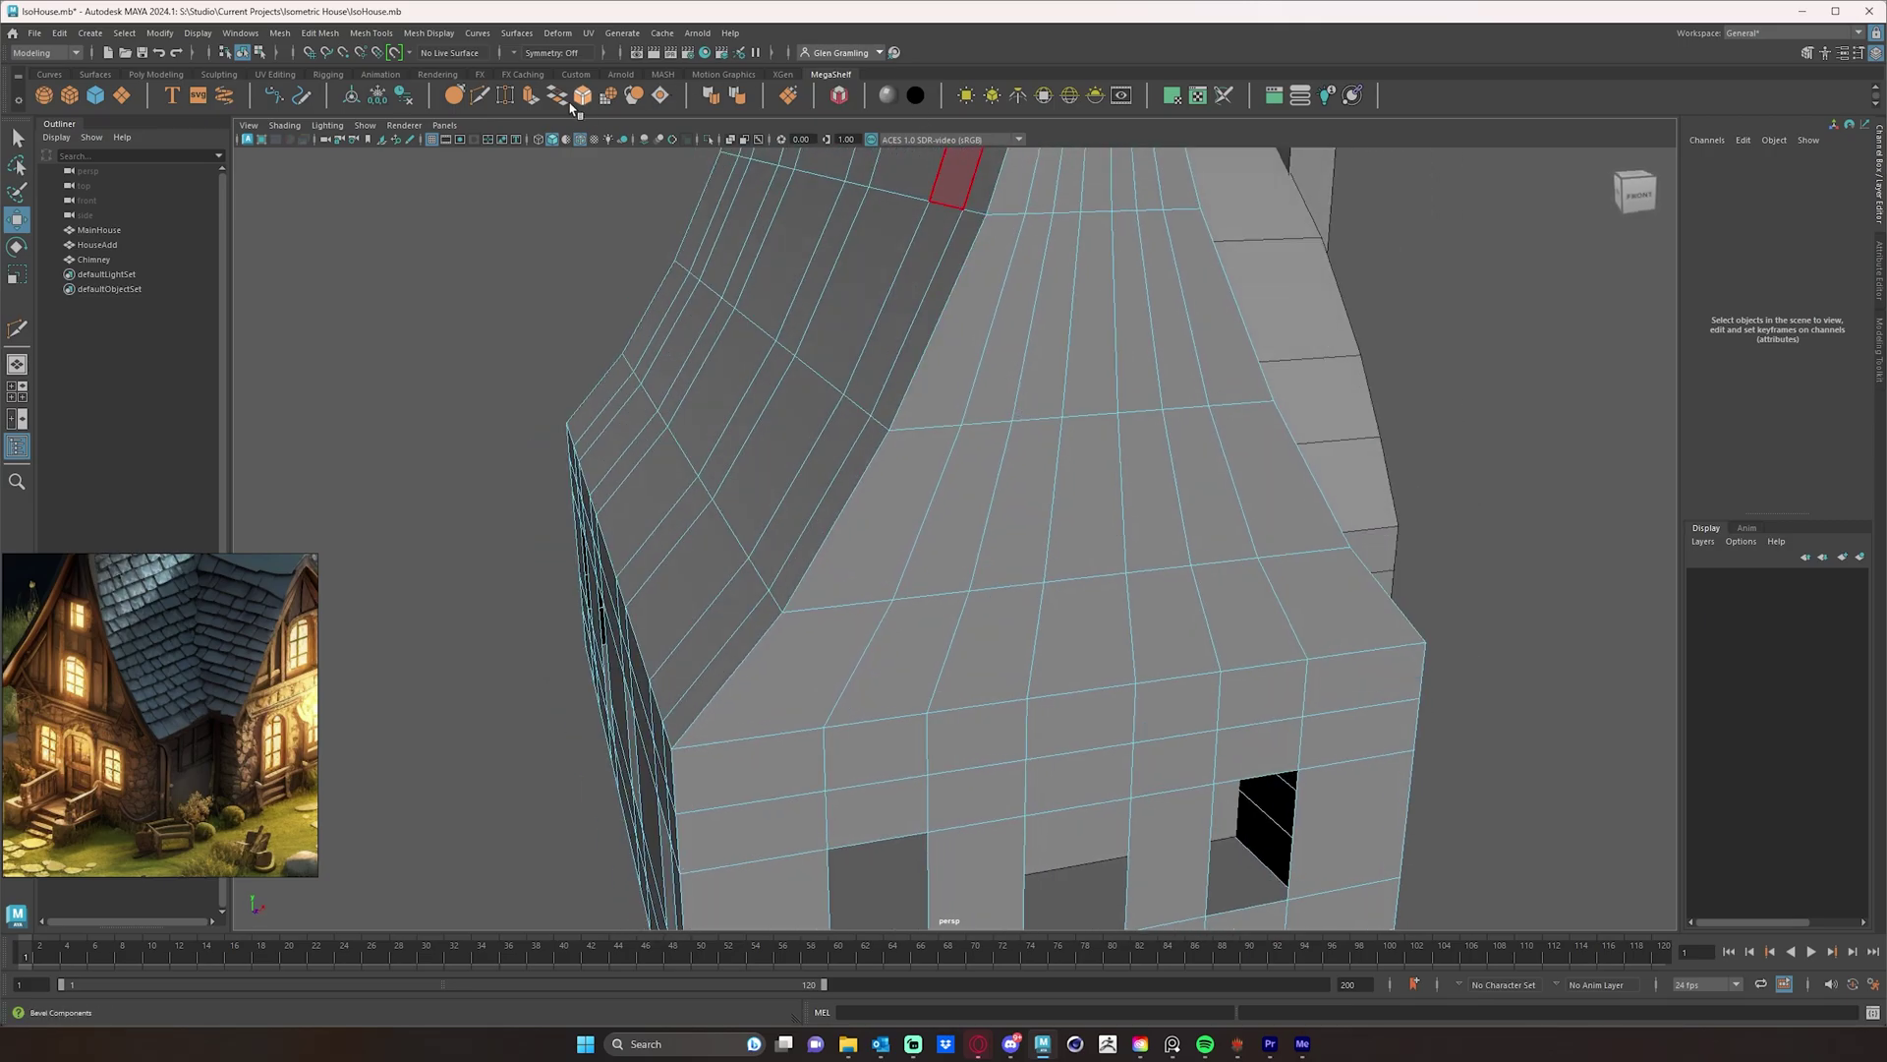
{"action": "left_click", "coordinate": [479, 99]}
{"action": "mouse_move", "coordinate": [1082, 506]}
{"action": "left_mouse_down", "text": "alt"}
{"action": "mouse_move", "coordinate": [1104, 518]}
{"action": "mouse_move", "coordinate": [1078, 522]}
{"action": "left_mouse_up", "text": "alt"}
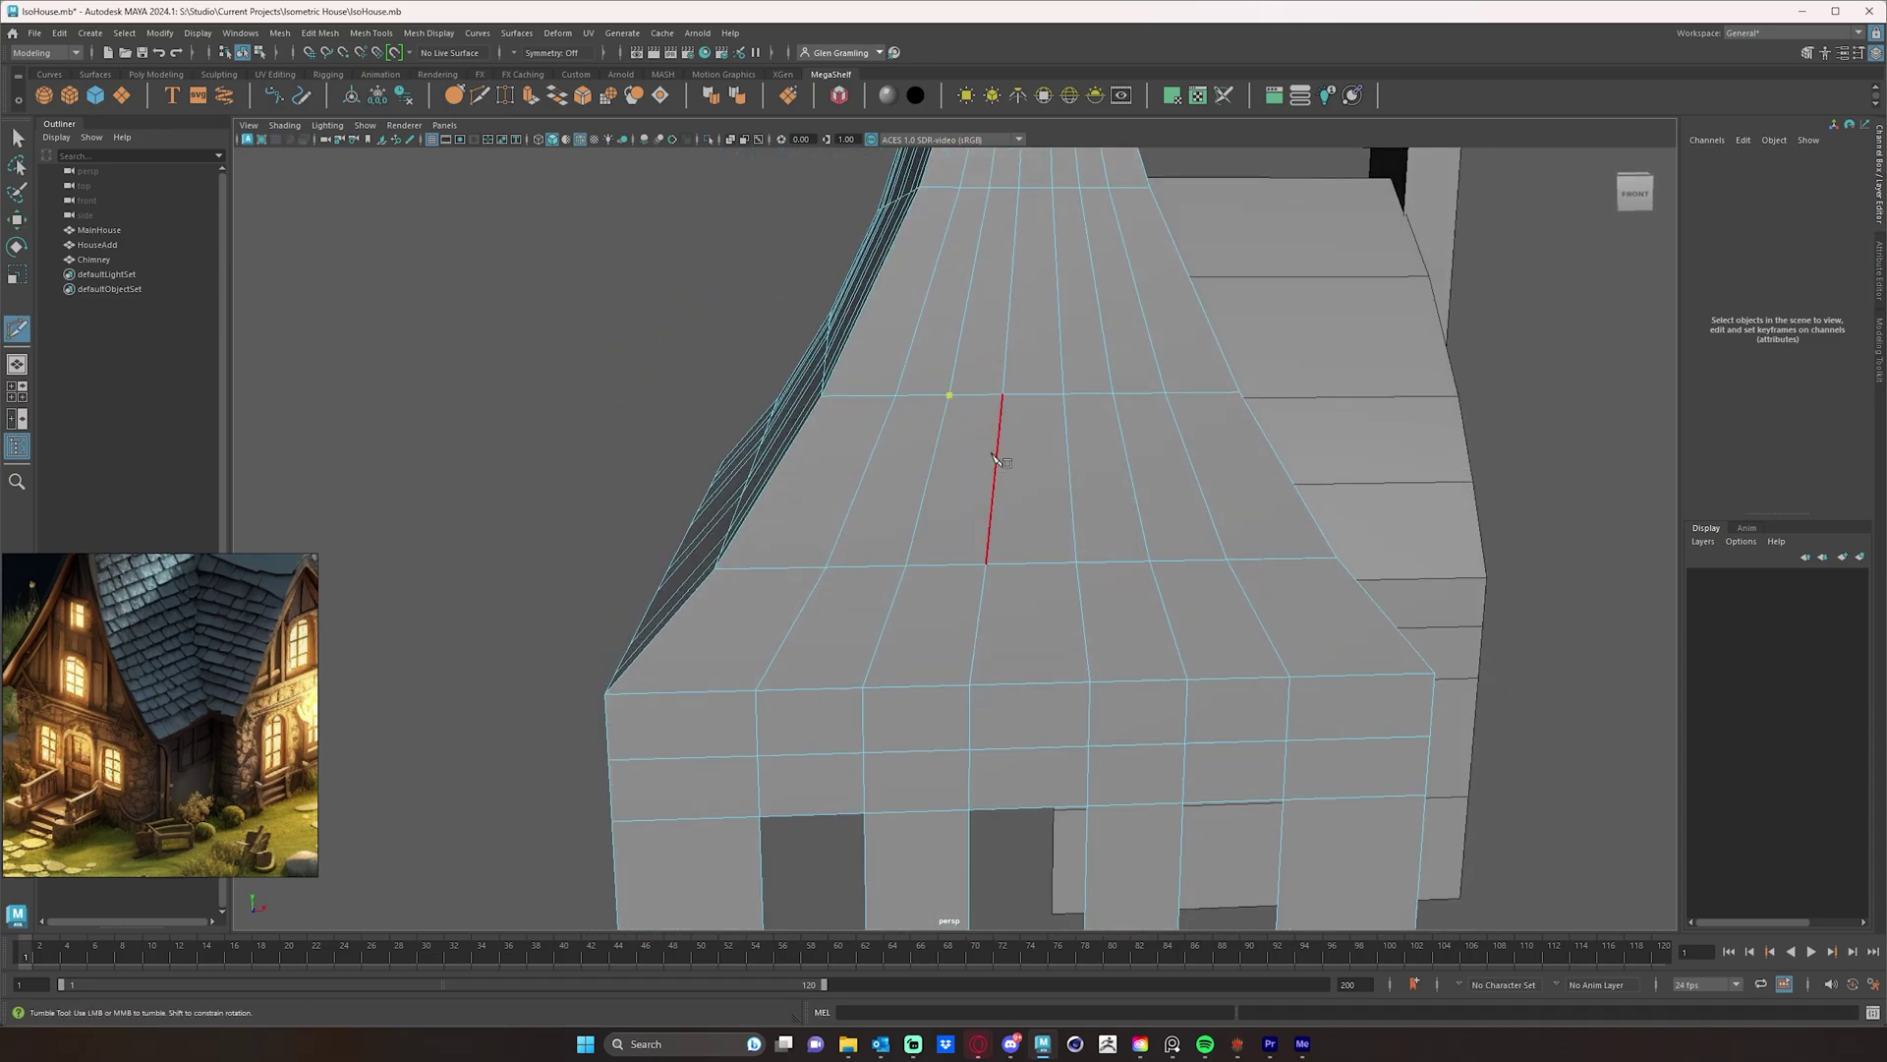
{"action": "left_click", "coordinate": [993, 494]}
{"action": "left_click", "coordinate": [1072, 498]}
{"action": "left_click", "coordinate": [1123, 436]}
{"action": "key", "text": "Return"}
{"action": "left_click_drag", "start_coordinate": [1115, 489], "coordinate": [1183, 482], "text": "alt"}
{"action": "middle_click_drag", "start_coordinate": [1184, 481], "coordinate": [1085, 478], "text": "alt"}
{"action": "right_click_drag", "start_coordinate": [1084, 477], "coordinate": [1105, 468], "text": "alt"}
{"action": "key", "text": "w"}
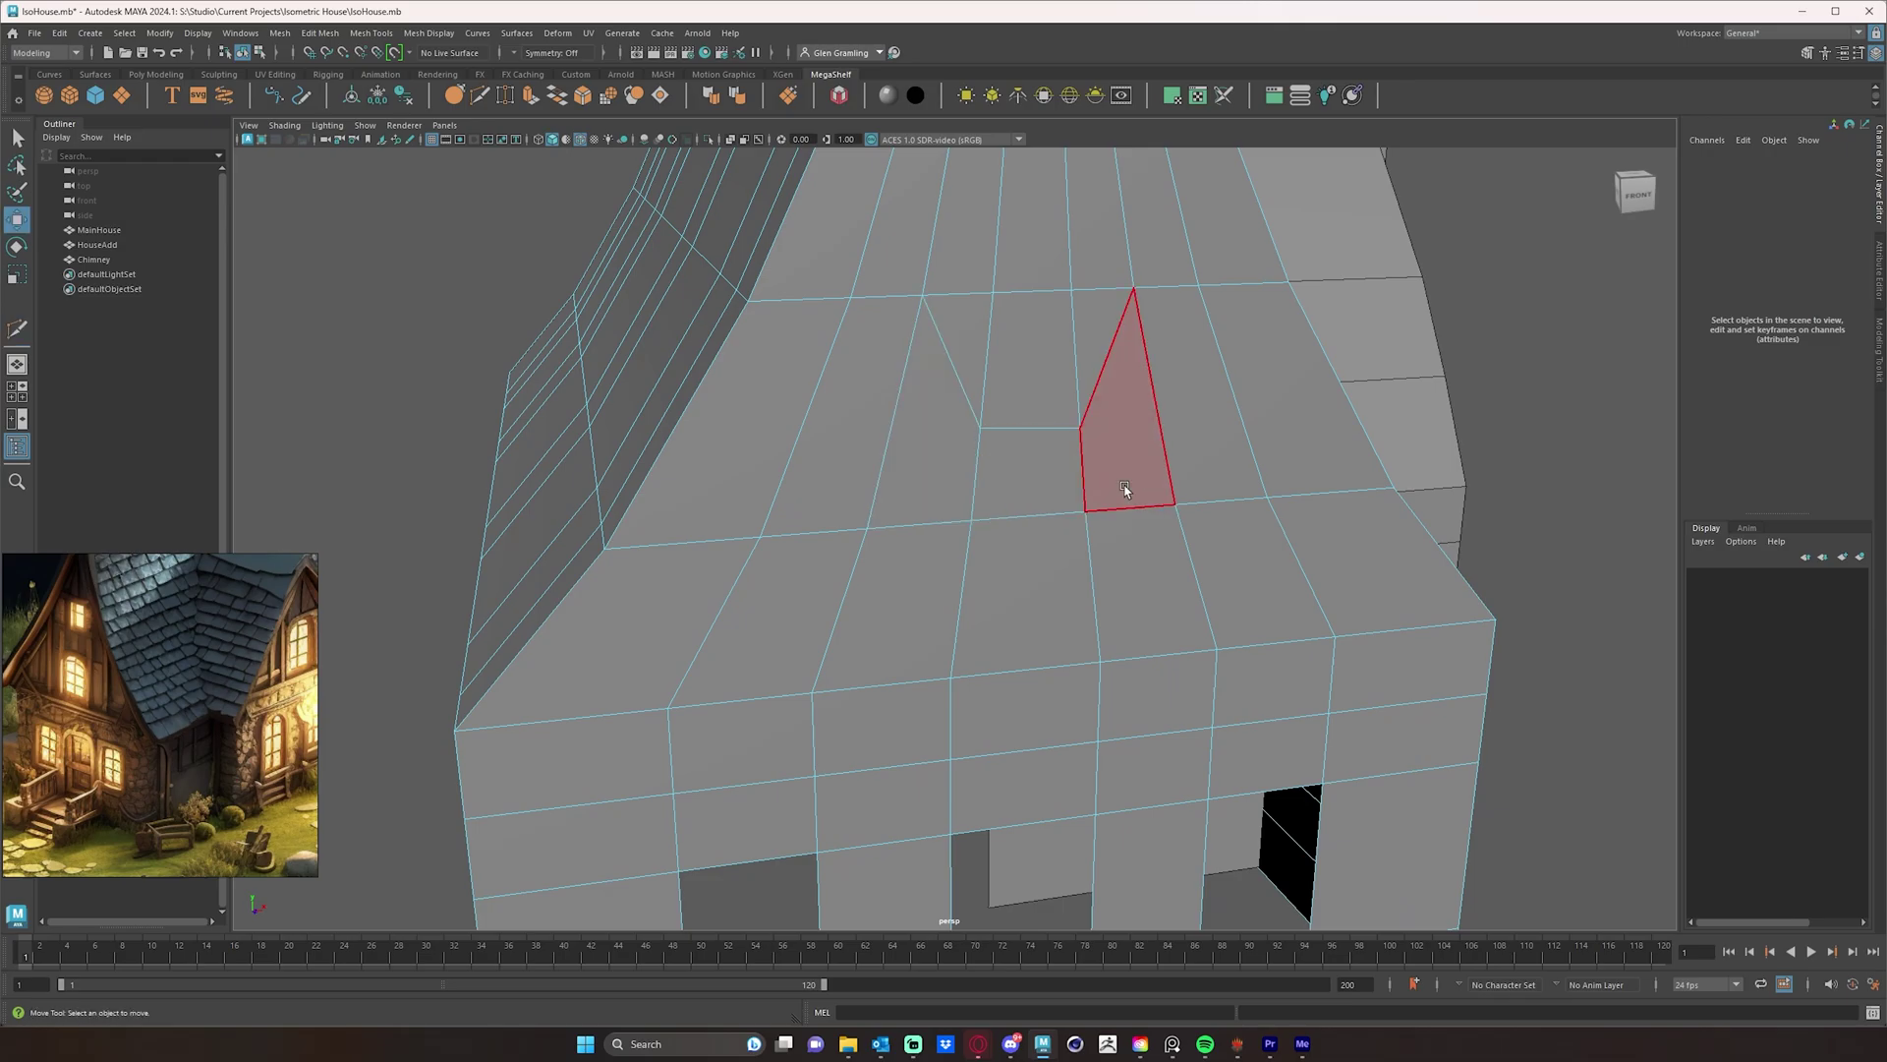
- Level the two new vertices of the upper window's top edge by flattening them vertically with the Scale tool
{"action": "left_click_drag", "start_coordinate": [1125, 489], "coordinate": [983, 409], "text": "alt"}
{"action": "right_click_drag", "start_coordinate": [983, 408], "coordinate": [885, 384]}
{"action": "left_click_drag", "start_coordinate": [885, 383], "coordinate": [927, 434], "text": "alt"}
{"action": "left_click", "coordinate": [927, 435]}
{"action": "left_click", "coordinate": [1042, 439], "text": "shift"}
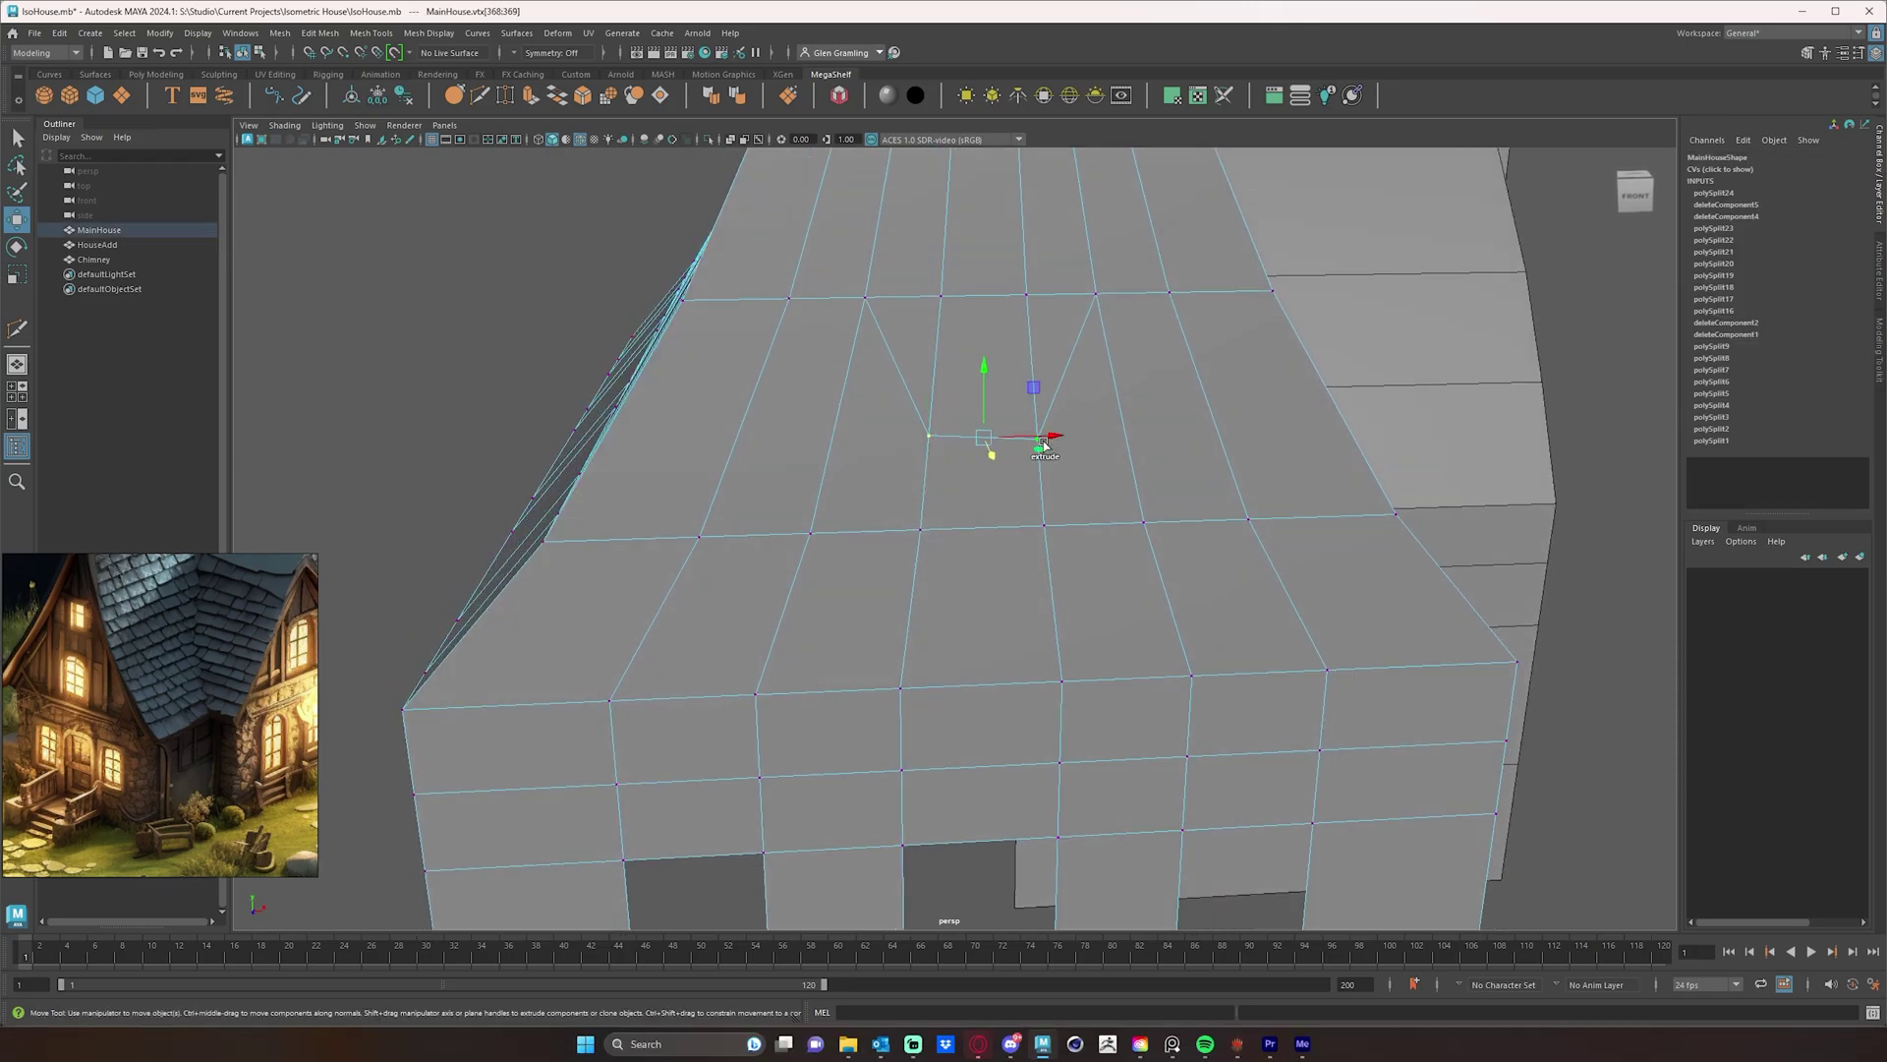
{"action": "key", "text": "e"}
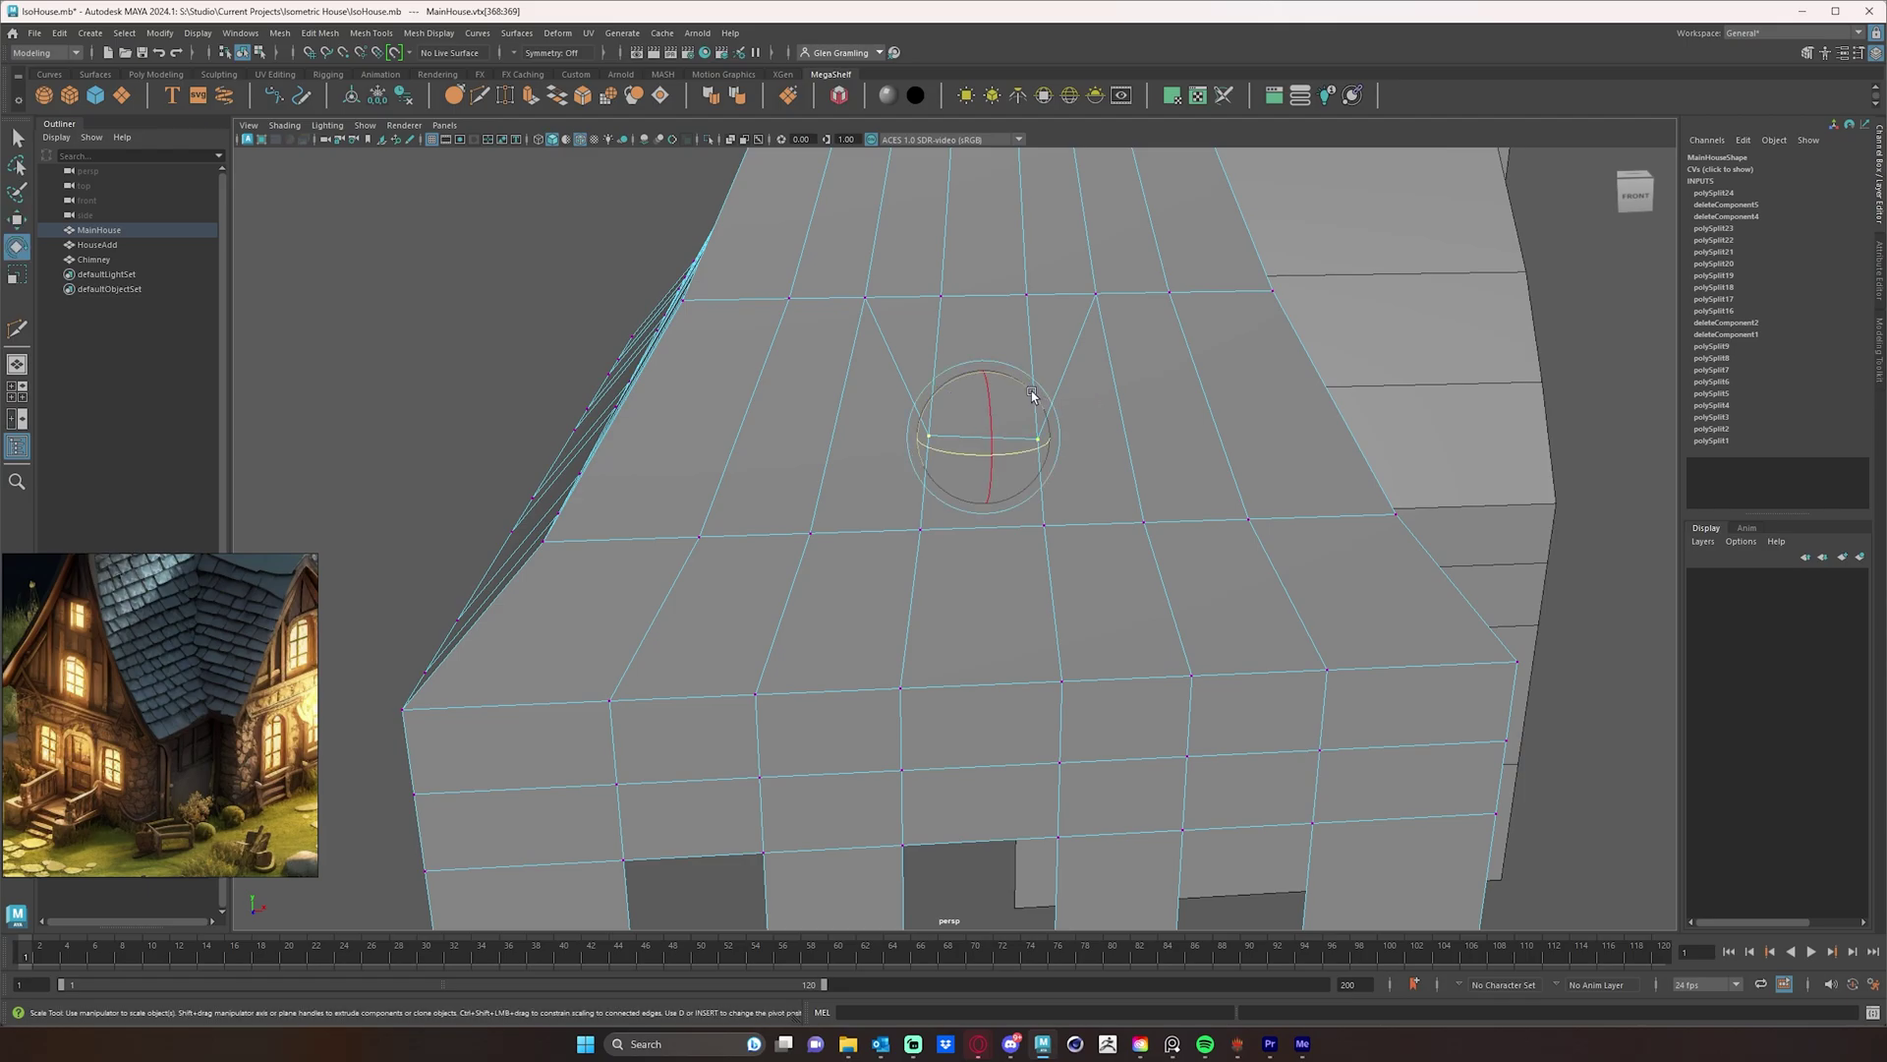
{"action": "key", "text": "r"}
{"action": "left_click_drag", "start_coordinate": [984, 368], "coordinate": [981, 450]}
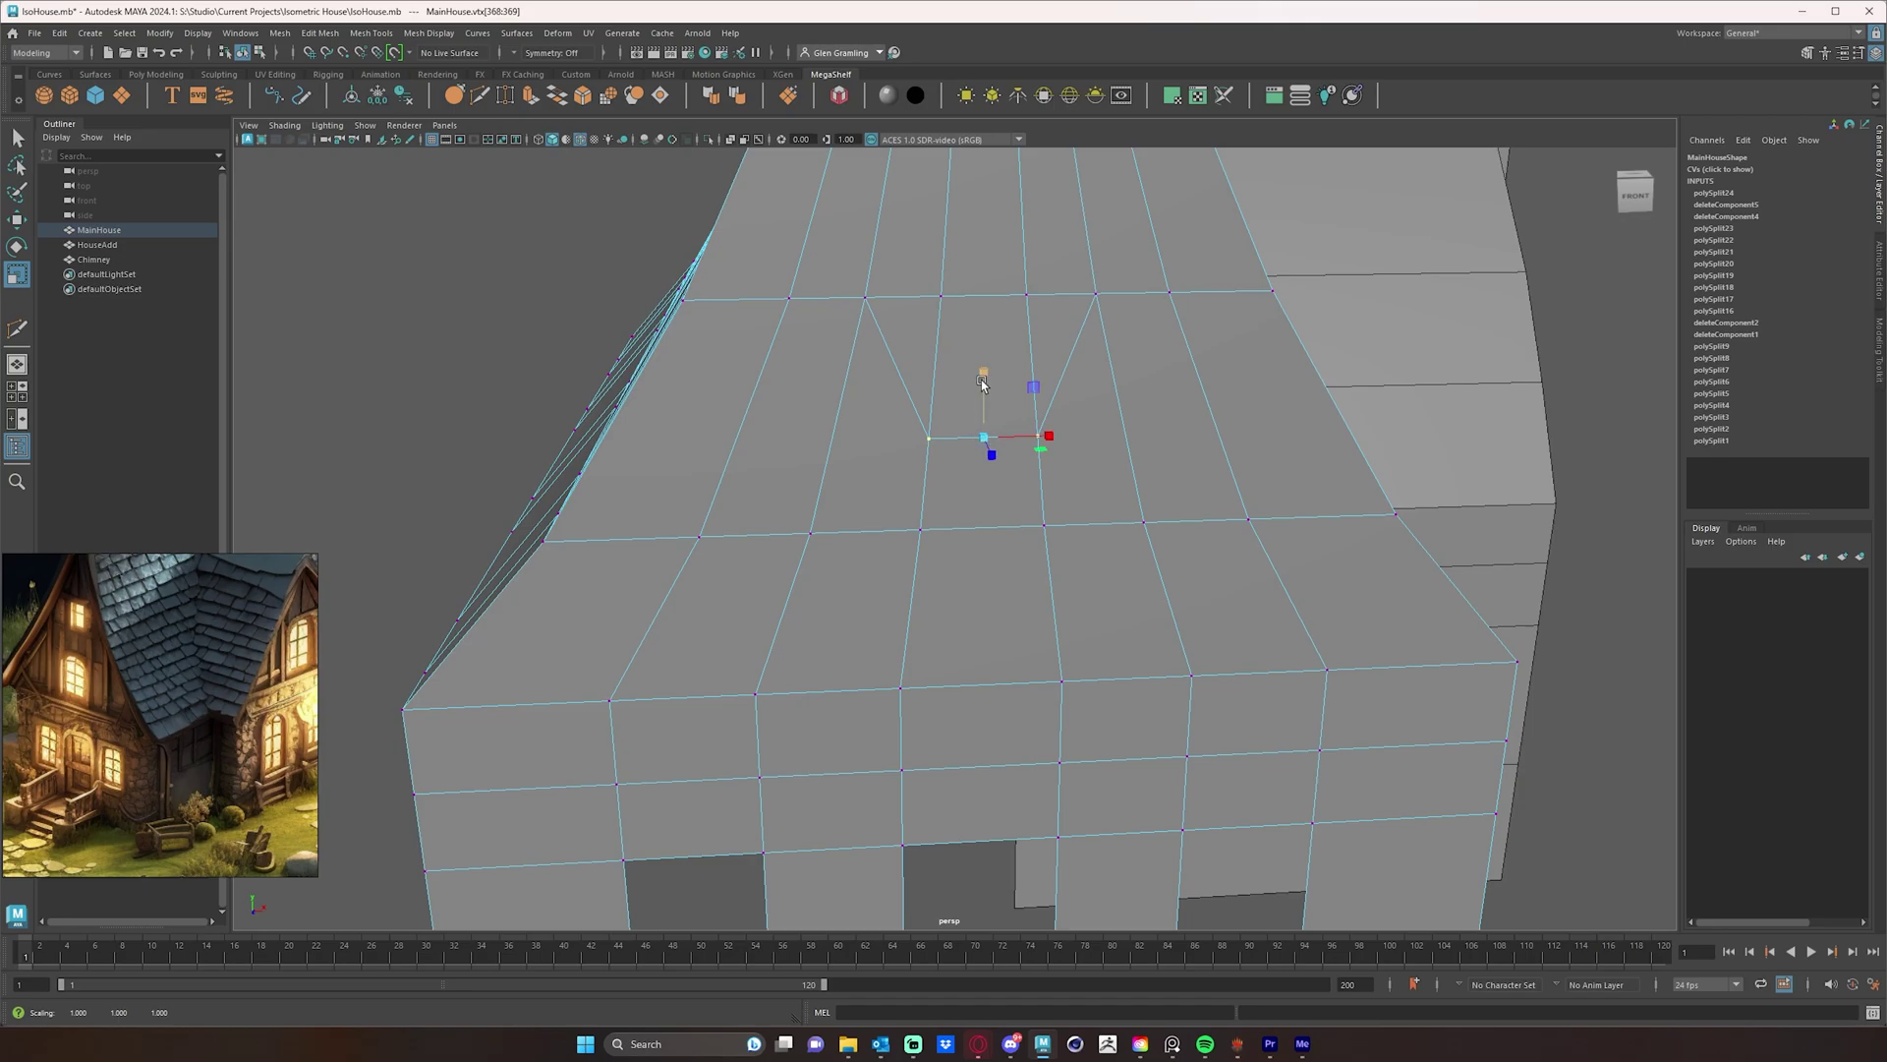
{"action": "left_click_drag", "start_coordinate": [982, 382], "coordinate": [986, 384]}
- Align the two vertices on the upper window's left side horizontally with the vertices below, using vertex snapping along one axis
{"action": "left_click_drag", "start_coordinate": [1032, 546], "coordinate": [1014, 468], "text": "alt"}
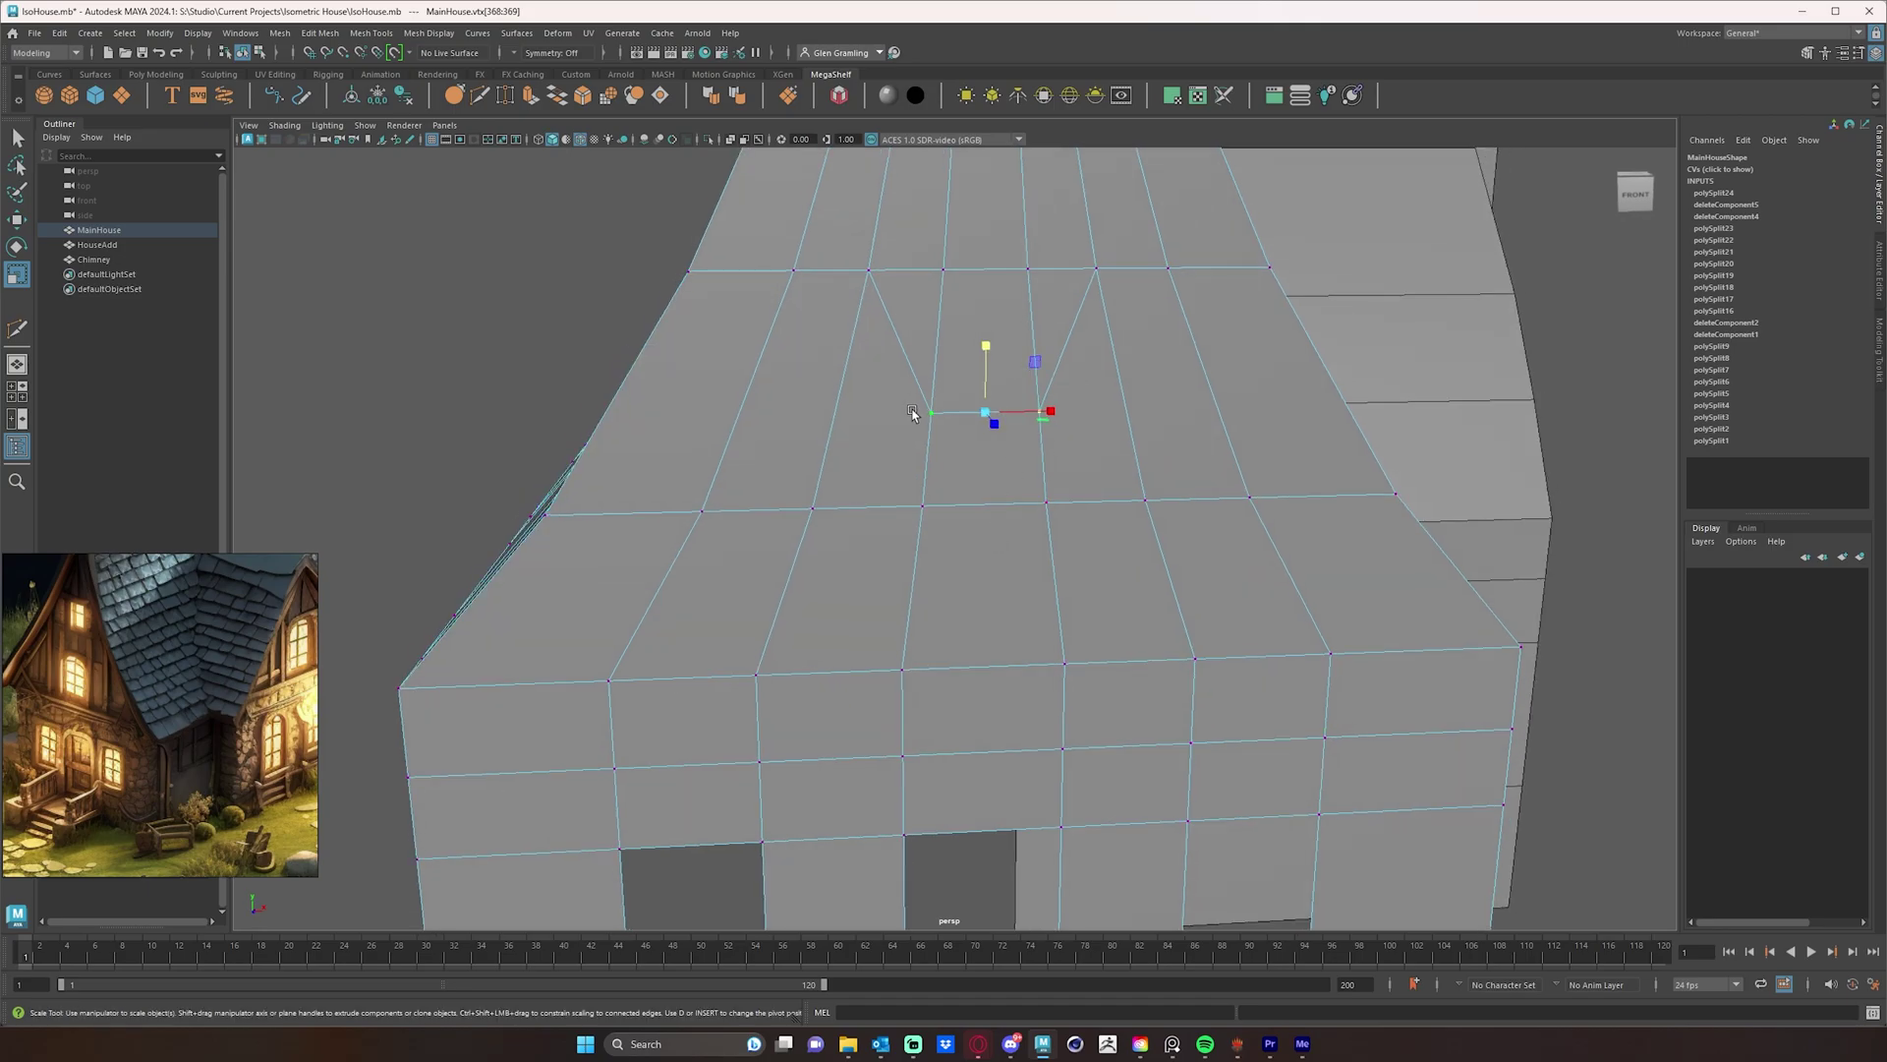
{"action": "left_click_drag", "start_coordinate": [939, 651], "coordinate": [952, 563], "text": "alt"}
{"action": "left_click", "coordinate": [961, 549]}
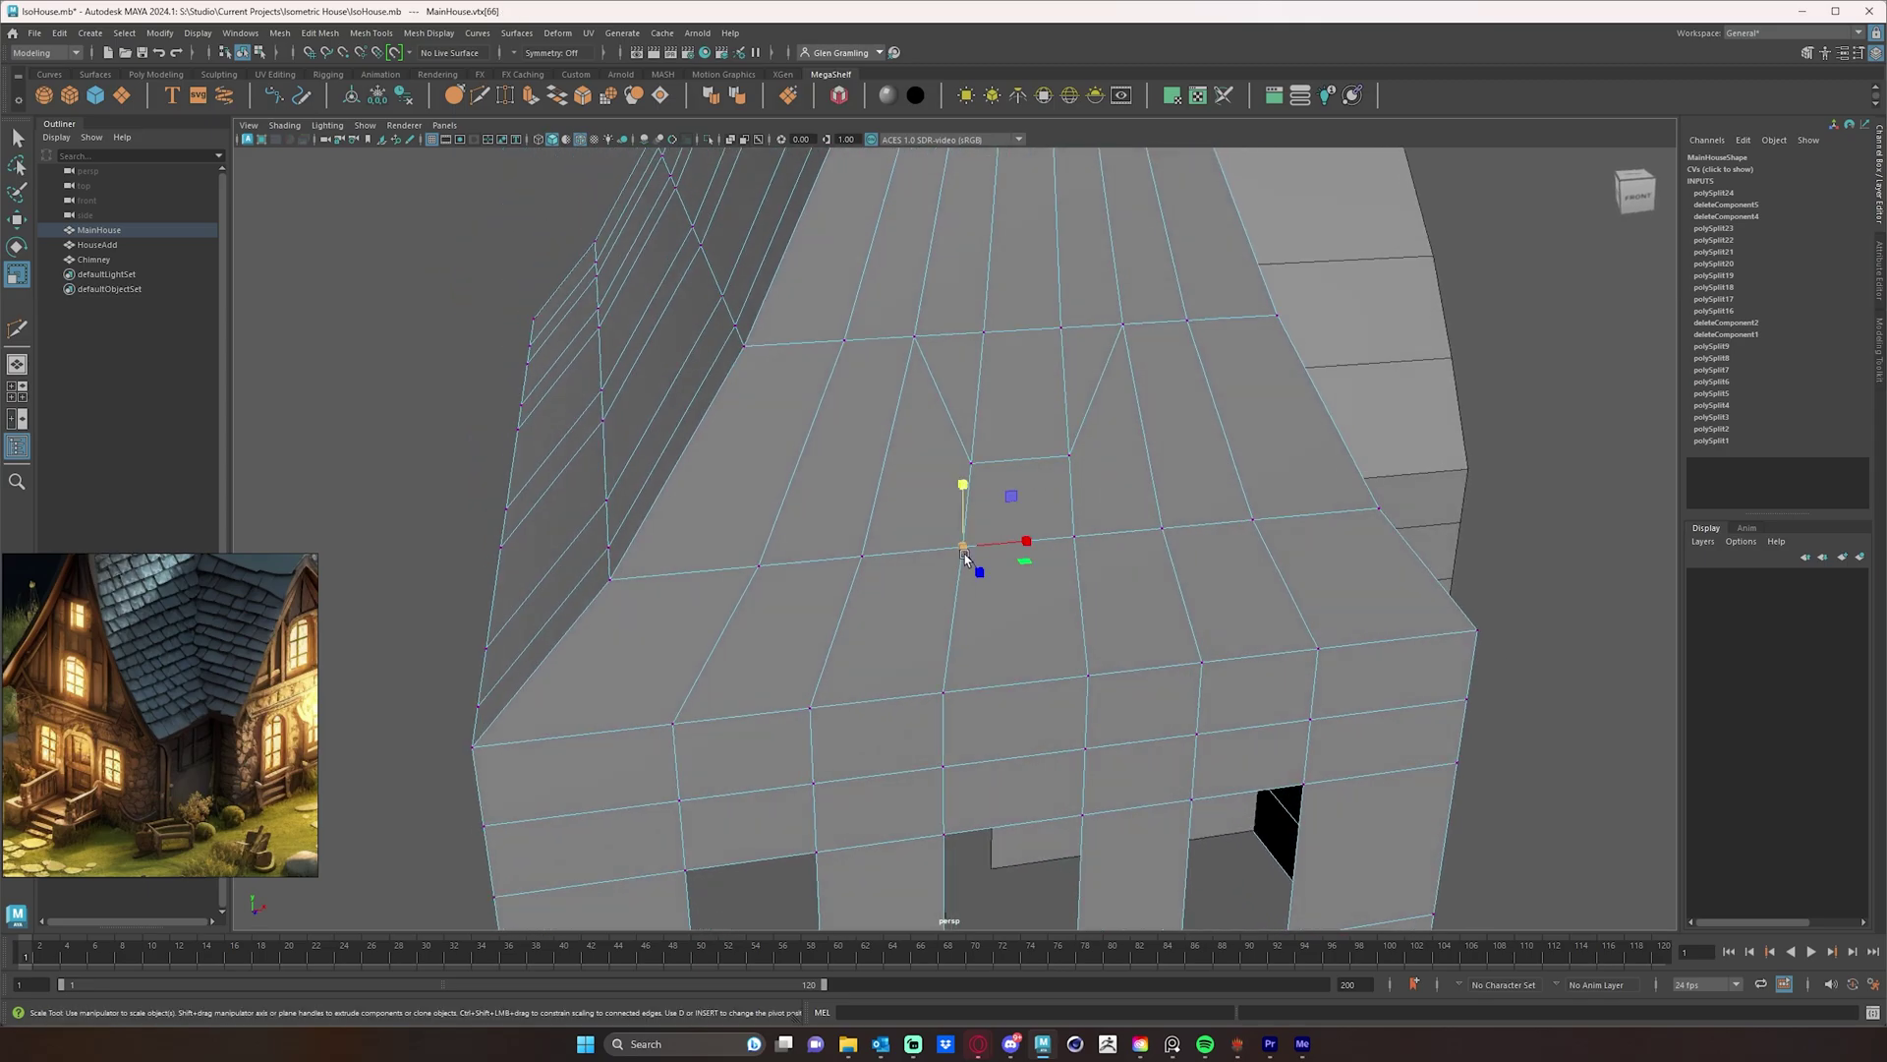
{"action": "key", "text": "w"}
{"action": "left_click_drag", "start_coordinate": [959, 568], "coordinate": [975, 509], "text": "alt"}
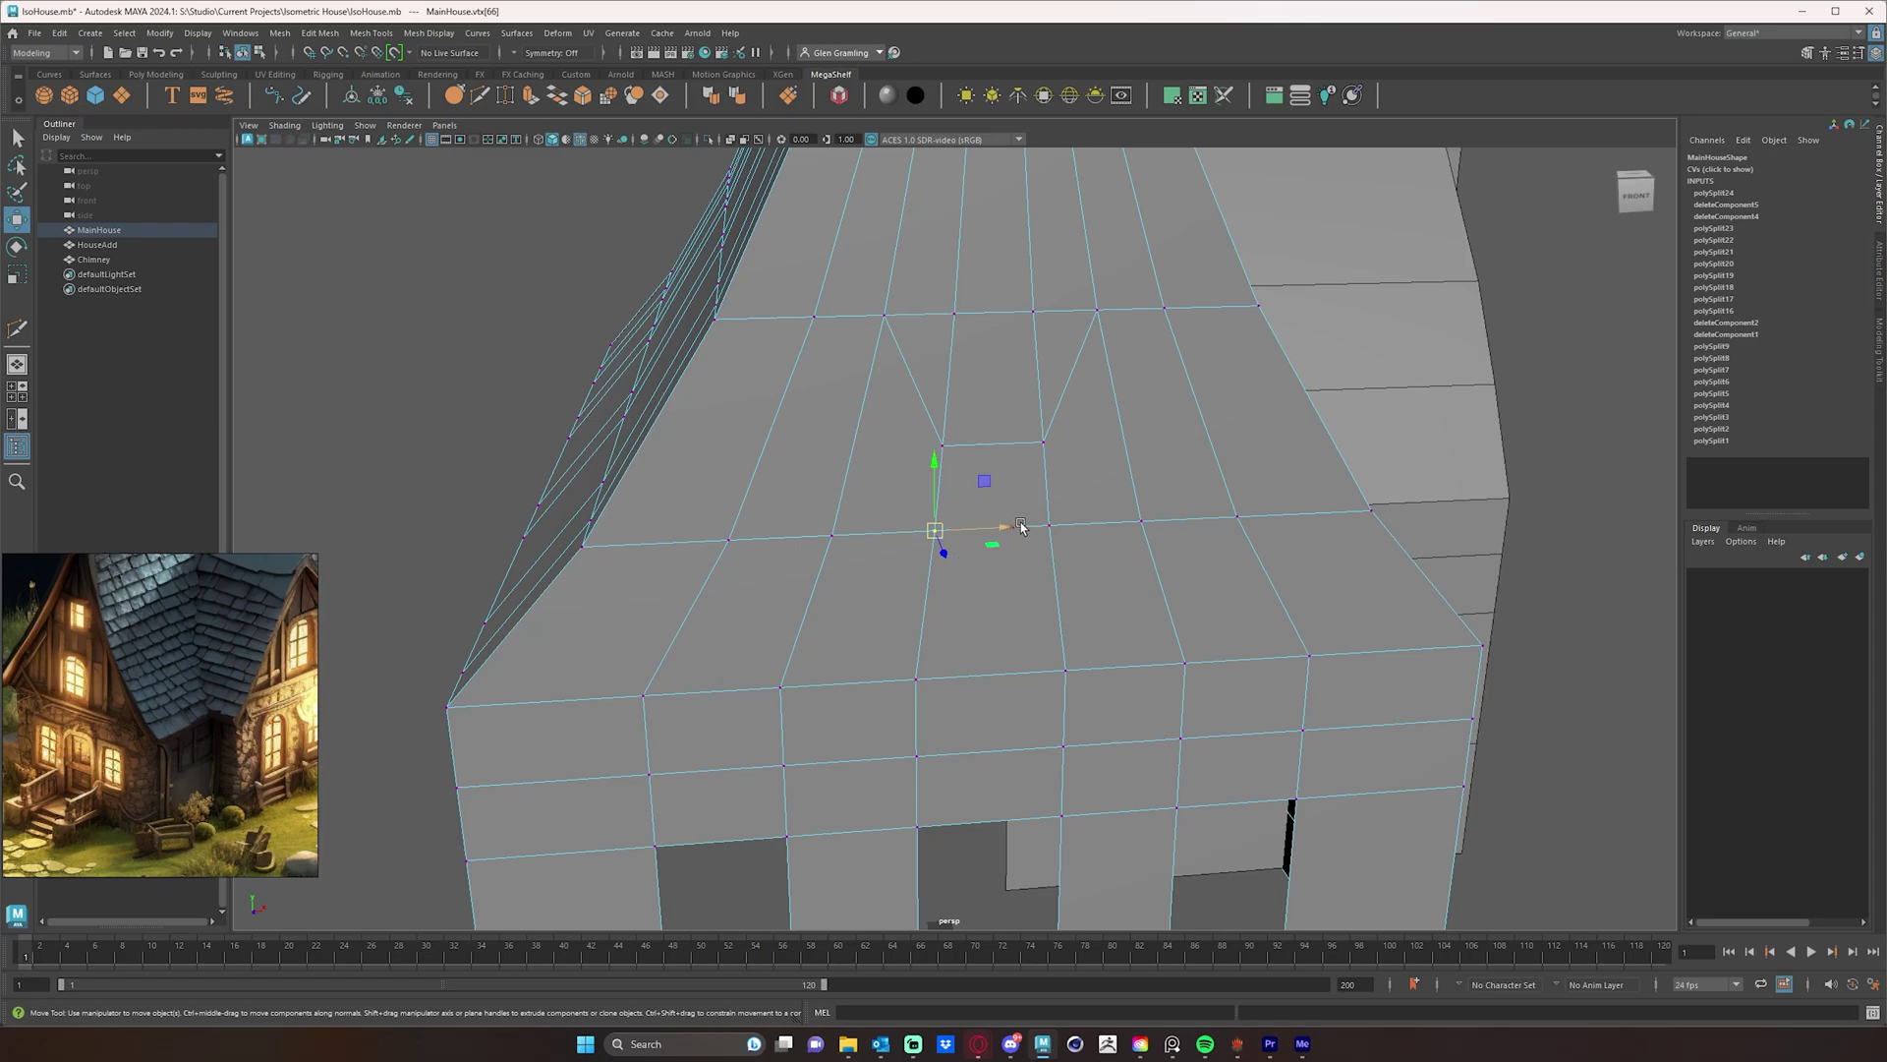
{"action": "key", "text": "v"}
{"action": "key", "text": "v"}
{"action": "key", "text": "v"}
{"action": "key", "text": "v"}
{"action": "key", "text": "v"}
{"action": "left_click_drag", "start_coordinate": [1006, 530], "coordinate": [921, 682]}
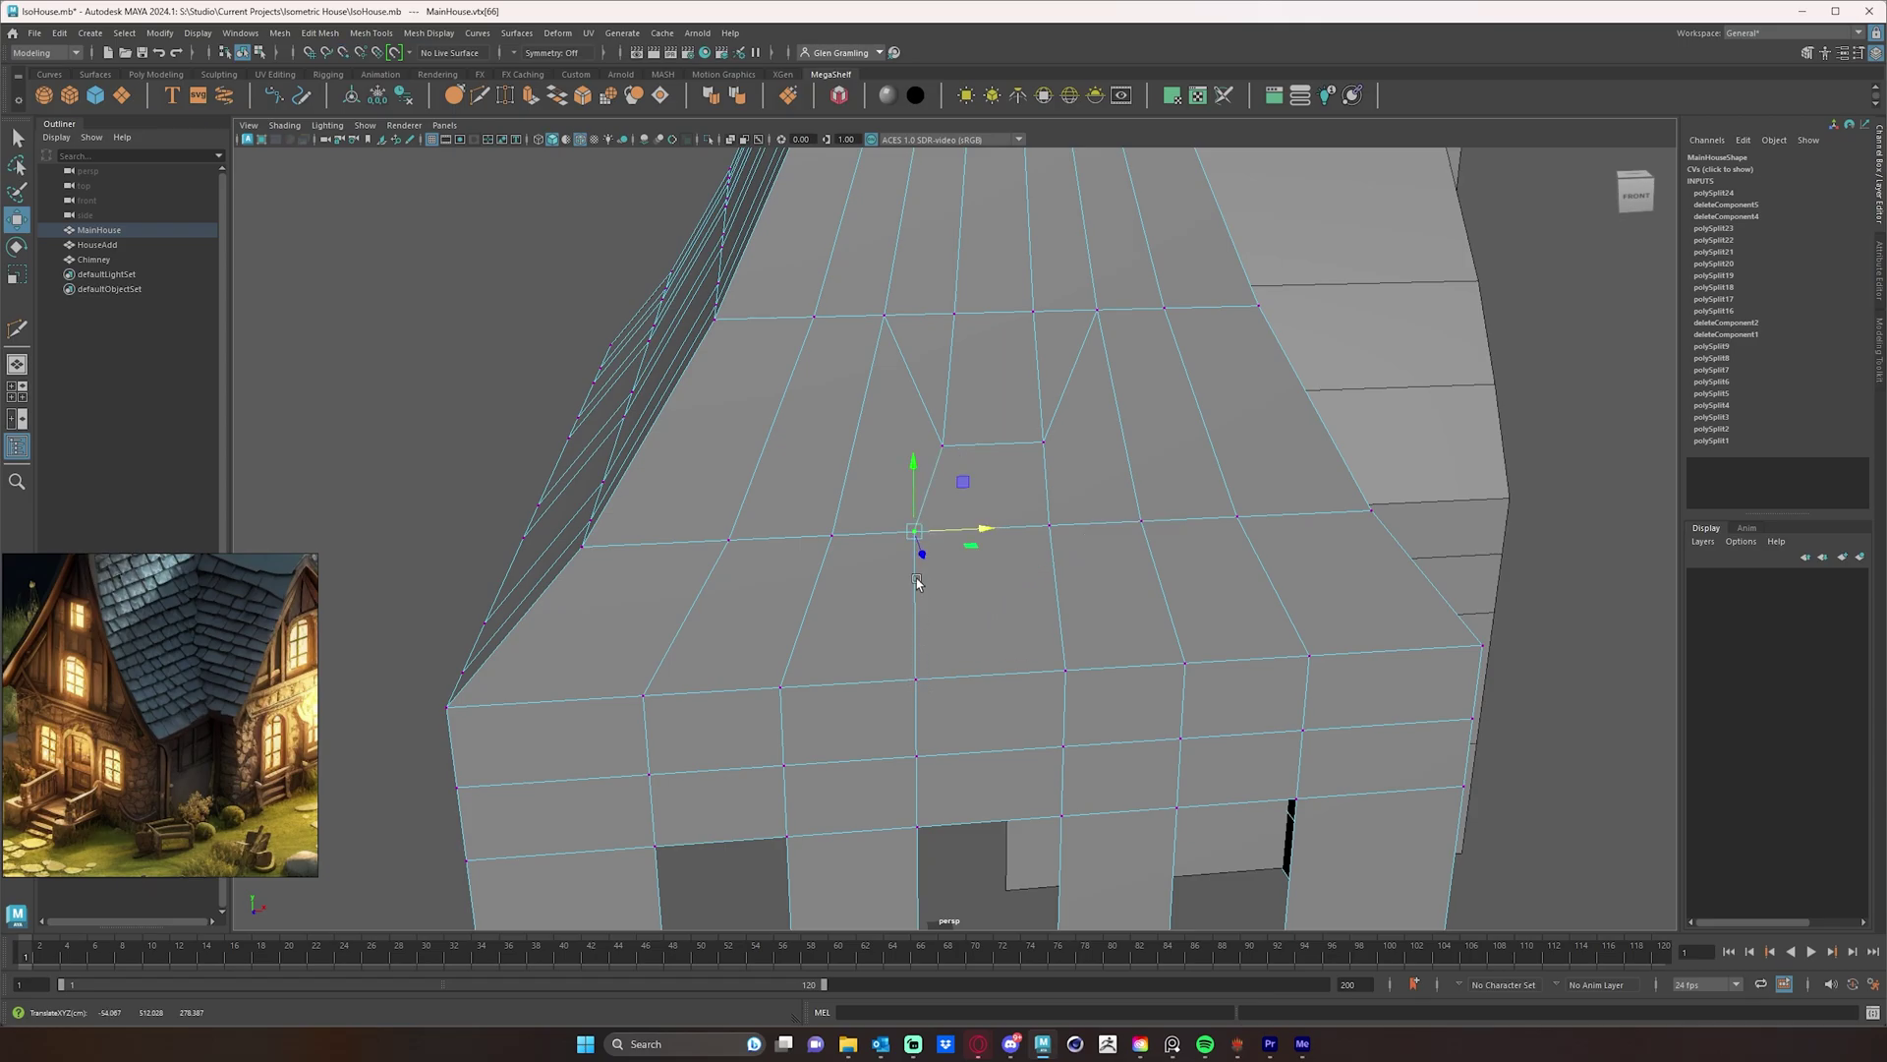
{"action": "left_click", "coordinate": [949, 446]}
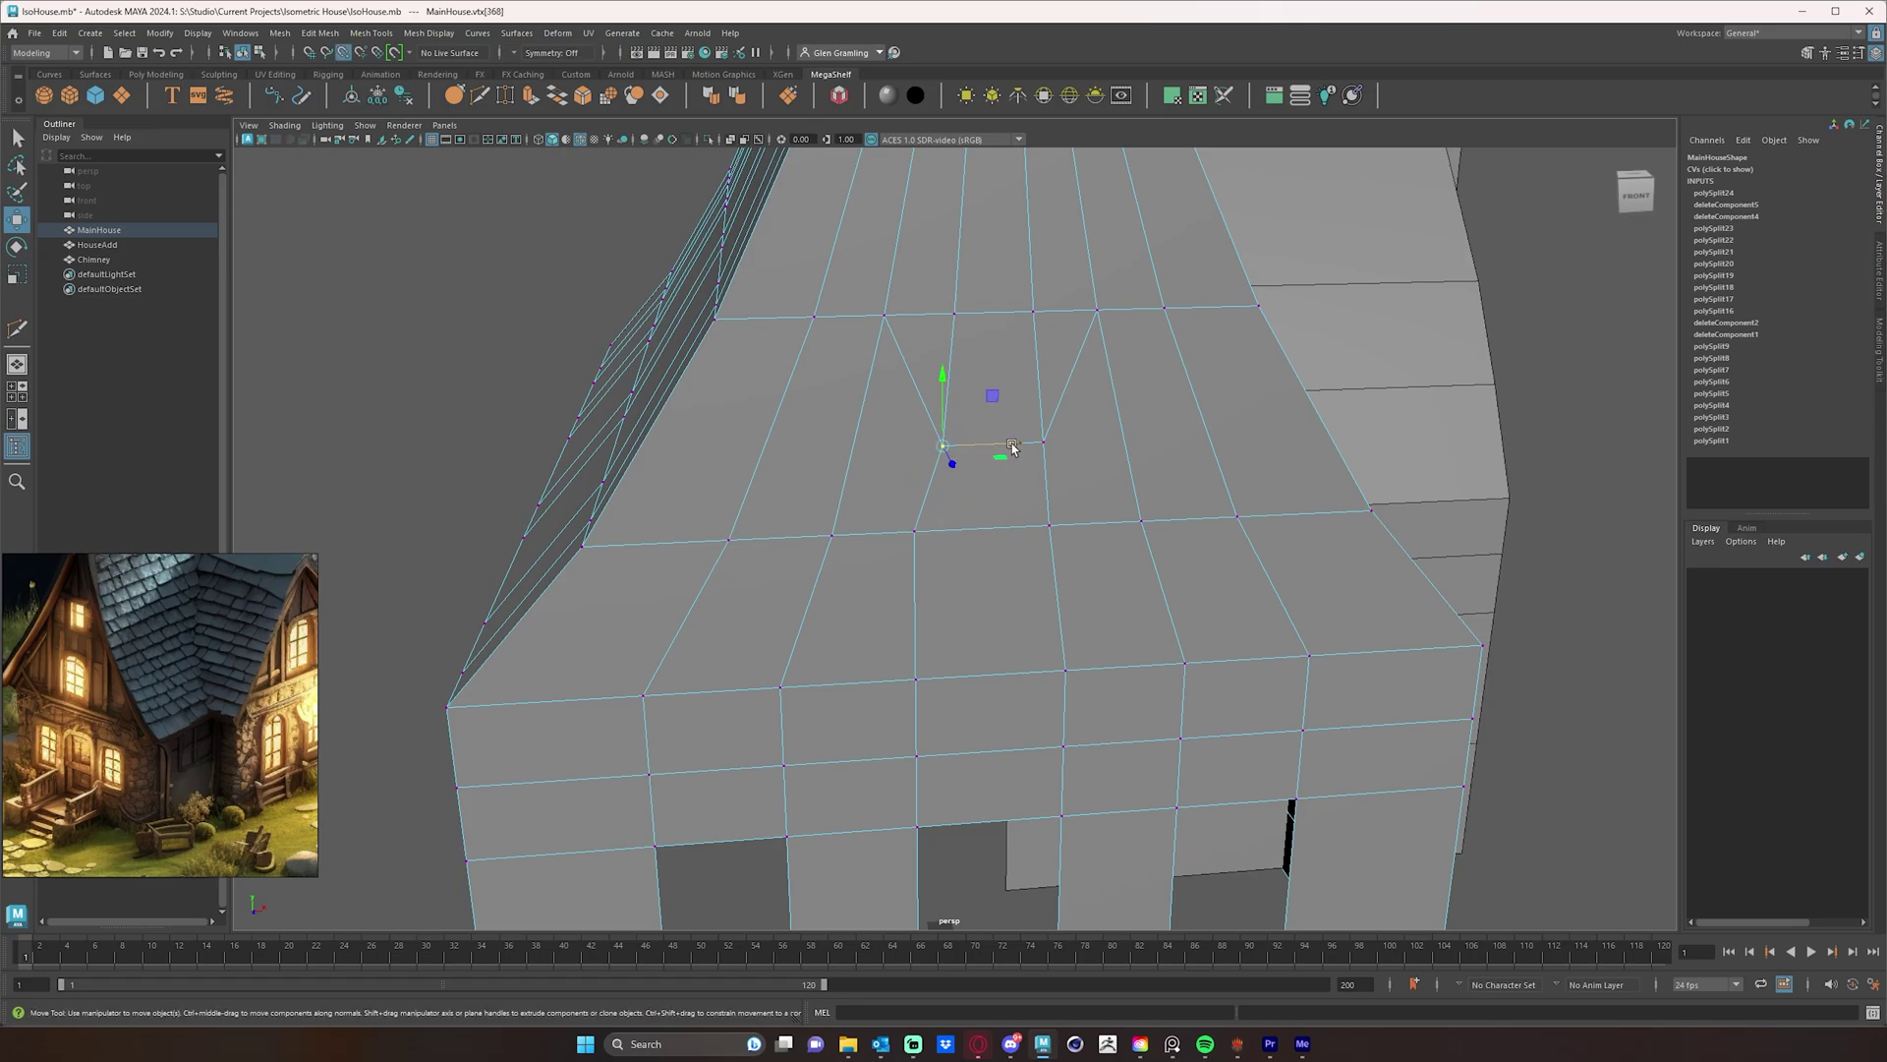
{"action": "left_click_drag", "start_coordinate": [1013, 448], "coordinate": [915, 532]}
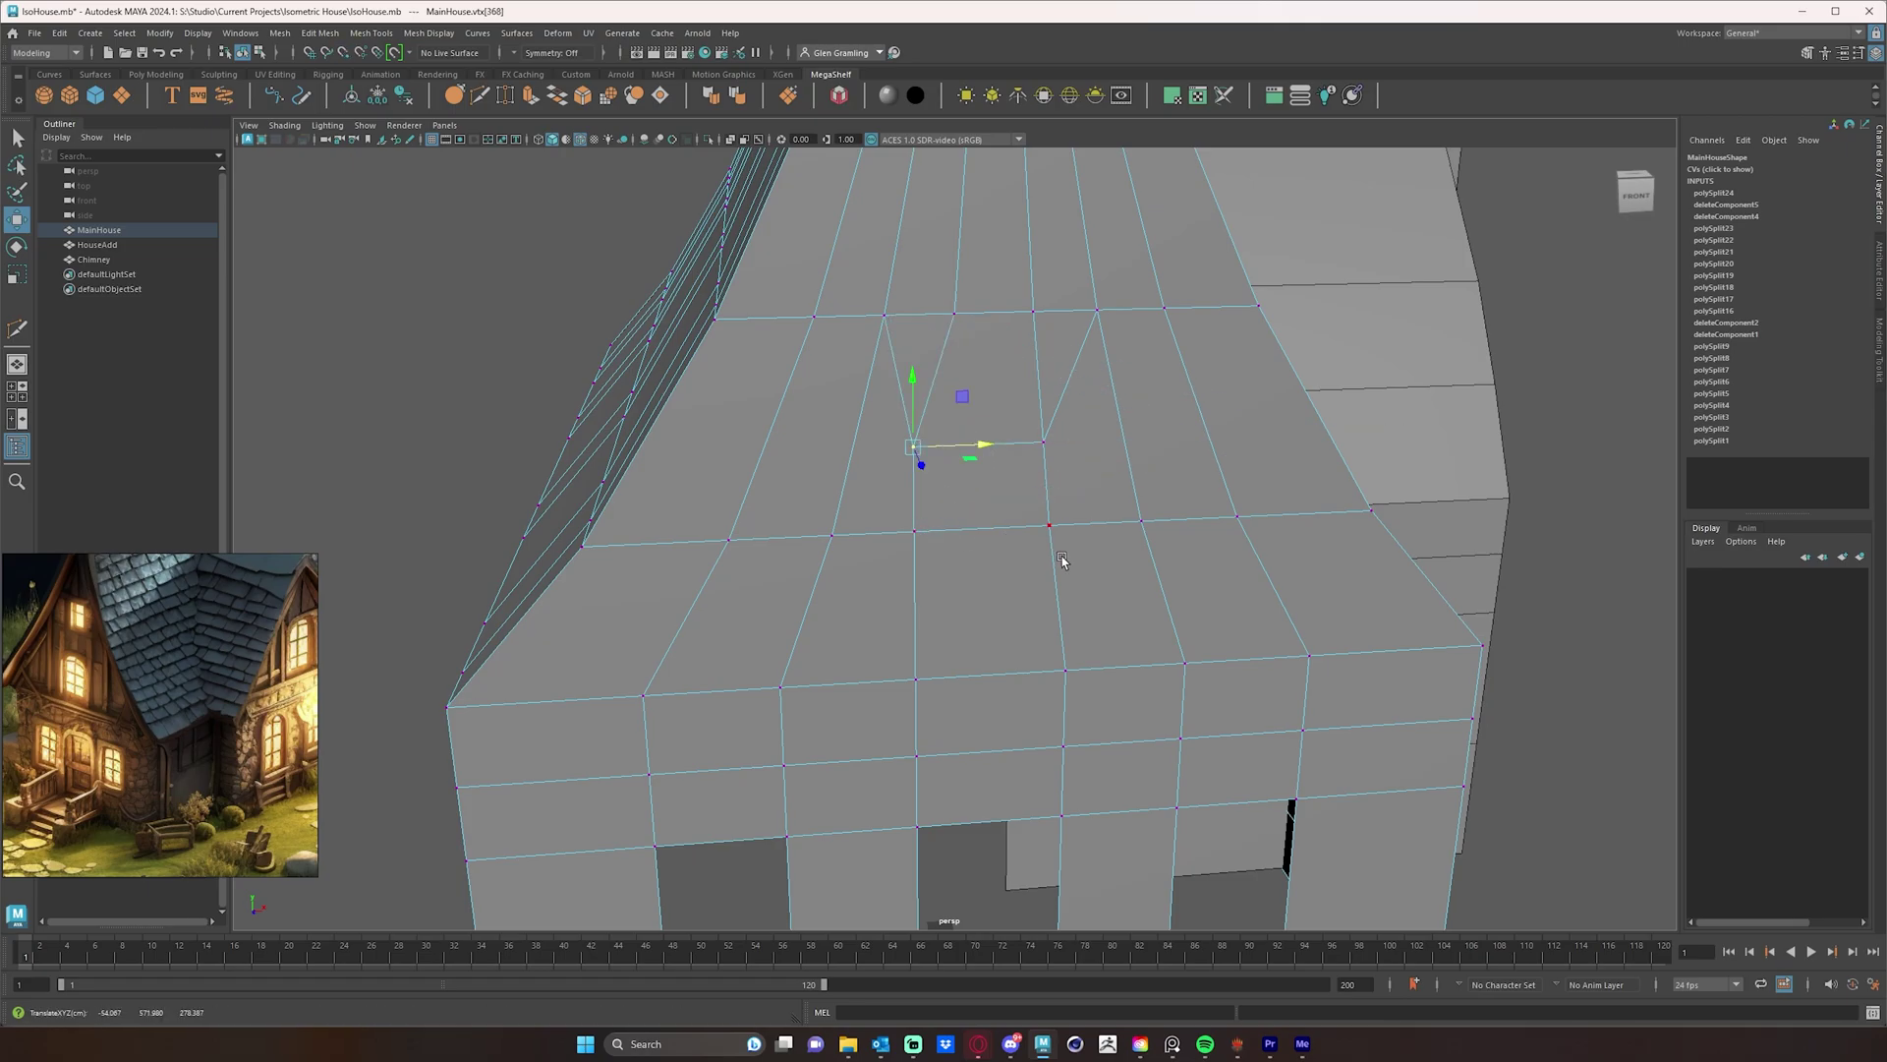
- Align the two vertices on the upper window's right side horizontally with the vertices below, using vertex snapping
{"action": "left_click", "coordinate": [1049, 526]}
{"action": "left_click_drag", "start_coordinate": [1116, 523], "coordinate": [1071, 651]}
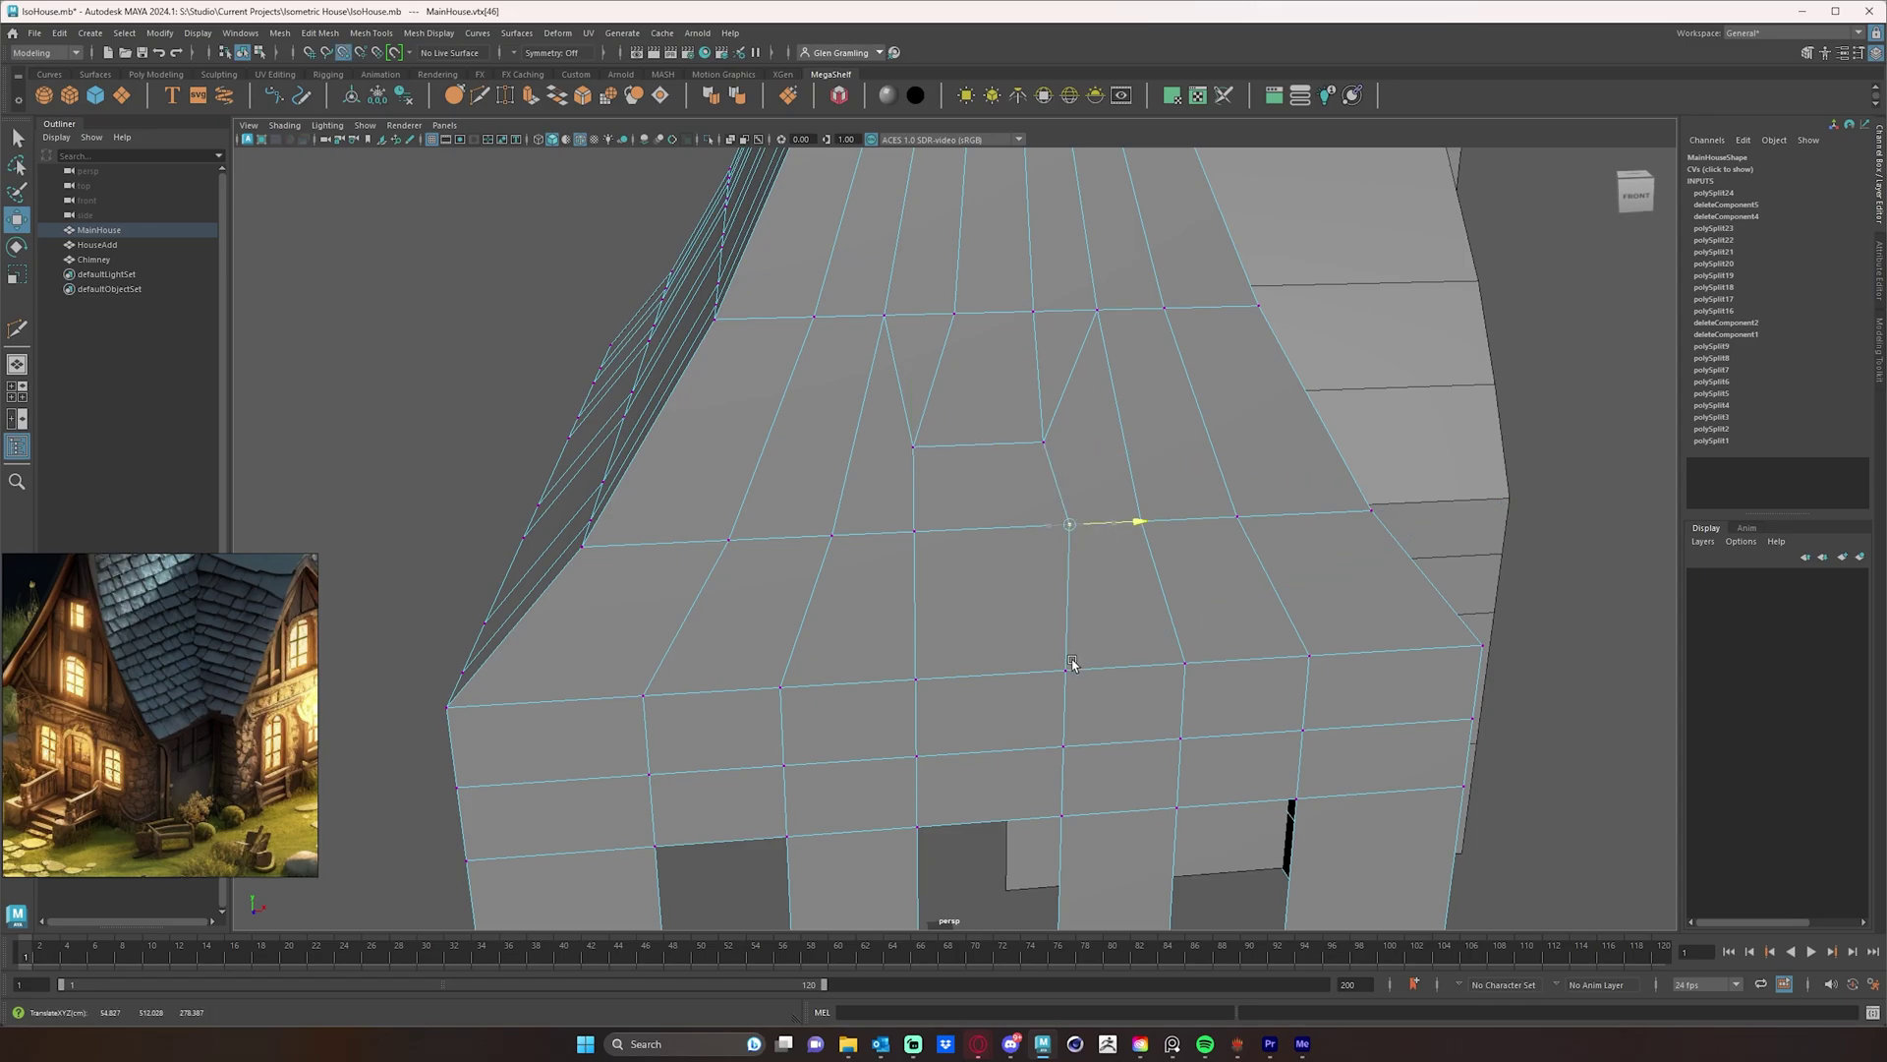
{"action": "left_click", "coordinate": [1044, 442]}
{"action": "left_click_drag", "start_coordinate": [1118, 443], "coordinate": [1075, 524]}
{"action": "left_click_drag", "start_coordinate": [1176, 659], "coordinate": [1133, 614], "text": "alt"}
{"action": "middle_click_drag", "start_coordinate": [1120, 511], "coordinate": [1246, 604], "text": "alt"}
{"action": "mouse_move", "coordinate": [1055, 507]}
{"action": "left_mouse_down", "text": "alt"}
{"action": "mouse_move", "coordinate": [1011, 514]}
{"action": "mouse_move", "coordinate": [1042, 521]}
{"action": "left_mouse_up", "text": "alt"}
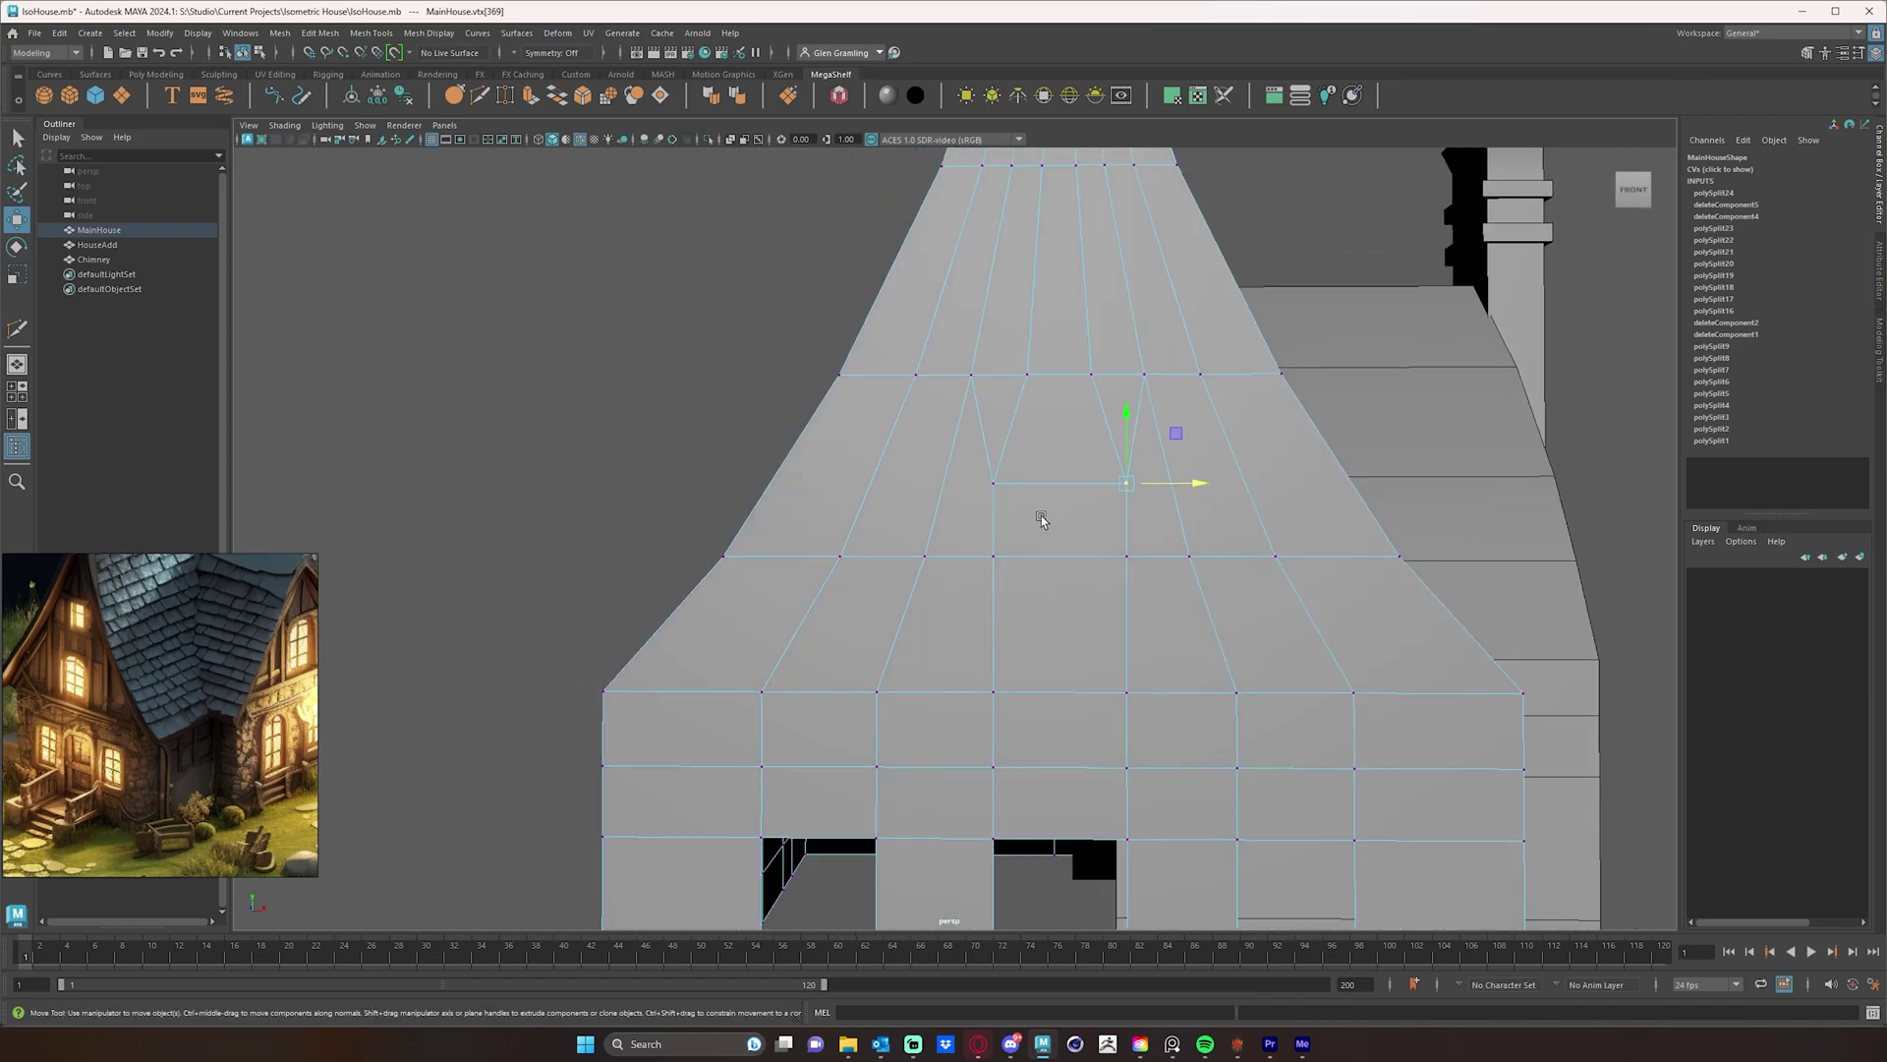
{"action": "left_click_drag", "start_coordinate": [1126, 385], "coordinate": [1067, 470], "text": "alt"}
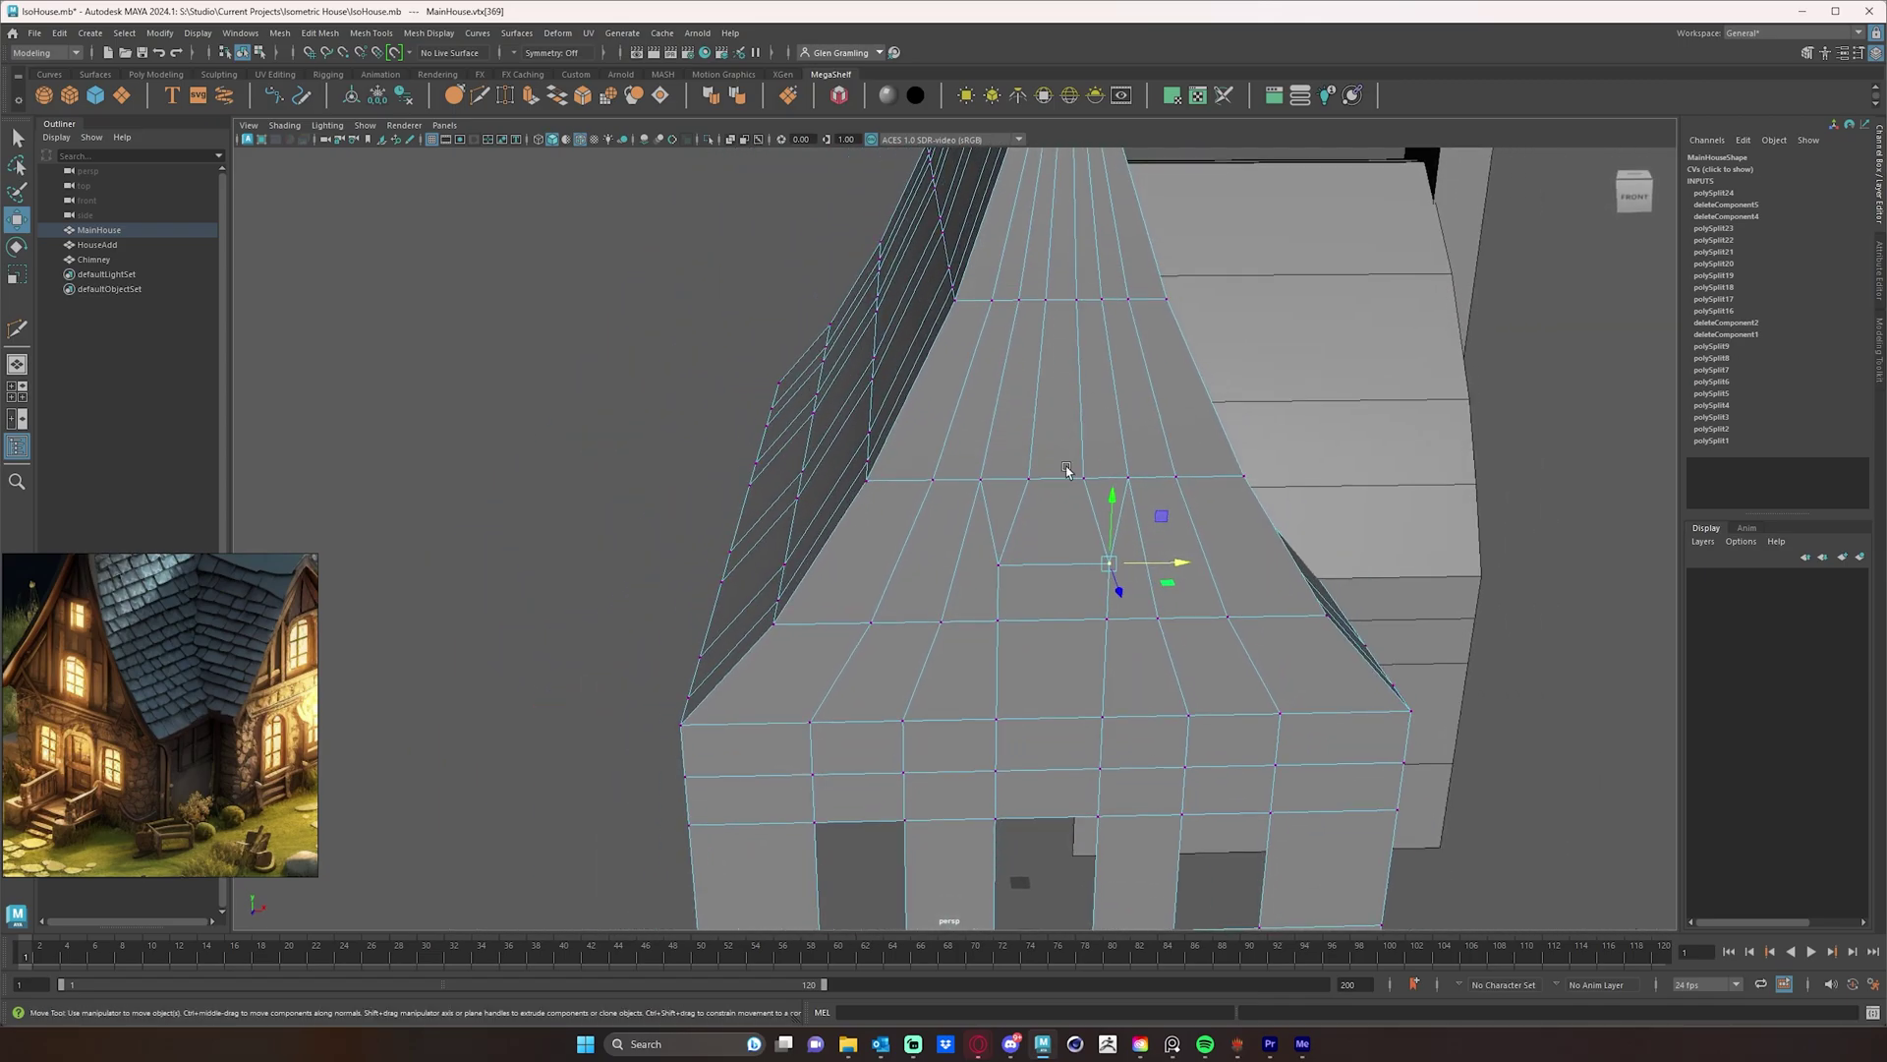
{"action": "mouse_move", "coordinate": [1062, 351]}
{"action": "left_mouse_down", "text": "alt"}
{"action": "mouse_move", "coordinate": [1019, 577]}
{"action": "mouse_move", "coordinate": [1053, 372]}
{"action": "left_mouse_up", "text": "alt"}
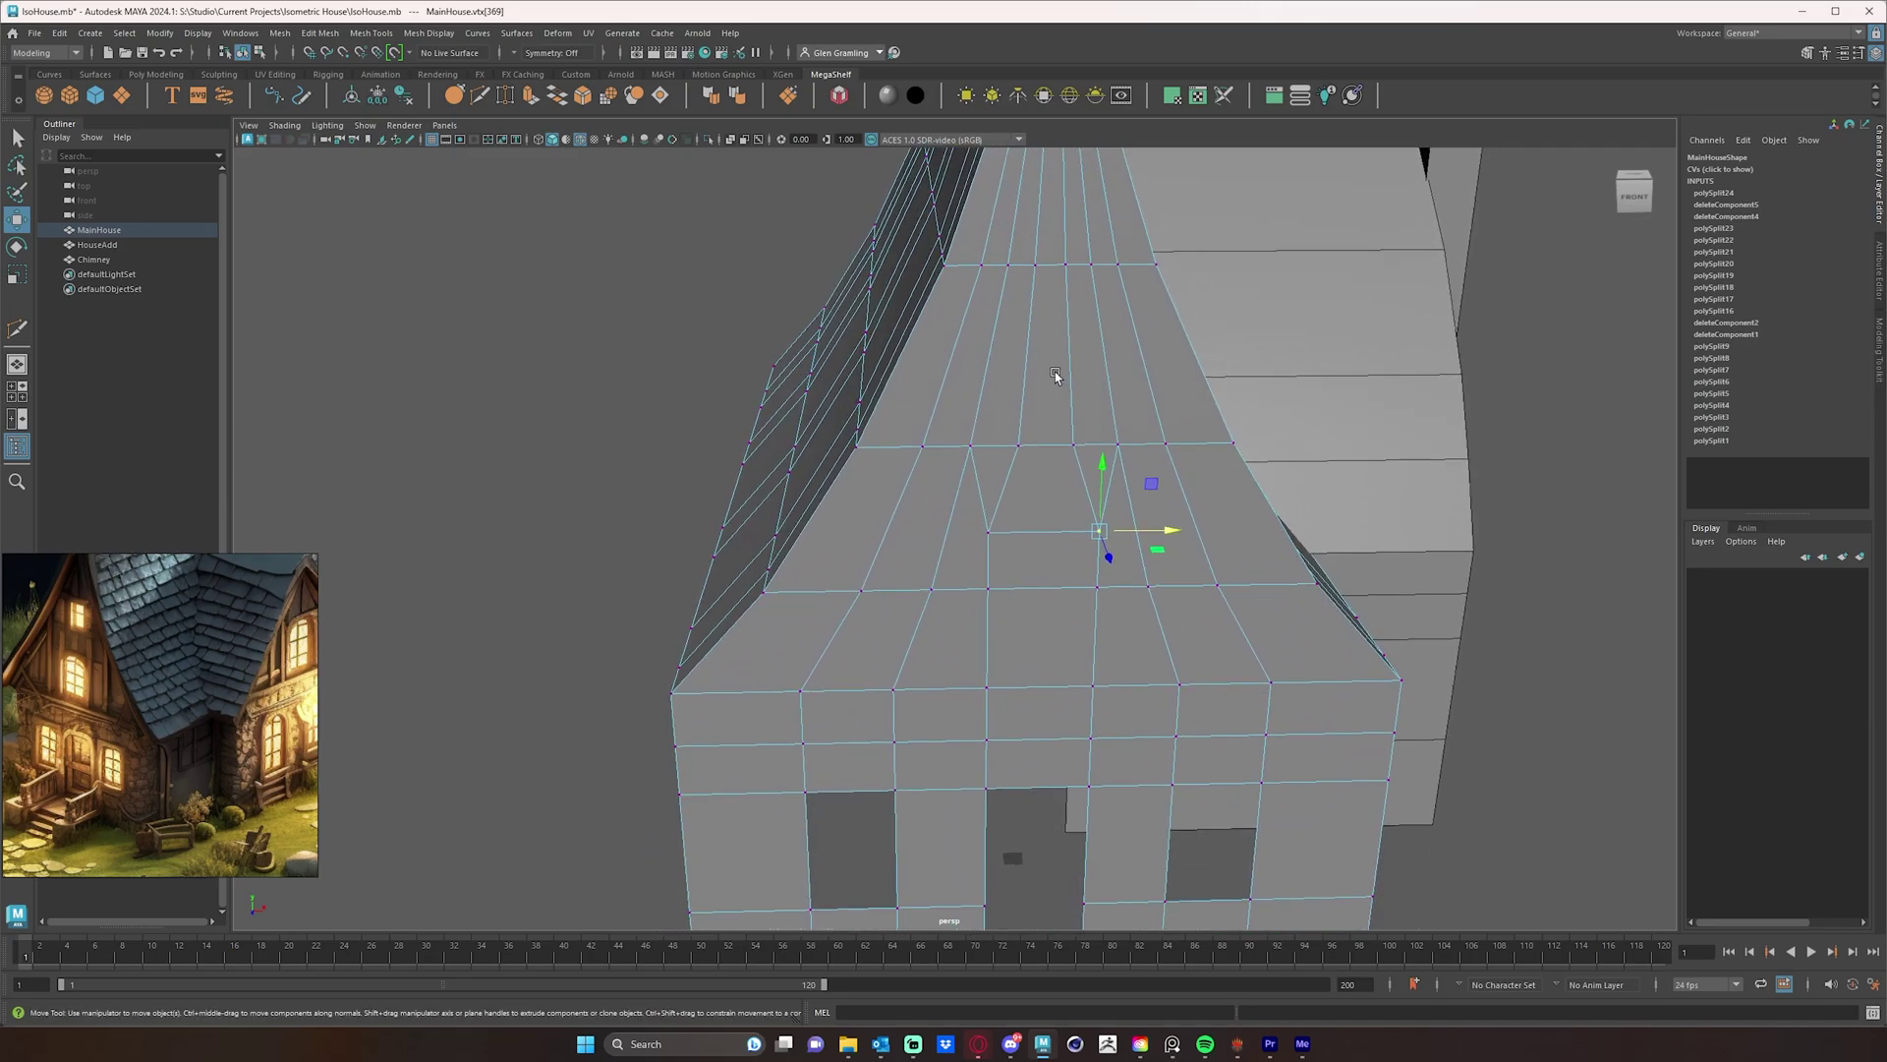
- Delete the two stacked central faces in the front gable to open the upper window
{"action": "left_click_drag", "start_coordinate": [1103, 515], "coordinate": [1062, 517], "text": "alt"}
{"action": "right_click_drag", "start_coordinate": [1062, 517], "coordinate": [1061, 546]}
{"action": "left_click", "coordinate": [1059, 518]}
{"action": "left_click", "coordinate": [1060, 570], "text": "shift"}
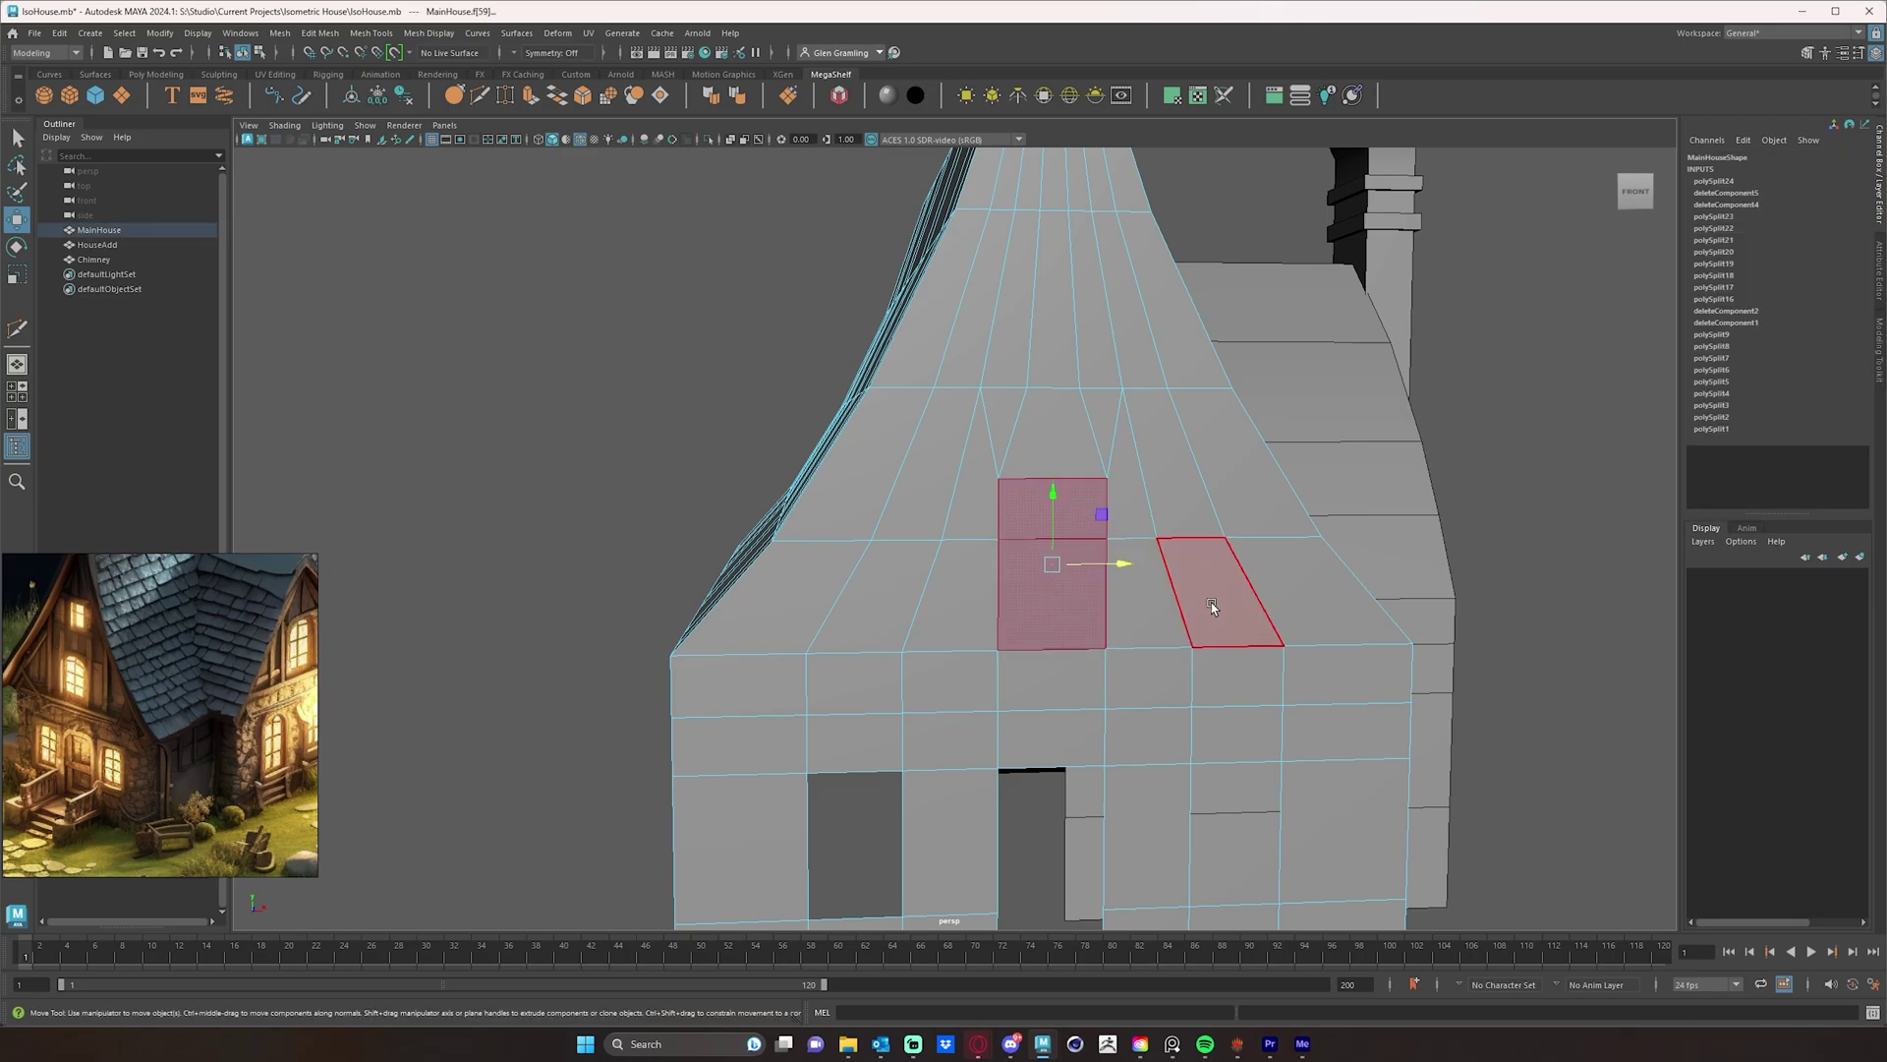
{"action": "key", "text": "Delete"}
{"action": "left_click_drag", "start_coordinate": [1156, 545], "coordinate": [1000, 557], "text": "alt"}
{"action": "right_click_drag", "start_coordinate": [1001, 557], "coordinate": [918, 535], "text": "alt"}
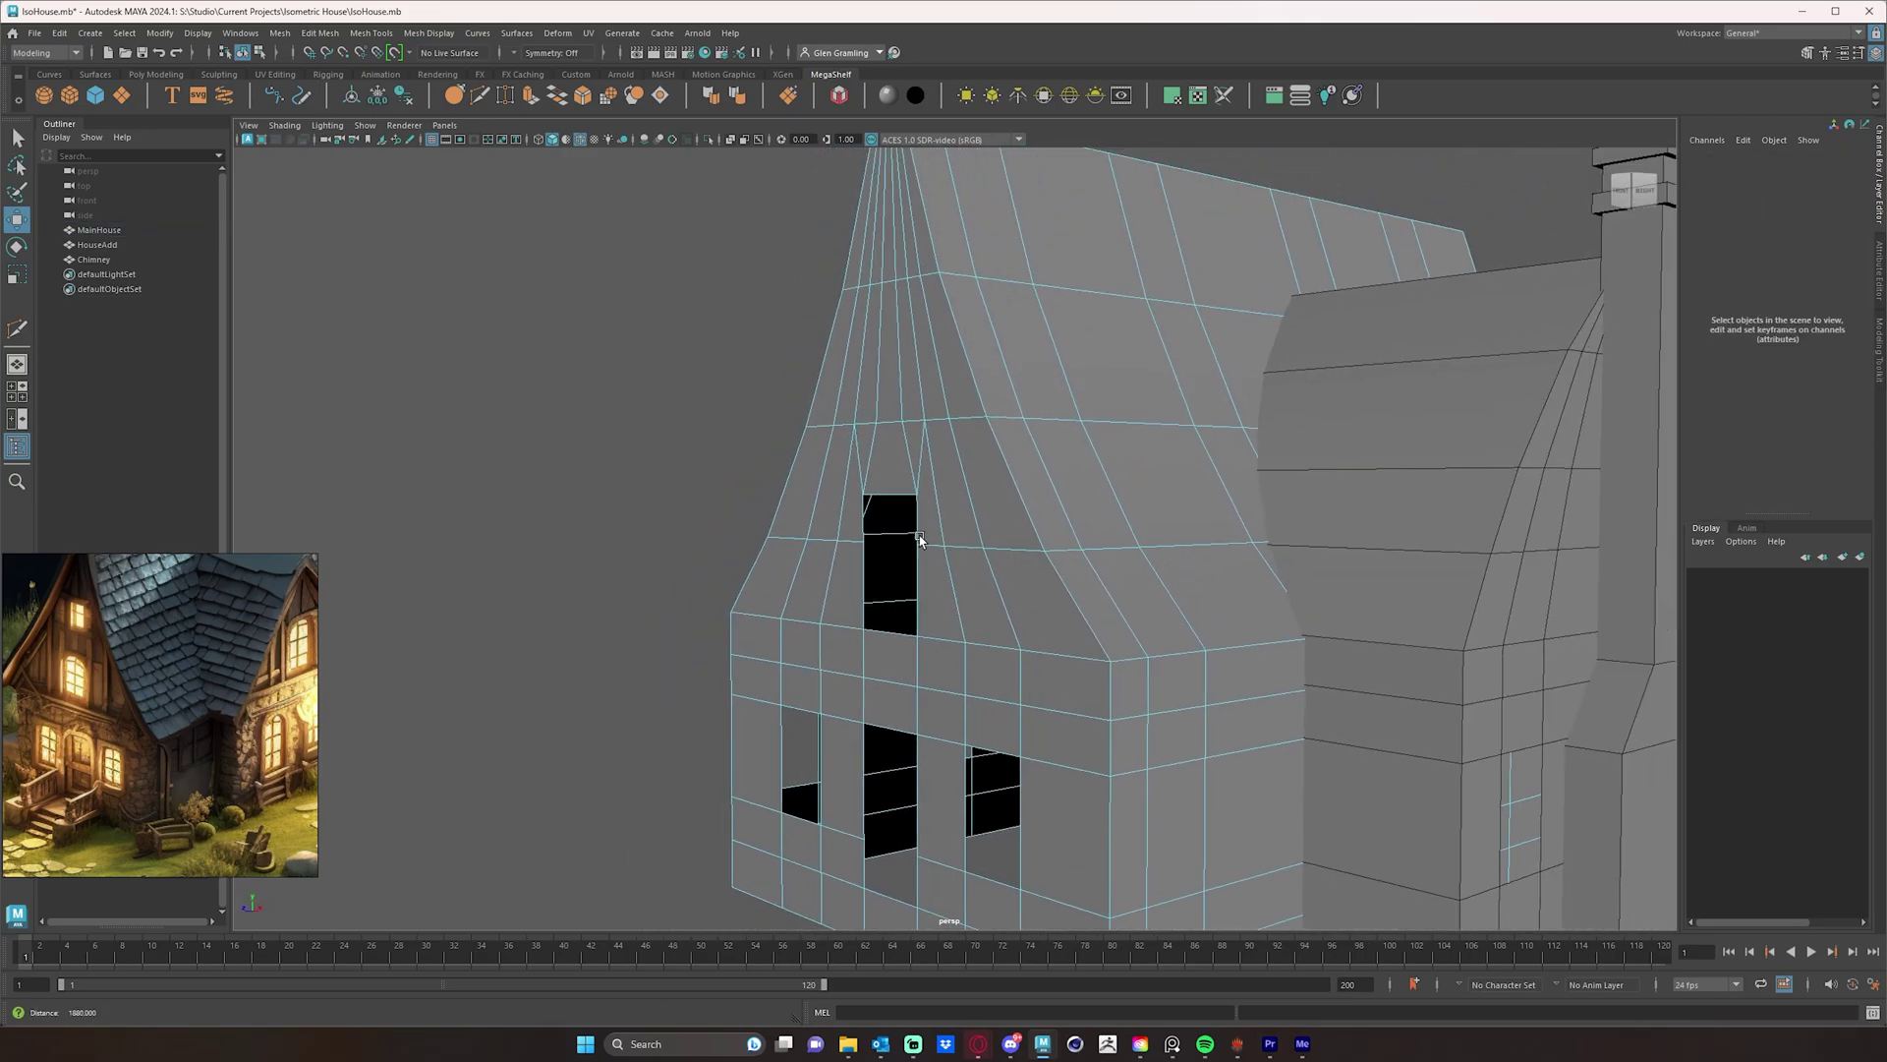
{"action": "left_click_drag", "start_coordinate": [919, 535], "coordinate": [994, 459], "text": "alt"}
{"action": "middle_click_drag", "start_coordinate": [994, 459], "coordinate": [988, 477], "text": "alt"}
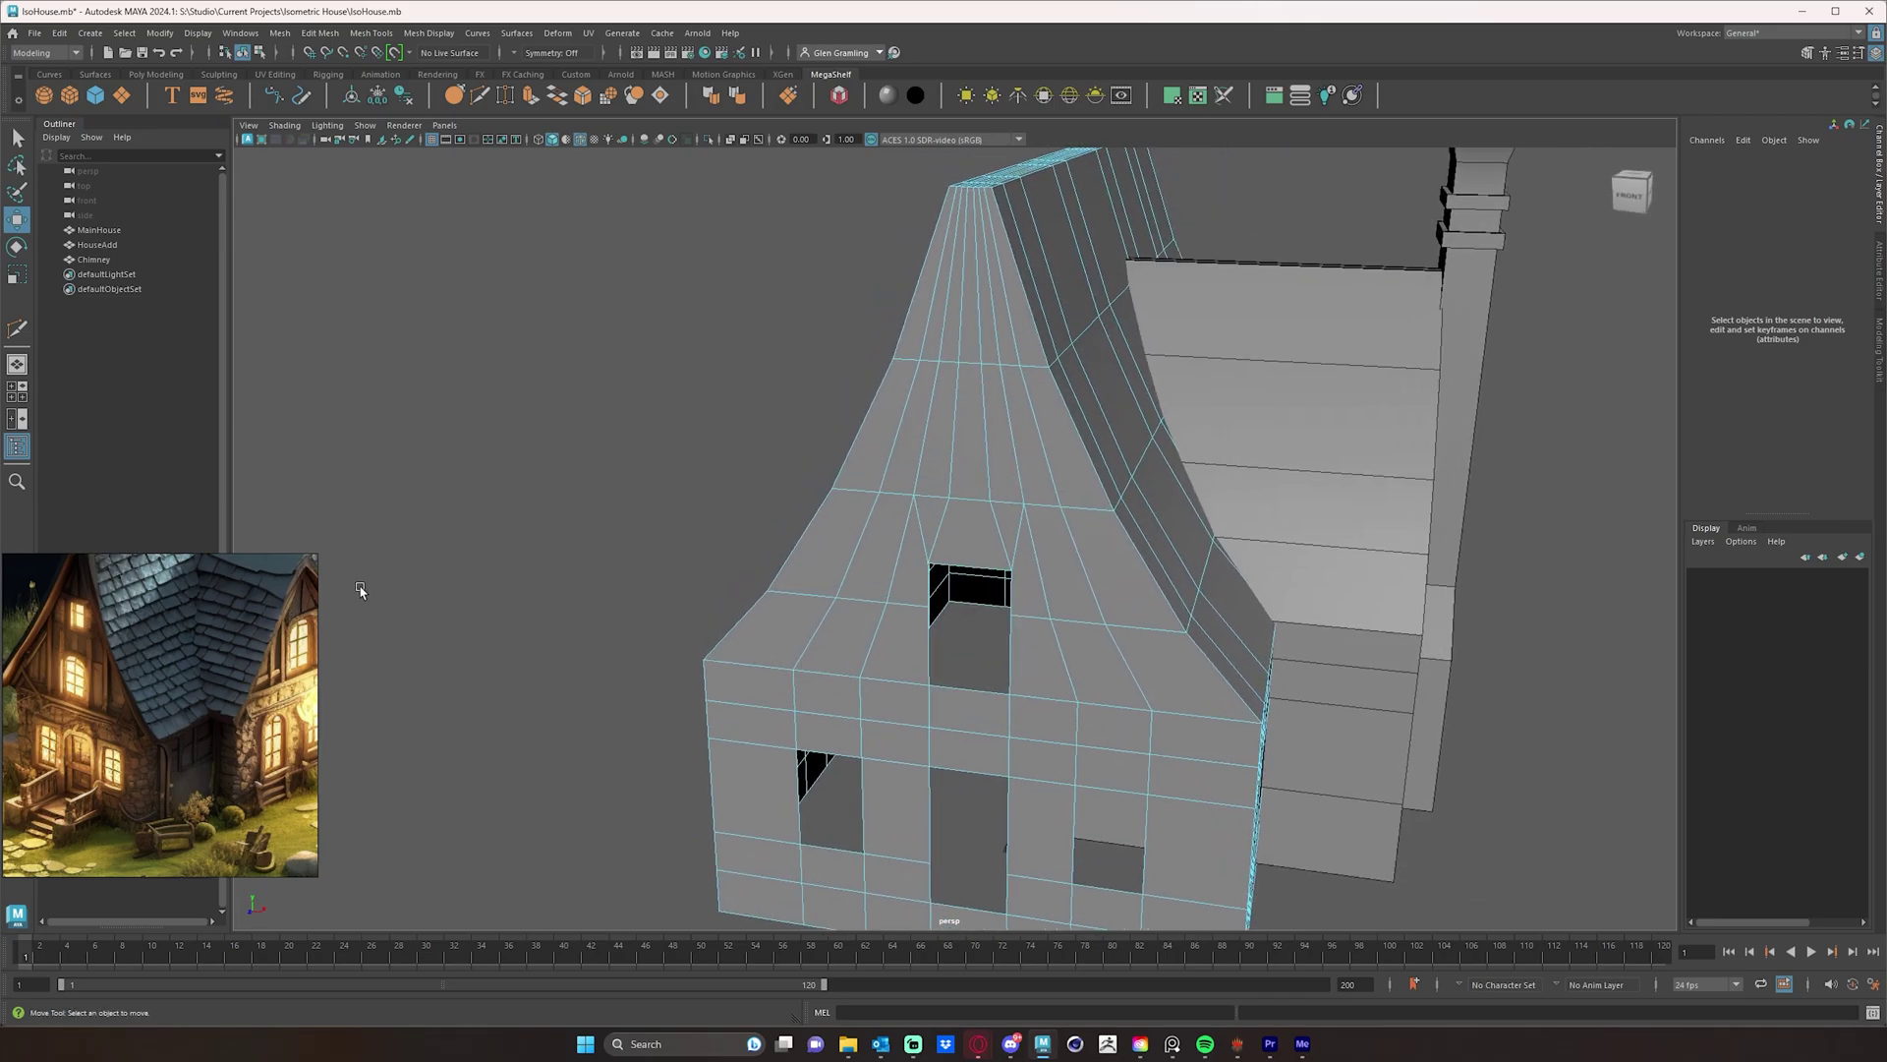
- Cut a horizontal edge across the central faces near the front gable's peak, angling its right end down to a vertex on the row below
{"action": "left_click_drag", "start_coordinate": [934, 413], "coordinate": [989, 429], "text": "alt"}
{"action": "right_click_drag", "start_coordinate": [989, 429], "coordinate": [1082, 425], "text": "alt"}
{"action": "middle_click_drag", "start_coordinate": [1055, 343], "coordinate": [1056, 408], "text": "alt"}
{"action": "mouse_move", "coordinate": [1056, 409]}
{"action": "left_mouse_down", "text": "alt"}
{"action": "mouse_move", "coordinate": [1052, 443]}
{"action": "mouse_move", "coordinate": [1055, 376]}
{"action": "left_mouse_up", "text": "alt"}
{"action": "left_click_drag", "start_coordinate": [961, 278], "coordinate": [855, 319], "text": "alt"}
{"action": "left_click", "coordinate": [479, 101]}
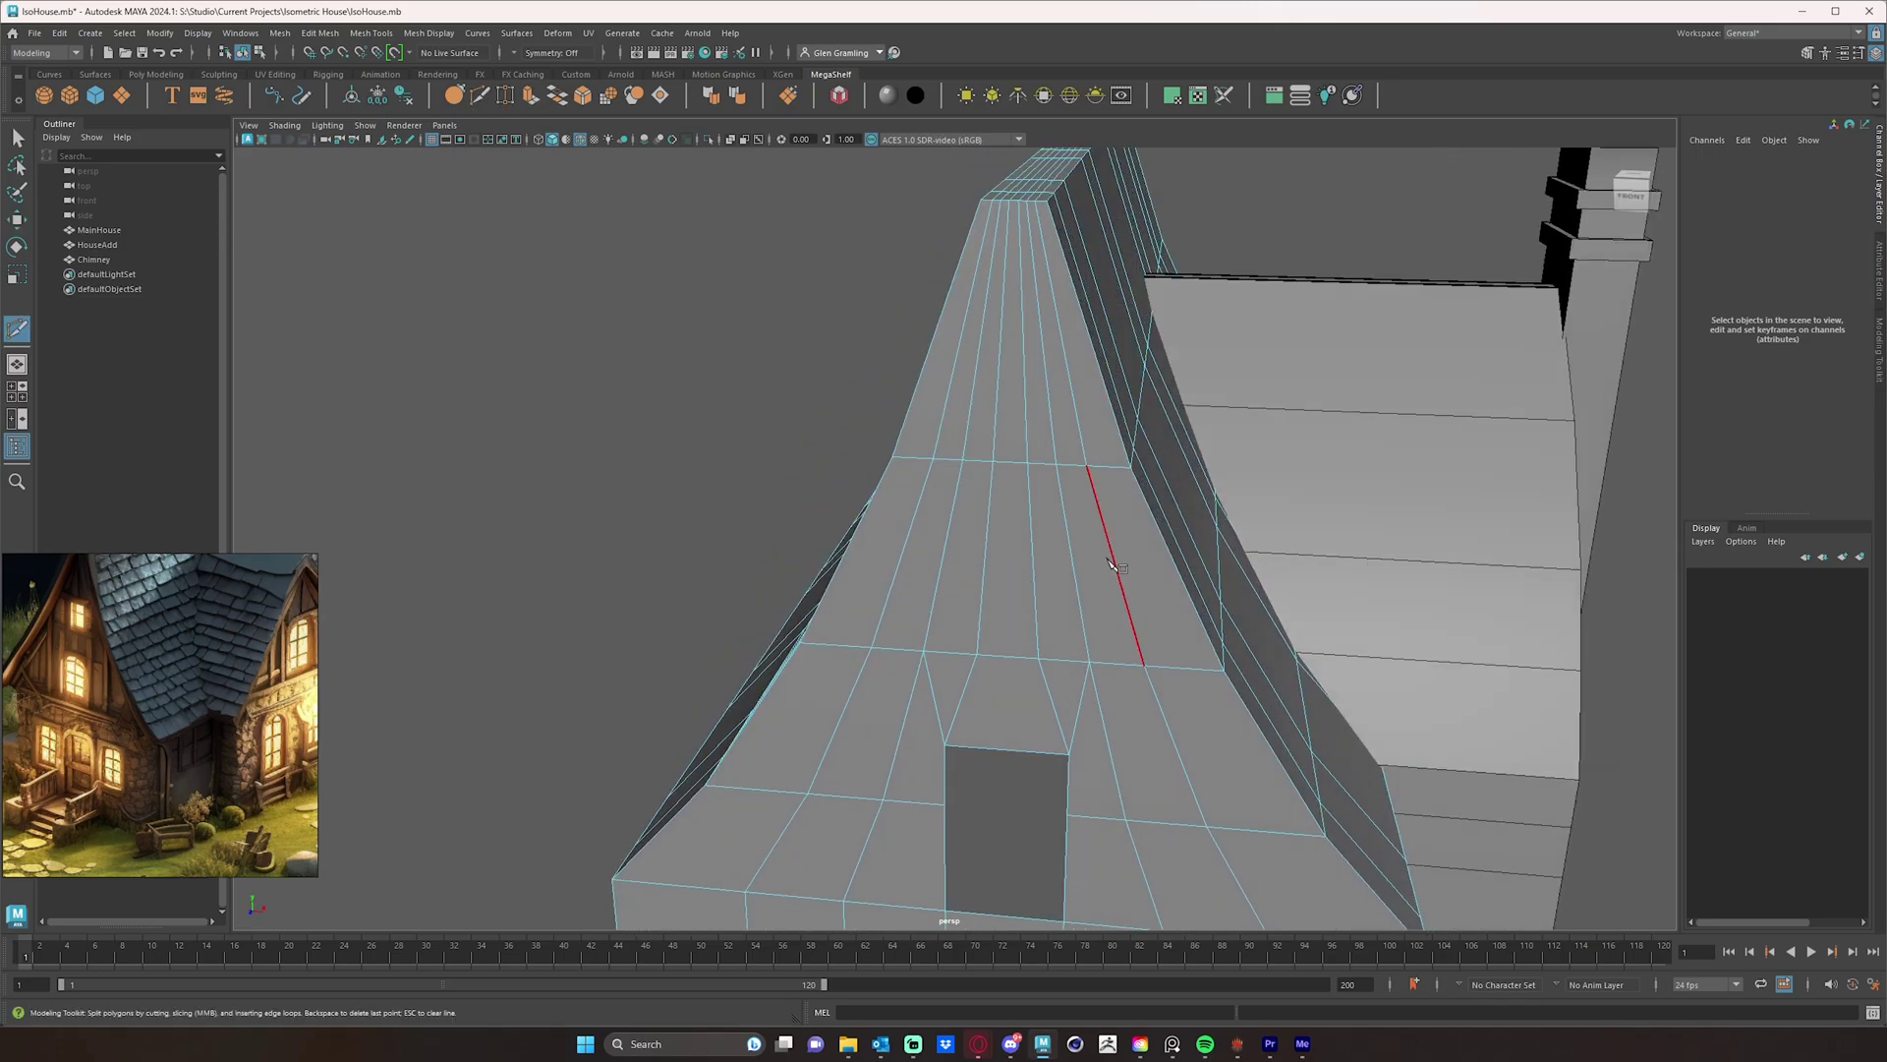
{"action": "left_click_drag", "start_coordinate": [1111, 590], "coordinate": [1005, 504], "text": "alt"}
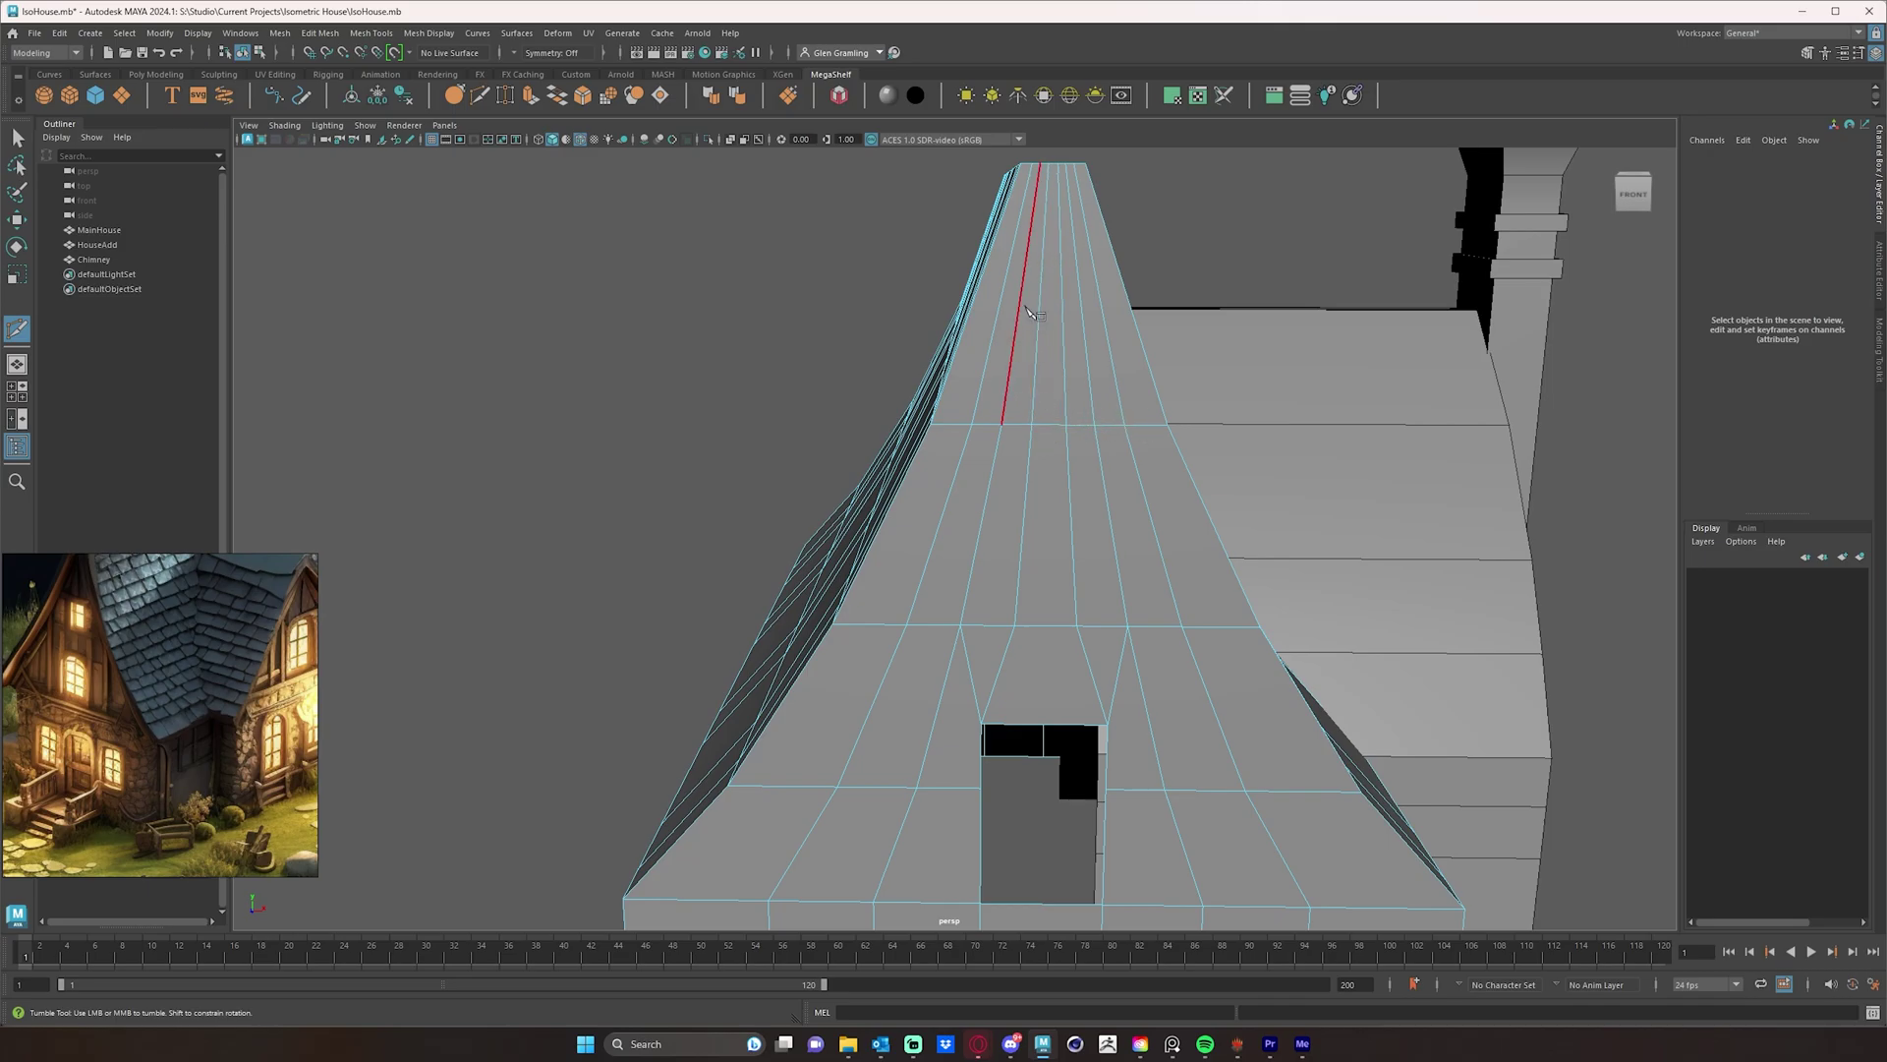
{"action": "left_click", "coordinate": [1031, 423]}
{"action": "key", "text": "Escape"}
{"action": "left_click", "coordinate": [1018, 330]}
{"action": "left_click", "coordinate": [1085, 330]}
{"action": "left_click", "coordinate": [1121, 394]}
{"action": "left_click", "coordinate": [1123, 425]}
{"action": "key", "text": "Return"}
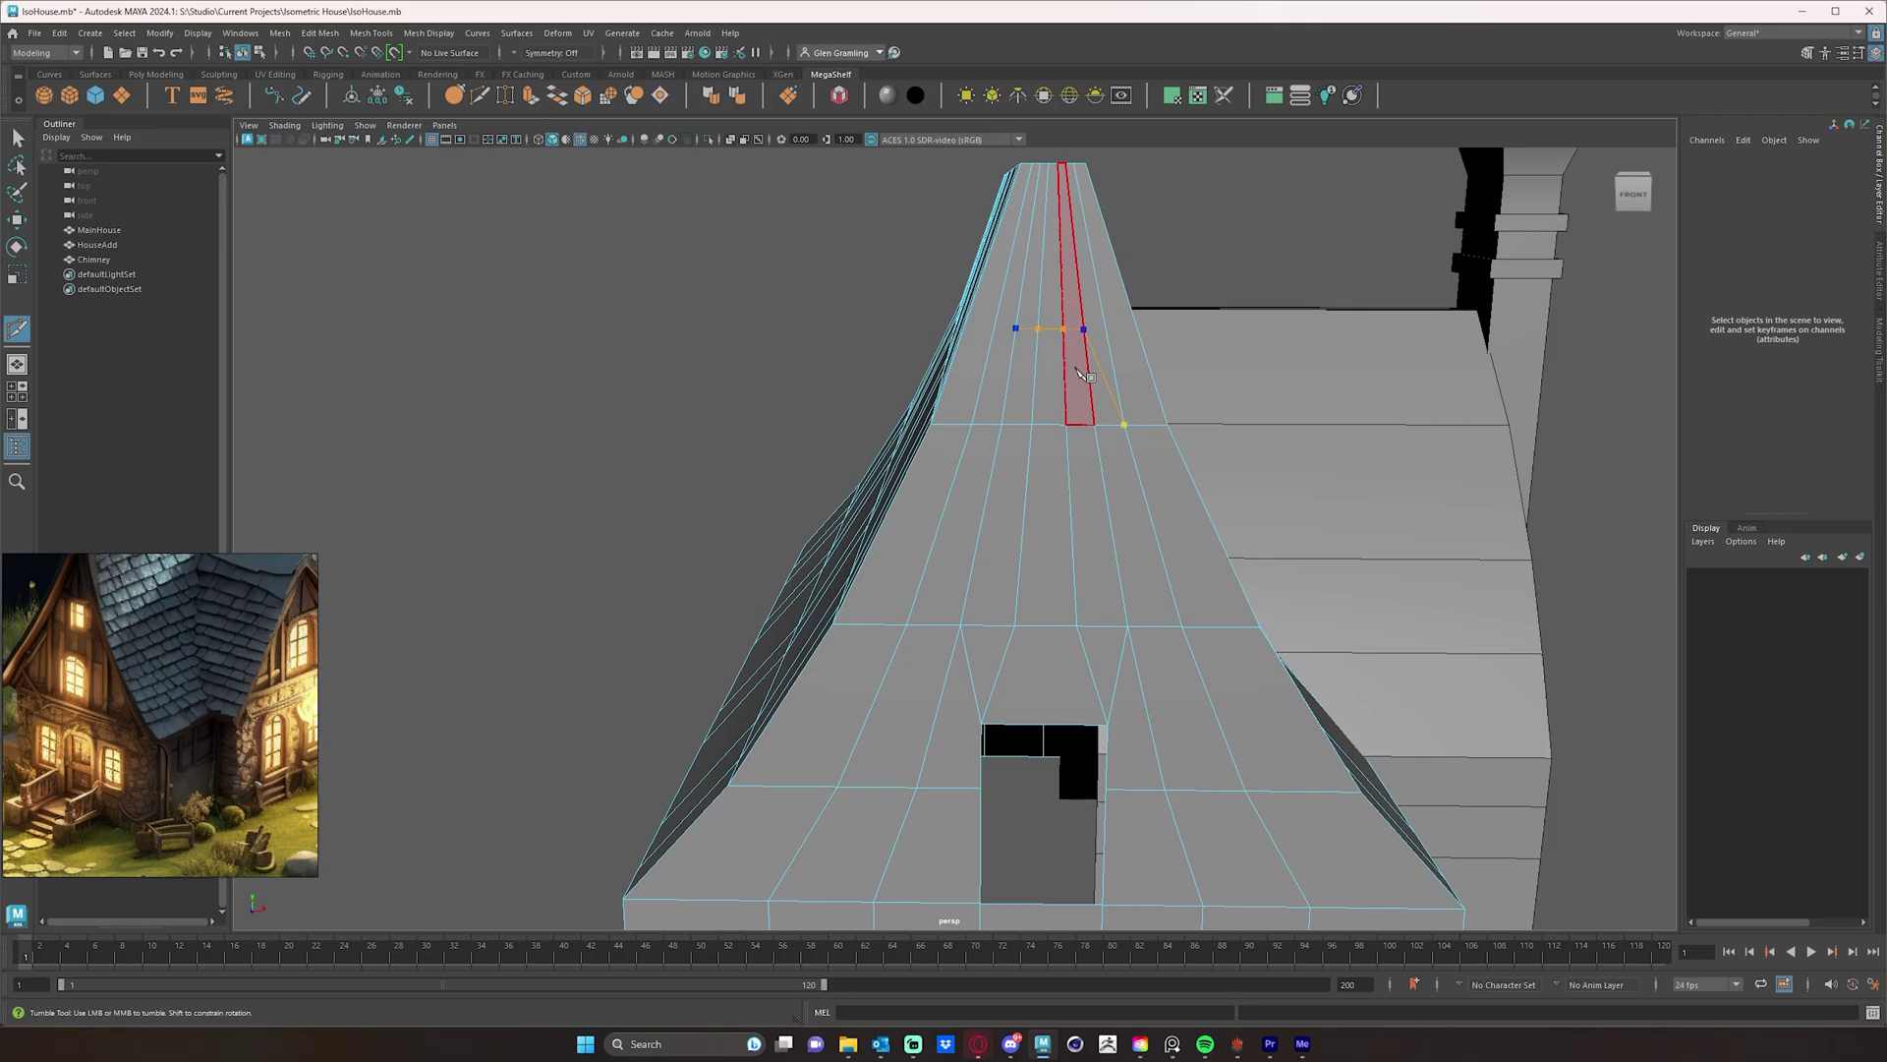
- Cut an edge from the left end of the new horizontal edge down to a vertex on the row below
{"action": "key", "text": "q"}
{"action": "key", "text": "ctrl+shift+x"}
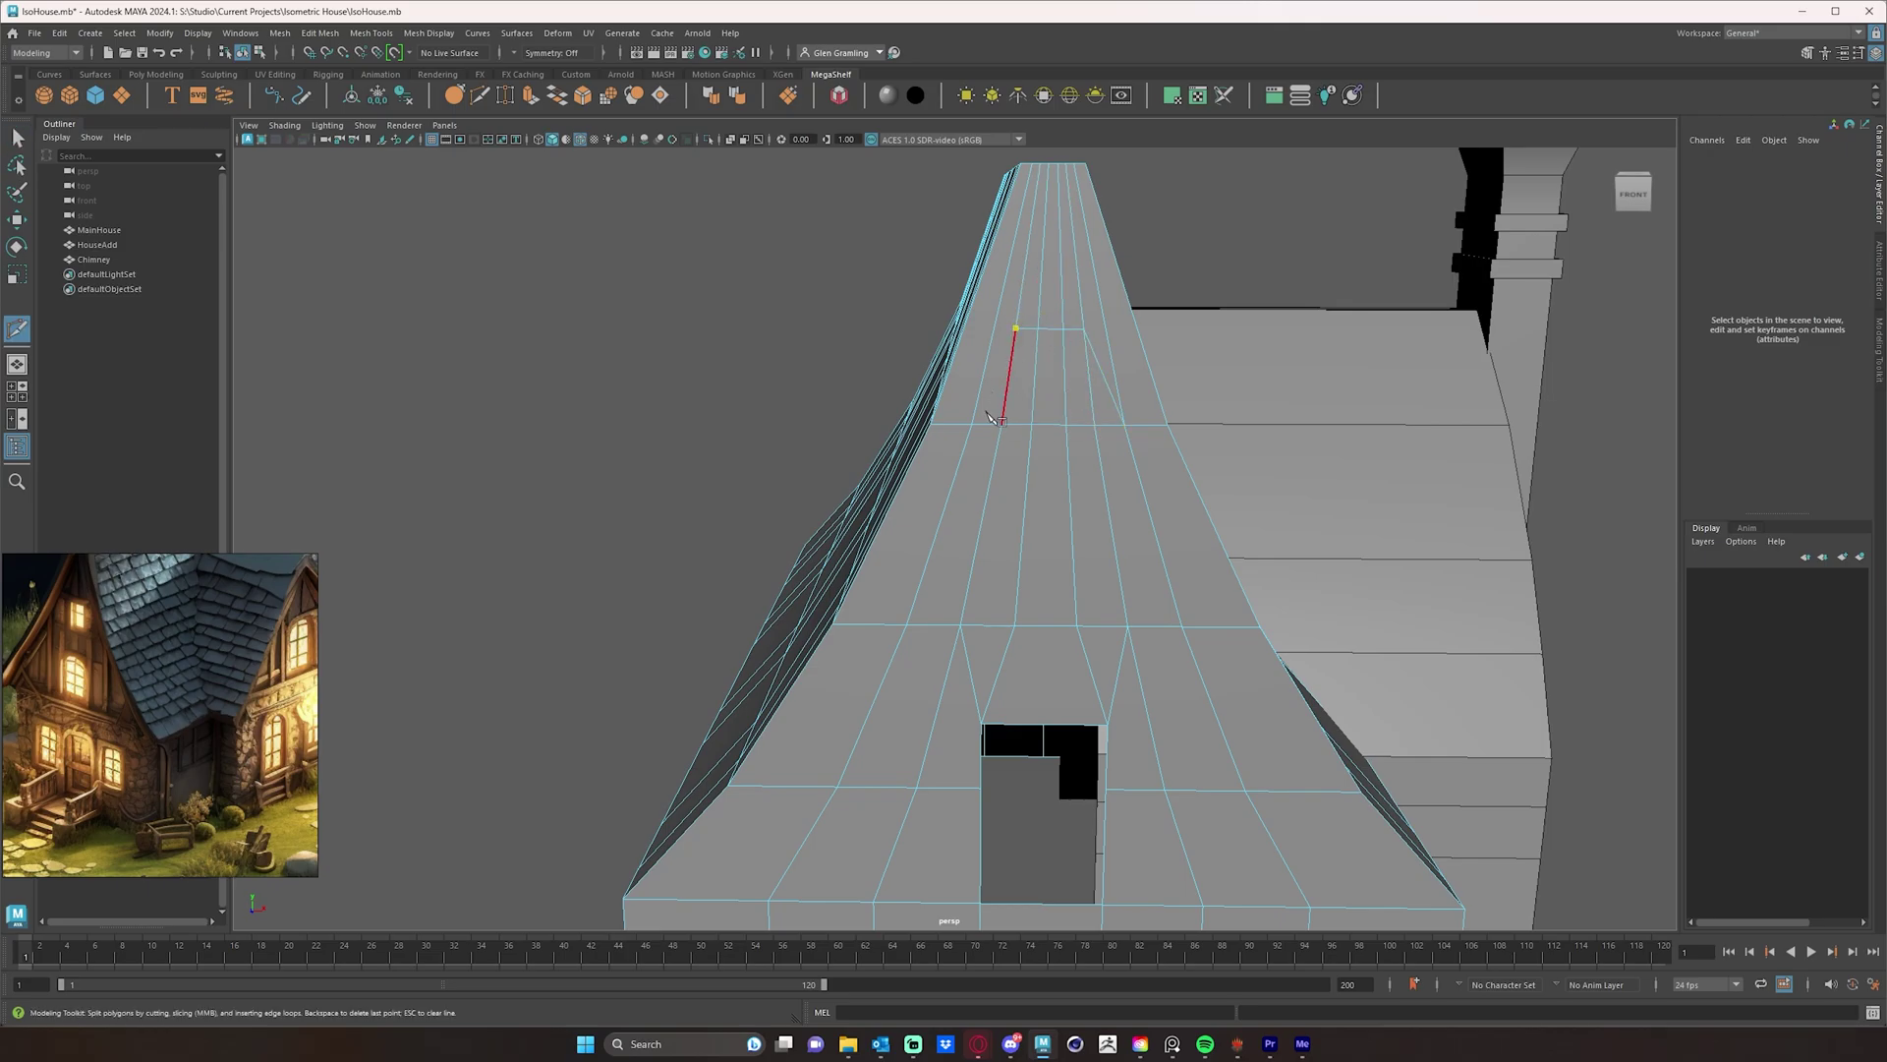
{"action": "key", "text": "Return"}
{"action": "key", "text": "q"}
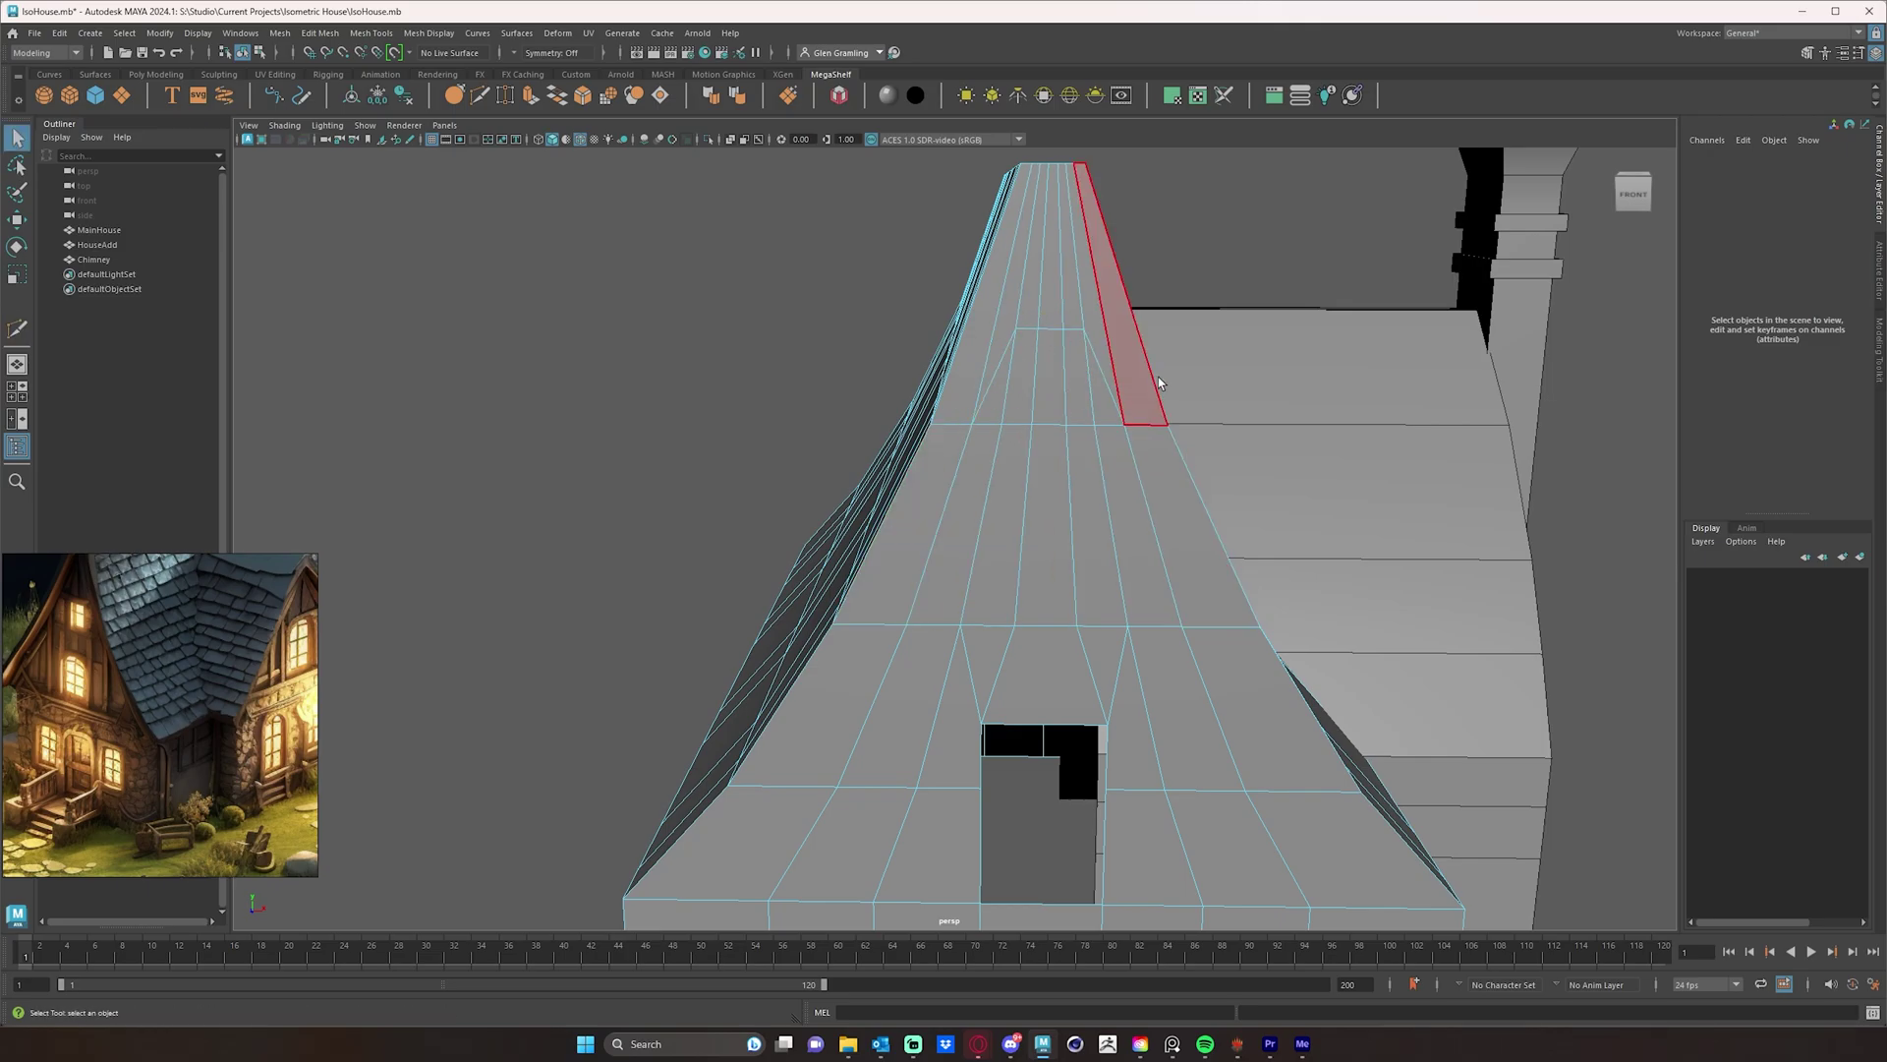
- Select the vertices along the new top edge near the gable's peak and flatten them vertically with the Scale tool
{"action": "mouse_move", "coordinate": [1118, 344]}
{"action": "left_mouse_down", "text": "alt"}
{"action": "mouse_move", "coordinate": [1050, 356]}
{"action": "mouse_move", "coordinate": [1088, 324]}
{"action": "left_mouse_up", "text": "alt"}
{"action": "key", "text": "w"}
{"action": "right_click_drag", "start_coordinate": [1082, 304], "coordinate": [1023, 305]}
{"action": "left_click", "coordinate": [1018, 307]}
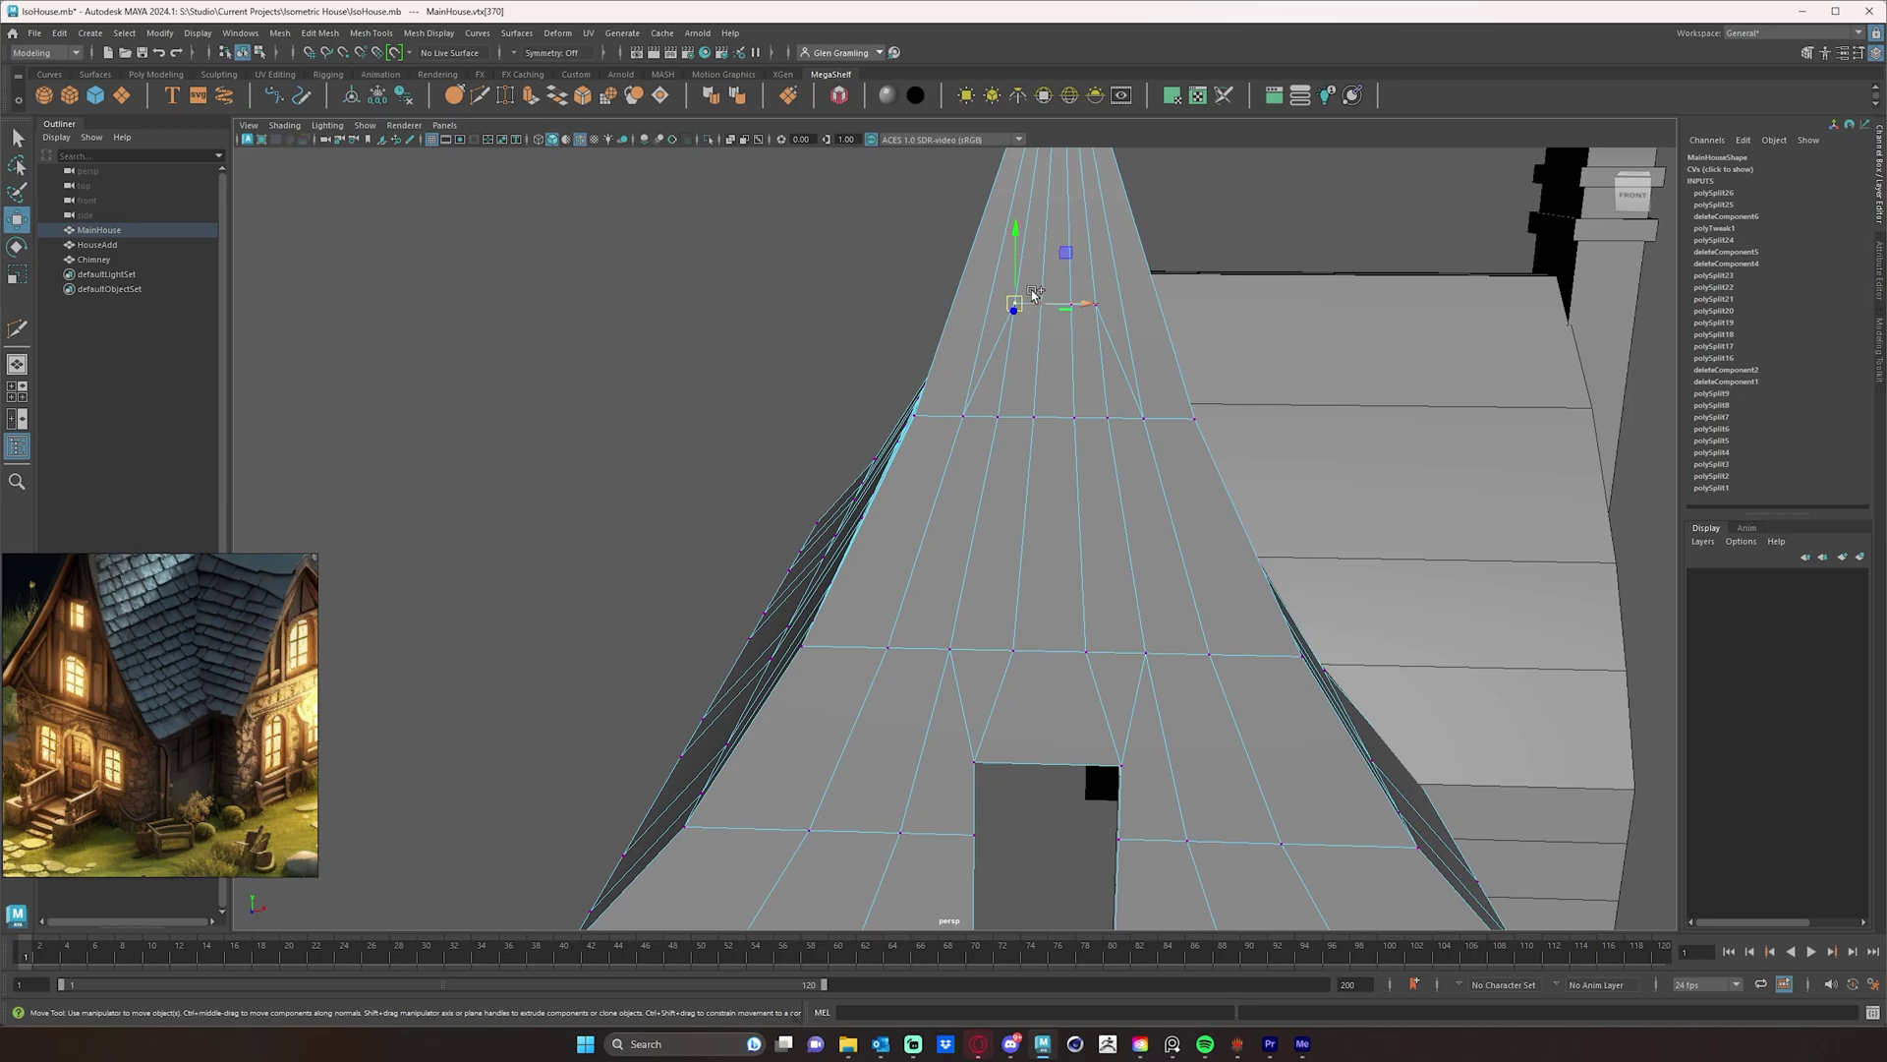
{"action": "left_click_drag", "start_coordinate": [1034, 293], "coordinate": [1105, 314], "text": "shift"}
{"action": "left_click", "coordinate": [1079, 301], "text": "shift"}
{"action": "left_click_drag", "start_coordinate": [1133, 383], "coordinate": [1077, 351], "text": "alt"}
{"action": "key", "text": "e"}
{"action": "key", "text": "r"}
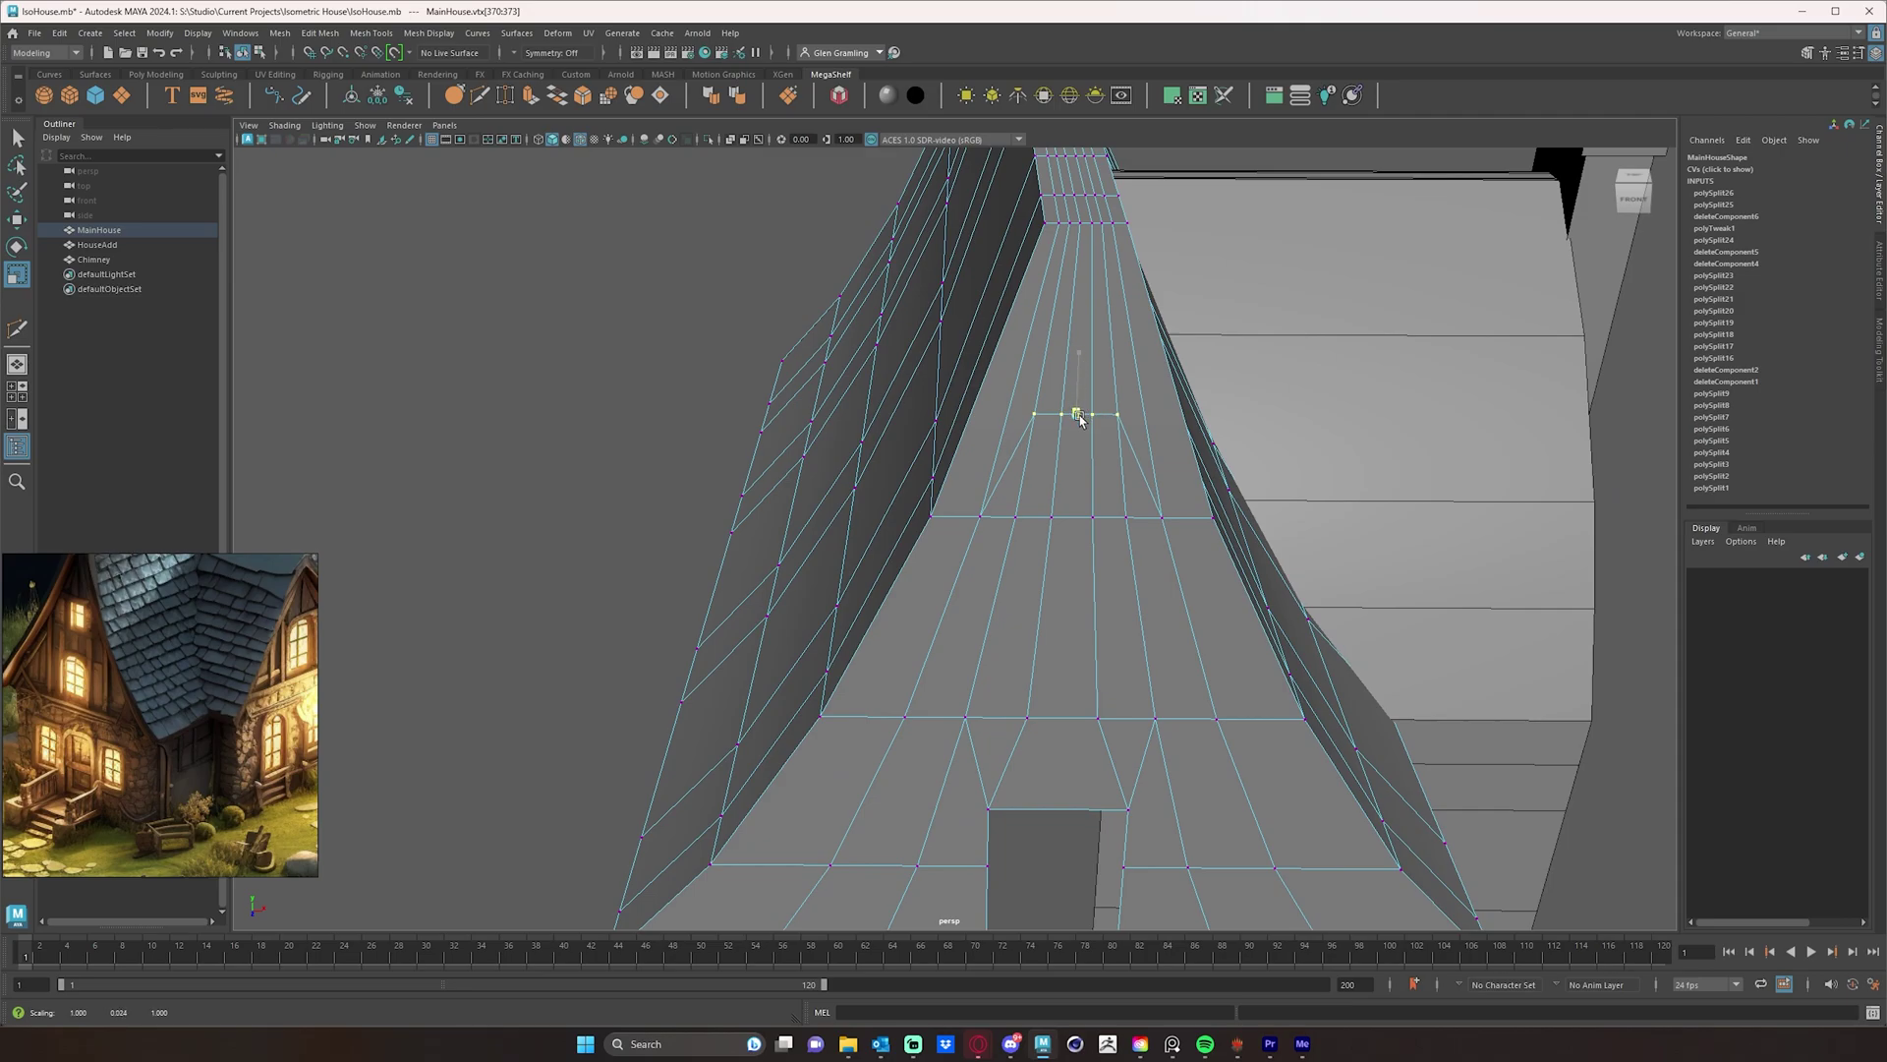
{"action": "left_click_drag", "start_coordinate": [1069, 518], "coordinate": [1070, 521]}
- Snap the left and right vertices on the row below into vertical line with the ends of the attic window's top edge
{"action": "left_click_drag", "start_coordinate": [1048, 594], "coordinate": [1036, 454], "text": "alt"}
{"action": "left_click", "coordinate": [1018, 491]}
{"action": "key", "text": "w"}
{"action": "key", "text": "v"}
{"action": "key", "text": "ctrl+z"}
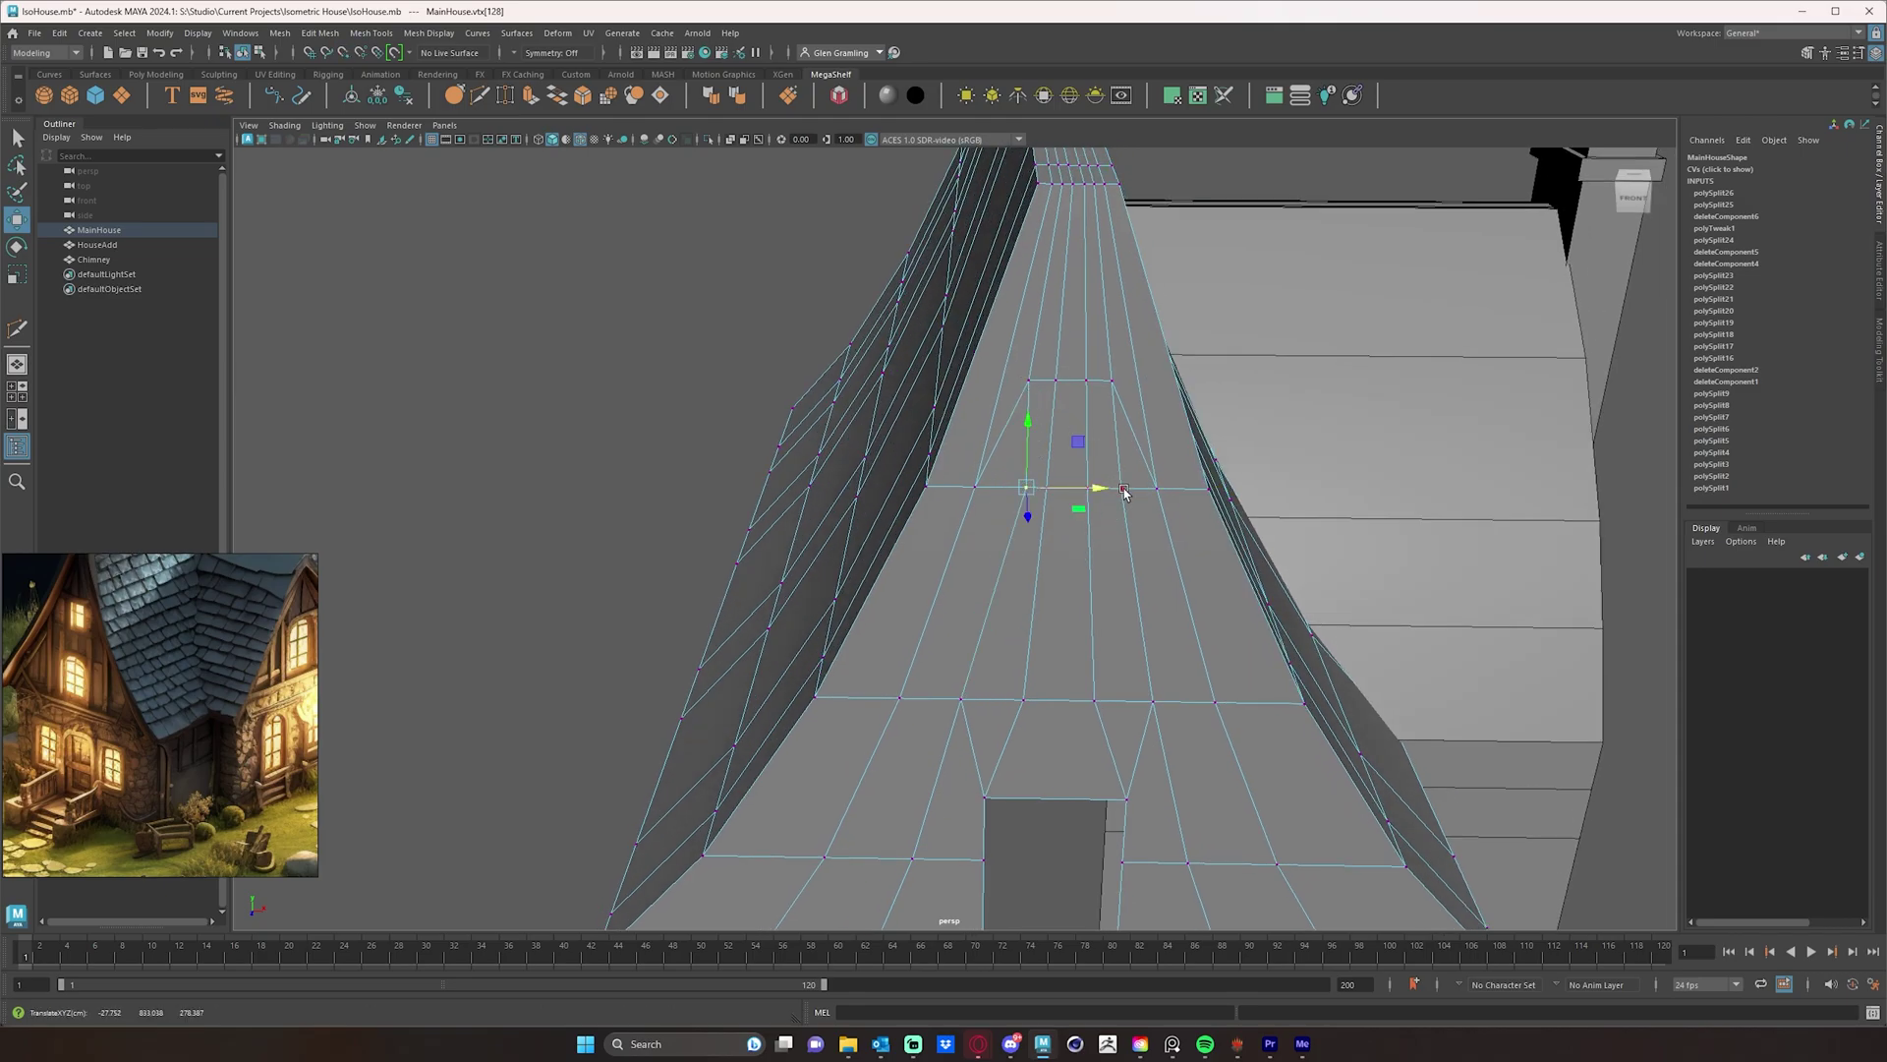
{"action": "left_click", "coordinate": [1125, 489]}
{"action": "key", "text": "v"}
{"action": "left_click_drag", "start_coordinate": [1173, 489], "coordinate": [1101, 385]}
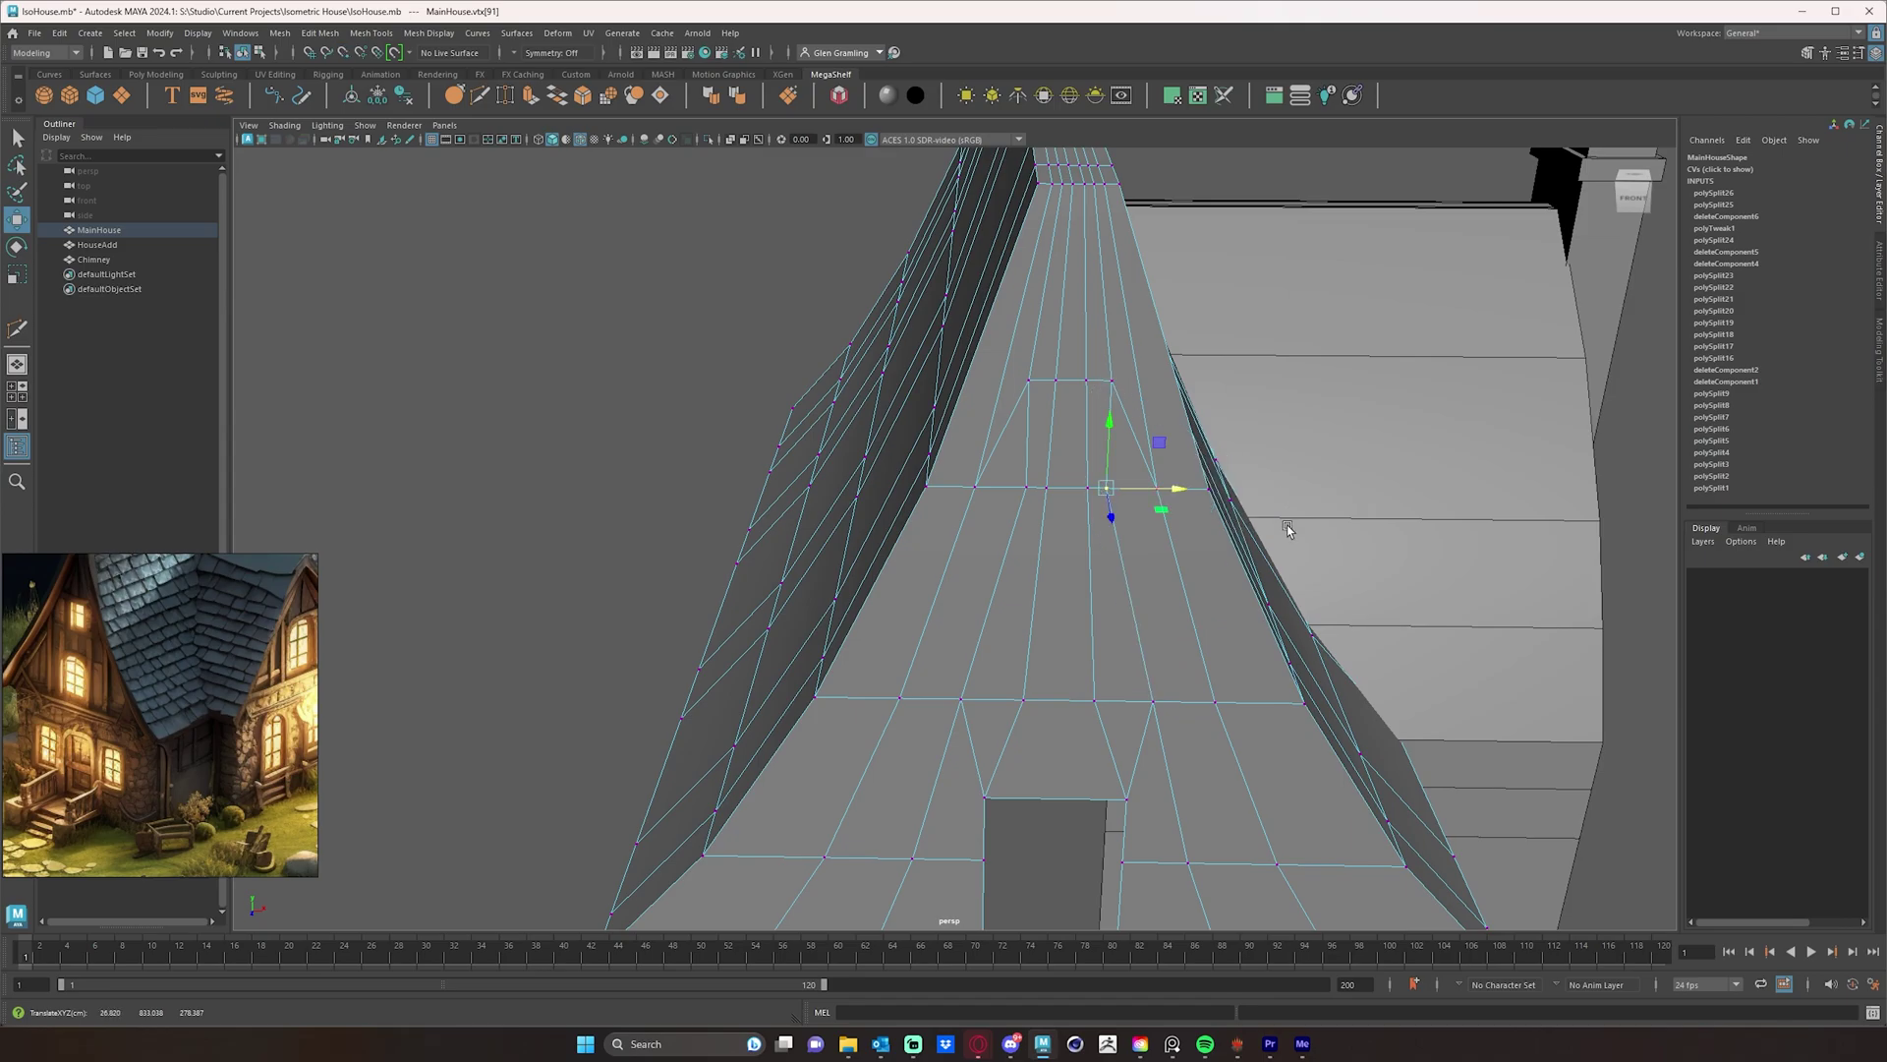
{"action": "left_click_drag", "start_coordinate": [1285, 522], "coordinate": [1084, 324], "text": "alt"}
{"action": "left_click_drag", "start_coordinate": [1218, 504], "coordinate": [1160, 505], "text": "alt"}
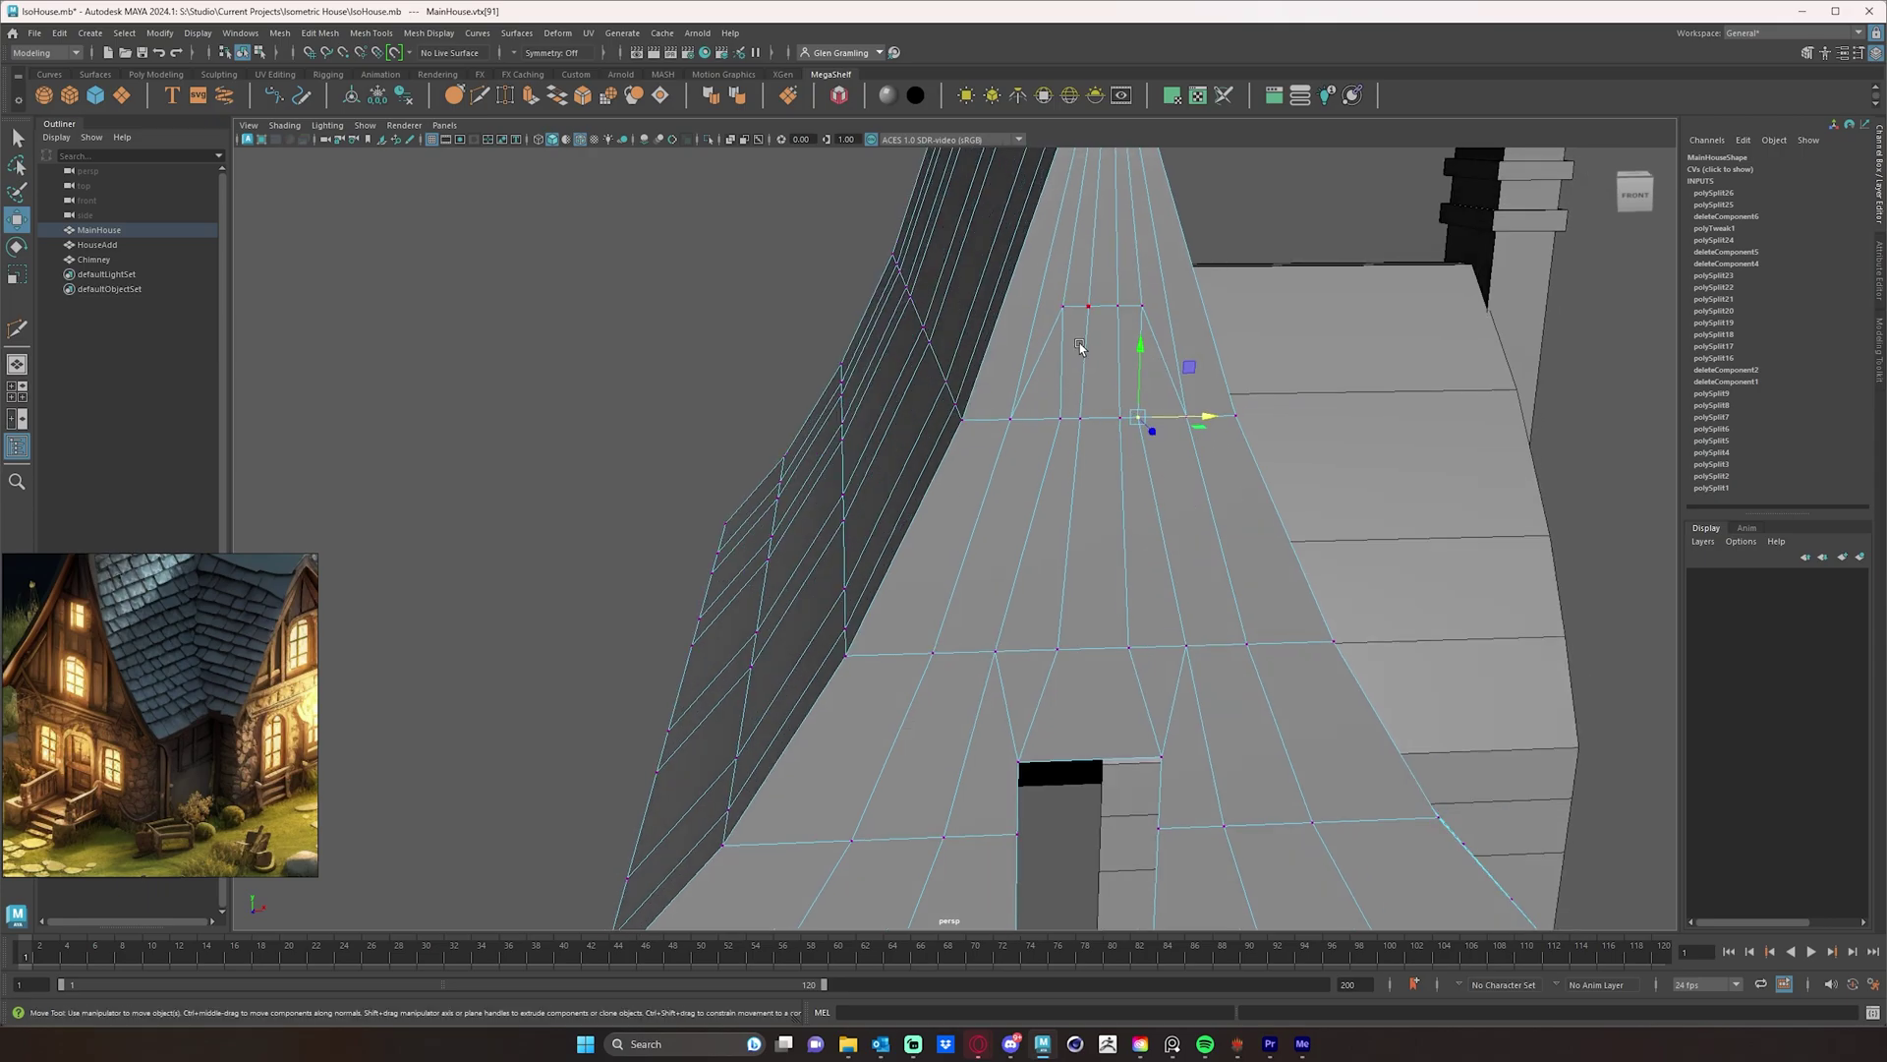
{"action": "left_click_drag", "start_coordinate": [1117, 337], "coordinate": [1107, 665], "text": "alt"}
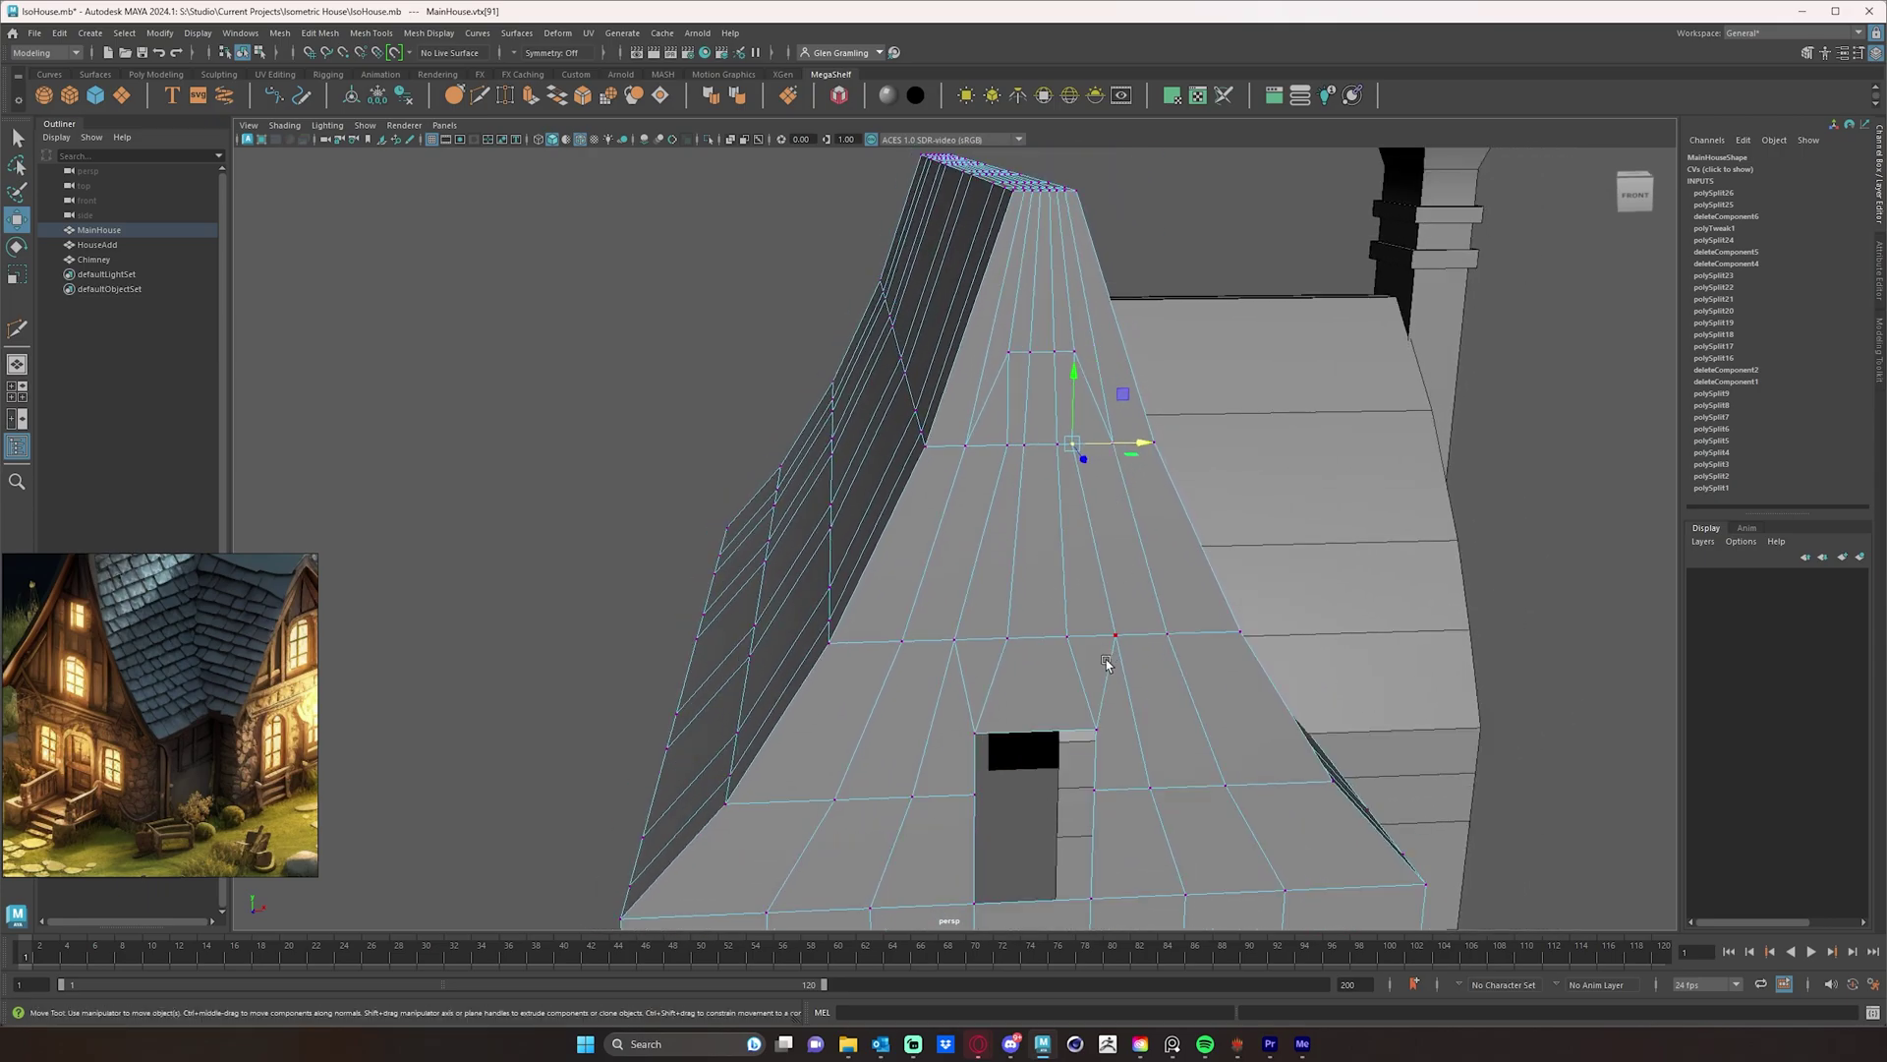
- Select the two central vertical edge loops that run up MainHouse's front gable from the upper window's top corners and over the roof ridge
{"action": "right_click_drag", "start_coordinate": [1062, 536], "coordinate": [1064, 505]}
{"action": "double_click", "coordinate": [1064, 515]}
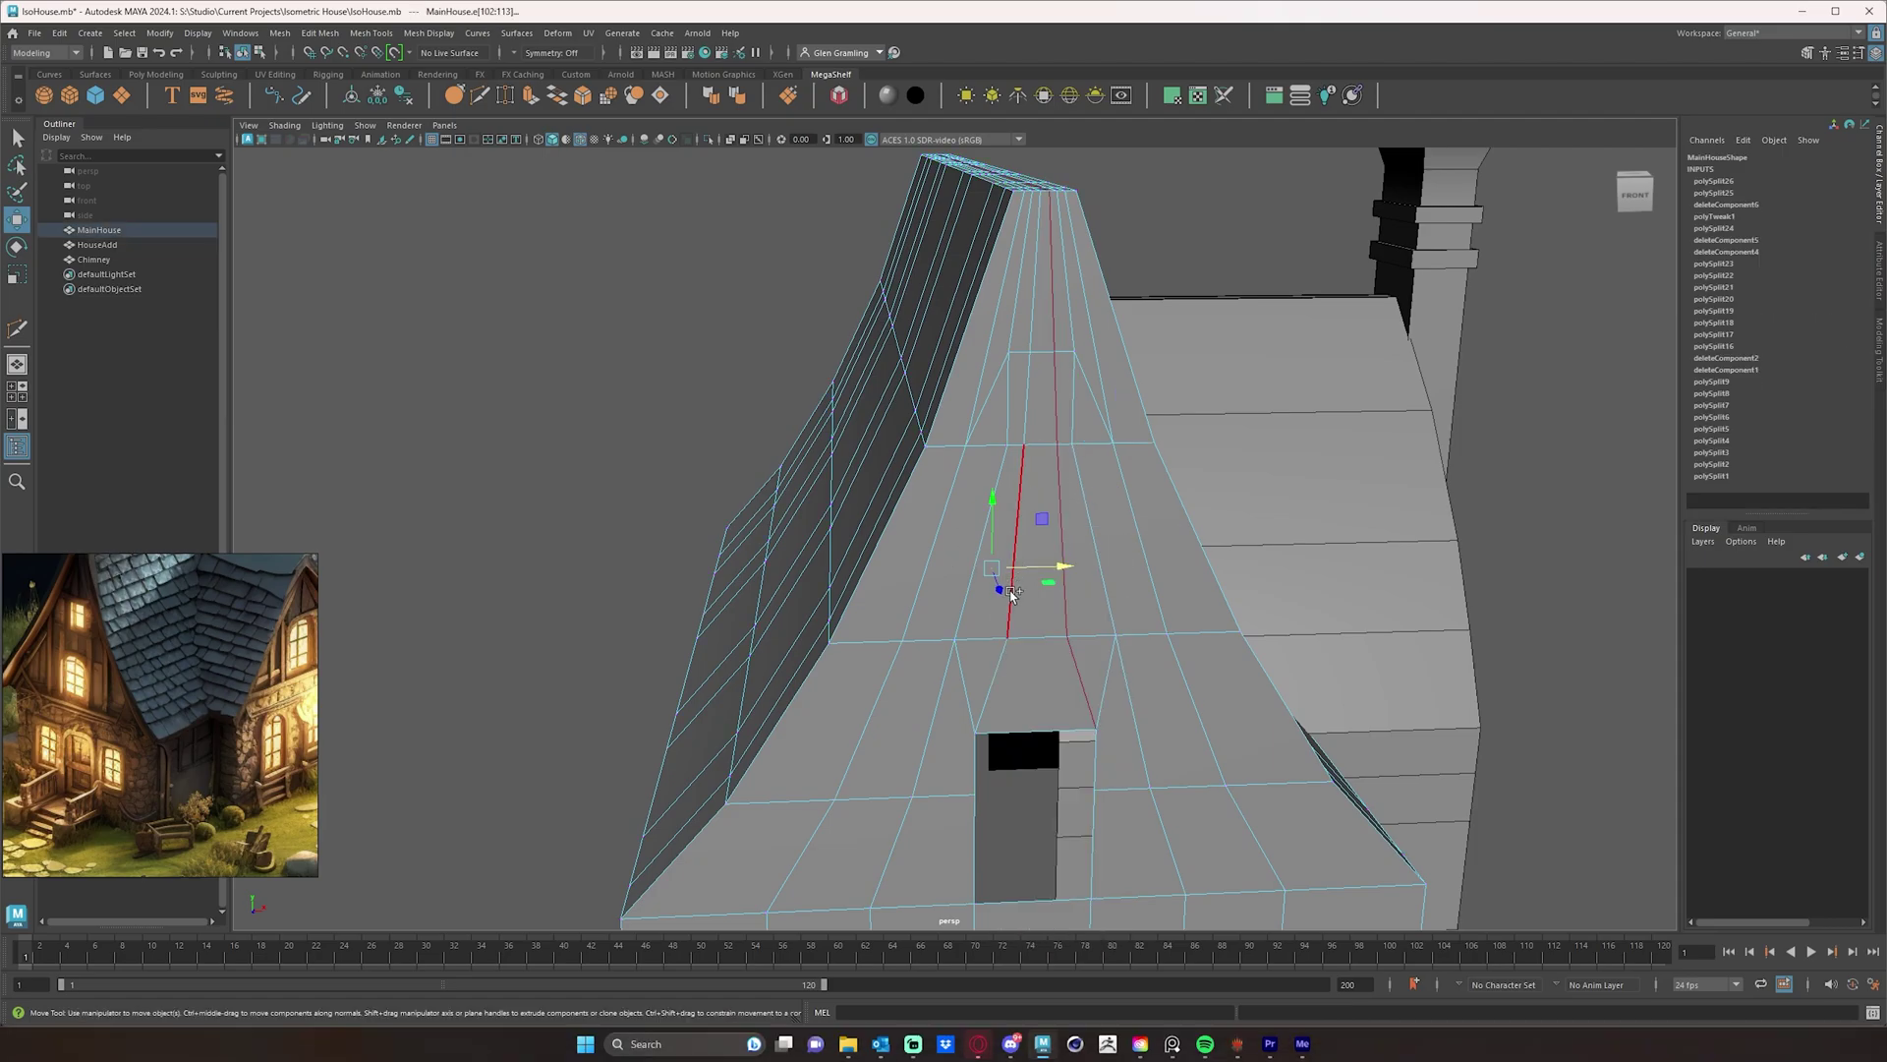
{"action": "double_click", "coordinate": [1011, 625], "text": "shift"}
{"action": "left_click_drag", "start_coordinate": [1133, 715], "coordinate": [1140, 726], "text": "alt"}
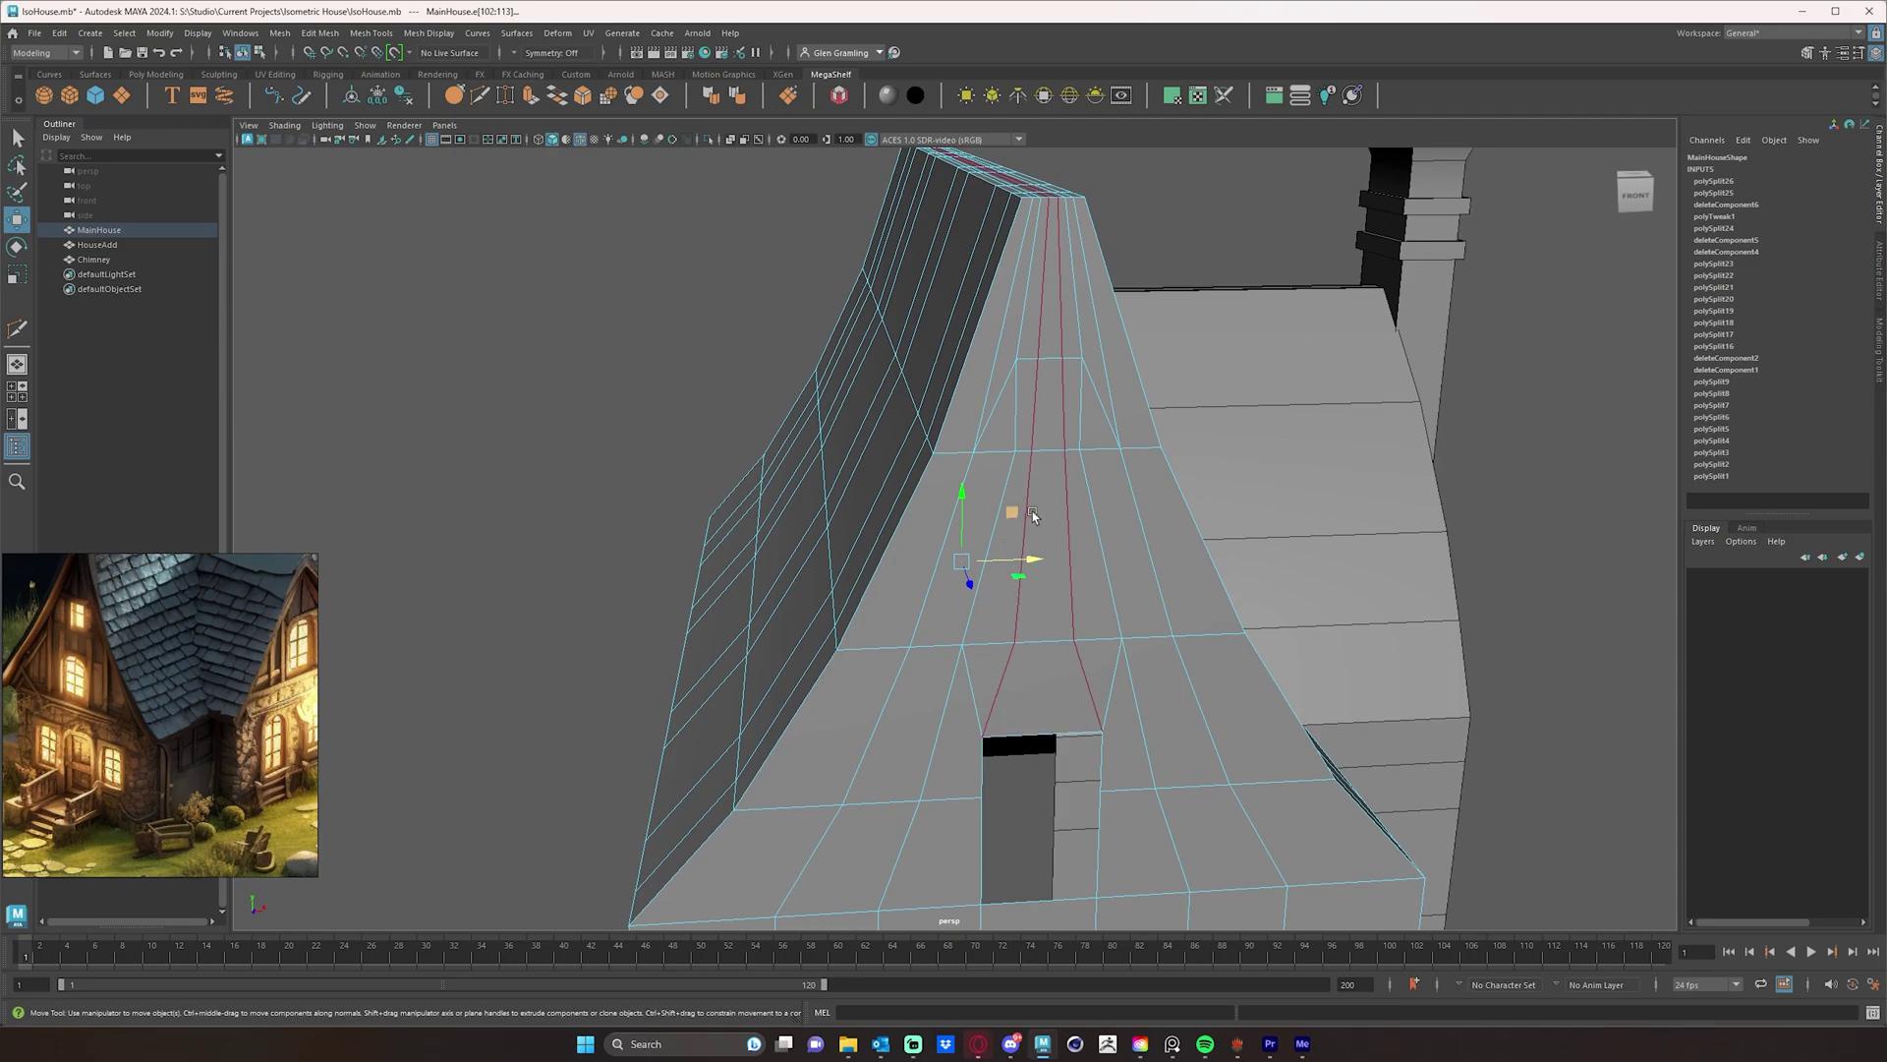
{"action": "left_click_drag", "start_coordinate": [1040, 324], "coordinate": [1054, 361], "text": "alt"}
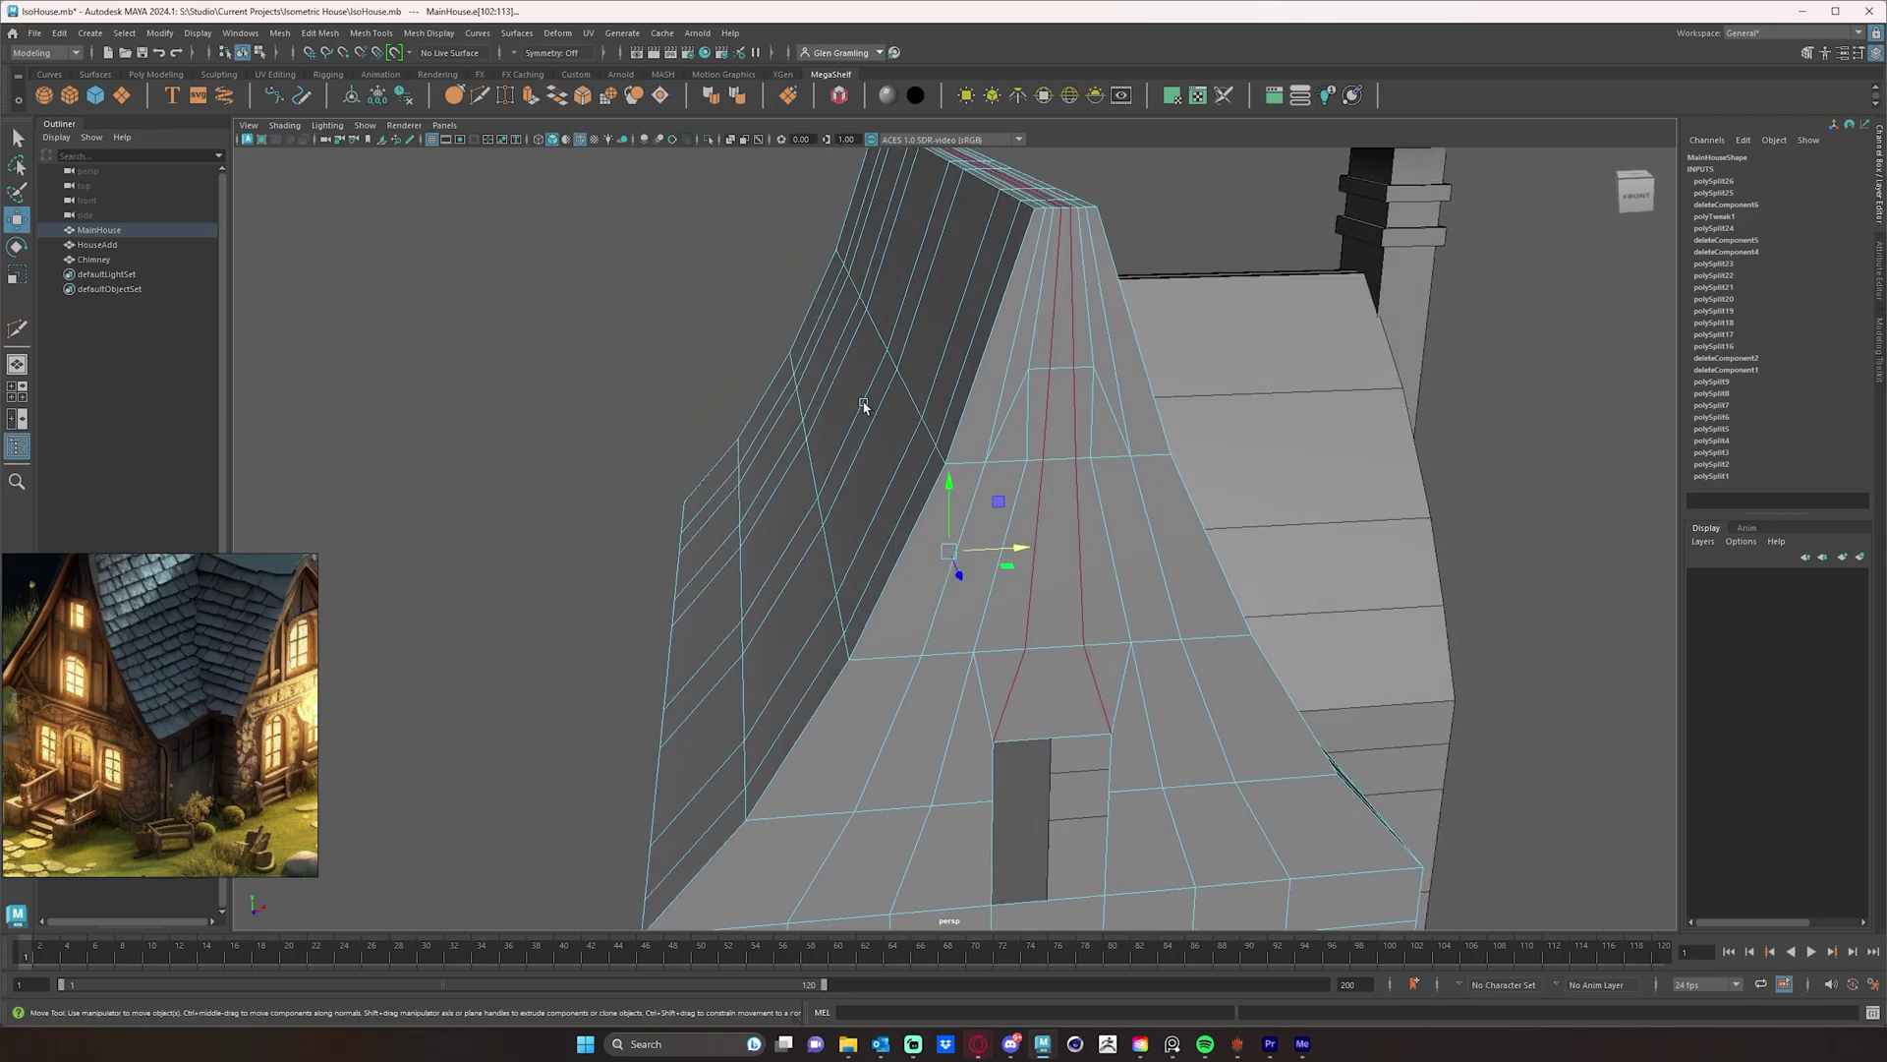
{"action": "left_click_drag", "start_coordinate": [864, 404], "coordinate": [1153, 436], "text": "alt"}
{"action": "right_click_drag", "start_coordinate": [1326, 500], "coordinate": [963, 491], "text": "alt"}
{"action": "left_click_drag", "start_coordinate": [962, 492], "coordinate": [857, 590], "text": "alt"}
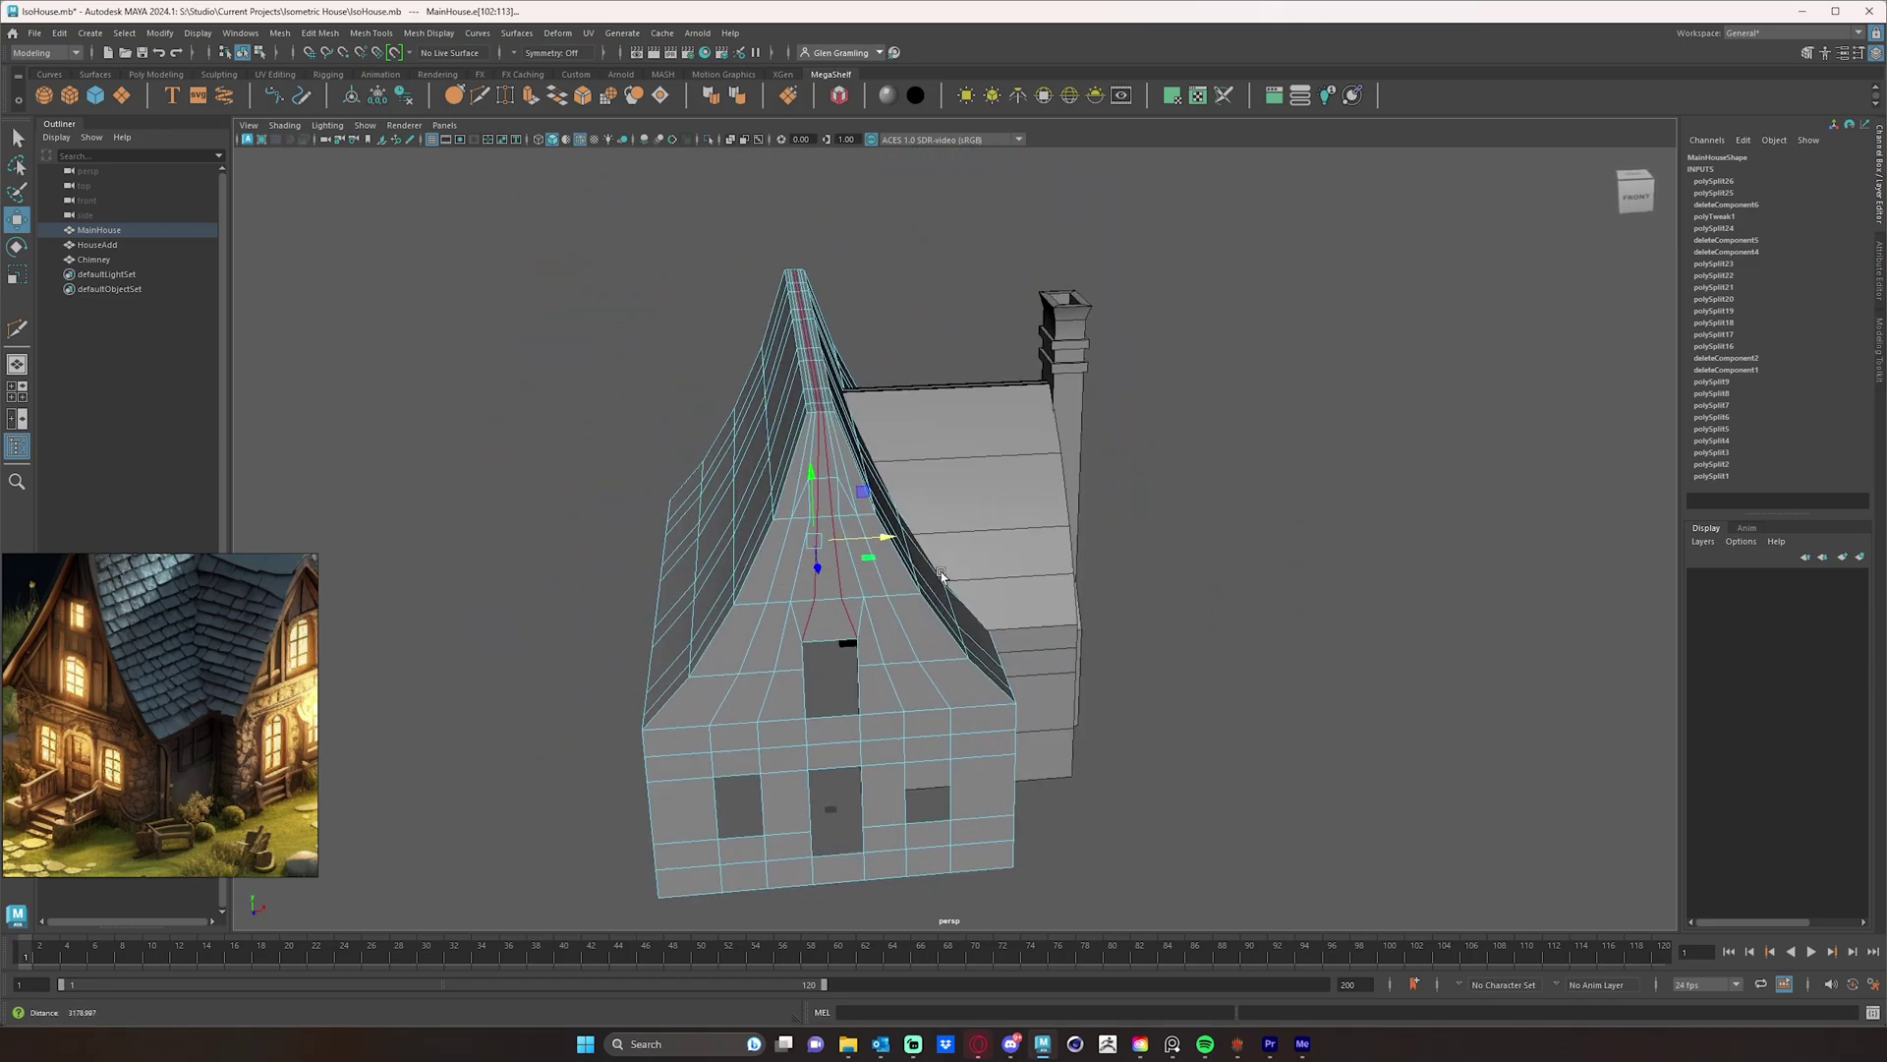
{"action": "right_click_drag", "start_coordinate": [845, 579], "coordinate": [965, 571], "text": "alt"}
{"action": "left_click_drag", "start_coordinate": [845, 539], "coordinate": [967, 552], "text": "alt"}
{"action": "right_click_drag", "start_coordinate": [932, 557], "coordinate": [958, 565], "text": "alt"}
{"action": "left_click_drag", "start_coordinate": [959, 565], "coordinate": [1135, 599], "text": "alt"}
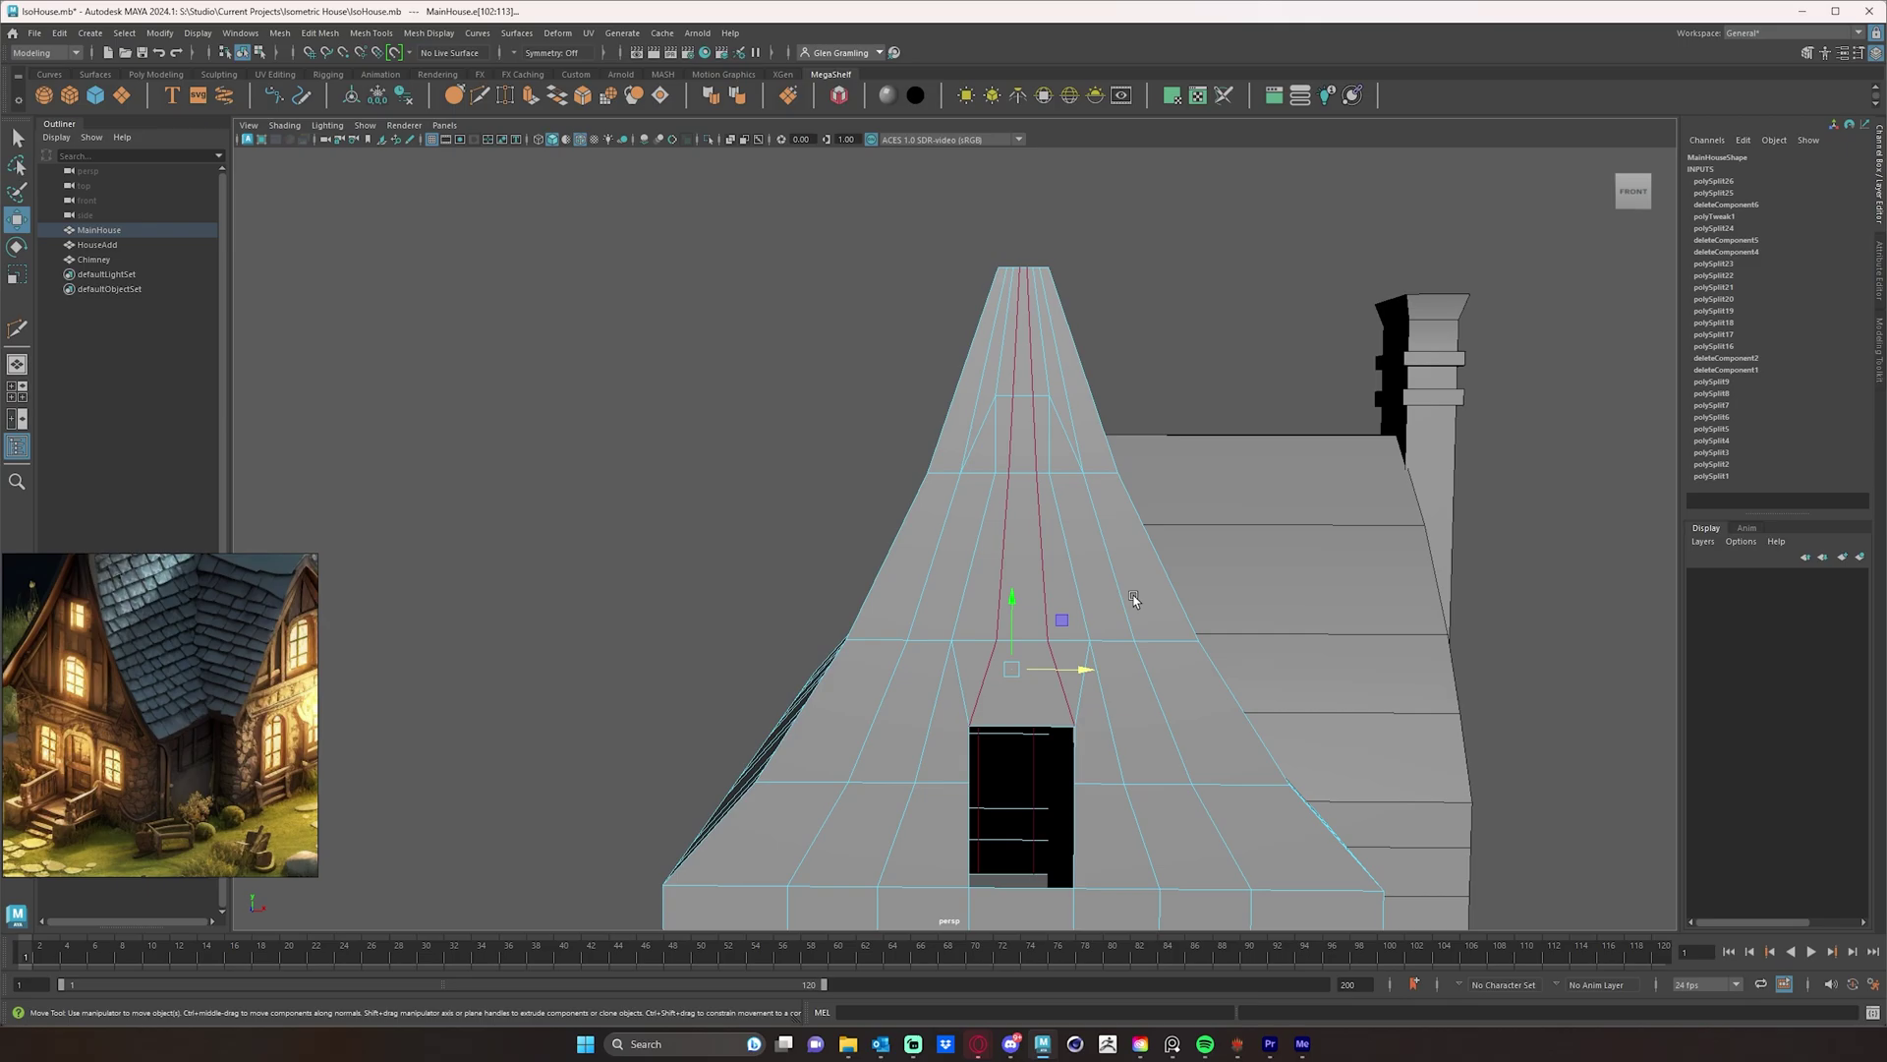
- Delete the selected edge loops and raise the two leftover vertices on the row above the upper window
{"action": "left_click", "coordinate": [1134, 600]}
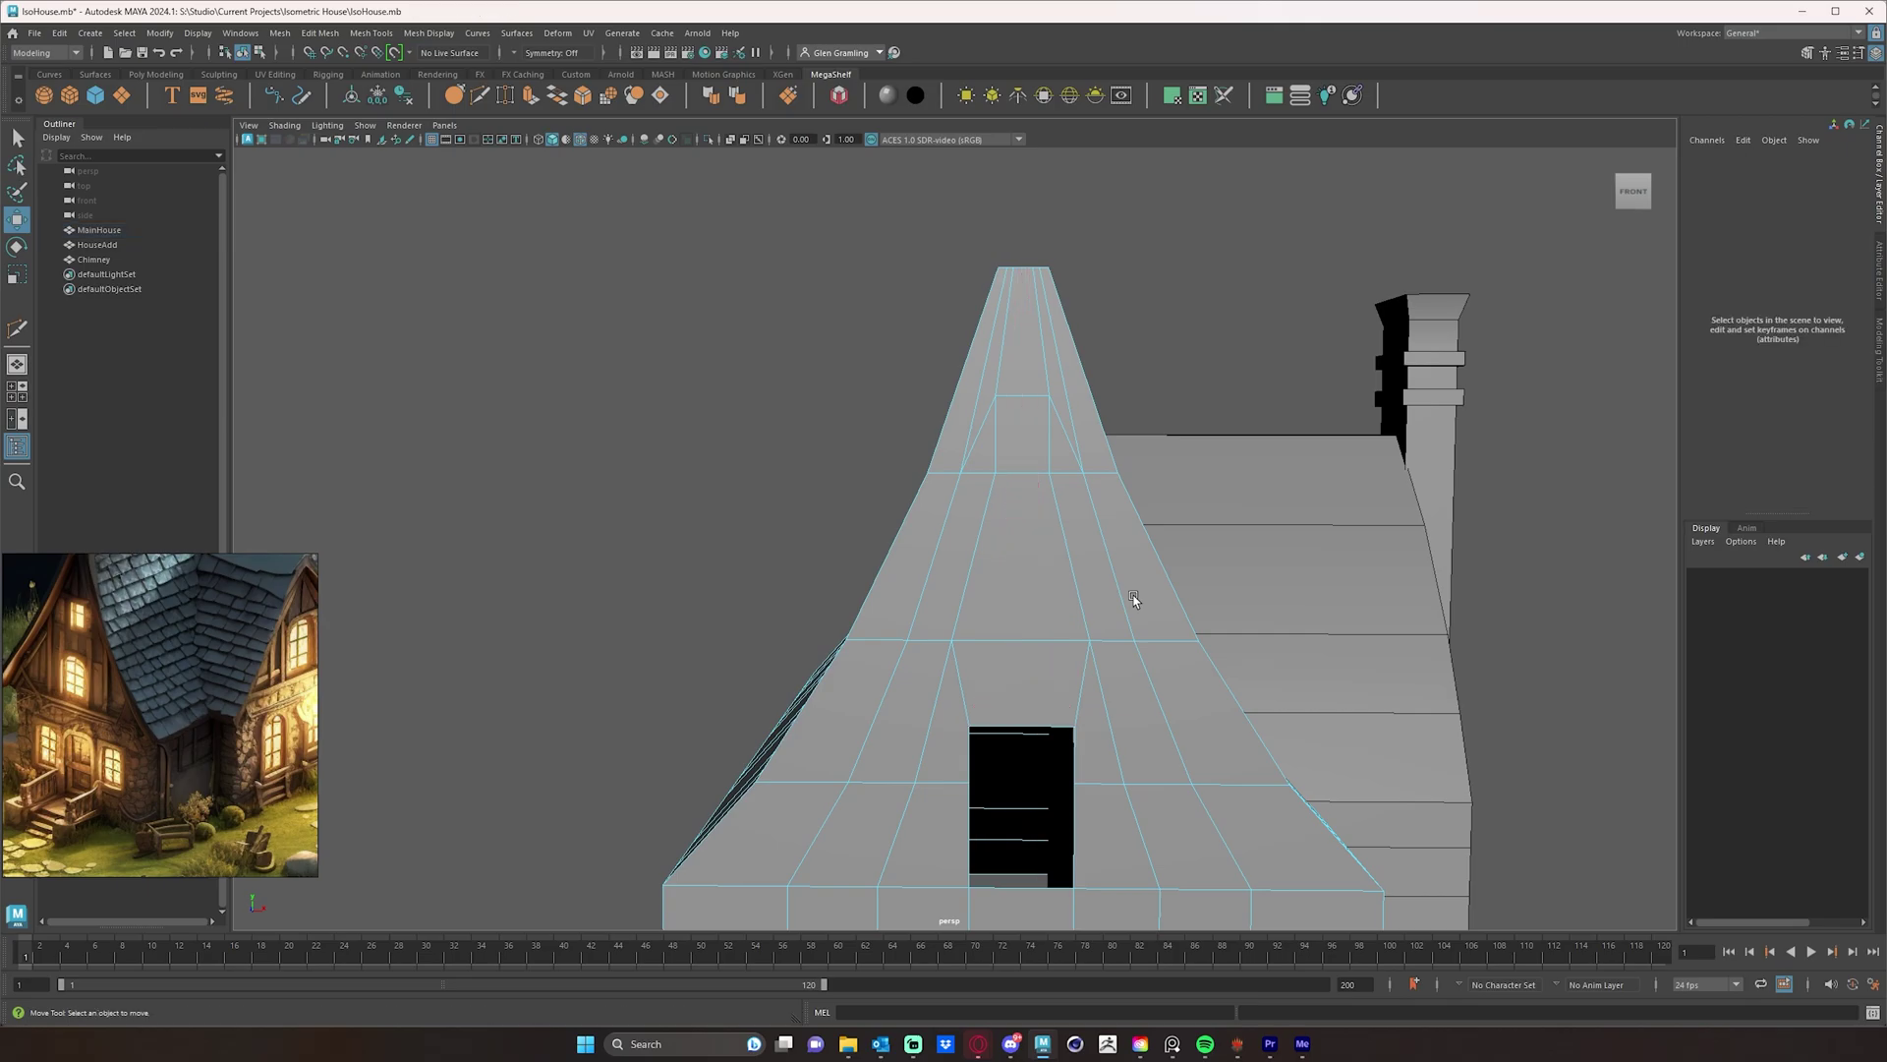
{"action": "left_click_drag", "start_coordinate": [1134, 600], "coordinate": [1113, 639], "text": "alt"}
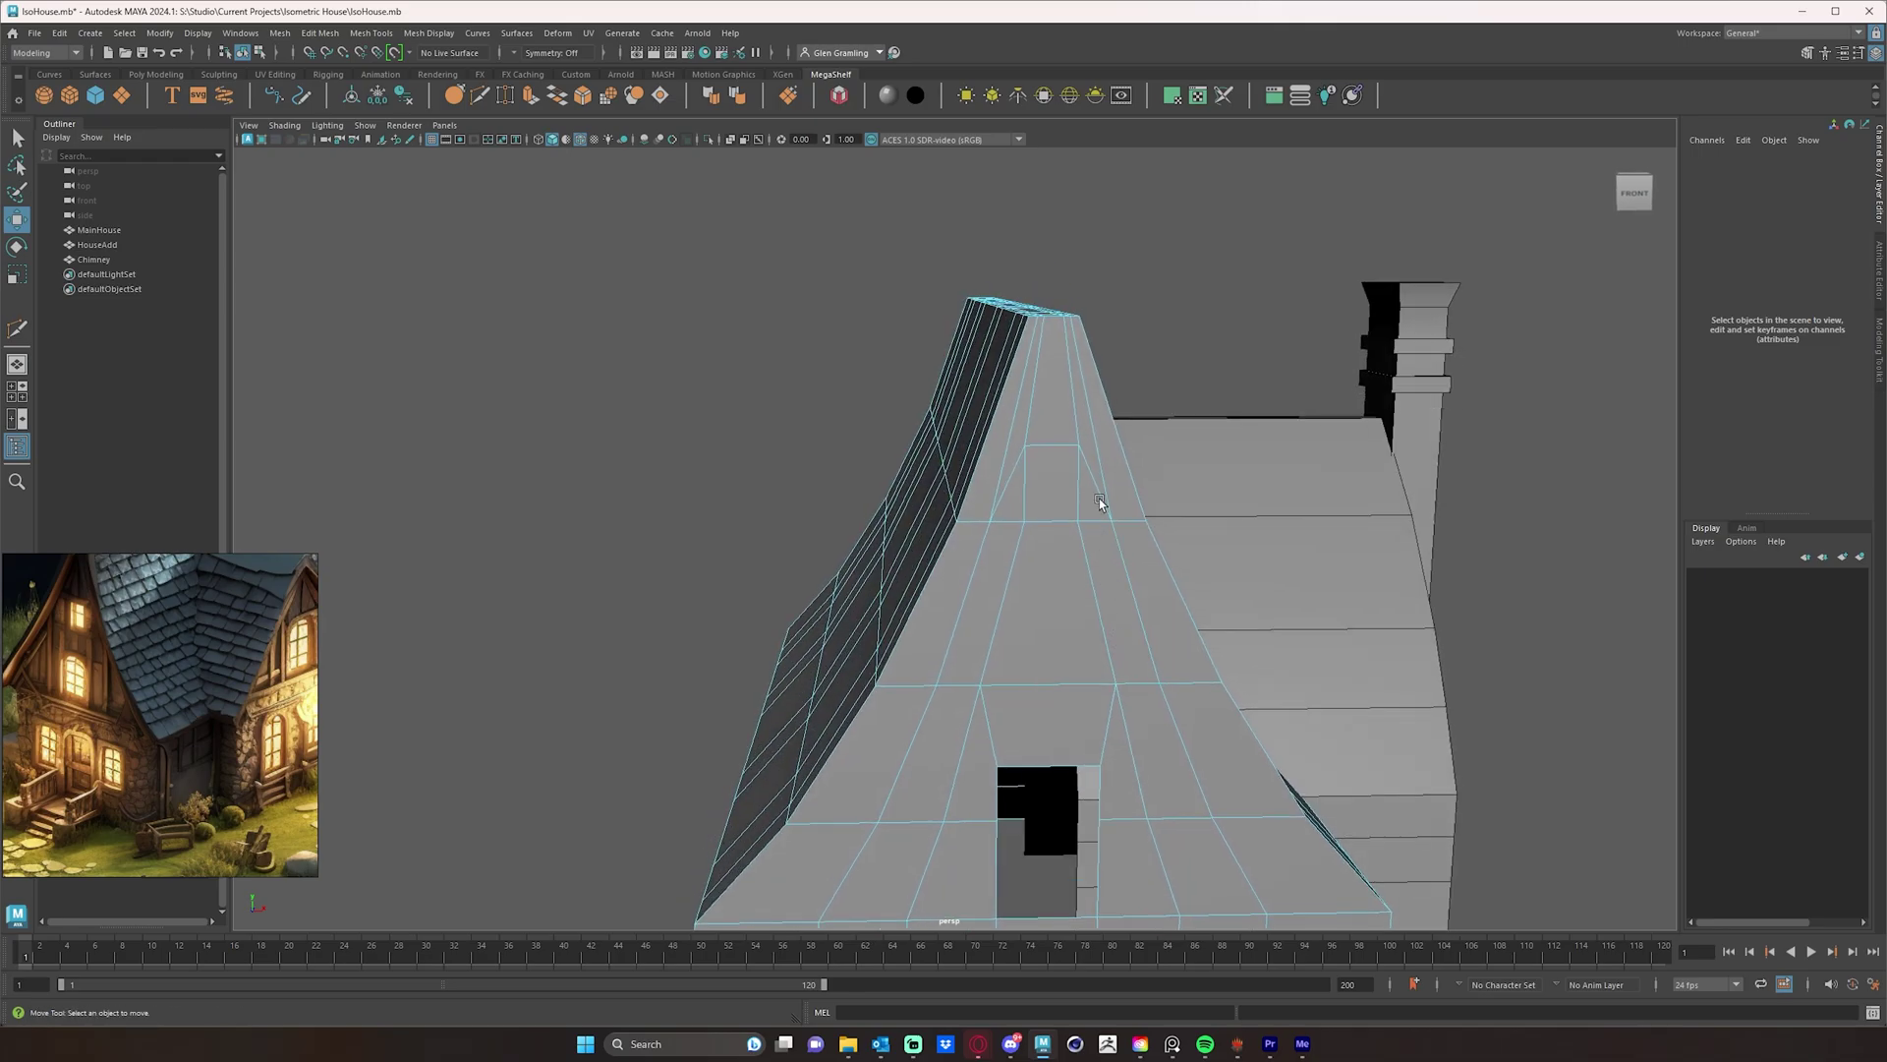
{"action": "right_click_drag", "start_coordinate": [1085, 527], "coordinate": [1021, 527]}
{"action": "left_click", "coordinate": [1040, 522]}
{"action": "left_click", "coordinate": [1072, 687]}
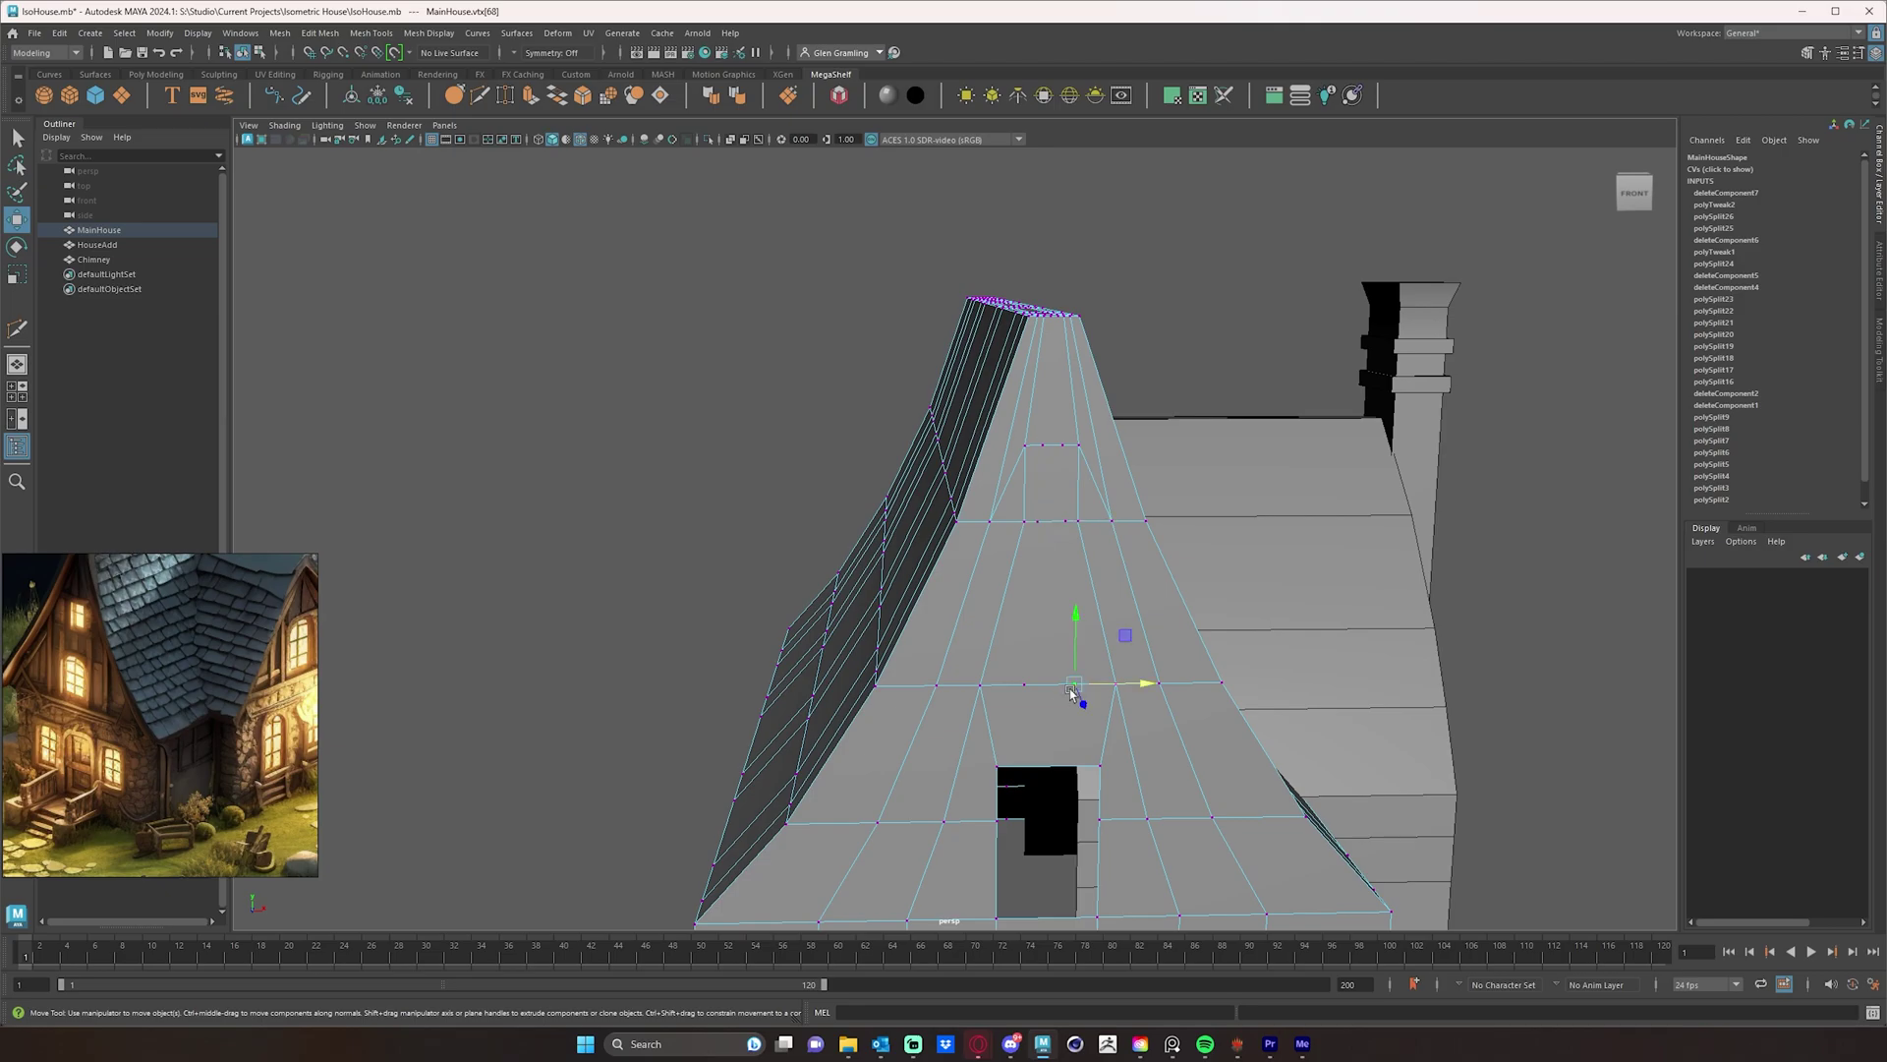
{"action": "left_click", "coordinate": [1023, 687]}
{"action": "left_click_drag", "start_coordinate": [1024, 686], "coordinate": [1071, 649]}
{"action": "left_click", "coordinate": [1073, 685]}
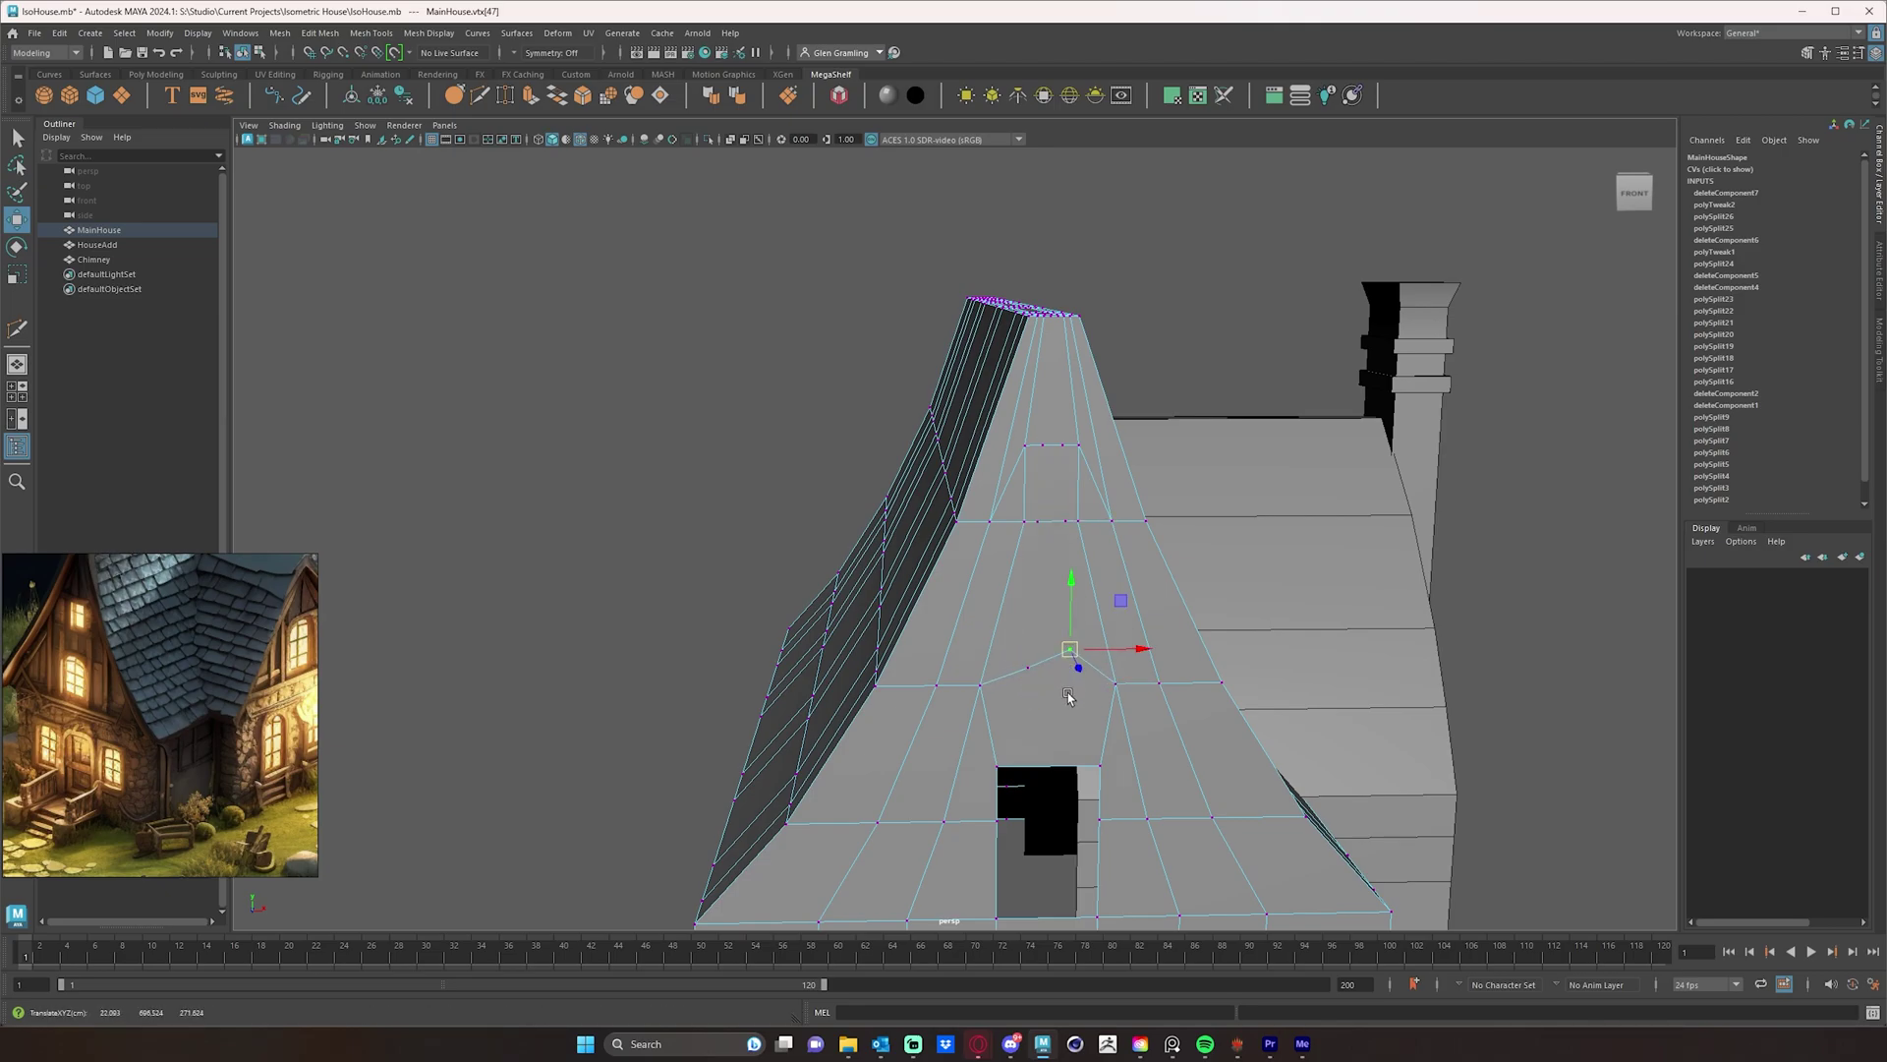
{"action": "left_click", "coordinate": [1023, 673]}
{"action": "left_click", "coordinate": [1024, 673]}
{"action": "middle_click_drag", "start_coordinate": [1024, 669], "coordinate": [1024, 657]}
{"action": "left_click_drag", "start_coordinate": [1148, 779], "coordinate": [1127, 773], "text": "alt"}
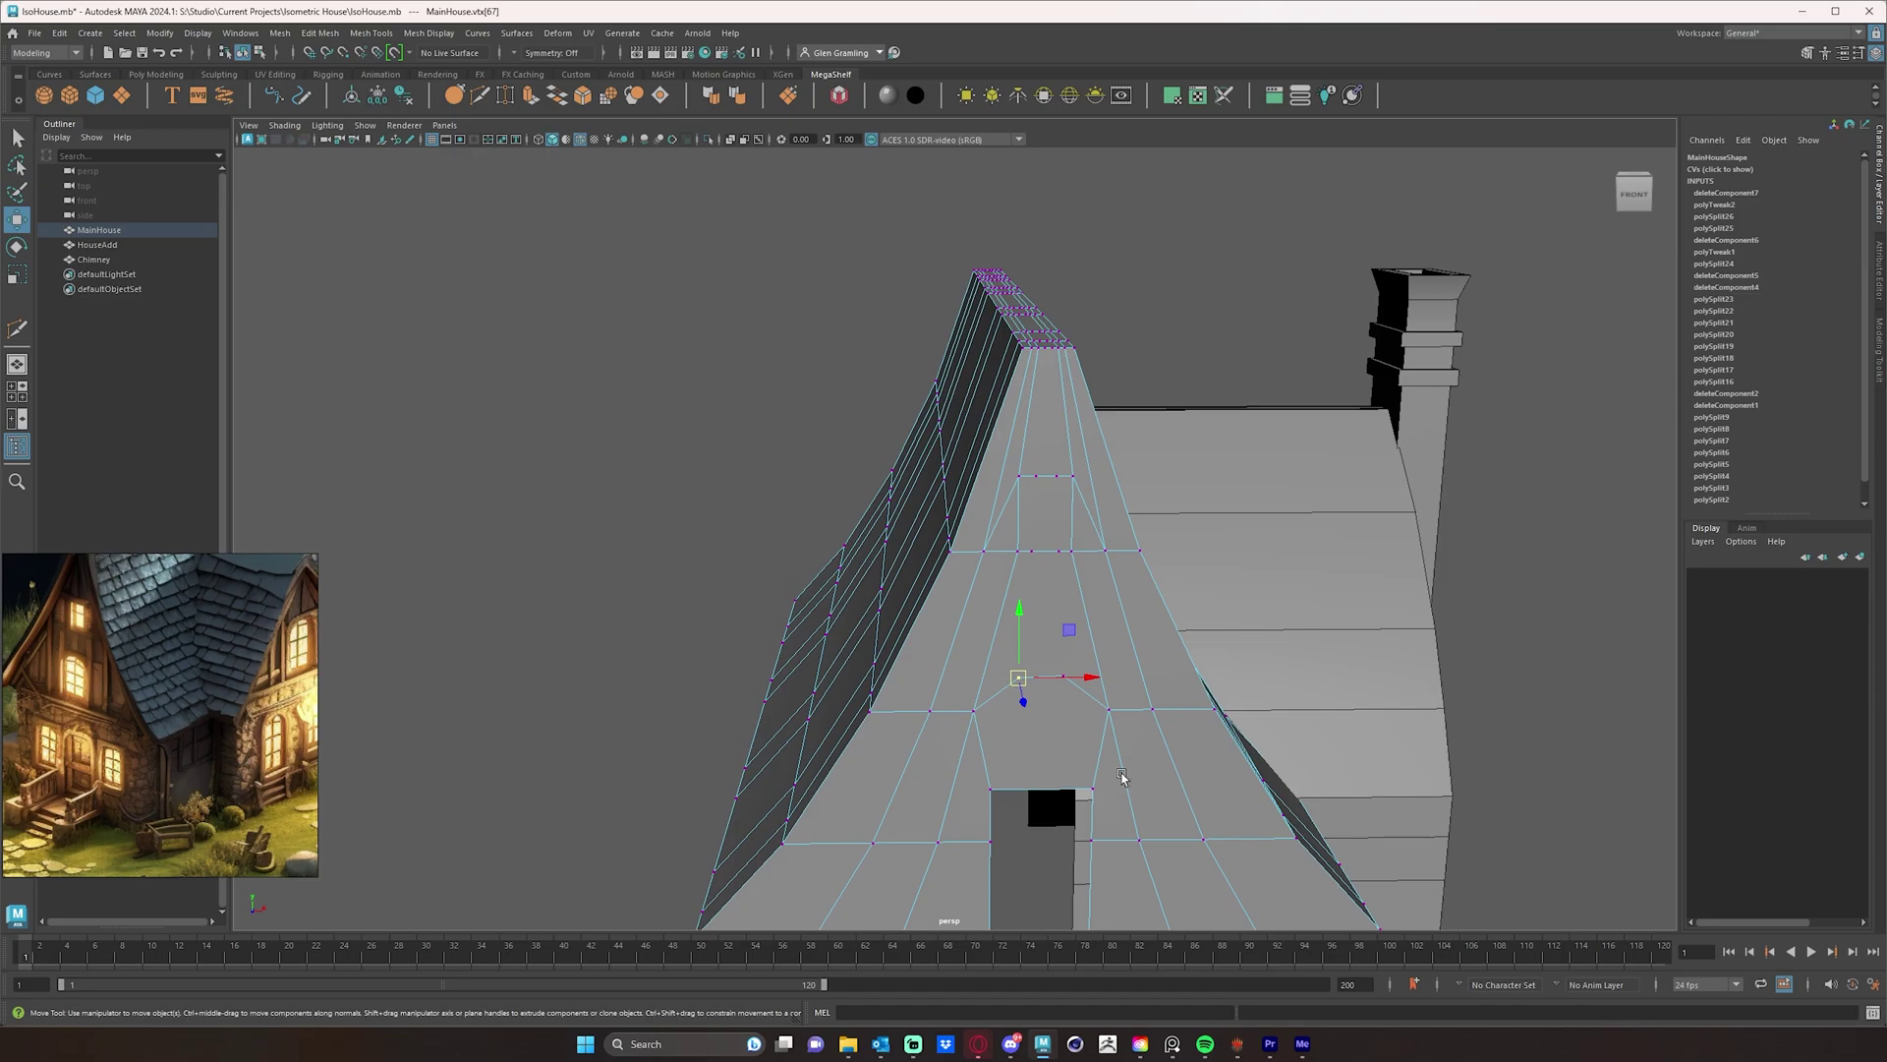
- Examine the vertices along the attic window's top edge near the gable's peak
{"action": "left_click_drag", "start_coordinate": [1075, 493], "coordinate": [1144, 658], "text": "alt"}
{"action": "scroll", "coordinate": [1144, 658], "scroll_direction": "up", "scroll_amount": 3}
{"action": "right_click_drag", "start_coordinate": [1137, 559], "coordinate": [1239, 467]}
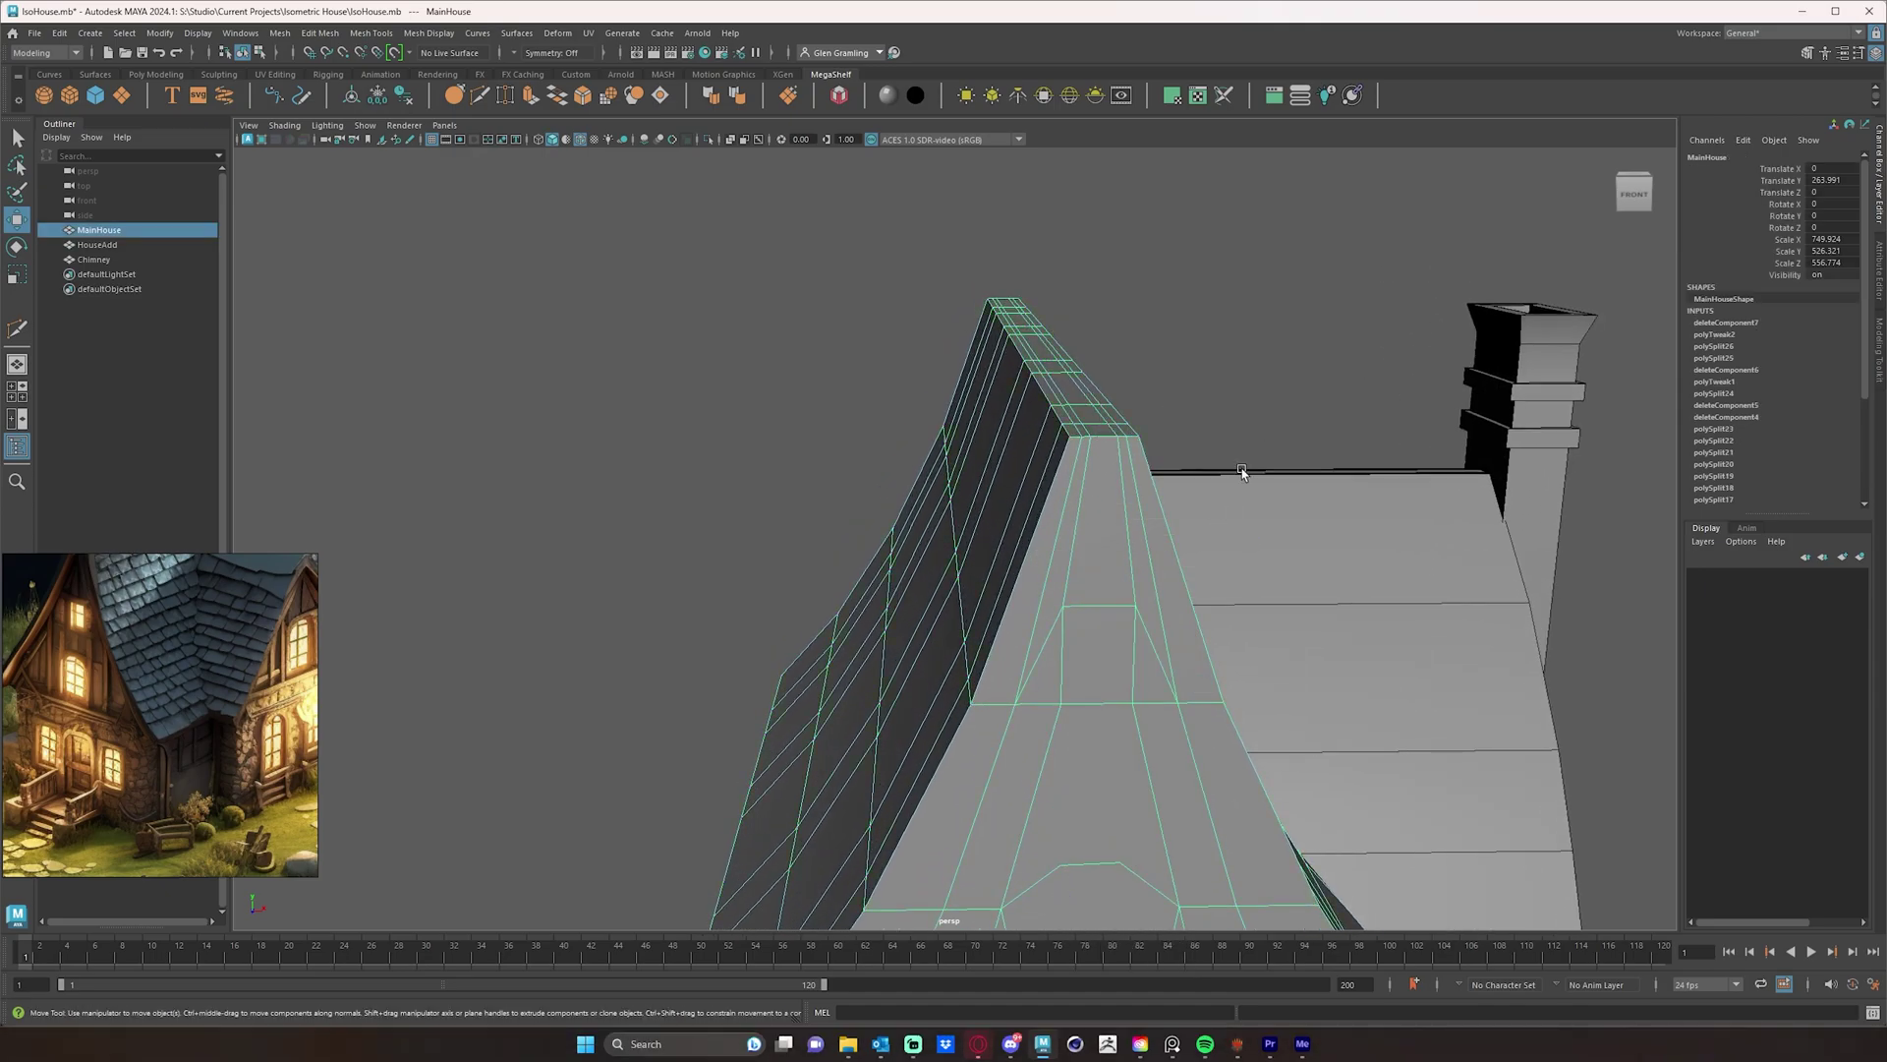
{"action": "left_click", "coordinate": [1267, 404]}
{"action": "left_click_drag", "start_coordinate": [1199, 565], "coordinate": [1000, 575], "text": "alt"}
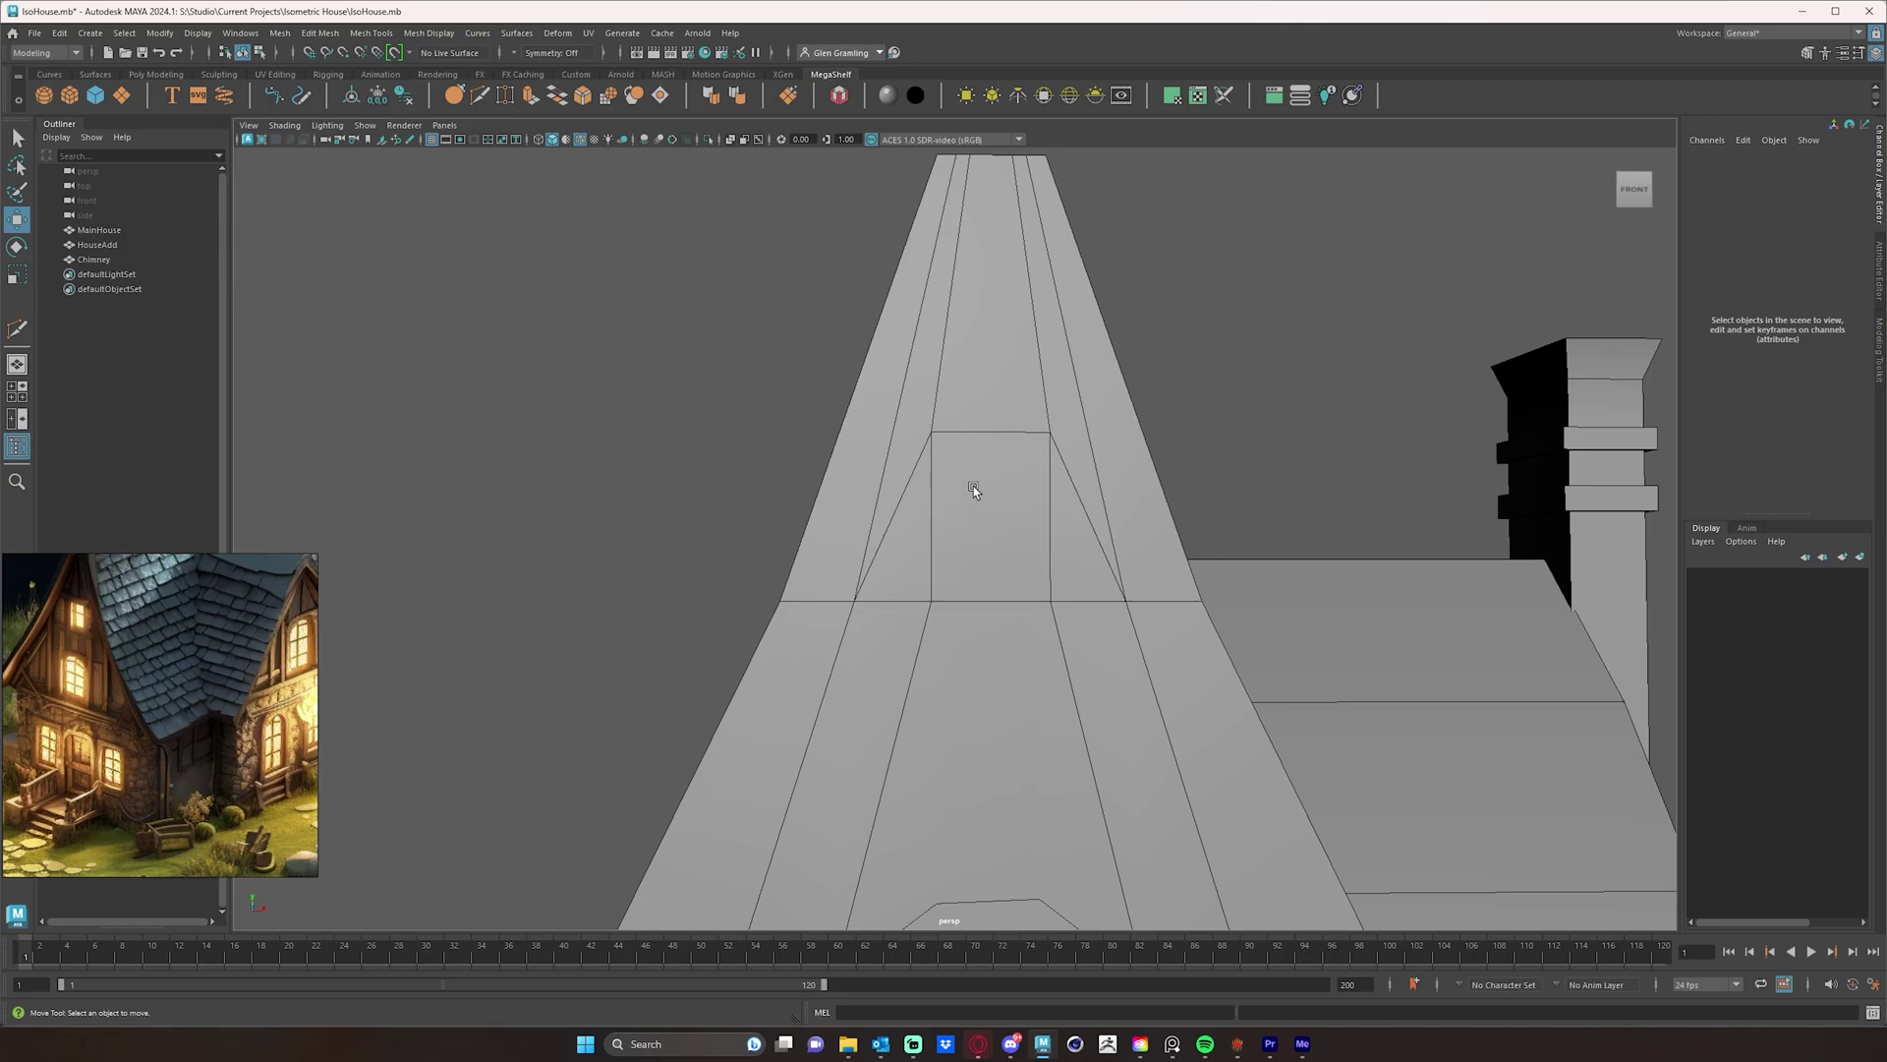
{"action": "left_click_drag", "start_coordinate": [941, 473], "coordinate": [1064, 553], "text": "alt"}
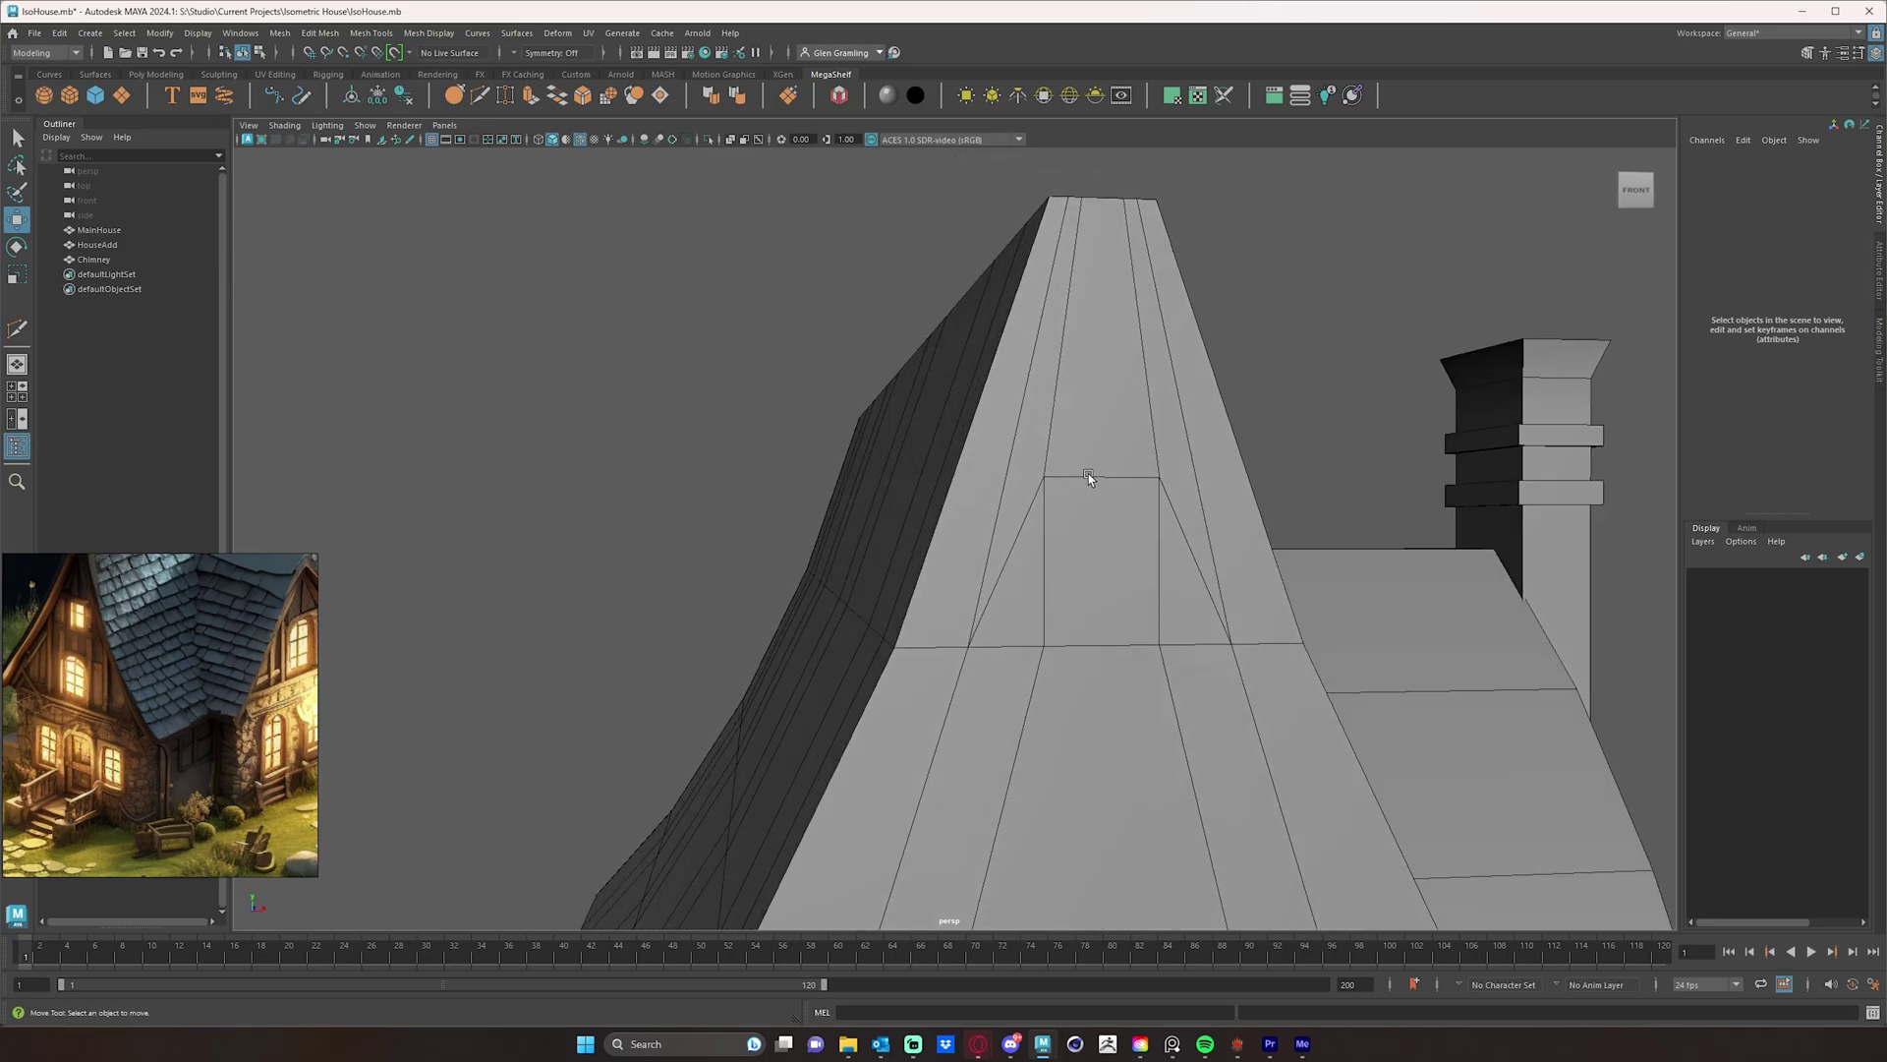
{"action": "left_click_drag", "start_coordinate": [1034, 633], "coordinate": [1056, 586], "text": "alt"}
{"action": "right_click_drag", "start_coordinate": [1056, 580], "coordinate": [1012, 592]}
{"action": "left_click", "coordinate": [1056, 526]}
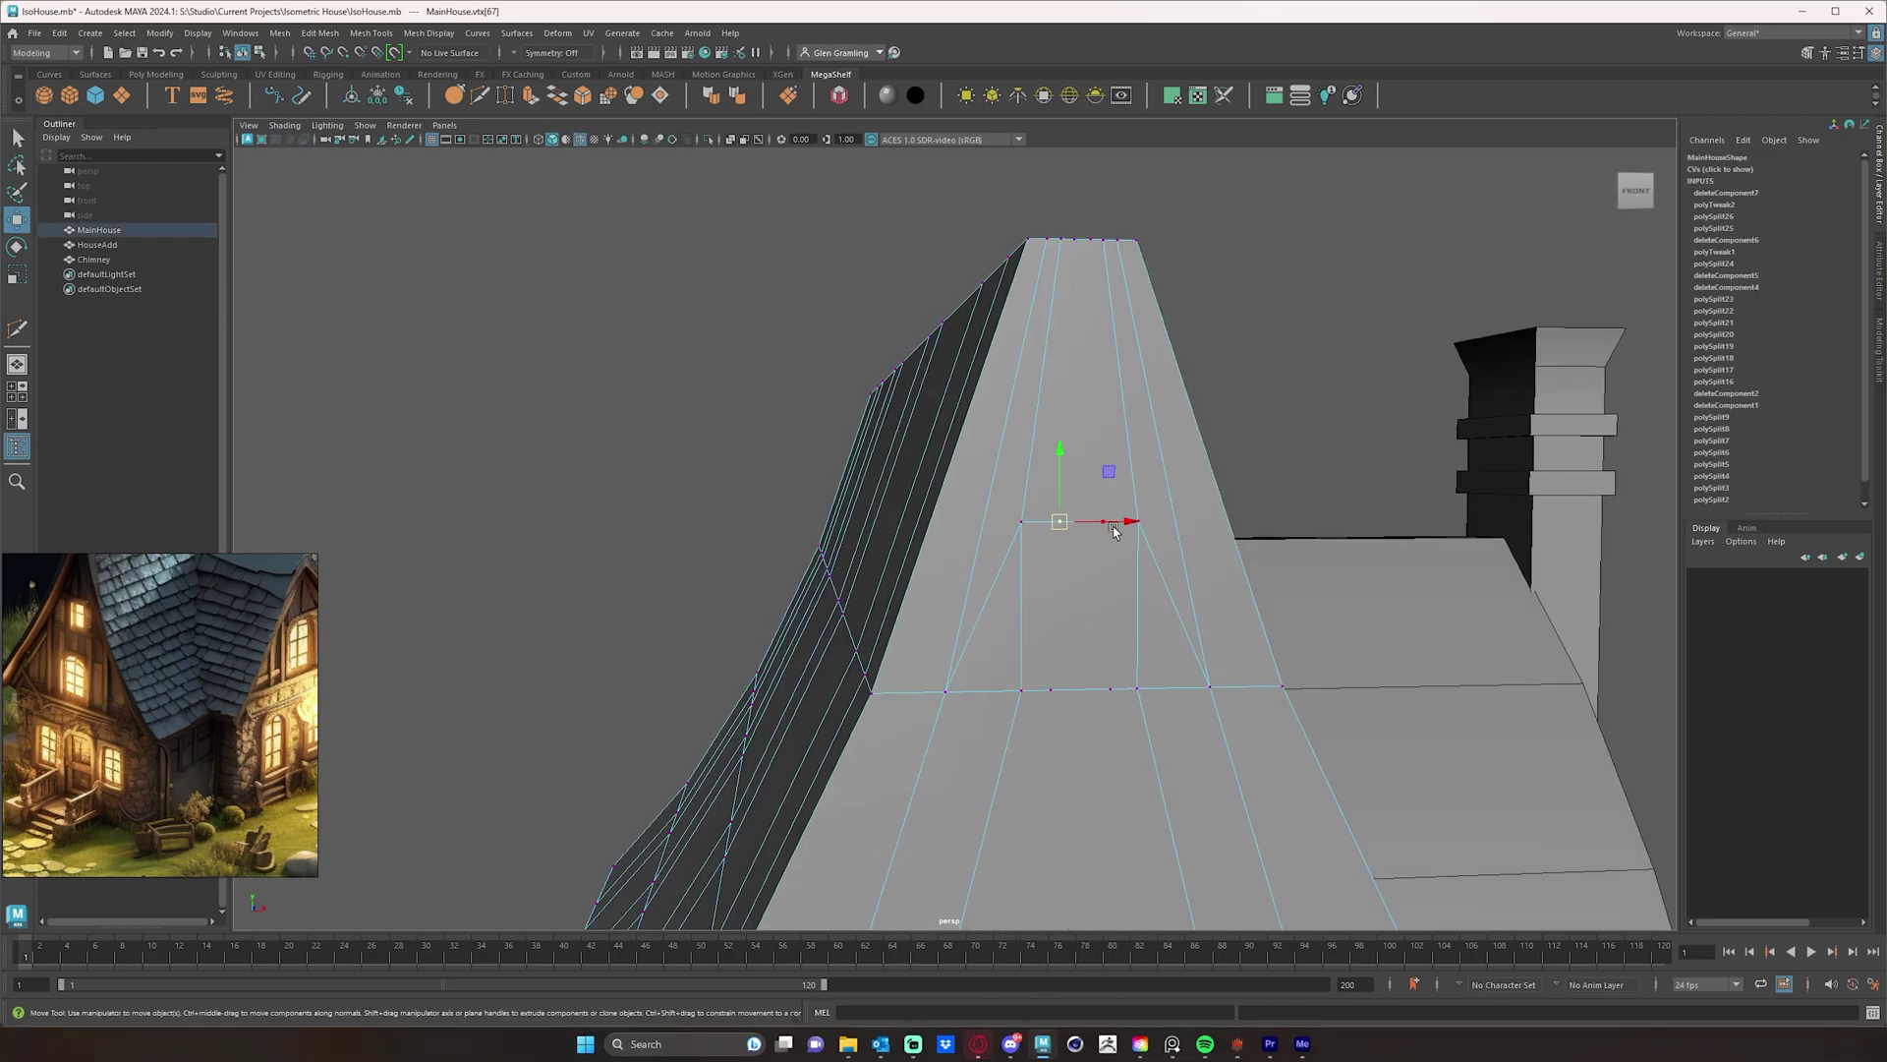
- Inspect the individual edge segments around the attic window's outline by selecting them one at a time
{"action": "right_click_drag", "start_coordinate": [1014, 594], "coordinate": [1017, 549]}
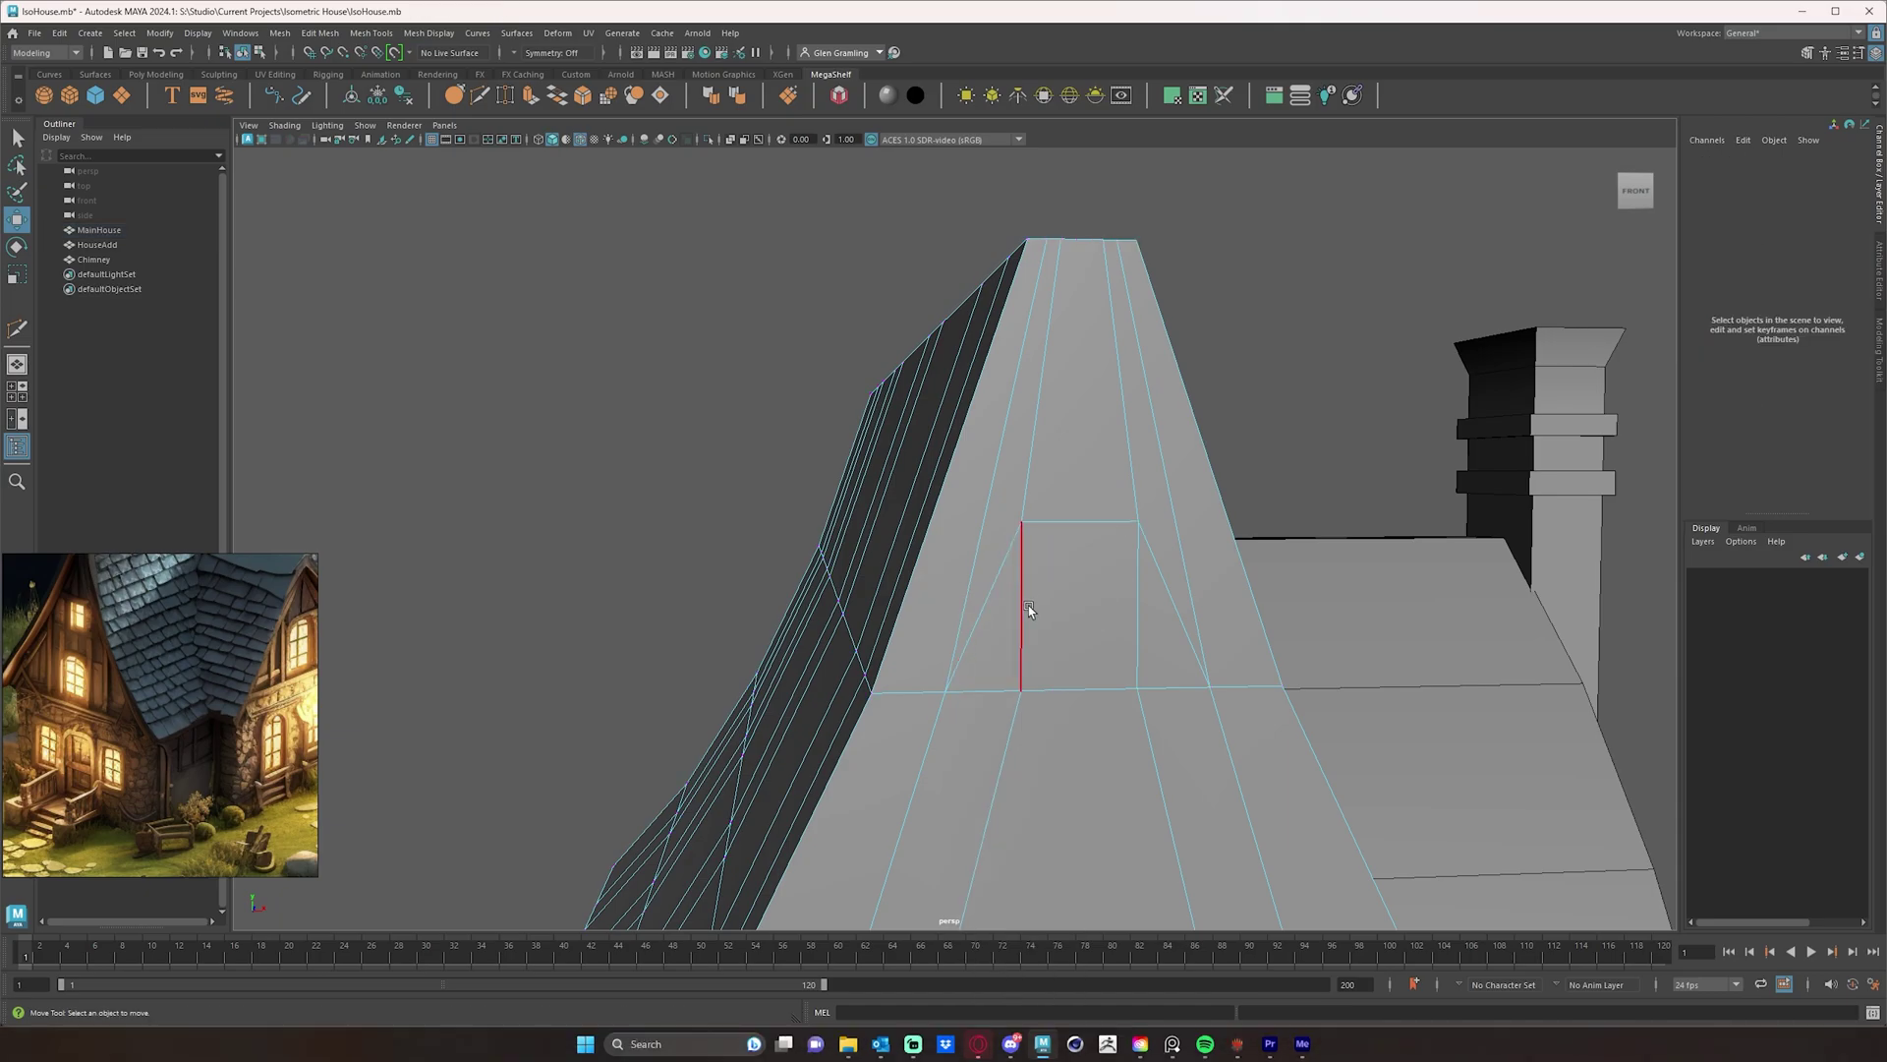
{"action": "left_click", "coordinate": [1023, 605]}
{"action": "left_click", "coordinate": [1042, 527]}
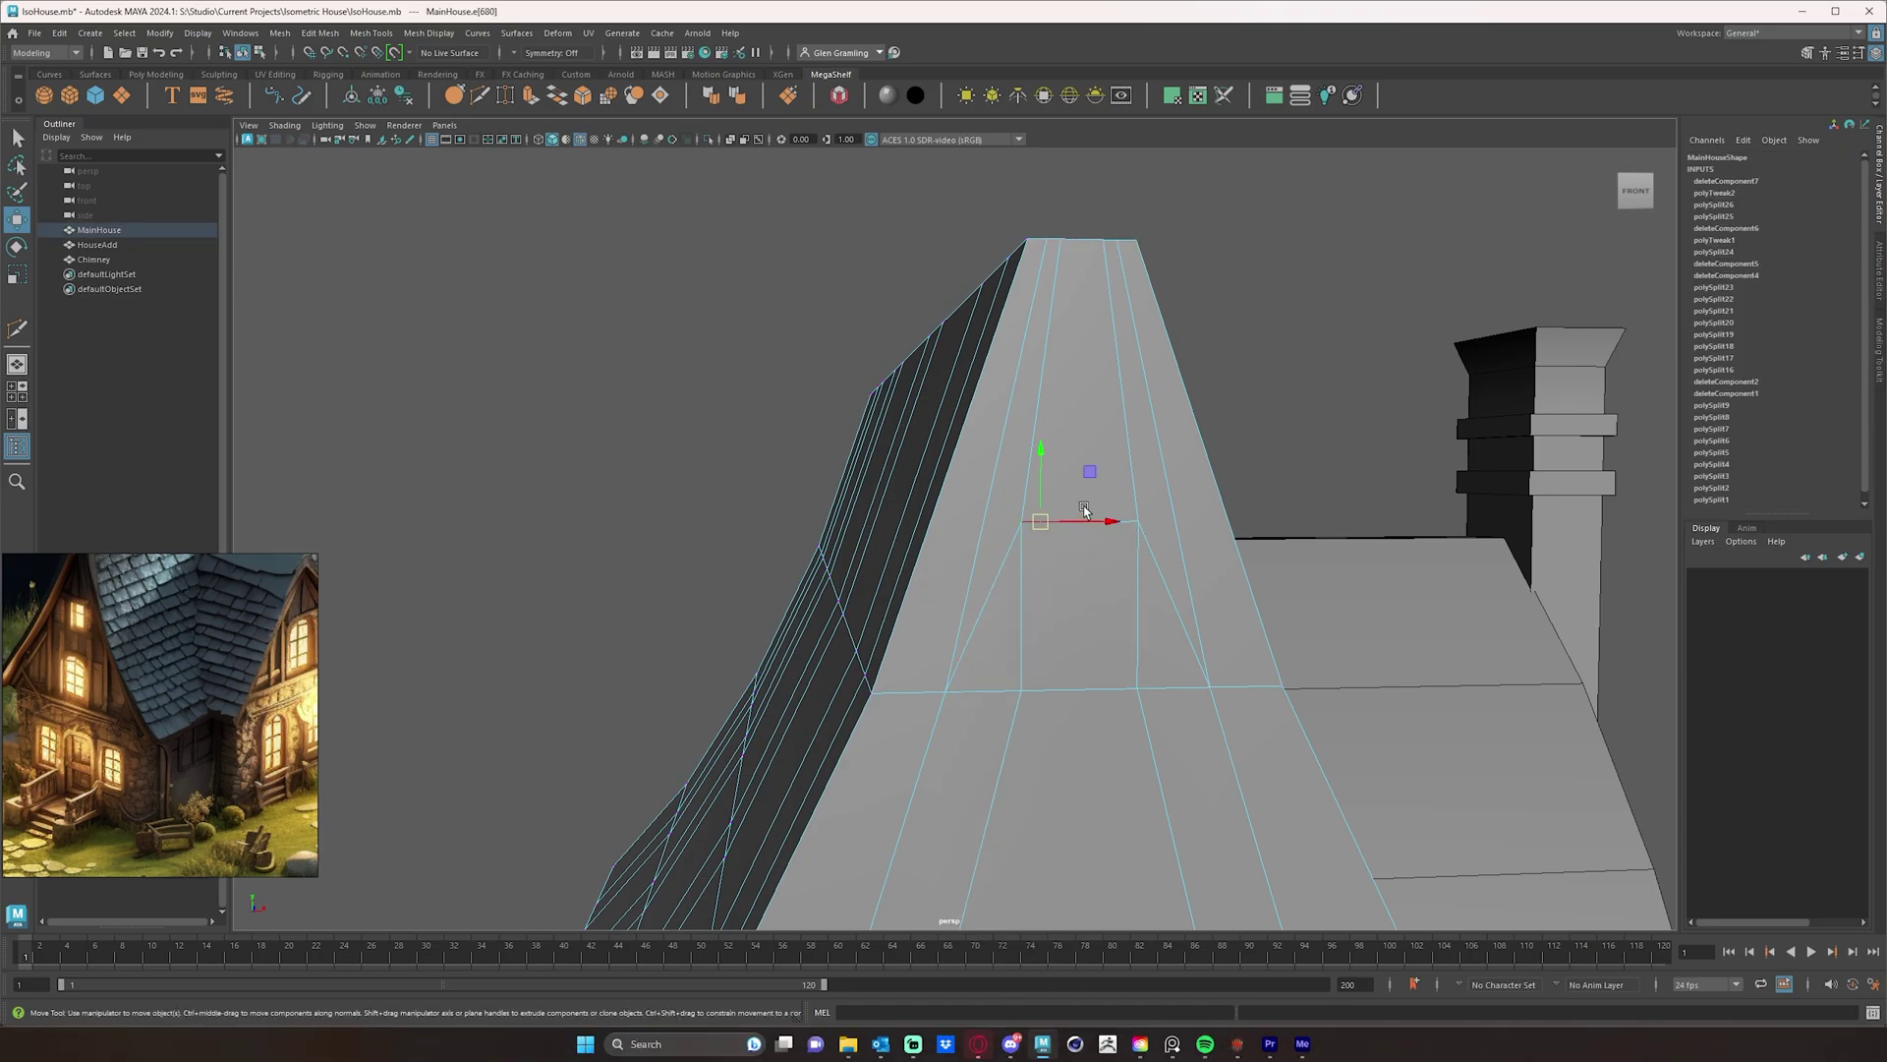
{"action": "left_click", "coordinate": [1086, 511]}
{"action": "left_click", "coordinate": [1137, 570]}
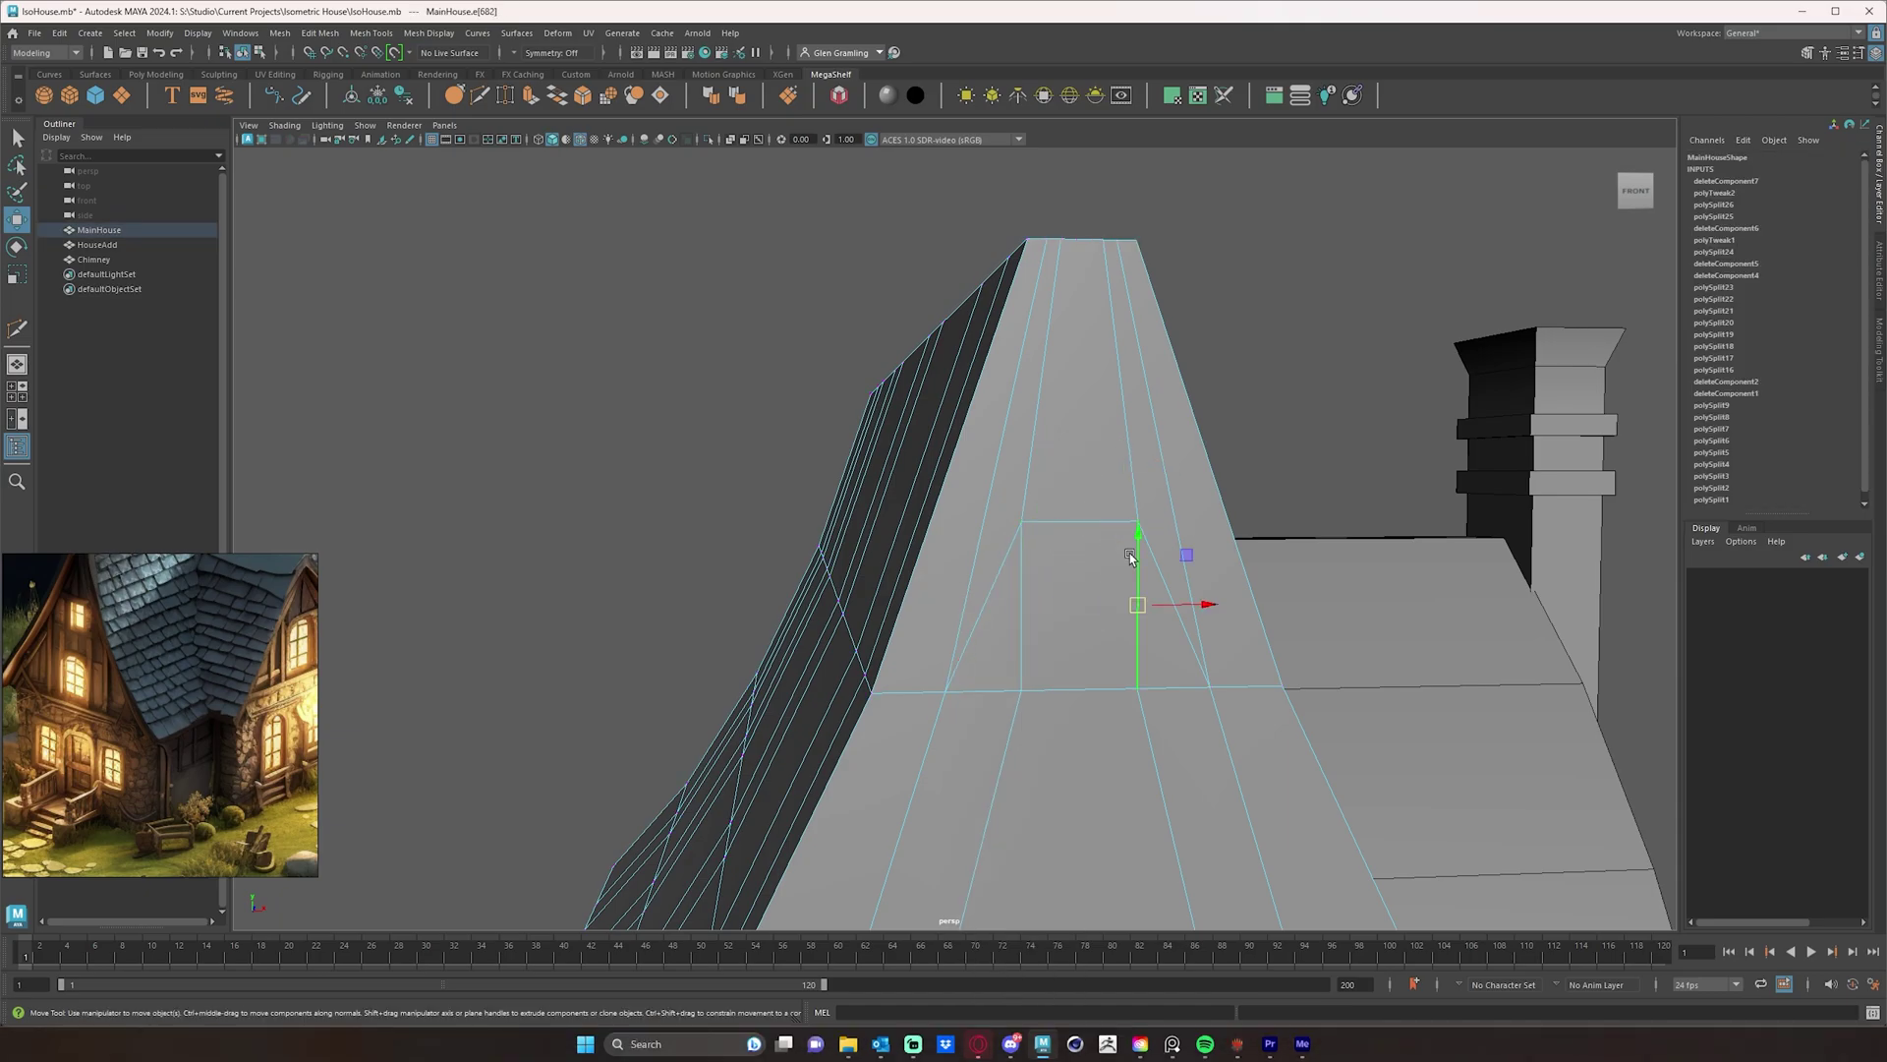
{"action": "left_click", "coordinate": [1108, 689]}
{"action": "left_click", "coordinate": [1047, 700]}
{"action": "left_click_drag", "start_coordinate": [1129, 592], "coordinate": [1115, 582], "text": "alt"}
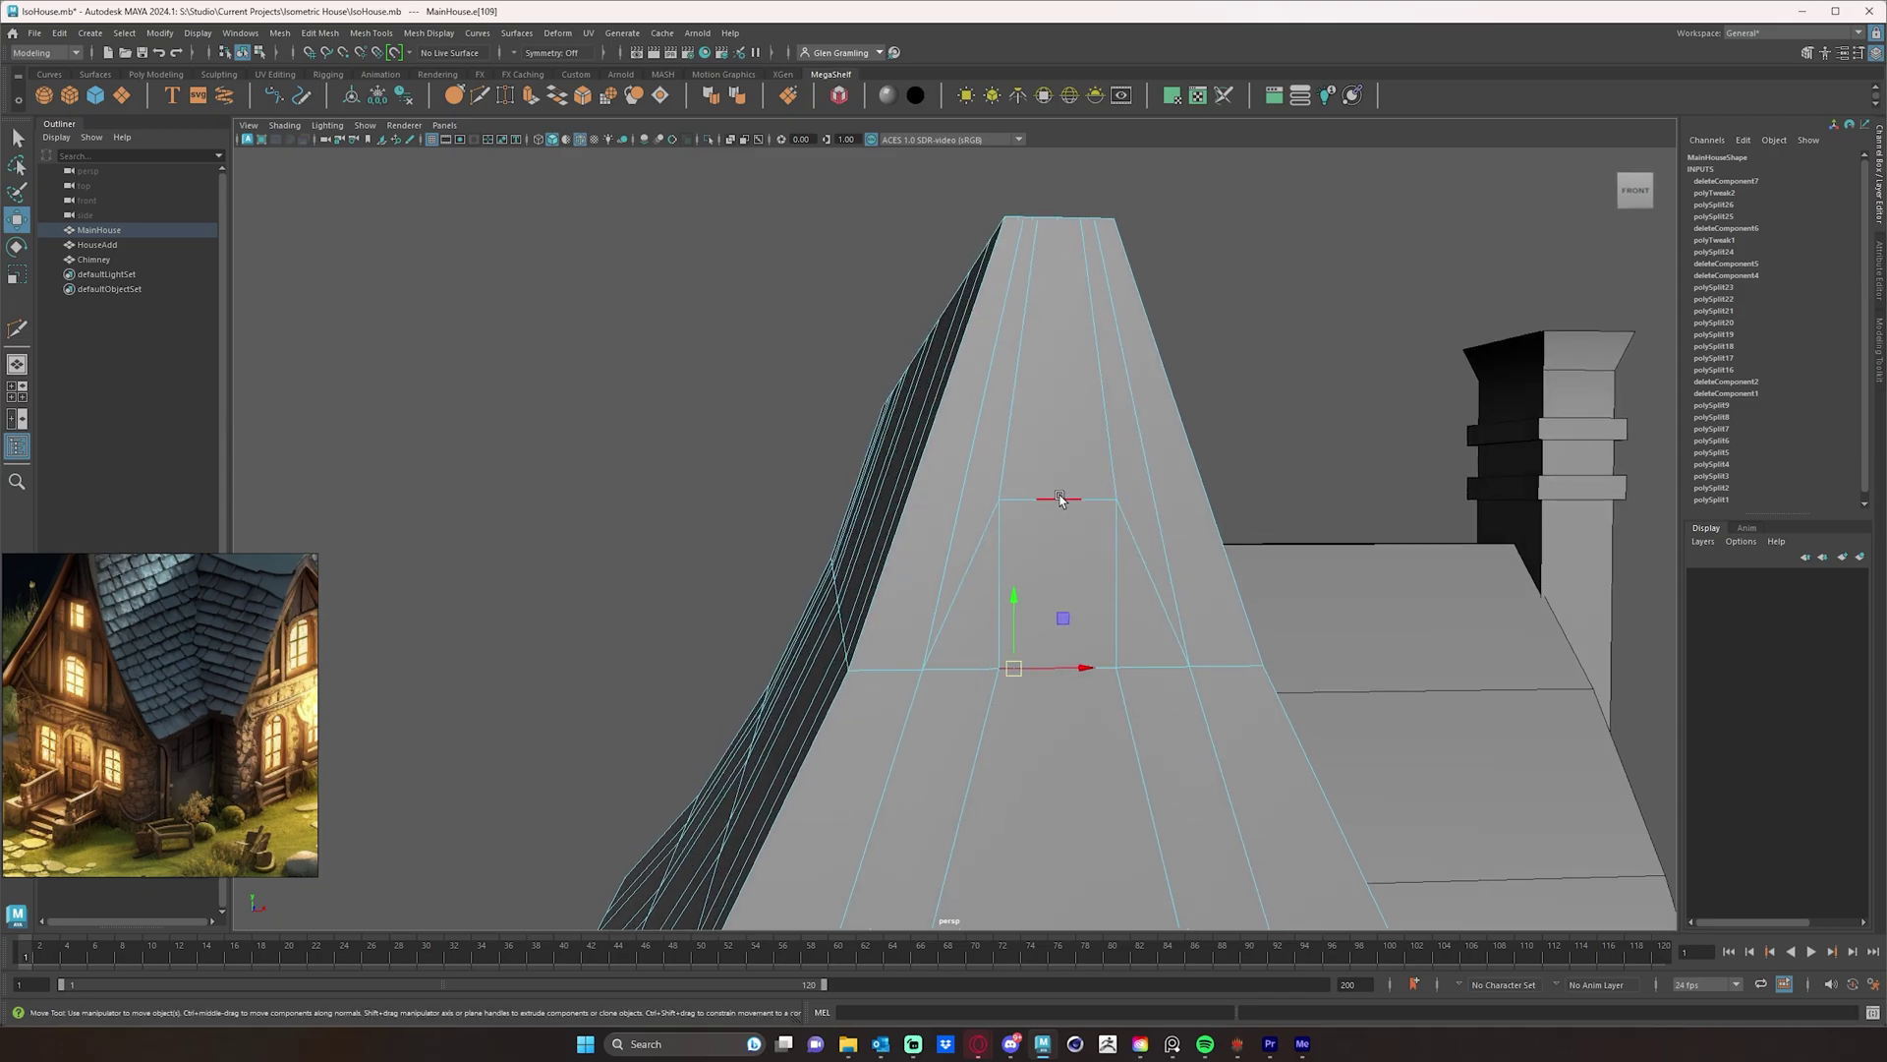
{"action": "left_click", "coordinate": [1278, 471]}
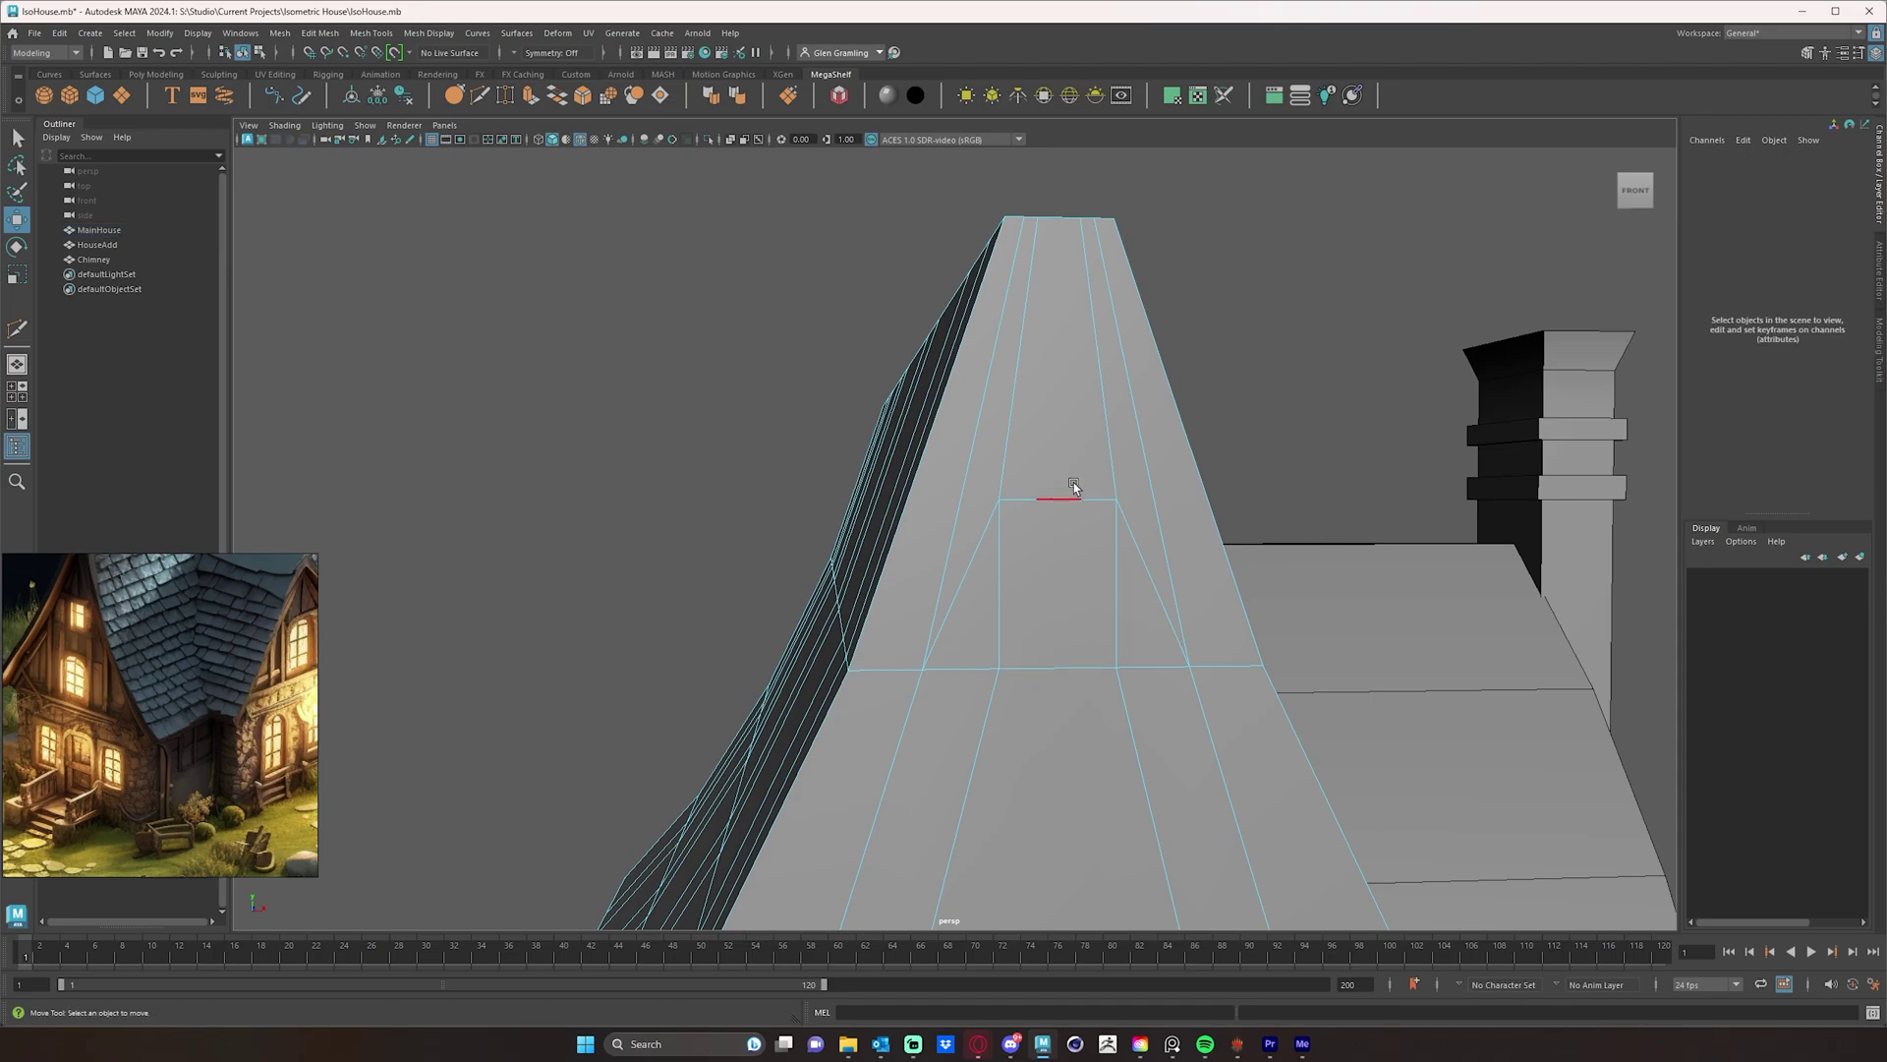
- Undo the vertex moves and the deletion of the two central edge loops
{"action": "right_click_drag", "start_coordinate": [1073, 483], "coordinate": [1251, 439], "text": "alt"}
{"action": "left_click_drag", "start_coordinate": [1282, 431], "coordinate": [1315, 457], "text": "alt"}
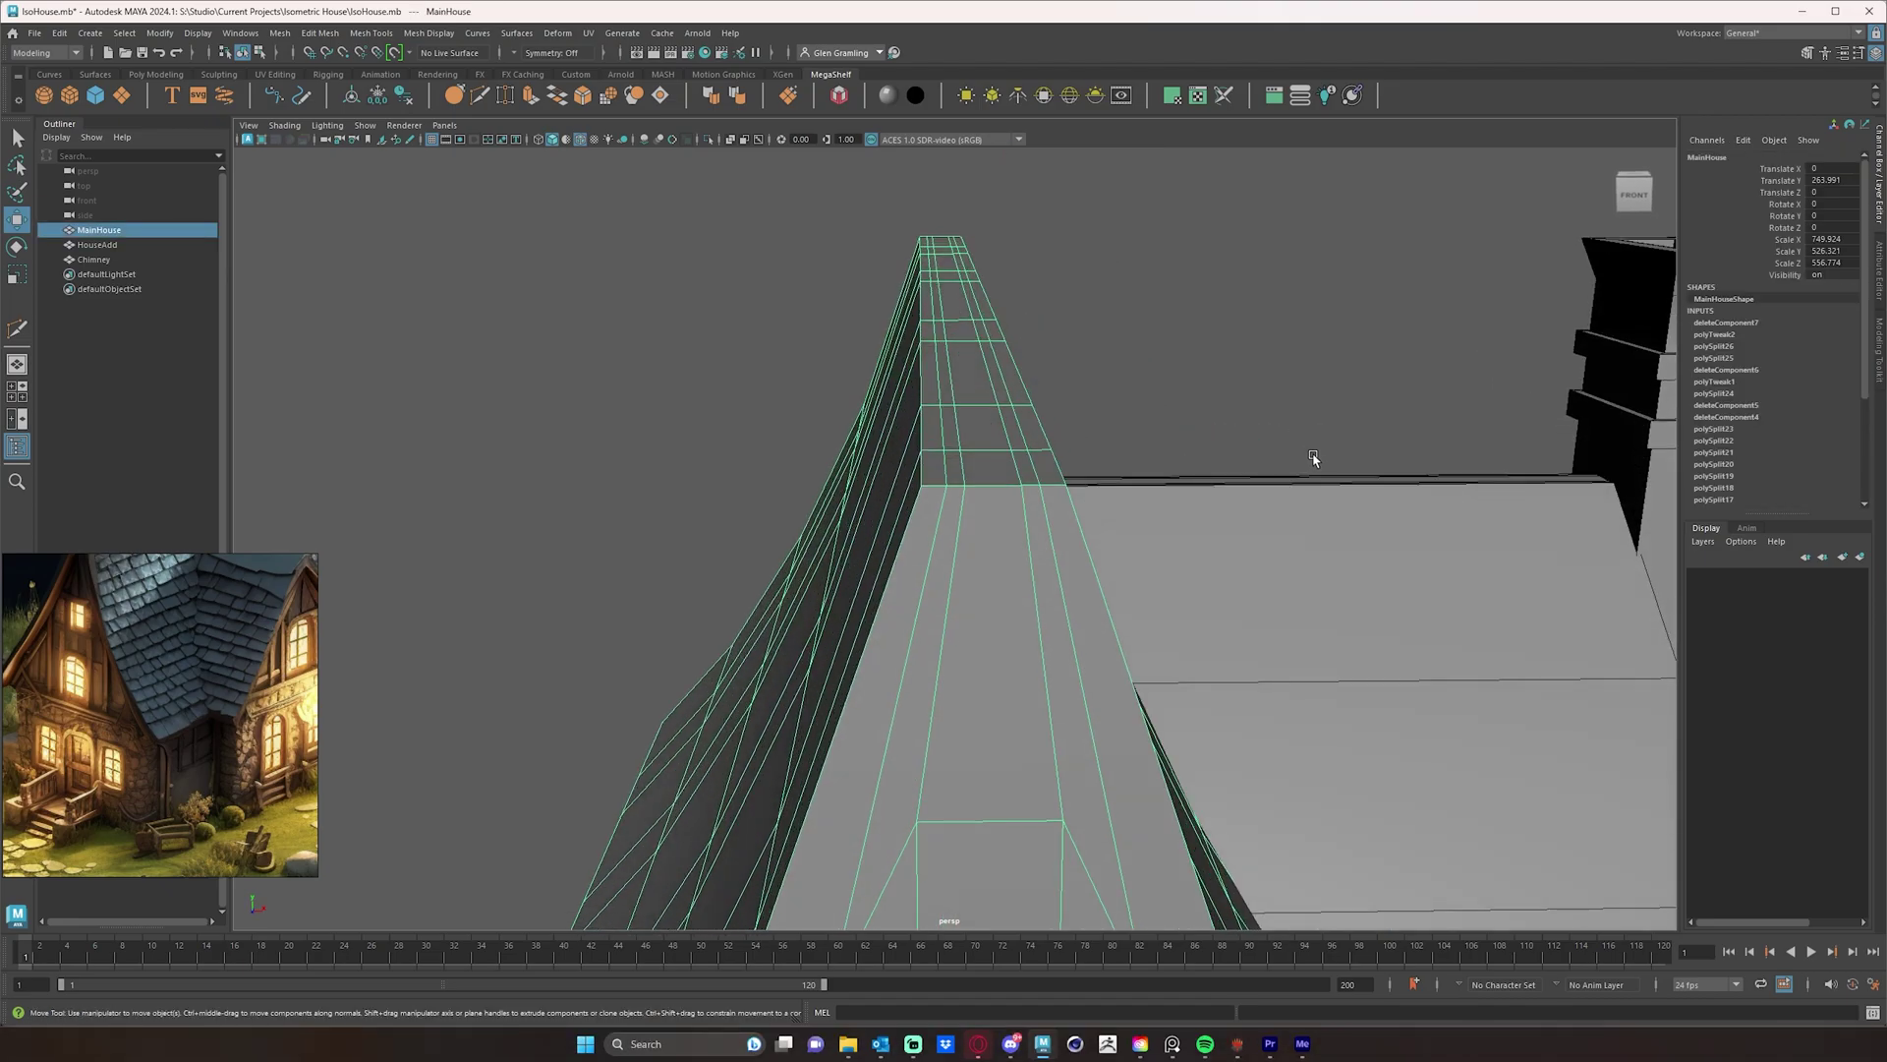
{"action": "right_click_drag", "start_coordinate": [1314, 457], "coordinate": [1016, 488], "text": "alt"}
{"action": "scroll", "coordinate": [1159, 623], "scroll_direction": "down", "scroll_amount": 4}
{"action": "key", "text": "ctrl+z"}
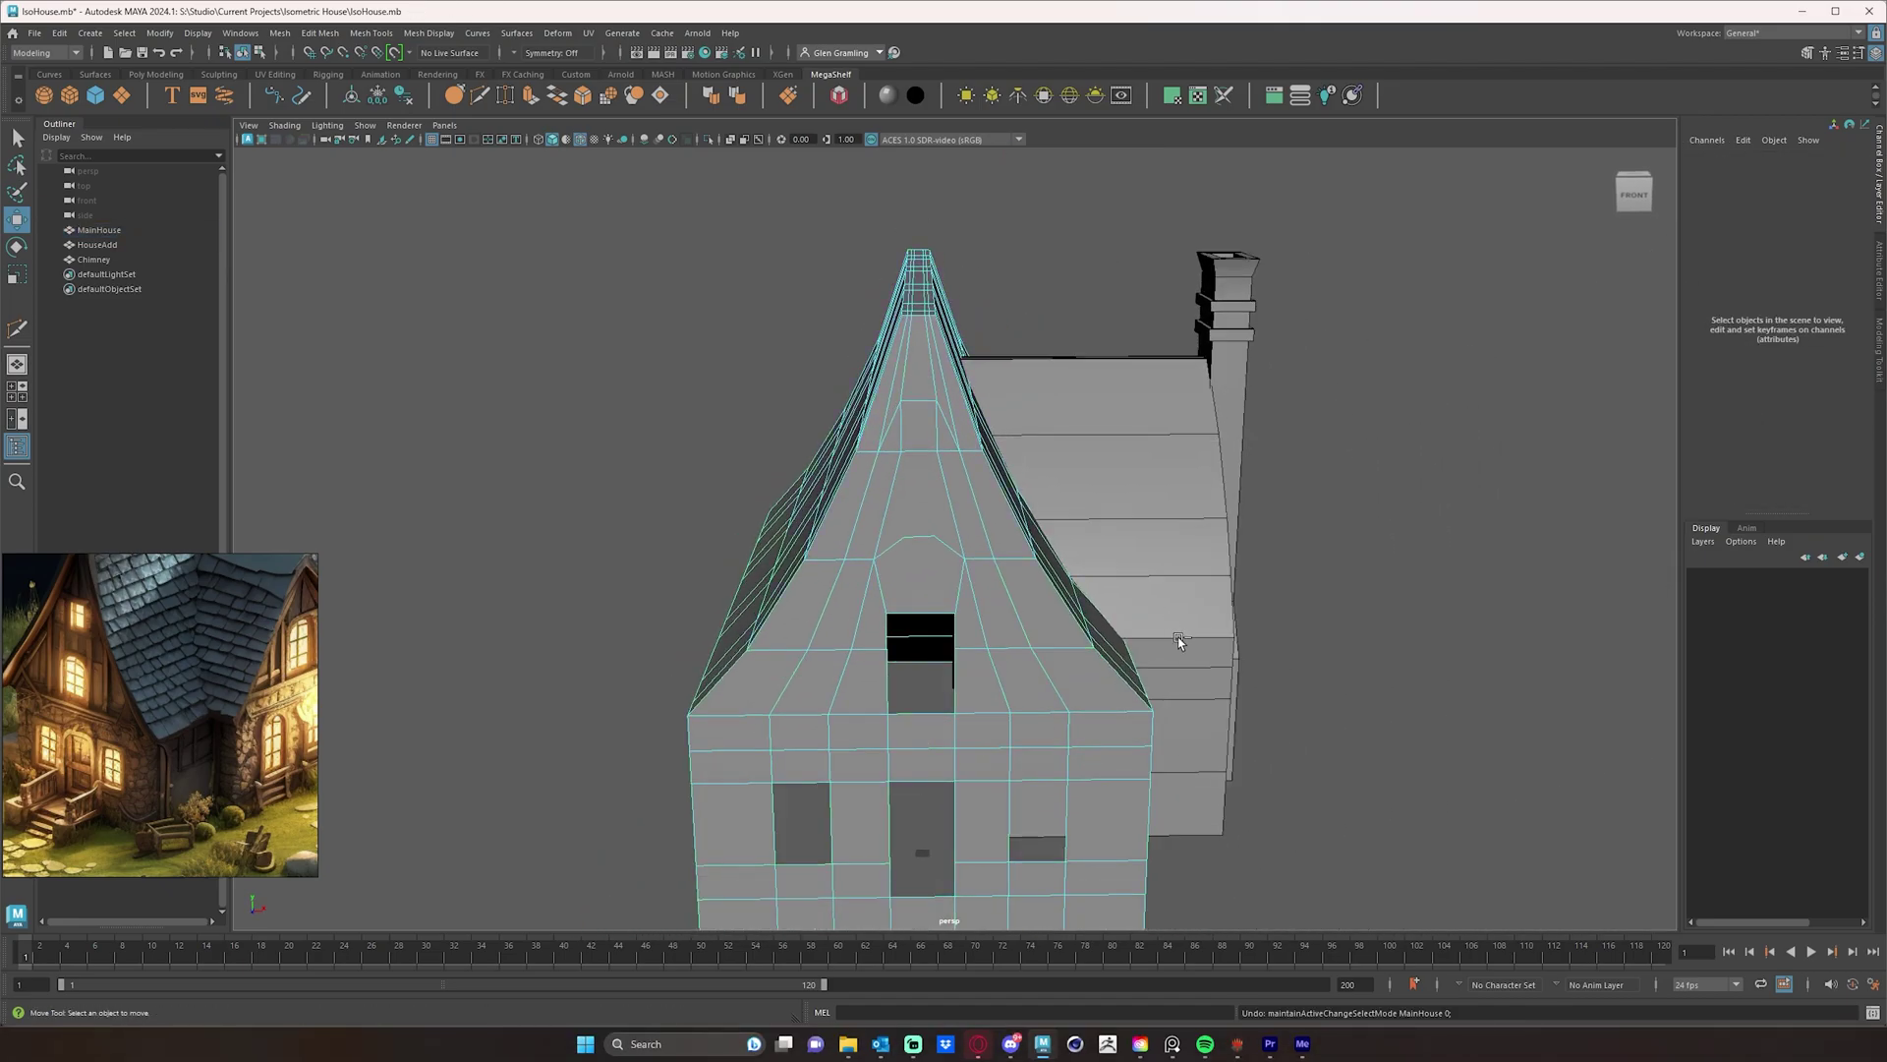
{"action": "key", "text": "ctrl+z"}
{"action": "key", "text": "ctrl+z"}
{"action": "key", "text": "ctrl+z"}
{"action": "key", "text": "ctrl+z"}
{"action": "key", "text": "ctrl+z"}
{"action": "key", "text": "ctrl+z"}
{"action": "key", "text": "ctrl+z"}
{"action": "key", "text": "ctrl+z"}
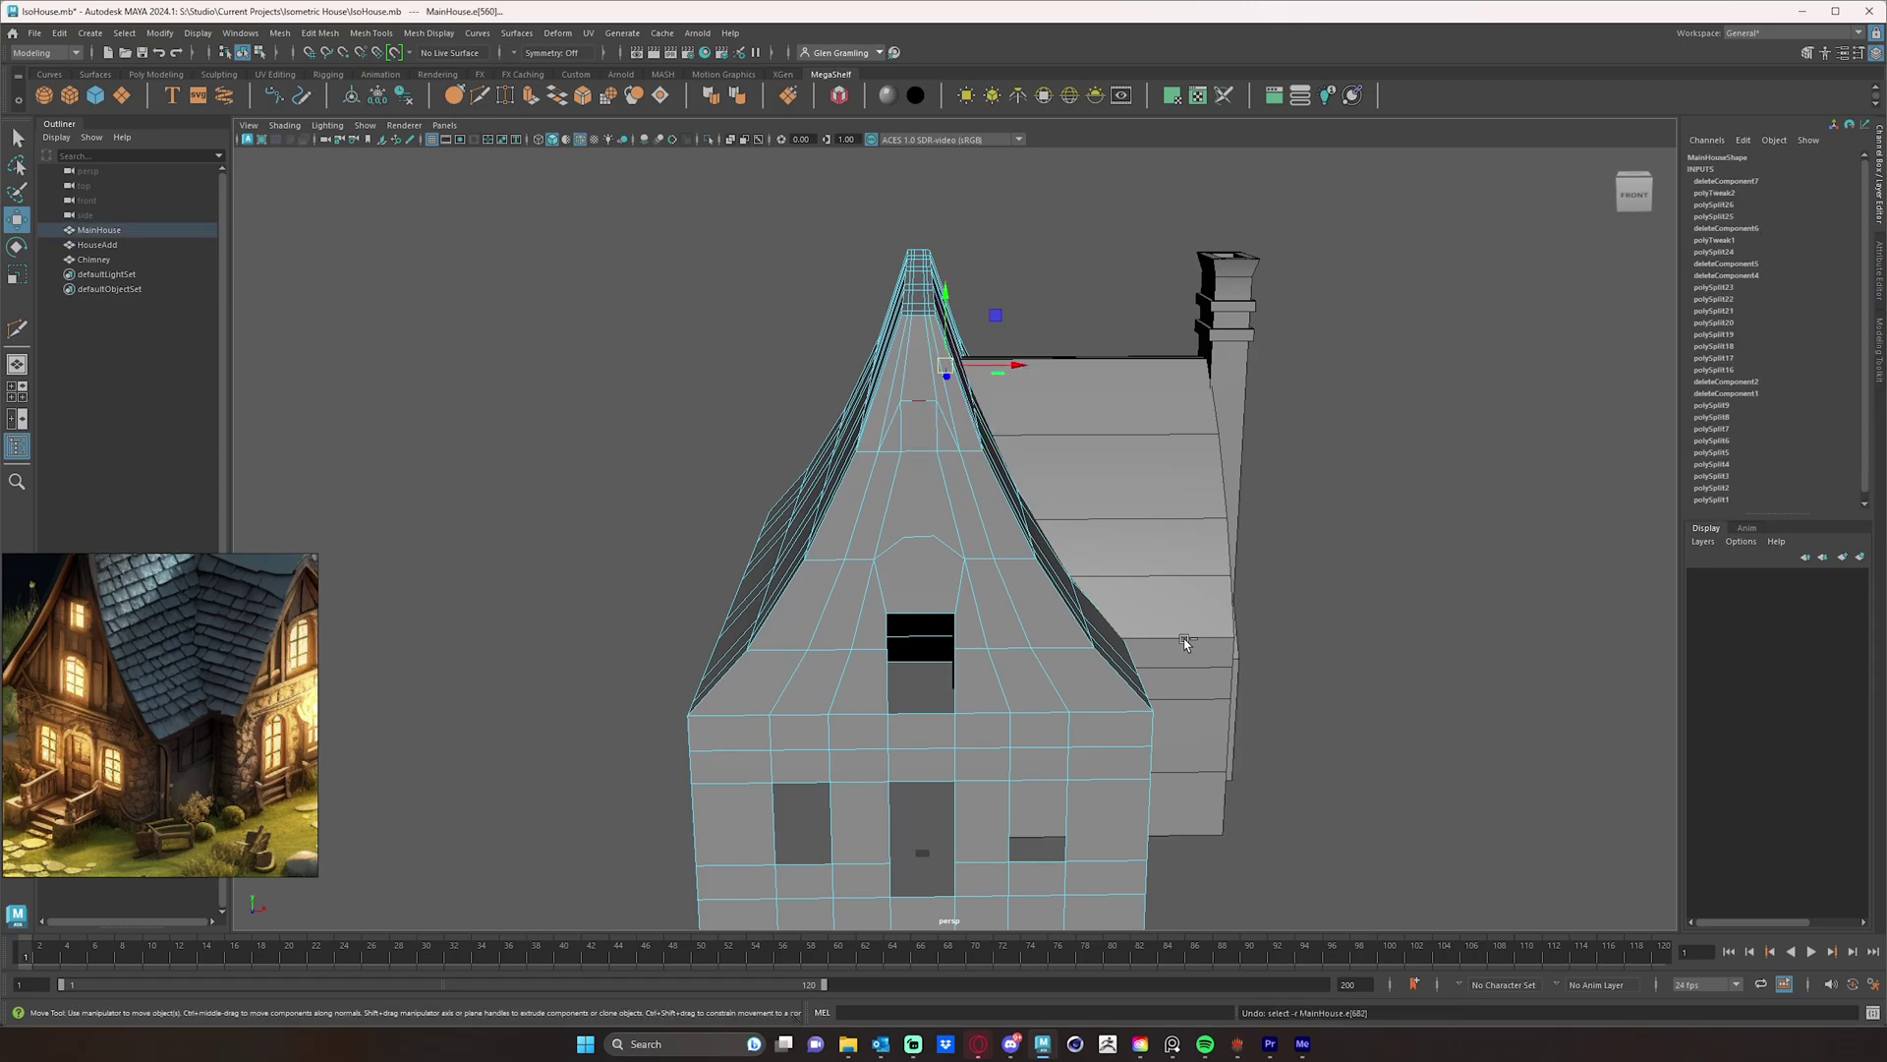
{"action": "key", "text": "ctrl+z"}
{"action": "key", "text": "ctrl+z"}
{"action": "key", "text": "ctrl+z"}
{"action": "key", "text": "ctrl+z"}
{"action": "key", "text": "ctrl+z"}
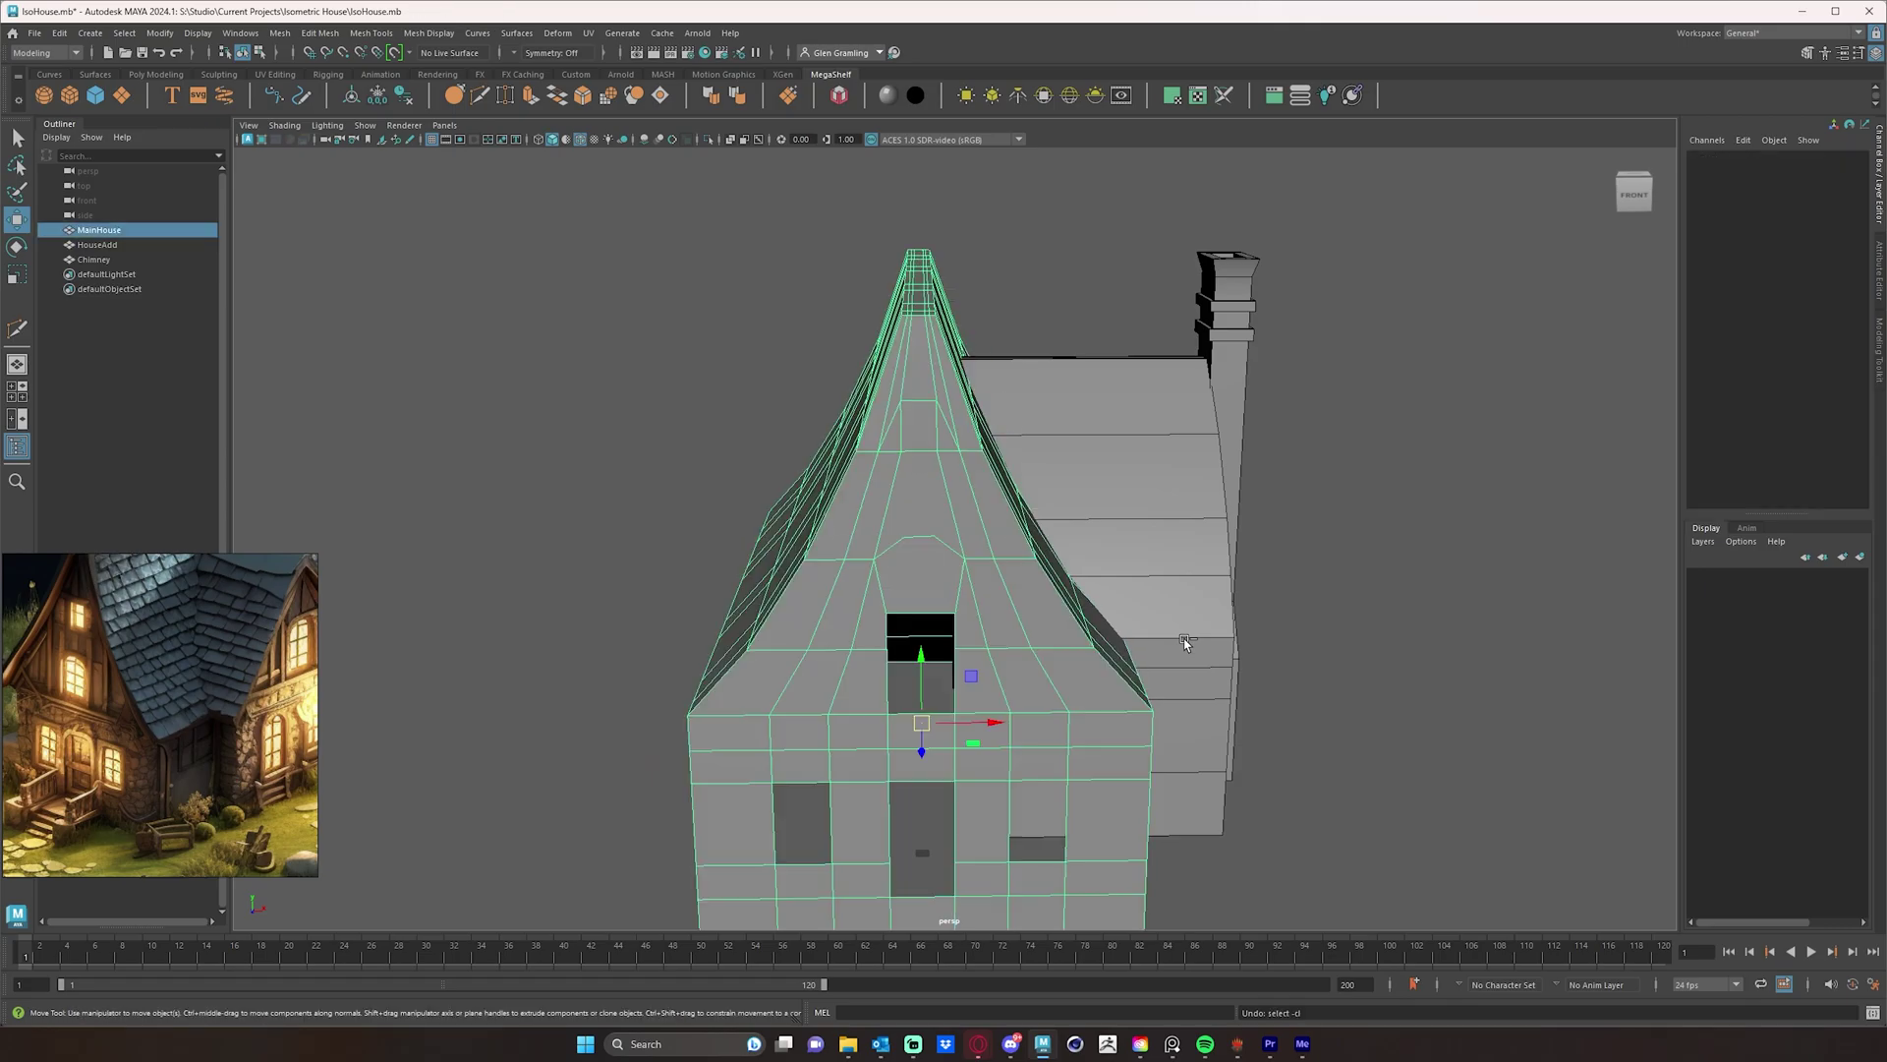
{"action": "key", "text": "ctrl+z"}
{"action": "key", "text": "ctrl+z"}
{"action": "key", "text": "ctrl+z"}
{"action": "key", "text": "ctrl+z"}
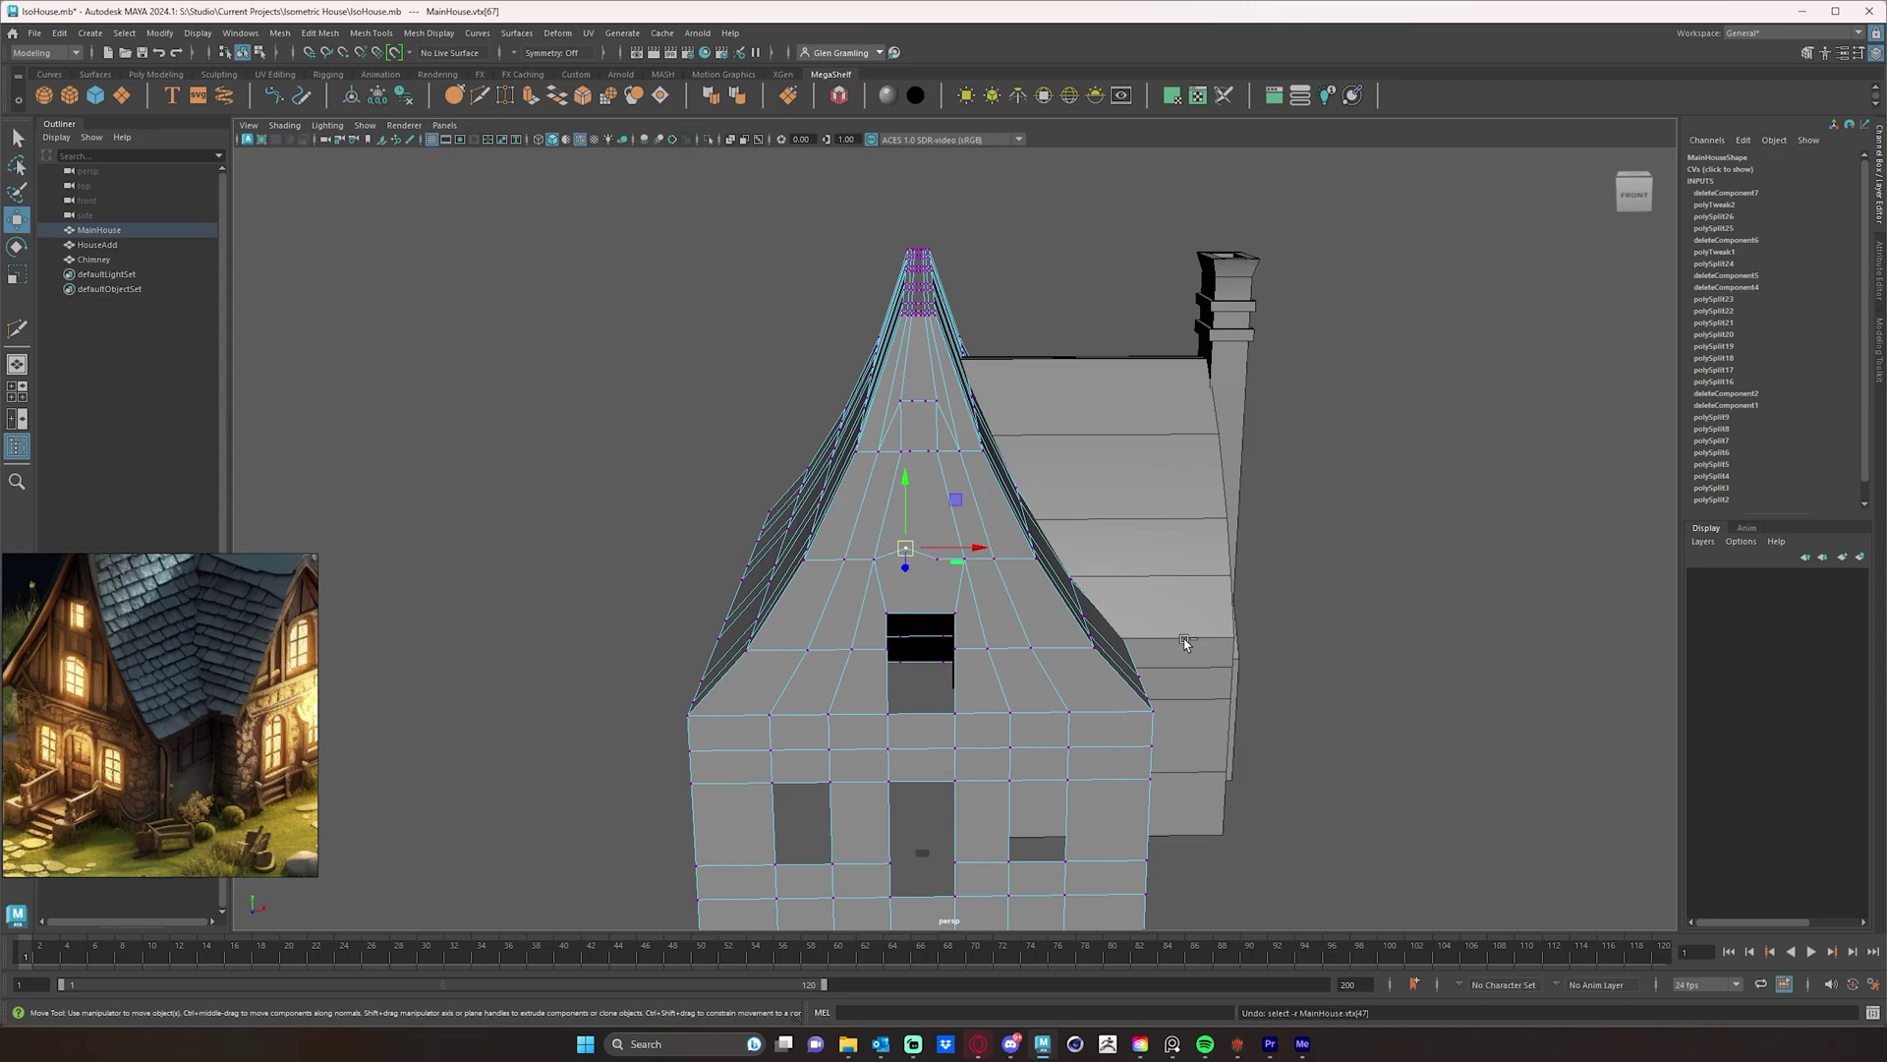
{"action": "key", "text": "ctrl+z"}
{"action": "key", "text": "ctrl+z"}
{"action": "key", "text": "ctrl+z"}
{"action": "key", "text": "ctrl+z"}
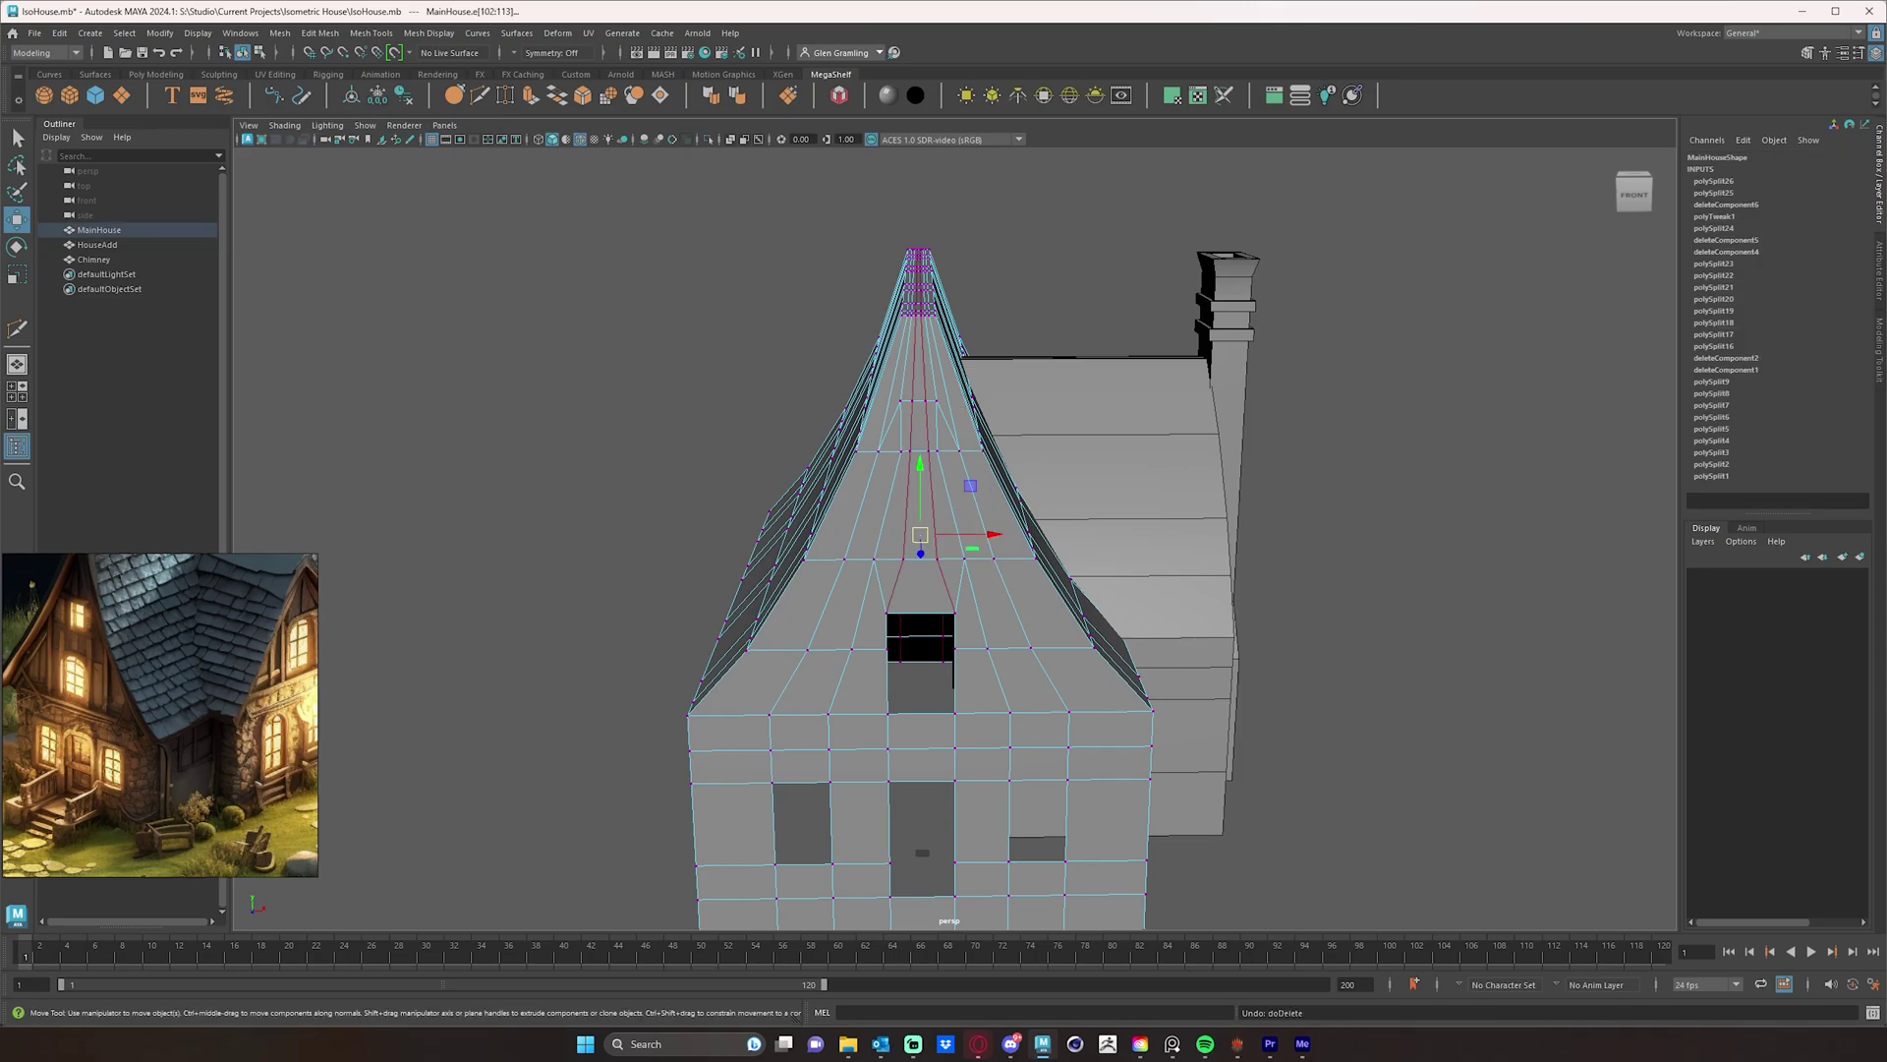
- Delete the two selected edge loops together with their vertices, and delete the attic window's face to open it in the front gable
{"action": "key", "text": "Delete"}
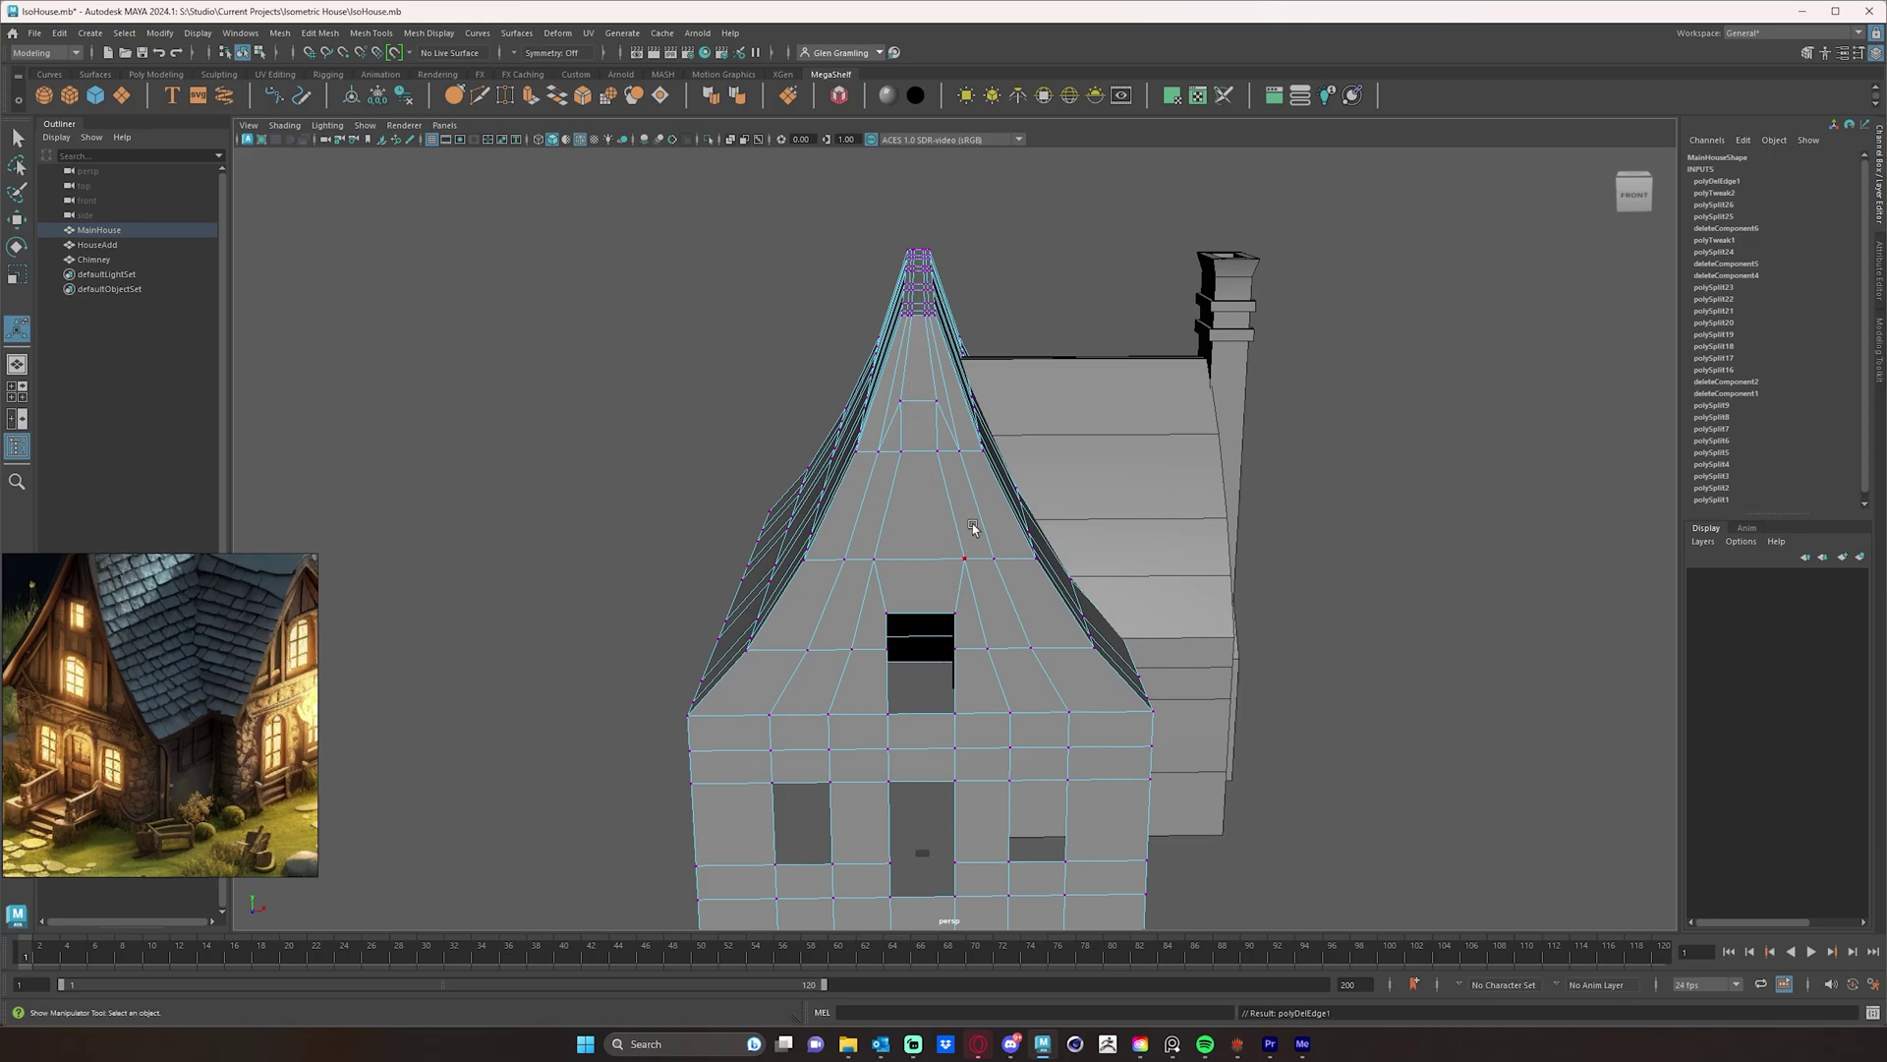
{"action": "left_click_drag", "start_coordinate": [961, 534], "coordinate": [929, 531], "text": "alt"}
{"action": "middle_click_drag", "start_coordinate": [945, 454], "coordinate": [934, 514], "text": "alt"}
{"action": "scroll", "coordinate": [931, 514], "scroll_direction": "up", "scroll_amount": 2}
{"action": "right_click", "coordinate": [924, 480]}
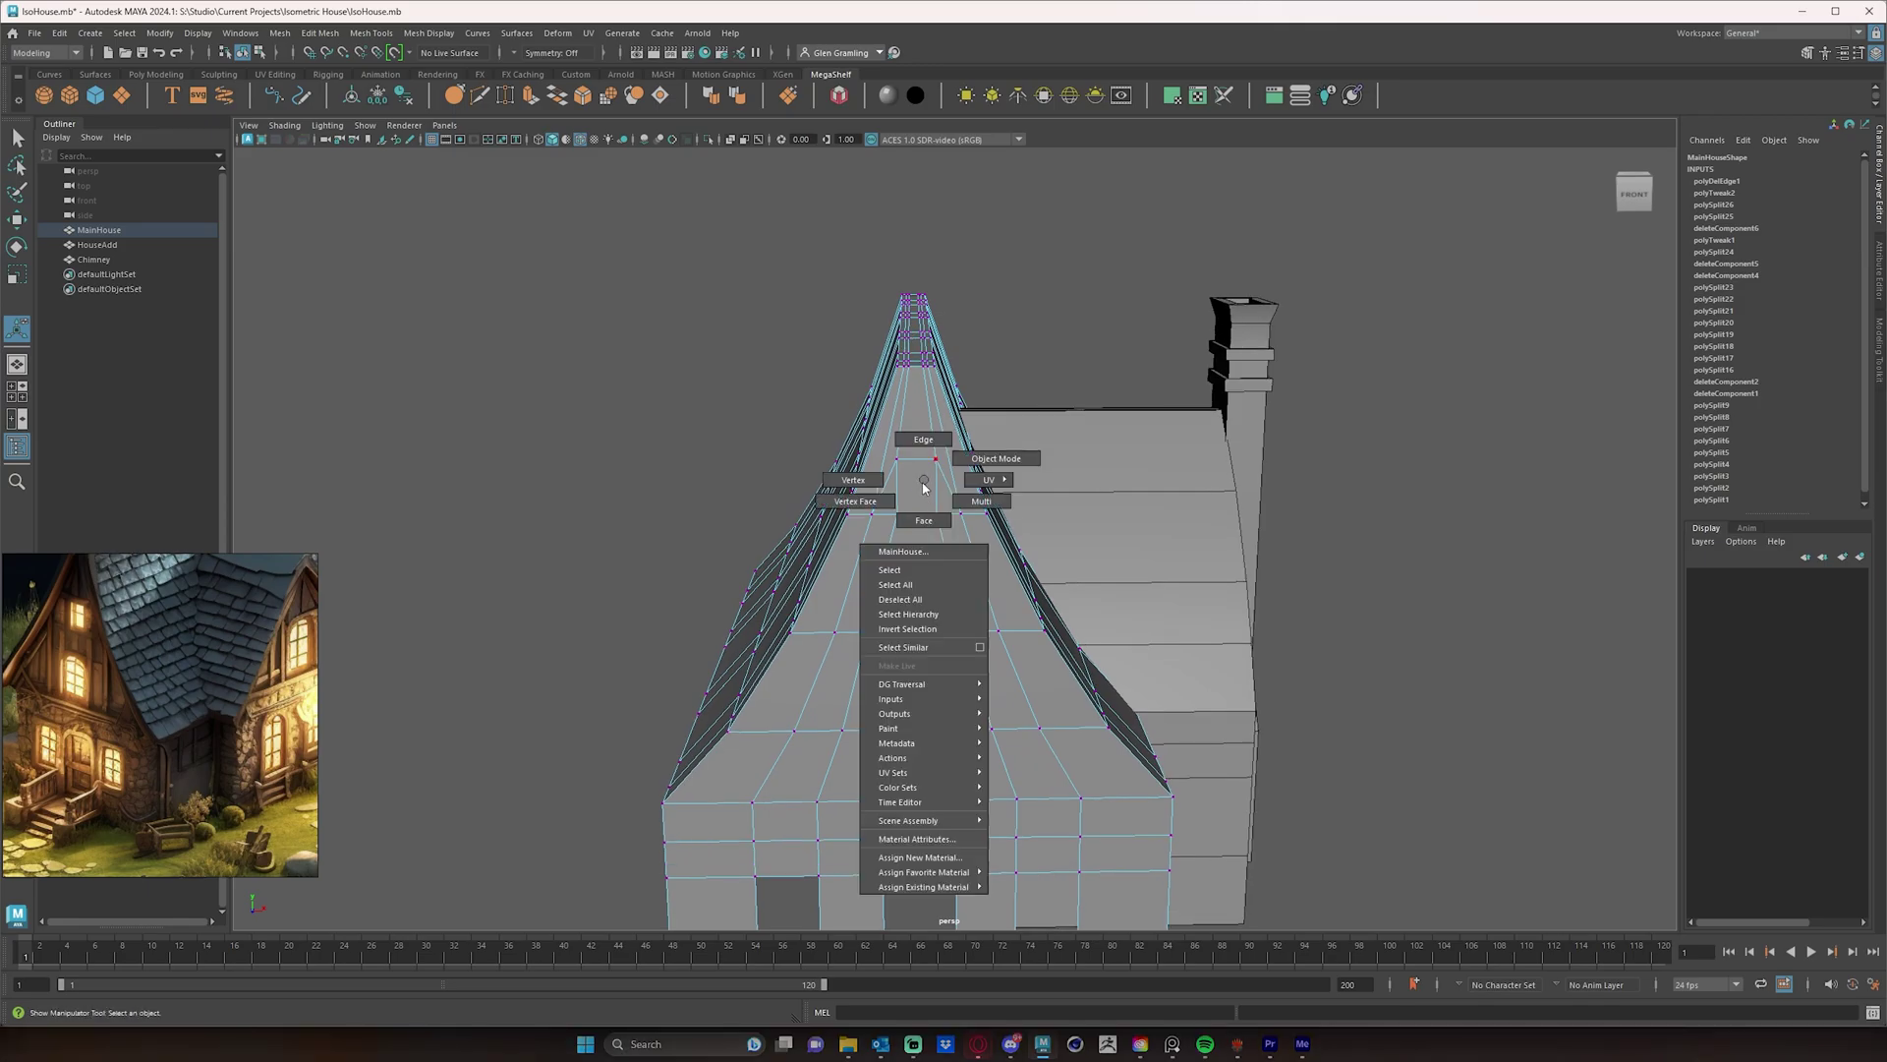
{"action": "right_click_drag", "start_coordinate": [924, 483], "coordinate": [922, 497]}
{"action": "left_click", "coordinate": [922, 497]}
{"action": "key", "text": "Delete"}
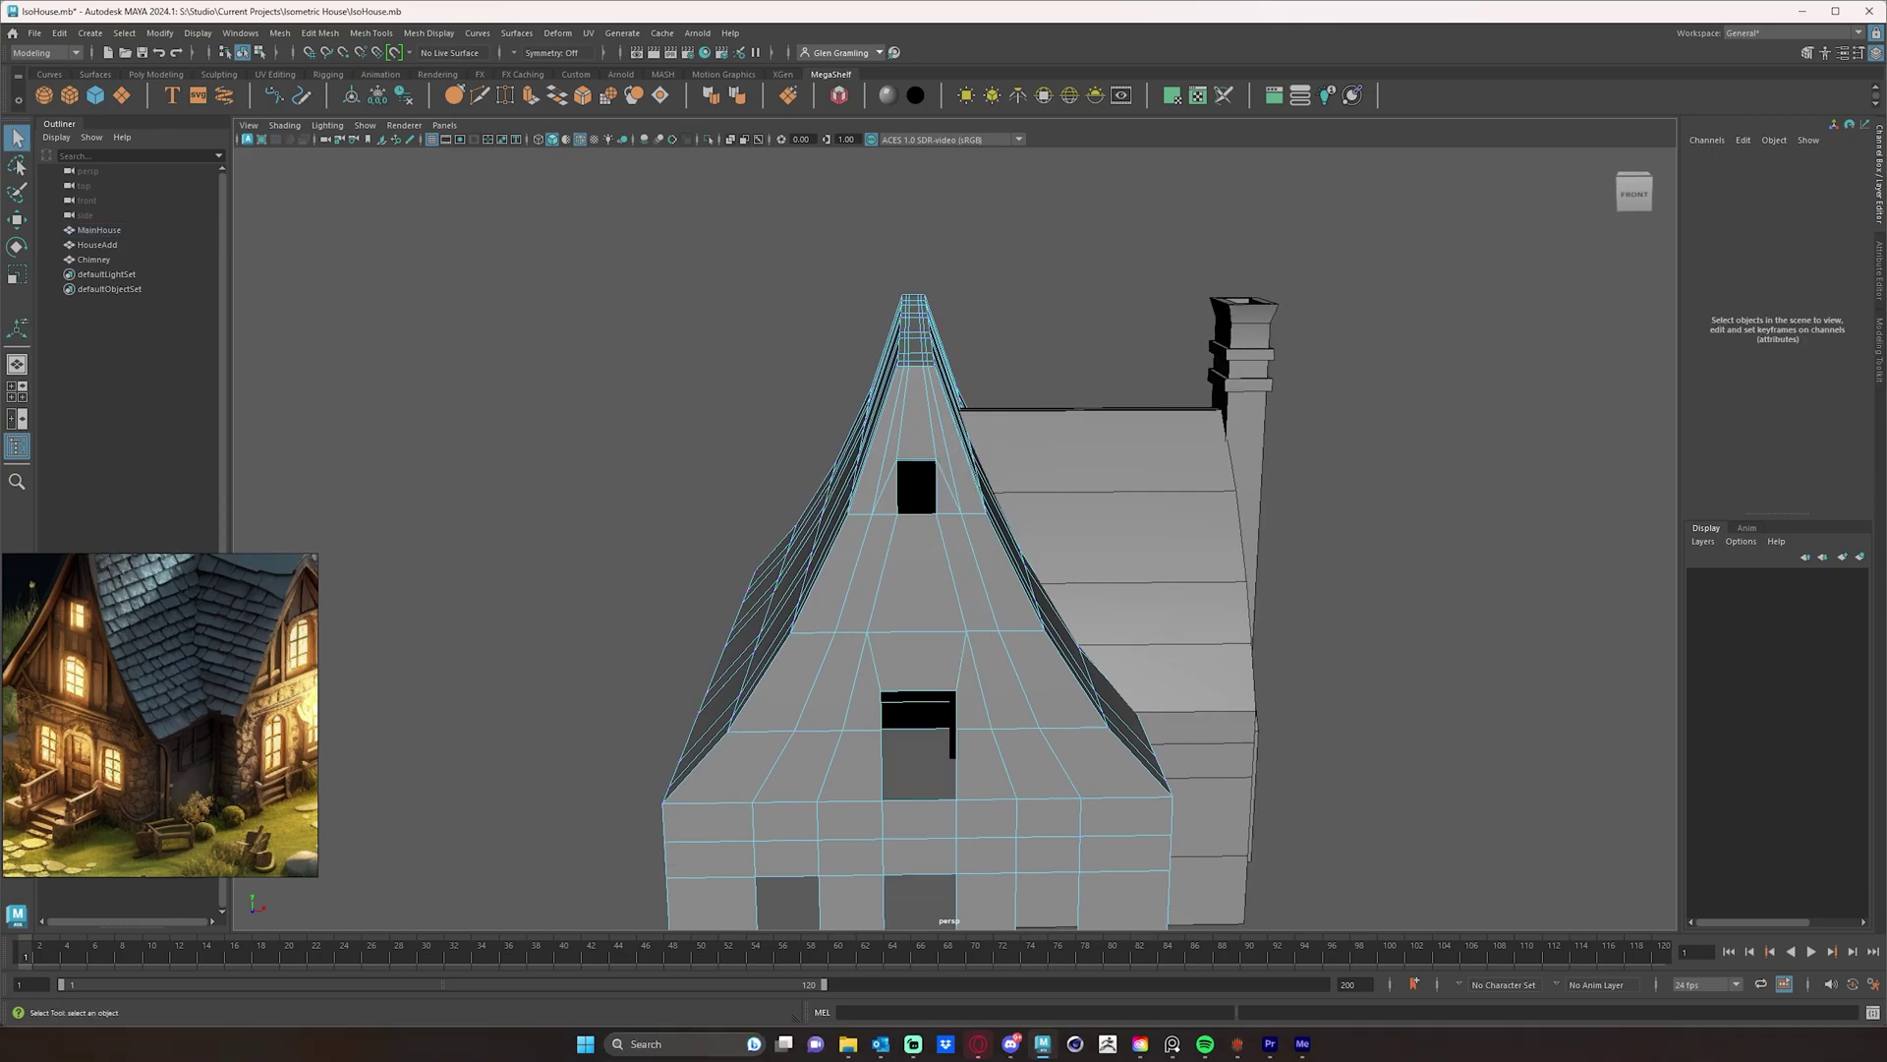
- Examine the house's openings, roof and side wing from several angles and compare them with the reference image
{"action": "left_click_drag", "start_coordinate": [1217, 586], "coordinate": [1294, 594], "text": "alt"}
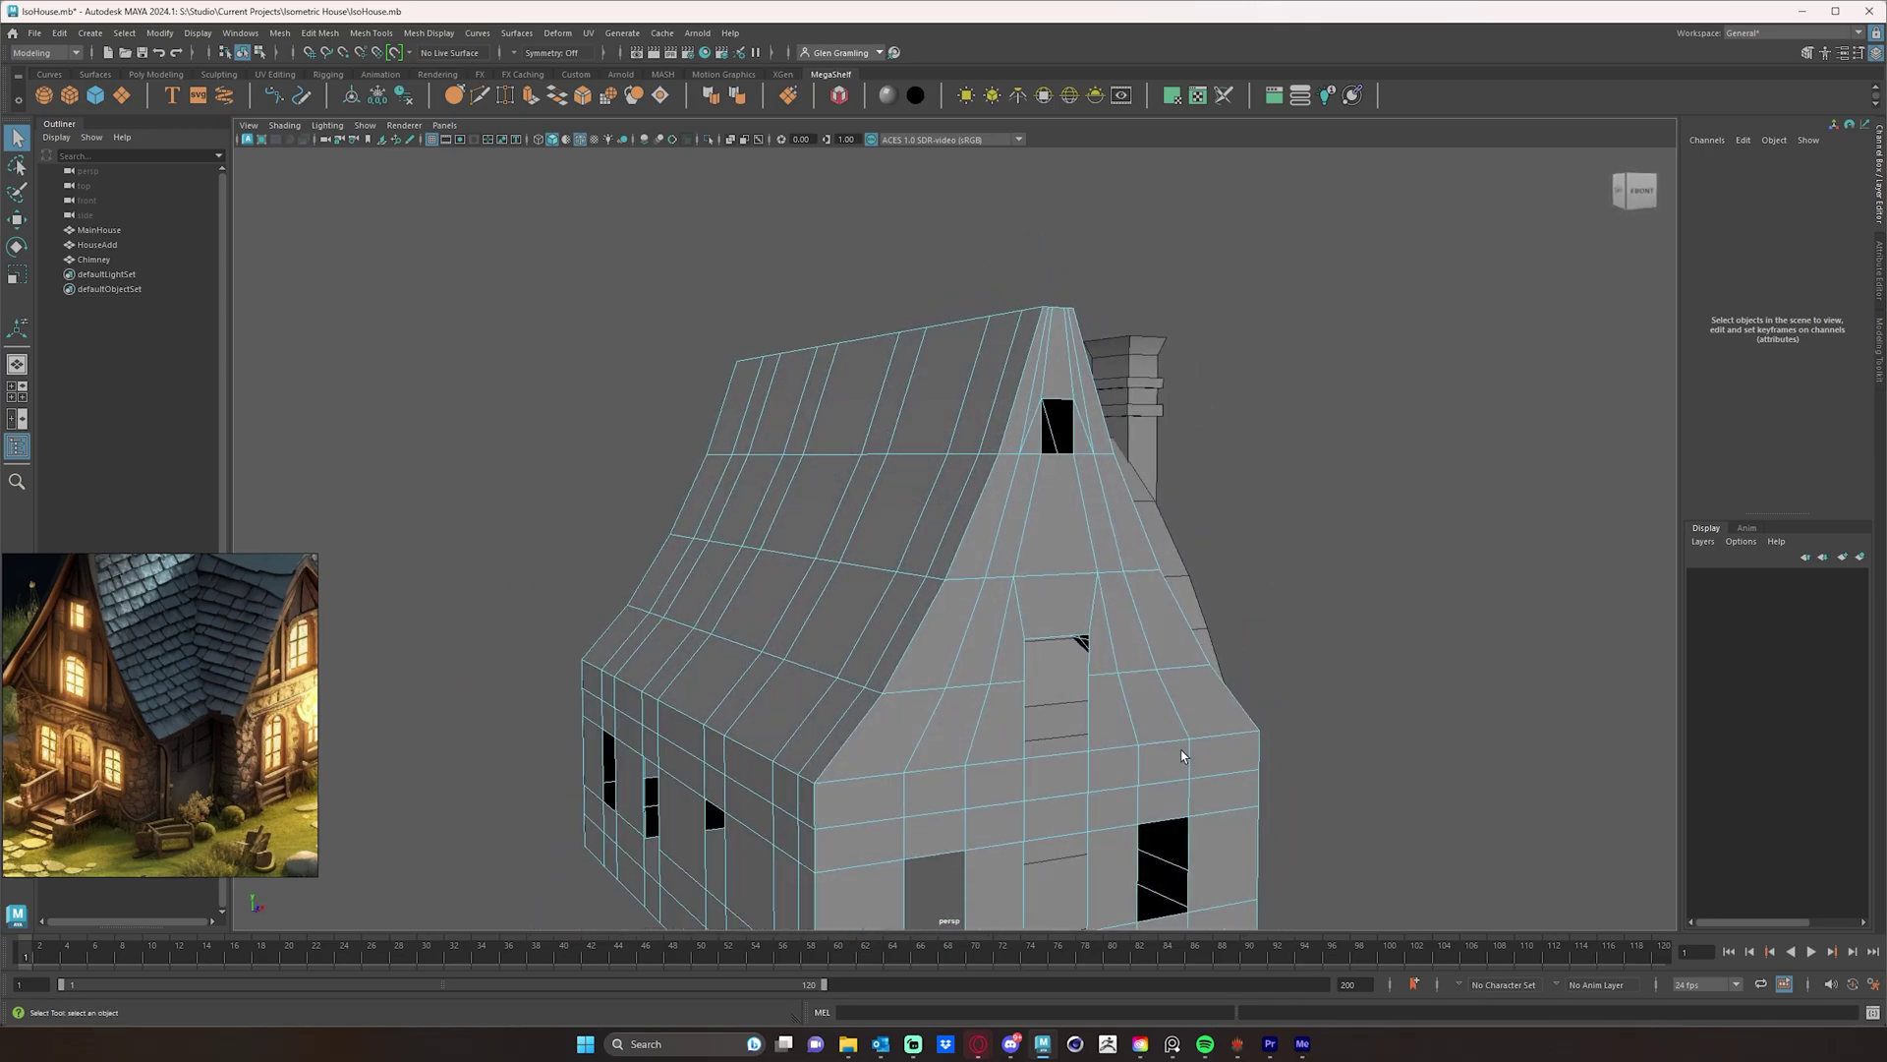
{"action": "left_click_drag", "start_coordinate": [1342, 877], "coordinate": [1277, 830], "text": "alt"}
{"action": "middle_click_drag", "start_coordinate": [1277, 830], "coordinate": [1371, 702], "text": "alt"}
{"action": "right_click_drag", "start_coordinate": [1371, 702], "coordinate": [1407, 705], "text": "alt"}
{"action": "left_click_drag", "start_coordinate": [1407, 704], "coordinate": [1036, 688], "text": "alt"}
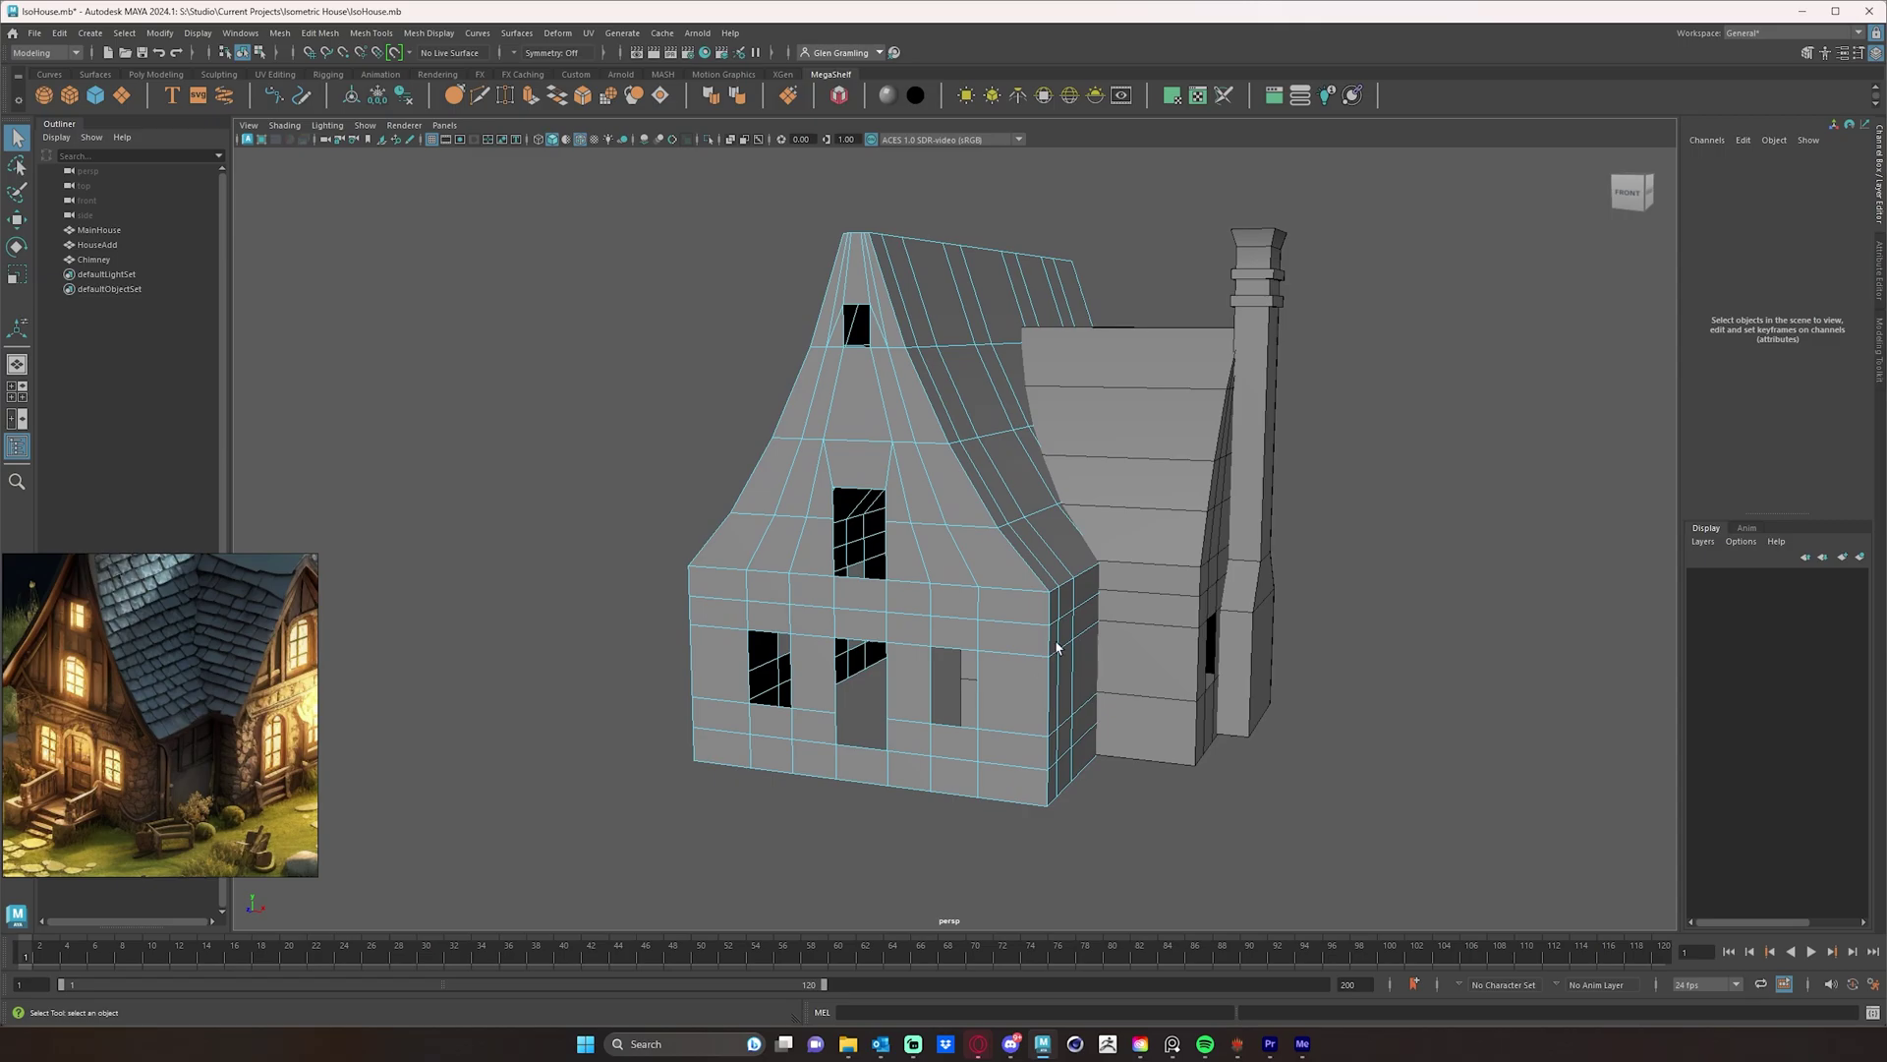
{"action": "middle_click_drag", "start_coordinate": [1137, 524], "coordinate": [1126, 567], "text": "alt"}
{"action": "left_click_drag", "start_coordinate": [1067, 588], "coordinate": [1069, 599], "text": "alt"}
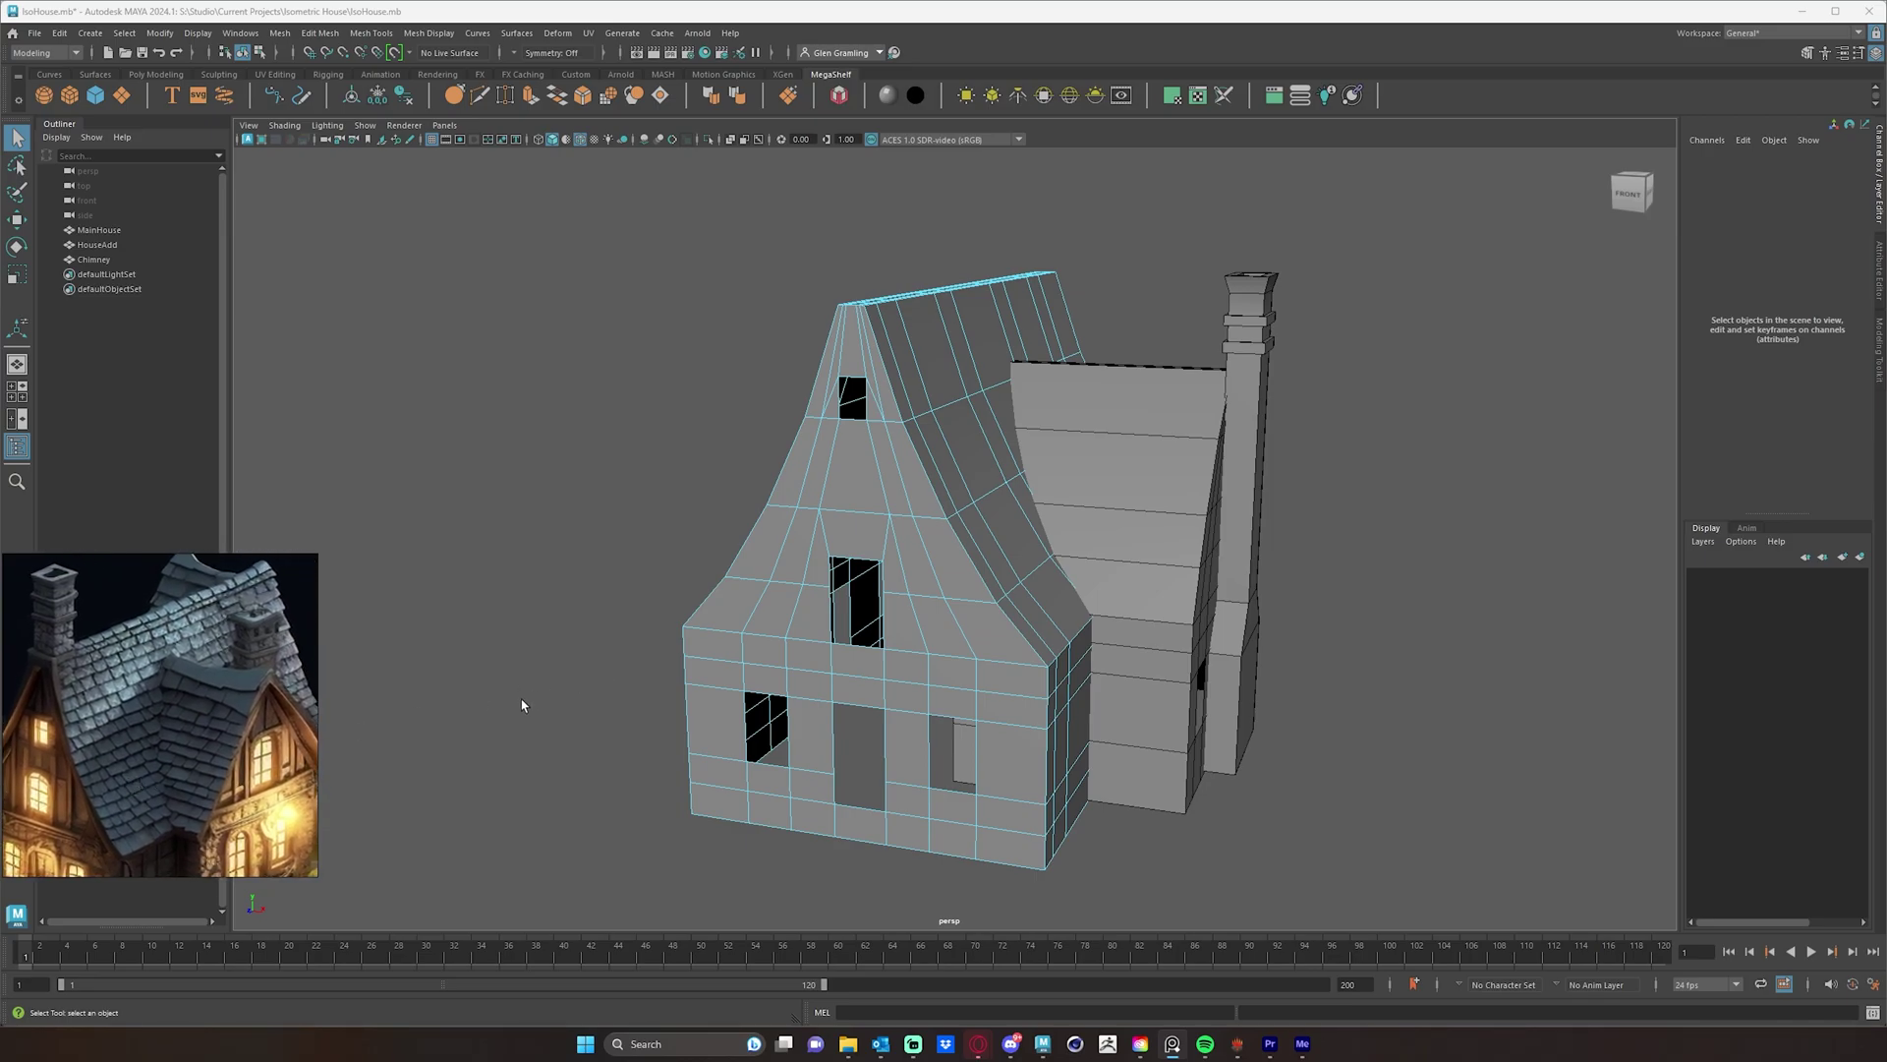
{"action": "left_click_drag", "start_coordinate": [983, 762], "coordinate": [1109, 706], "text": "alt"}
{"action": "right_click_drag", "start_coordinate": [1109, 706], "coordinate": [1006, 706], "text": "alt"}
{"action": "left_click_drag", "start_coordinate": [1082, 704], "coordinate": [1080, 703], "text": "alt"}
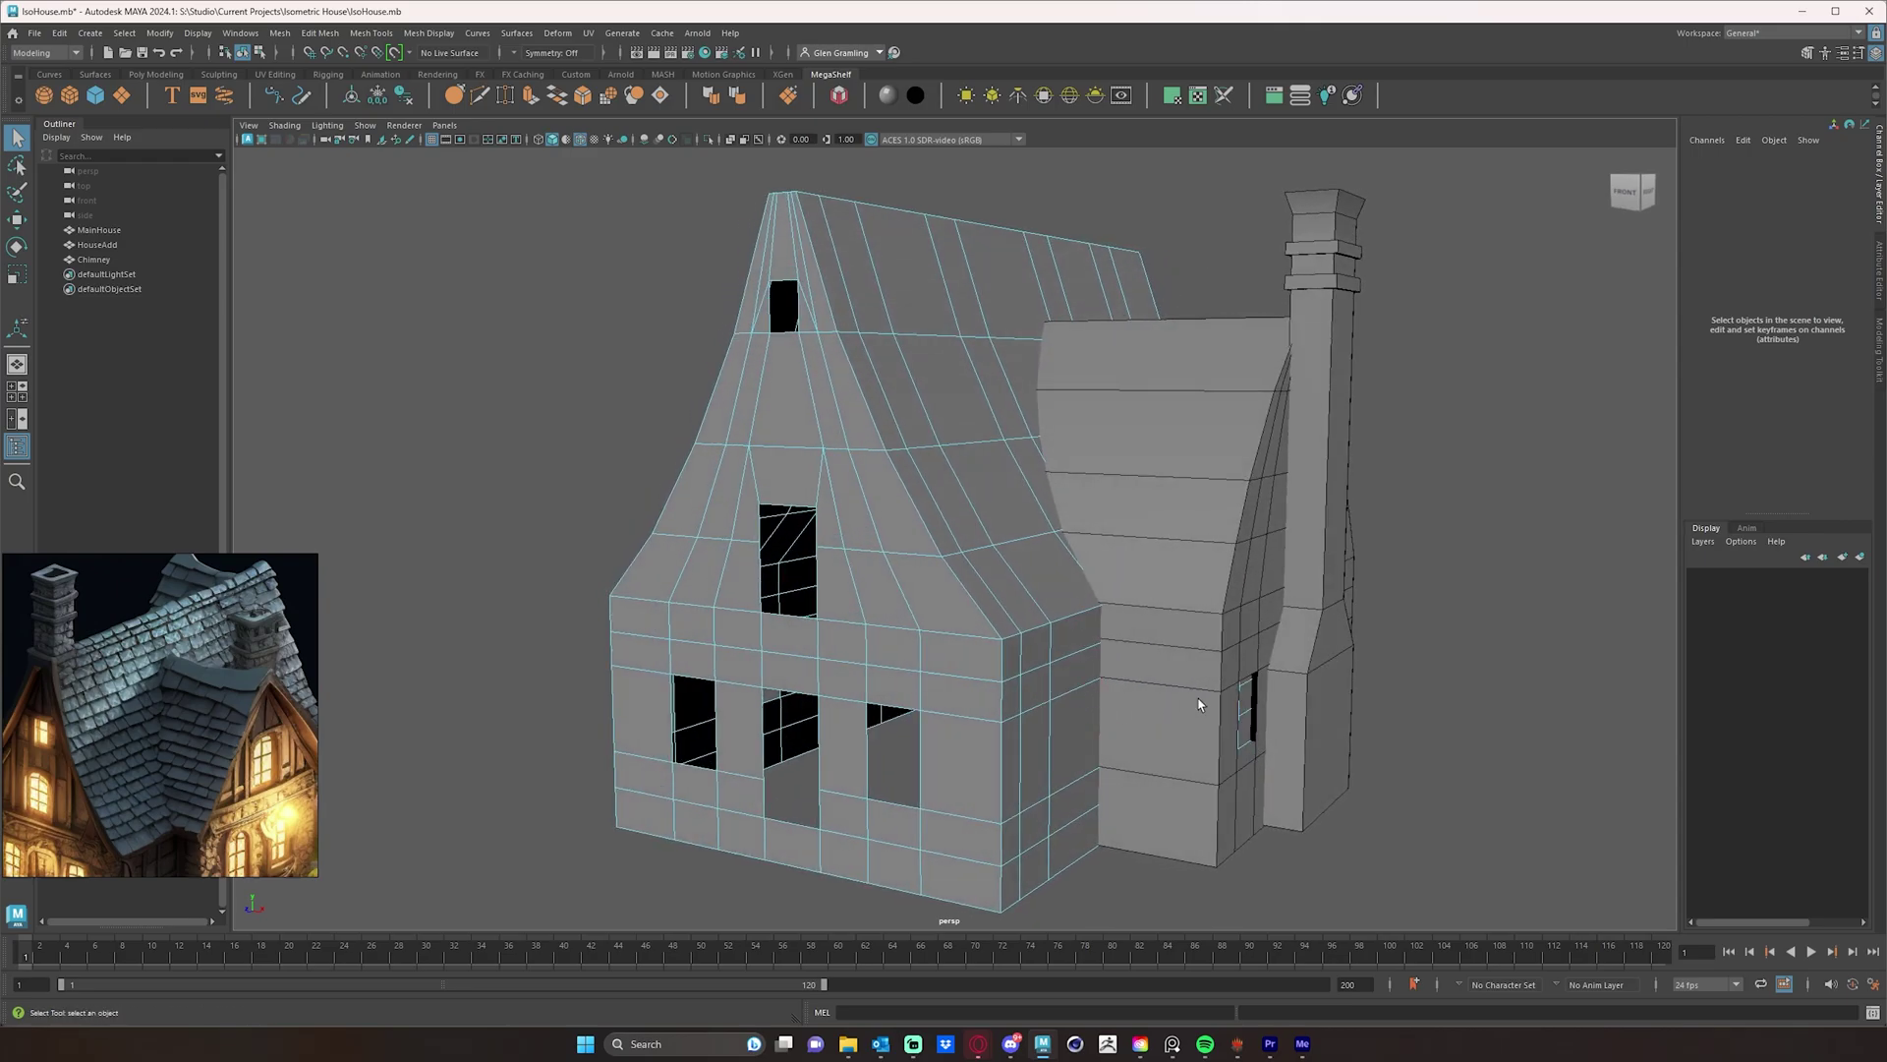
{"action": "left_click_drag", "start_coordinate": [984, 656], "coordinate": [991, 664], "text": "alt"}
{"action": "left_click_drag", "start_coordinate": [1145, 667], "coordinate": [1151, 660], "text": "alt"}
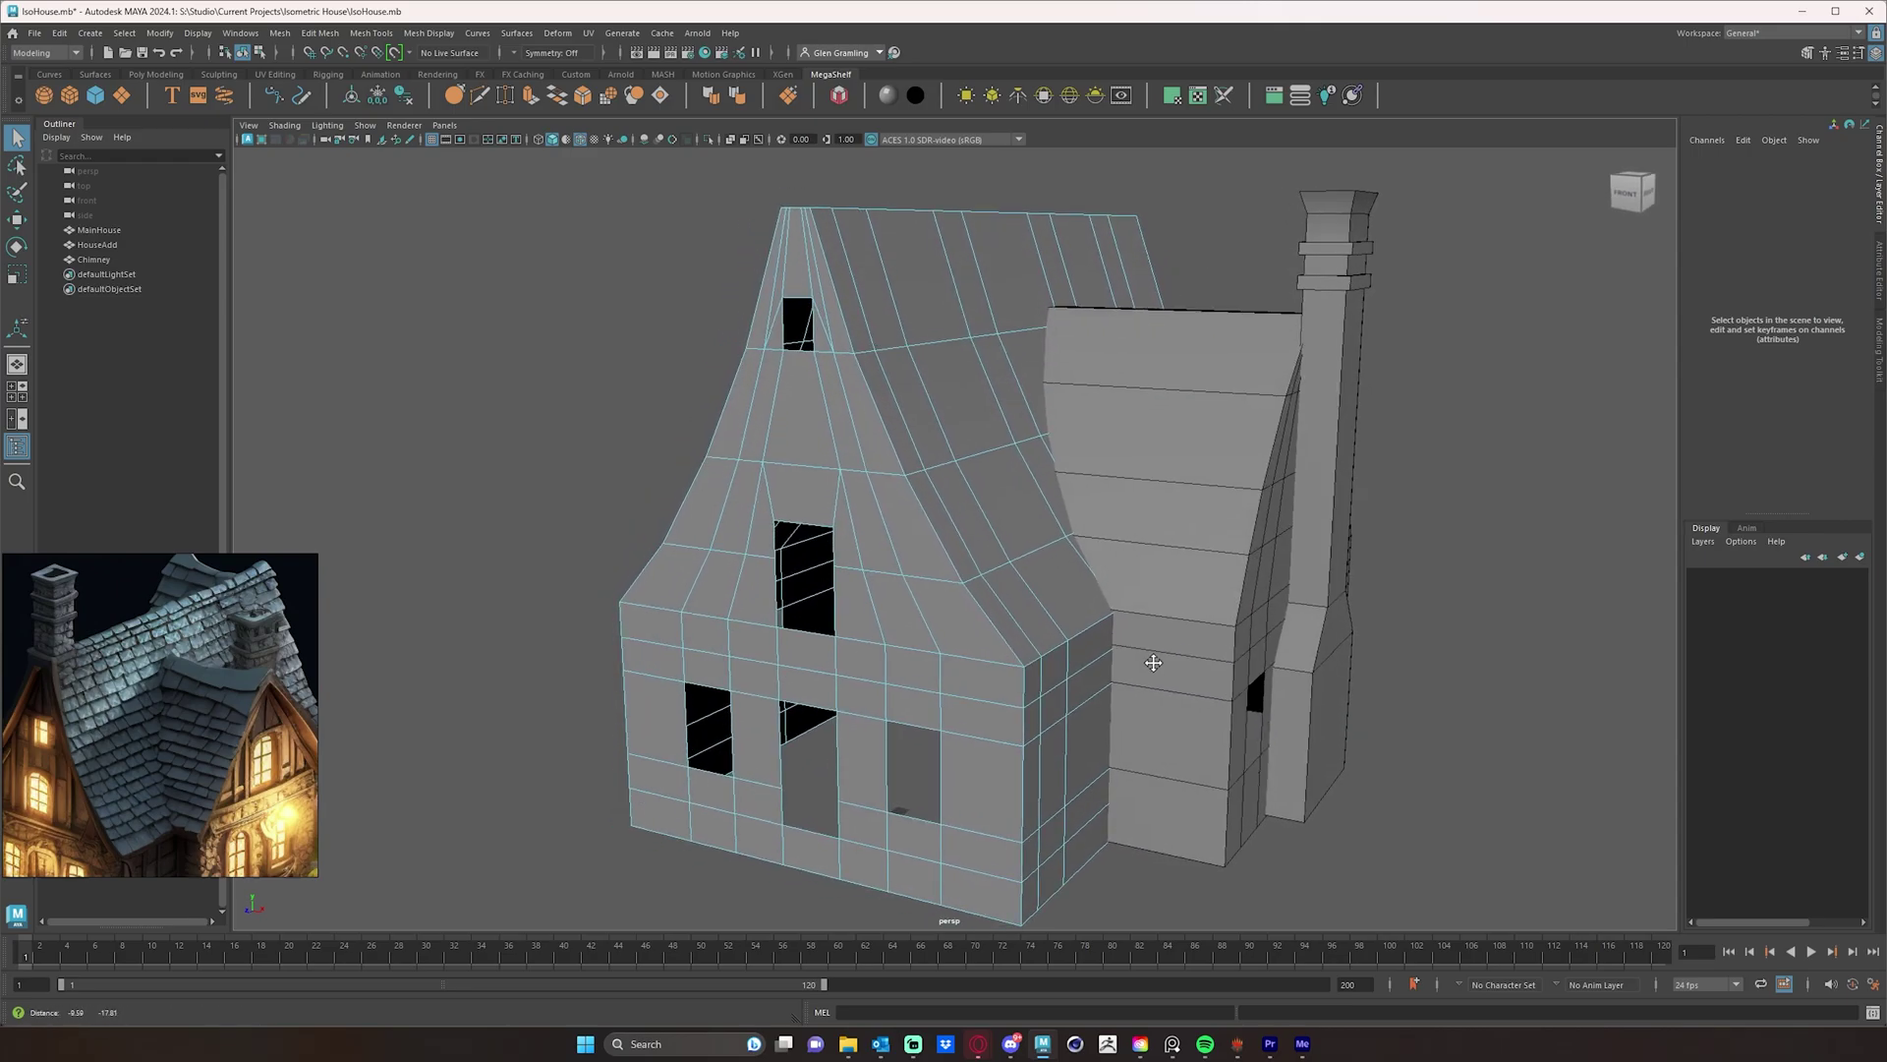
{"action": "right_click_drag", "start_coordinate": [1208, 656], "coordinate": [1029, 709], "text": "alt"}
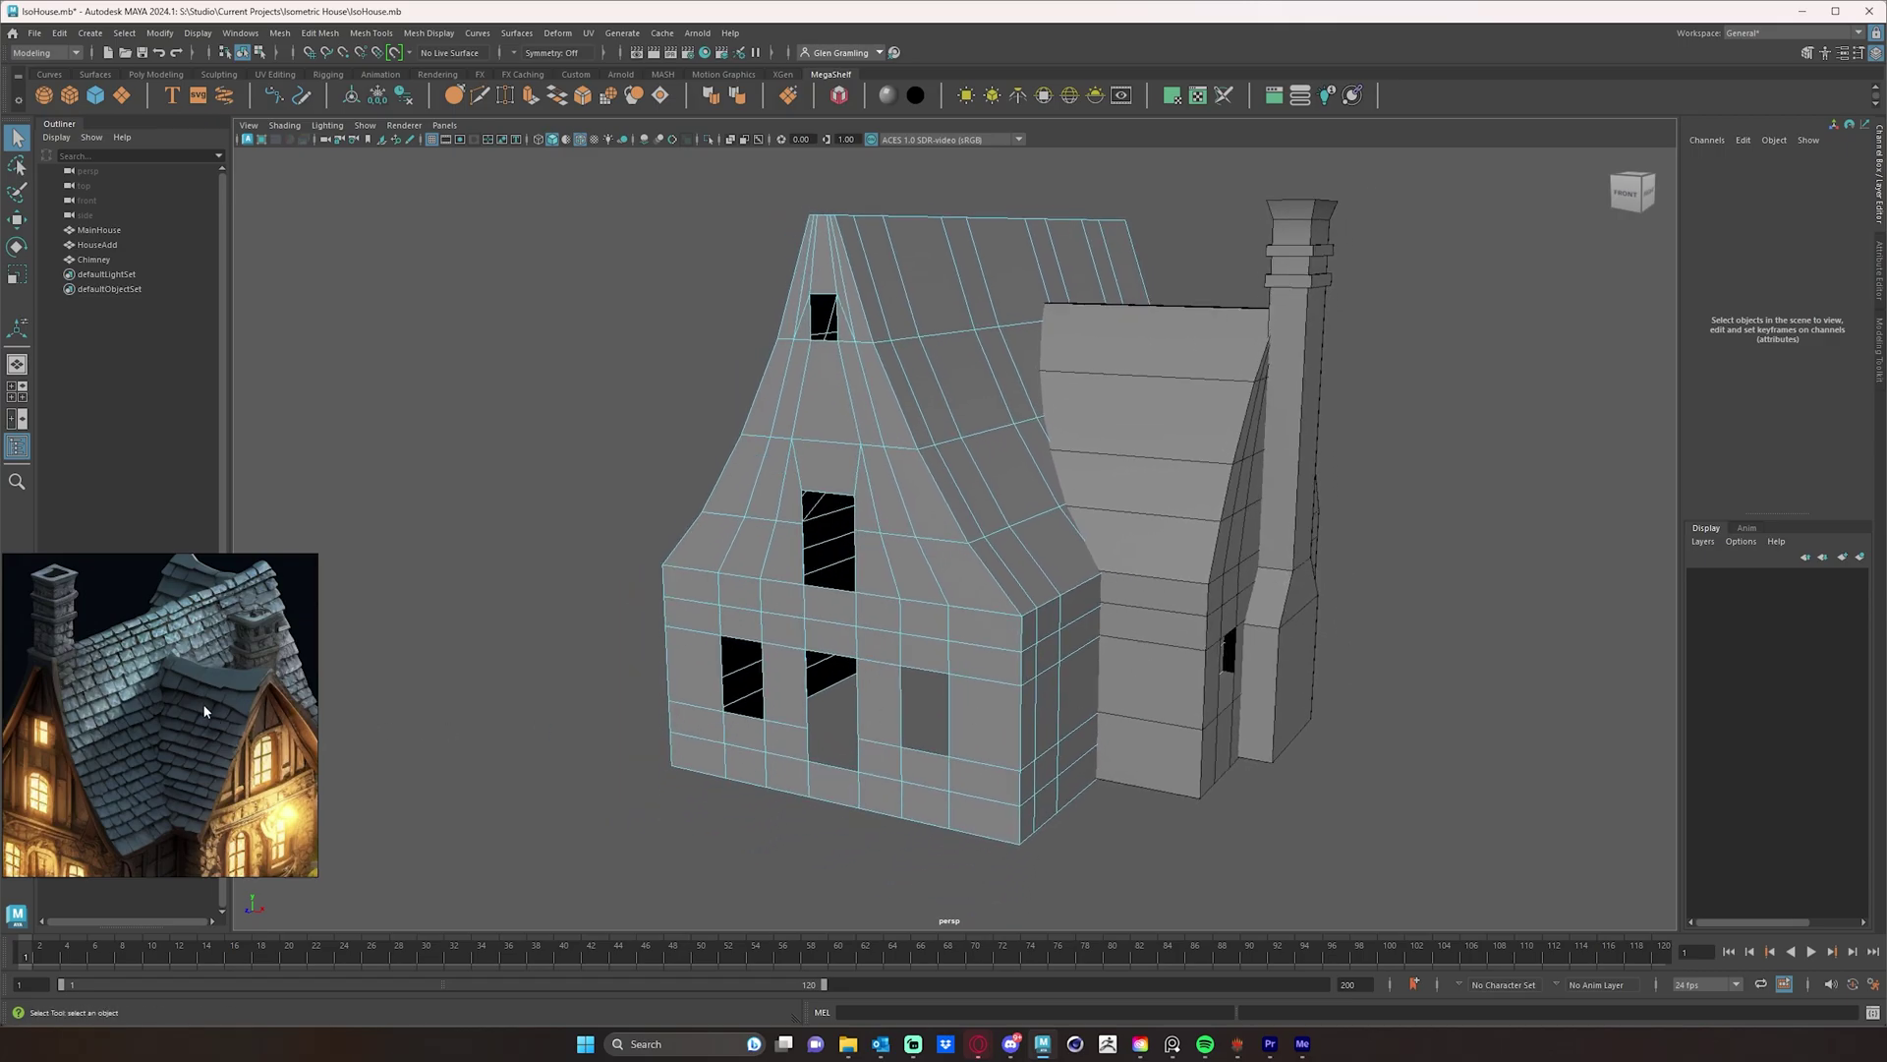
{"action": "left_click_drag", "start_coordinate": [1039, 718], "coordinate": [1146, 674], "text": "alt"}
{"action": "middle_click_drag", "start_coordinate": [1119, 739], "coordinate": [1122, 724], "text": "alt"}
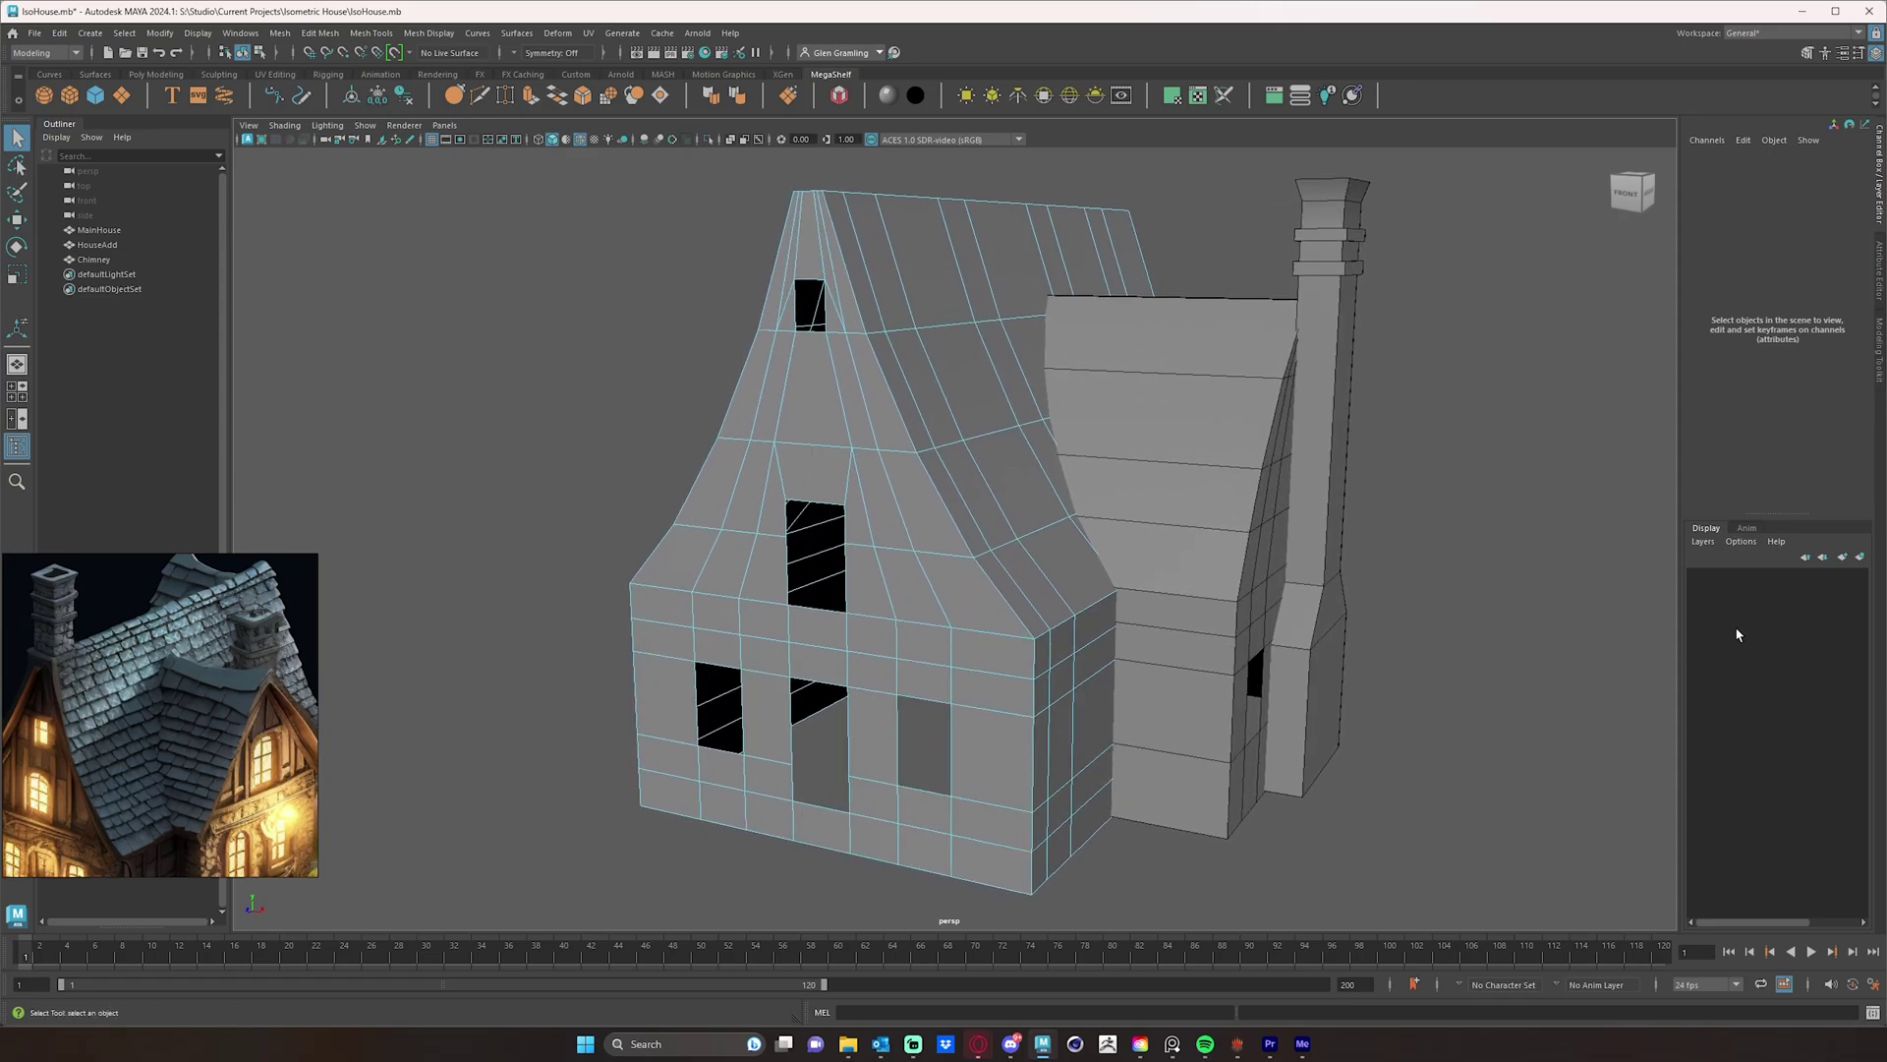
{"action": "right_click_drag", "start_coordinate": [1376, 572], "coordinate": [1254, 598], "text": "alt"}
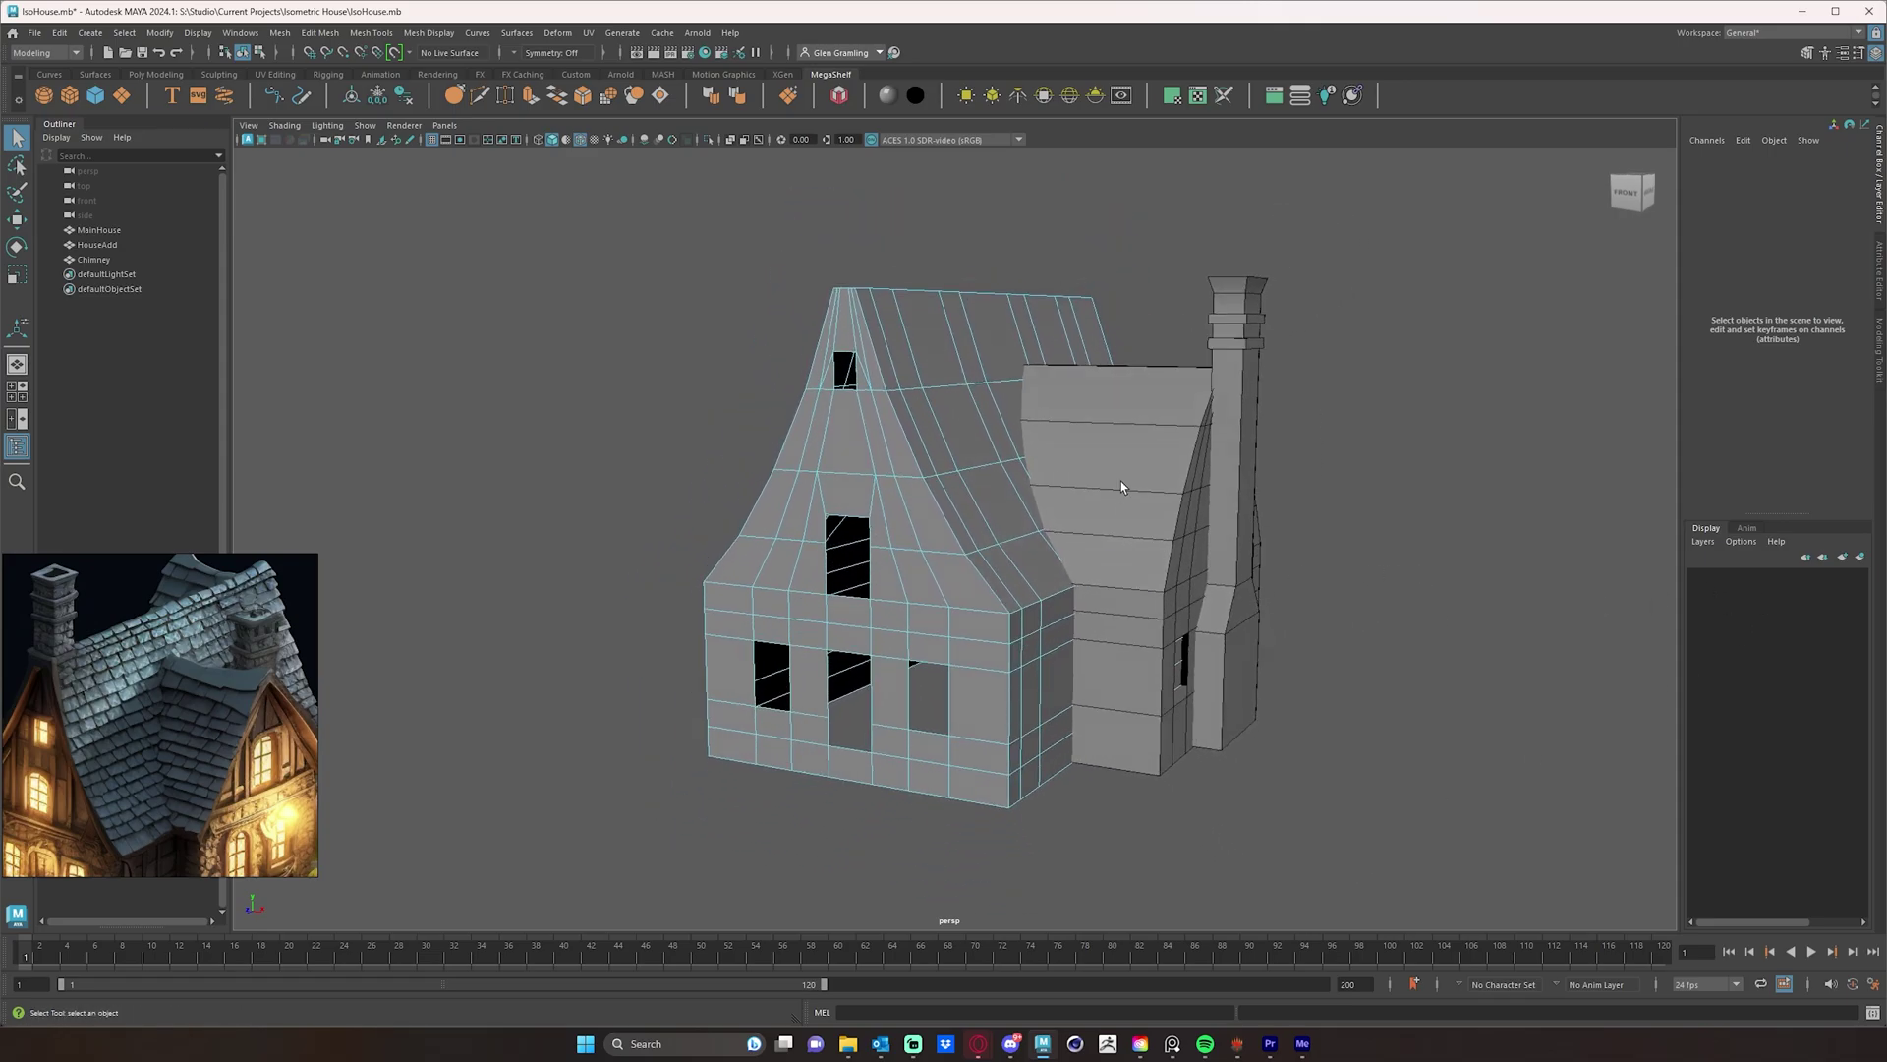